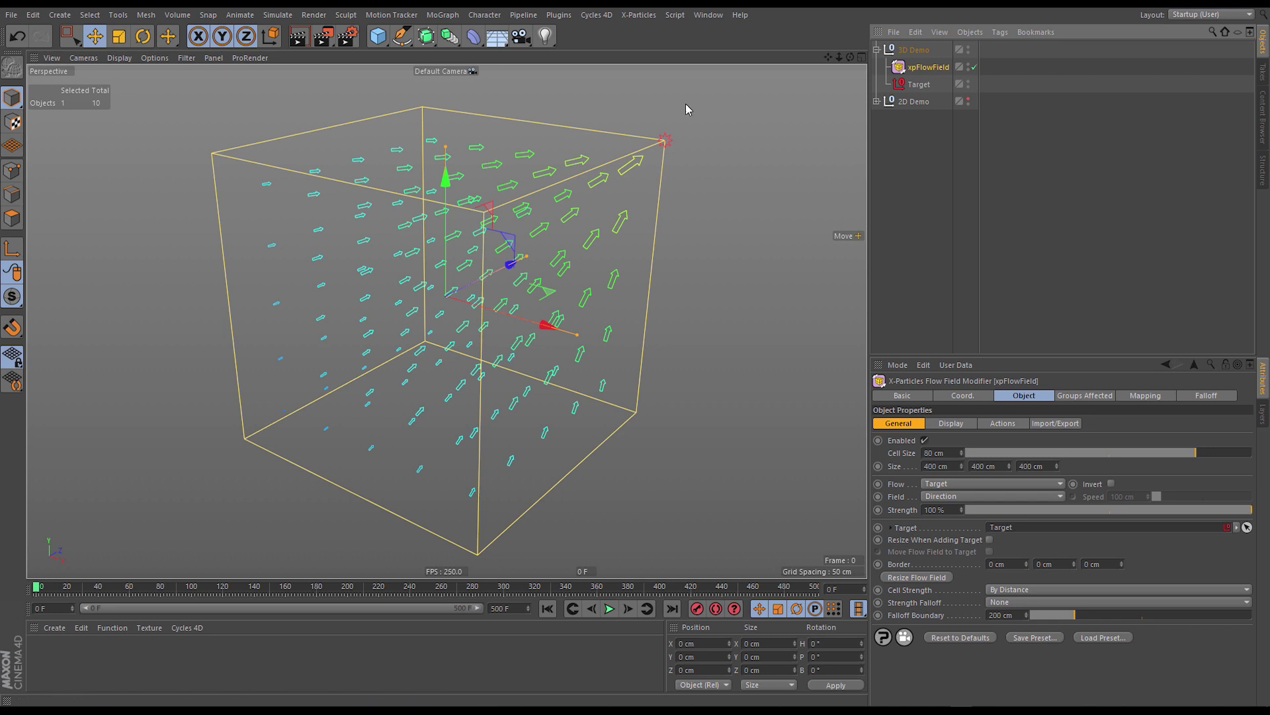
# Move the 3D Demo's Target null slightly inward from the flow field's corner, to about X 194, Y 193, Z 191 cm.
pyautogui.click(917, 85)
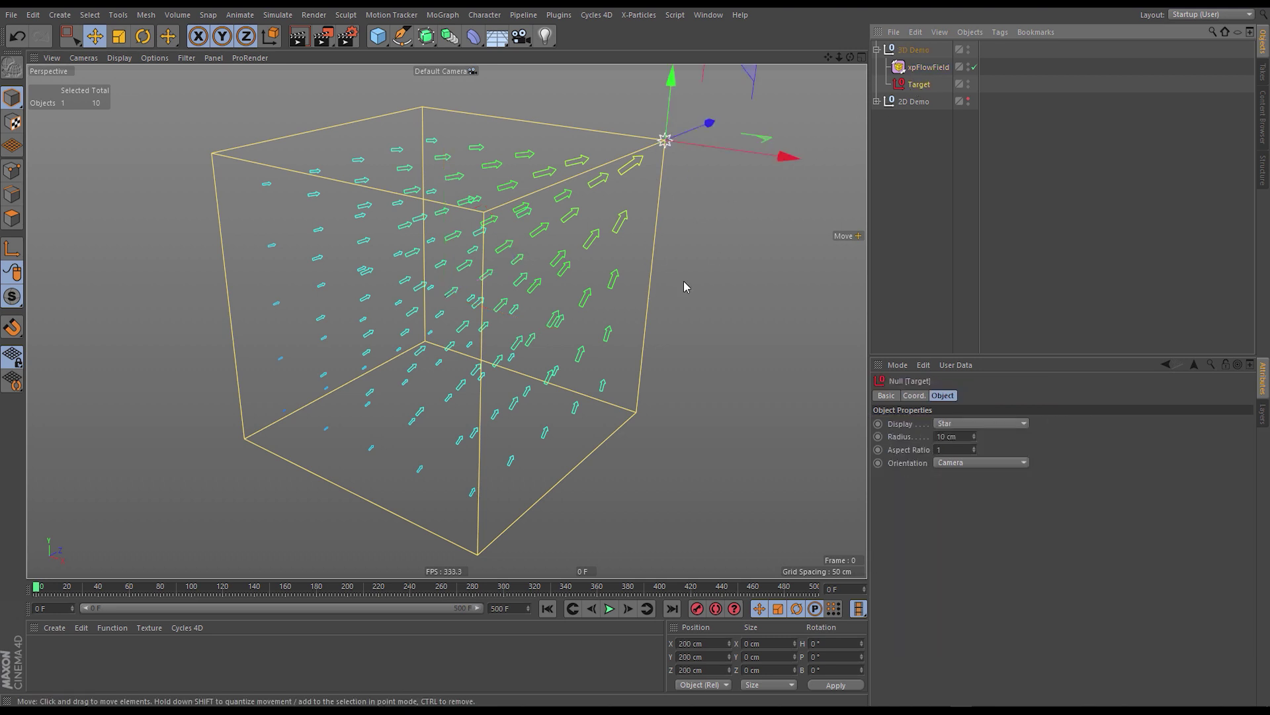
pyautogui.moveTo(652, 220); pyautogui.dragTo(649, 263)
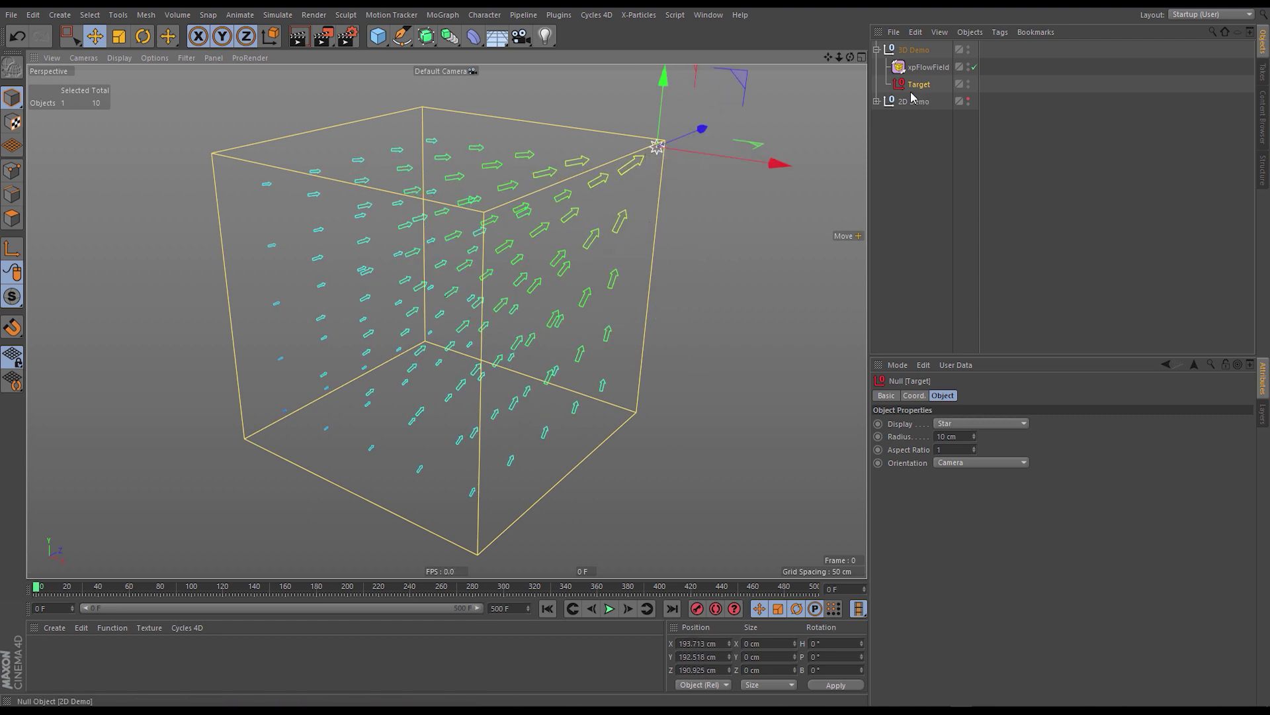
pyautogui.click(905, 148)
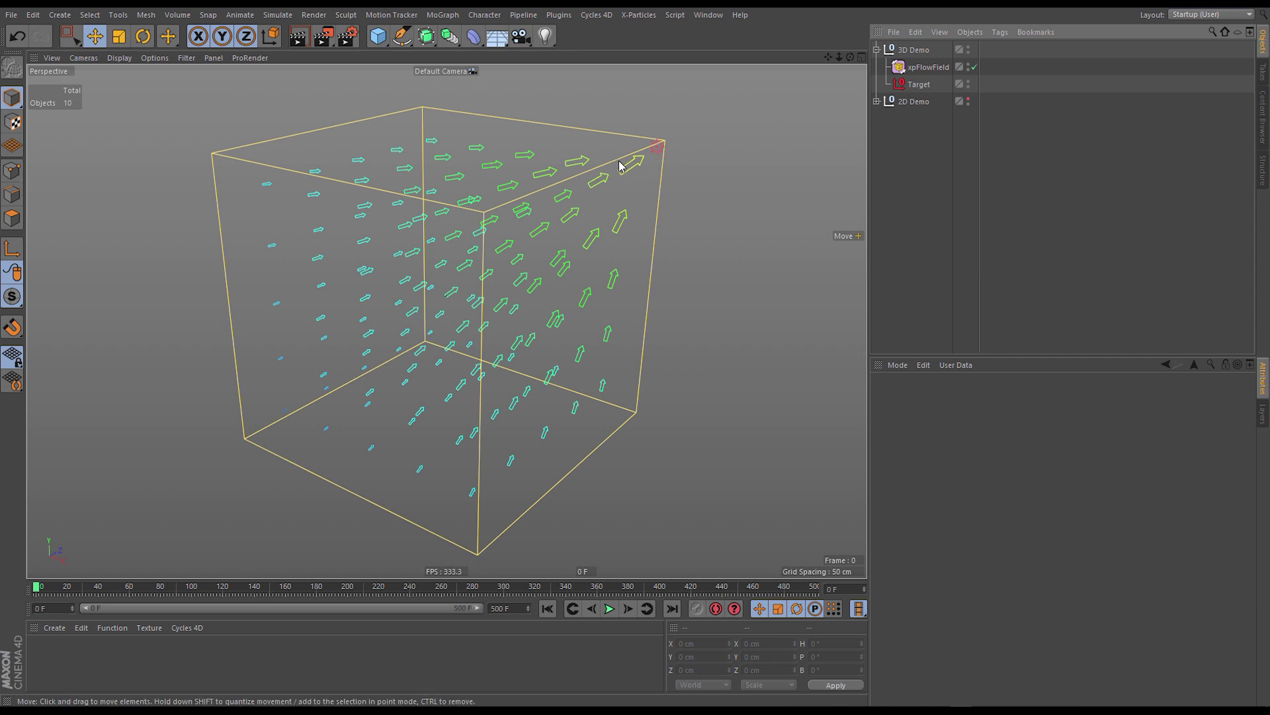
# Hide the 3D Demo, show the 2D Demo through its Camera, and expand its hierarchy including Cell Visualiser.
pyautogui.click(969, 47)
pyautogui.click(969, 99)
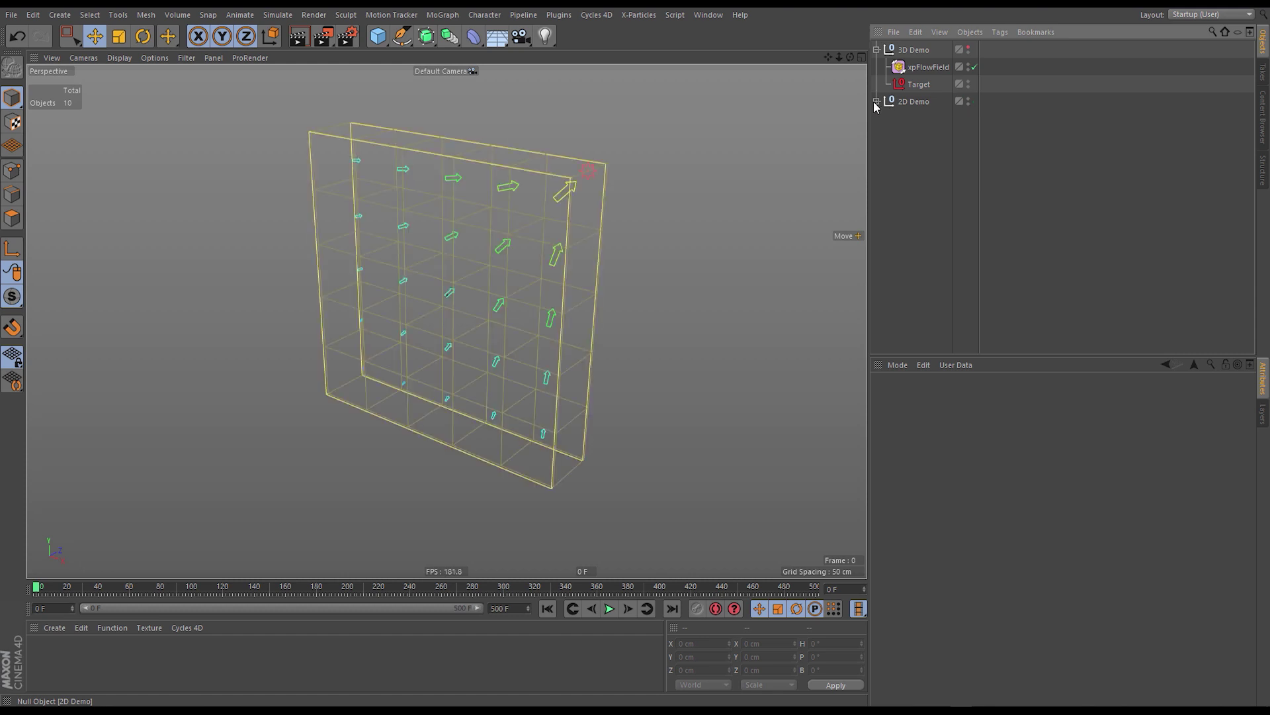
pyautogui.click(876, 101)
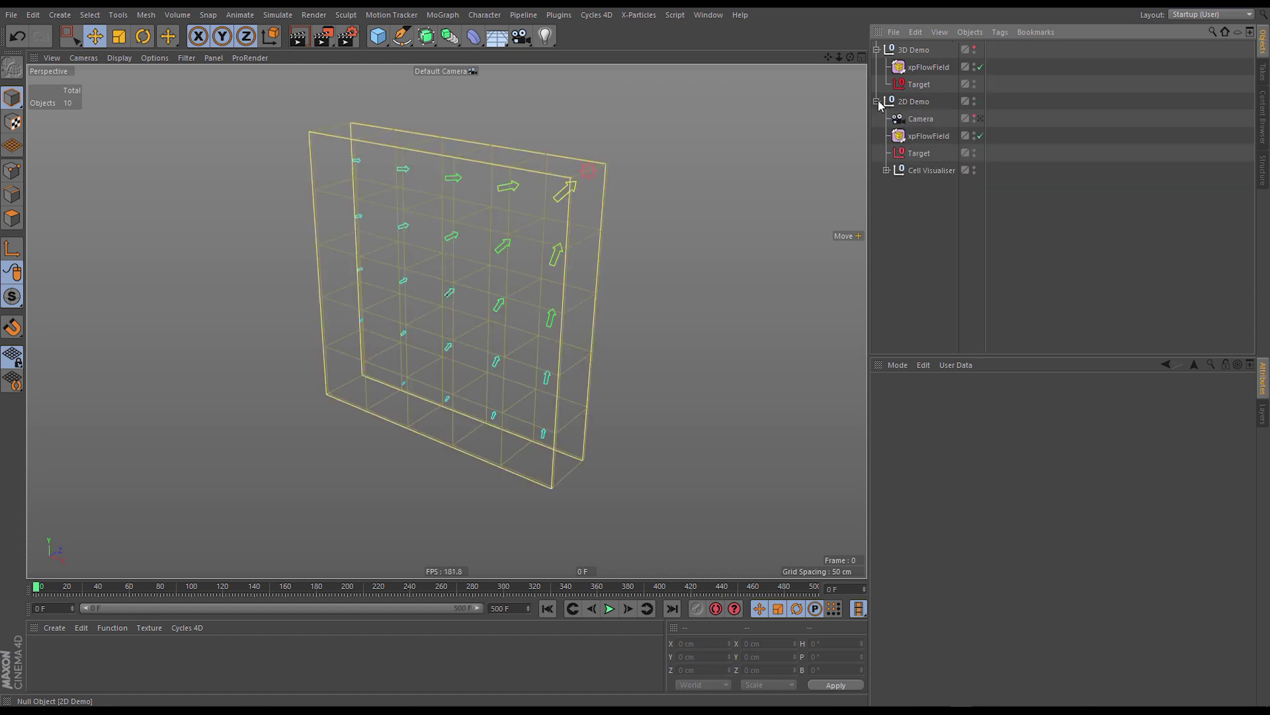
pyautogui.click(981, 119)
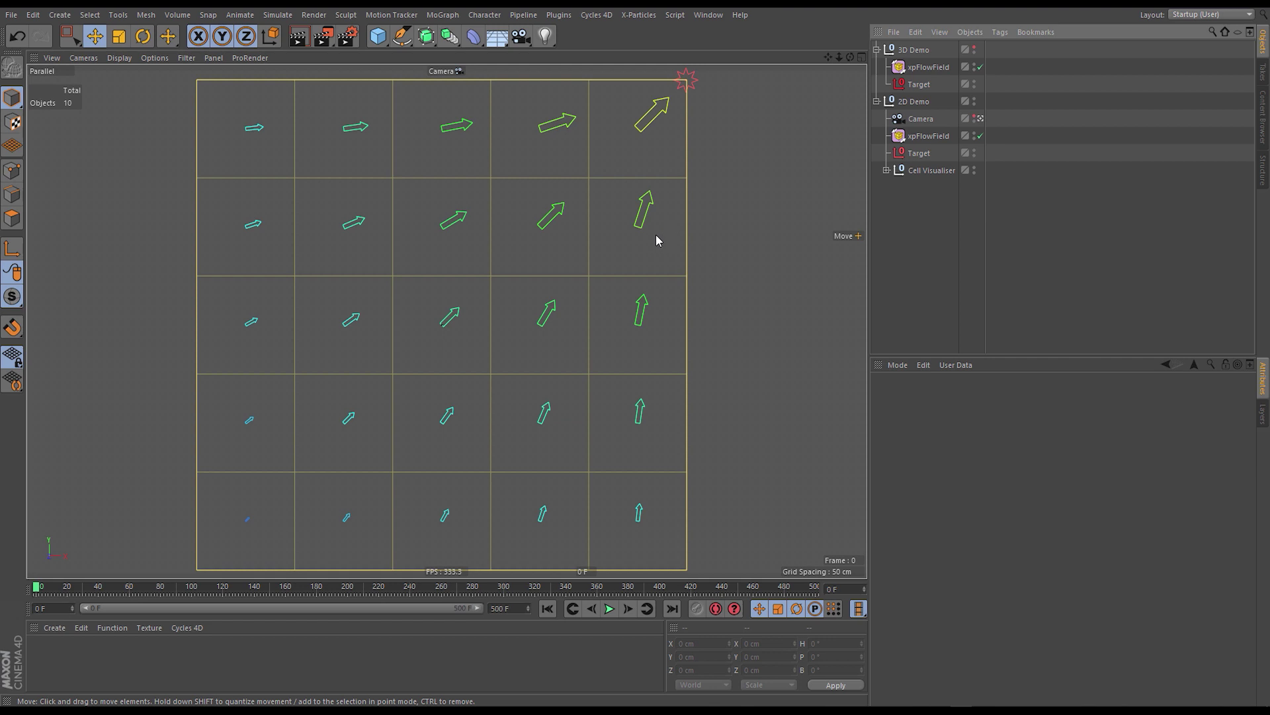
pyautogui.click(887, 170)
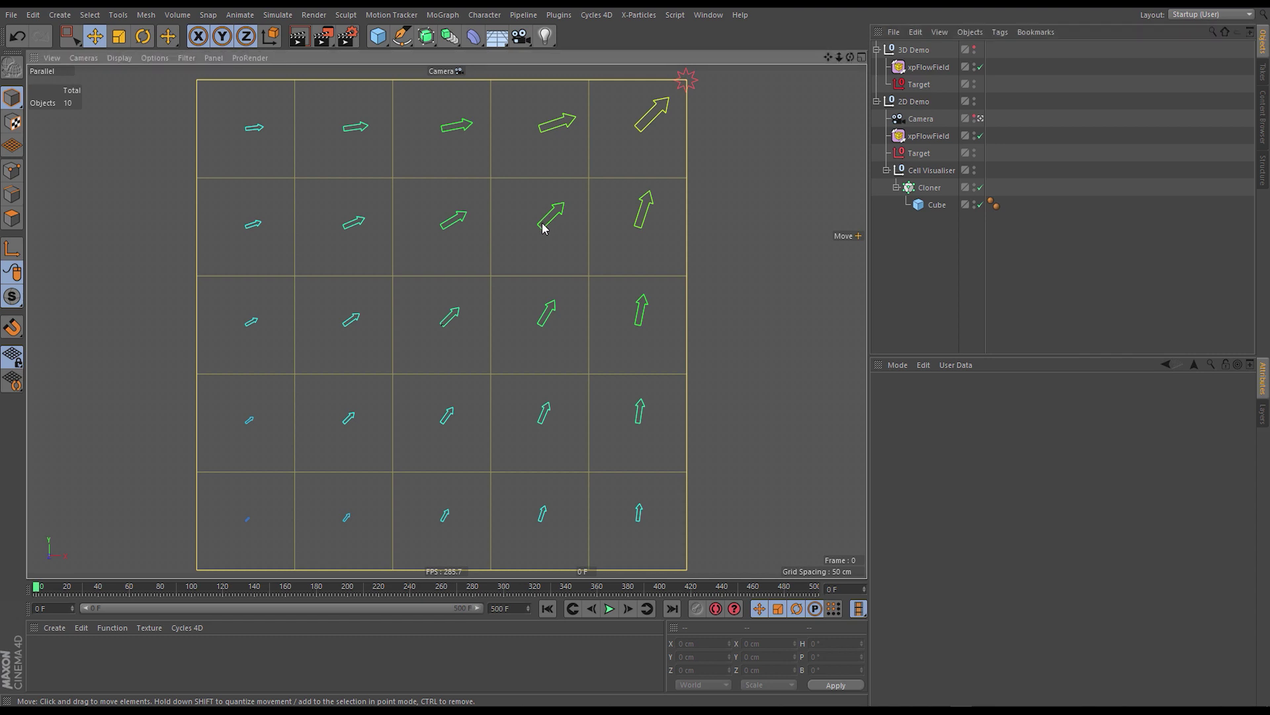
# With Doodle Paint, mark the base of one grid arrow with a white dot and outline its cell in white.
pyautogui.scroll(8, 543, 228)
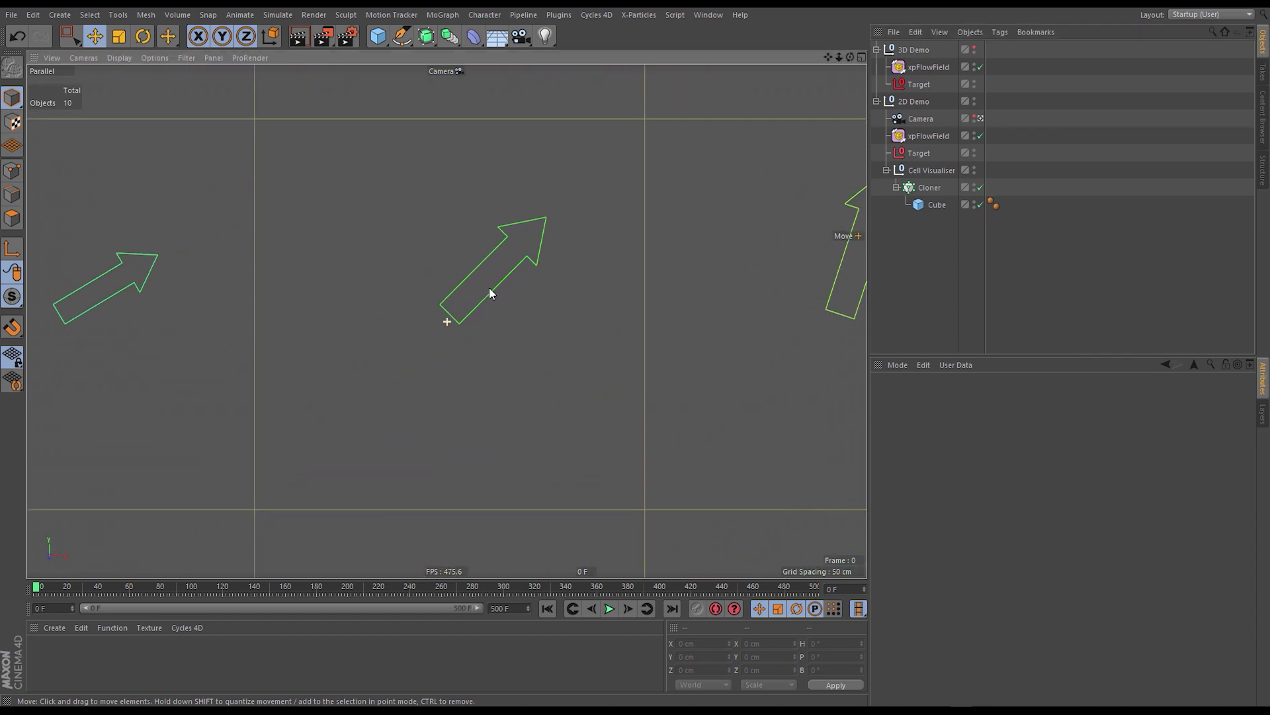
pyautogui.keyDown('alt'); pyautogui.moveTo(489, 293); pyautogui.dragTo(482, 302, button='middle'); pyautogui.keyUp('alt')
pyautogui.scroll(1, 473, 305)
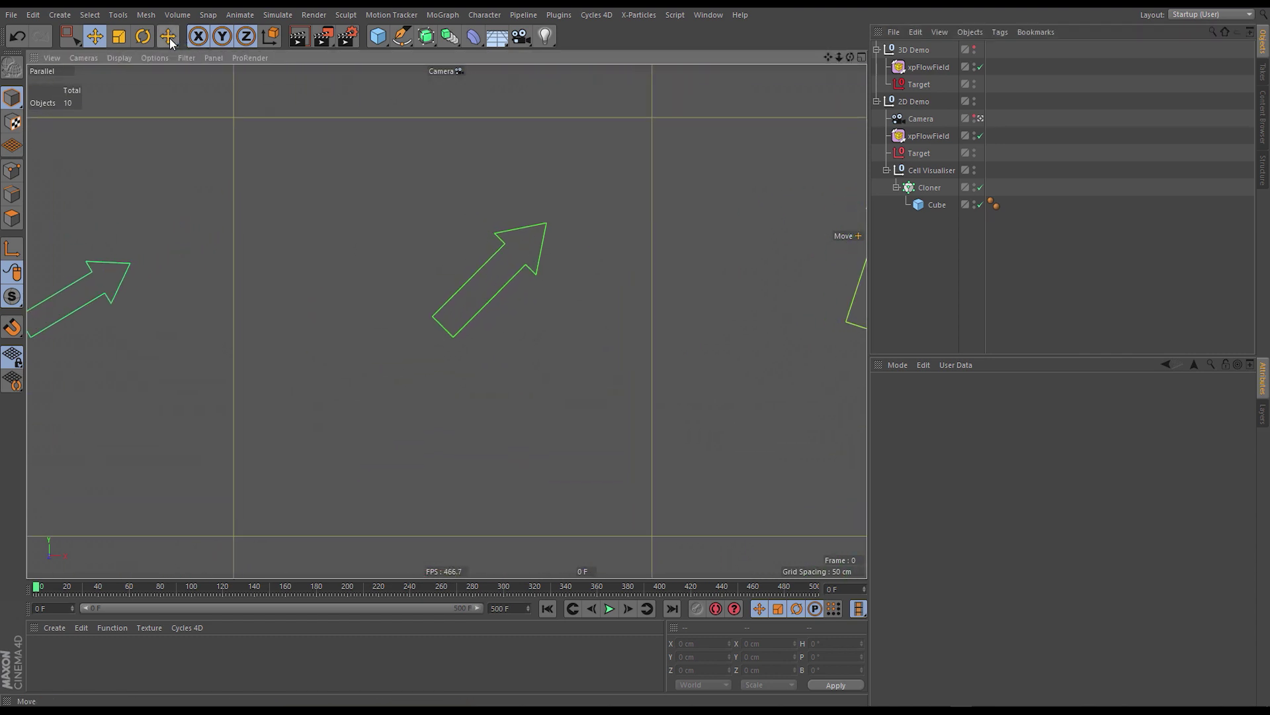
pyautogui.moveTo(169, 38); pyautogui.dragTo(204, 105)
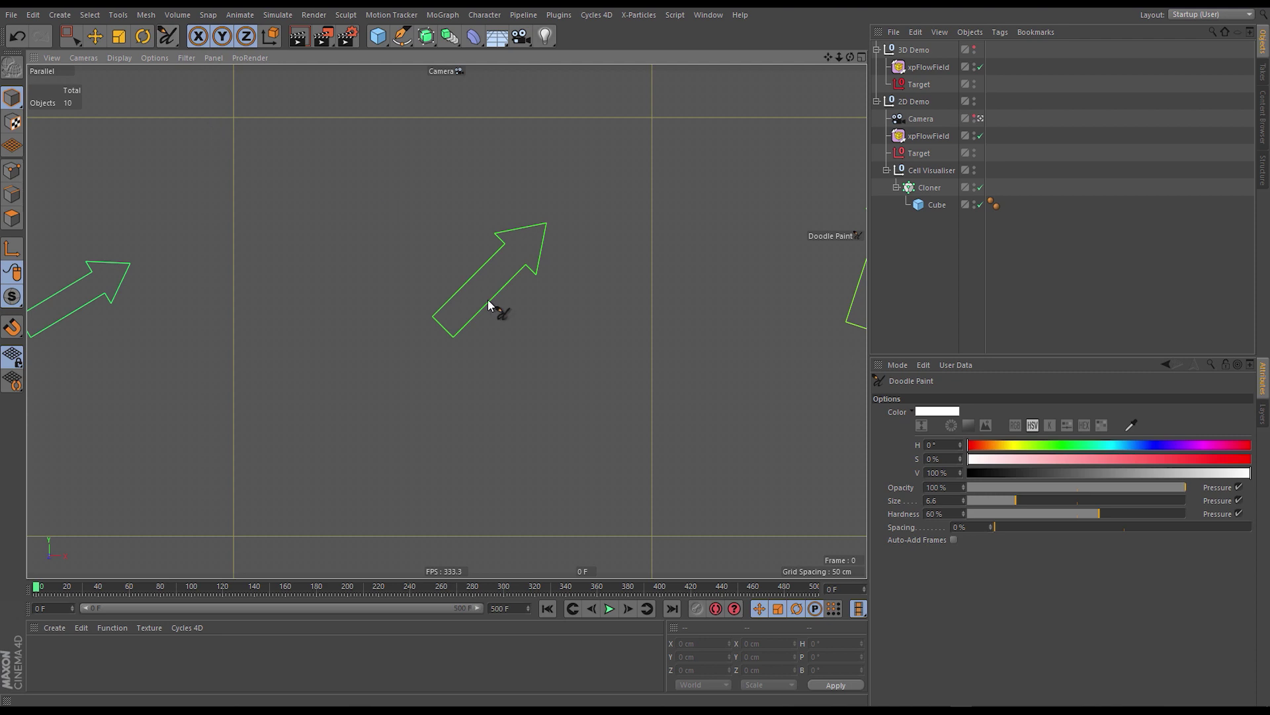
pyautogui.click(443, 327)
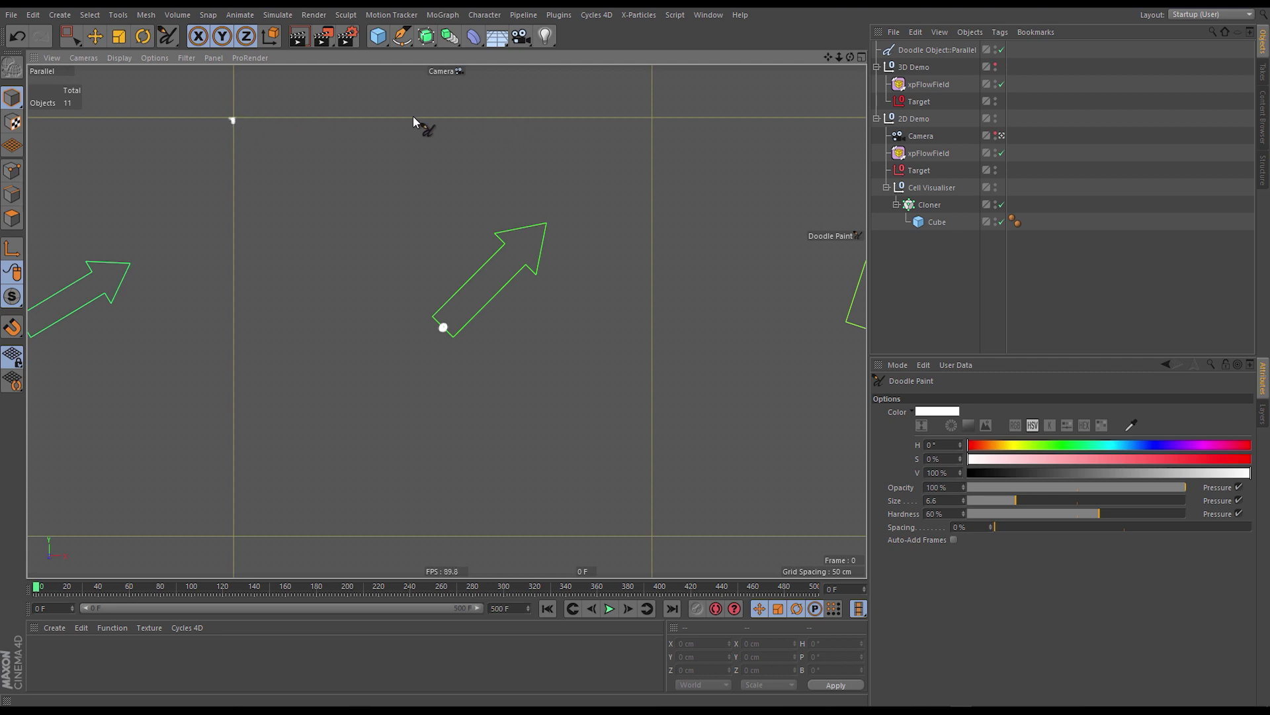
pyautogui.moveTo(232, 119)
pyautogui.mouseDown()
pyautogui.moveTo(243, 316)
pyautogui.moveTo(232, 537)
pyautogui.moveTo(655, 536)
pyautogui.moveTo(632, 182)
pyautogui.moveTo(653, 115)
pyautogui.moveTo(279, 118)
pyautogui.mouseUp()
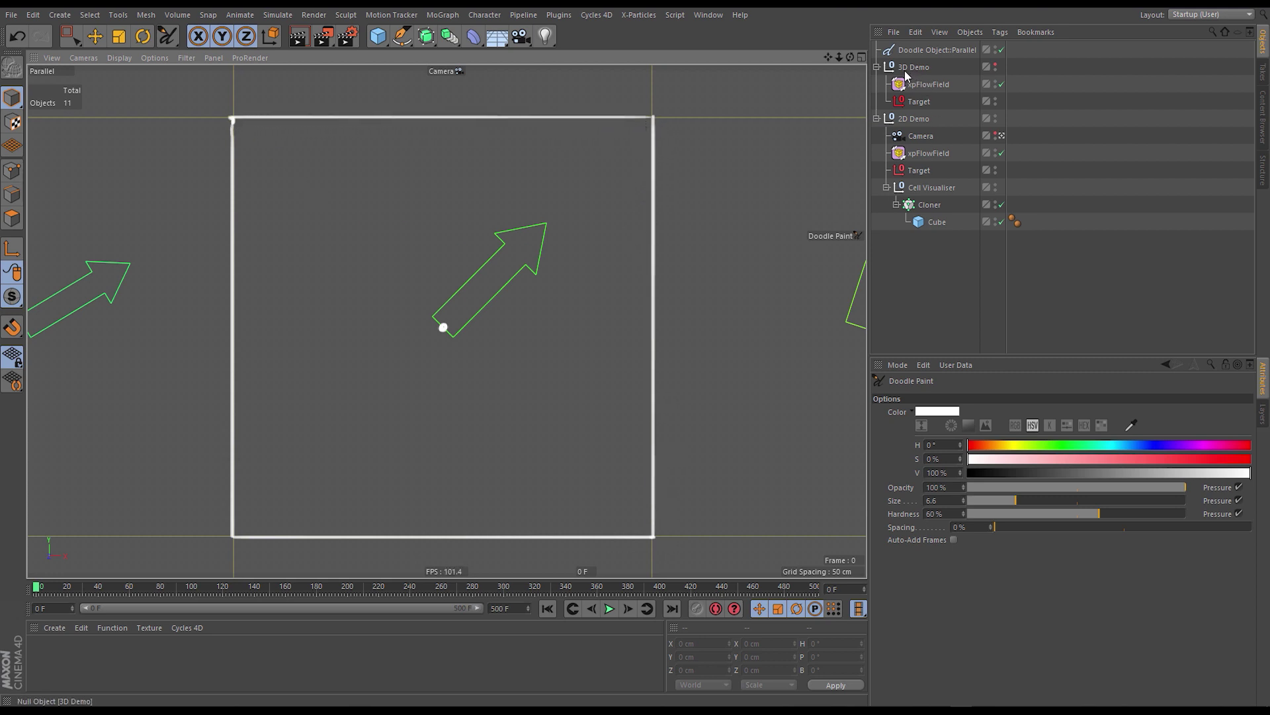
# Set the doodle colour to red with 61% saturation and paint a horizontal axis through the white dot across the cell.
pyautogui.click(1141, 459)
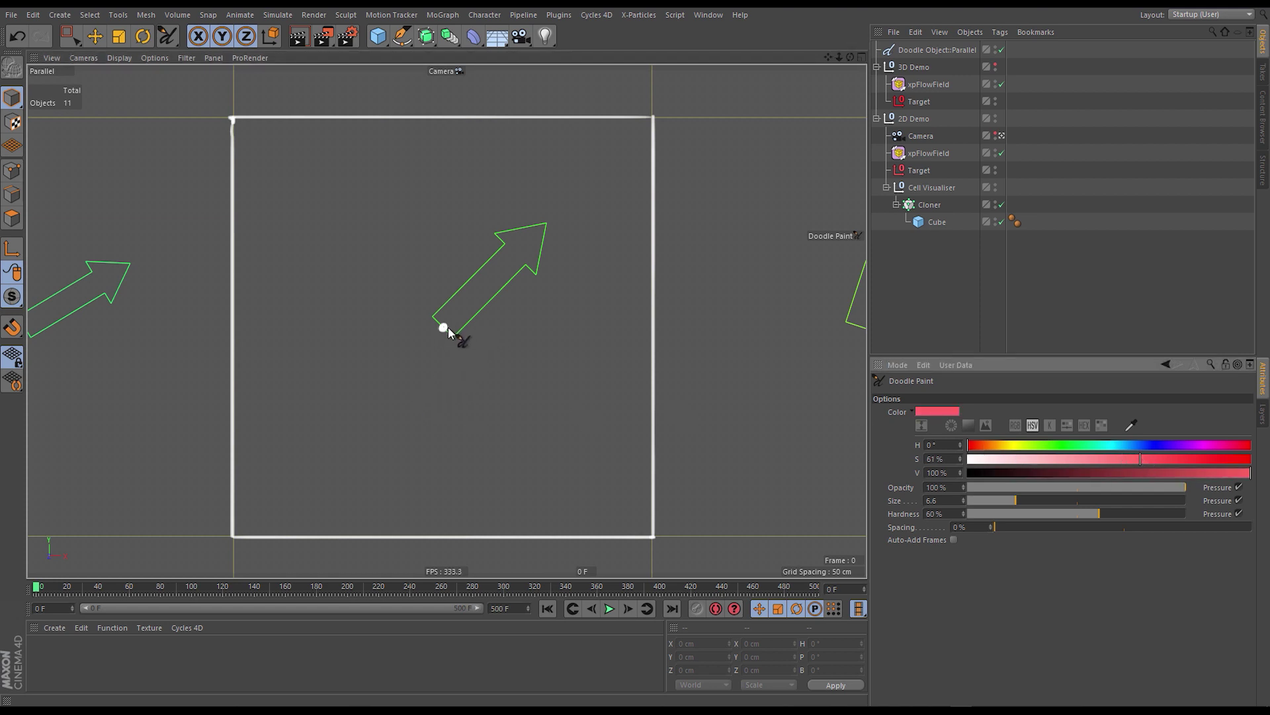
pyautogui.moveTo(447, 327); pyautogui.dragTo(632, 326)
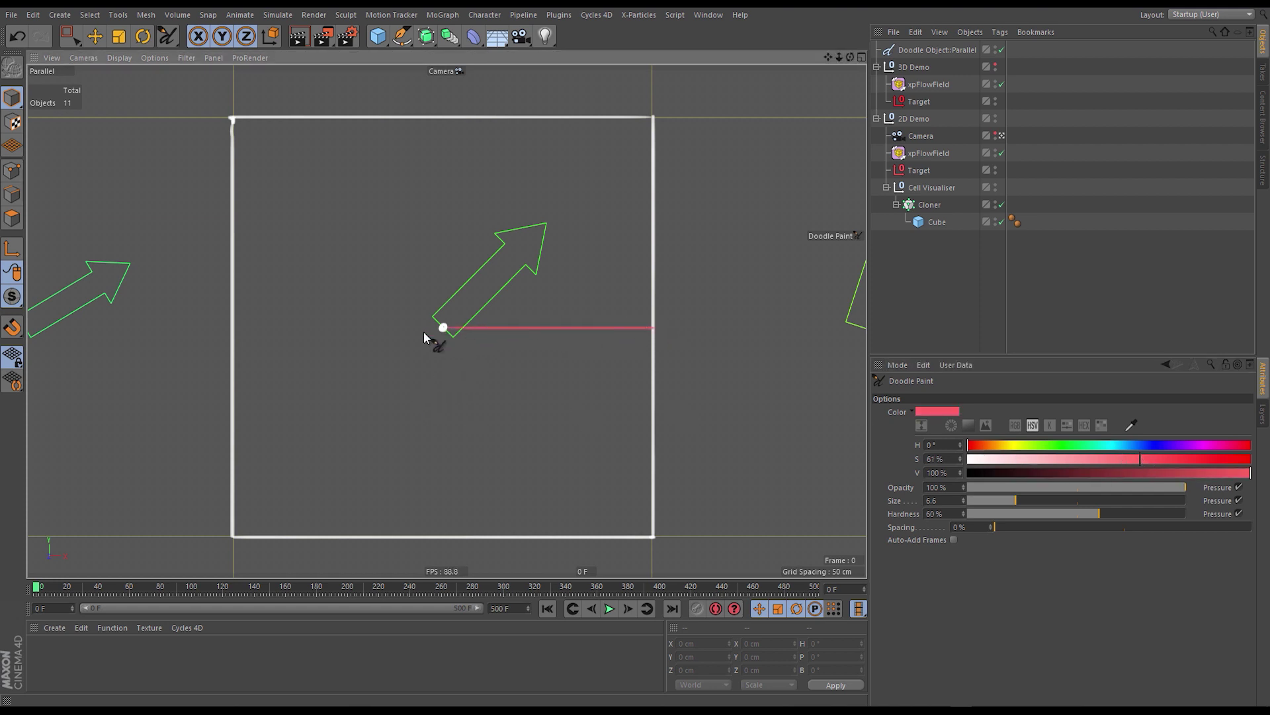
pyautogui.moveTo(442, 327); pyautogui.dragTo(307, 333)
# Paint a green vertical axis at hue 119° through the dot, label it y, and label the horizontal axis x in red.
pyautogui.click(1062, 444)
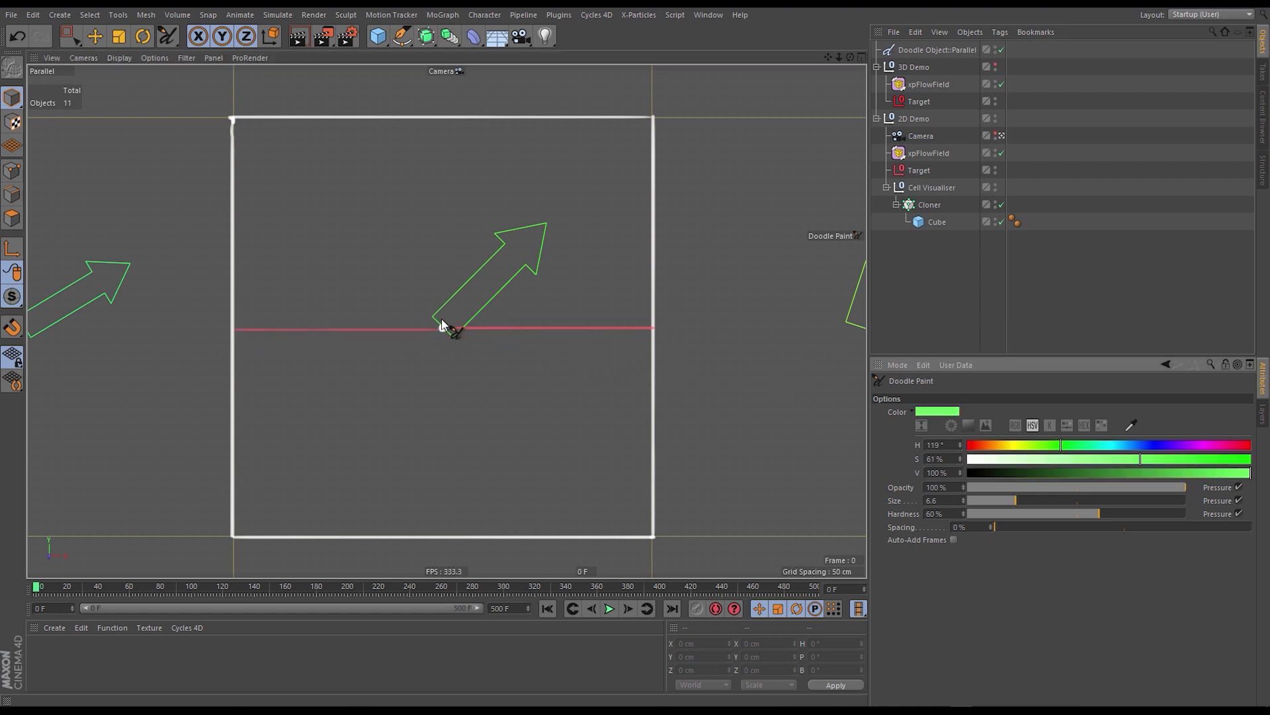
pyautogui.moveTo(443, 327); pyautogui.dragTo(444, 191)
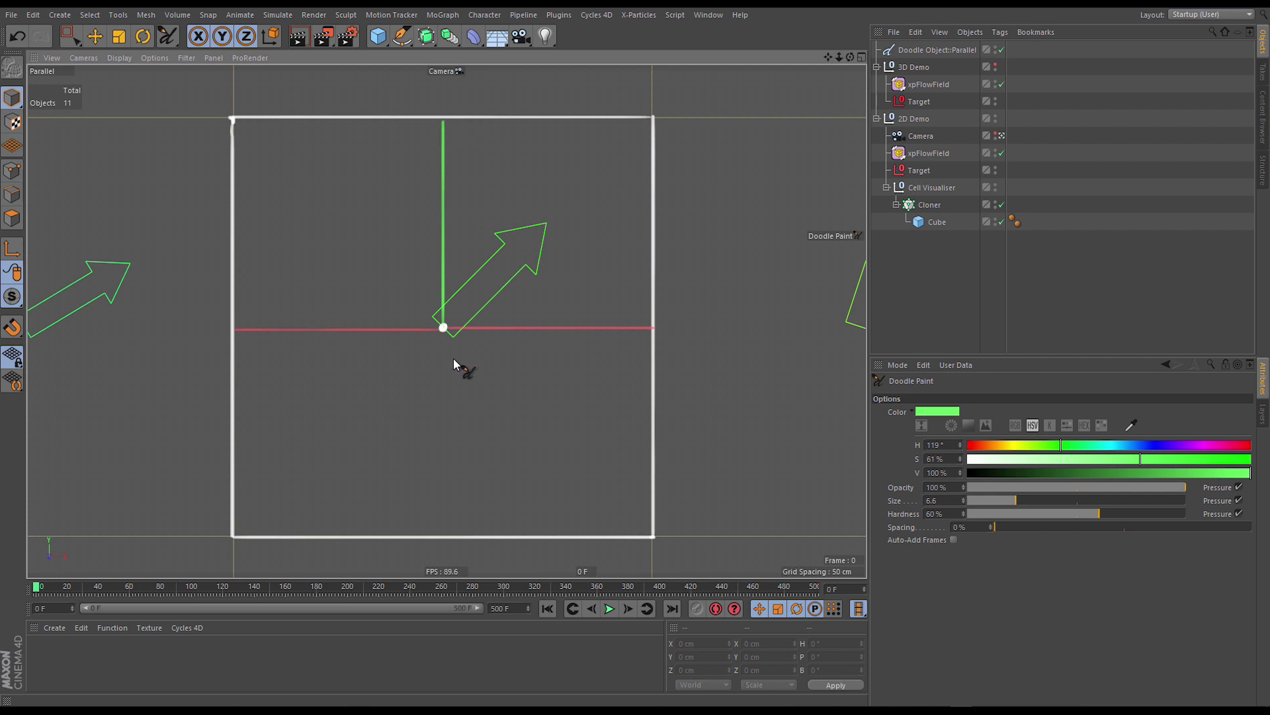
pyautogui.moveTo(442, 331)
pyautogui.mouseDown()
pyautogui.moveTo(442, 531)
pyautogui.moveTo(454, 519)
pyautogui.mouseUp()
pyautogui.moveTo(1000, 450); pyautogui.dragTo(968, 446)
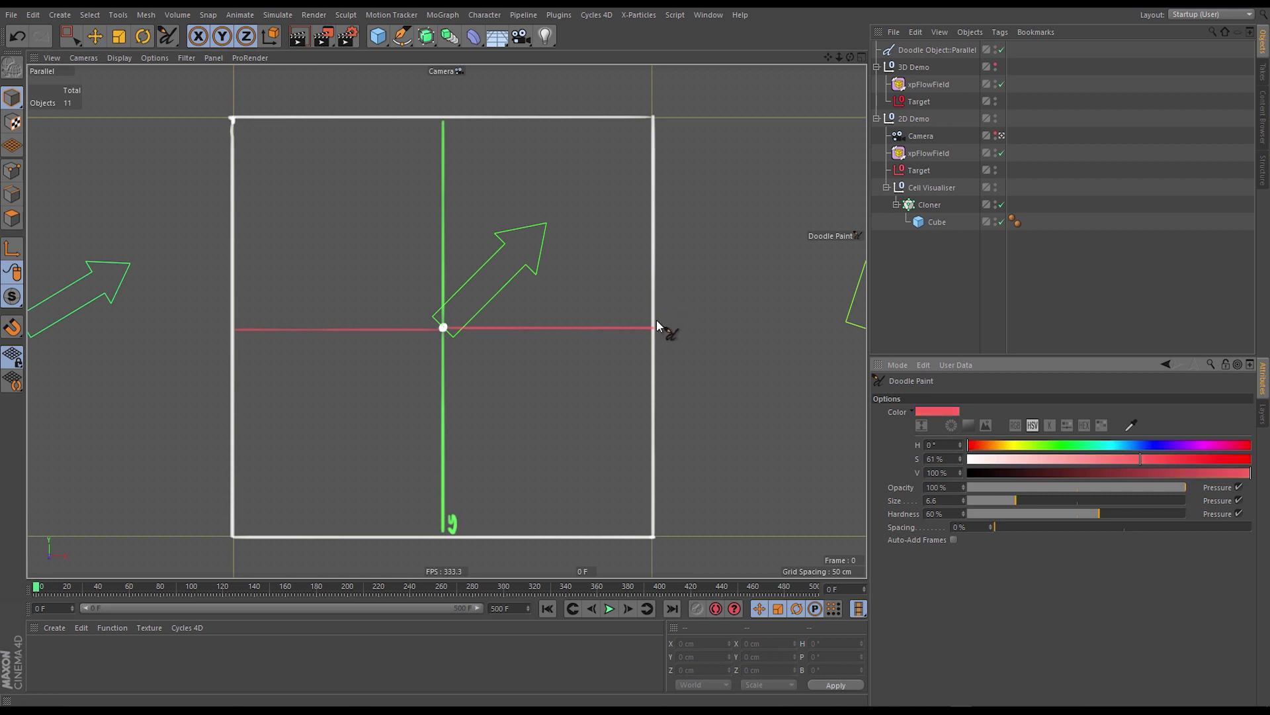
pyautogui.moveTo(638, 314); pyautogui.dragTo(644, 316)
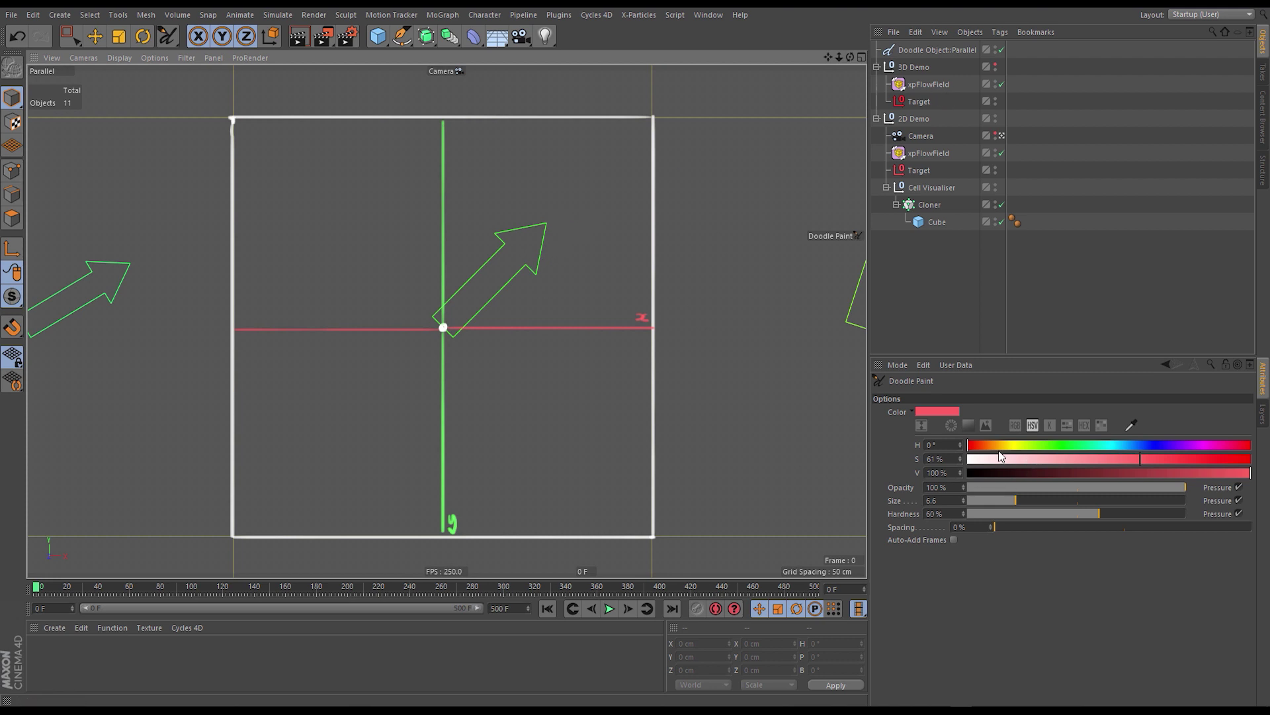
# In white, paint a dot at the arrow's tip, label it (2,2), and draw a vector arrow from the cell centre to it.
pyautogui.moveTo(1000, 456); pyautogui.dragTo(968, 457)
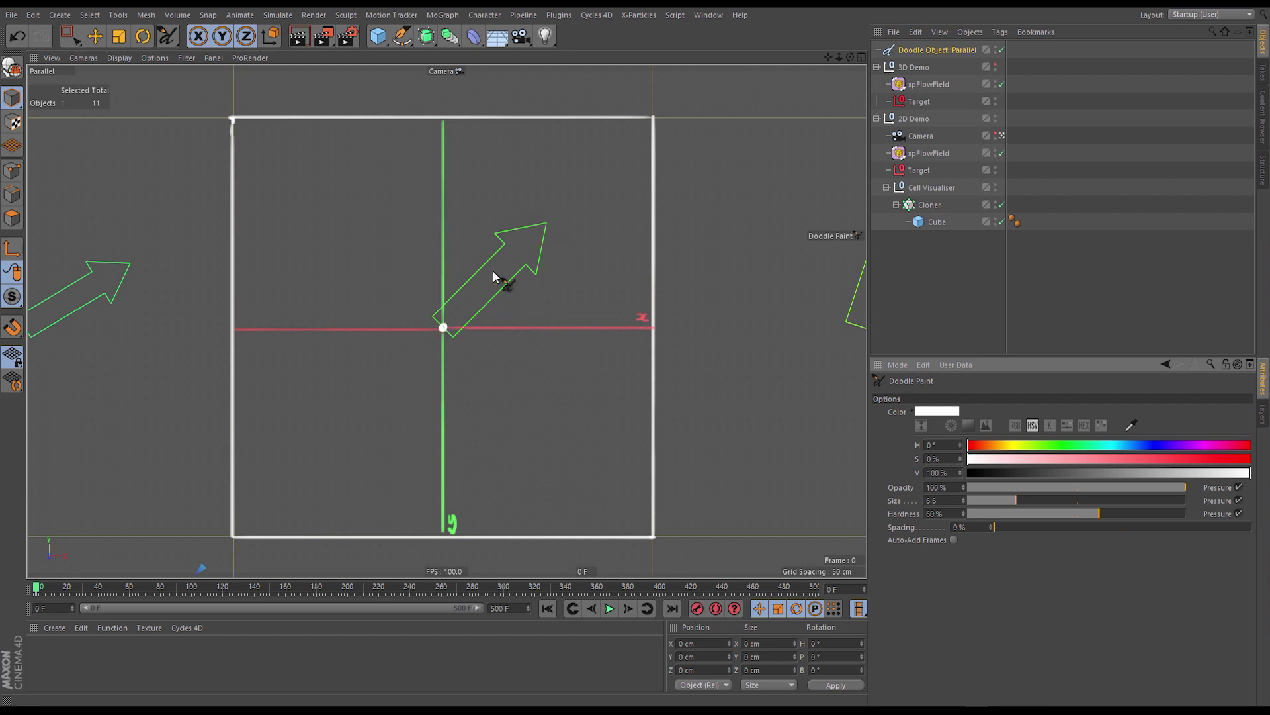
pyautogui.click(545, 225)
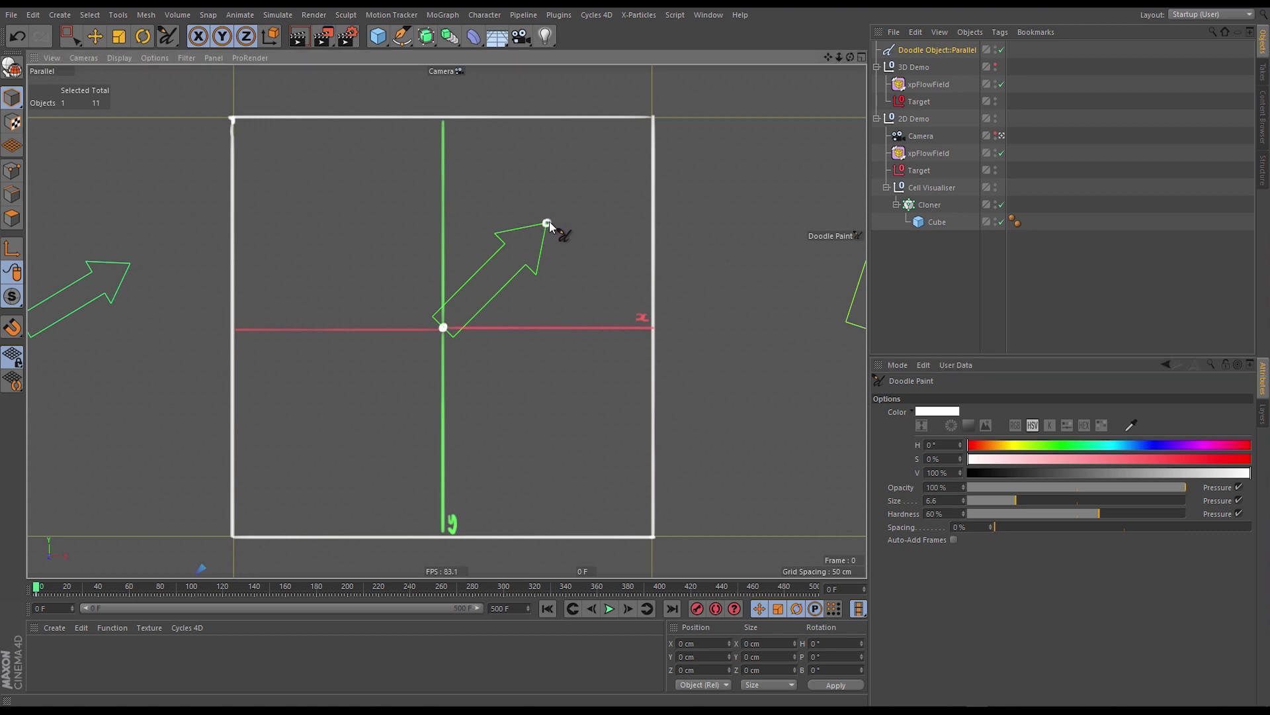
pyautogui.click(547, 224)
pyautogui.moveTo(577, 190); pyautogui.dragTo(576, 212)
pyautogui.moveTo(445, 327)
pyautogui.mouseDown()
pyautogui.moveTo(540, 232)
pyautogui.moveTo(553, 238)
pyautogui.mouseUp()
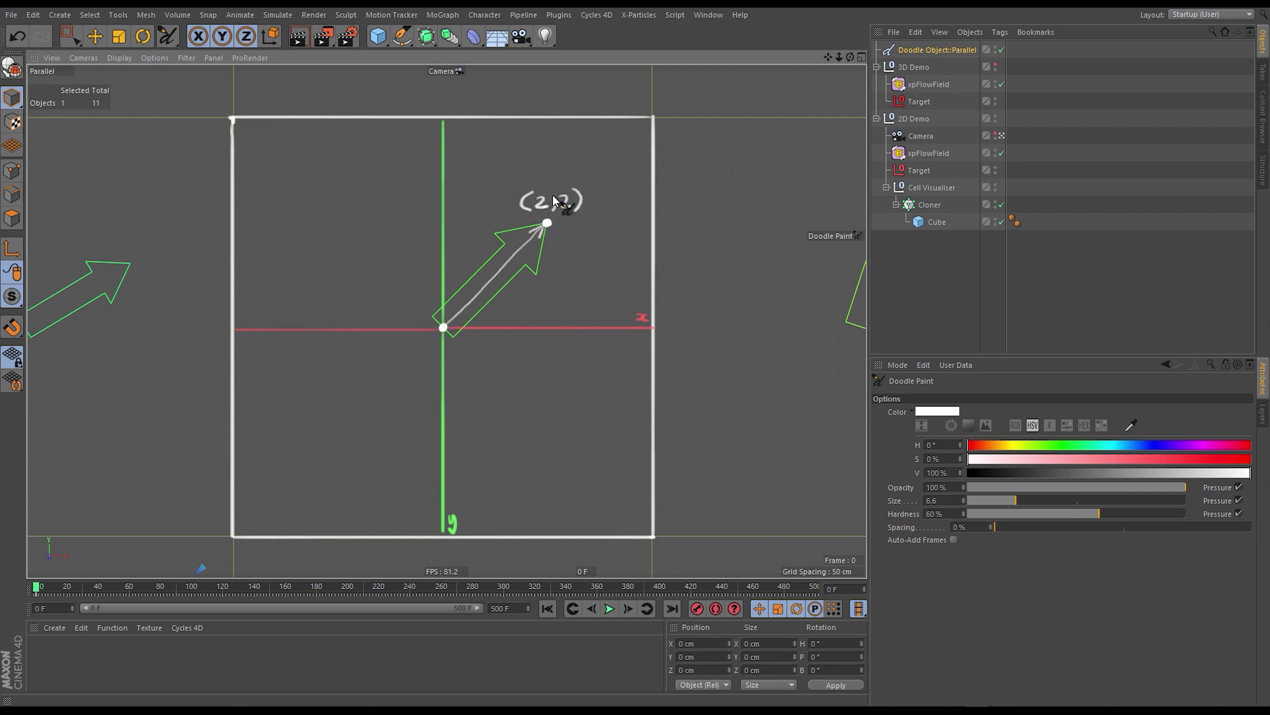
# Move the 2D Demo's Target null along the X axis only, to about -31 cm.
pyautogui.click(919, 170)
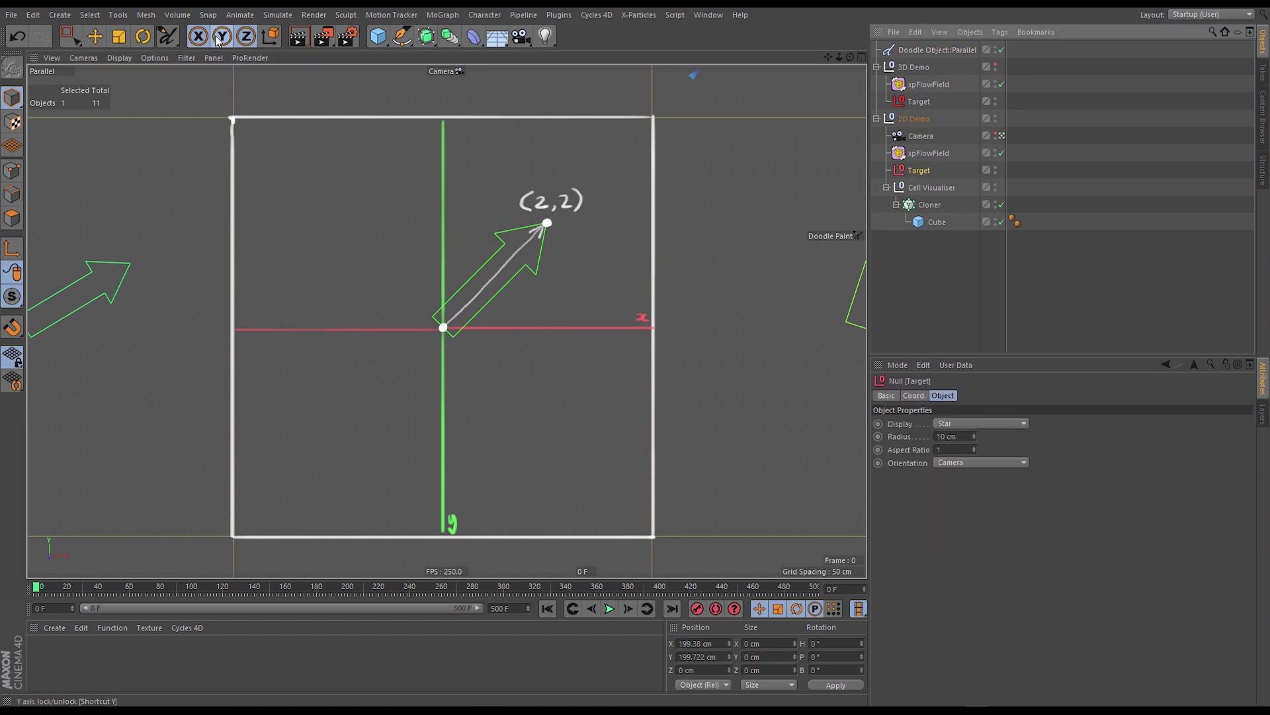
pyautogui.press('e')
pyautogui.moveTo(534, 262)
pyautogui.mouseDown()
pyautogui.moveTo(171, 282)
pyautogui.moveTo(721, 257)
pyautogui.moveTo(150, 382)
pyautogui.moveTo(186, 378)
pyautogui.moveTo(167, 379)
pyautogui.mouseUp()
# Using Doodle Paint on the existing doodle object, mark the redirected arrow's tip with a white dot labelled (-2,2).
pyautogui.click(929, 50)
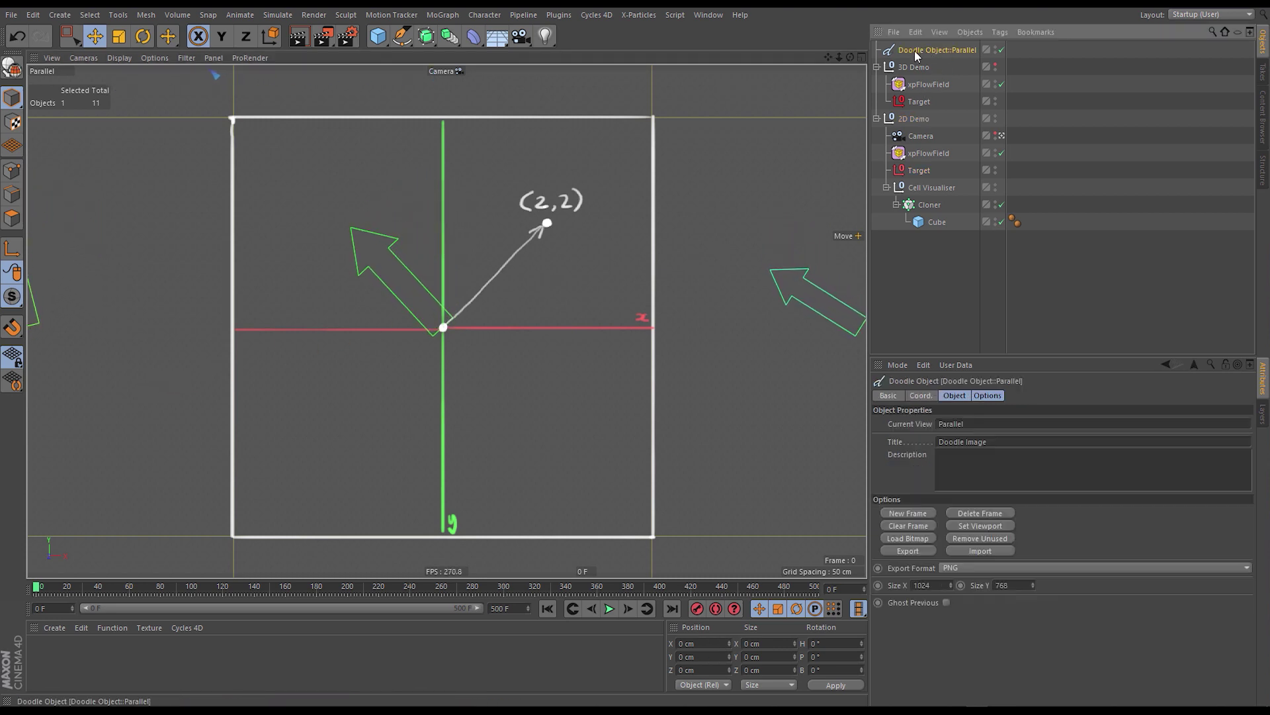
pyautogui.moveTo(167, 37); pyautogui.dragTo(245, 82)
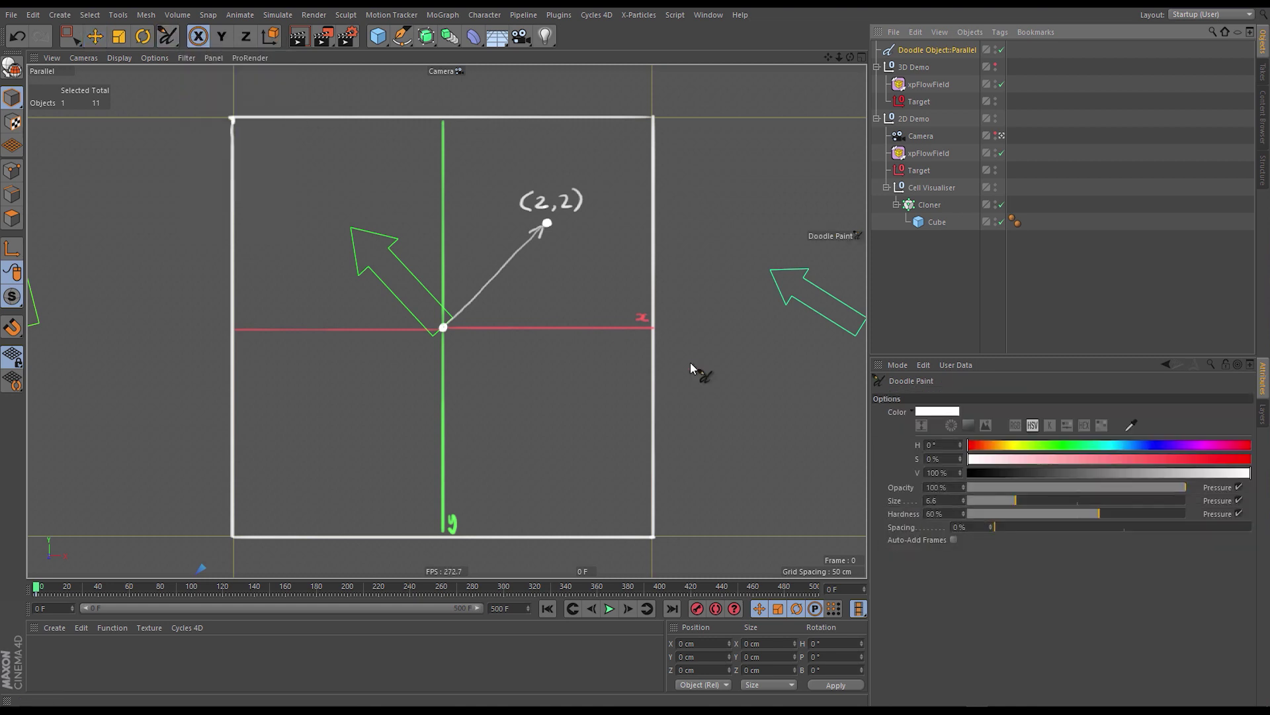
pyautogui.click(351, 228)
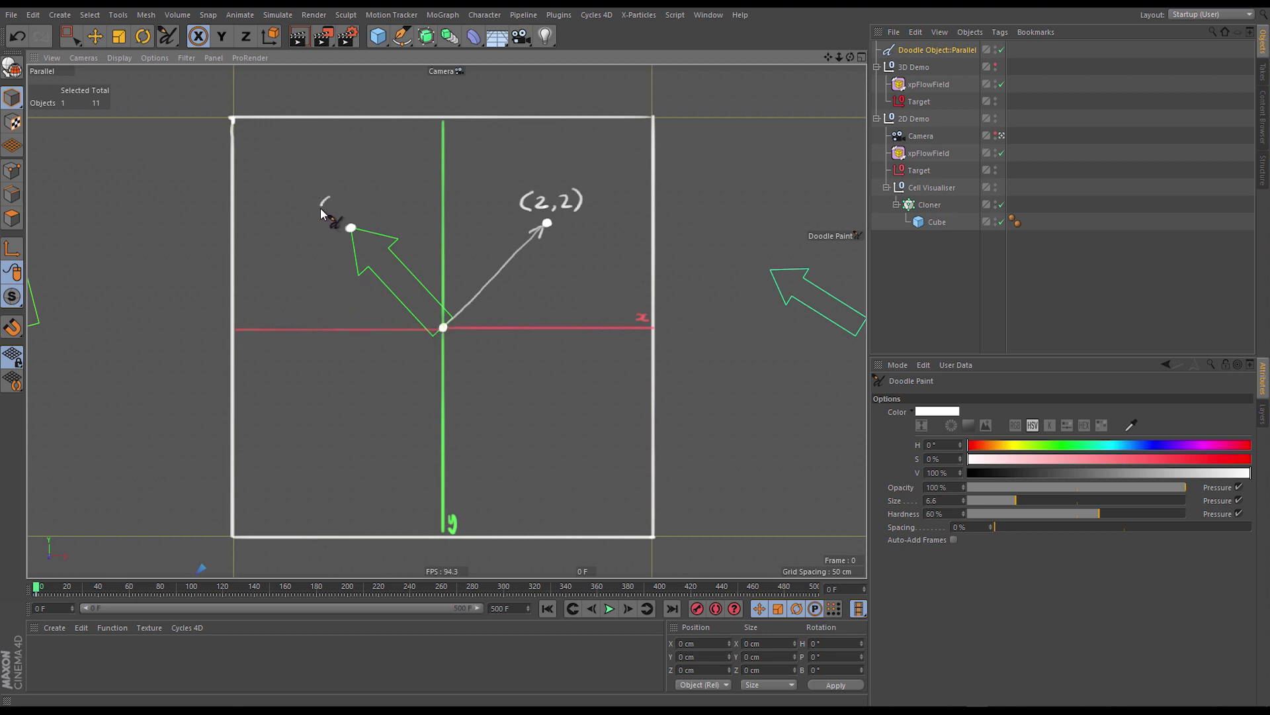
pyautogui.moveTo(328, 197); pyautogui.dragTo(326, 214)
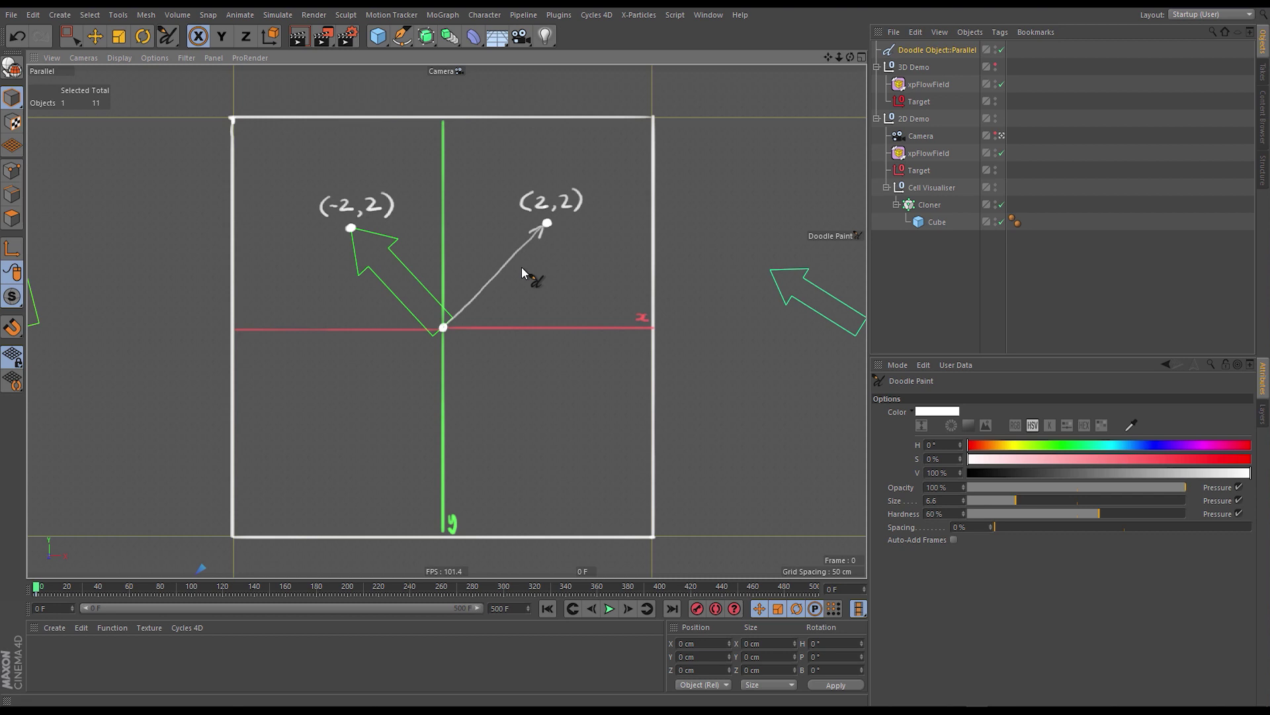
# Bring the whole 2D grid into view and display the settings of the 2D Demo's xpFlowField.
pyautogui.scroll(-8, 491, 273)
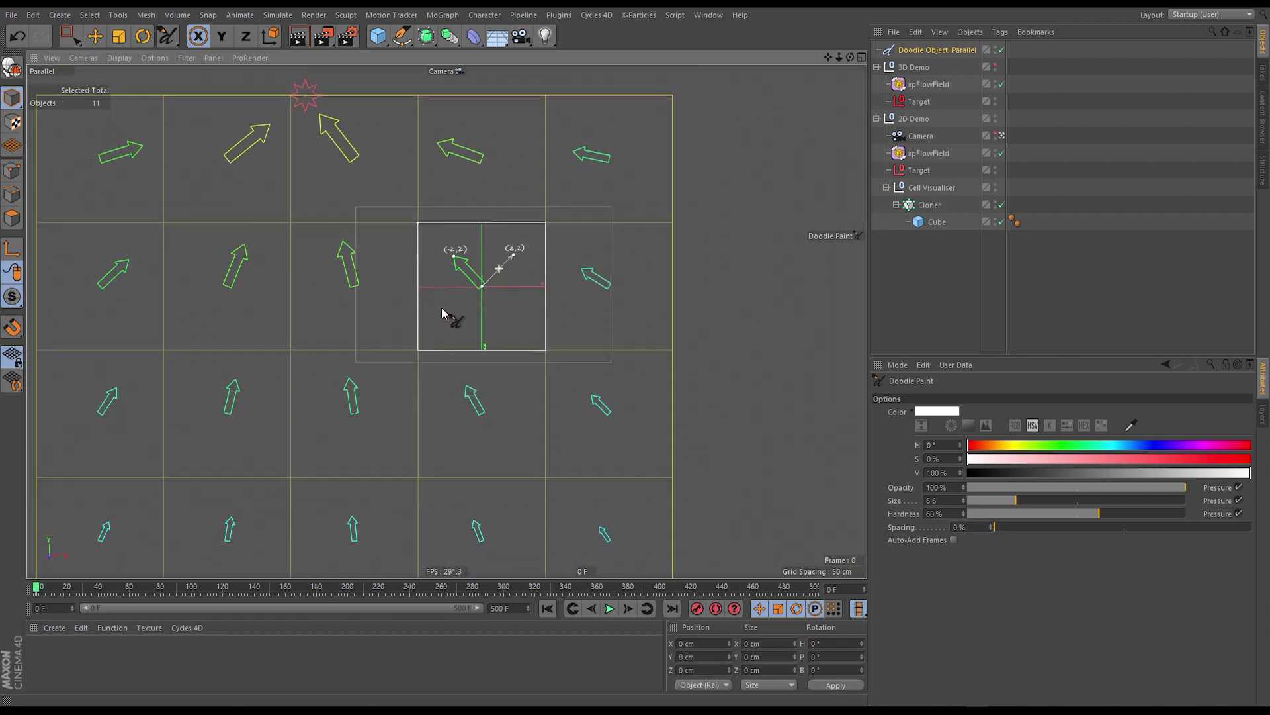
pyautogui.scroll(-4, 440, 314)
pyautogui.moveTo(439, 320)
pyautogui.mouseDown(button='middle')
pyautogui.moveTo(553, 283)
pyautogui.moveTo(567, 295)
pyautogui.mouseUp(button='middle')
pyautogui.scroll(1, 567, 295)
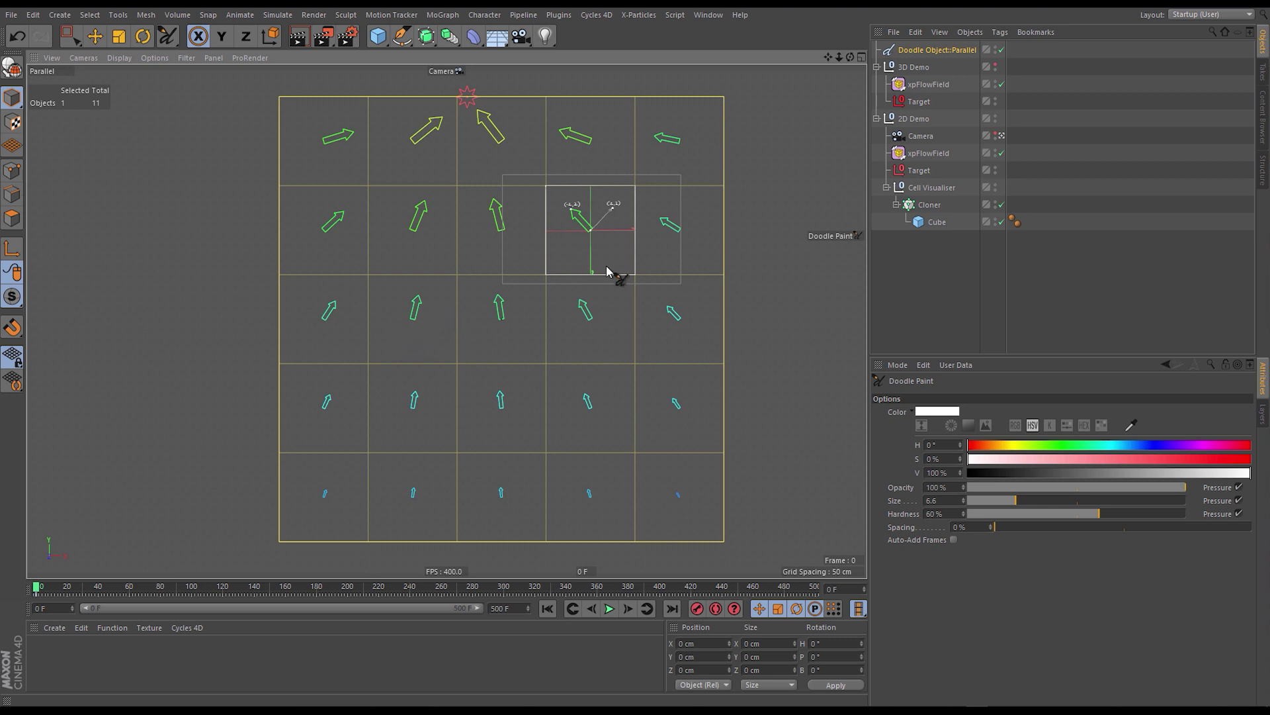
pyautogui.click(929, 153)
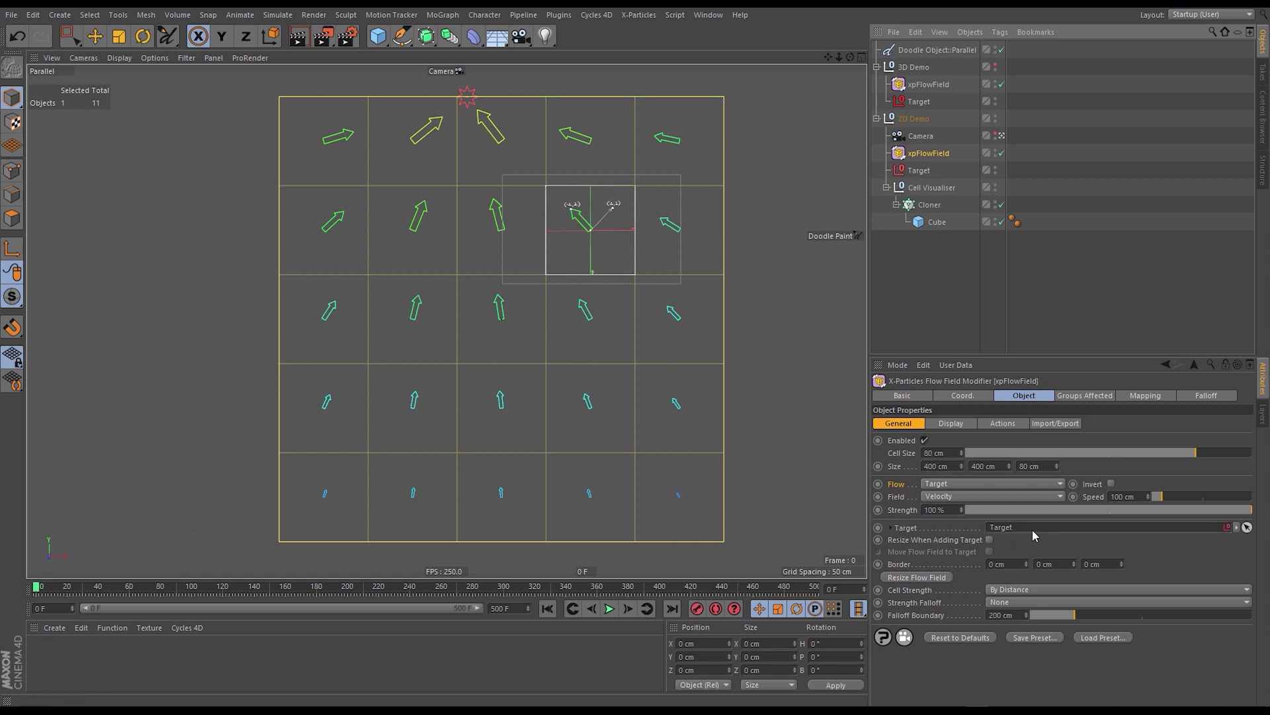
# Move the 2D Demo's Target null around the grid to redirect the flow field arrows.
pyautogui.click(918, 171)
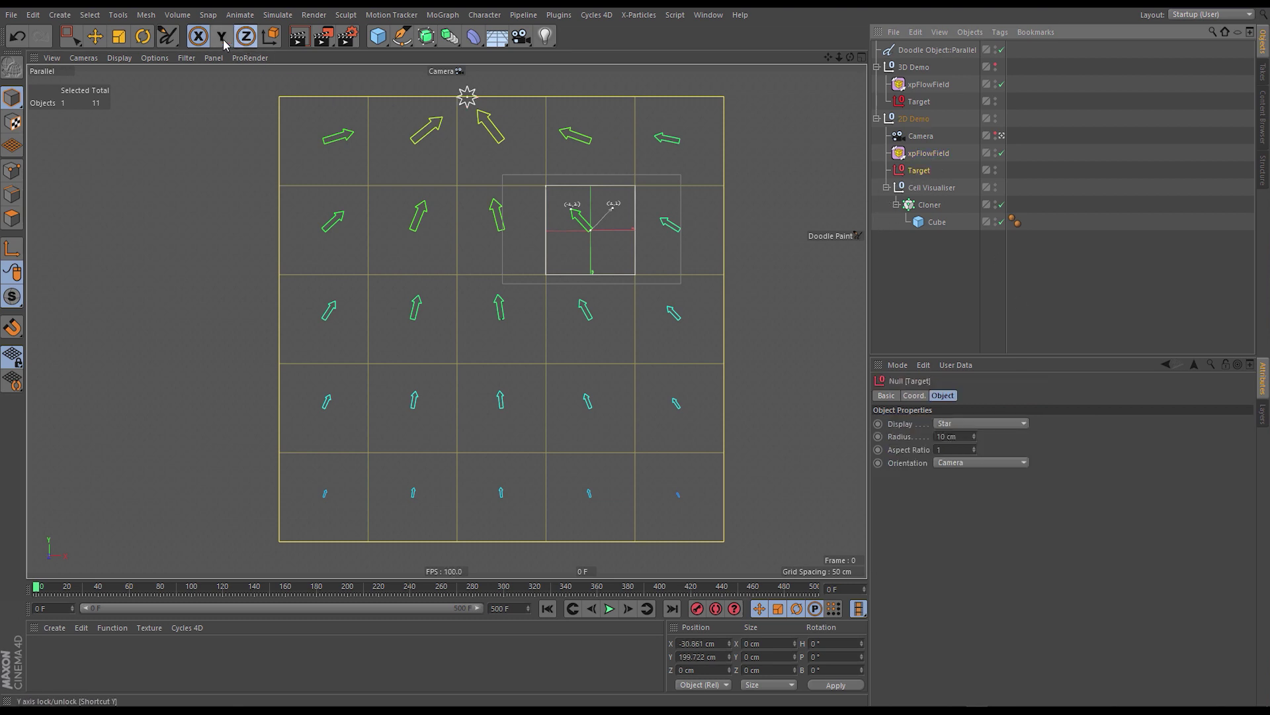
pyautogui.click(95, 36)
pyautogui.moveTo(470, 208); pyautogui.dragTo(597, 225)
pyautogui.click(246, 36)
pyautogui.moveTo(422, 221); pyautogui.dragTo(550, 627)
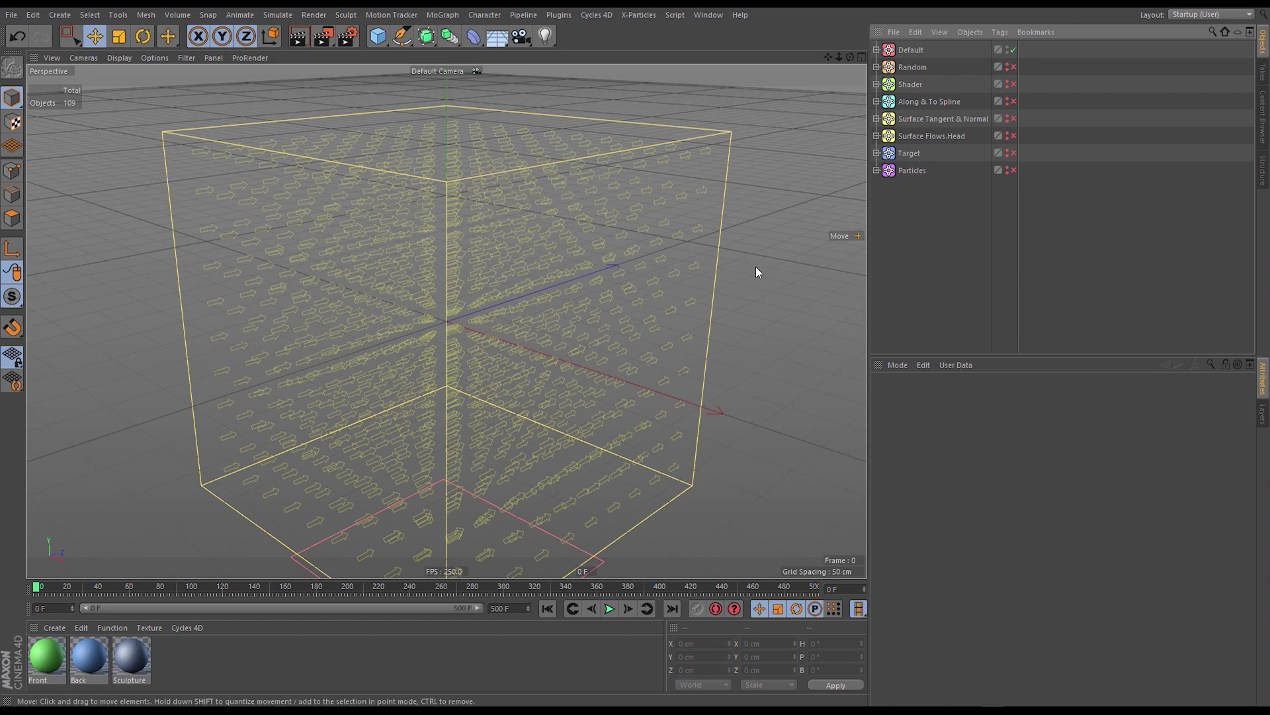
# Expand the Default system and display the settings of its xpFlowField.Default object.
pyautogui.click(877, 50)
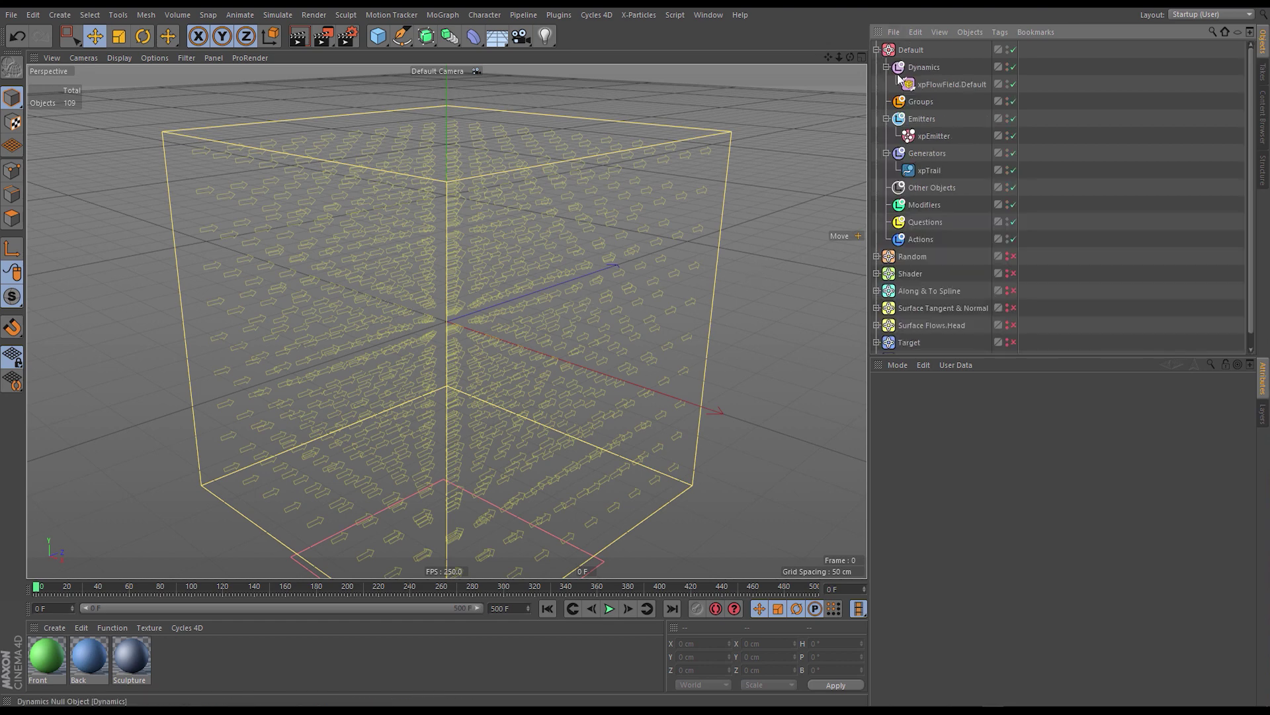
pyautogui.click(942, 84)
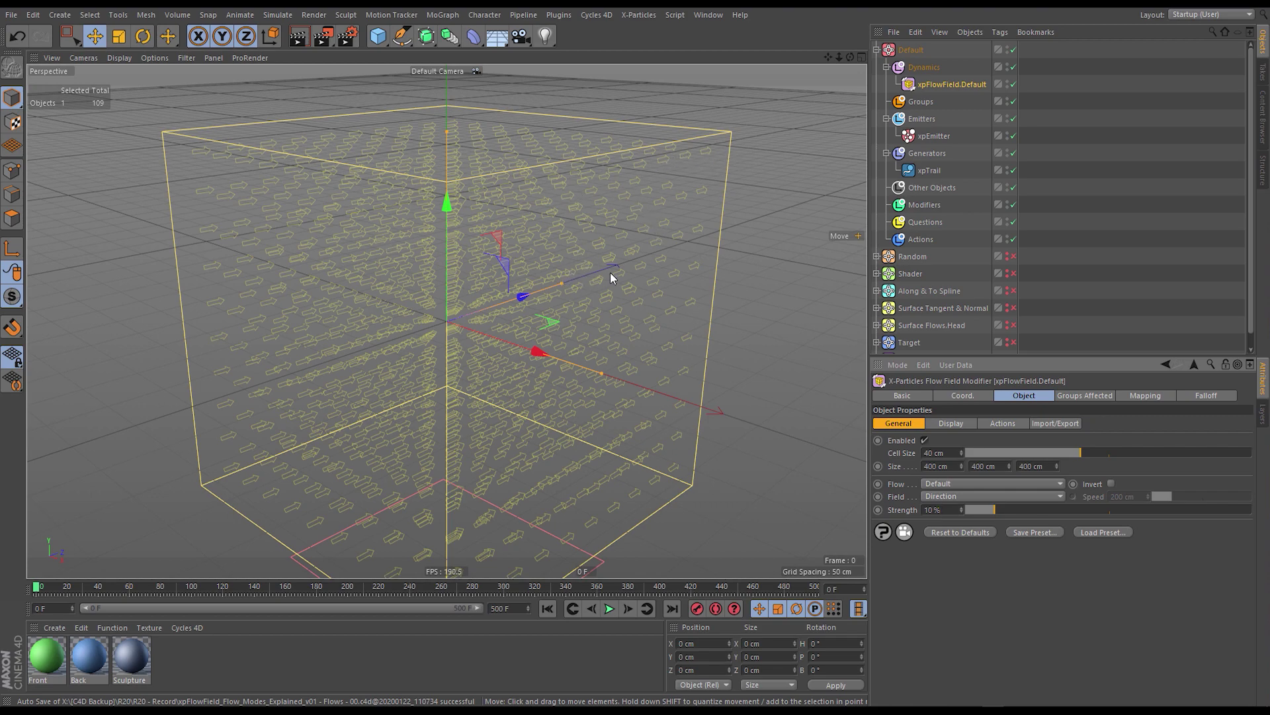
# Try rotating the Default flow field, and undo the rotation.
pyautogui.keyDown('alt'); pyautogui.moveTo(650, 295); pyautogui.dragTo(609, 272); pyautogui.keyUp('alt')
pyautogui.press('r')
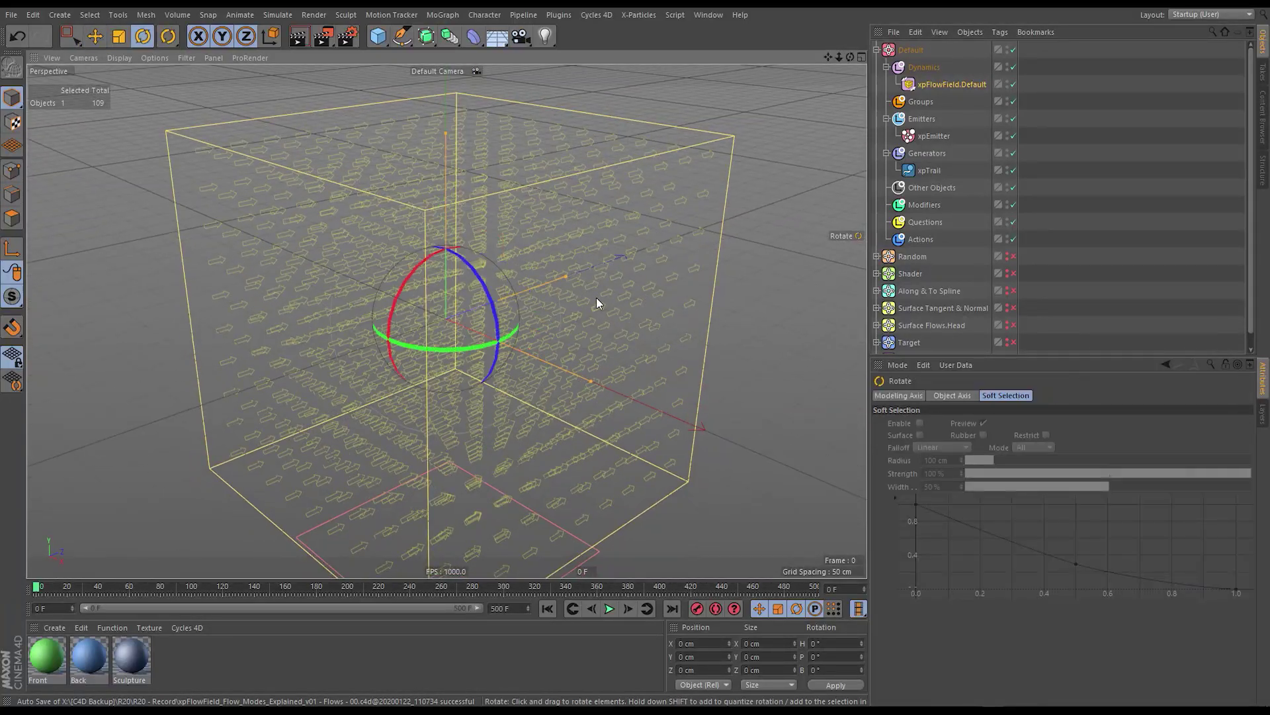
pyautogui.moveTo(467, 344); pyautogui.dragTo(581, 467)
pyautogui.hotkey('ctrl', 'z')
pyautogui.hotkey('ctrl', 'z')
# Inspect the settings of the Default system's xpEmitter and xpTrail objects.
pyautogui.click(941, 140)
pyautogui.click(930, 171)
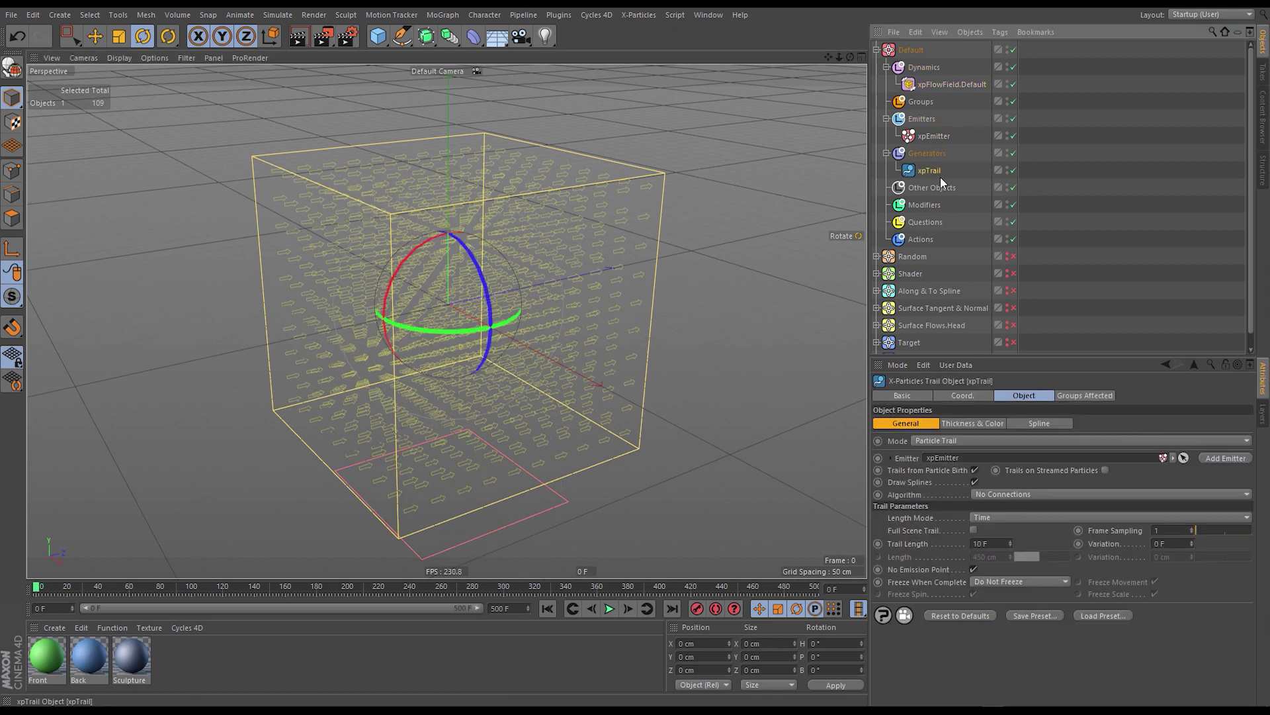
# Play the Default simulation and watch the particle trails pass through the flow field from the side.
pyautogui.click(1120, 213)
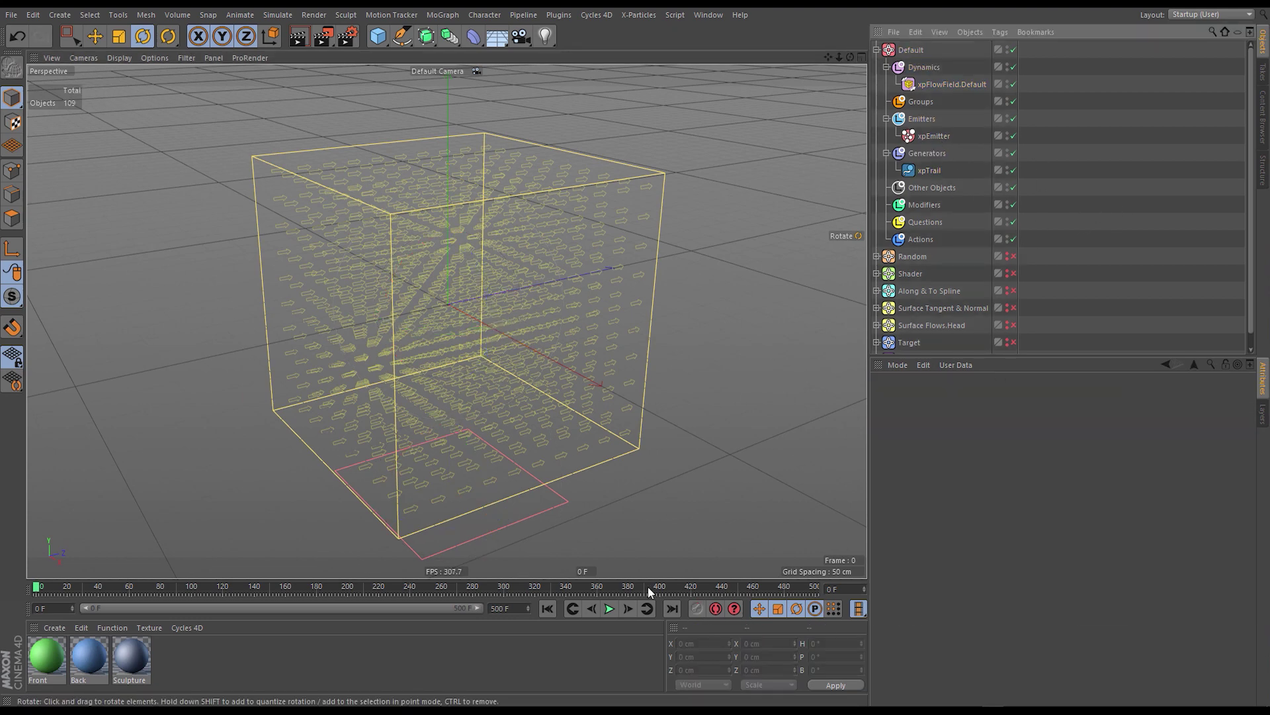
pyautogui.click(610, 609)
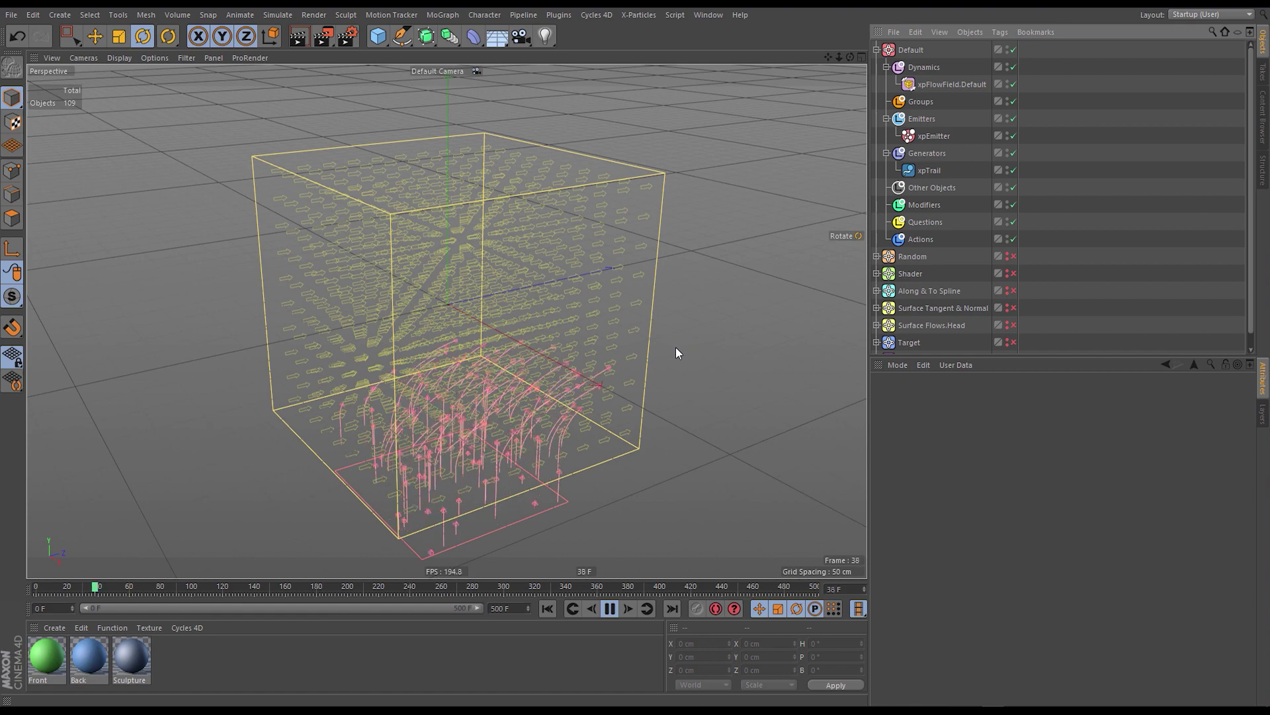
pyautogui.keyDown('alt'); pyautogui.moveTo(576, 347); pyautogui.dragTo(513, 335); pyautogui.keyUp('alt')
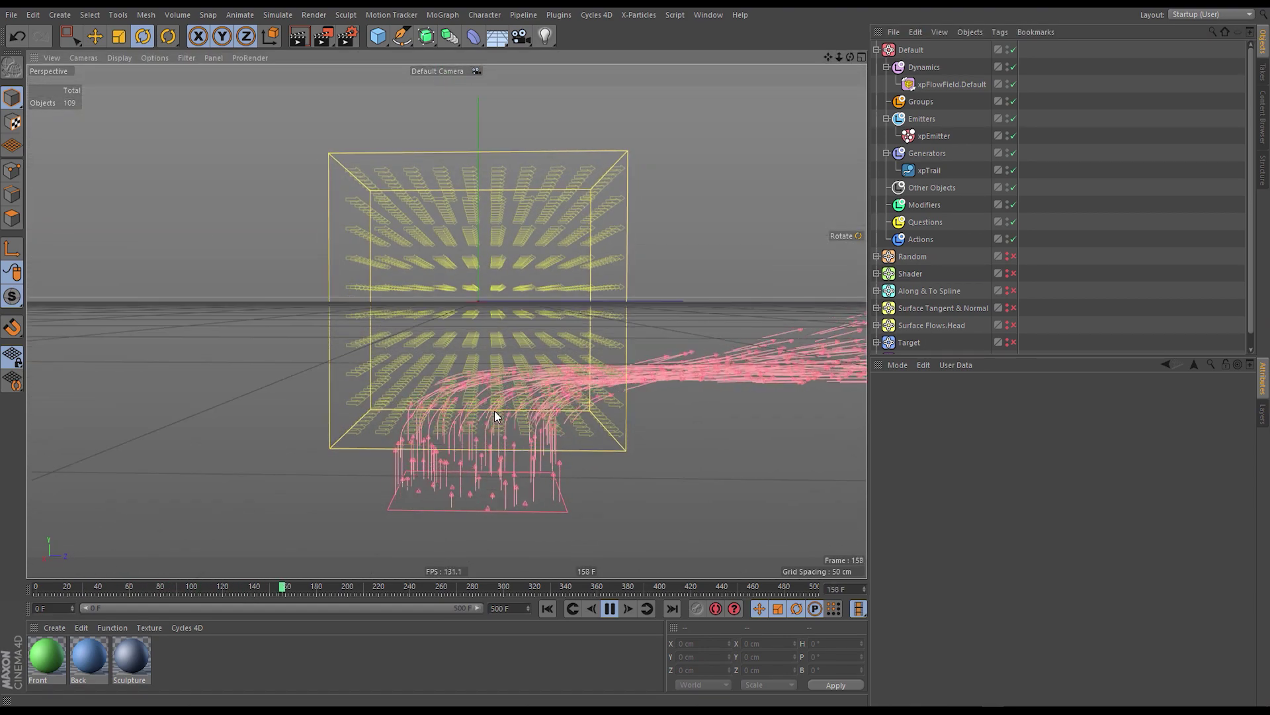
# Test a strength of 2% on the xpFlowField.Default object and settle on 5%.
pyautogui.click(953, 84)
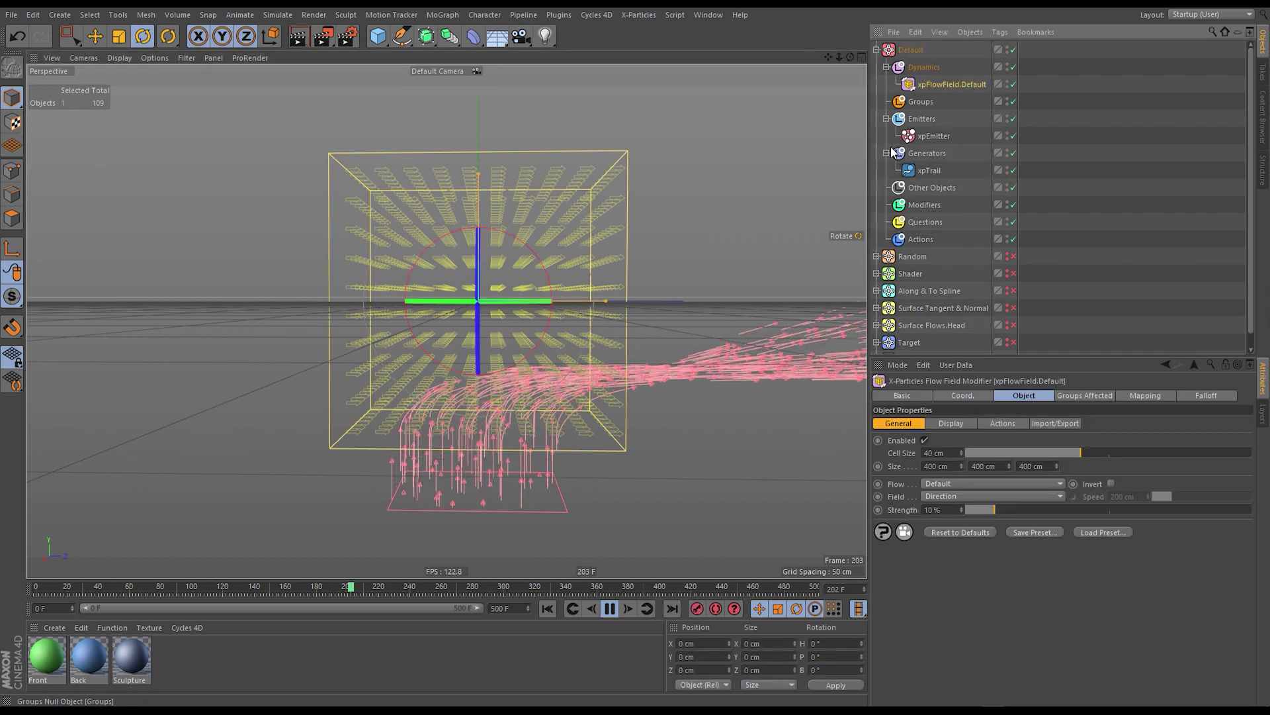
pyautogui.click(985, 509)
pyautogui.moveTo(978, 509); pyautogui.dragTo(970, 510)
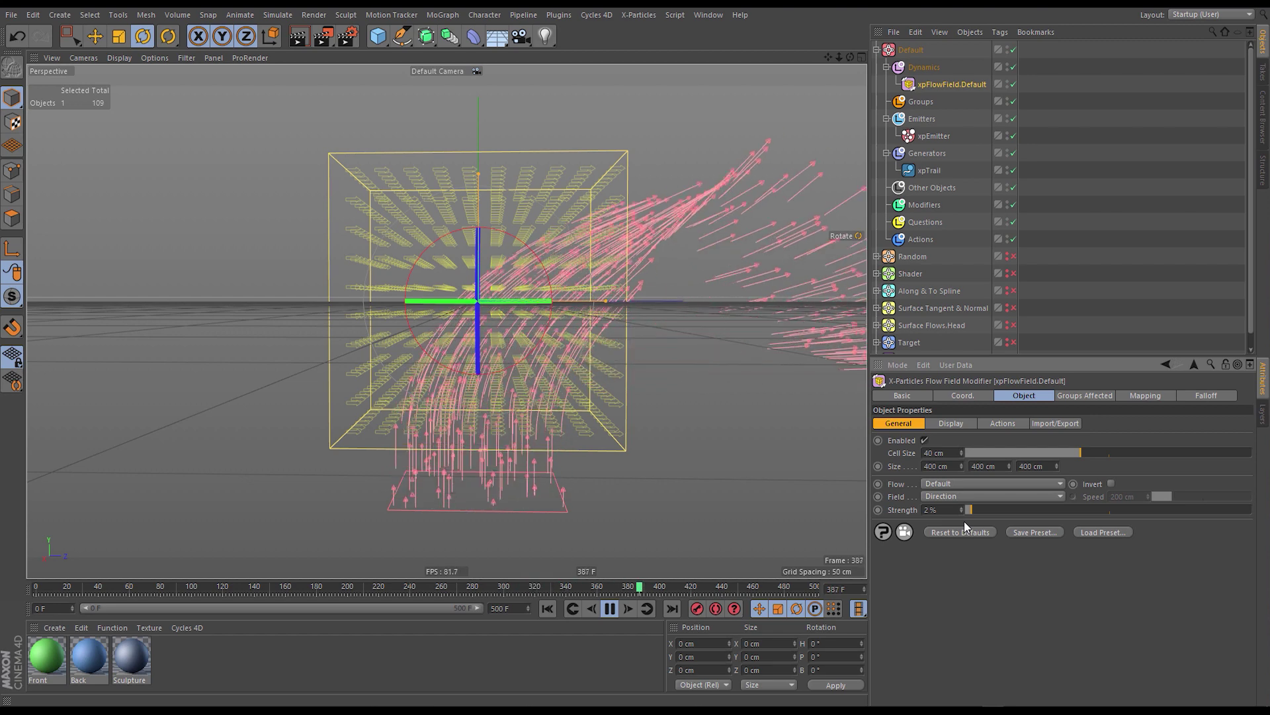
pyautogui.moveTo(971, 510); pyautogui.dragTo(979, 514)
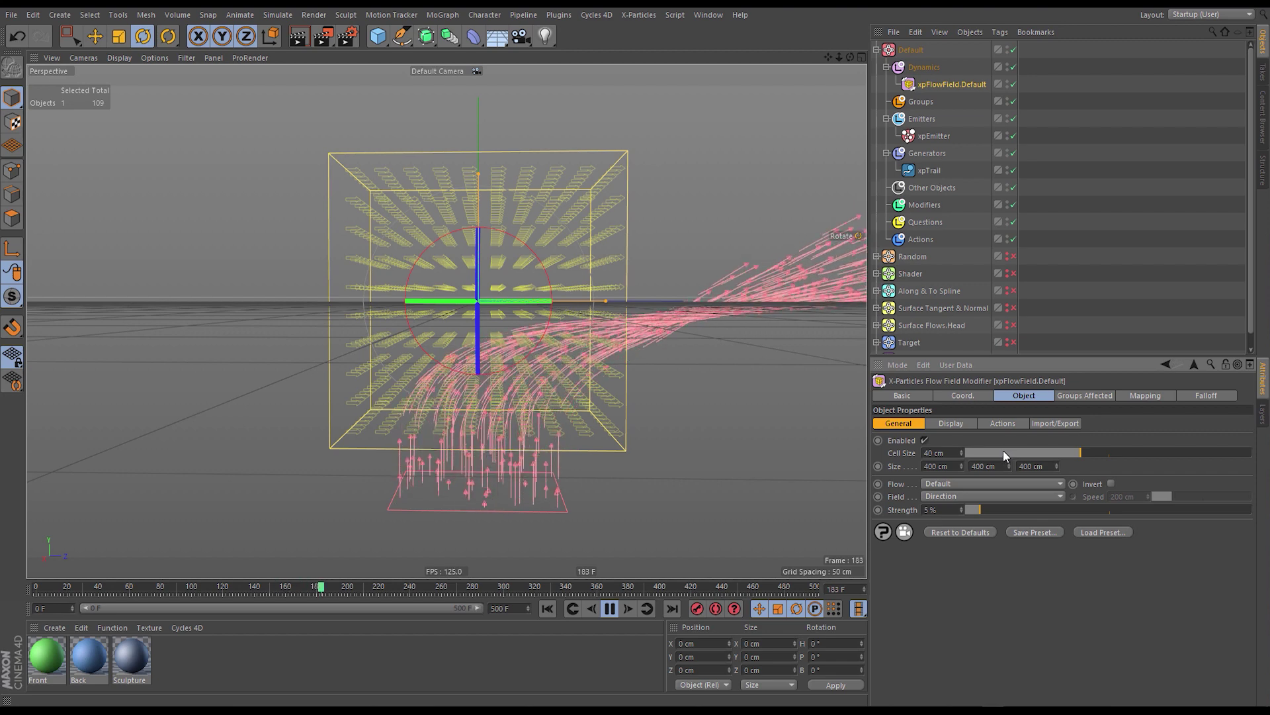
# Enlarge the Default flow field's cell size to 100 cm and finally to 400 cm, and stop the playback.
pyautogui.moveTo(1101, 452); pyautogui.dragTo(1250, 452)
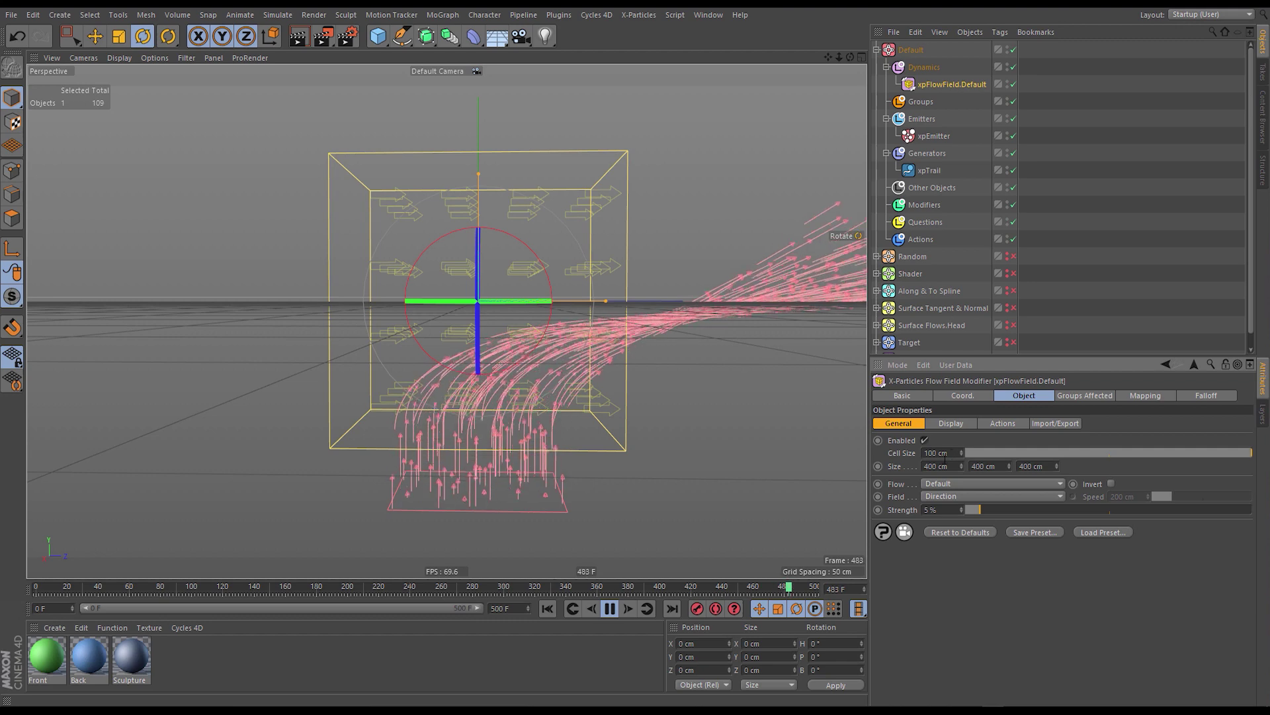
pyautogui.write('400')
pyautogui.press('Return')
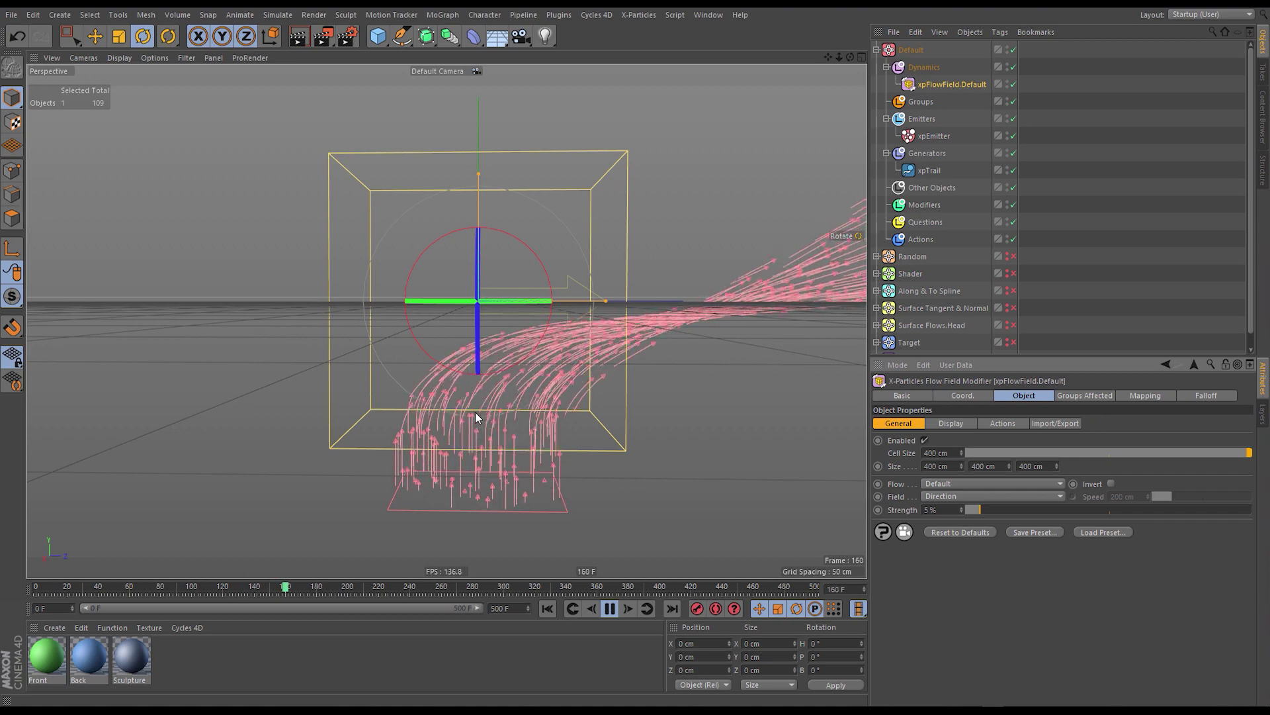
pyautogui.keyDown('alt'); pyautogui.moveTo(561, 340); pyautogui.dragTo(503, 358); pyautogui.keyUp('alt')
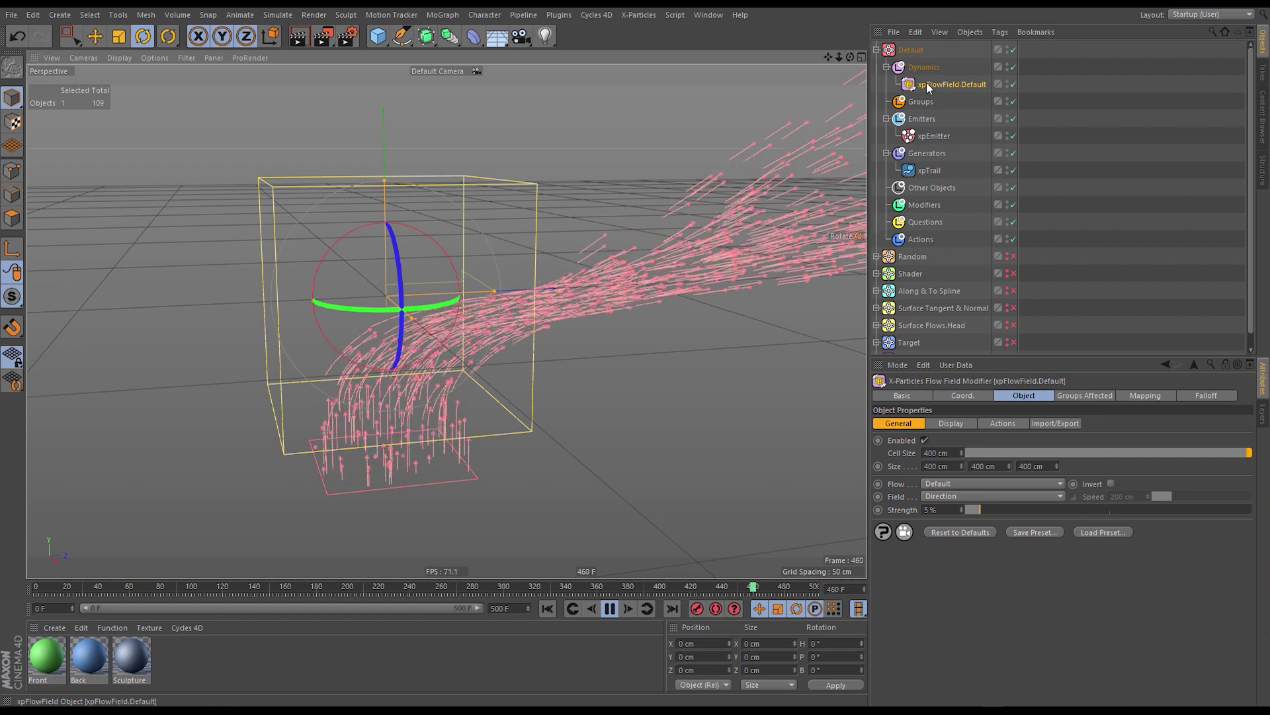
pyautogui.click(610, 609)
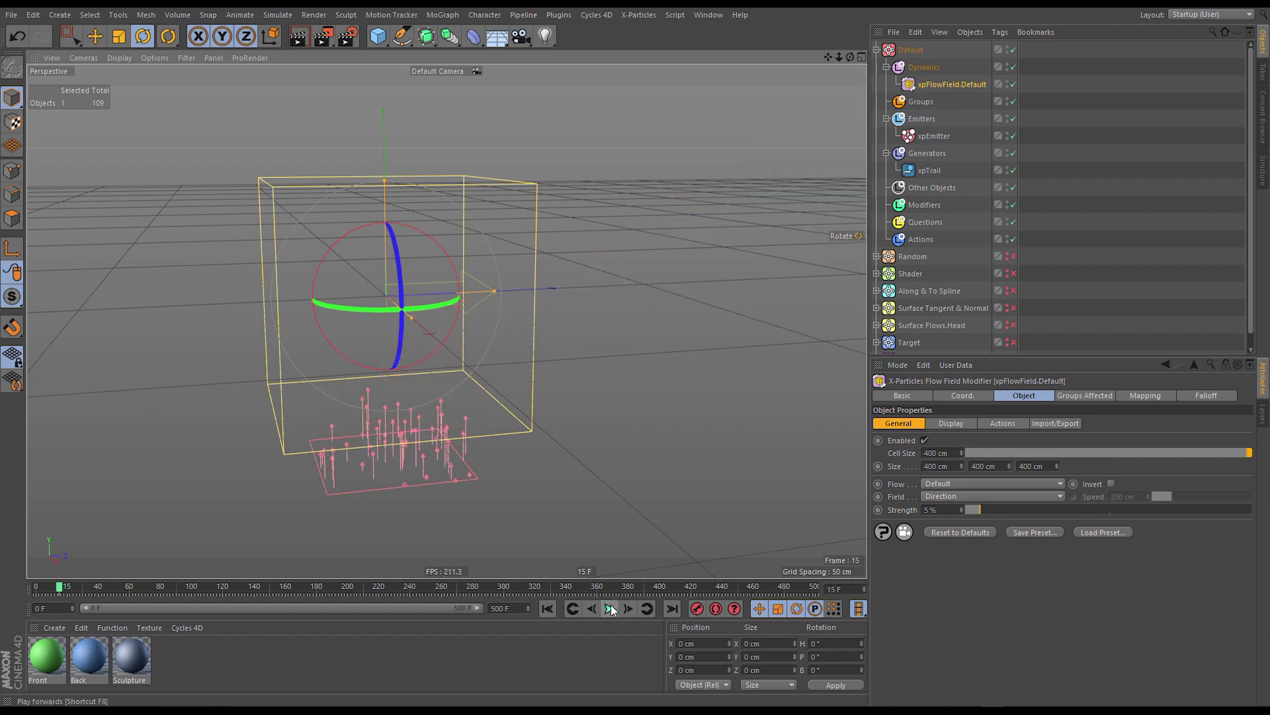
# Duplicate the Default flow field, move the copy to 400 cm in Z and rotate its pitch to 90°.
pyautogui.keyDown('ctrl'); pyautogui.moveTo(946, 84); pyautogui.dragTo(946, 93); pyautogui.keyUp('ctrl')
pyautogui.press('e')
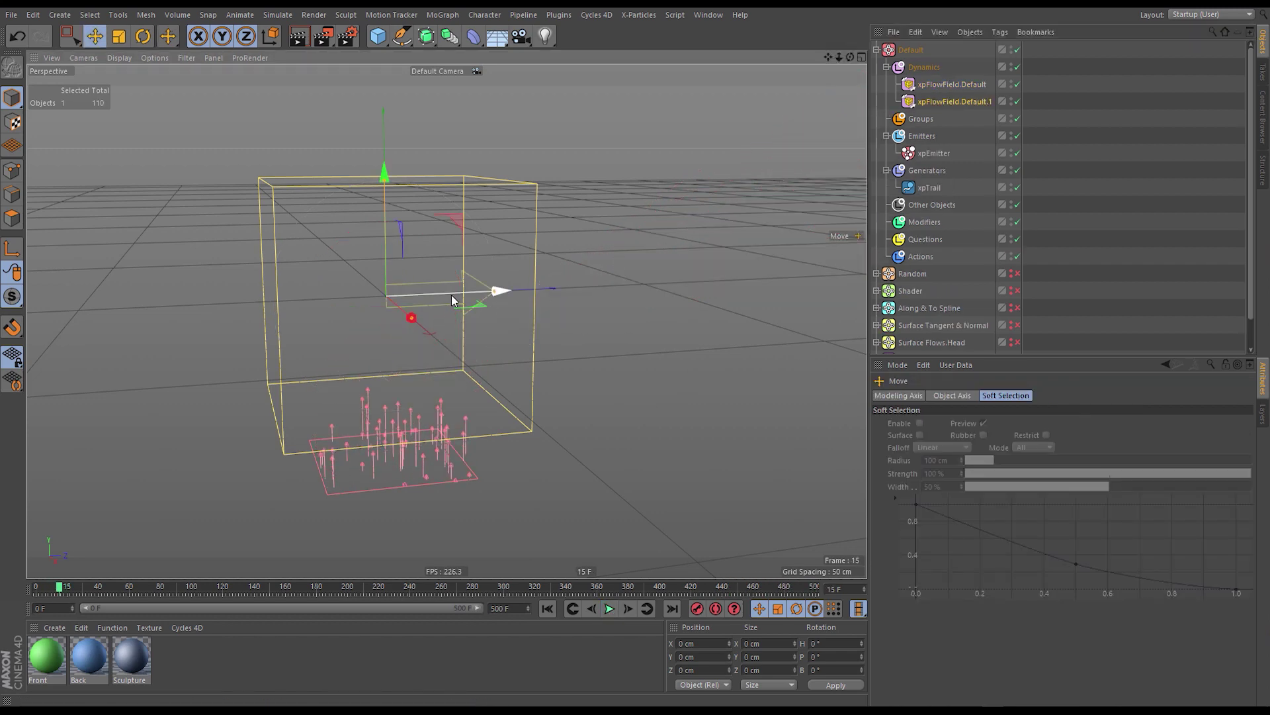
pyautogui.moveTo(465, 290); pyautogui.dragTo(668, 284)
pyautogui.press('r')
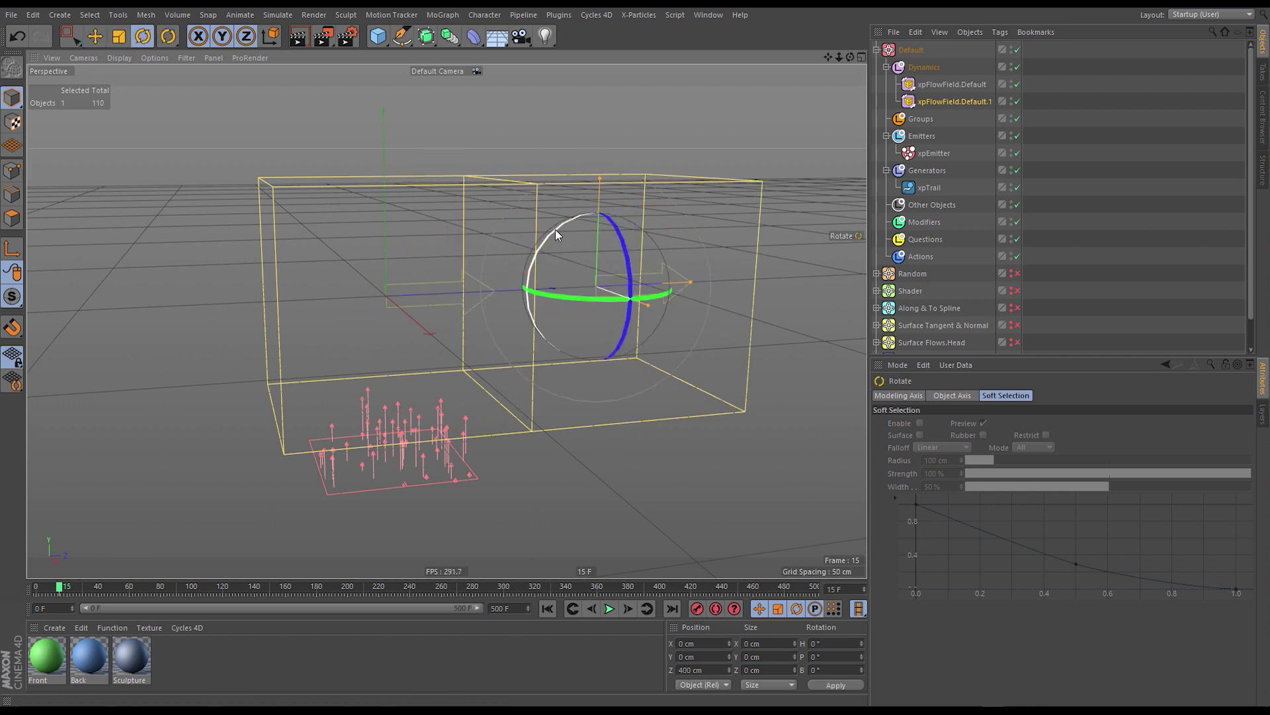
pyautogui.moveTo(554, 229); pyautogui.dragTo(502, 366)
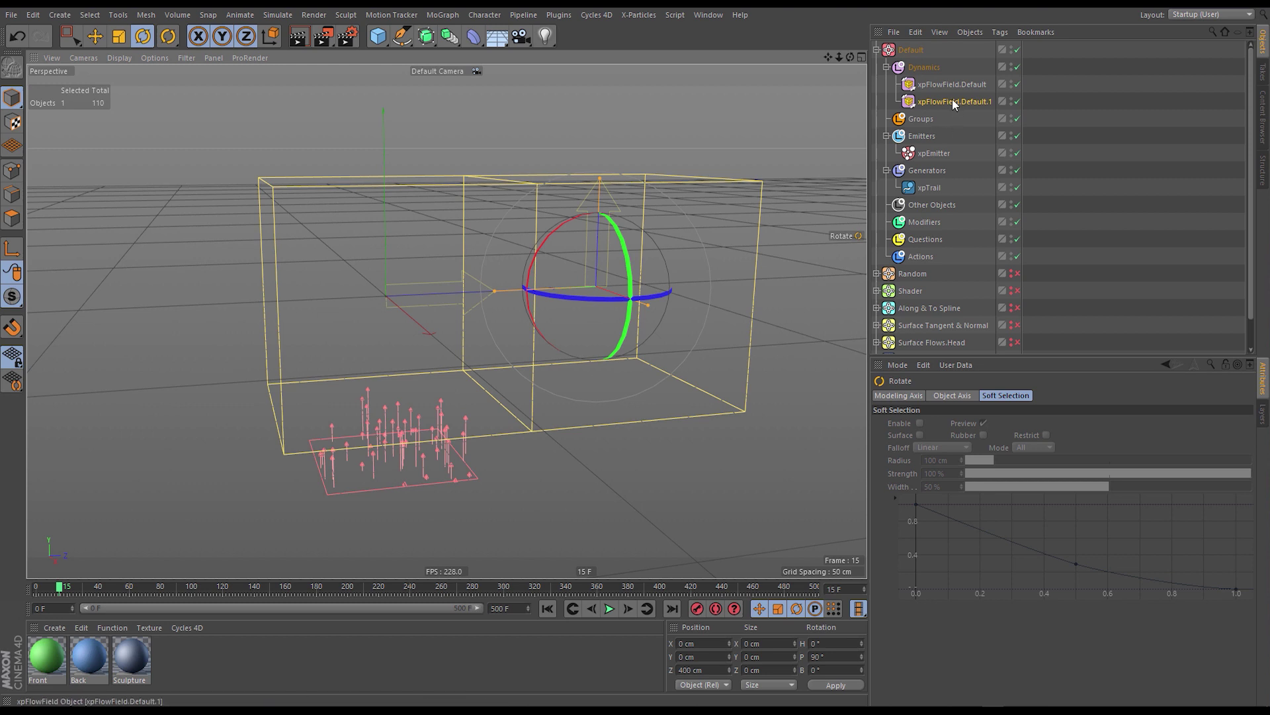
# Duplicate the second flow field, move the copy up to 400 cm in Y and rotate its pitch to 180°.
pyautogui.keyDown('ctrl'); pyautogui.moveTo(954, 105); pyautogui.dragTo(955, 109); pyautogui.keyUp('ctrl')
pyautogui.press('e')
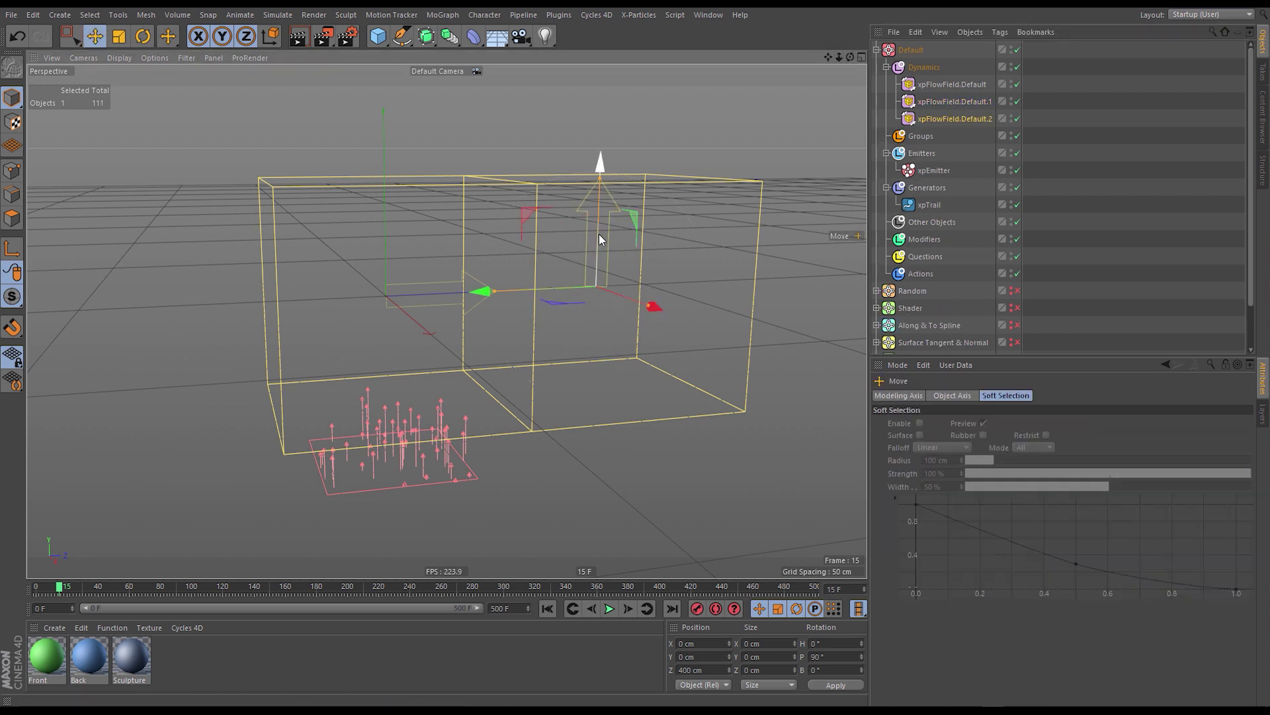
pyautogui.moveTo(598, 233); pyautogui.dragTo(604, 20)
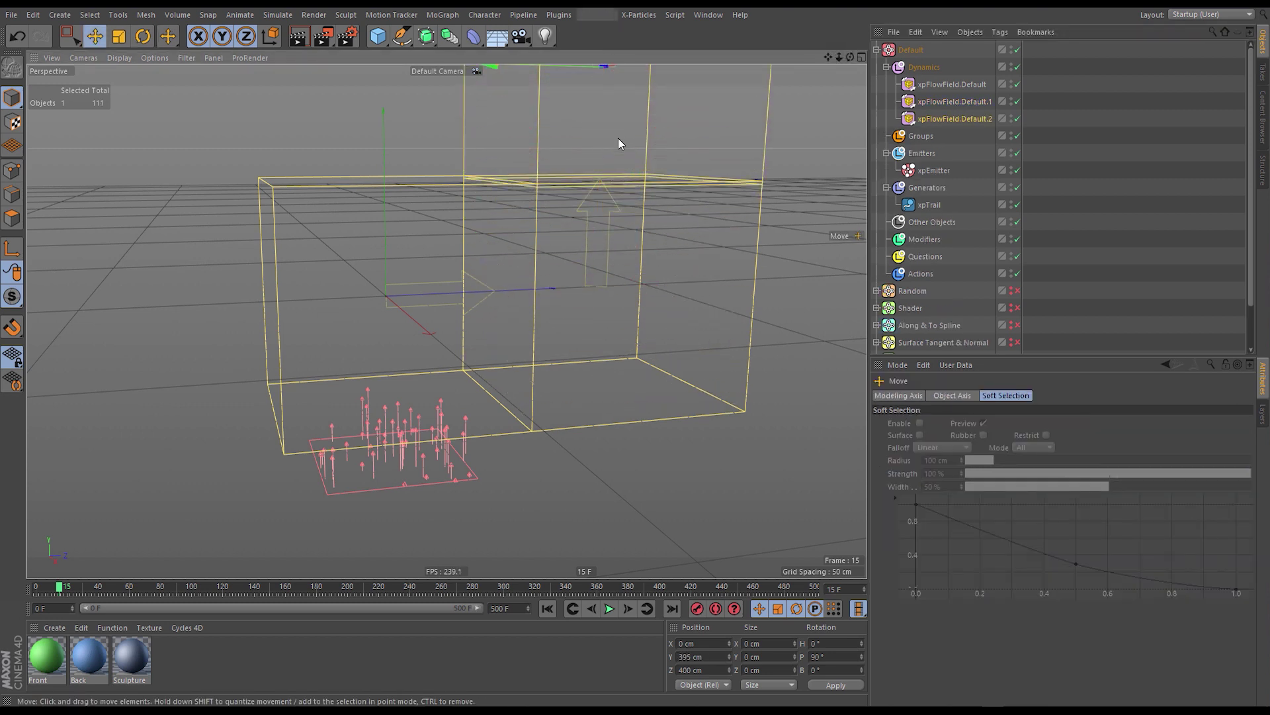
pyautogui.scroll(3, 604, 141)
pyautogui.press('r')
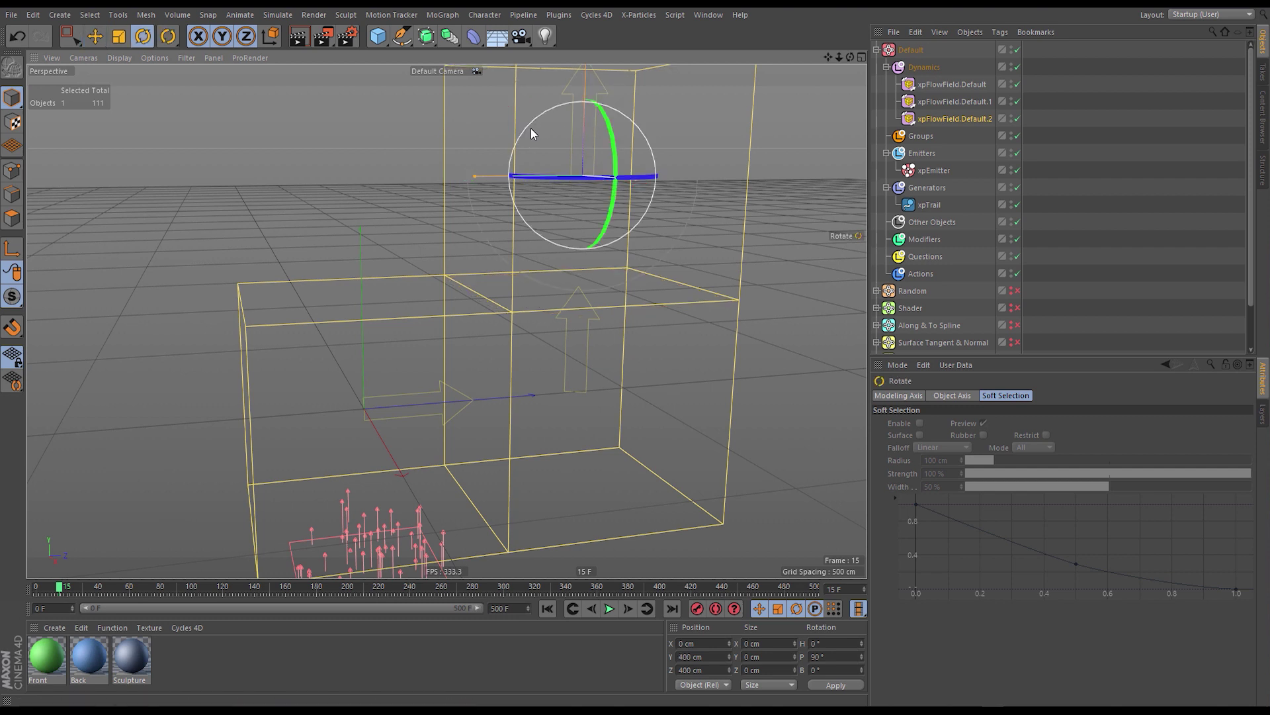
pyautogui.moveTo(531, 128); pyautogui.dragTo(507, 276)
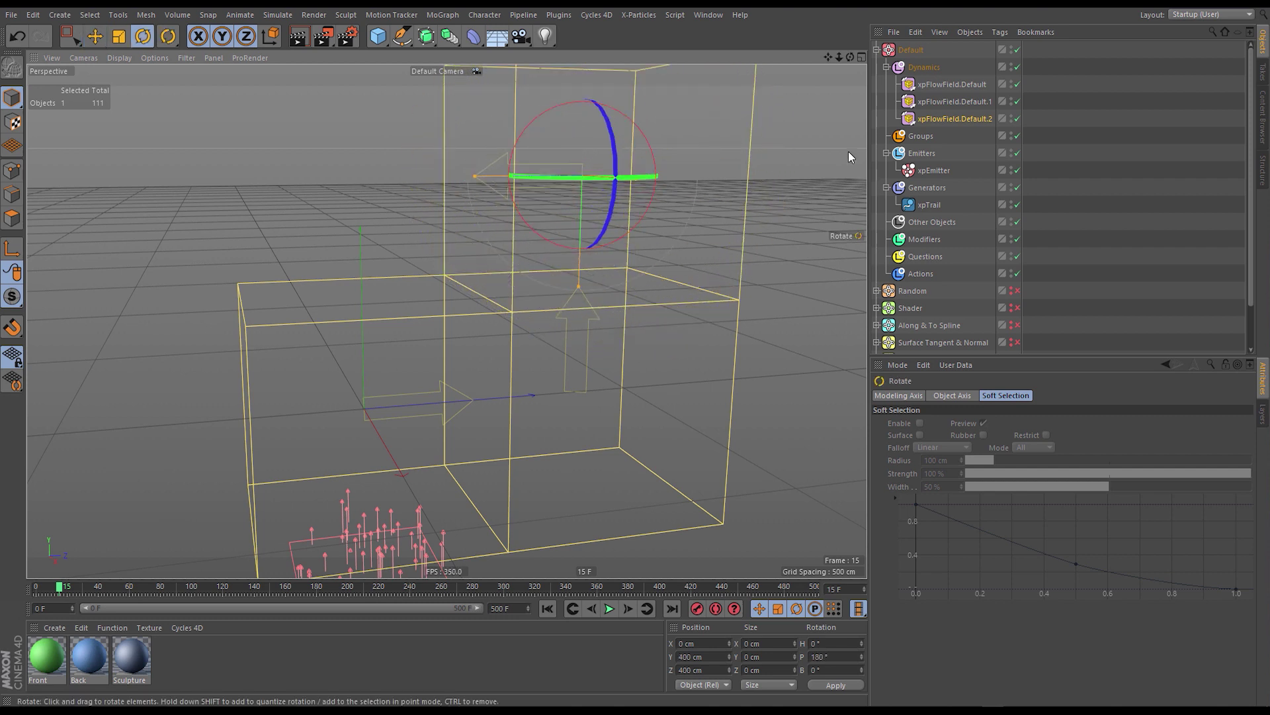
# Duplicate the third flow field, move the copy back to 0 cm in Z and rotate its pitch to 270°.
pyautogui.keyDown('ctrl'); pyautogui.moveTo(942, 120); pyautogui.dragTo(943, 131); pyautogui.keyUp('ctrl')
pyautogui.press('e')
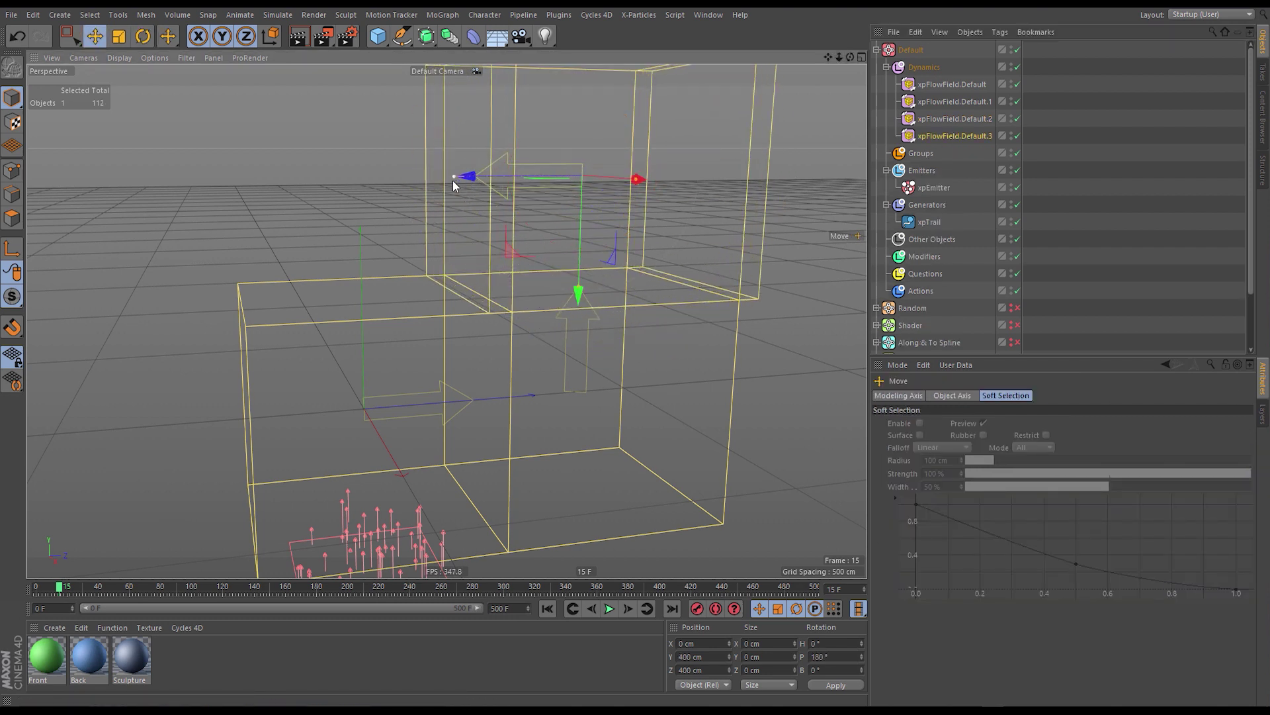
pyautogui.moveTo(510, 177); pyautogui.dragTo(274, 223)
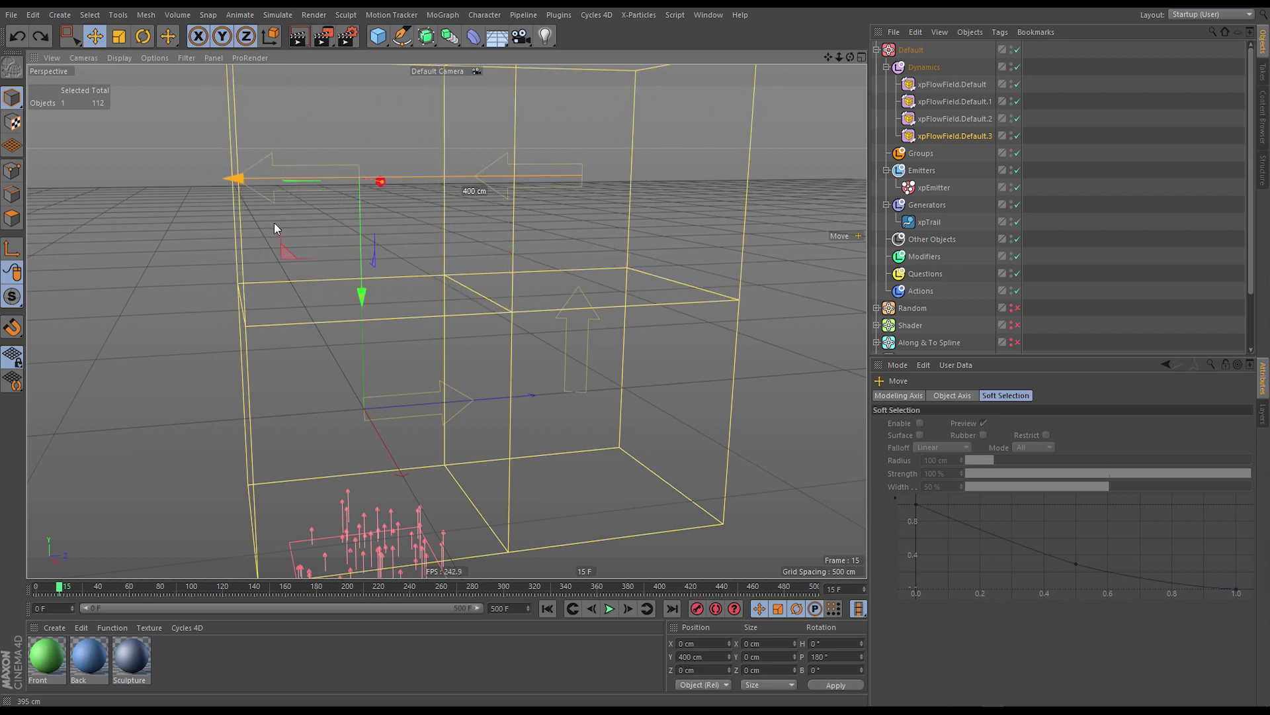
pyautogui.press('r')
pyautogui.moveTo(307, 126); pyautogui.dragTo(284, 255)
# Play the simulation and examine how the particles travel through the four flow fields, checking which field forms which cell.
pyautogui.scroll(-2, 490, 250)
pyautogui.keyDown('alt'); pyautogui.moveTo(490, 250); pyautogui.dragTo(645, 475); pyautogui.keyUp('alt')
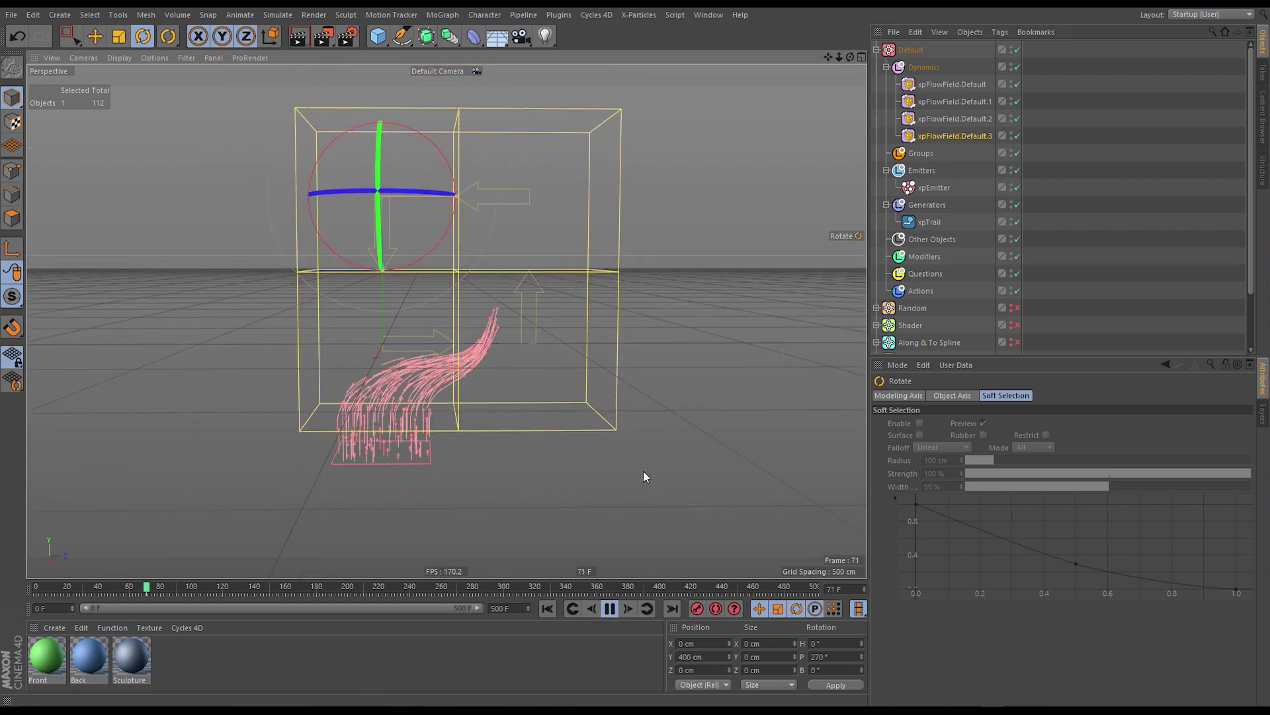
pyautogui.click(1104, 191)
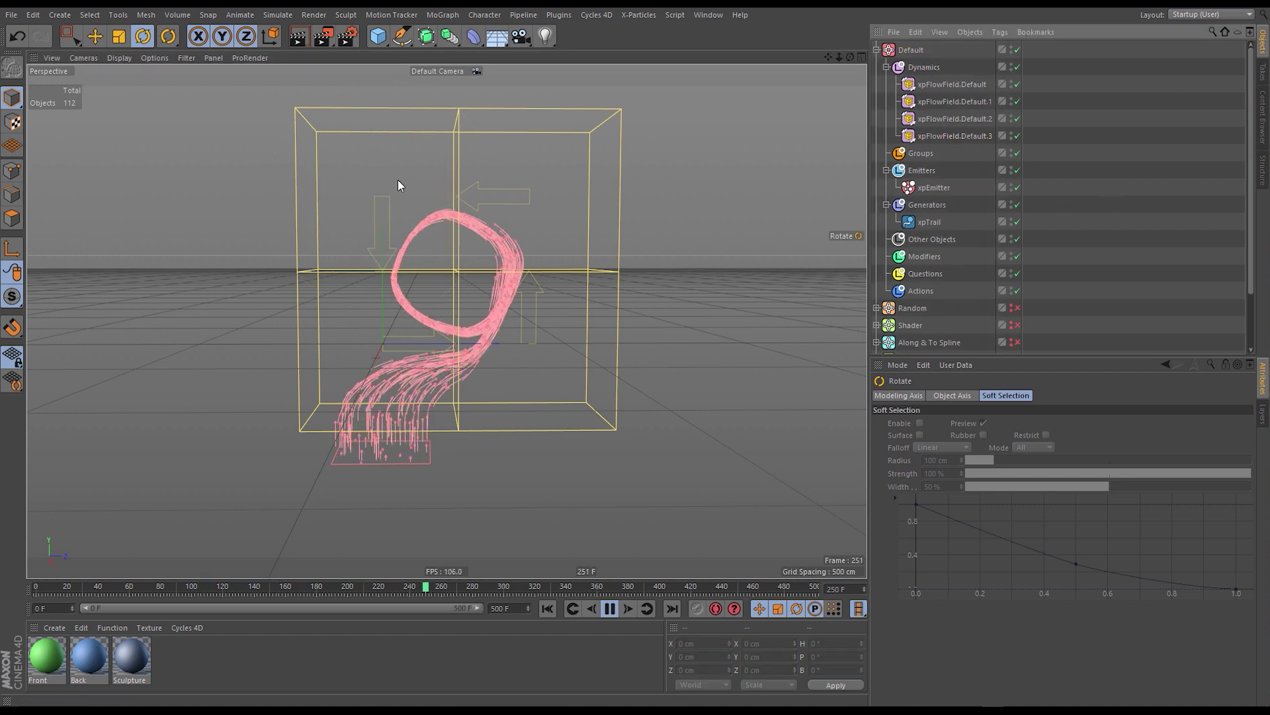
pyautogui.keyDown('alt'); pyautogui.moveTo(522, 299); pyautogui.dragTo(638, 283); pyautogui.keyUp('alt')
pyautogui.click(953, 84)
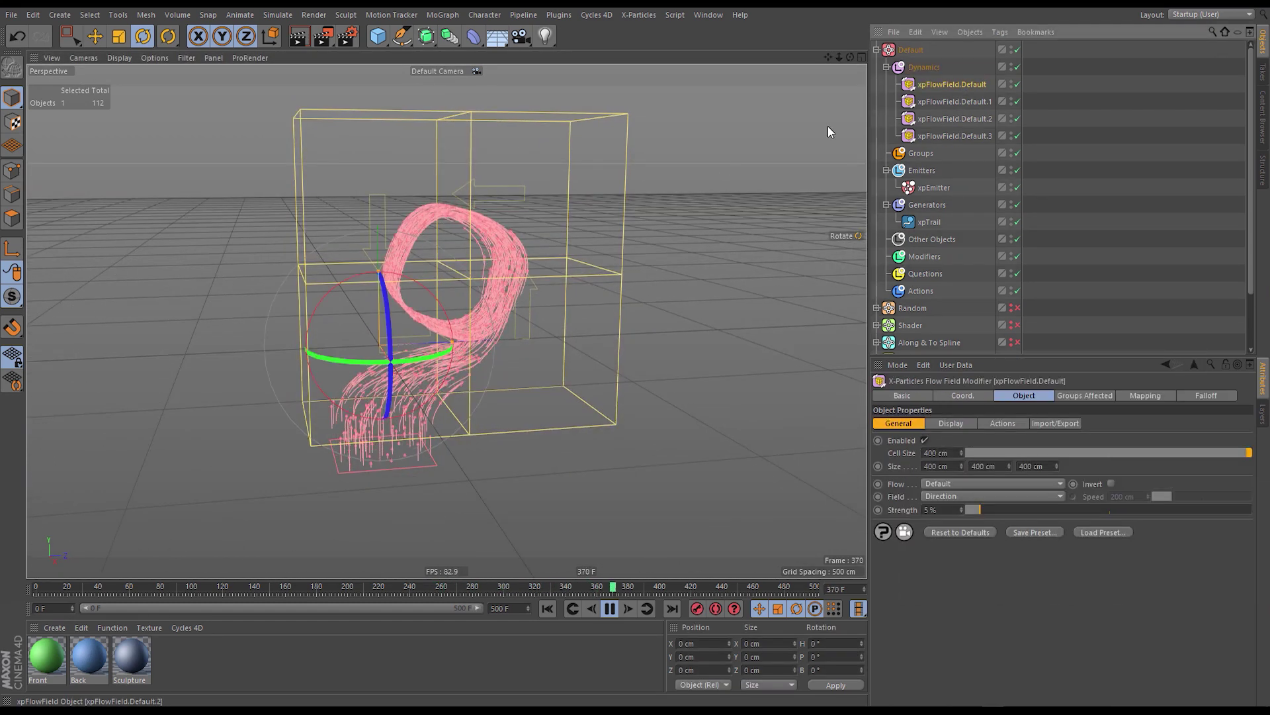
pyautogui.click(966, 103)
# Try the third flow field, xpFlowField.Default.2, with its heading rotated to -90° during playback, and rotate it back to 0°.
pyautogui.click(959, 118)
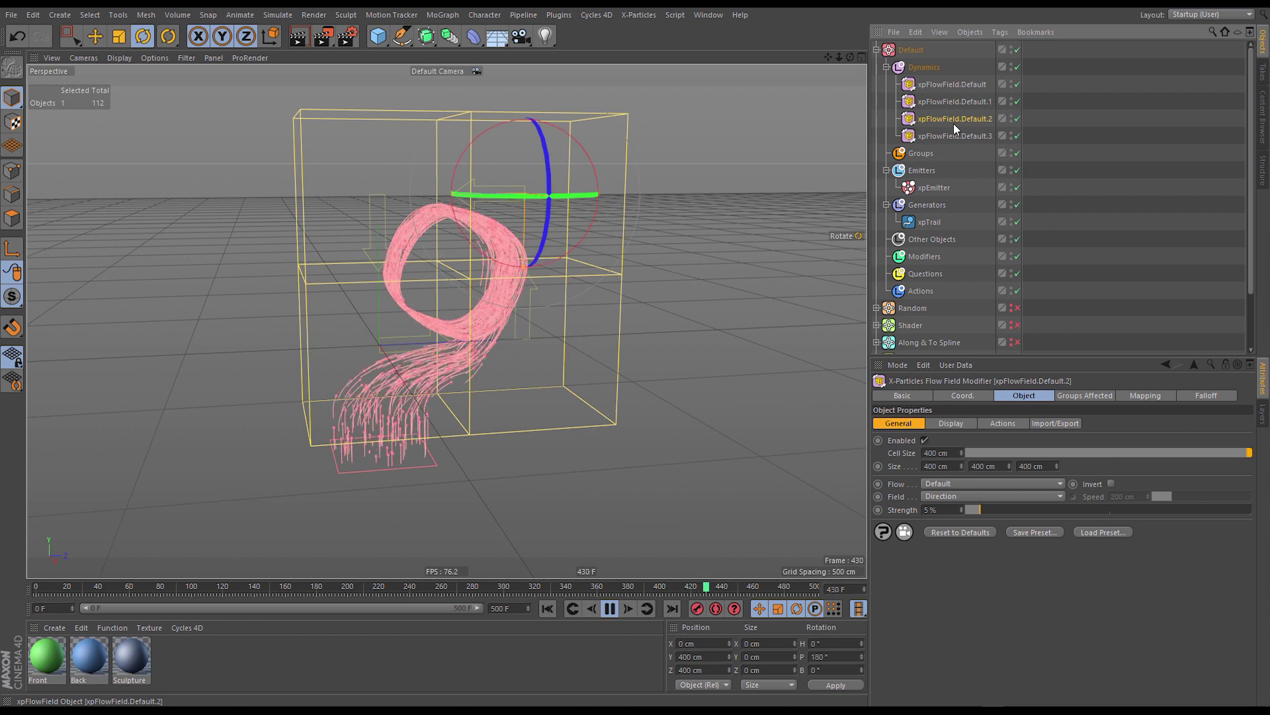
pyautogui.moveTo(542, 196); pyautogui.dragTo(421, 197)
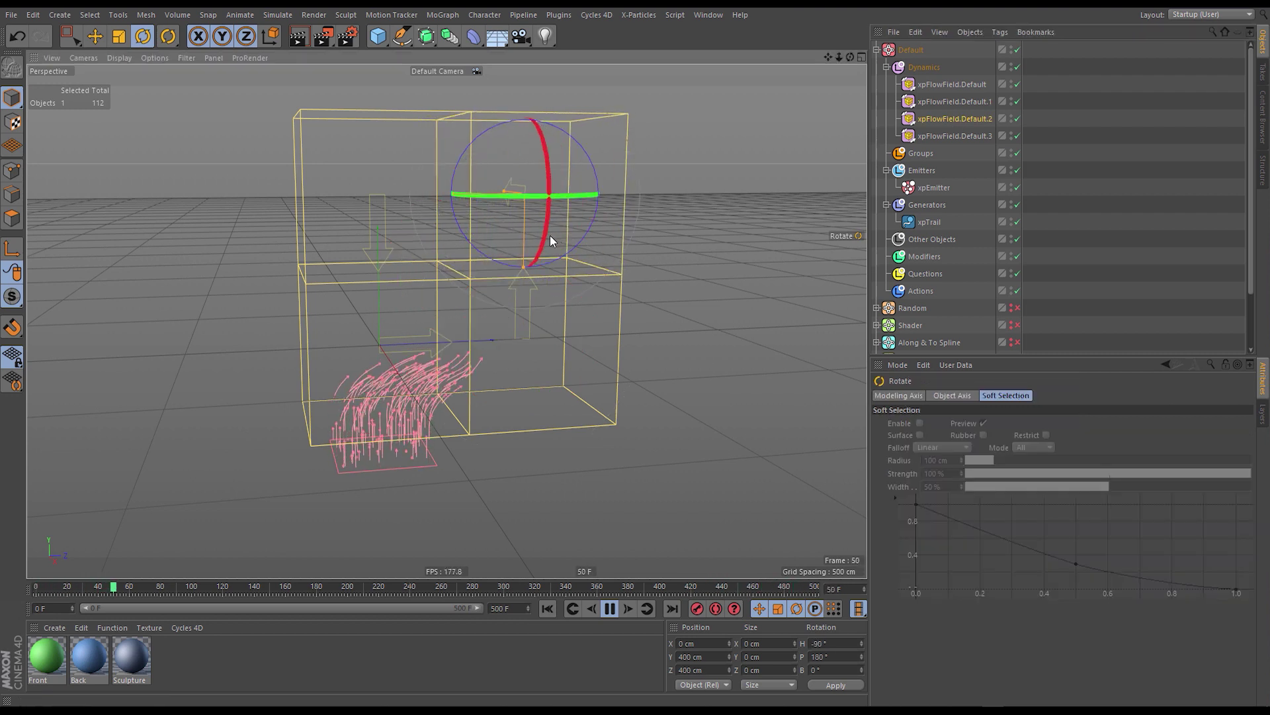
pyautogui.keyDown('alt'); pyautogui.moveTo(480, 250); pyautogui.dragTo(446, 238); pyautogui.keyUp('alt')
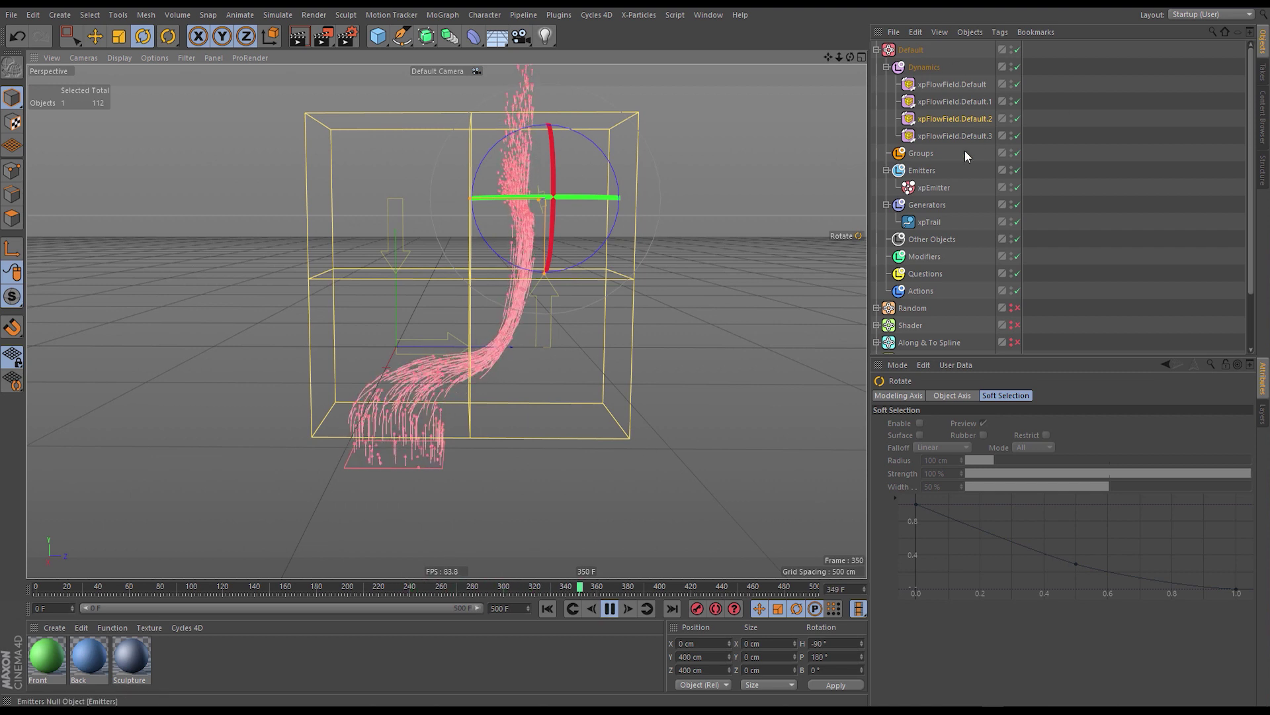
pyautogui.moveTo(523, 200); pyautogui.dragTo(655, 198)
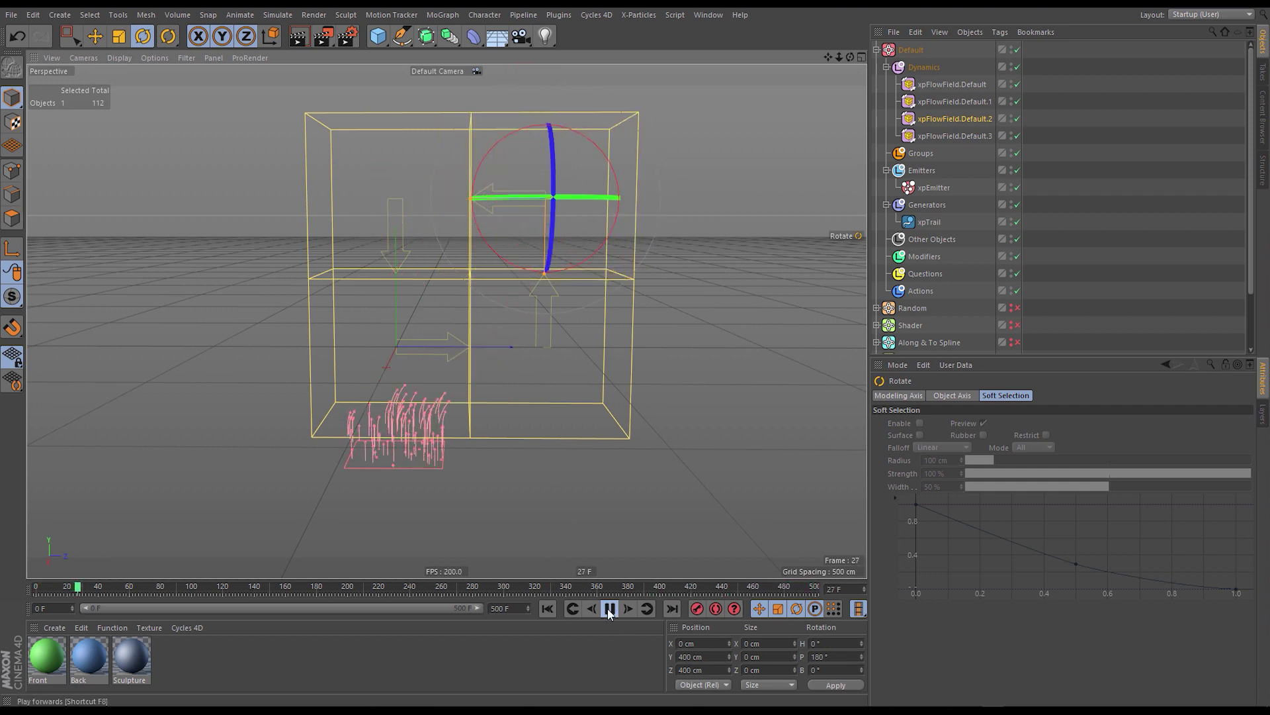
# Rewind to frame 0, disable the Default system and collapse its hierarchy.
pyautogui.click(548, 607)
pyautogui.click(1111, 115)
pyautogui.click(1018, 49)
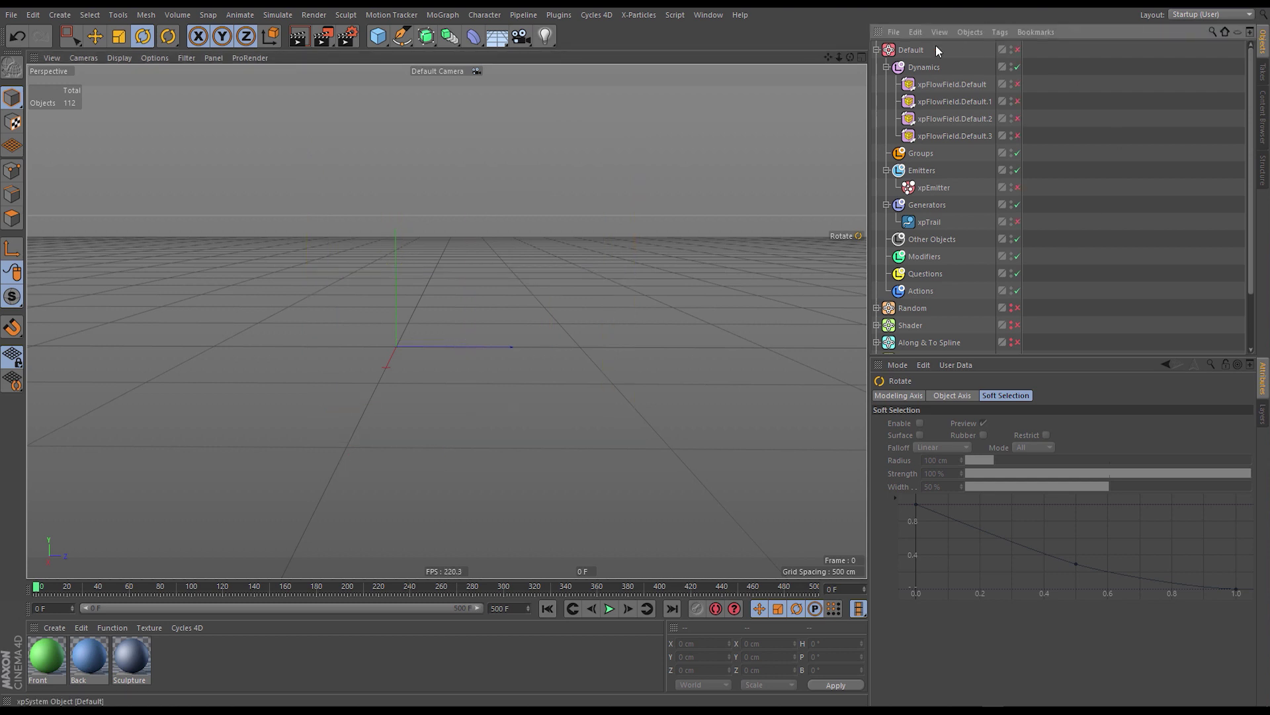
pyautogui.click(877, 51)
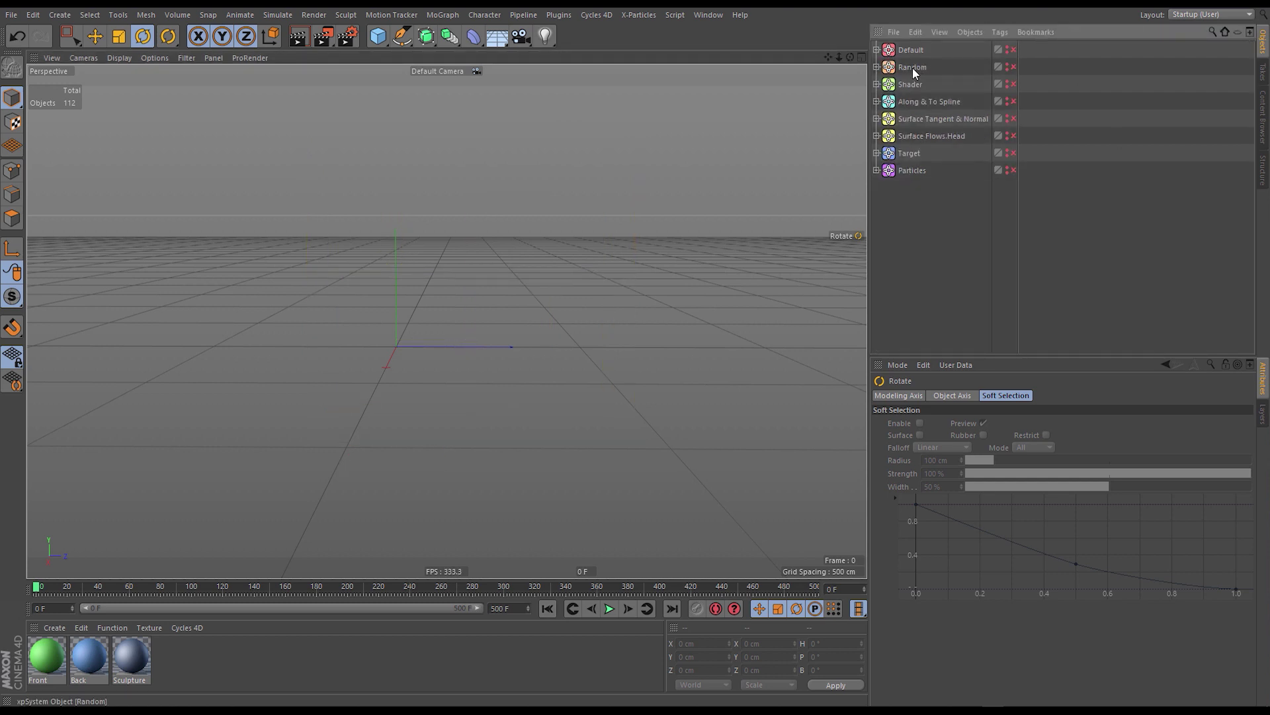
# Expand and enable the Random system so its flow field shows in the viewport.
pyautogui.click(877, 68)
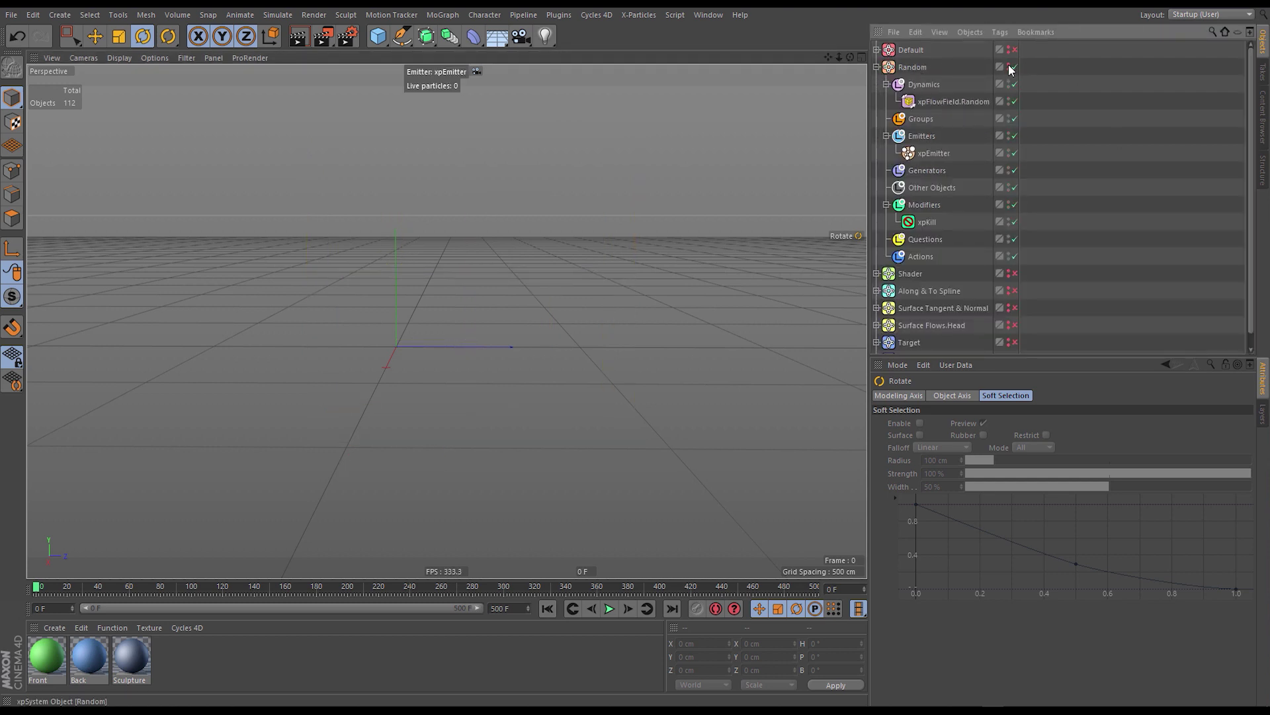
pyautogui.click(1010, 67)
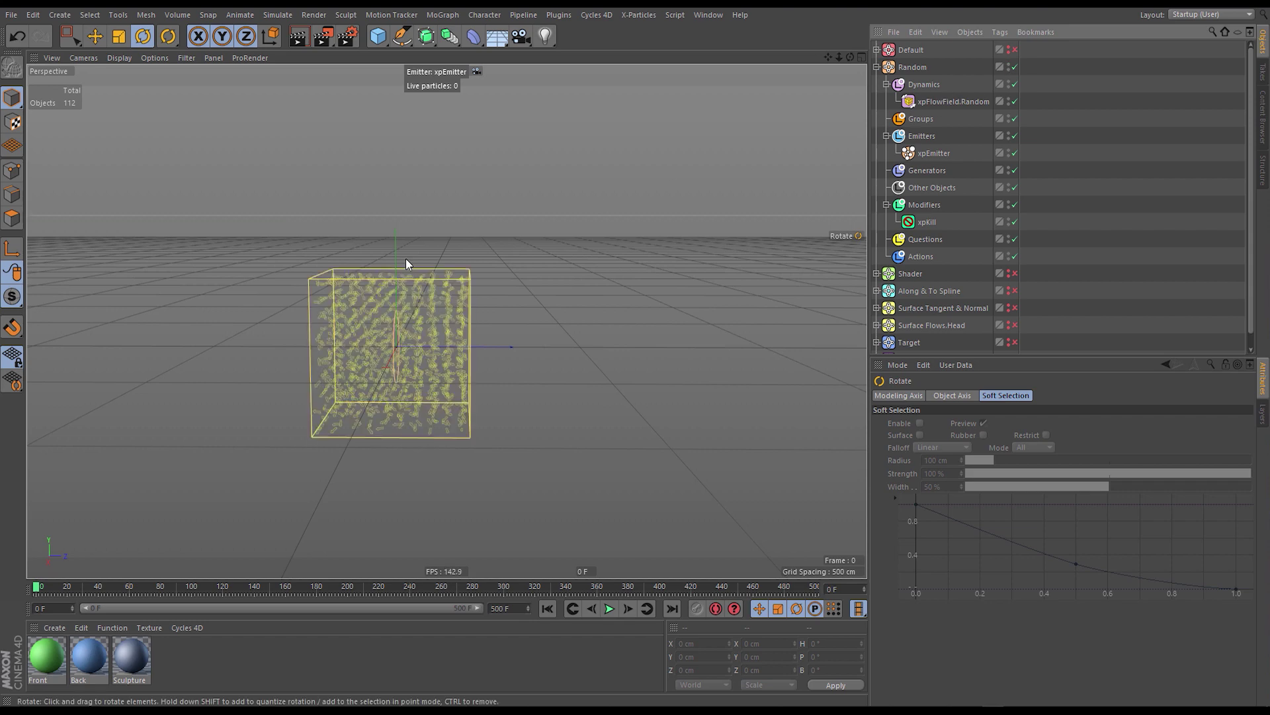
pyautogui.scroll(10, 397, 344)
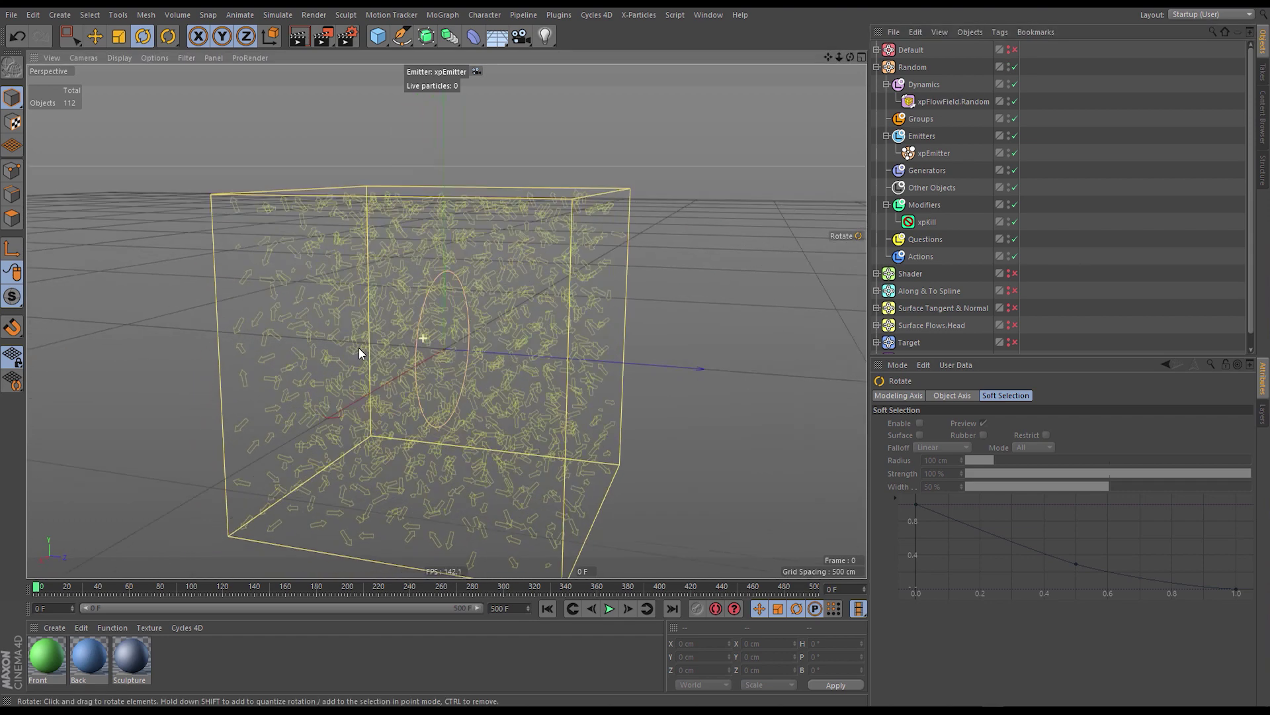
pyautogui.scroll(2, 417, 326)
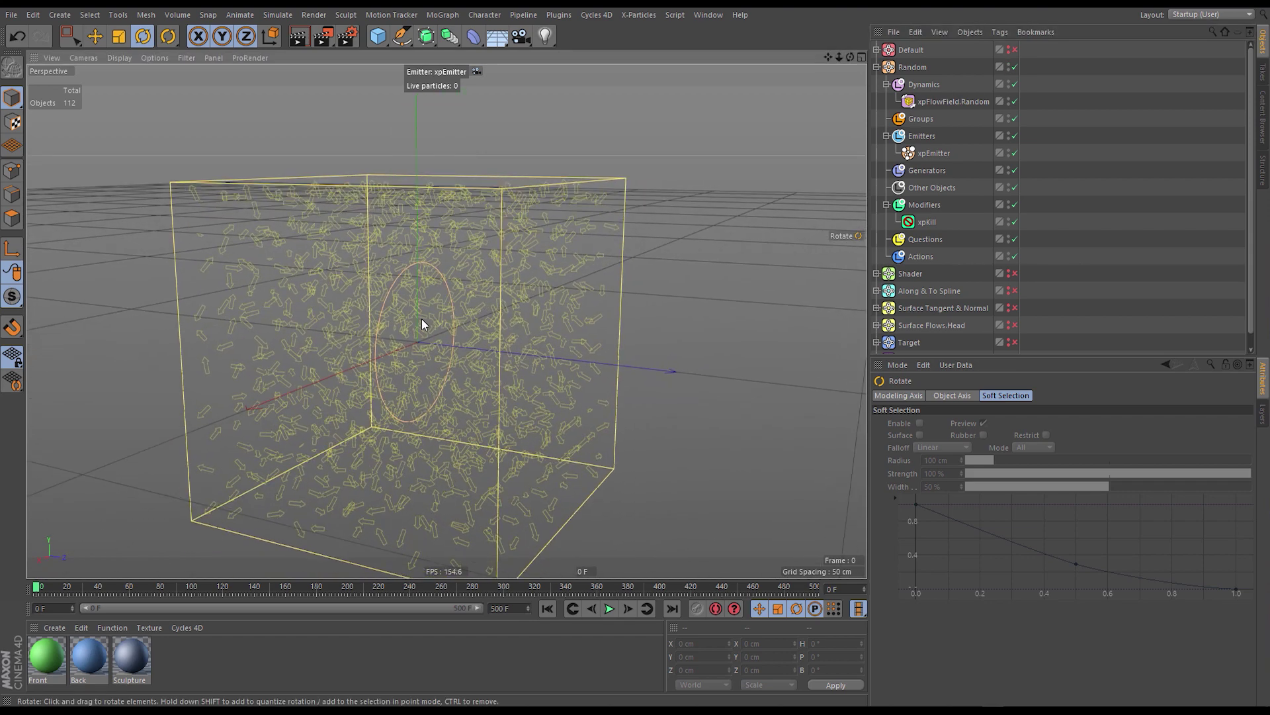
# Disable xpFlowField.Random, play the emission without it, and display the settings of the xpEmitter and the flow field.
pyautogui.click(1014, 103)
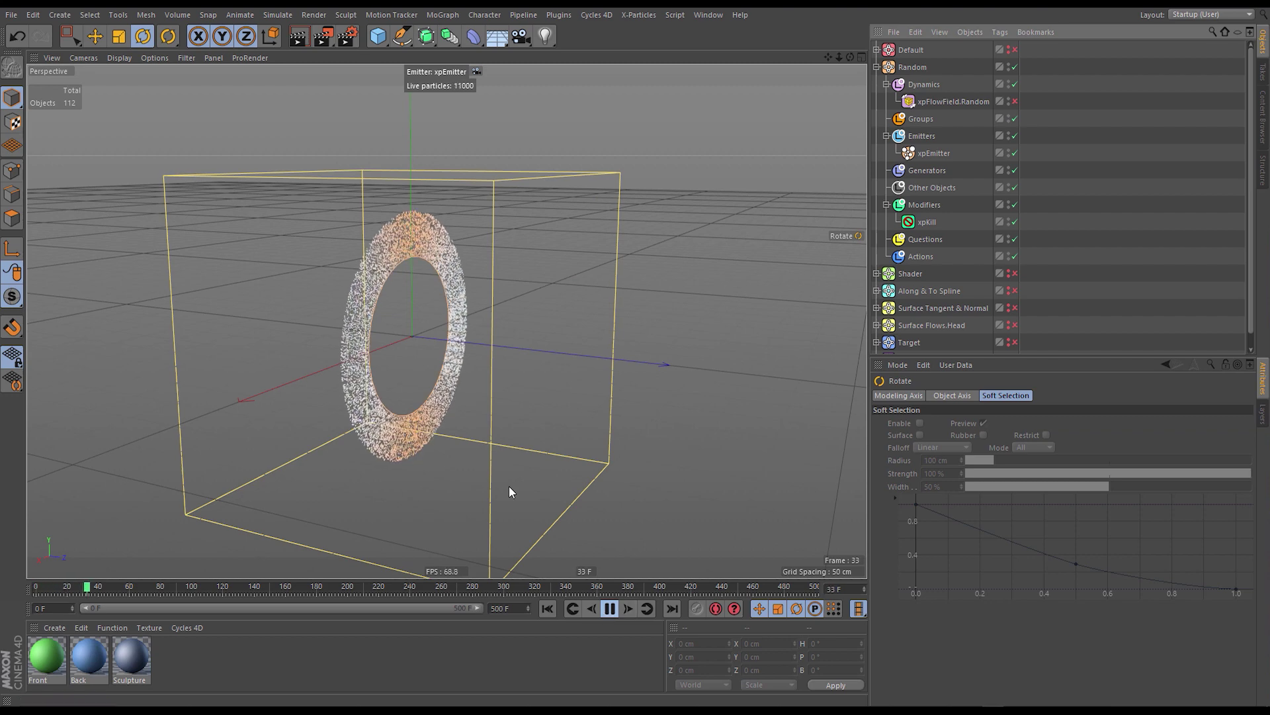
pyautogui.click(934, 152)
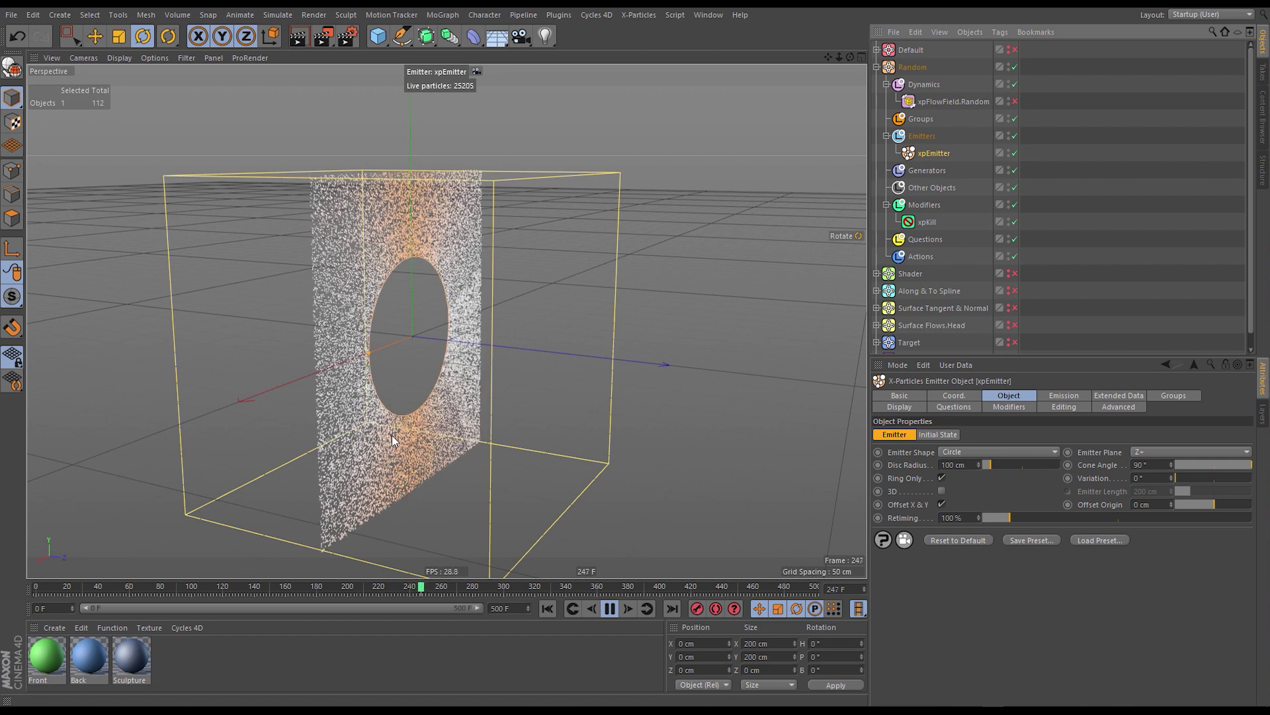
pyautogui.click(956, 101)
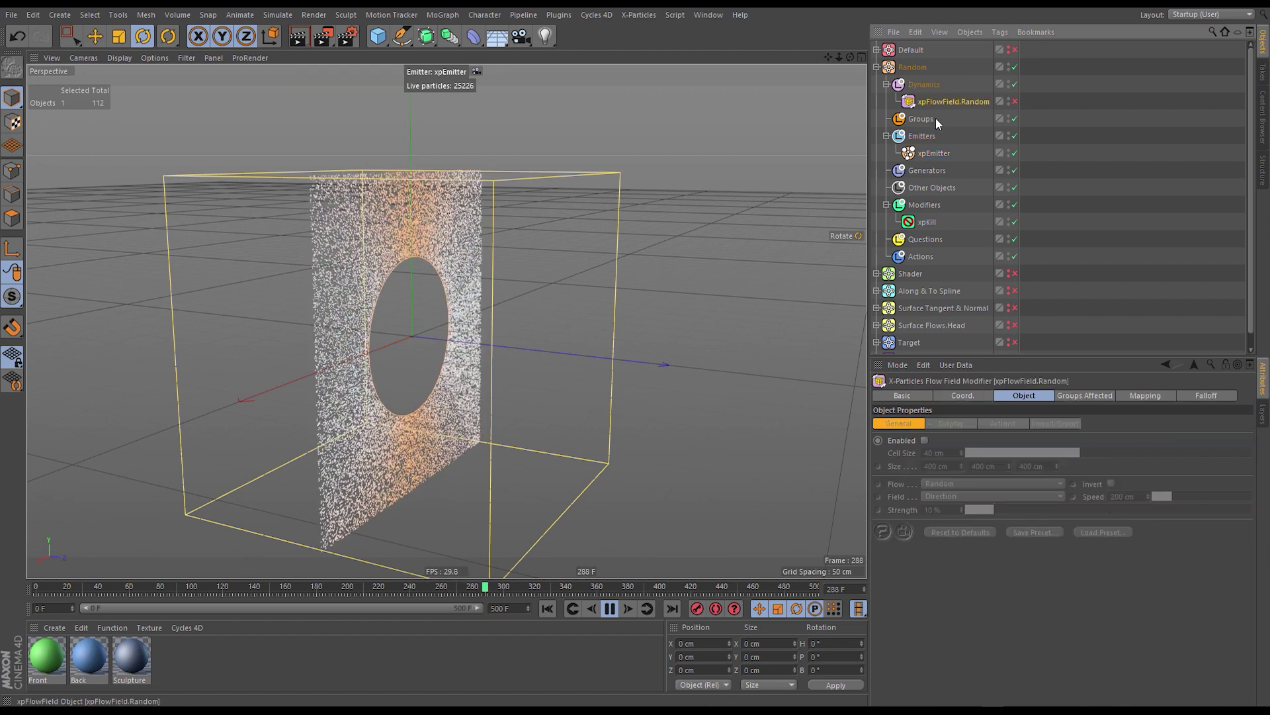
# Re-enable xpFlowField.Random during playback so its random directions steer the particles.
pyautogui.click(1015, 101)
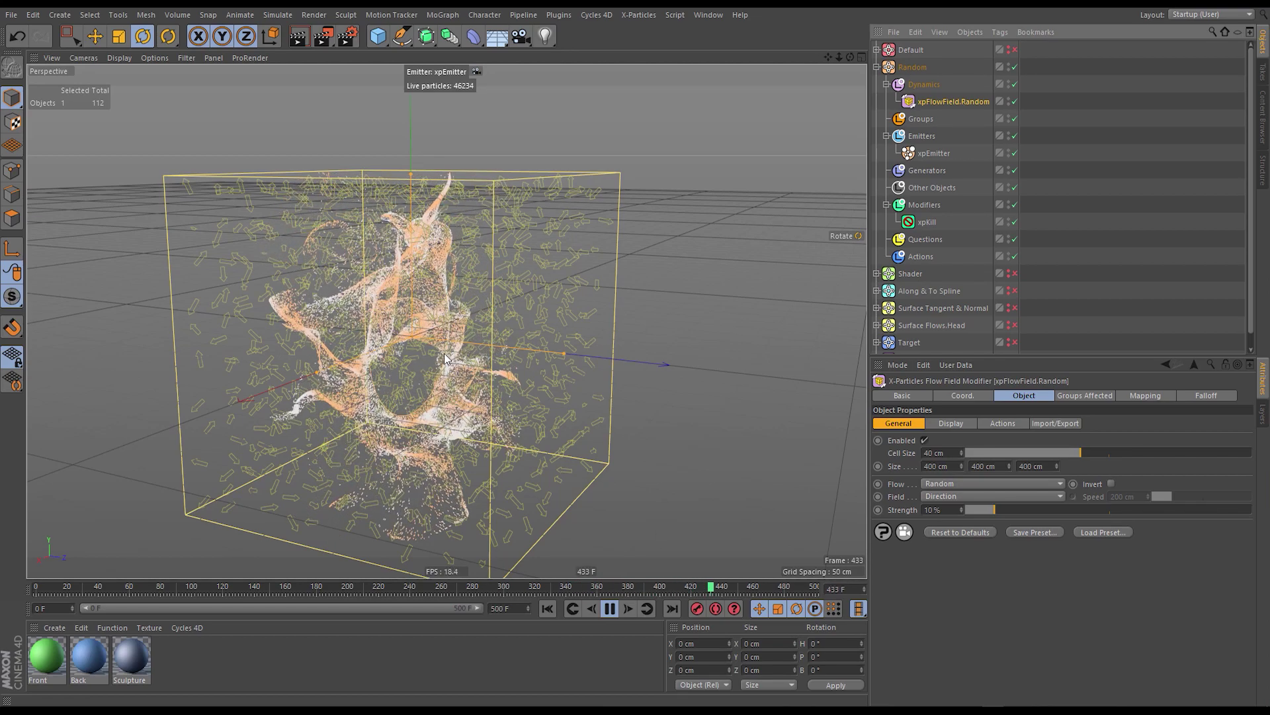
pyautogui.keyDown('alt'); pyautogui.moveTo(390, 397); pyautogui.dragTo(417, 278); pyautogui.keyUp('alt')
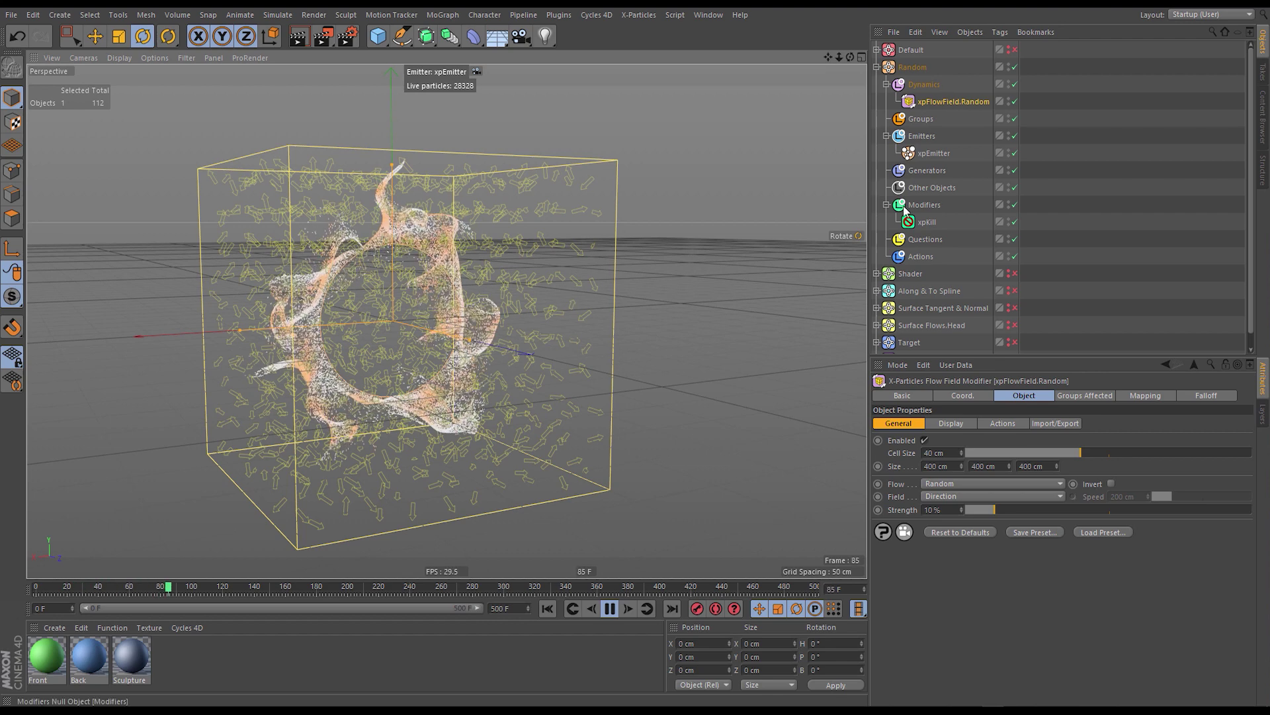
# Try the Default flow on xpFlowField.Random during playback and switch it back to Random.
pyautogui.click(942, 483)
pyautogui.click(939, 495)
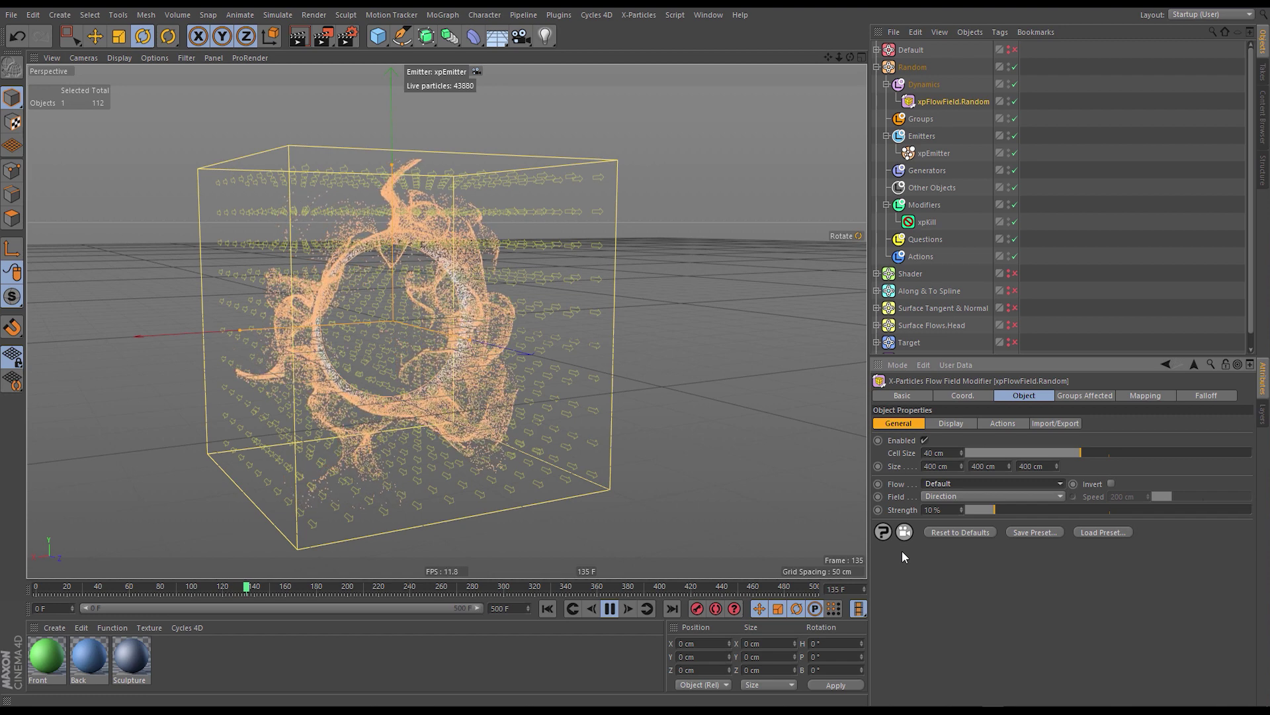
pyautogui.click(947, 481)
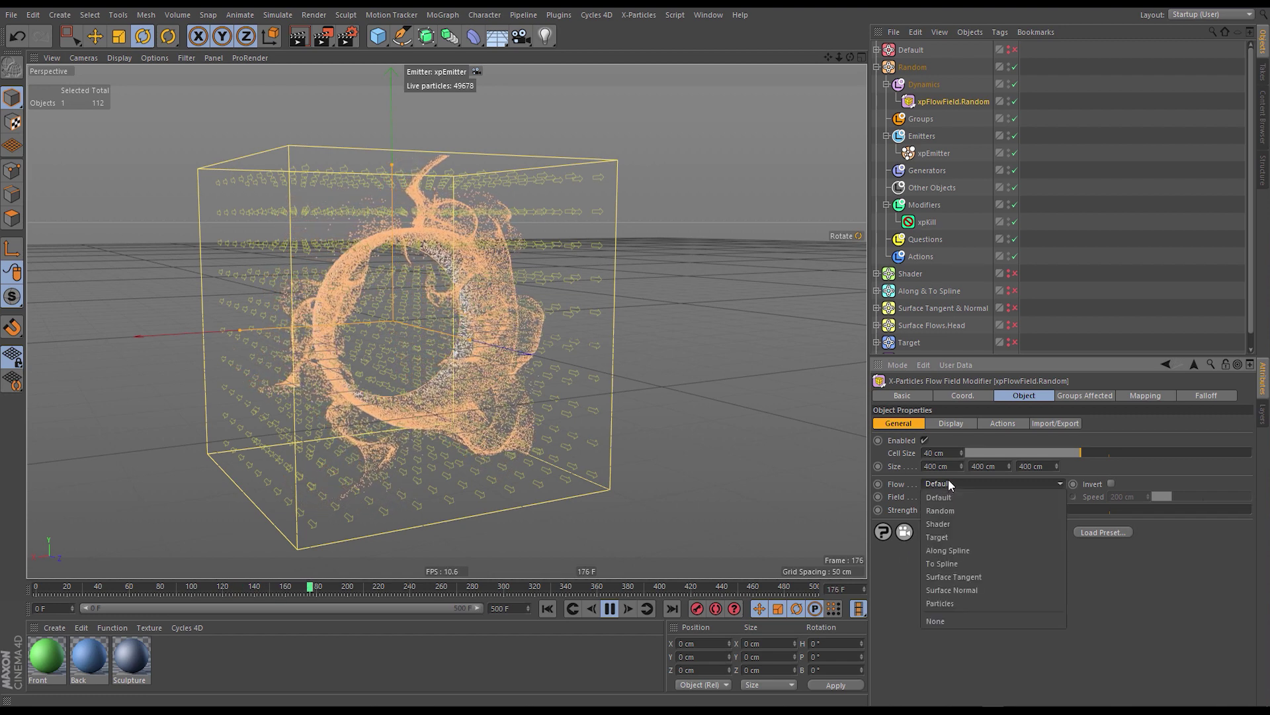
pyautogui.click(946, 508)
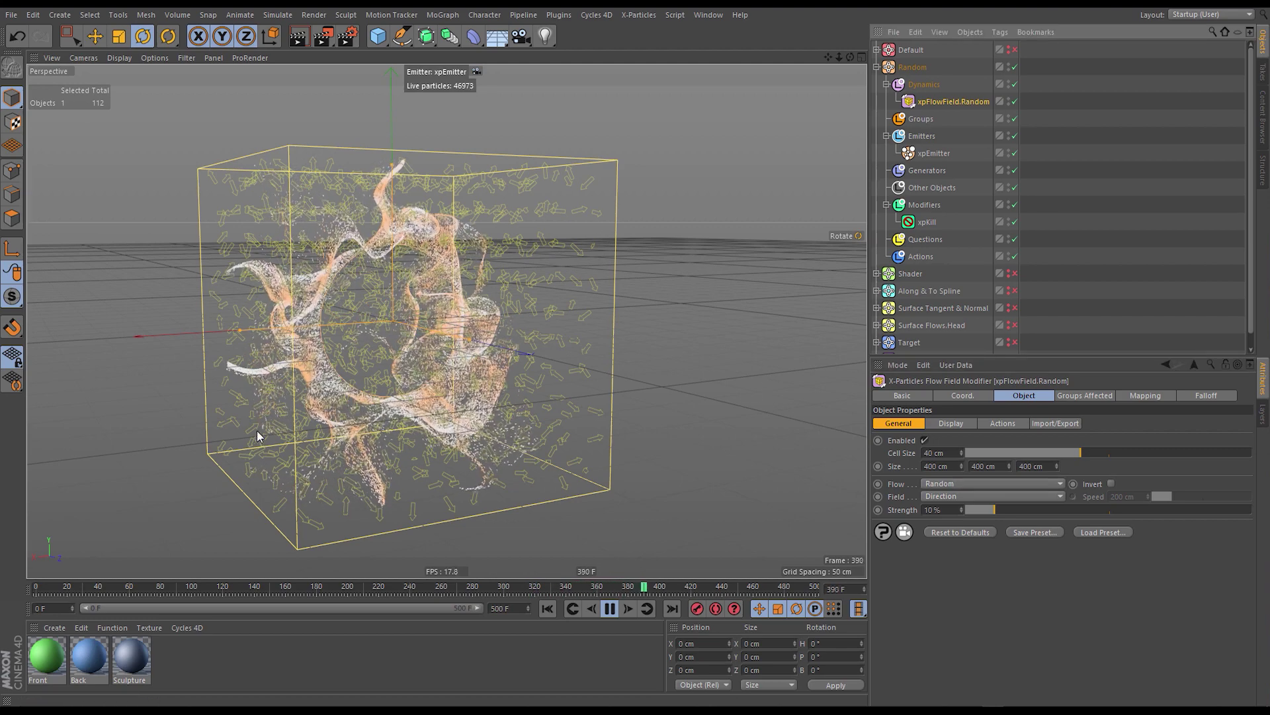
# Try a cell size of 80 cm on xpFlowField.Random, watch the particles and pause the playback.
pyautogui.click(942, 454)
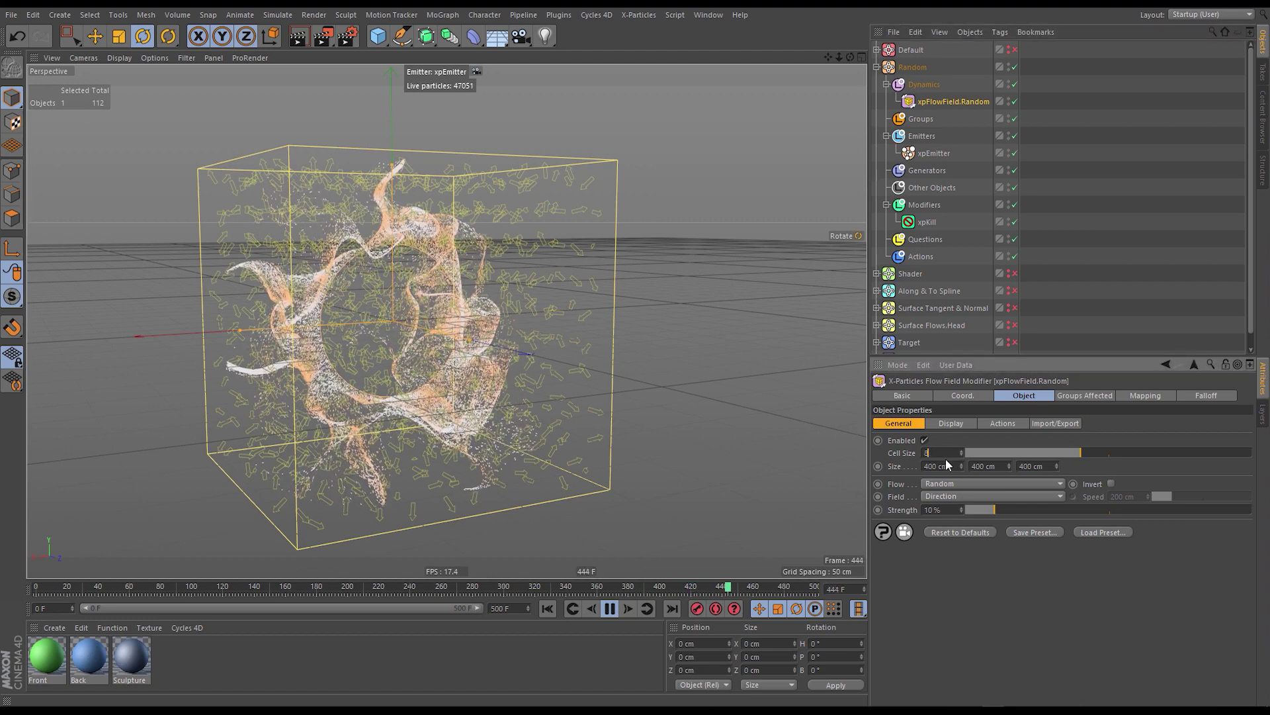
pyautogui.write('80')
pyautogui.press('Return')
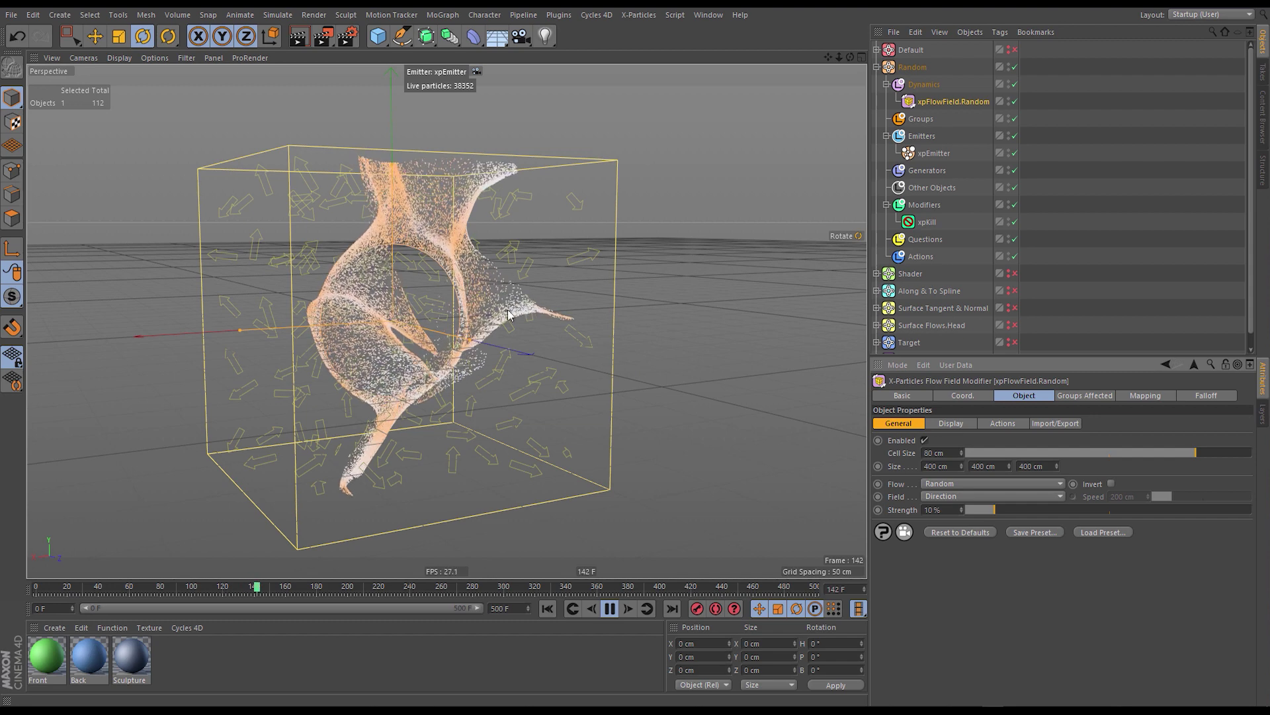
pyautogui.click(609, 608)
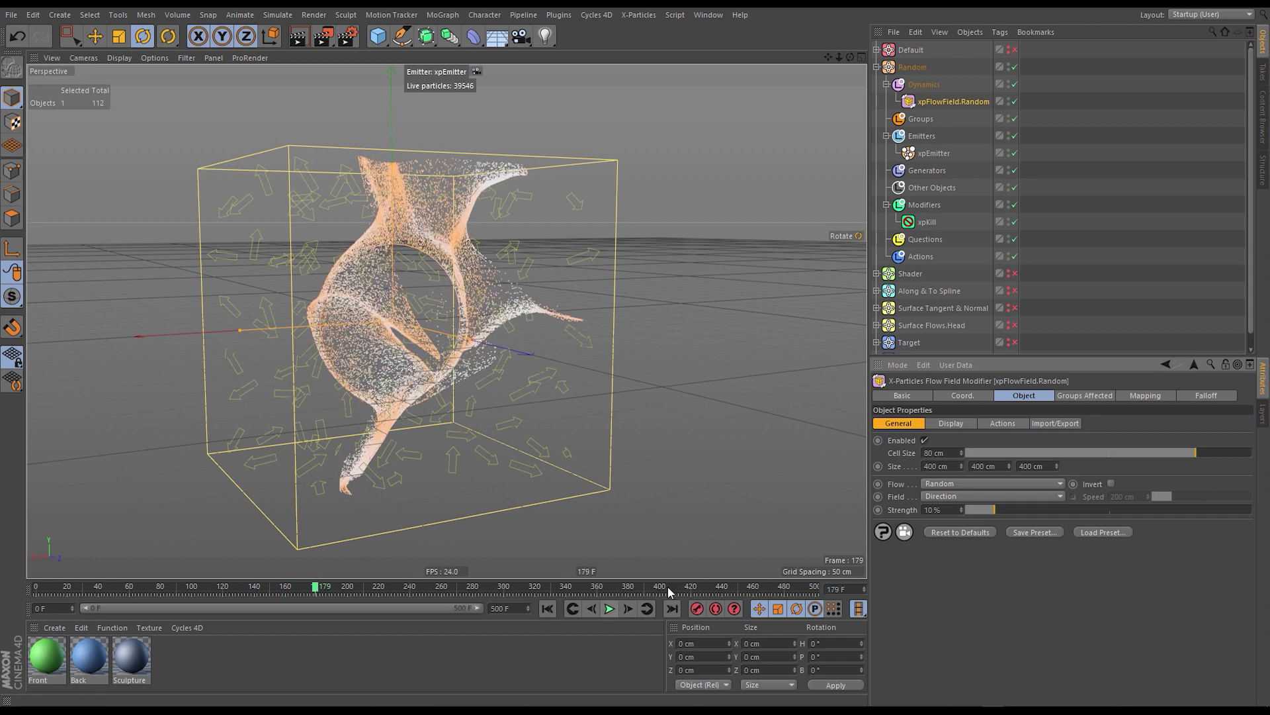
# Set the cell size of xpFlowField.Random to 20 cm with its vectors hidden, and replay the emission from the first frame.
pyautogui.write('20')
pyautogui.press('Return')
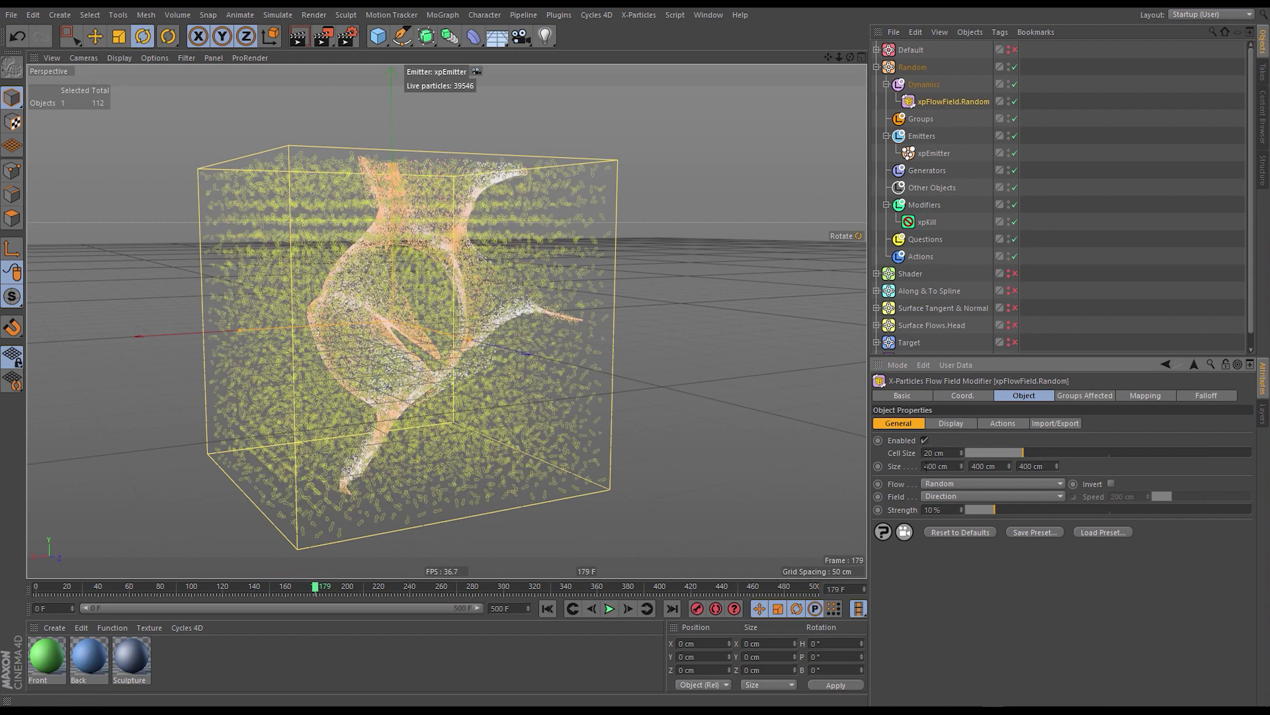
pyautogui.click(949, 423)
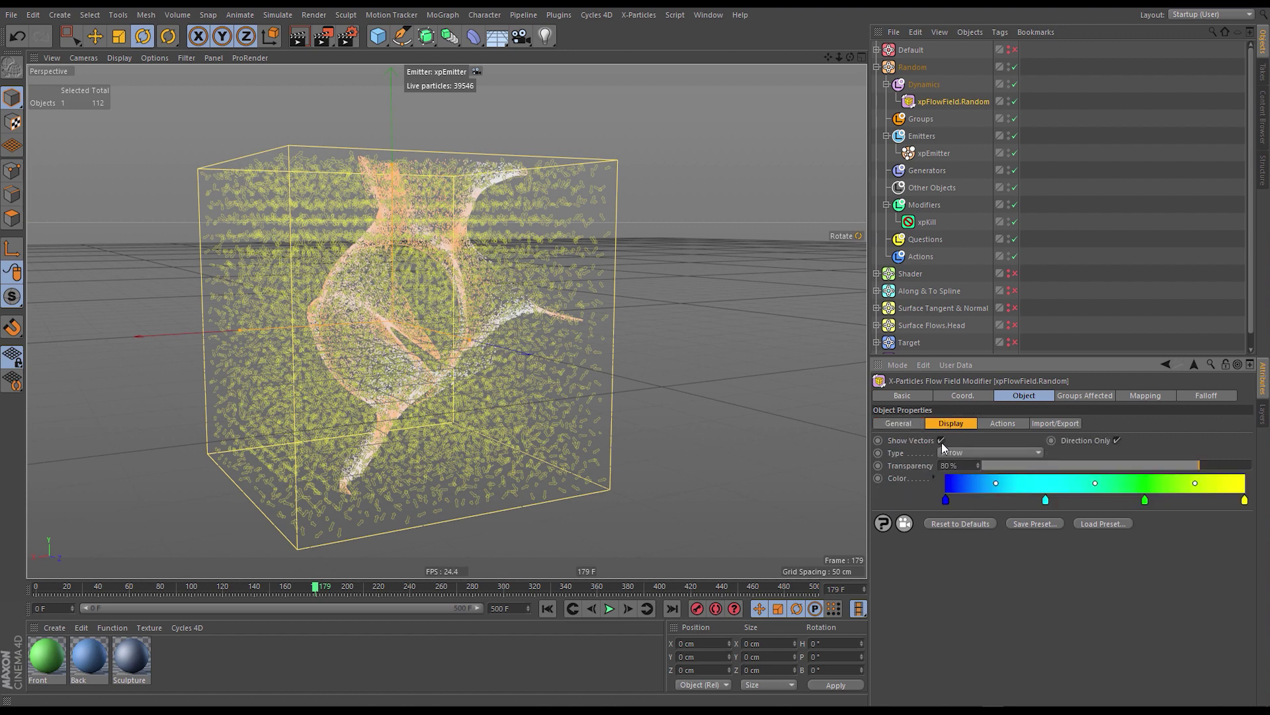
pyautogui.click(941, 440)
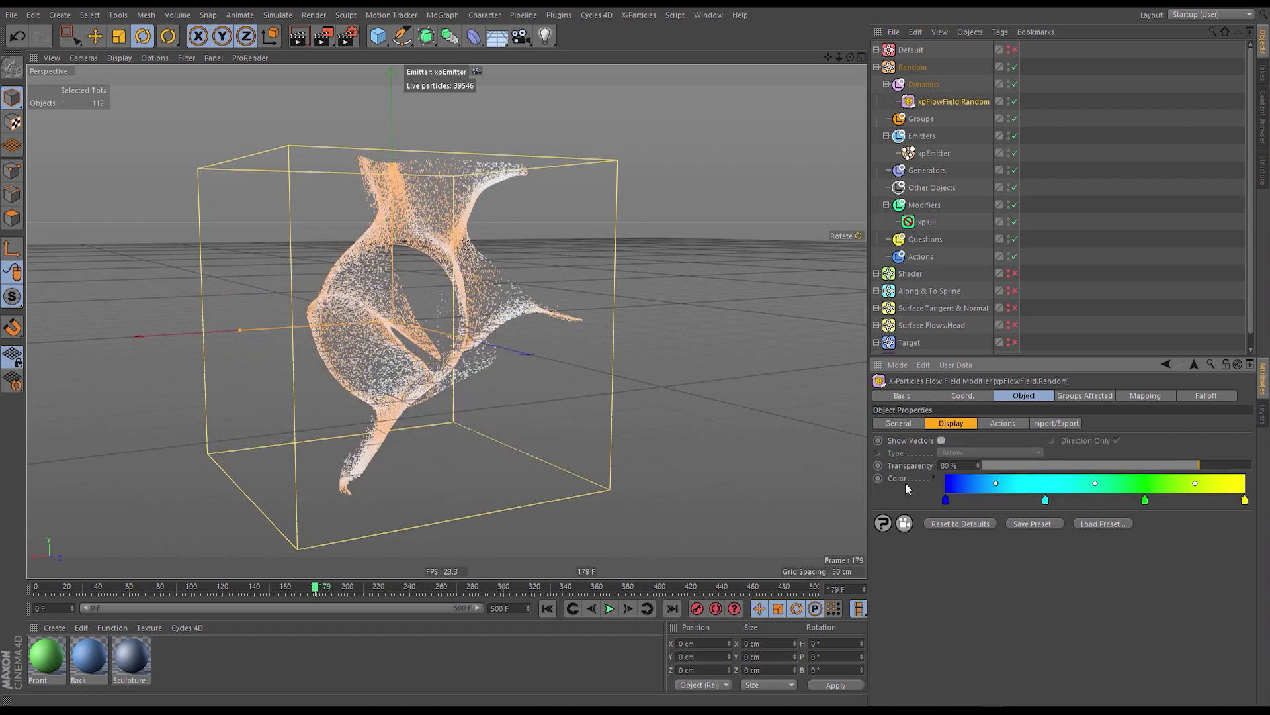
pyautogui.click(548, 610)
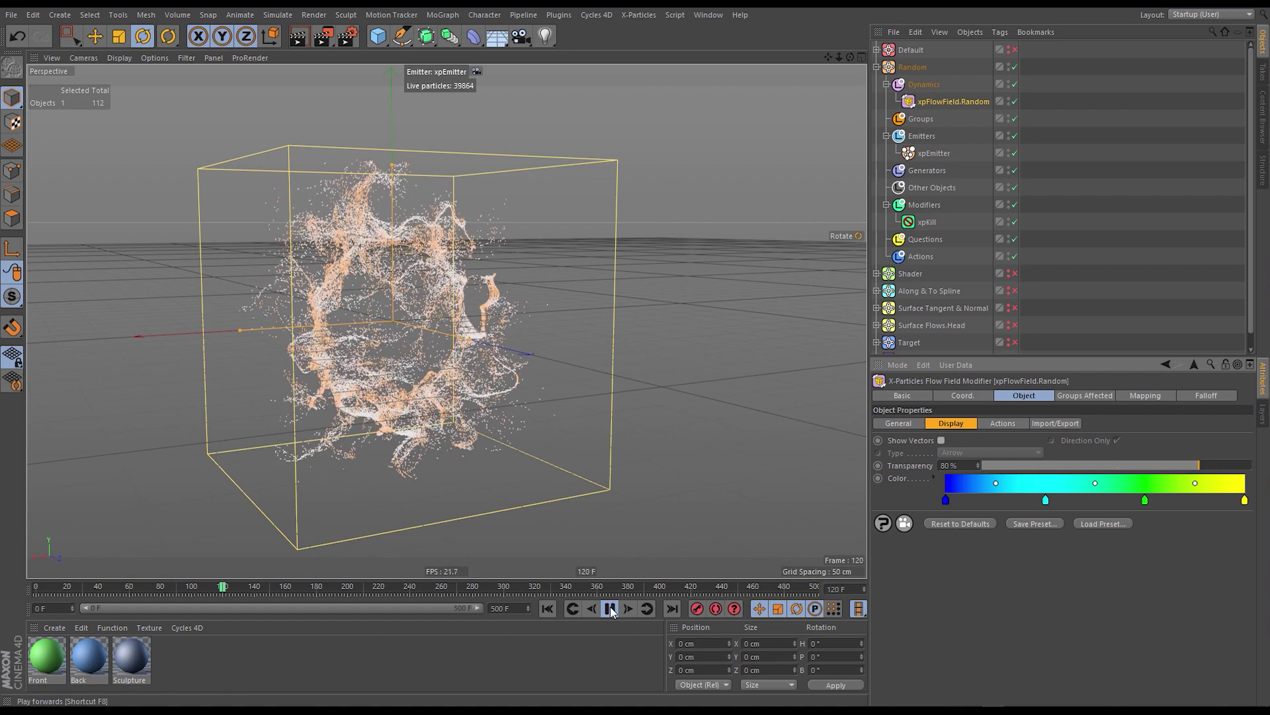
pyautogui.press('F8')
# Duplicate xpFlowField.Random with a cell size of 80 cm on the copy, and replay the emission with both fields.
pyautogui.keyDown('ctrl'); pyautogui.moveTo(964, 99); pyautogui.dragTo(979, 117); pyautogui.keyUp('ctrl')
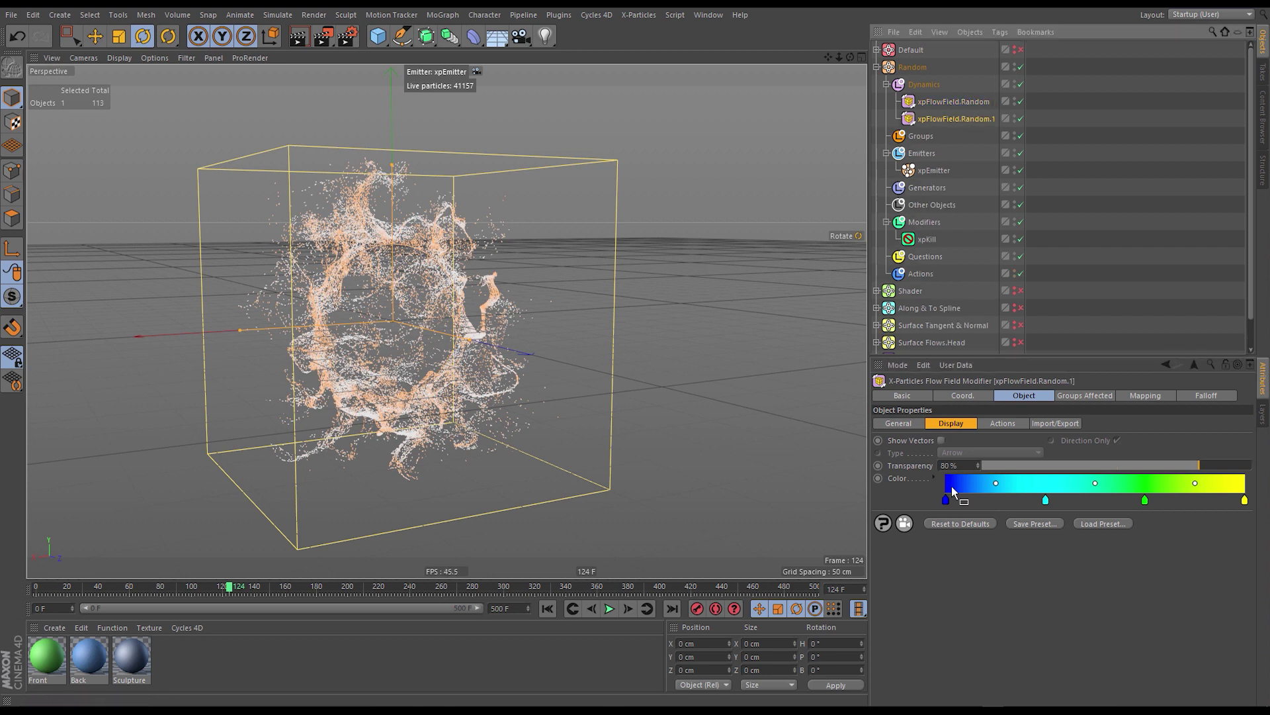
pyautogui.click(898, 425)
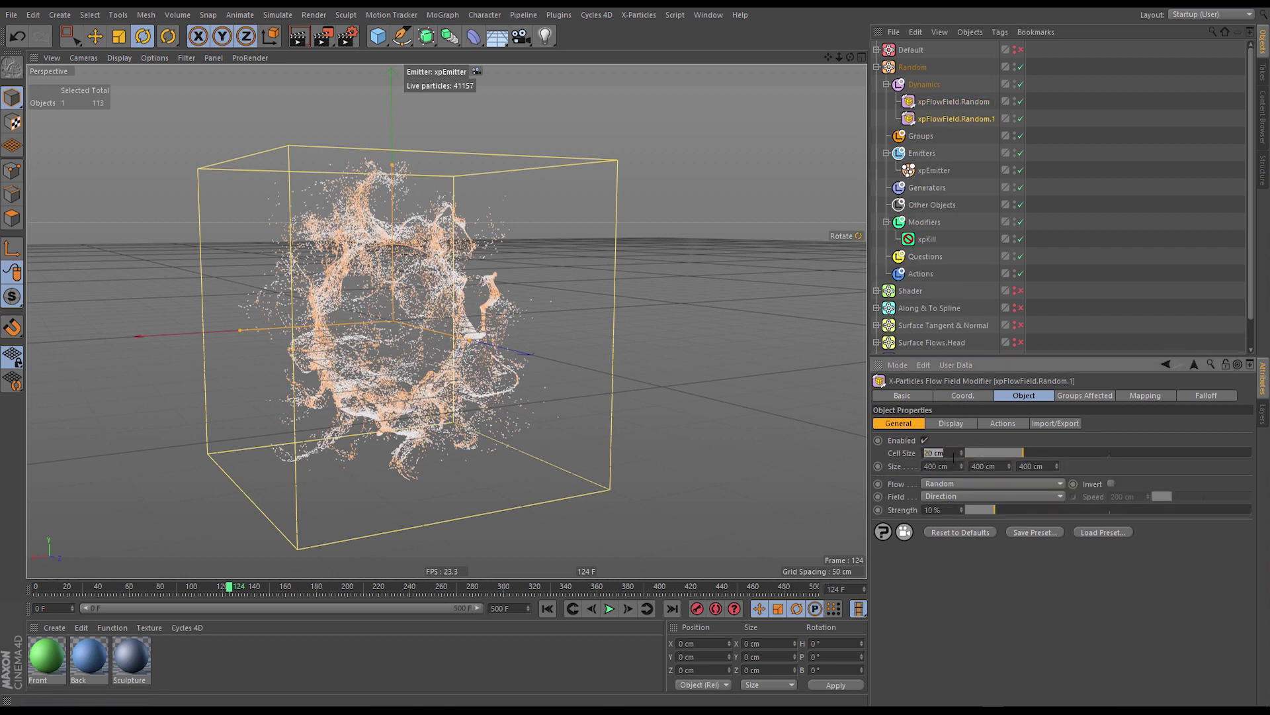
pyautogui.click(547, 609)
pyautogui.click(609, 609)
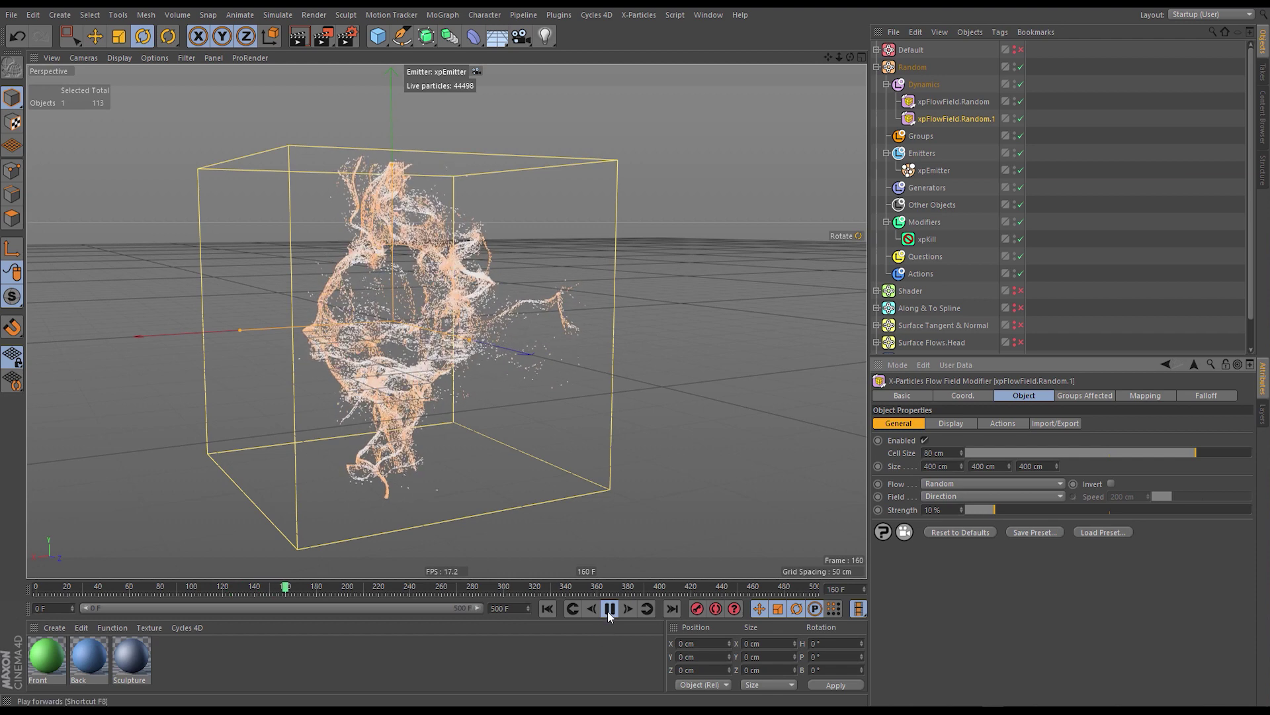
pyautogui.click(609, 610)
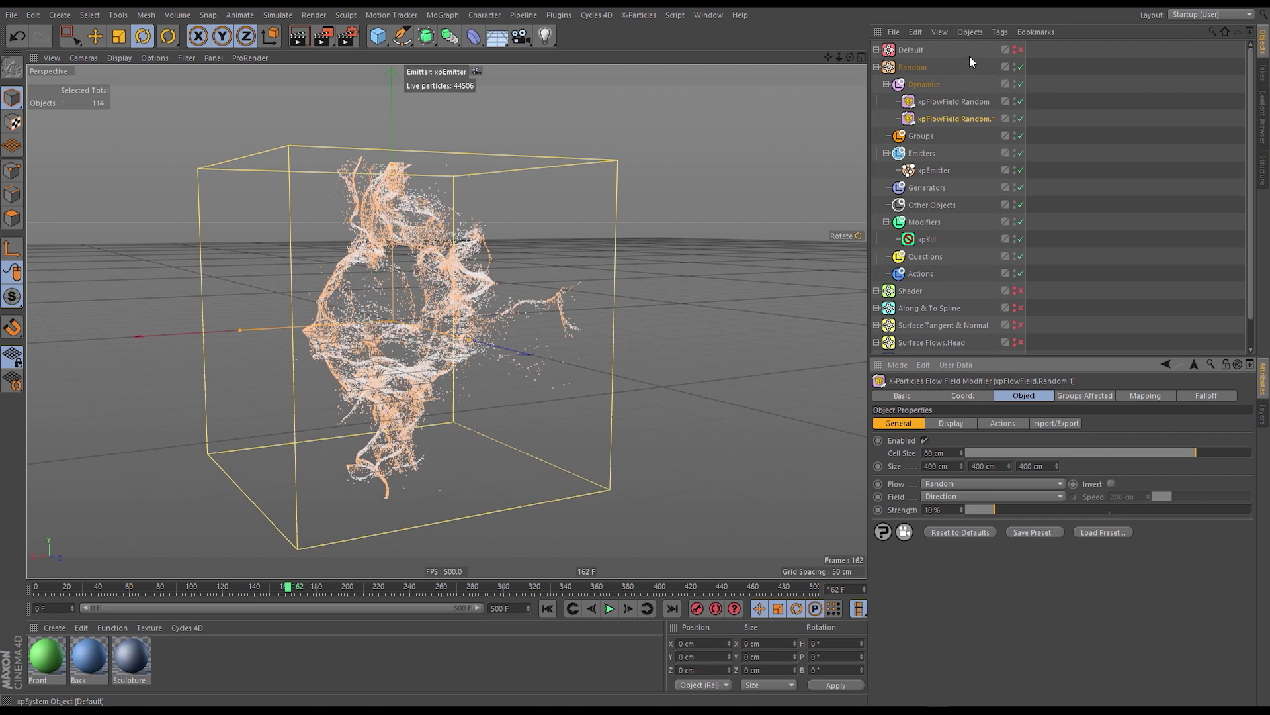
# Swap the Random system for the expanded Shader system, rewinding to frame 0 with xpEmitter.Static.Grid disabled.
pyautogui.click(1020, 67)
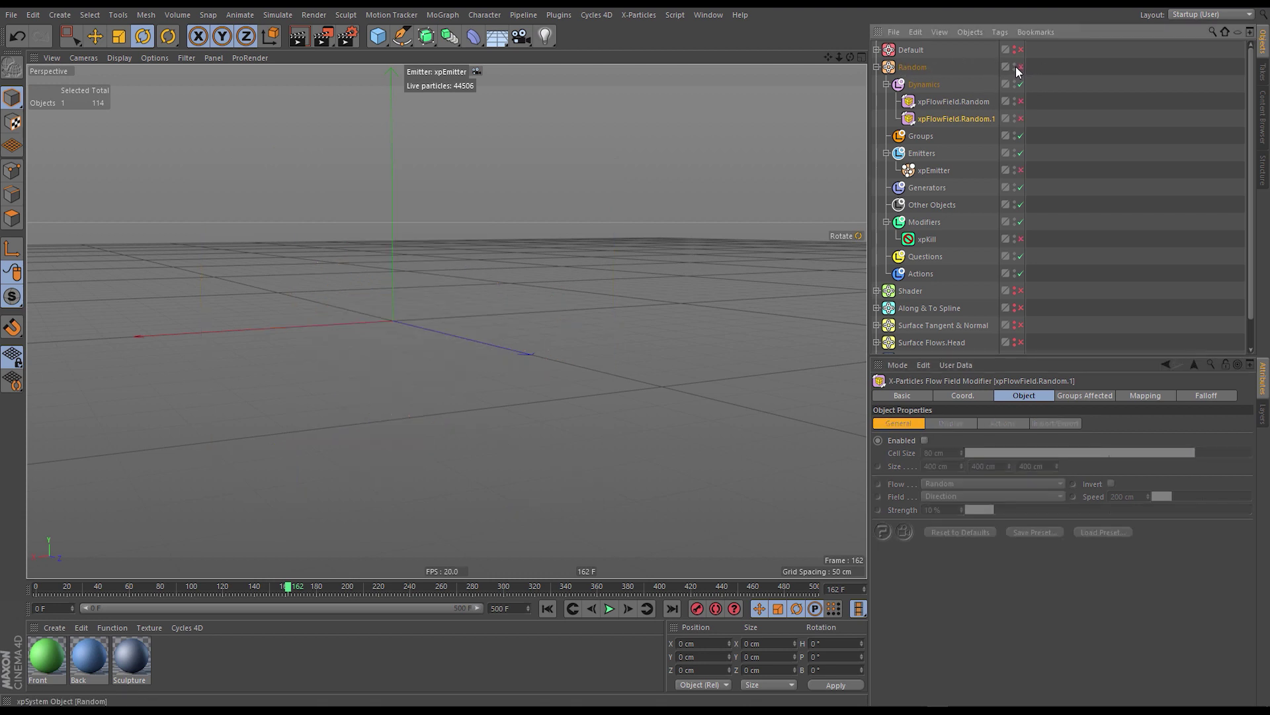
pyautogui.click(877, 67)
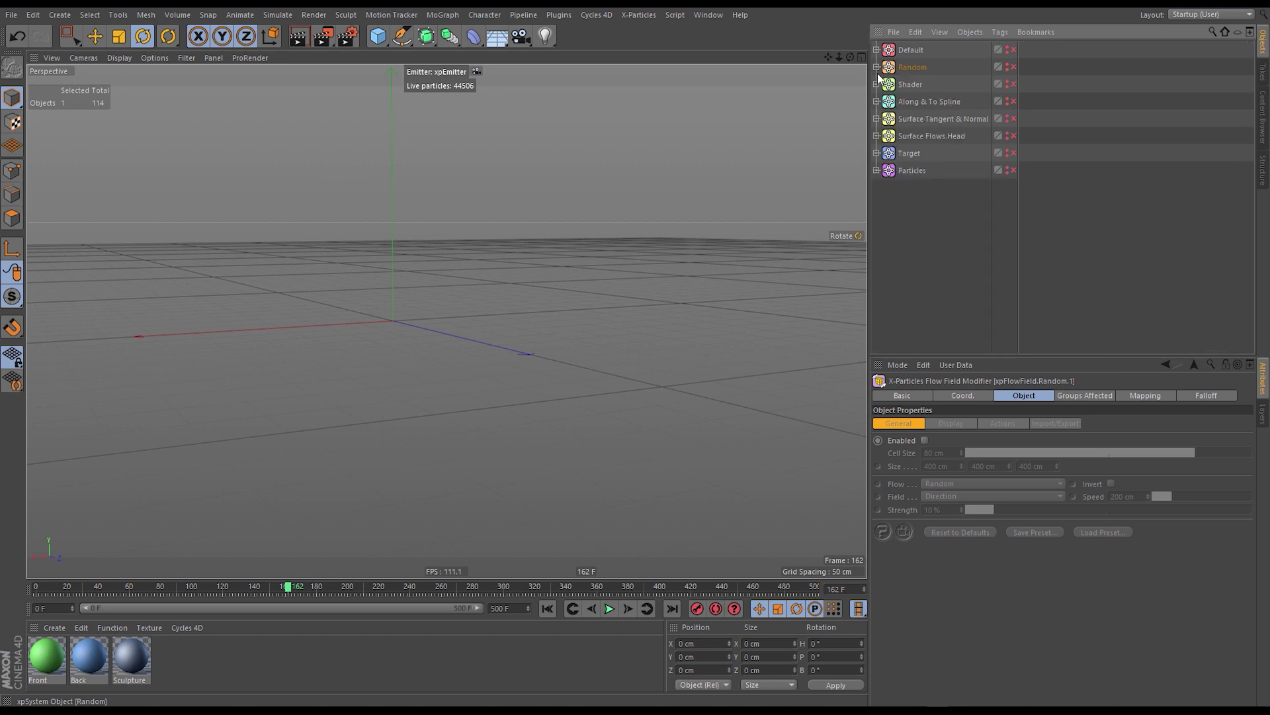
pyautogui.click(1013, 85)
pyautogui.click(876, 84)
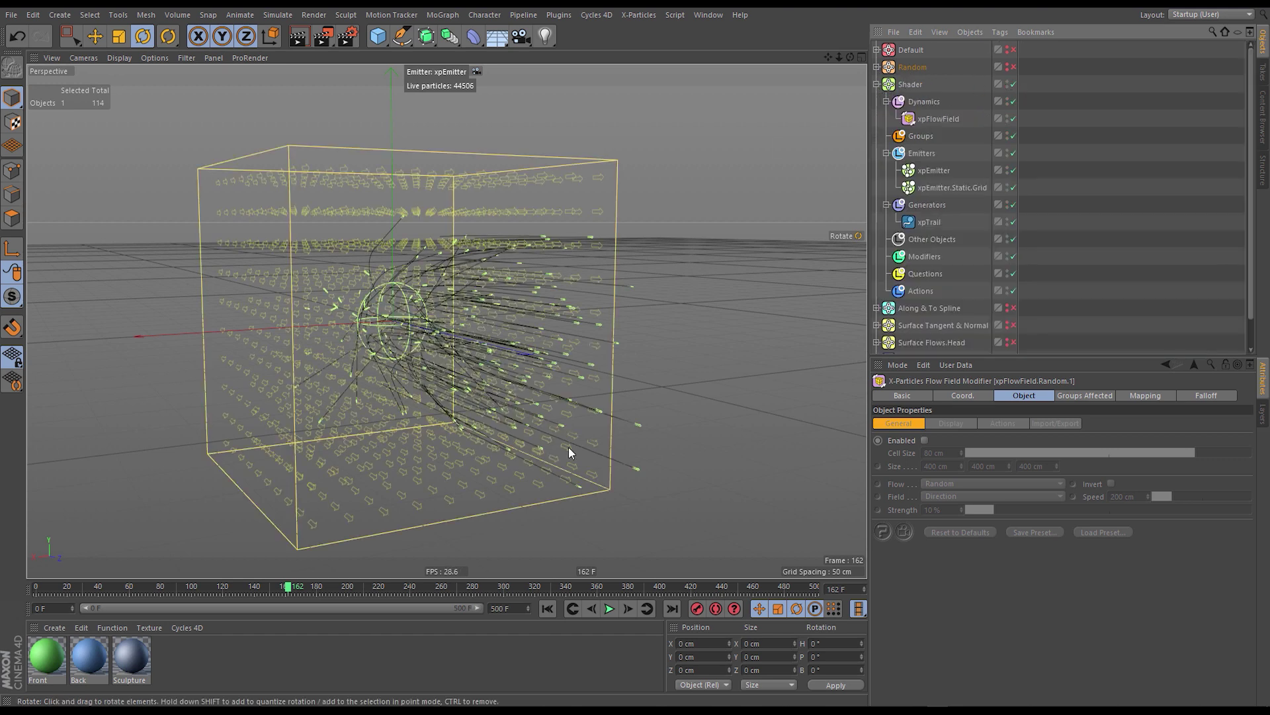
pyautogui.click(547, 609)
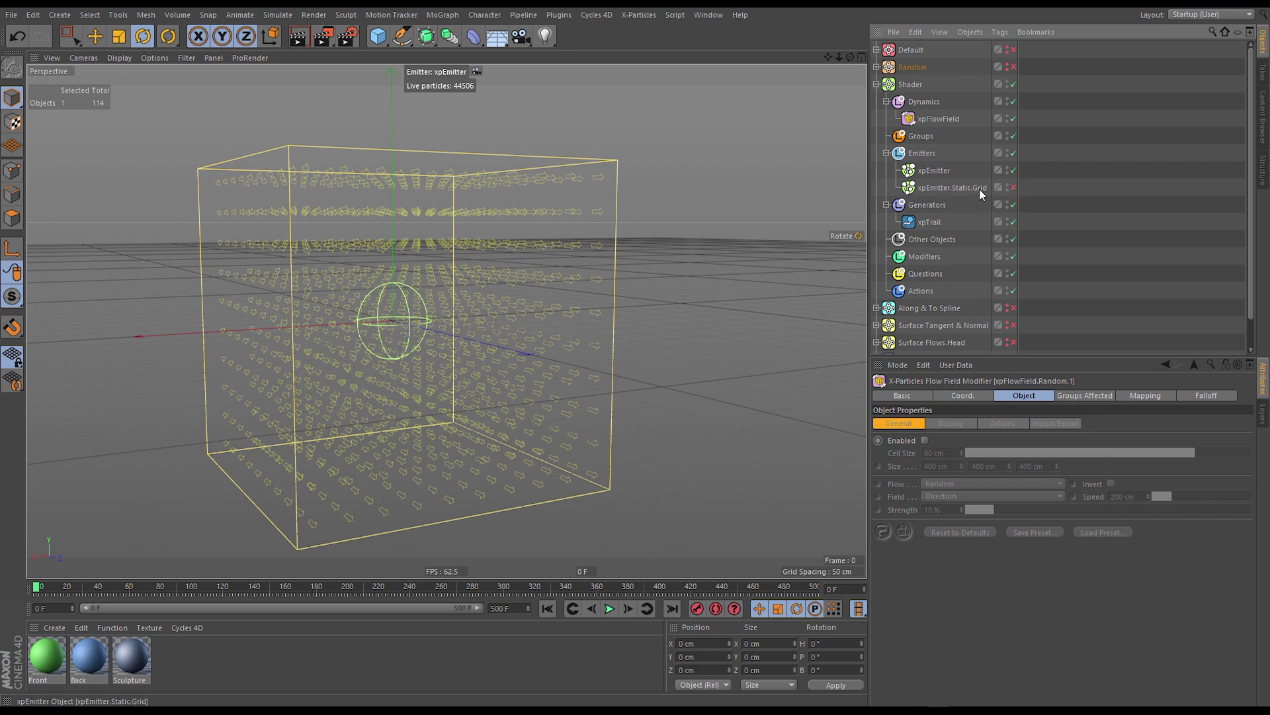
# Examine the settings of the Shader system's xpEmitter, xpTrail and xpFlowField, and play the emission.
pyautogui.click(936, 170)
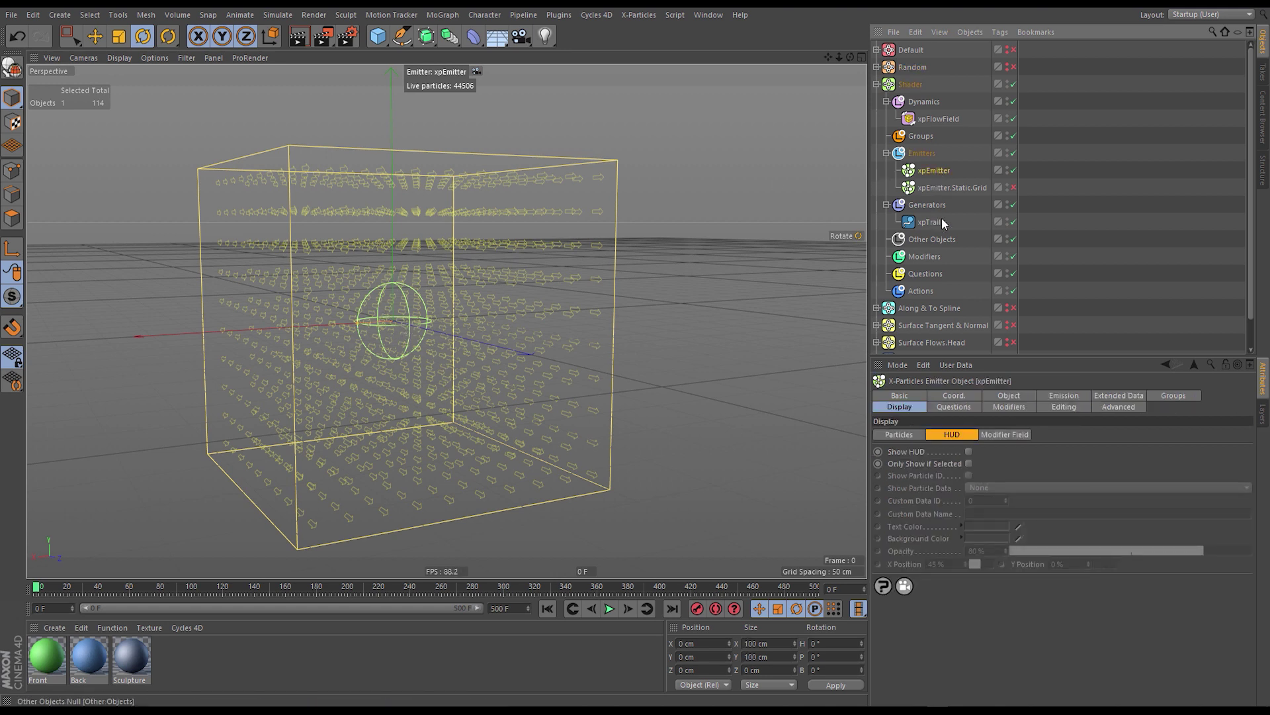
pyautogui.click(930, 222)
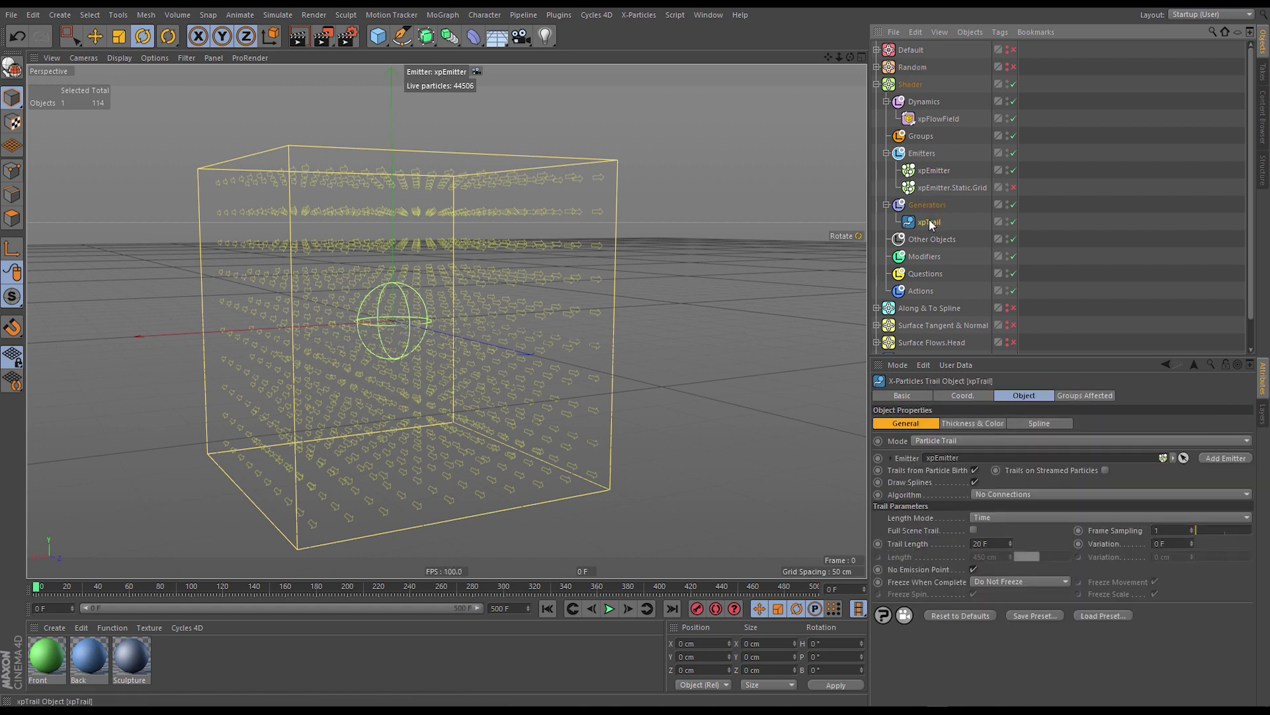
pyautogui.click(939, 118)
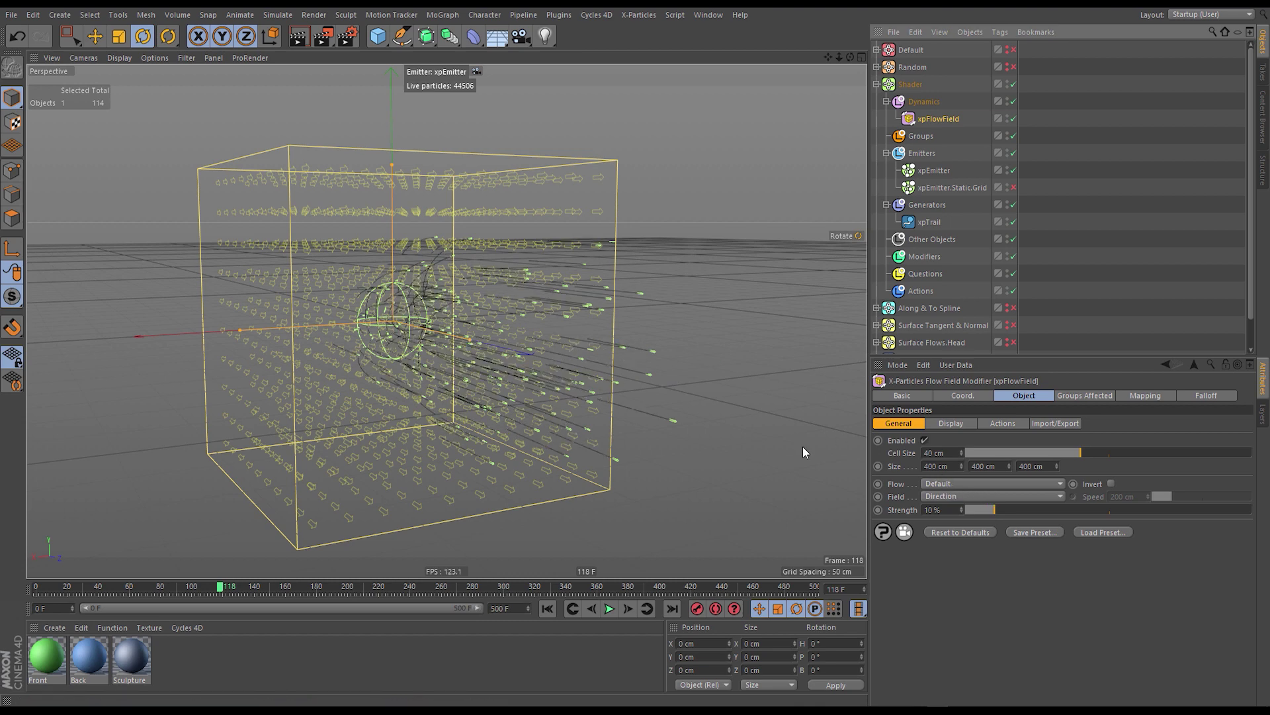
# Set the flow of xpFlowField to Shader and load a Noise shader into it.
pyautogui.click(896, 484)
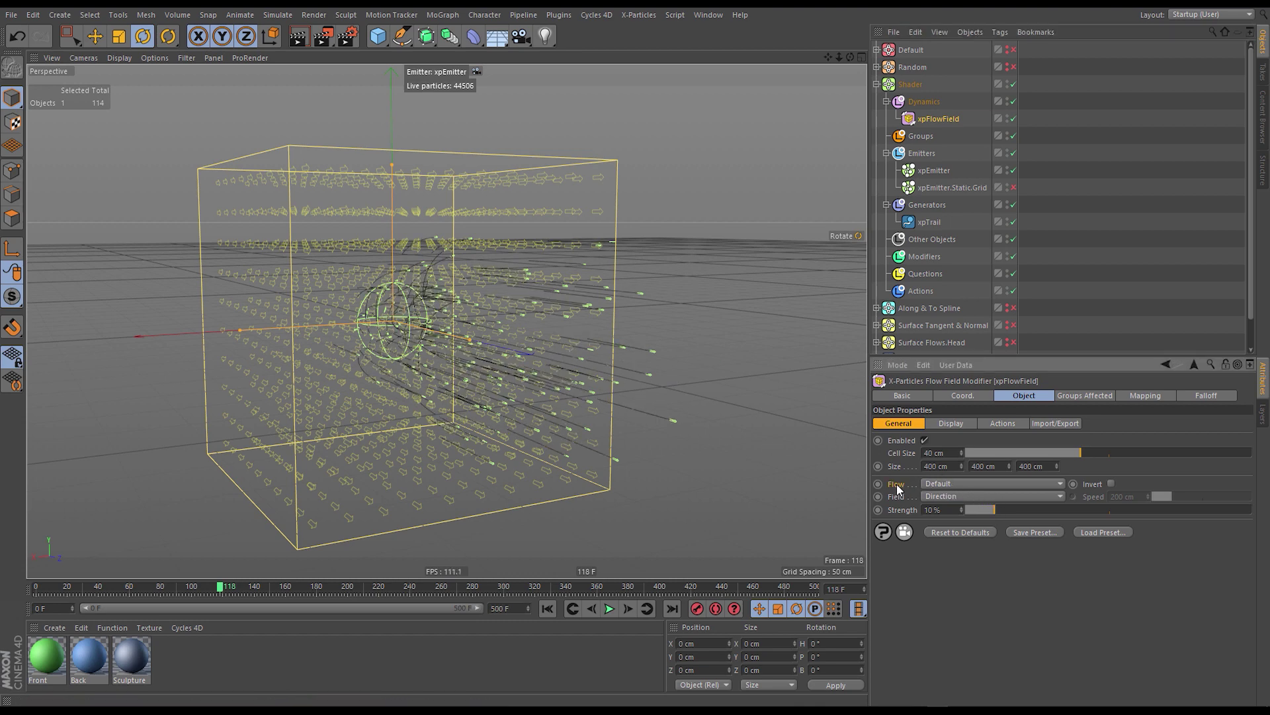
pyautogui.click(1058, 484)
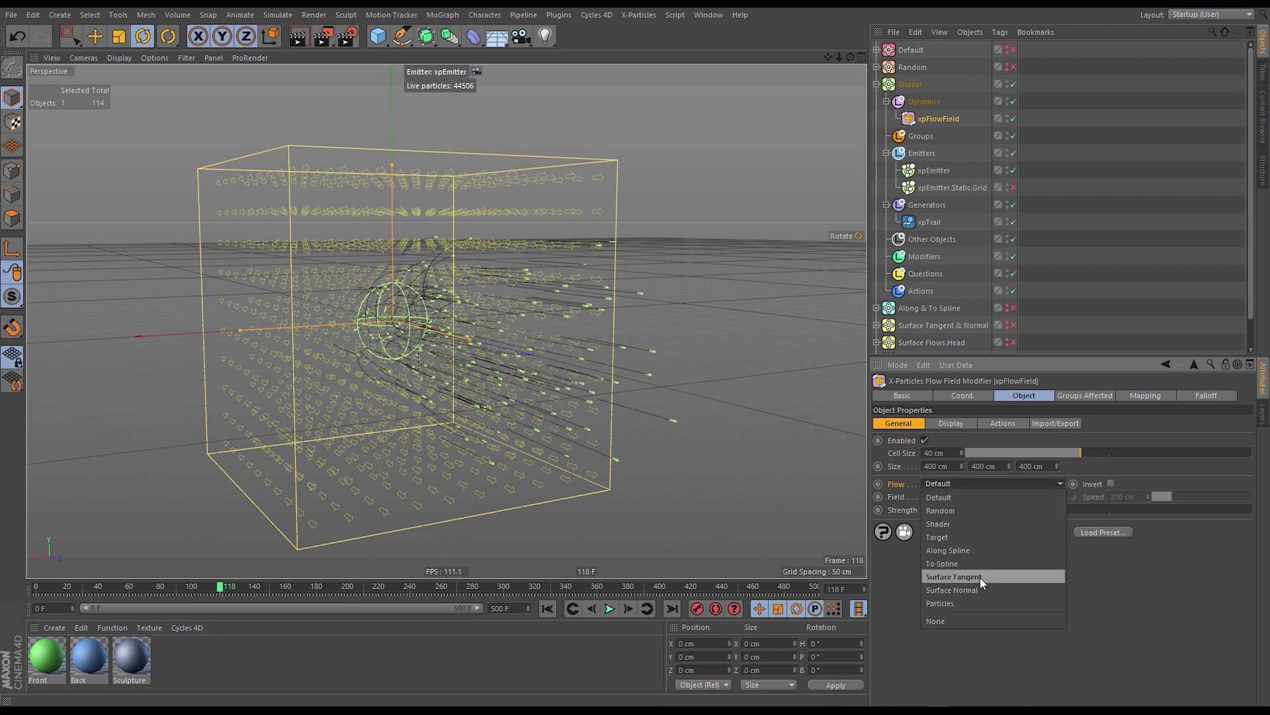
pyautogui.click(991, 525)
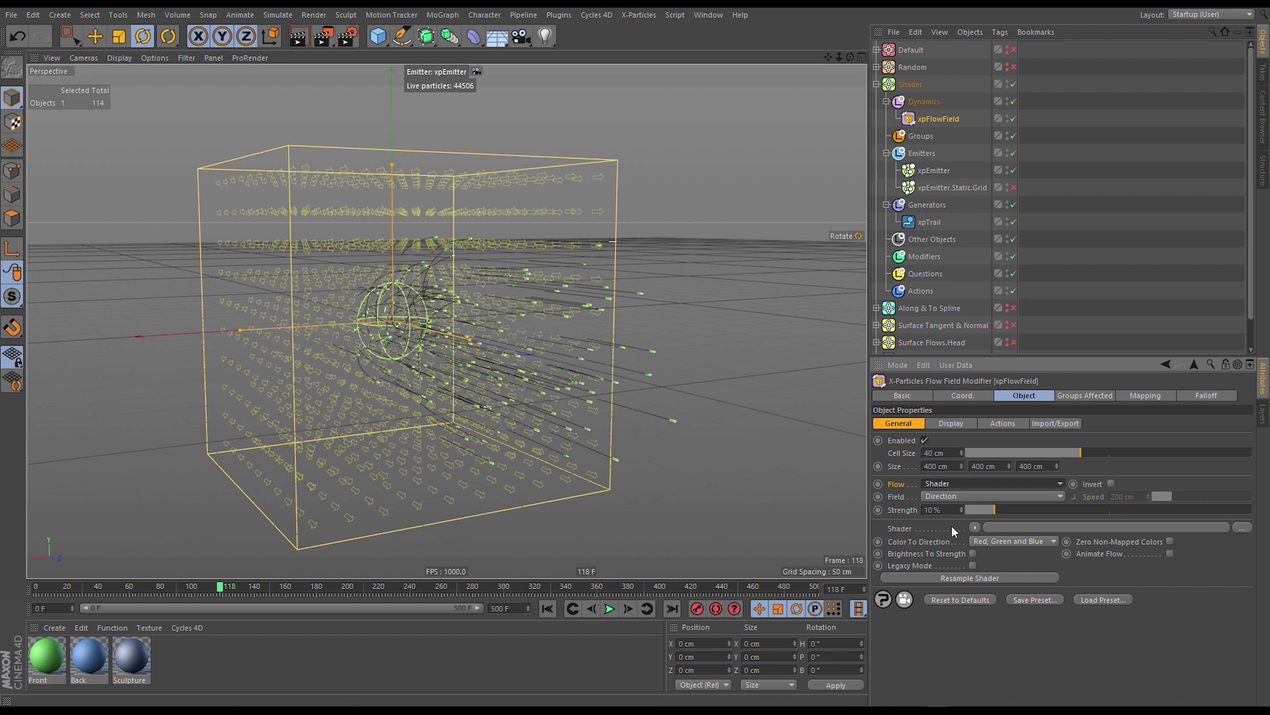
pyautogui.click(975, 528)
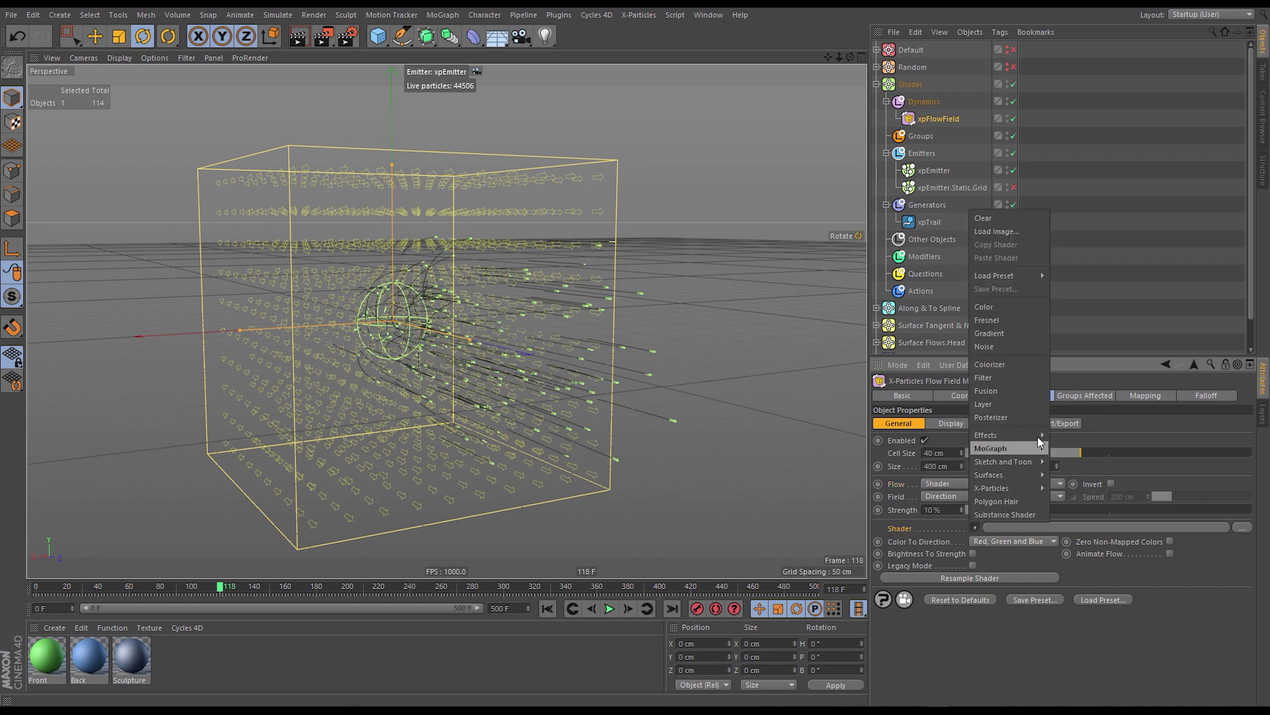
pyautogui.click(1002, 347)
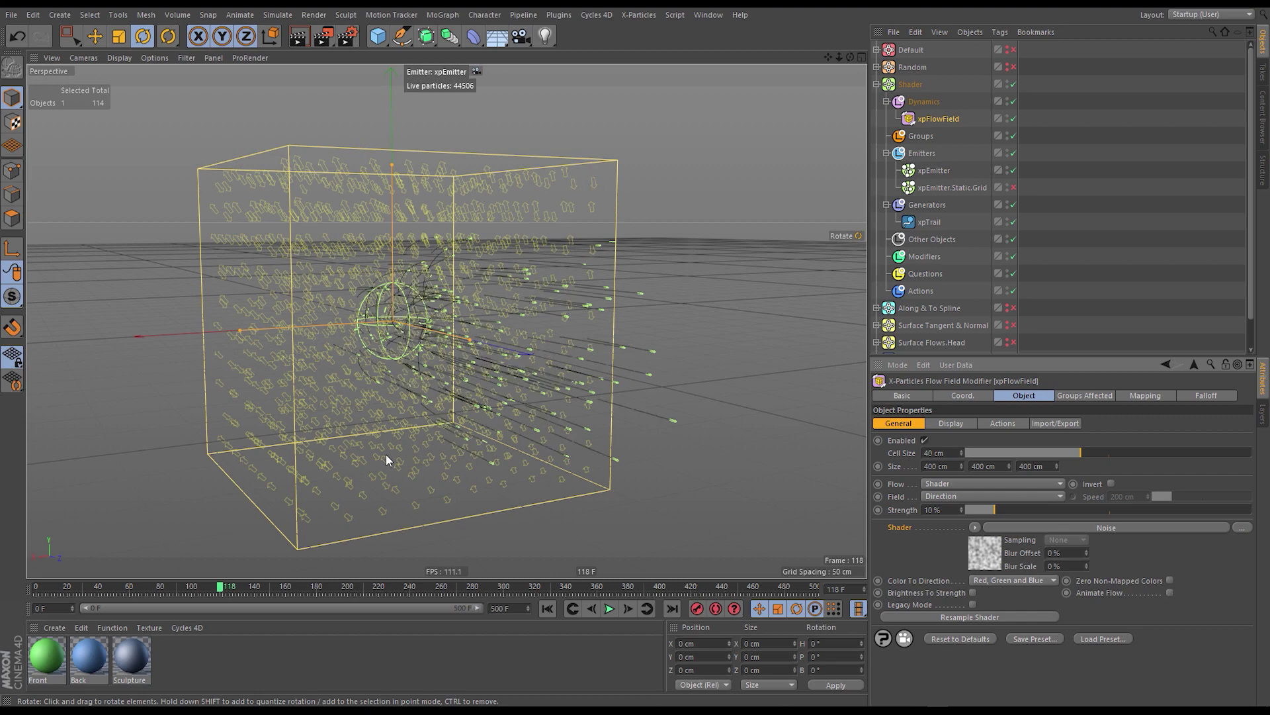
# Replay the emission from the start and inspect how the trails follow the noise-driven field.
pyautogui.keyDown('alt'); pyautogui.moveTo(409, 405); pyautogui.dragTo(582, 591); pyautogui.keyUp('alt')
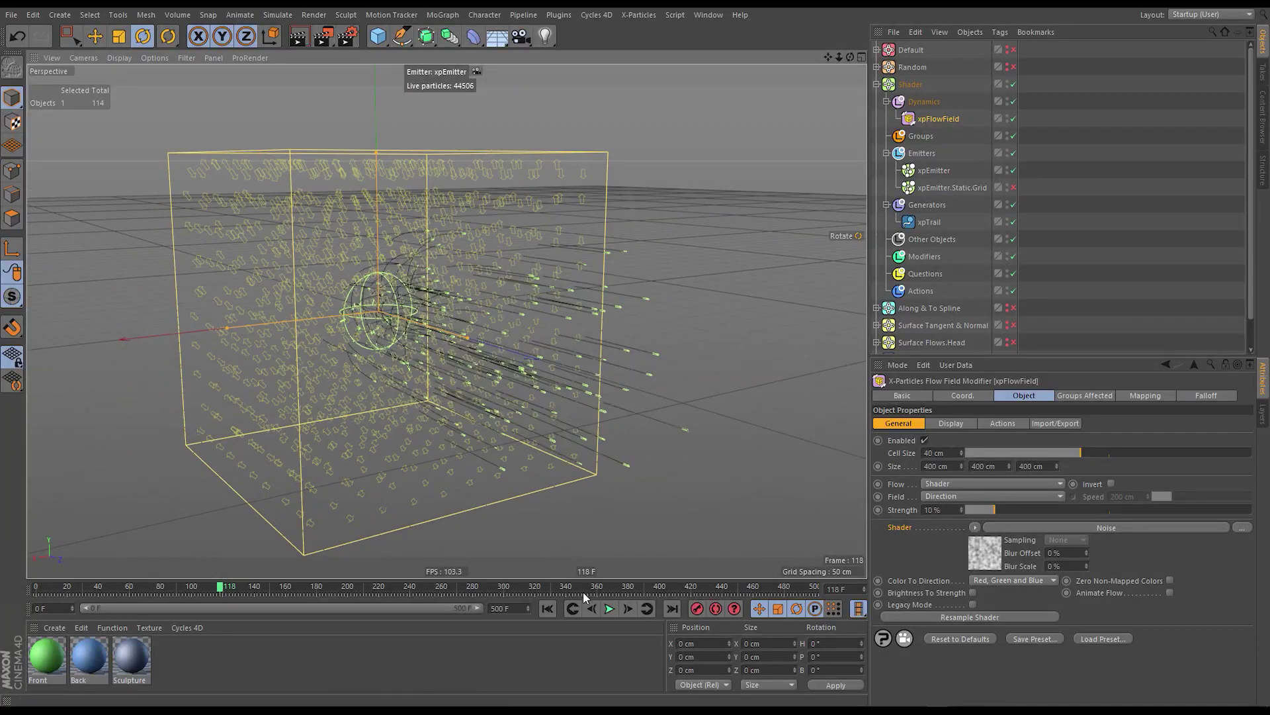
pyautogui.click(580, 609)
pyautogui.click(609, 608)
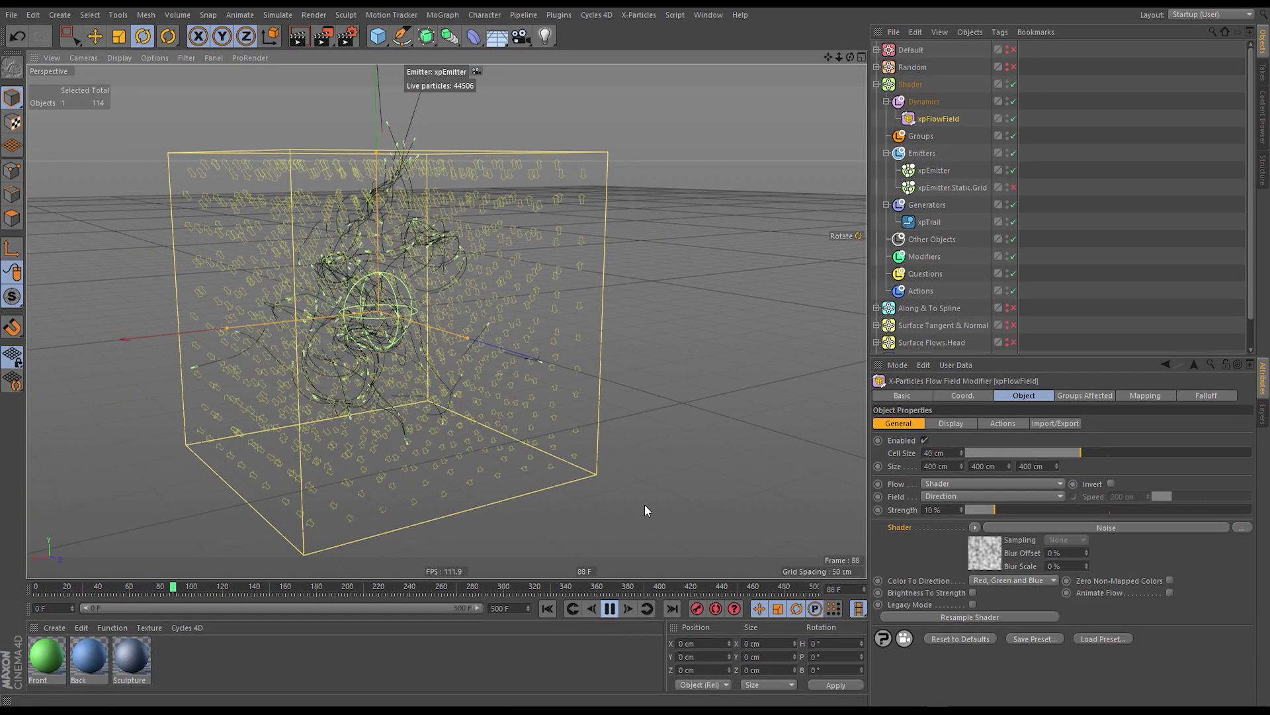
pyautogui.keyDown('alt'); pyautogui.moveTo(391, 258); pyautogui.dragTo(495, 348); pyautogui.keyUp('alt')
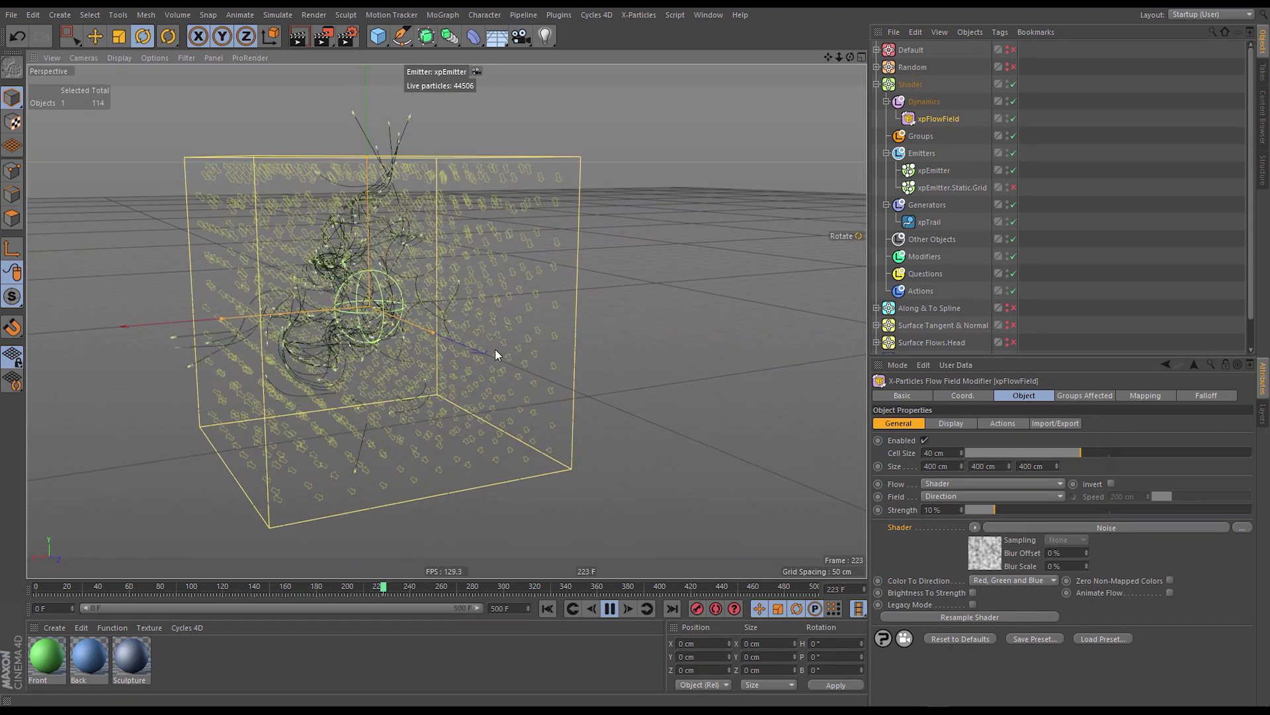
# Set the Noise shader's Global Scale to 290 %, replay the emission and return to the flow field's settings.
pyautogui.click(985, 552)
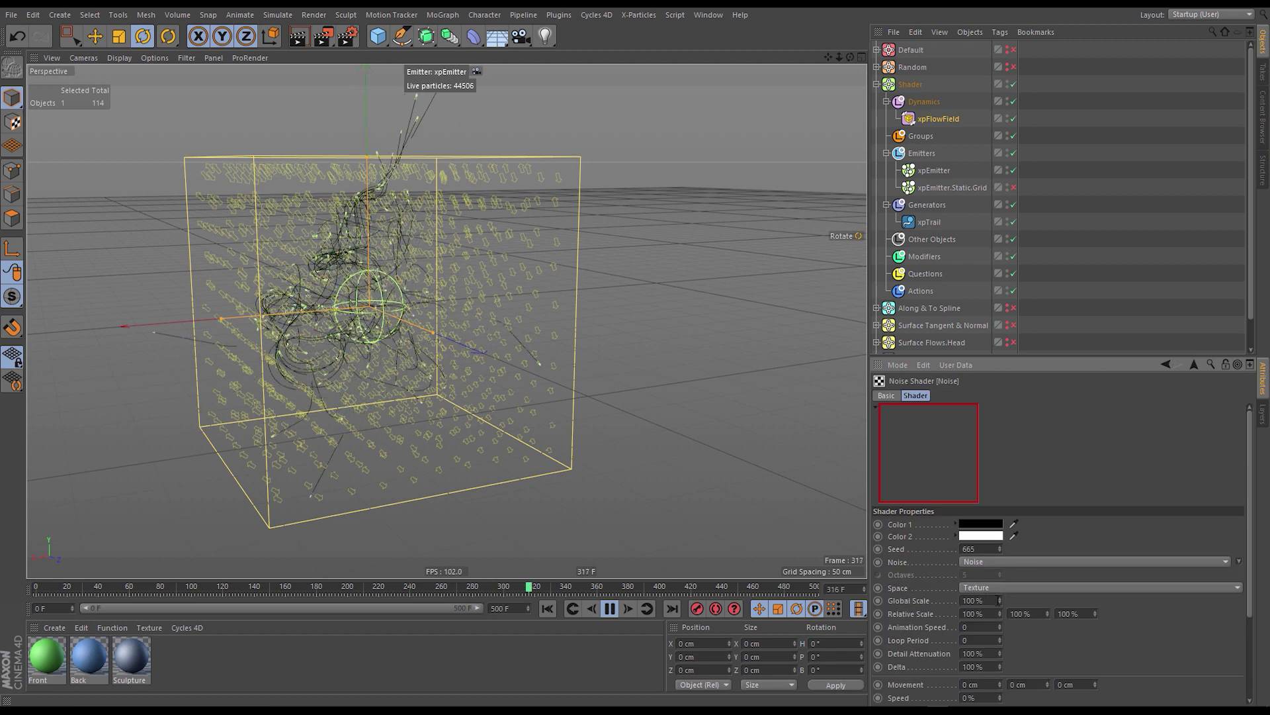
pyautogui.write('251')
pyautogui.press('Return')
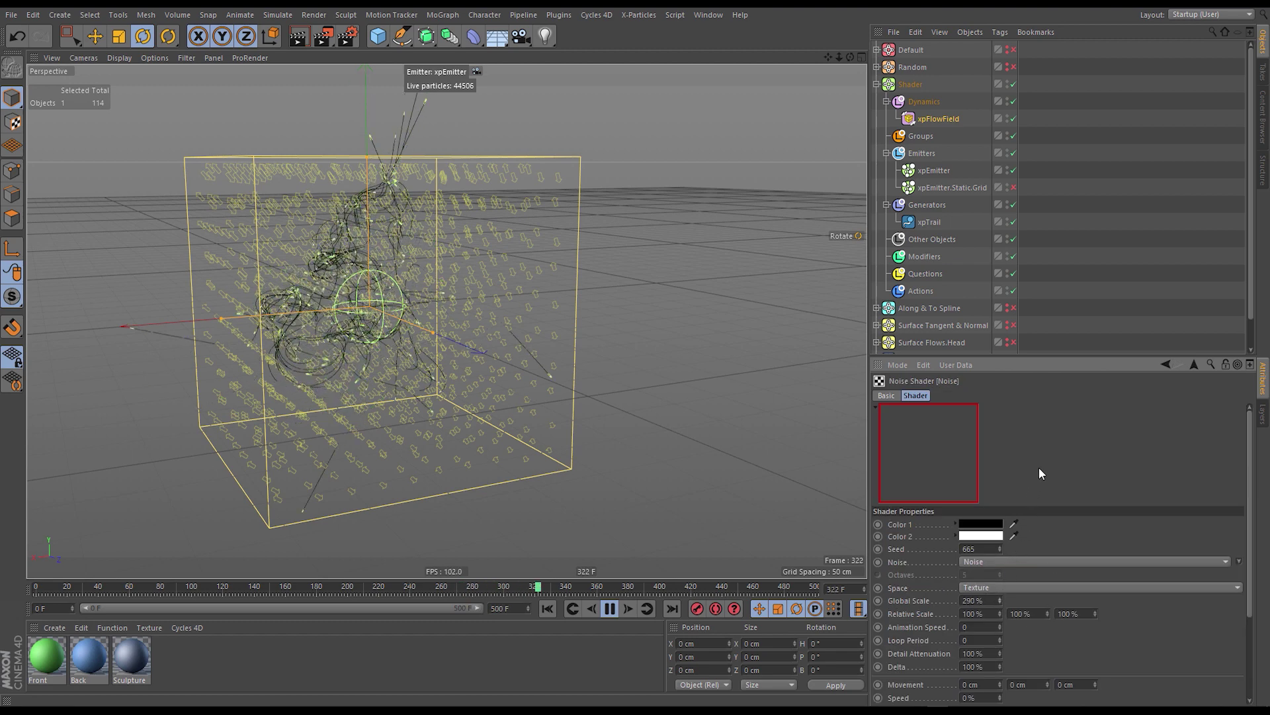
pyautogui.click(547, 609)
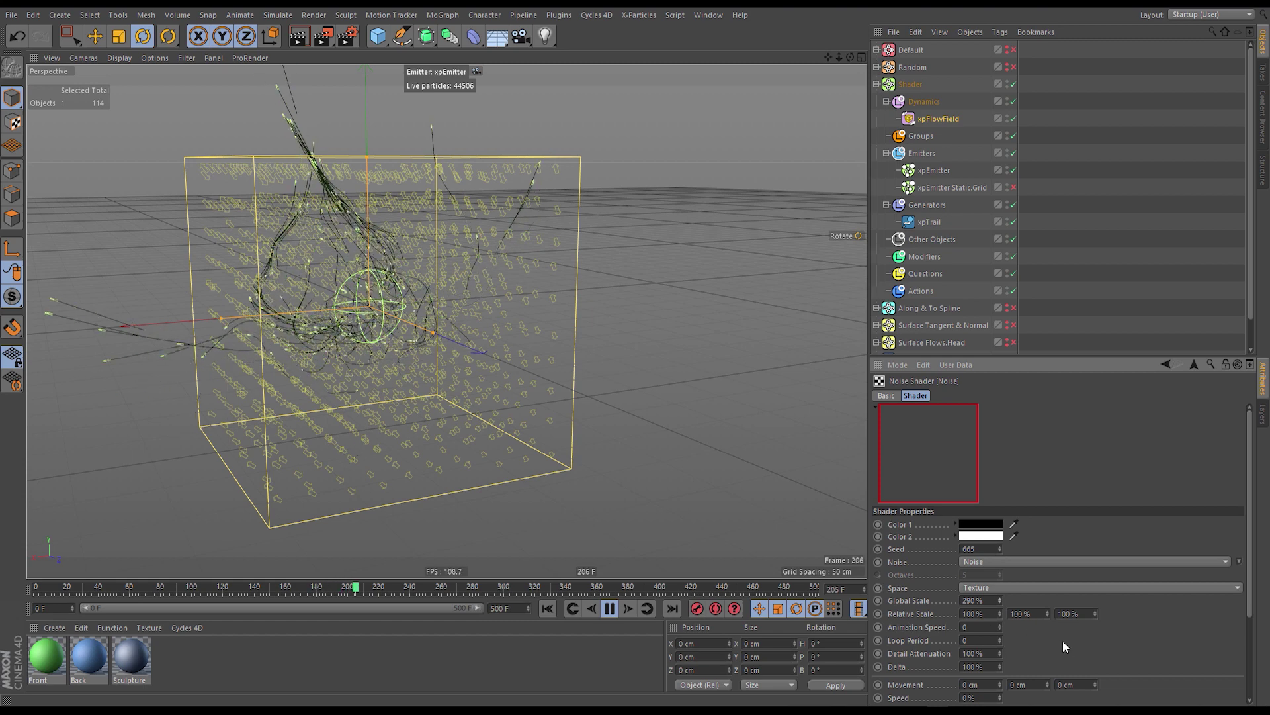
pyautogui.click(1195, 364)
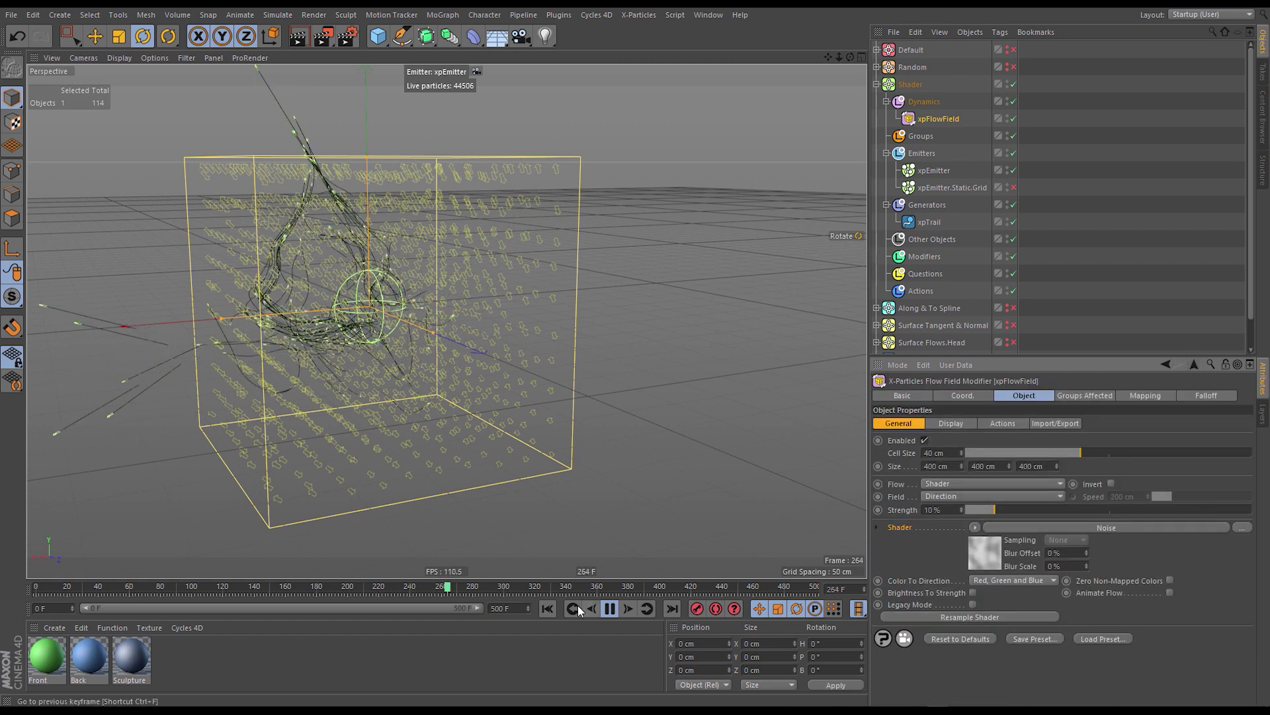
# Set the red value of the Noise shader's Color 2 to 0 and replay the emission from the start.
pyautogui.click(609, 608)
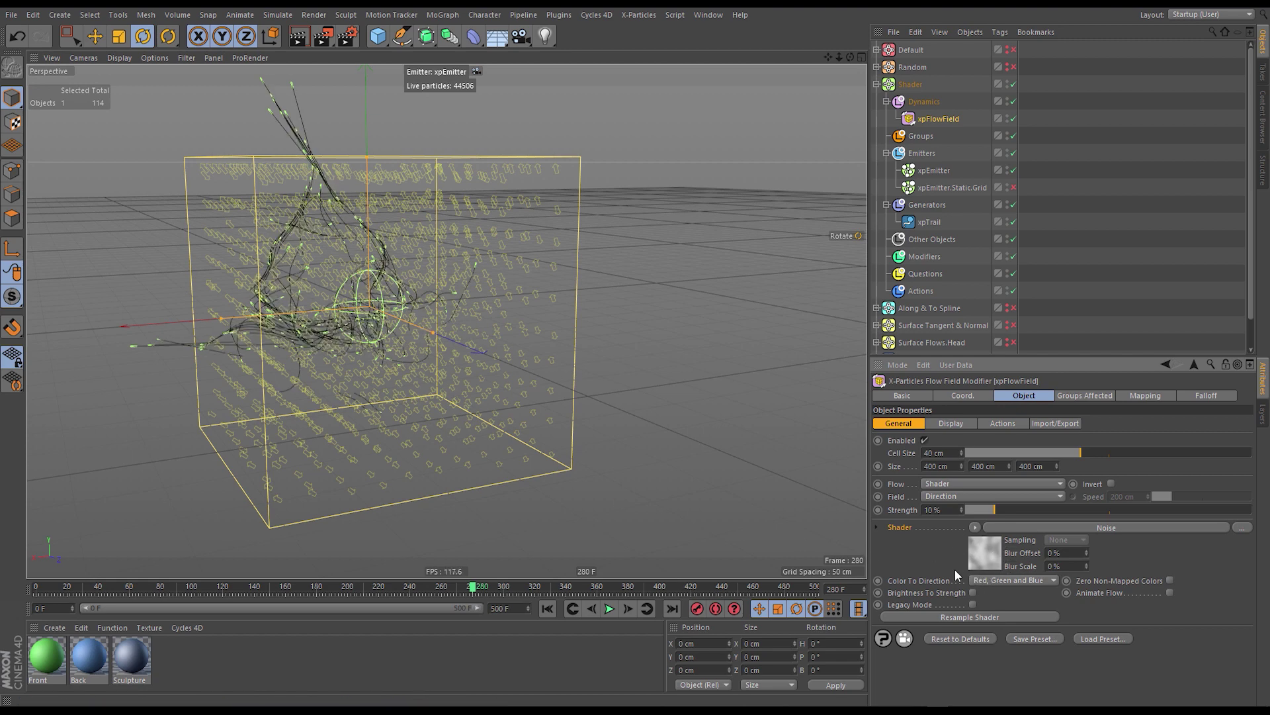
pyautogui.click(987, 554)
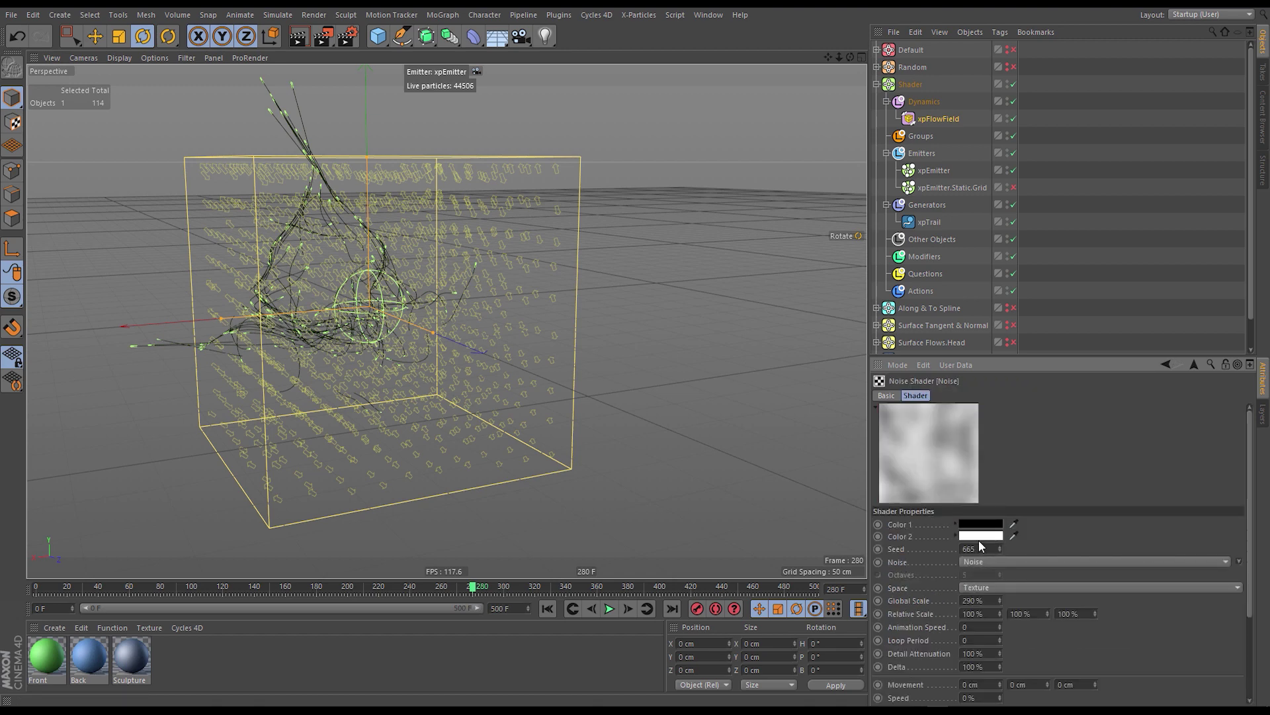
pyautogui.click(956, 535)
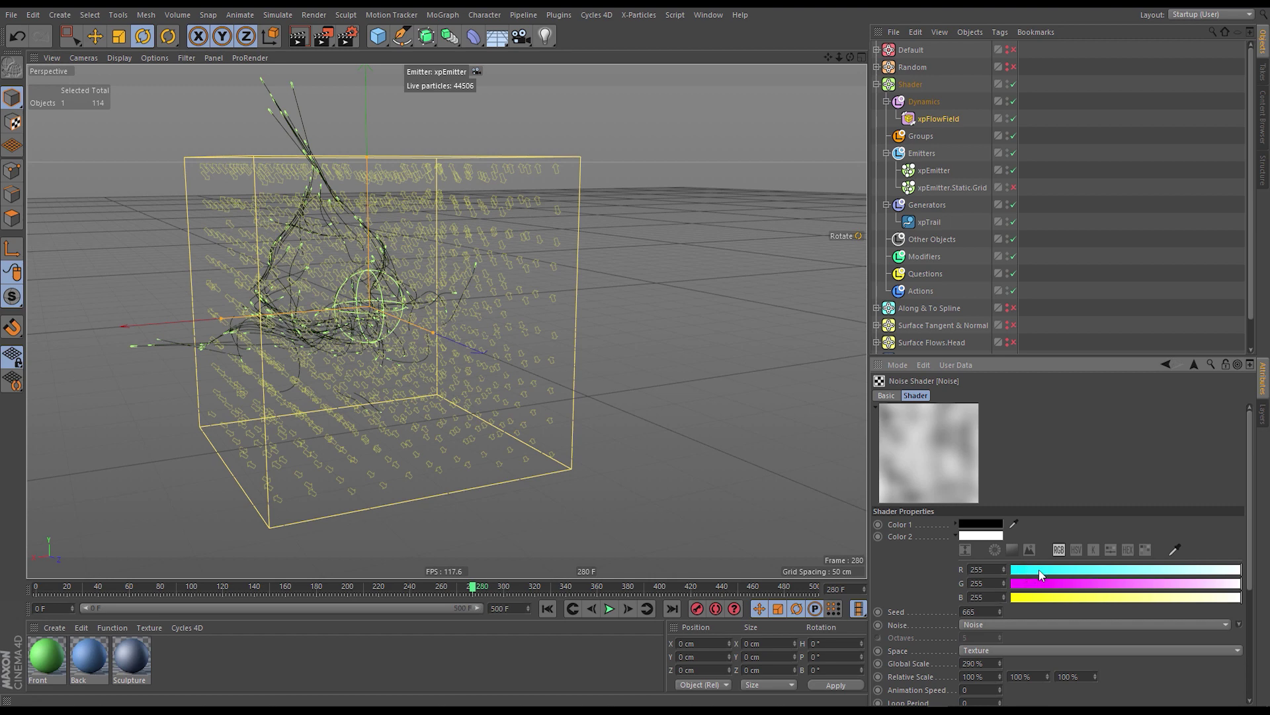
pyautogui.moveTo(1039, 569); pyautogui.dragTo(1011, 570)
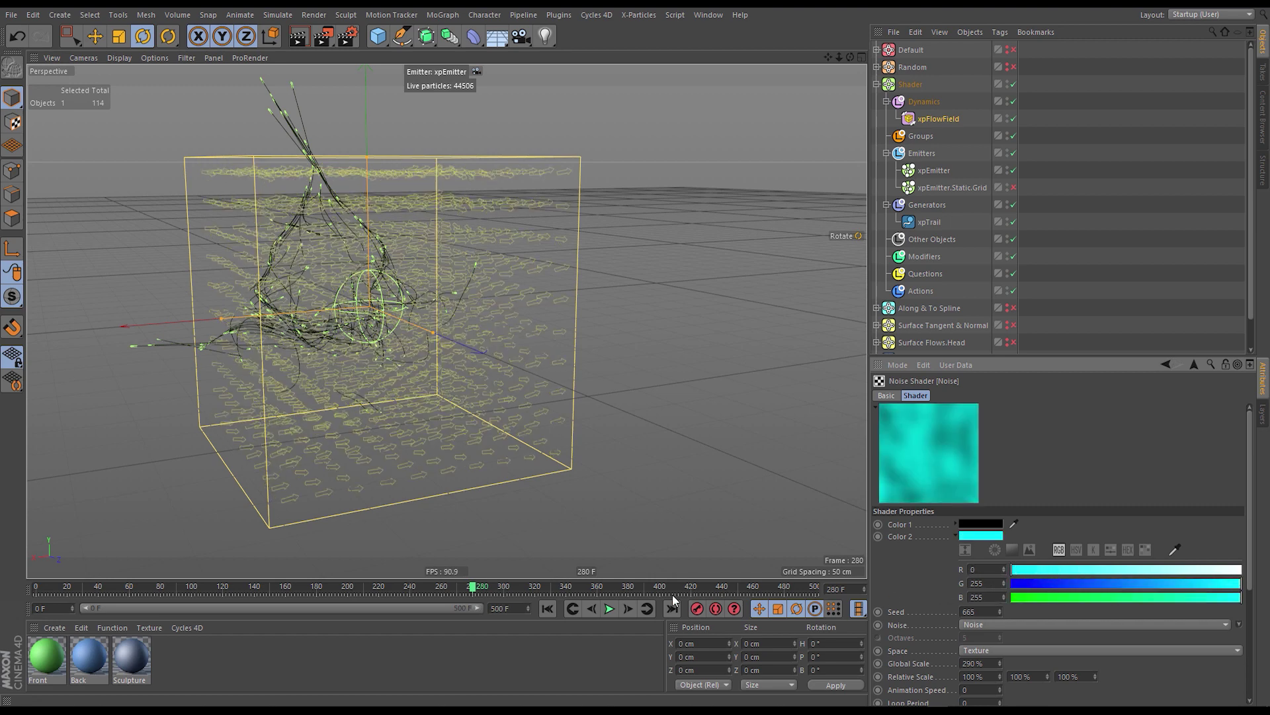
pyautogui.click(609, 608)
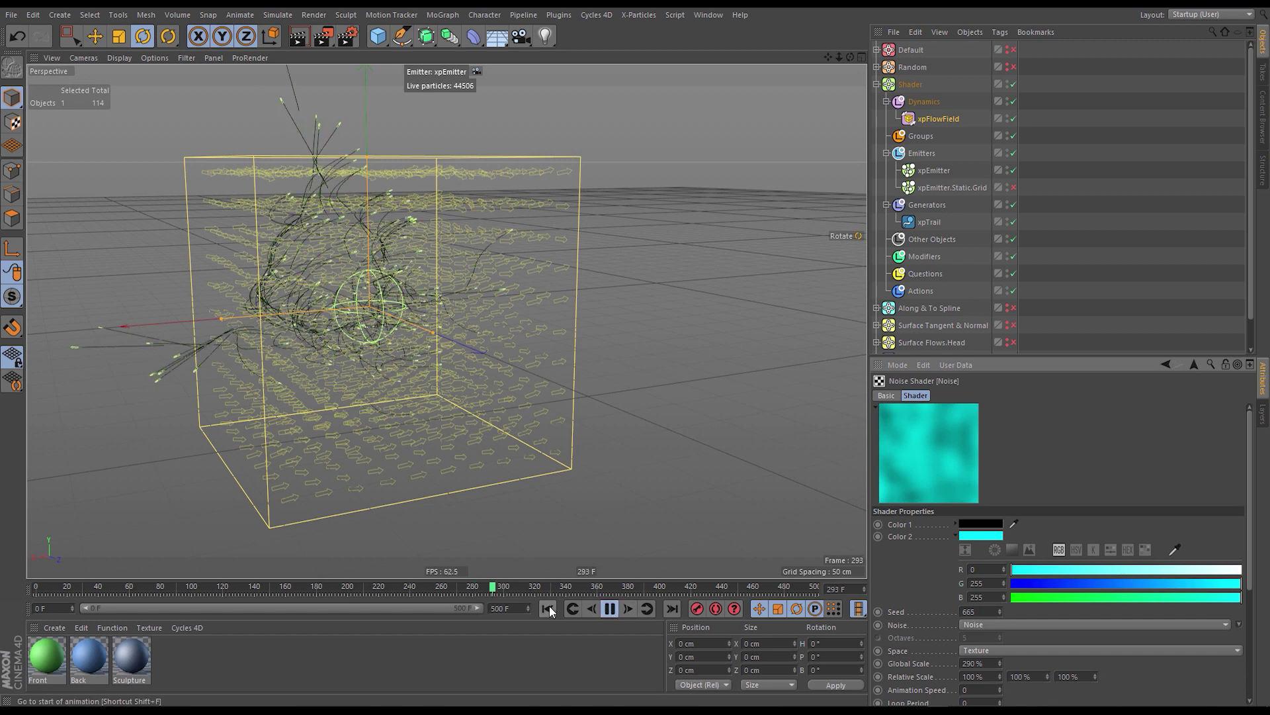
pyautogui.click(549, 608)
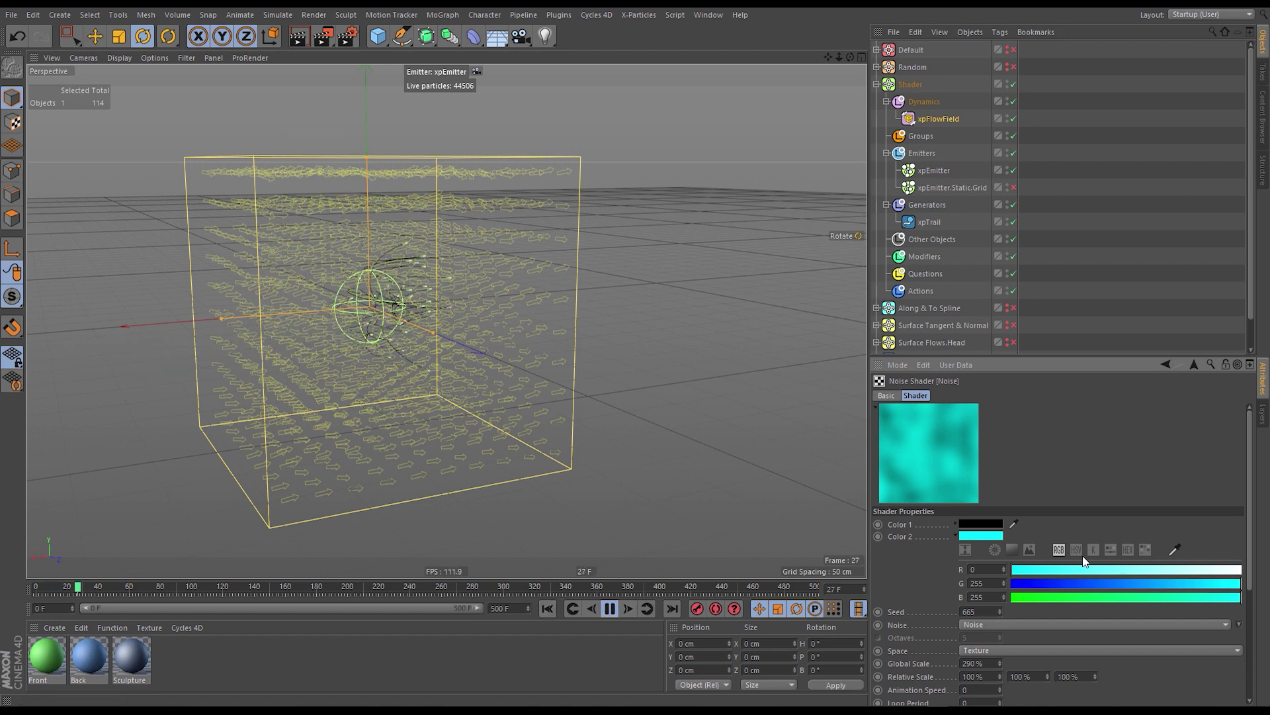
# Try RGB 223, 67, 45 for Color 2, restore it to white (255, 255, 255), and stop playback in the flow field's settings.
pyautogui.moveTo(1132, 570); pyautogui.dragTo(1038, 582)
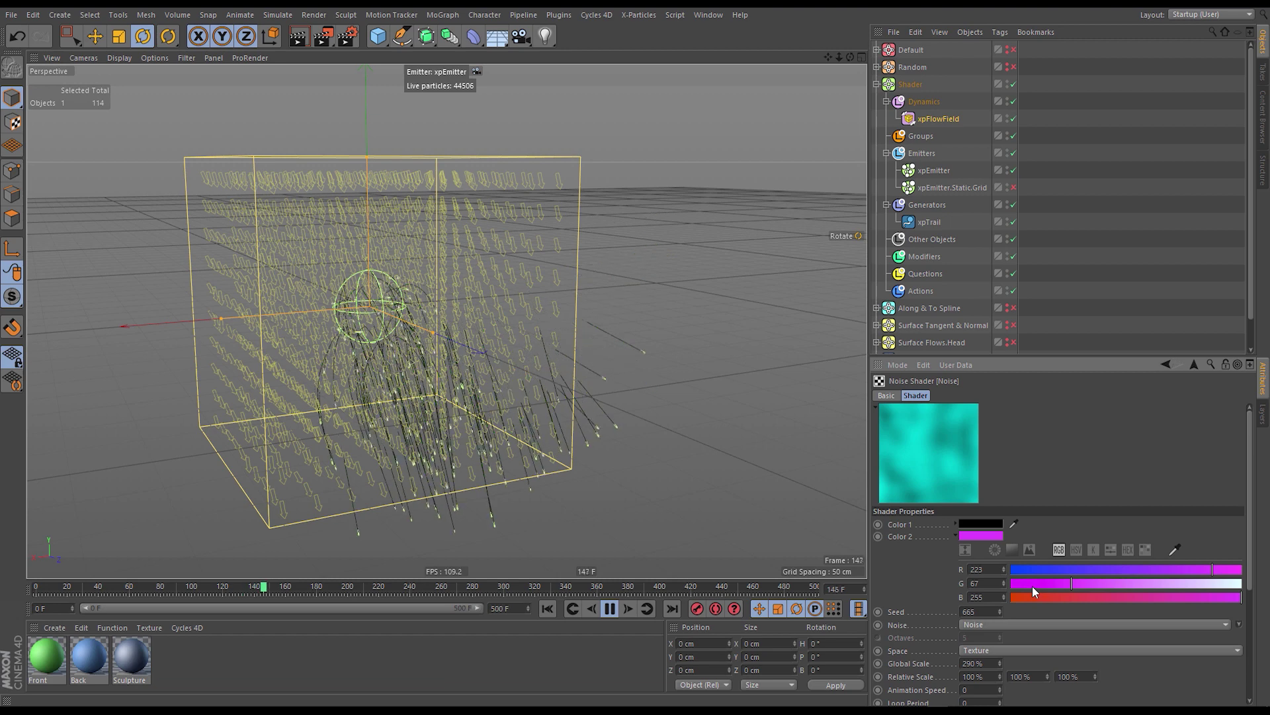
pyautogui.click(1051, 597)
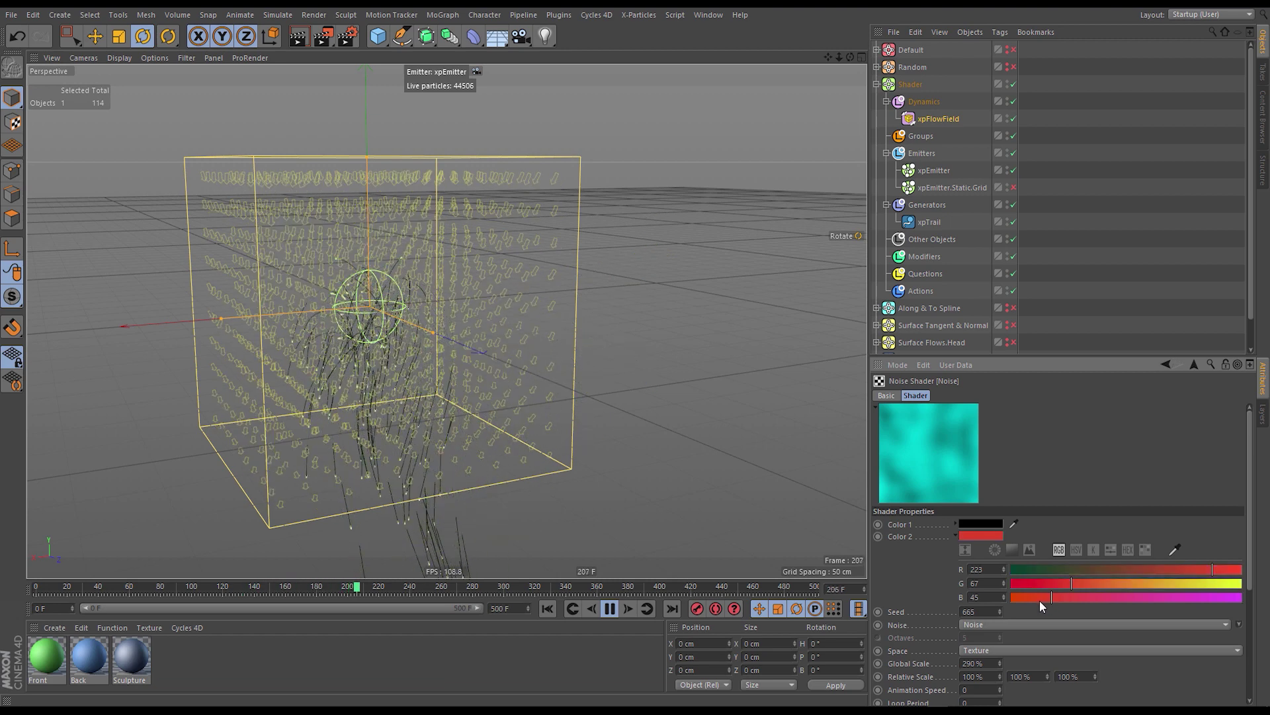
pyautogui.moveTo(1119, 600); pyautogui.dragTo(1243, 569)
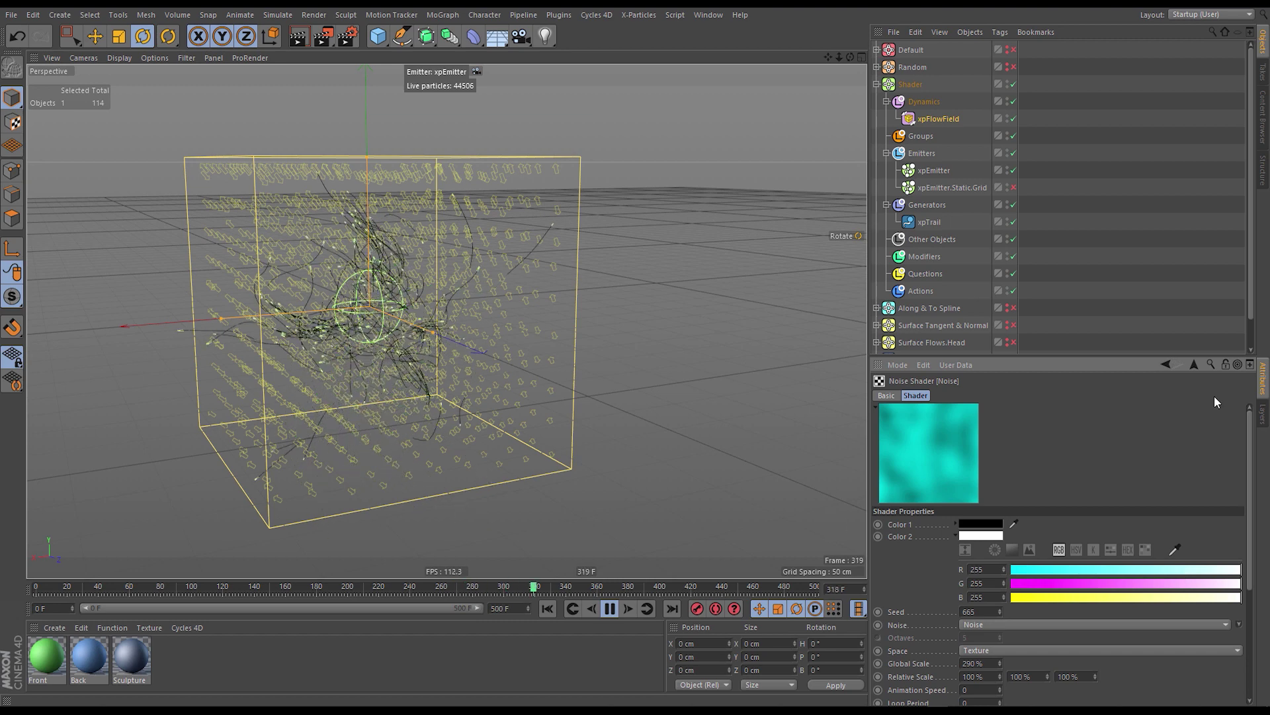
pyautogui.click(1194, 364)
pyautogui.click(610, 608)
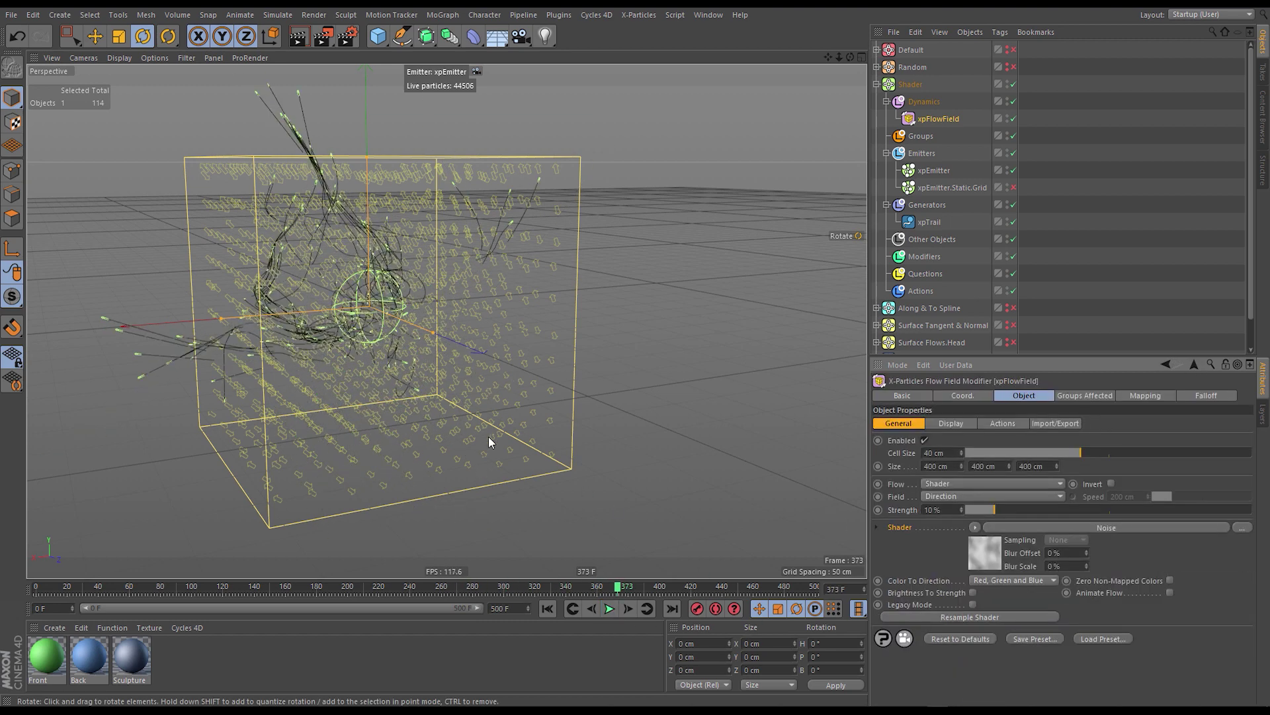
# Reduce the flow field's Cell Size first to 10 cm and further to 5 cm.
pyautogui.doubleClick(952, 452)
pyautogui.write('1')
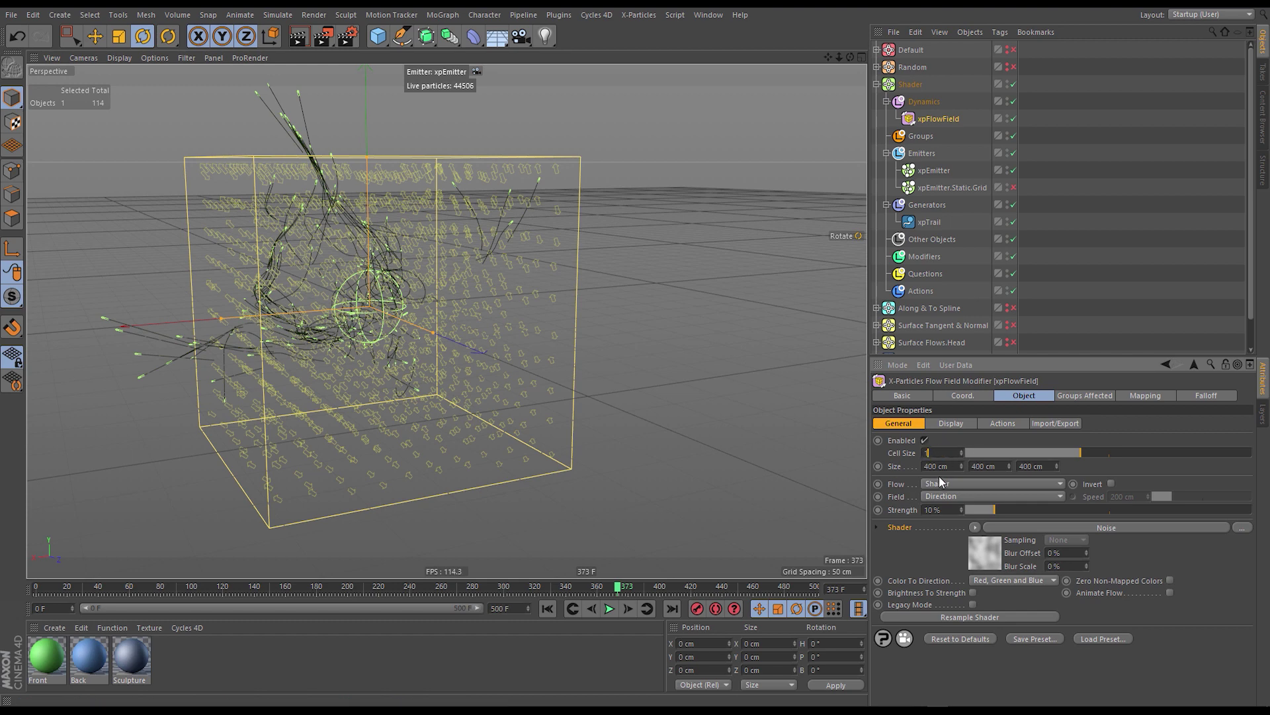
pyautogui.write('0')
pyautogui.press('Return')
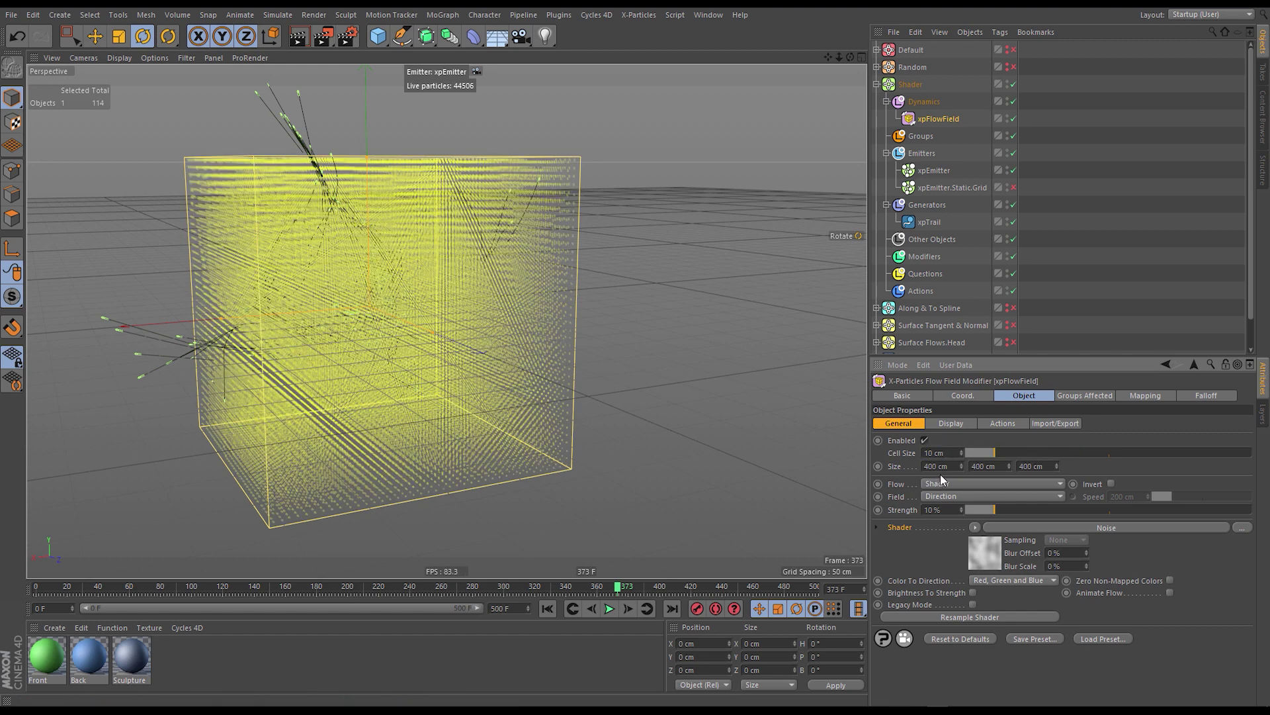
pyautogui.doubleClick(934, 453)
pyautogui.write('5')
pyautogui.press('Return')
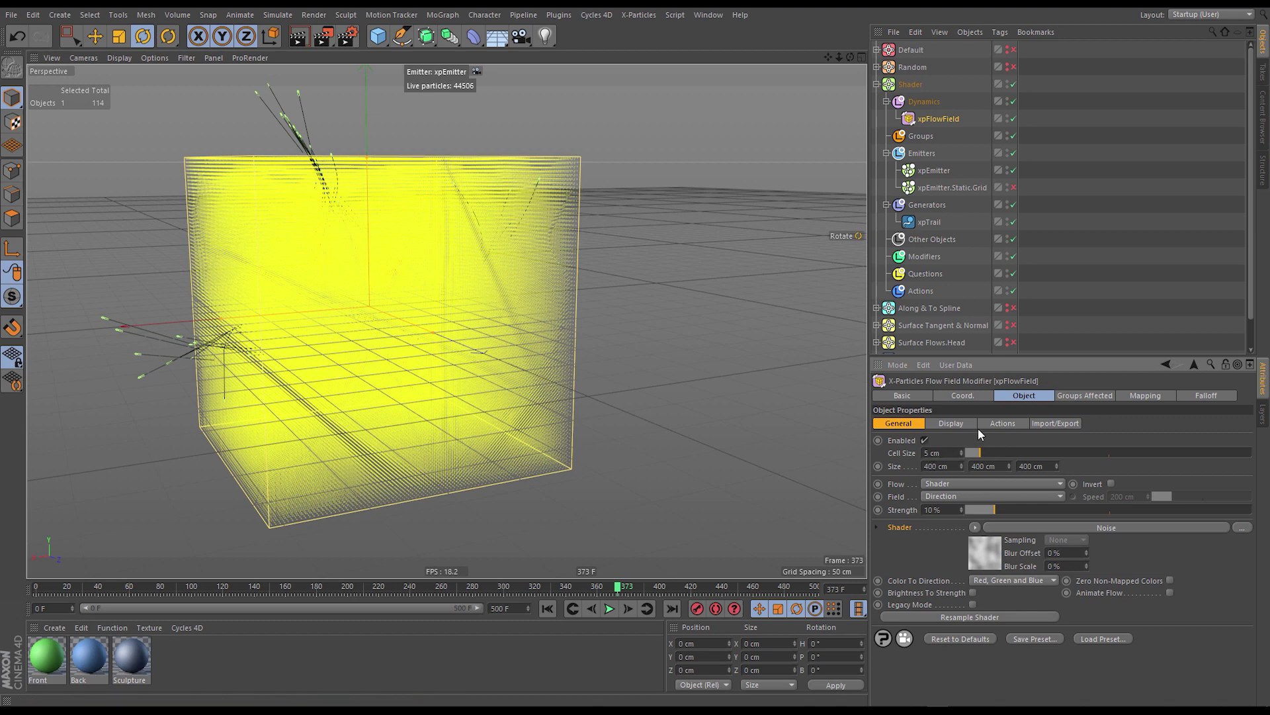
# Enable Brightness To Strength on the flow field, rewind the animation and inspect the coloured vectors from another side.
pyautogui.click(973, 593)
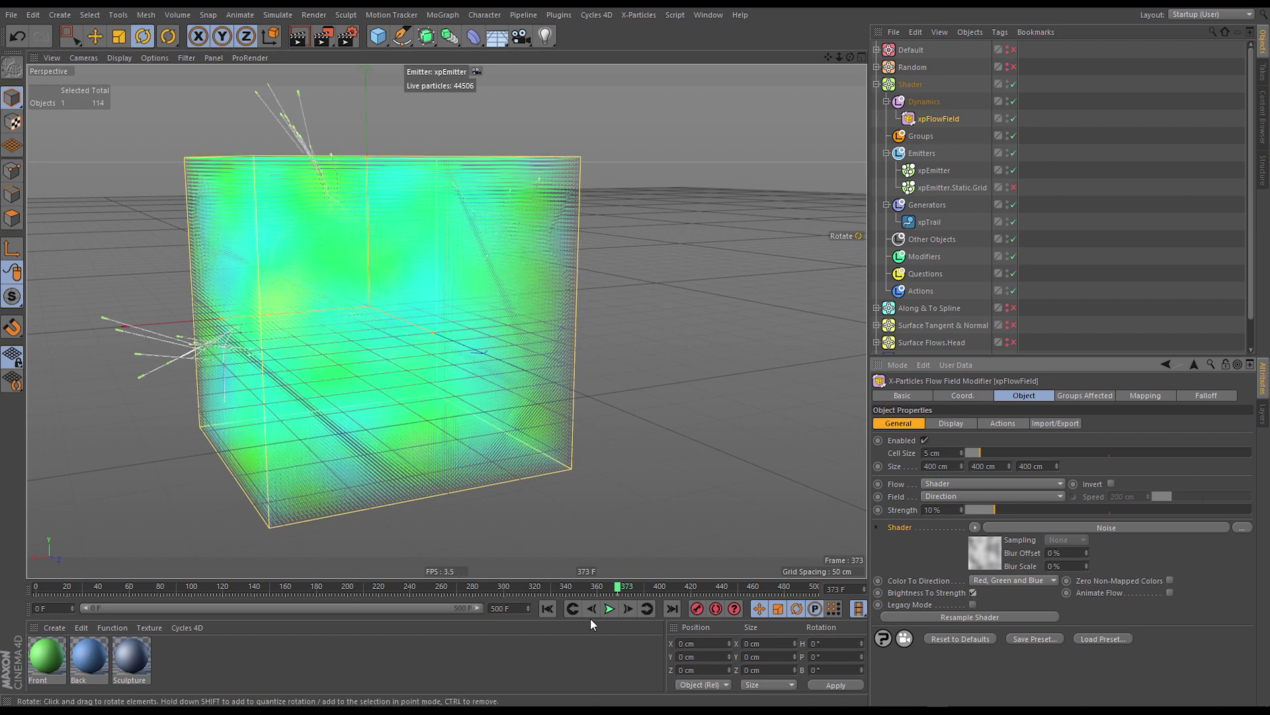
pyautogui.click(548, 608)
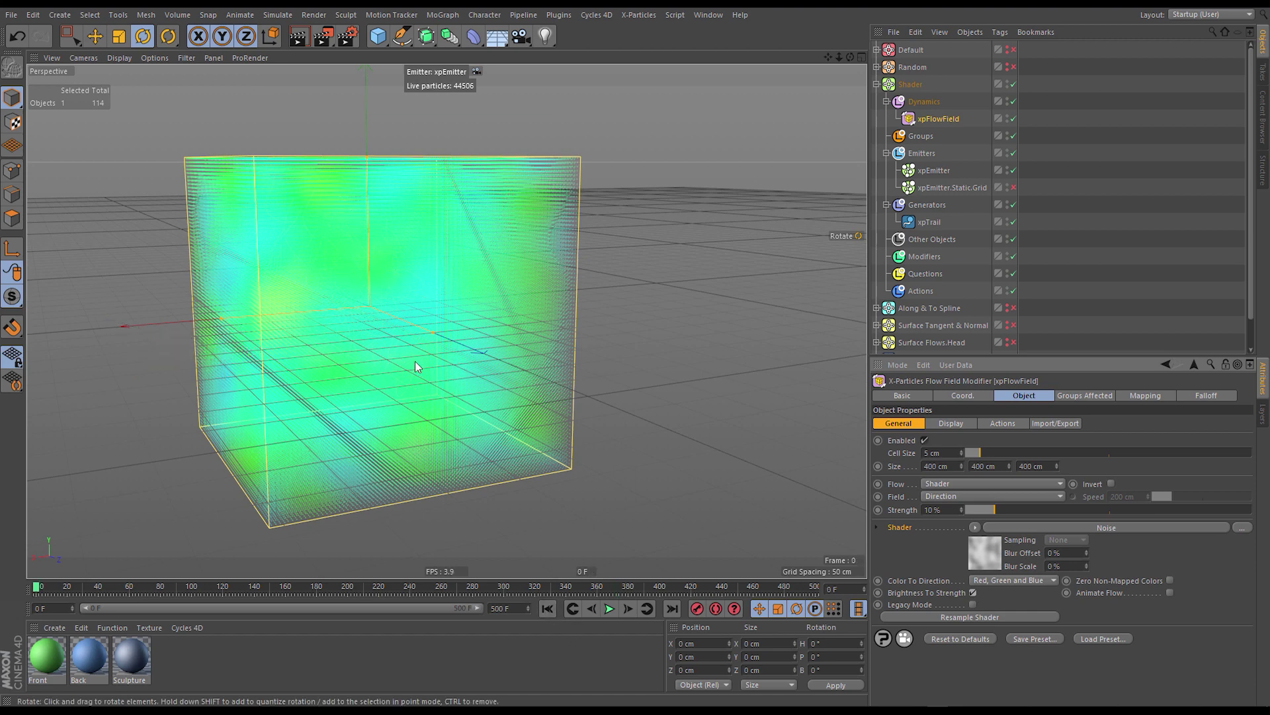
pyautogui.keyDown('alt'); pyautogui.moveTo(283, 261); pyautogui.dragTo(348, 280); pyautogui.keyUp('alt')
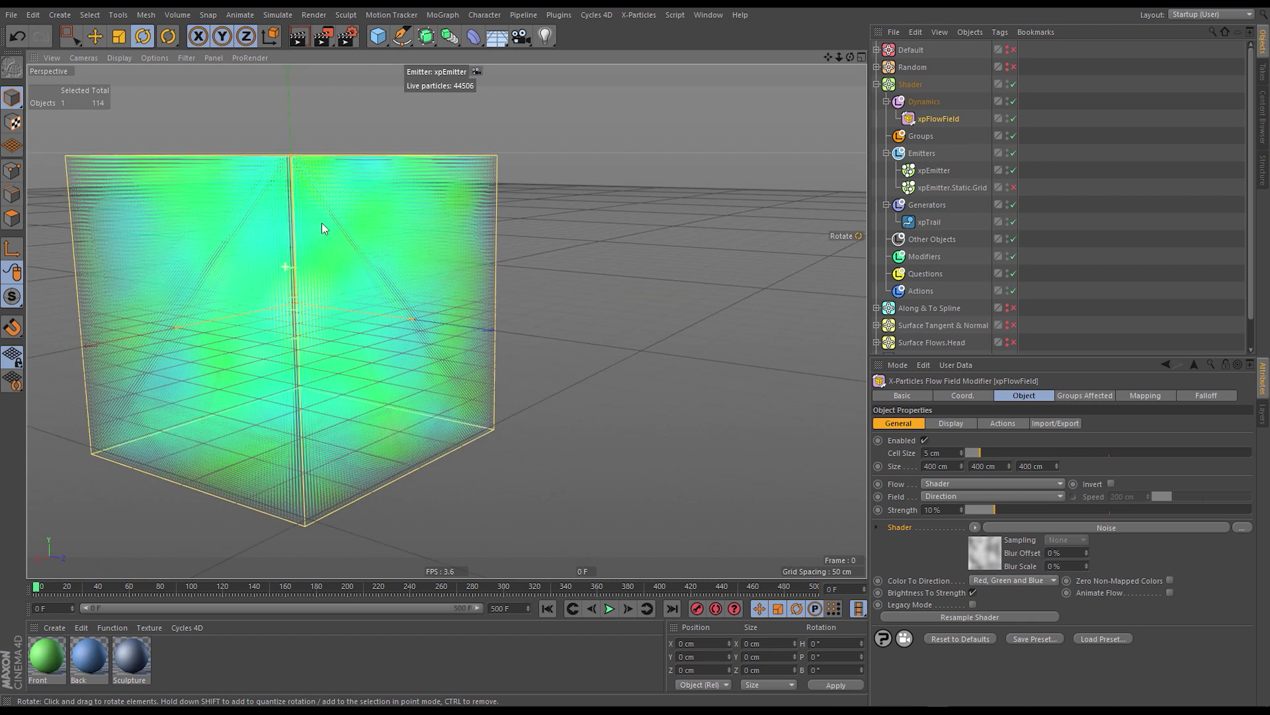
pyautogui.keyDown('alt'); pyautogui.moveTo(380, 192); pyautogui.dragTo(363, 245); pyautogui.keyUp('alt')
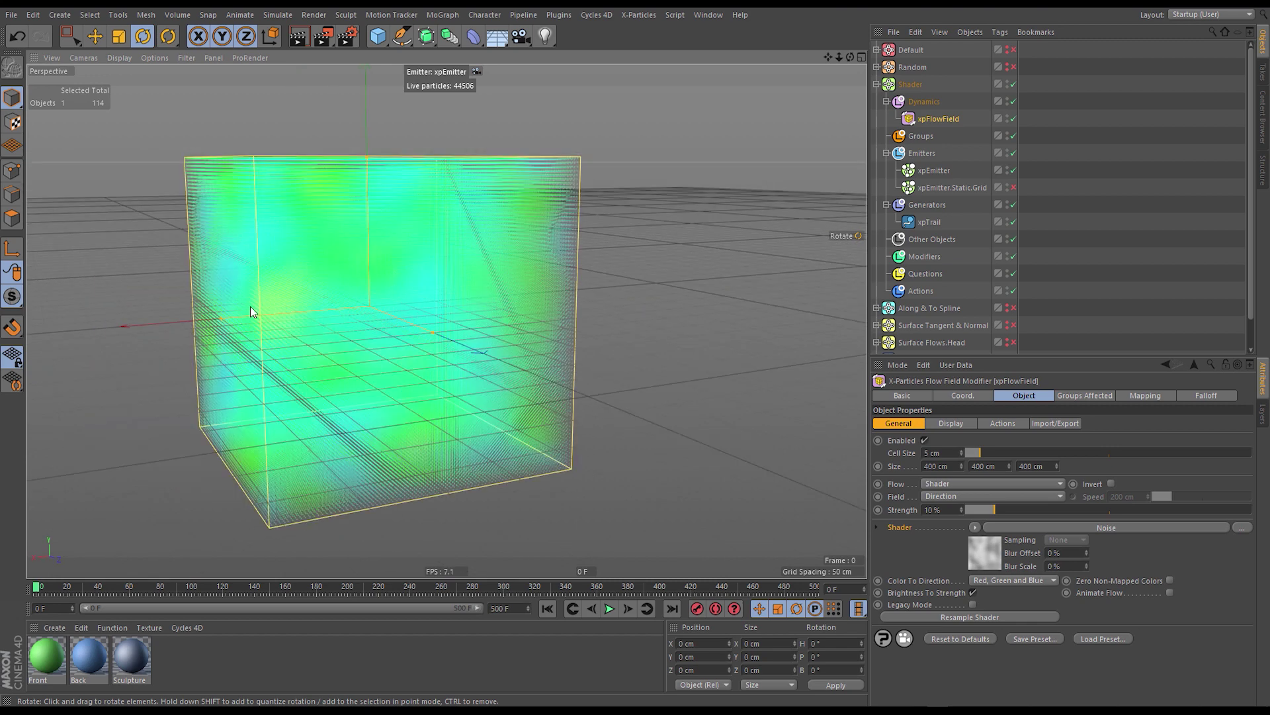
# Set the Noise shader's Low Clip to 48 % and High Clip to 52 %.
pyautogui.click(982, 557)
pyautogui.scroll(-5, 1096, 634)
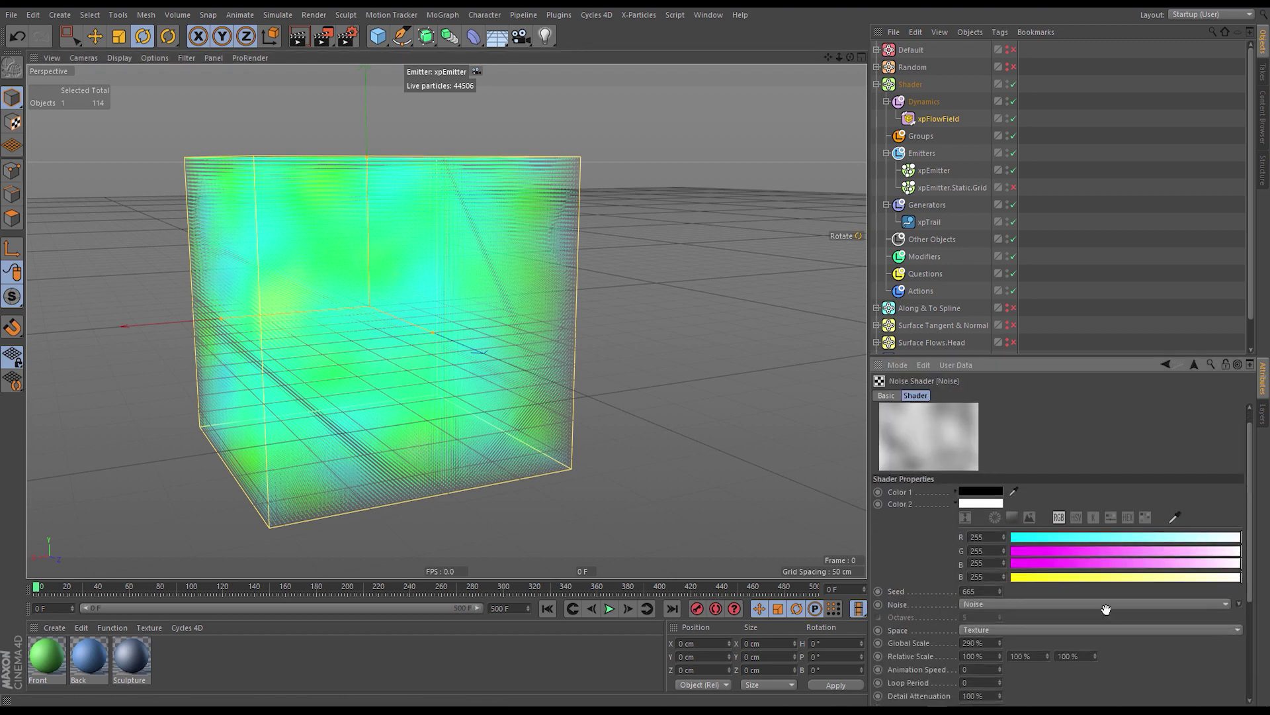
pyautogui.click(1118, 623)
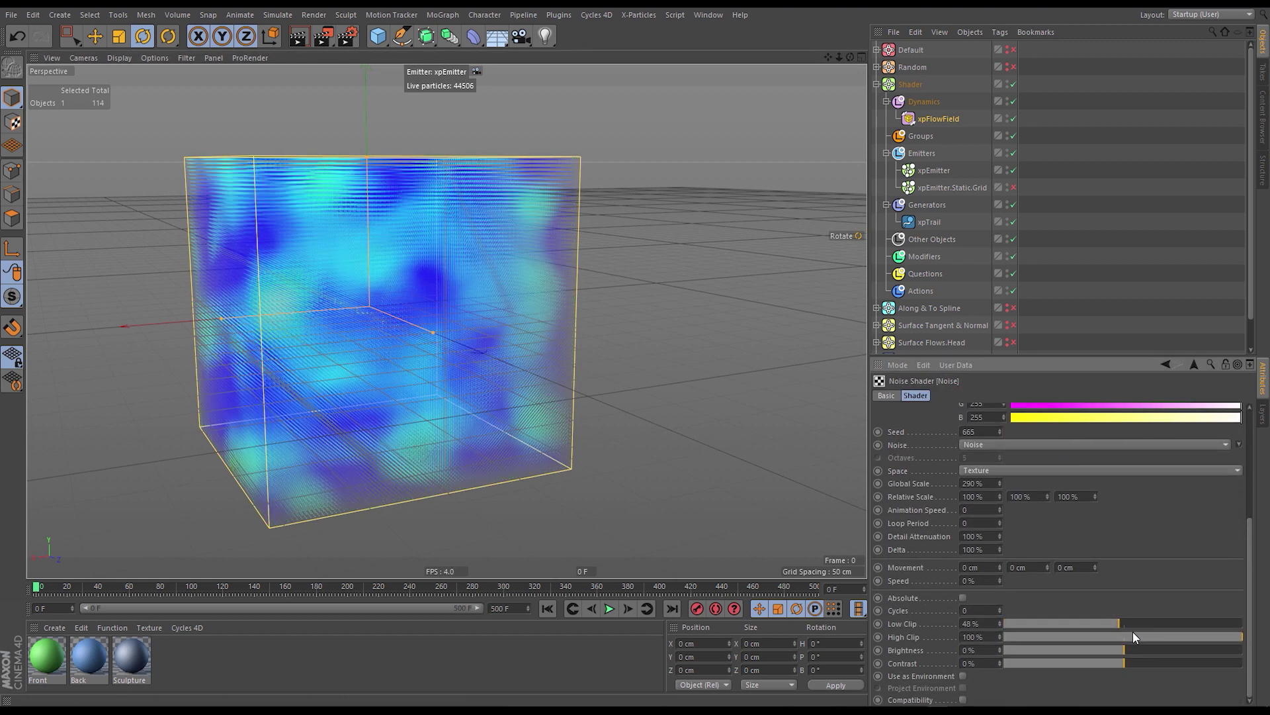
pyautogui.click(1129, 635)
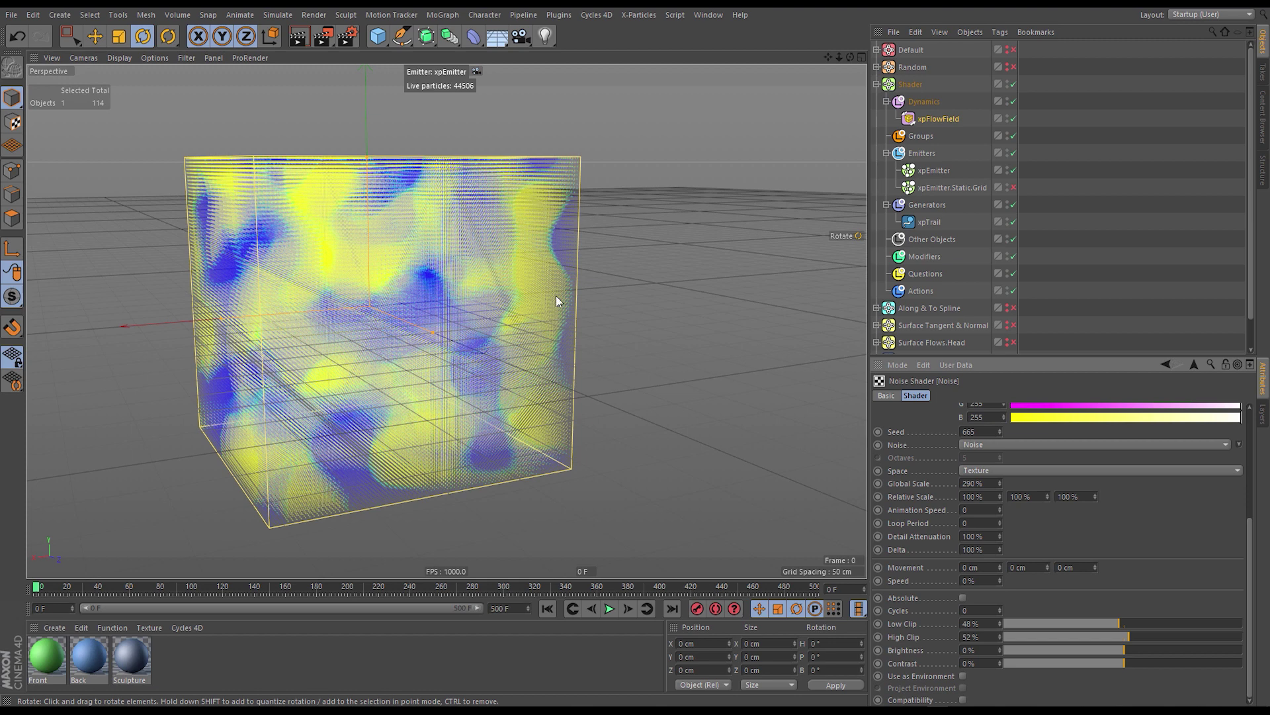
# Turn off Direction Only in the flow field's vector display settings.
pyautogui.click(1193, 365)
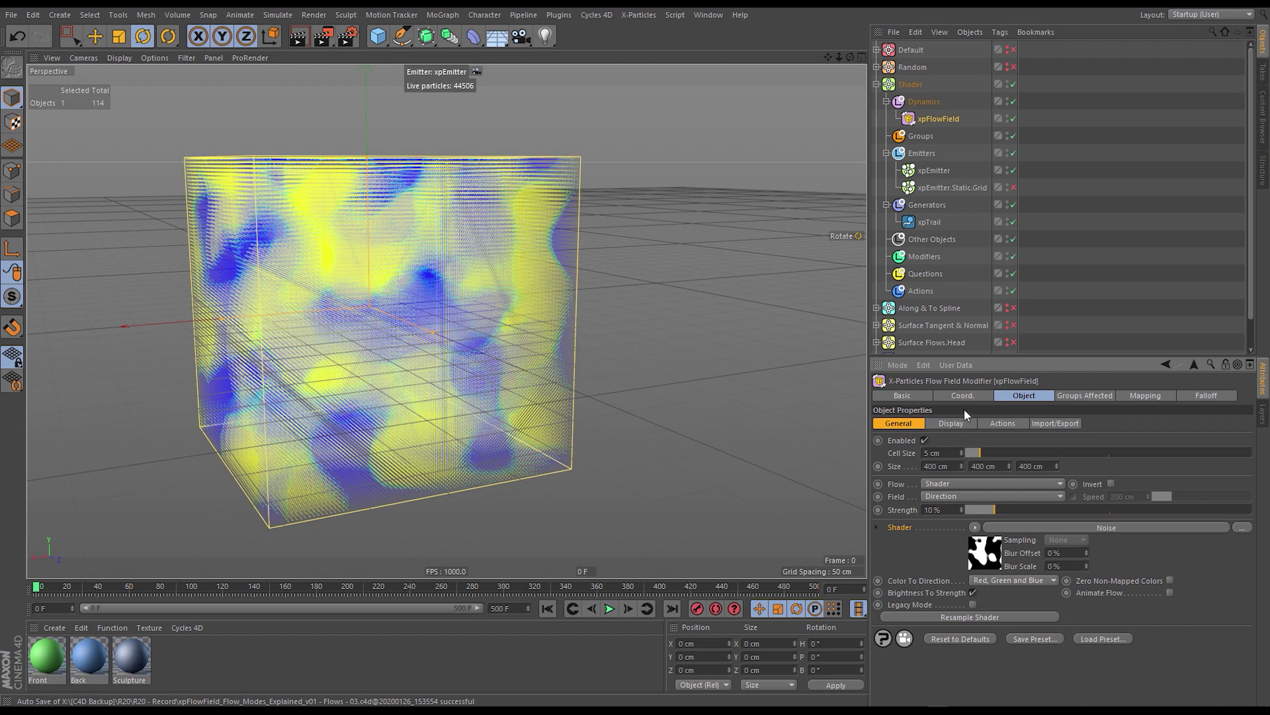
pyautogui.click(950, 423)
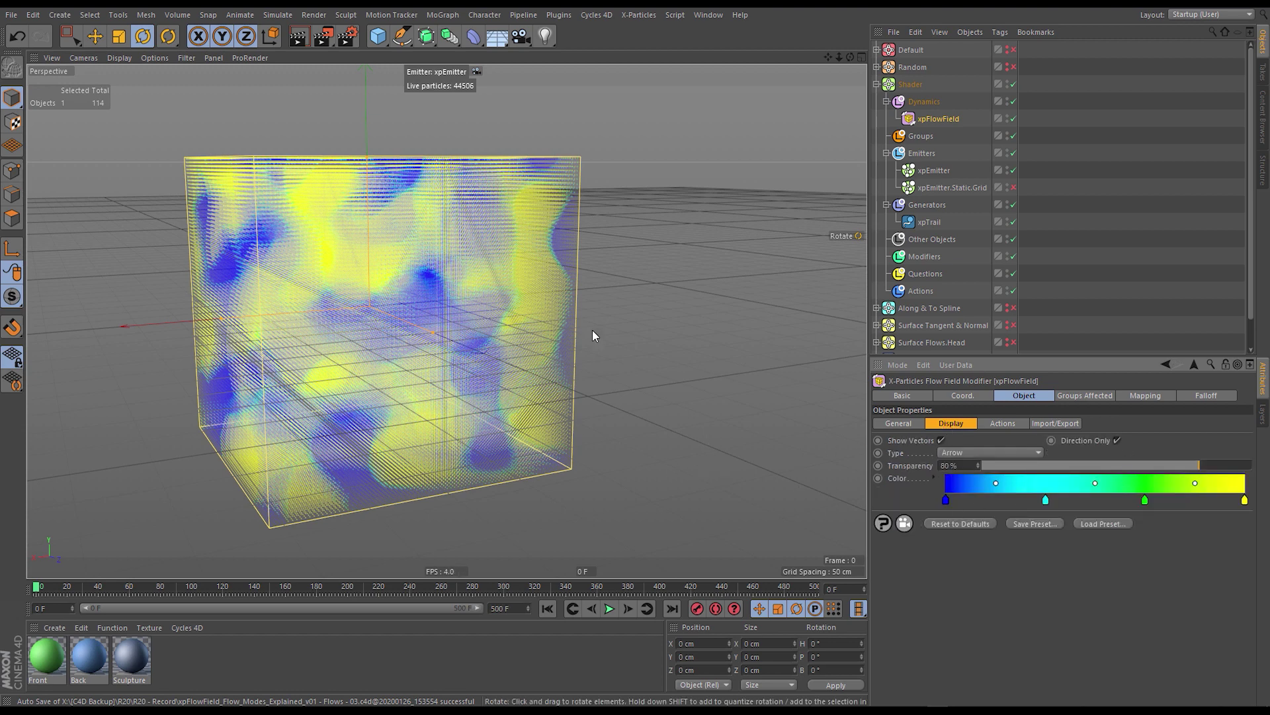
pyautogui.click(1116, 440)
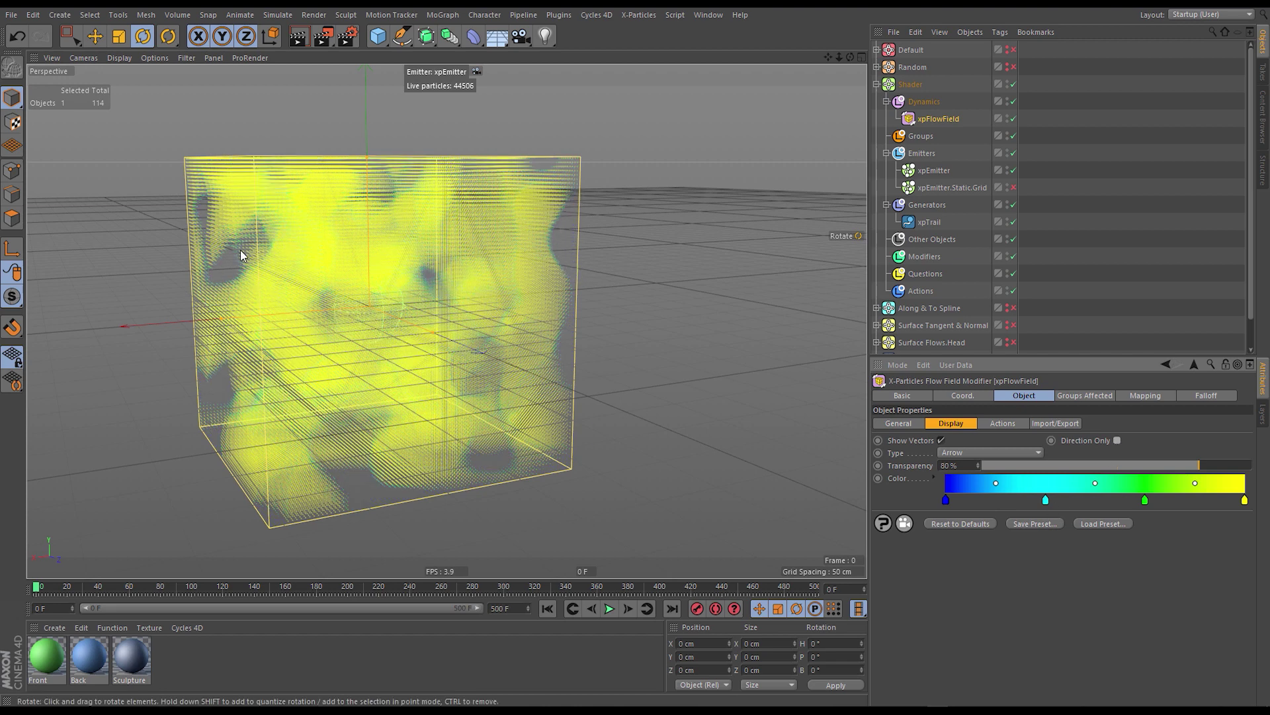
# Try the Noise shader's Low Clip at 25 % and High Clip at 89 %, and set them to 63 % and 68 %.
pyautogui.click(899, 424)
pyautogui.click(976, 527)
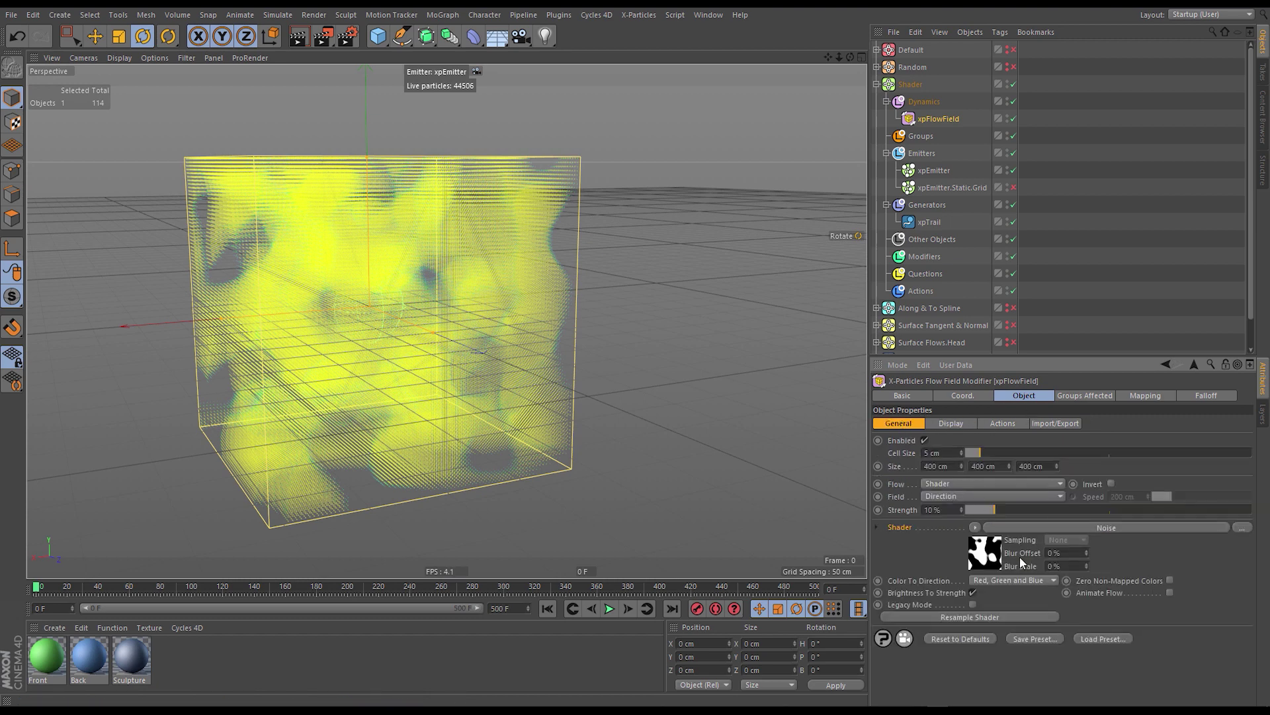
pyautogui.click(995, 558)
pyautogui.scroll(-3, 921, 581)
pyautogui.scroll(-3, 1149, 596)
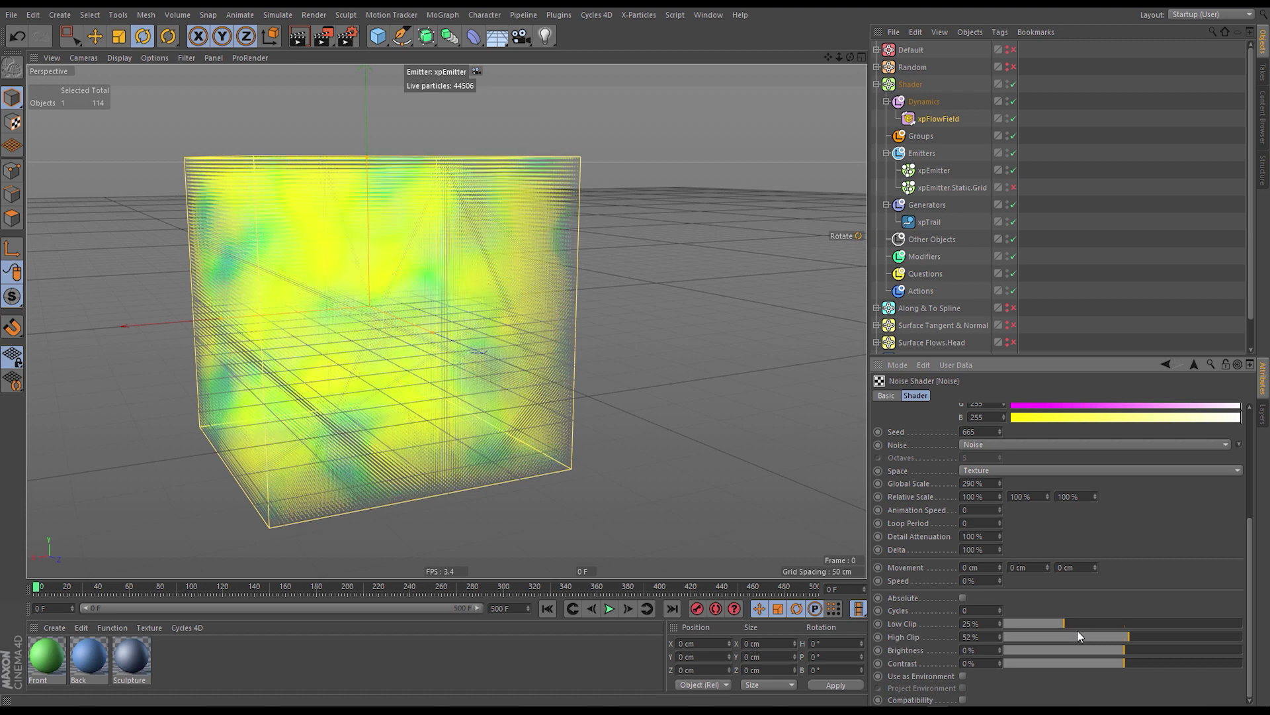
pyautogui.moveTo(1077, 630); pyautogui.dragTo(1197, 630)
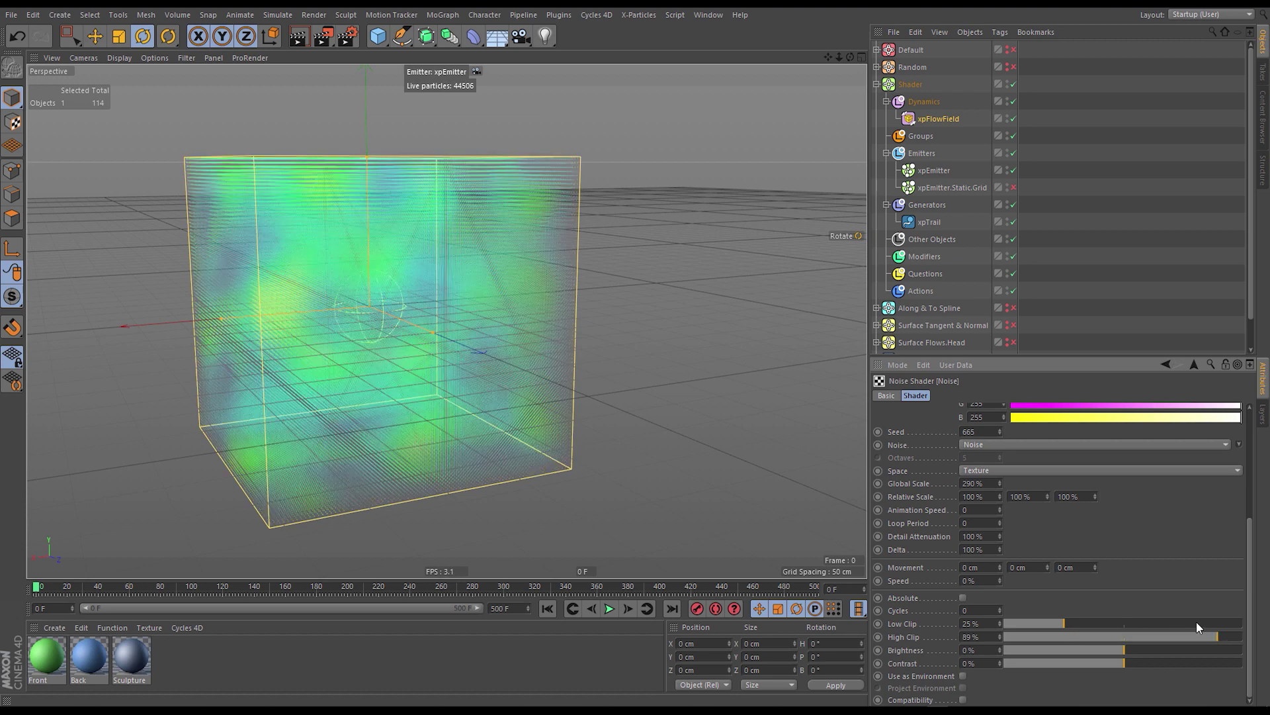
pyautogui.click(1195, 624)
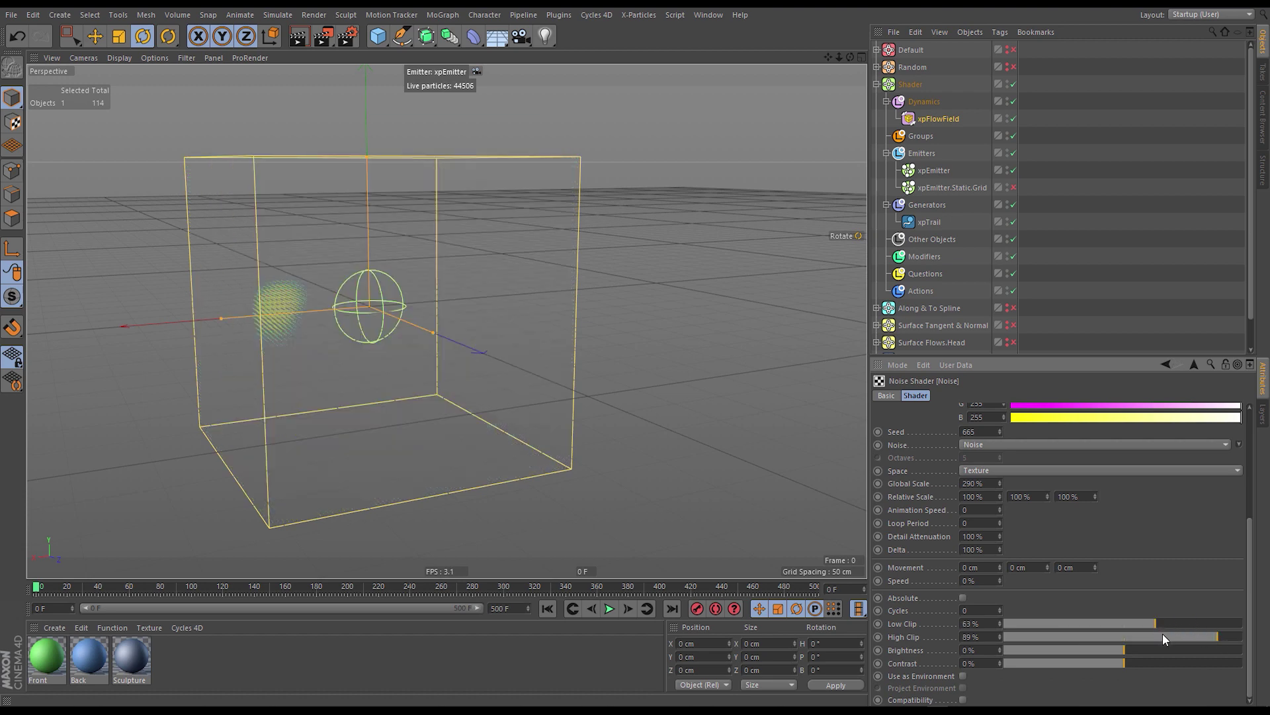
pyautogui.click(1165, 637)
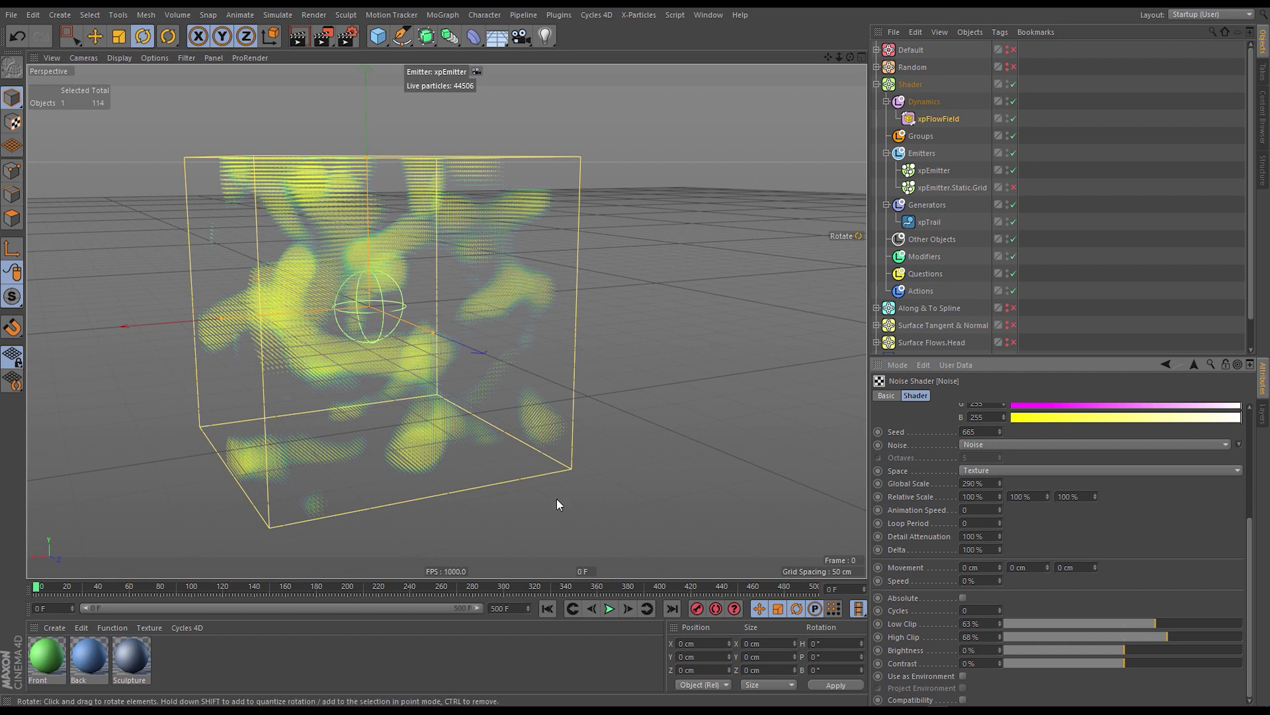
# Set the flow field's Cell Size to 20 cm and play the emission.
pyautogui.click(939, 118)
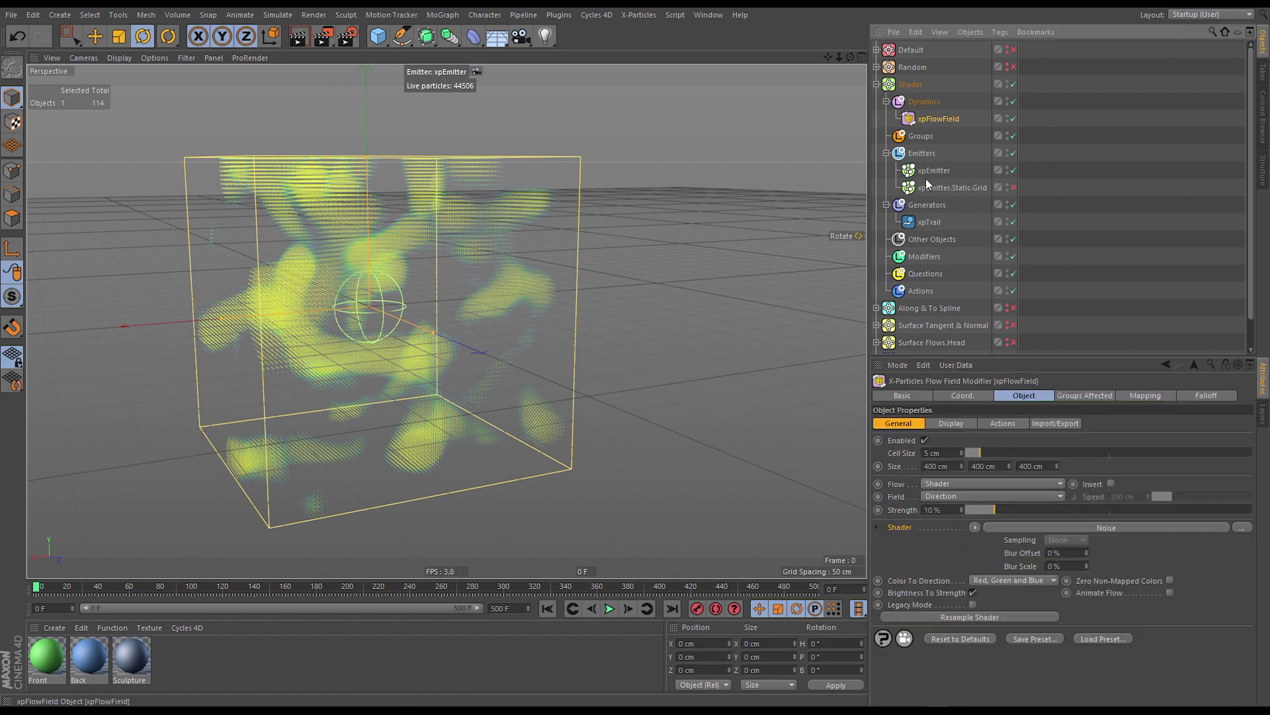
pyautogui.press('Return')
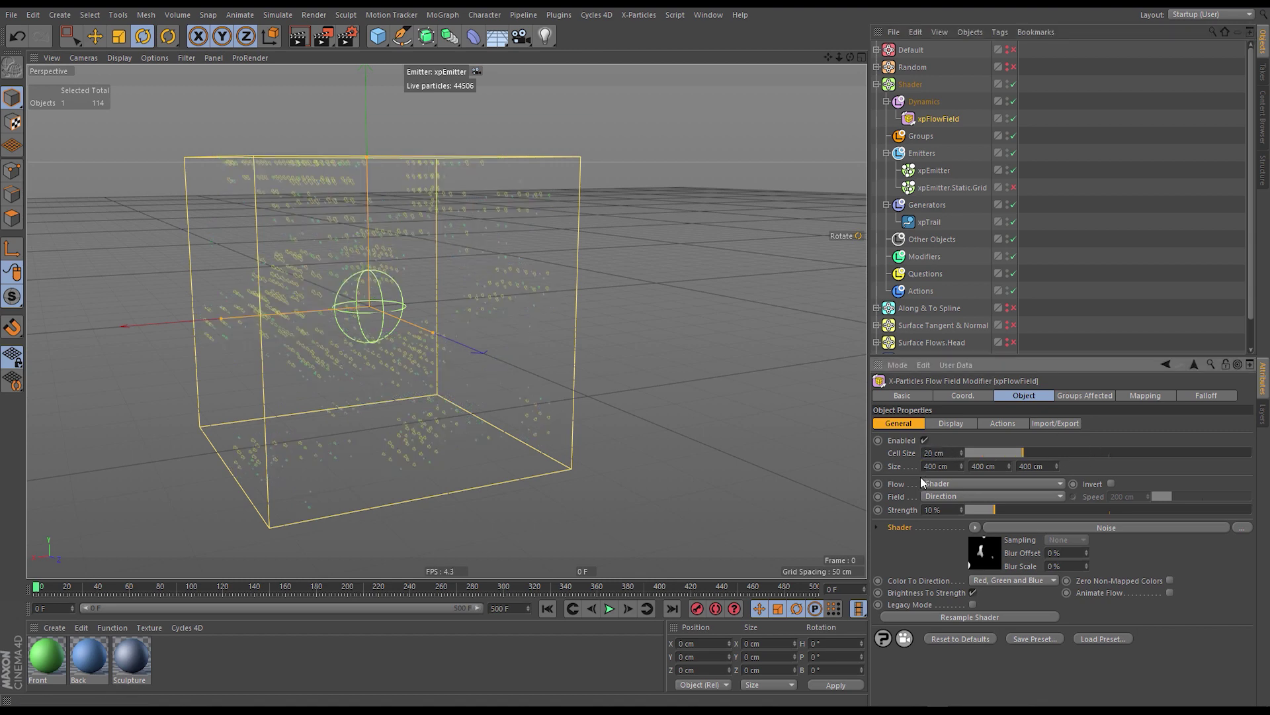
pyautogui.click(609, 609)
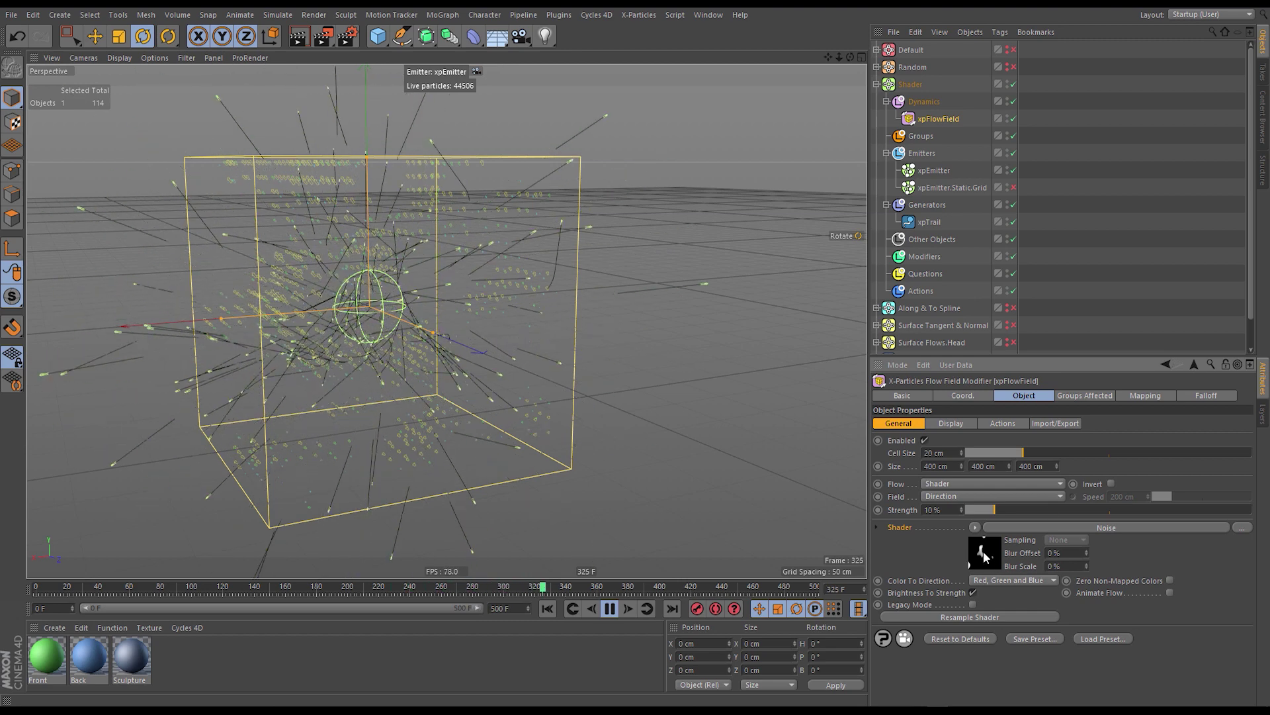
# Stop and rewind the emission, and lower the Noise shader's Low Clip and High Clip to fill the field with vectors.
pyautogui.click(984, 552)
pyautogui.scroll(-4, 1127, 674)
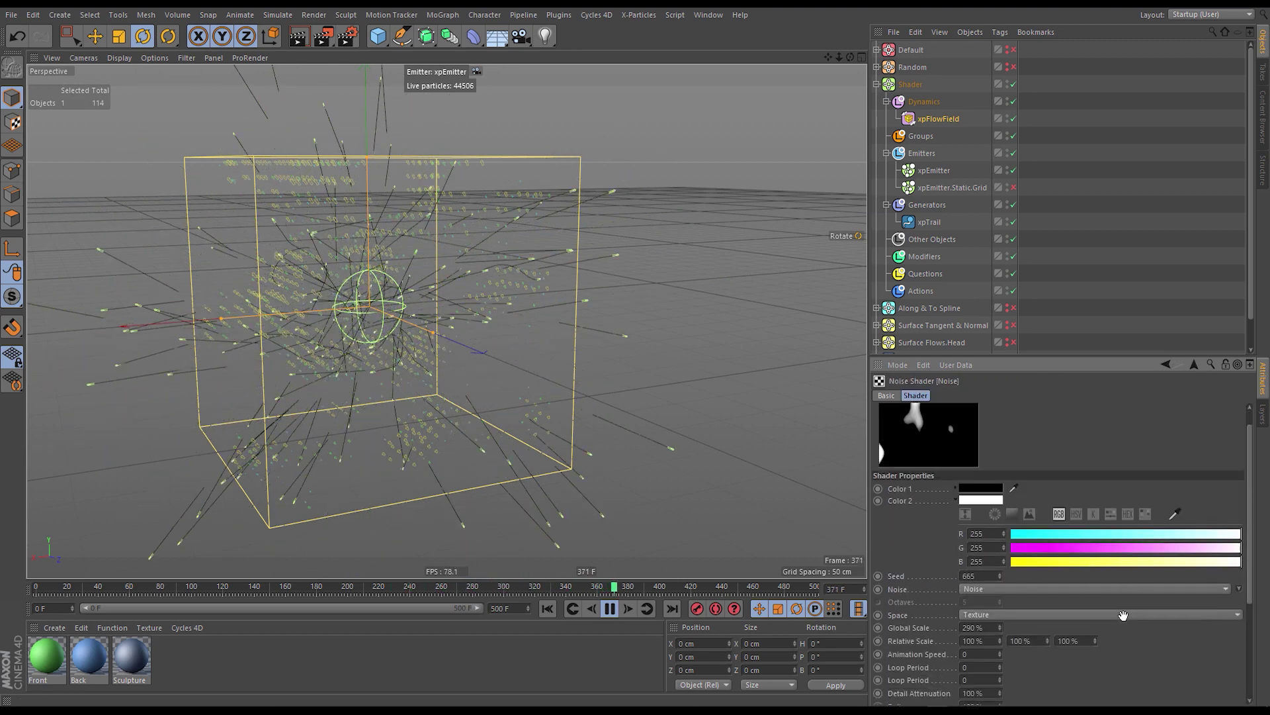
pyautogui.click(609, 608)
pyautogui.click(548, 609)
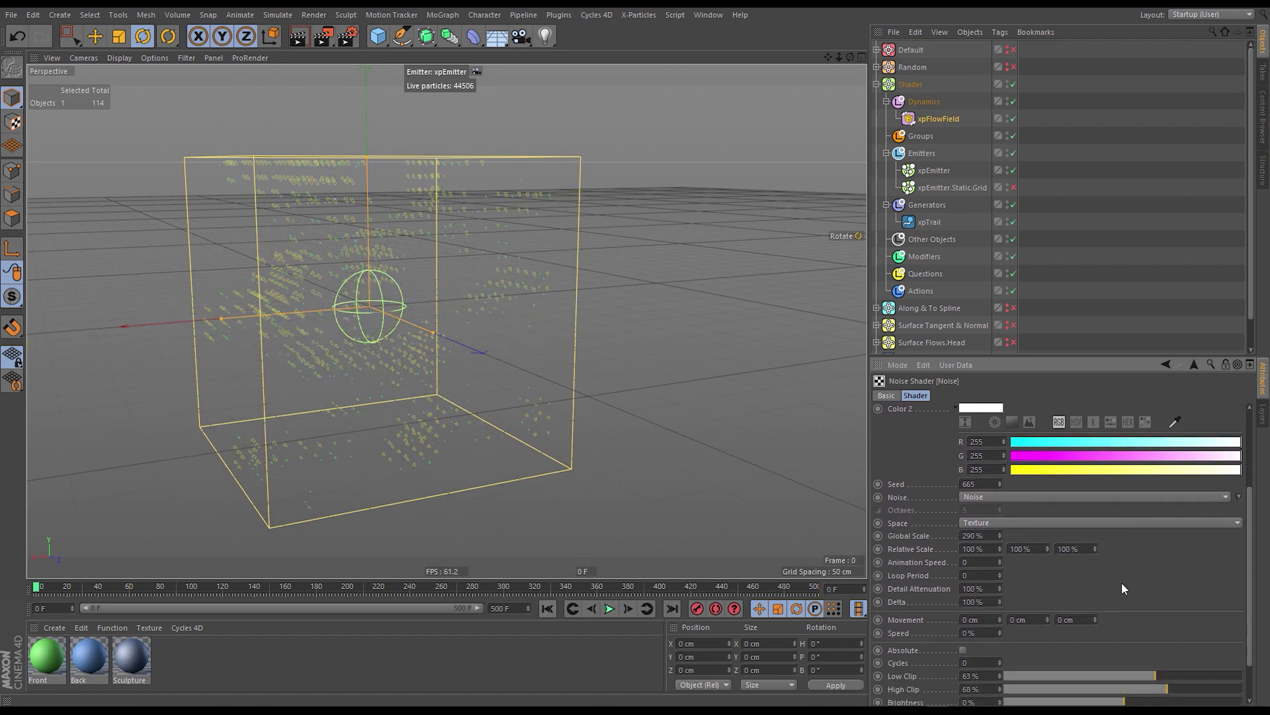
pyautogui.scroll(-3, 1137, 582)
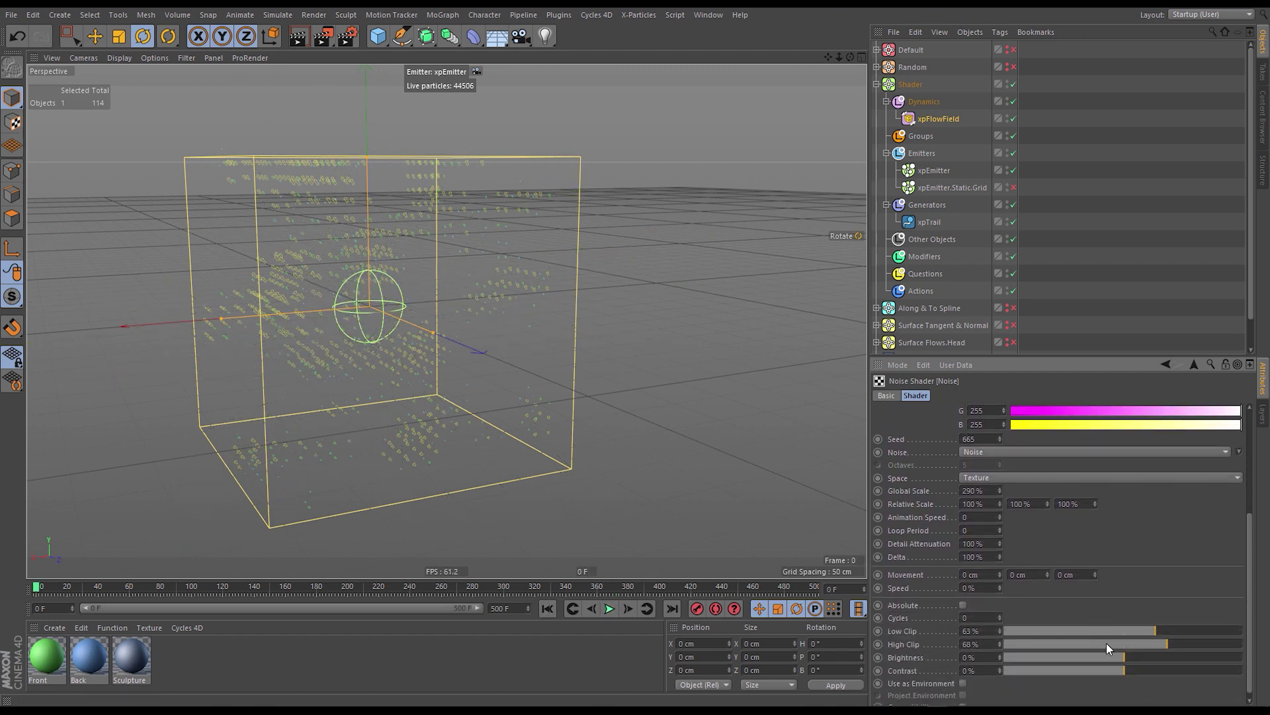
pyautogui.moveTo(1070, 630); pyautogui.dragTo(1035, 630)
pyautogui.moveTo(1205, 644); pyautogui.dragTo(1156, 643)
pyautogui.scroll(5, 1134, 517)
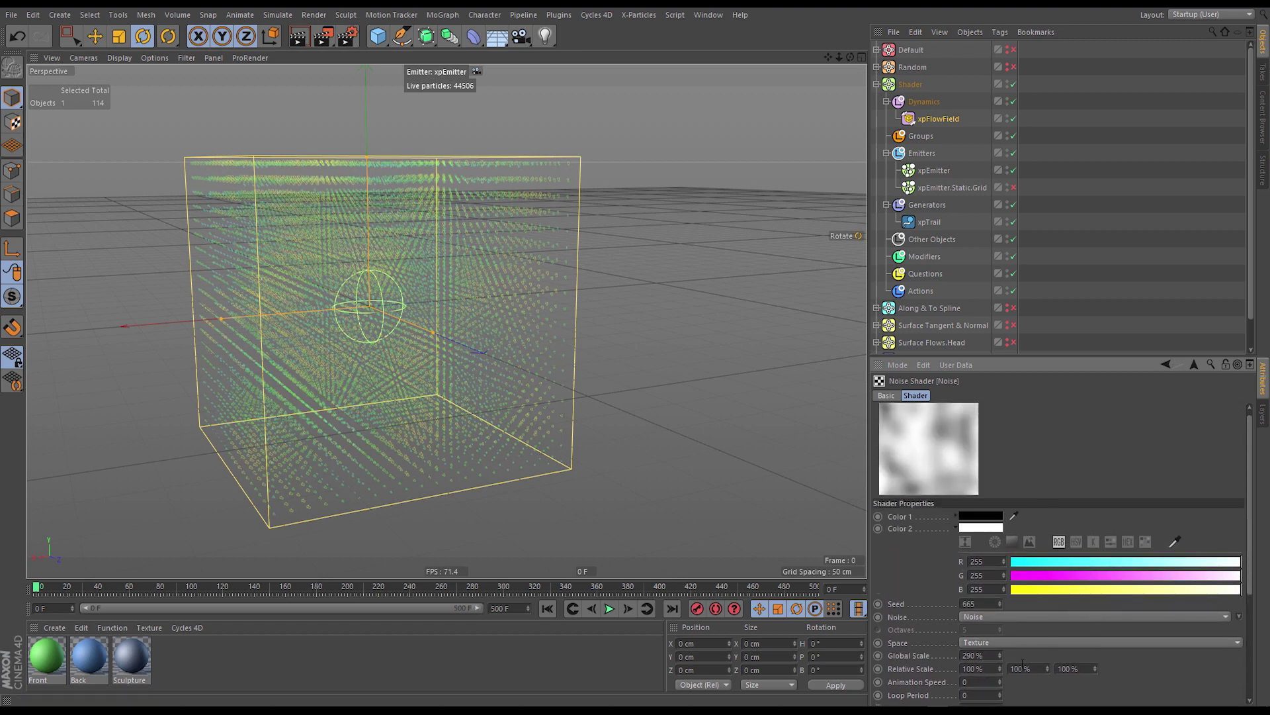
# Set the Noise shader's Animation Speed to 1 and animate its preview.
pyautogui.scroll(-1, 1023, 662)
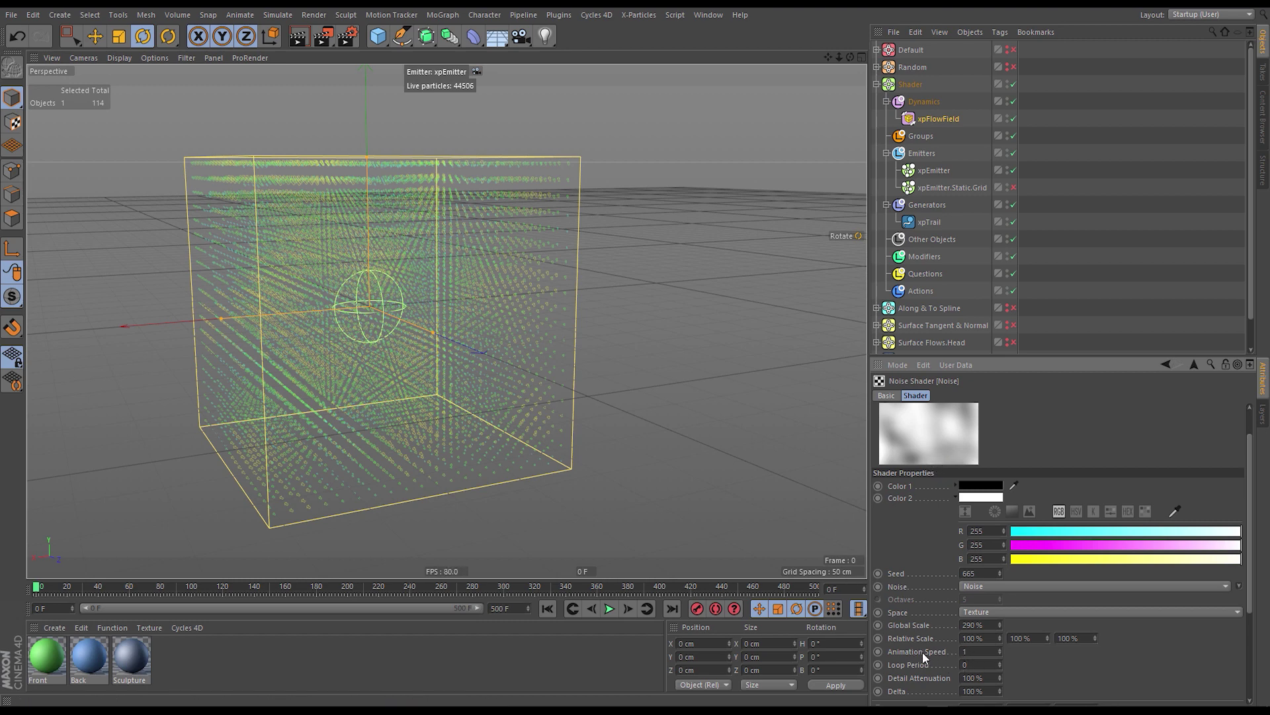
pyautogui.rightClick(926, 425)
pyautogui.click(967, 354)
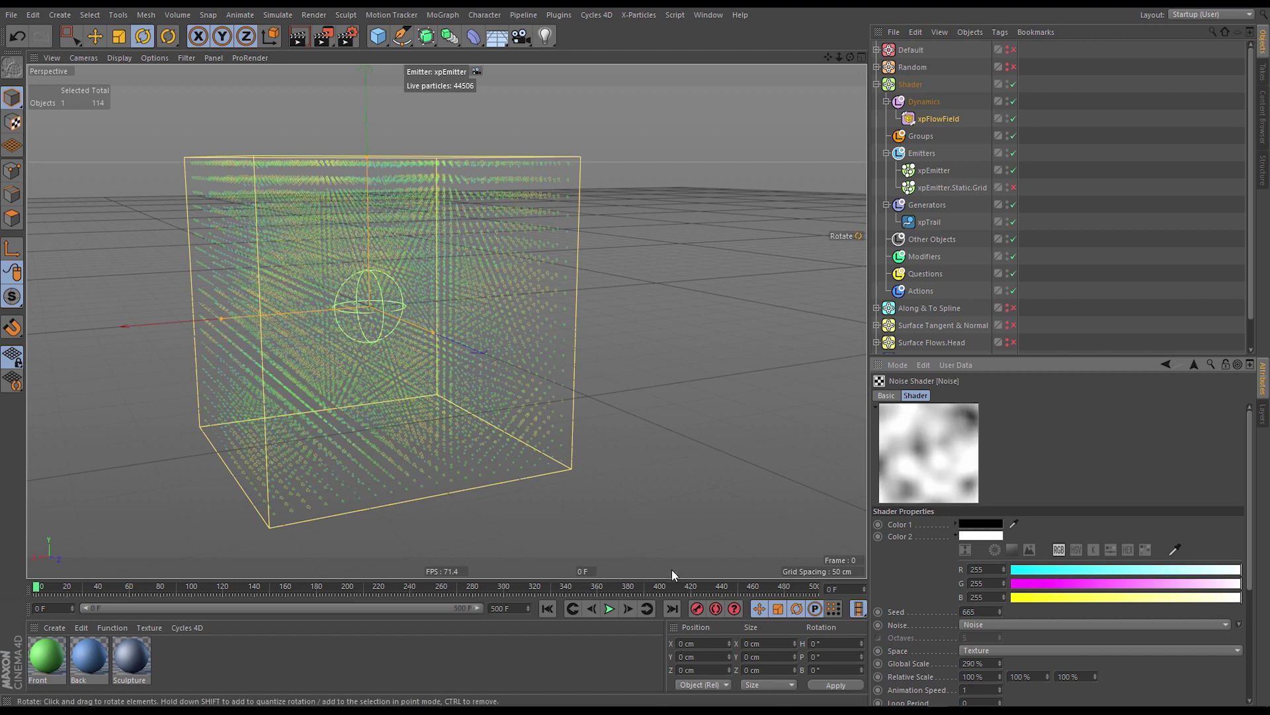
# Turn on Animate Flow for the xpFlowField and play the emission.
pyautogui.click(939, 118)
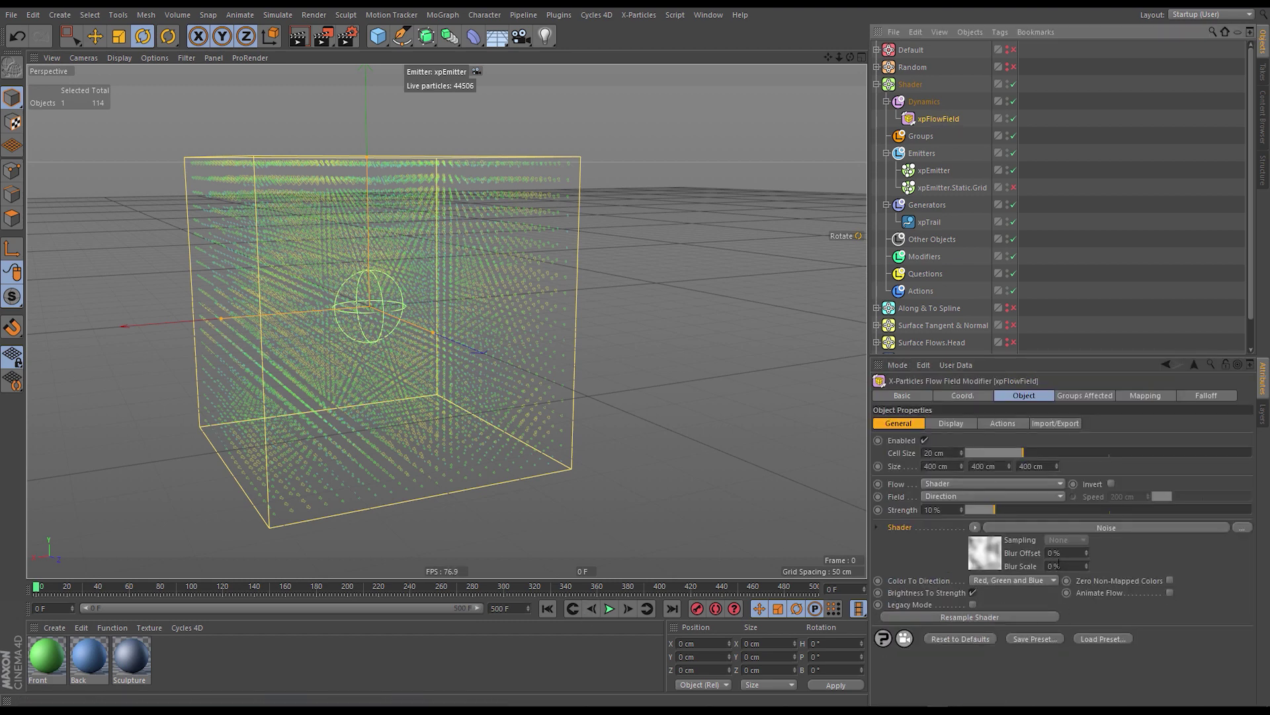
pyautogui.click(1090, 594)
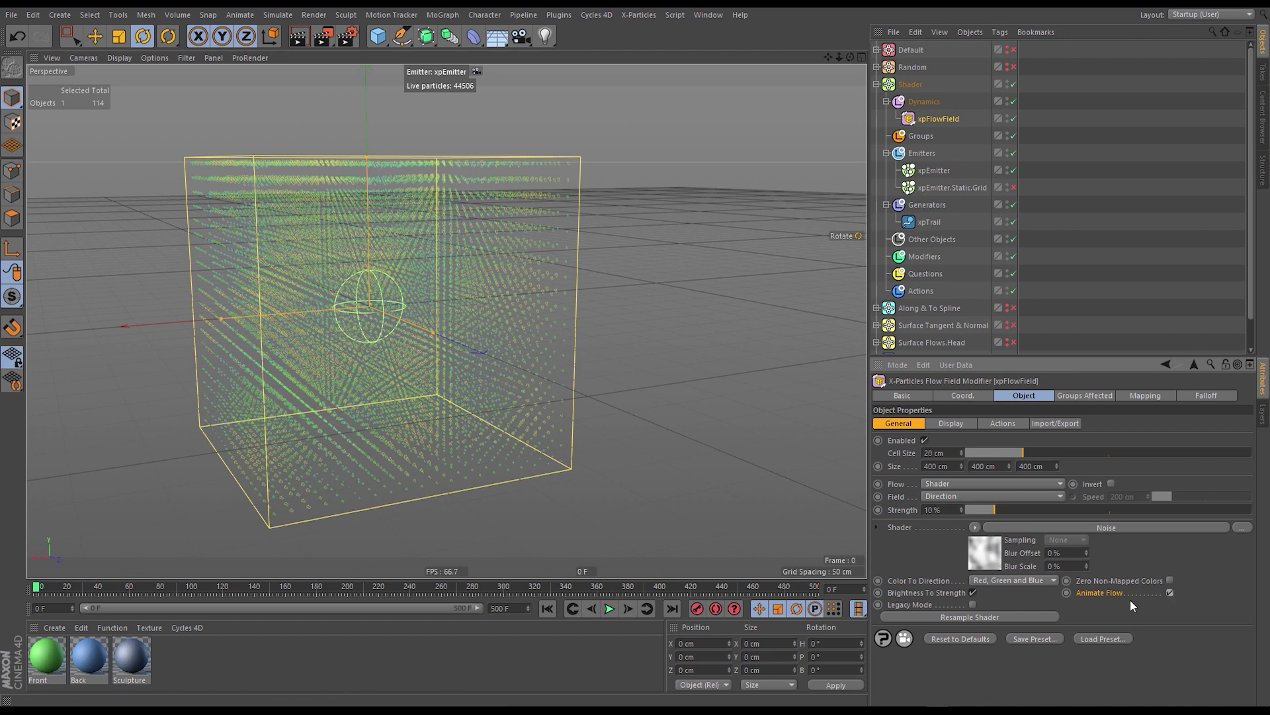
pyautogui.click(609, 608)
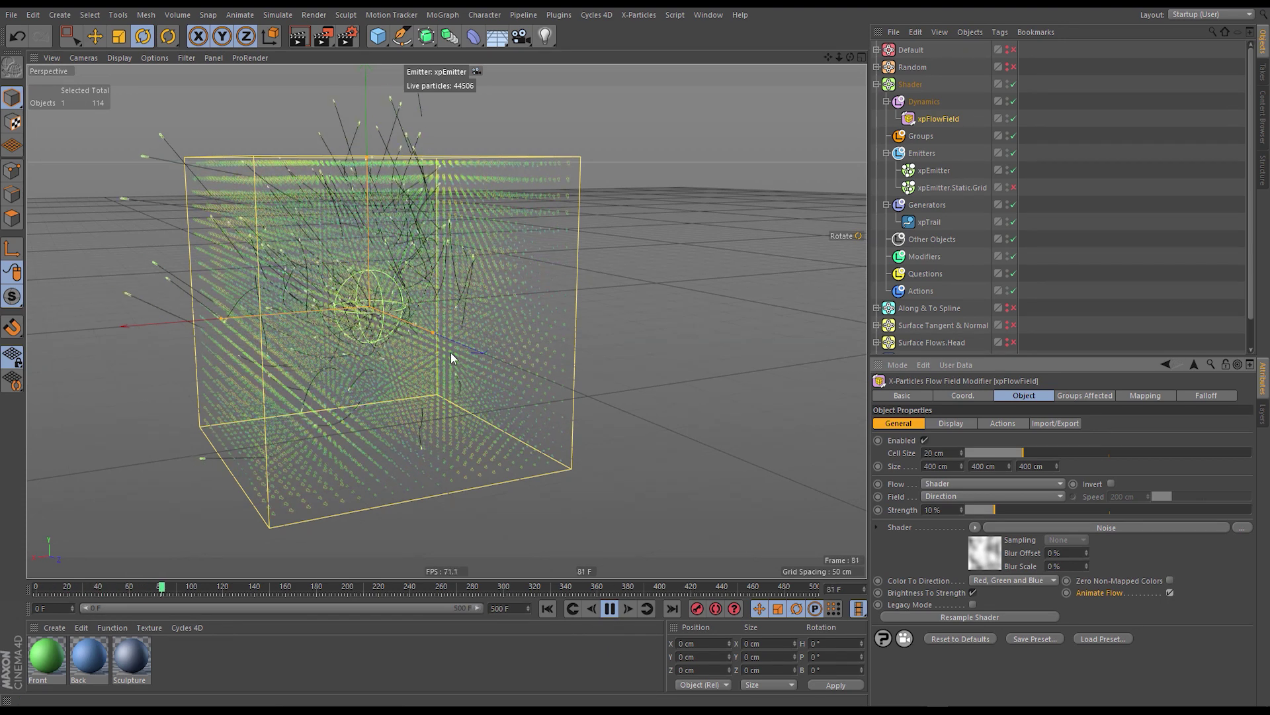
# Disable xpEmitter and the flow field, enable xpEmitter.Static.Grid, and advance one frame from the start.
pyautogui.click(1013, 170)
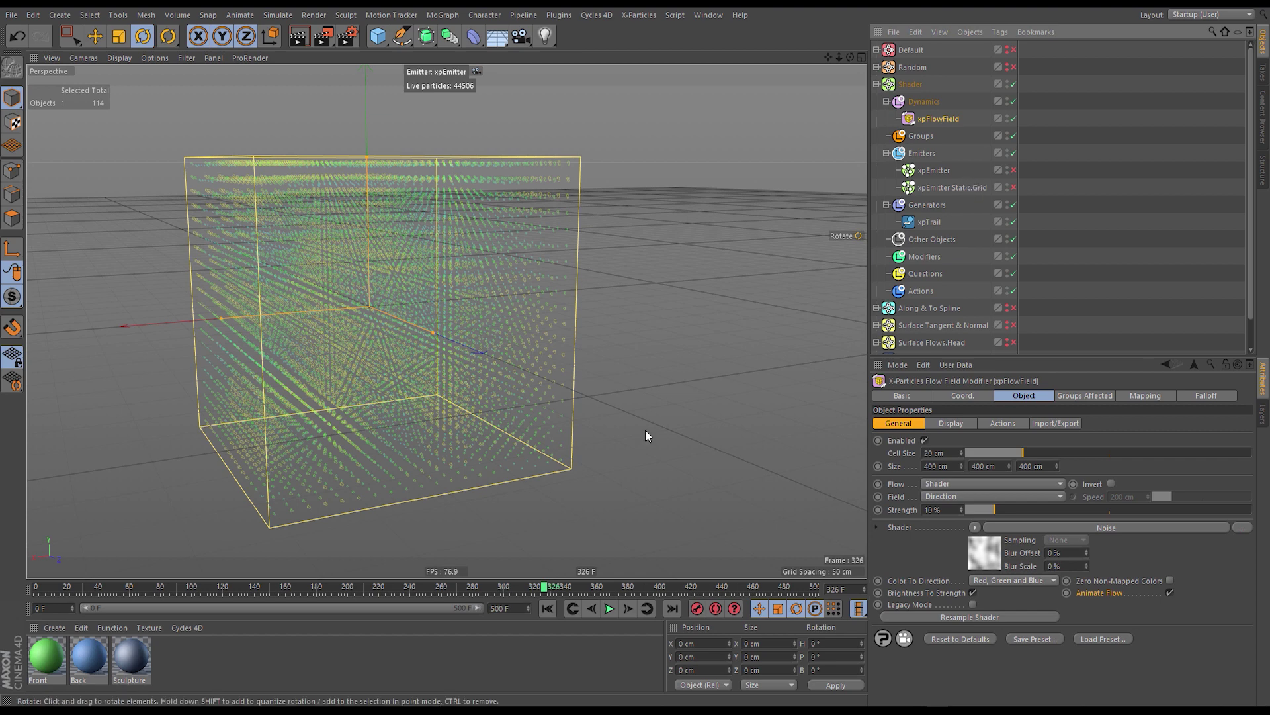
pyautogui.click(547, 608)
pyautogui.click(947, 186)
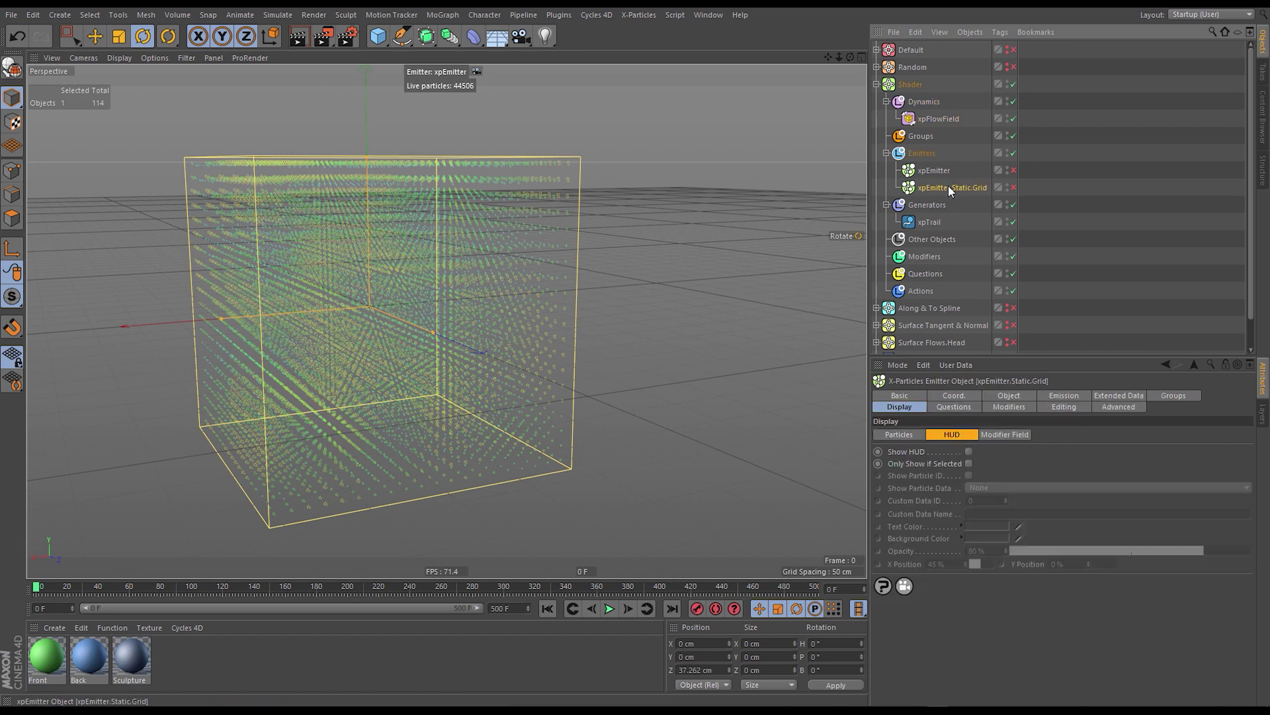
pyautogui.click(1012, 187)
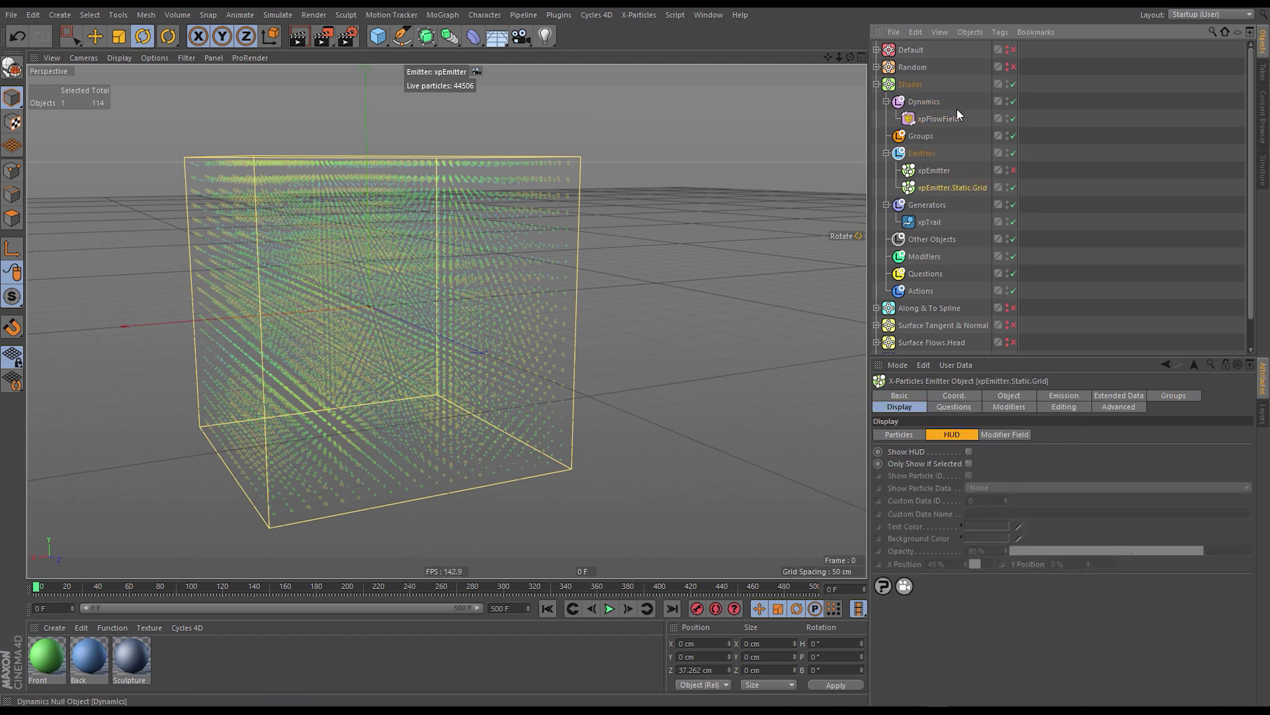
pyautogui.click(1013, 118)
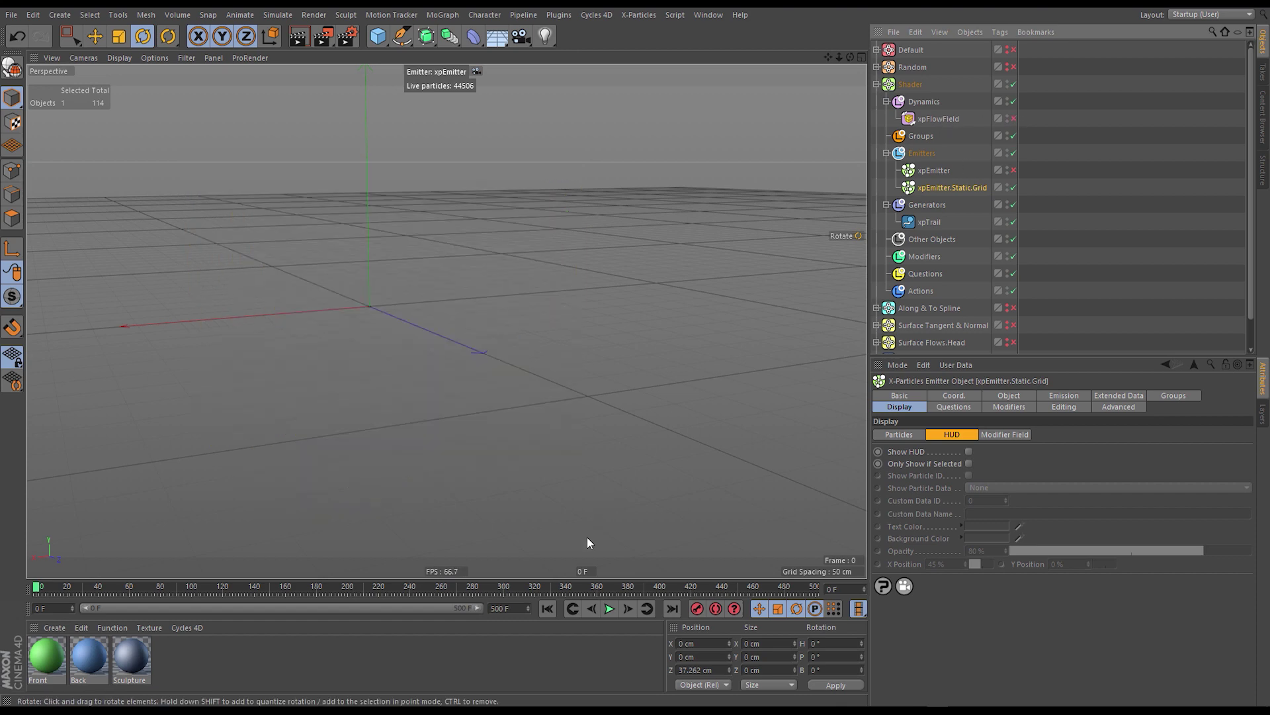
pyautogui.click(622, 609)
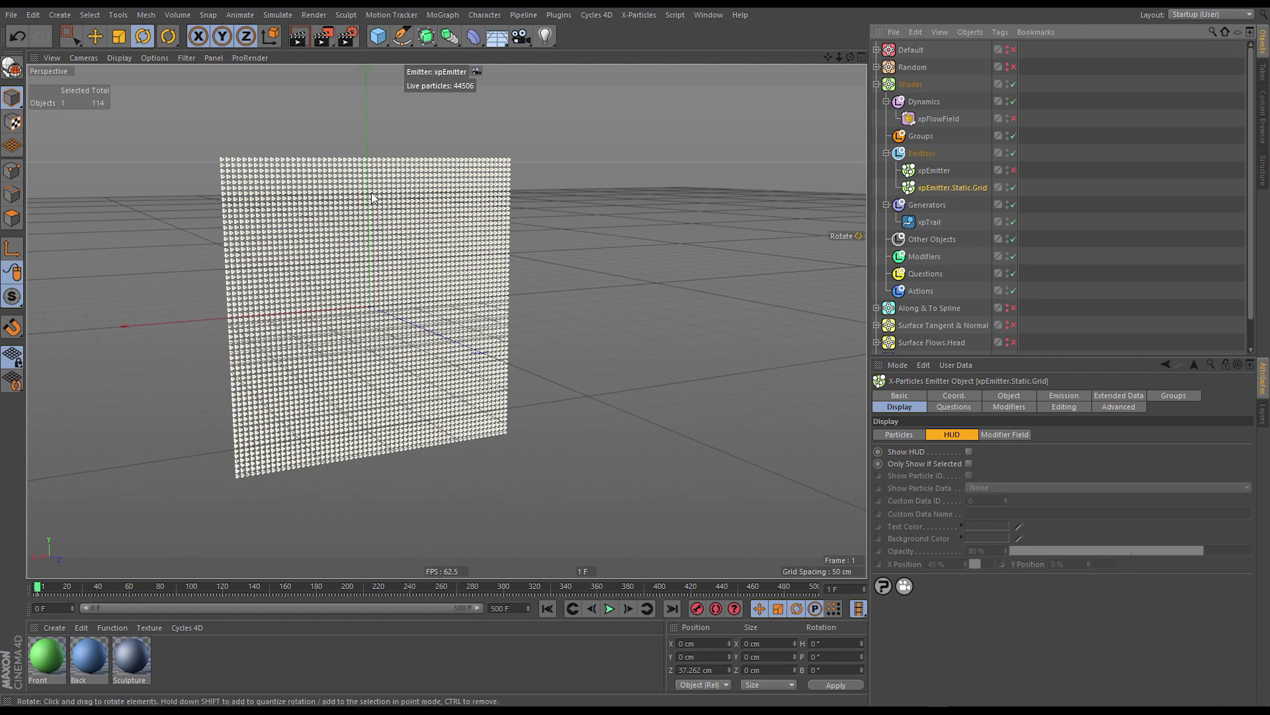
# Examine the static grid emitter's particles, 3D grid object settings, emission settings and direction-based gradient display.
pyautogui.keyDown('alt'); pyautogui.moveTo(272, 165); pyautogui.dragTo(988, 378, button='right'); pyautogui.keyUp('alt')
pyautogui.click(1010, 395)
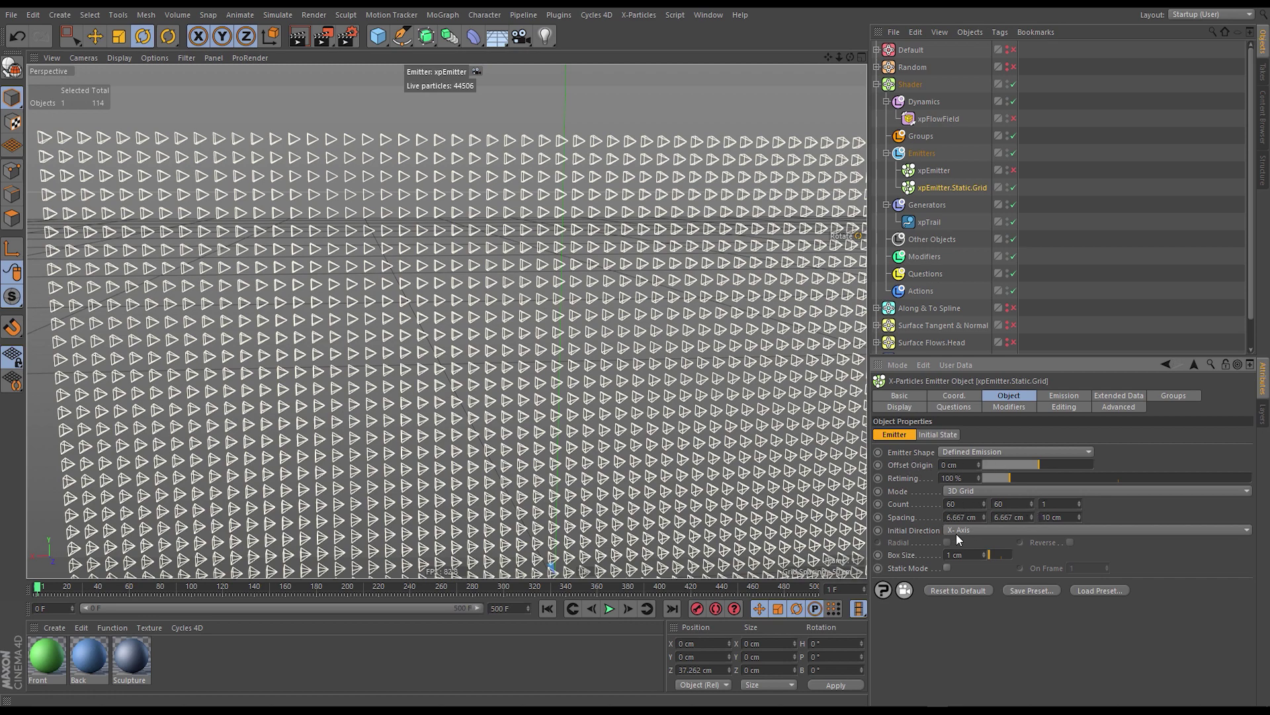
pyautogui.scroll(-10, 548, 250)
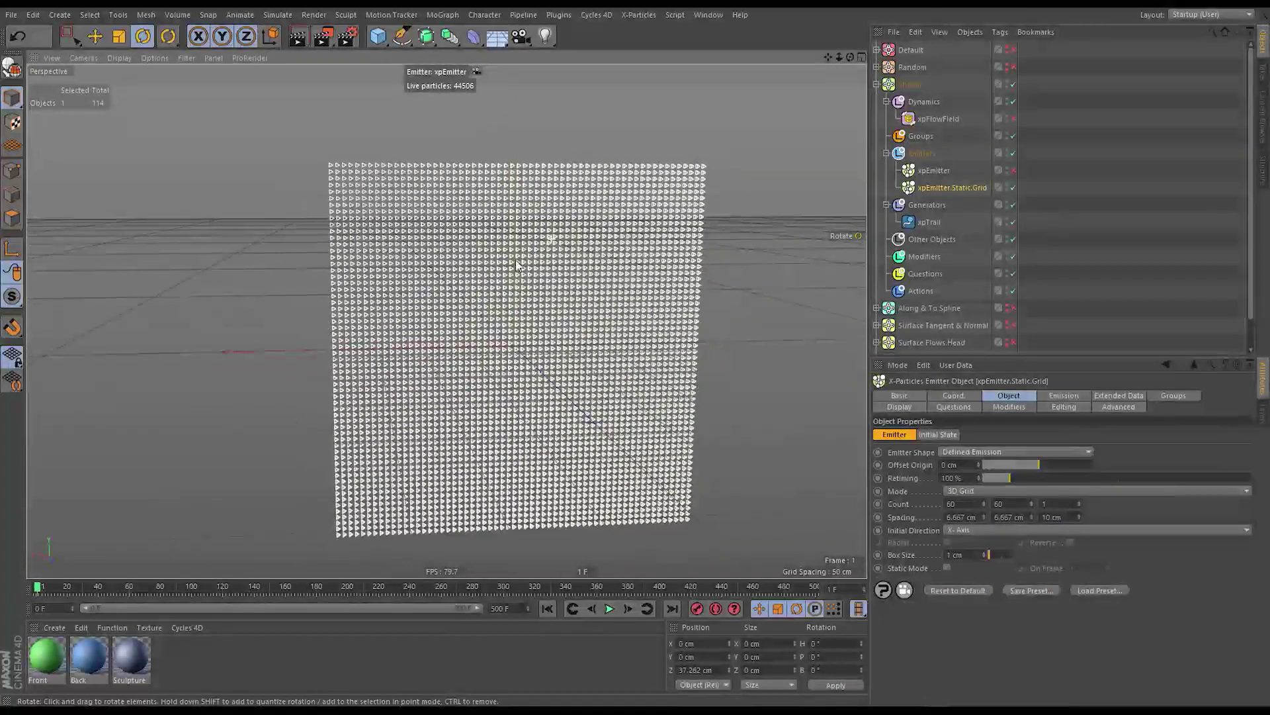
pyautogui.keyDown('alt'); pyautogui.moveTo(515, 260); pyautogui.dragTo(649, 294); pyautogui.keyUp('alt')
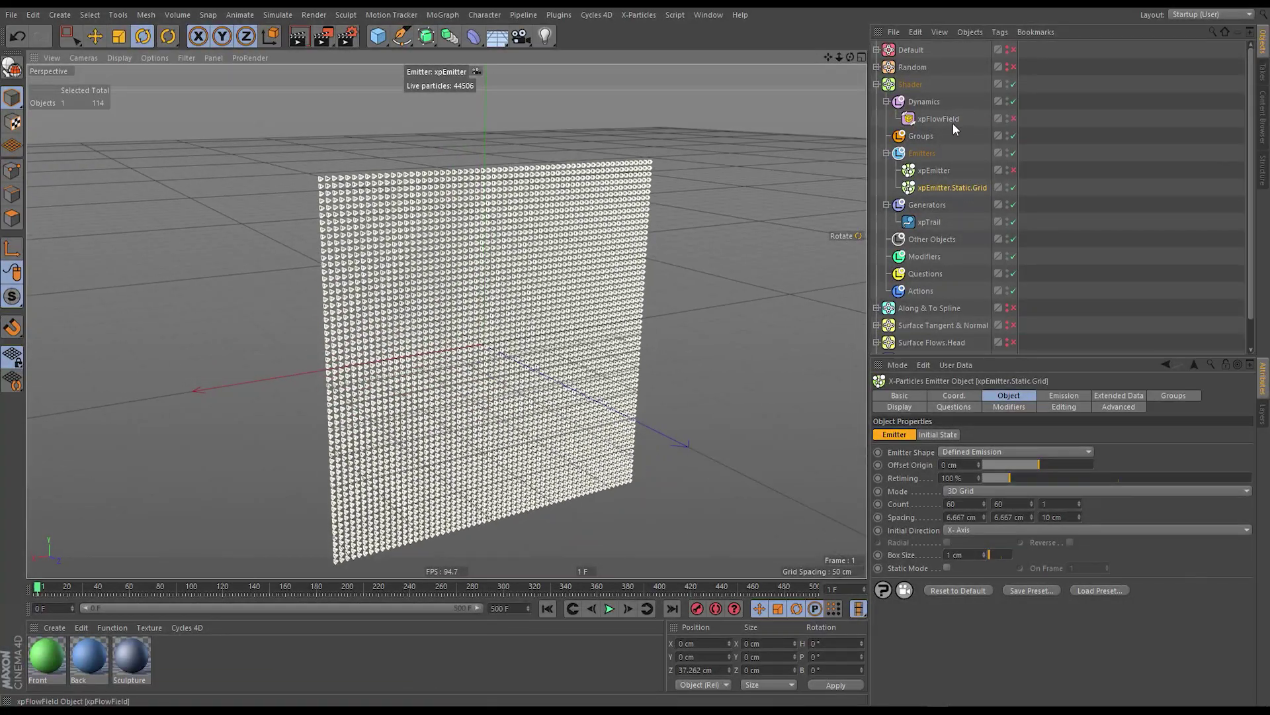
pyautogui.click(1064, 396)
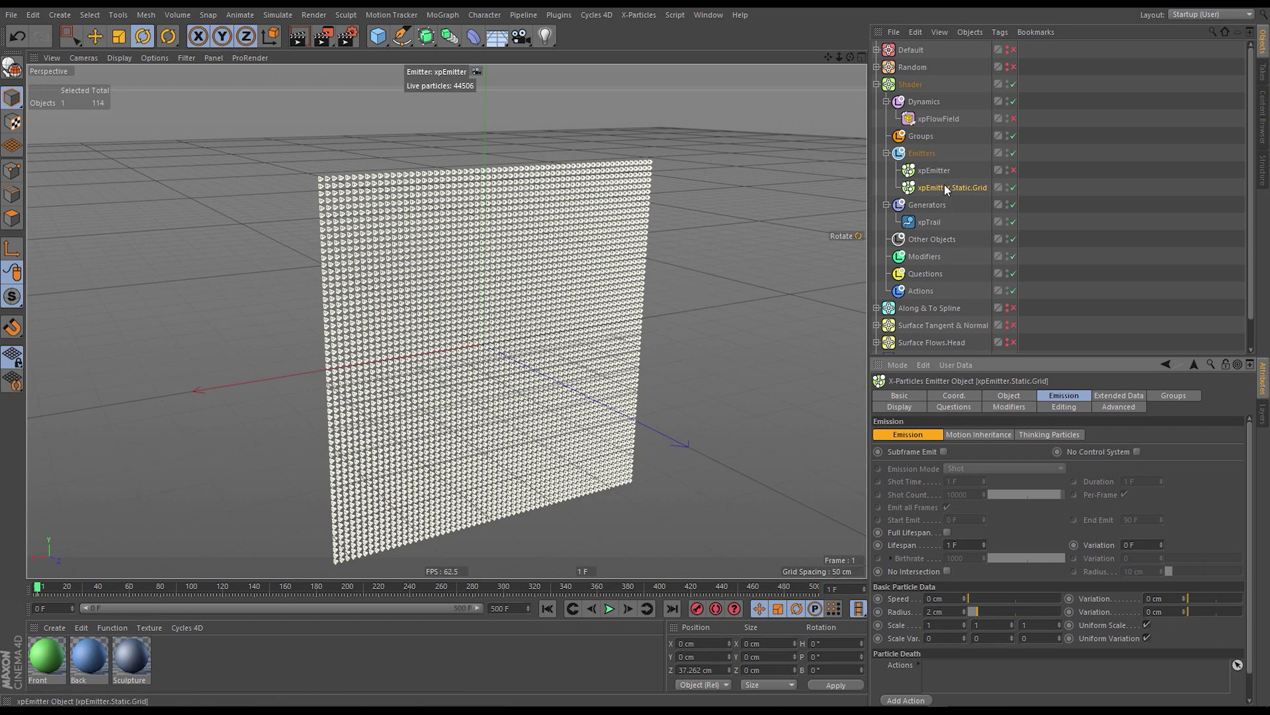
pyautogui.click(938, 117)
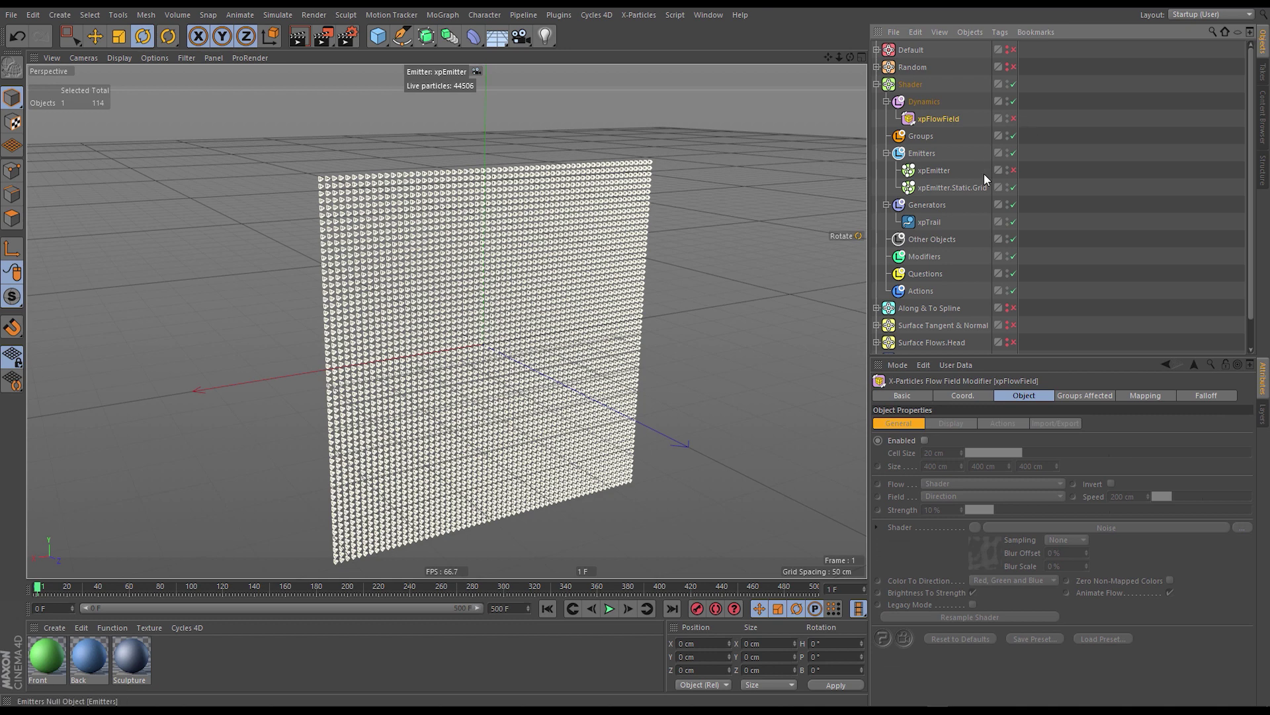
pyautogui.click(967, 187)
pyautogui.click(900, 407)
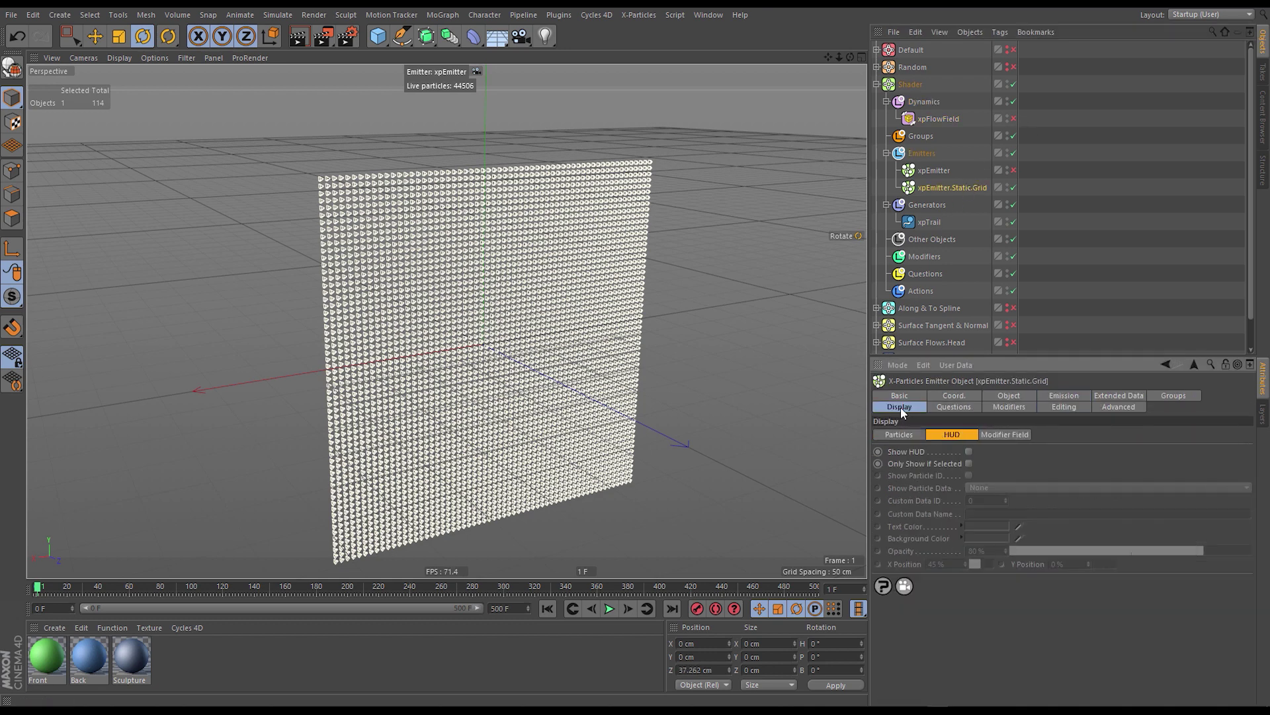
pyautogui.click(910, 434)
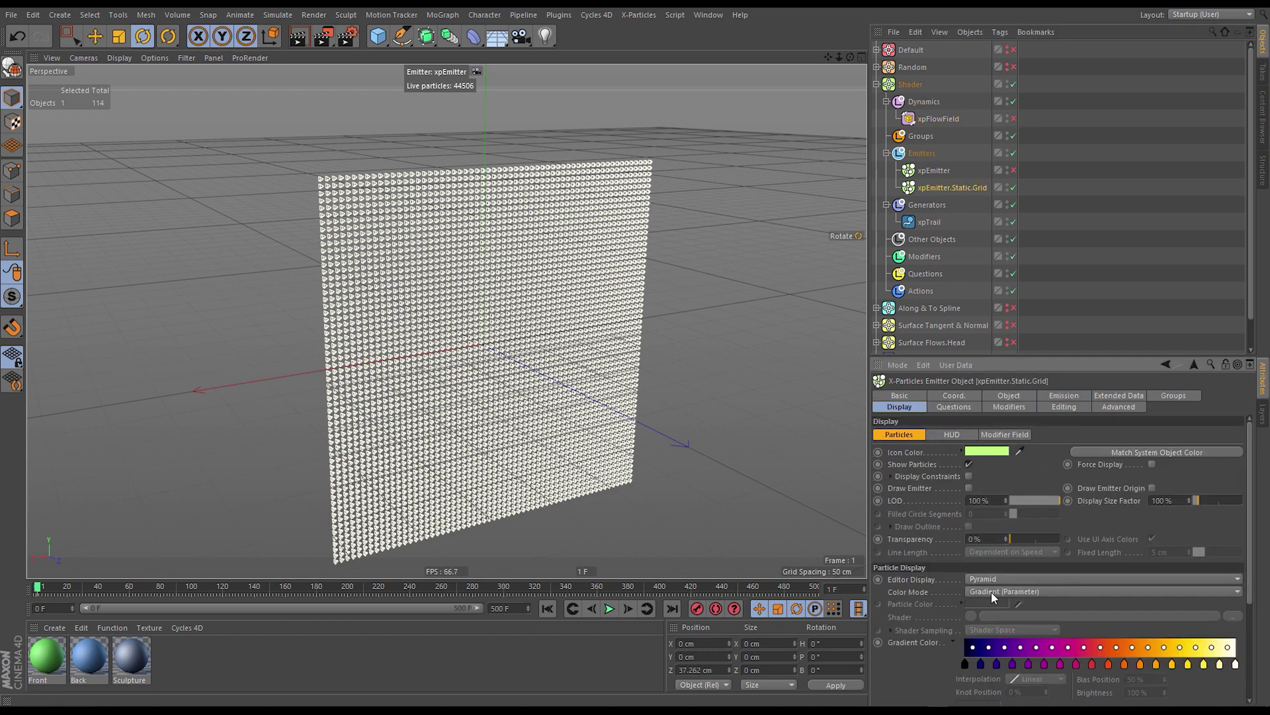
pyautogui.scroll(-5, 929, 662)
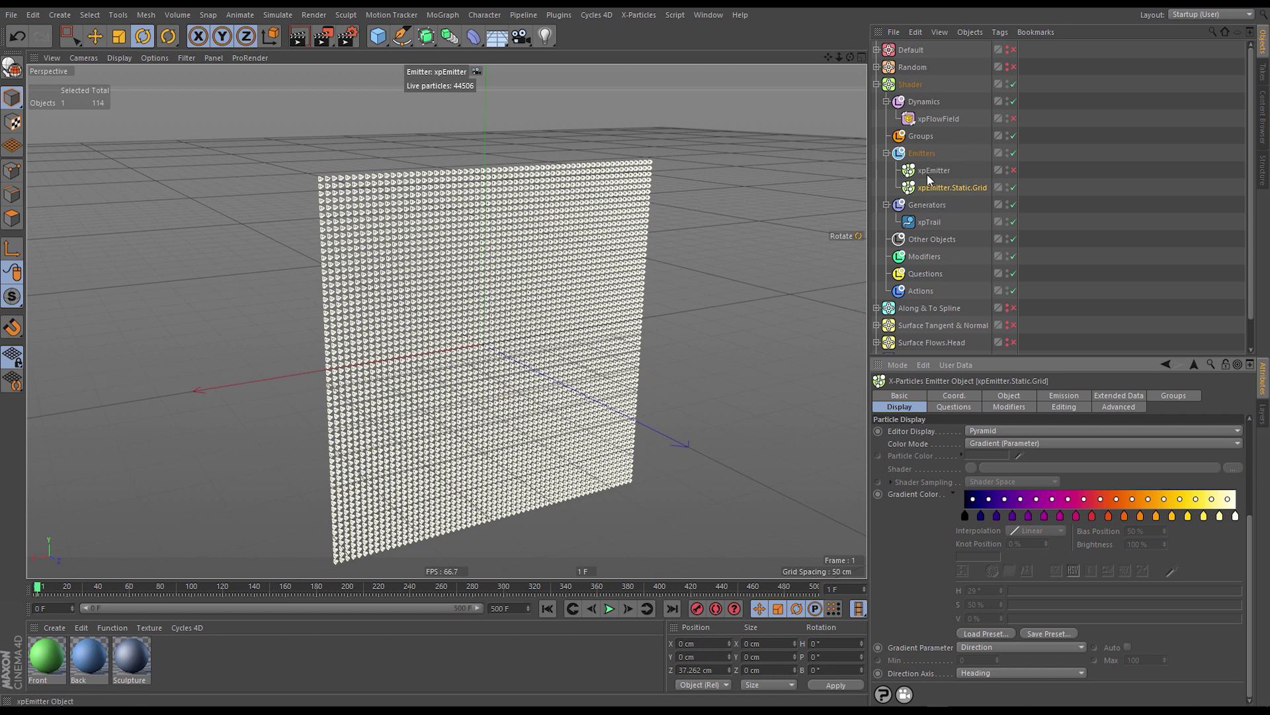
# Re-enable the xpFlowField, hide its vectors, and play the animation from the start.
pyautogui.click(944, 116)
pyautogui.click(1012, 119)
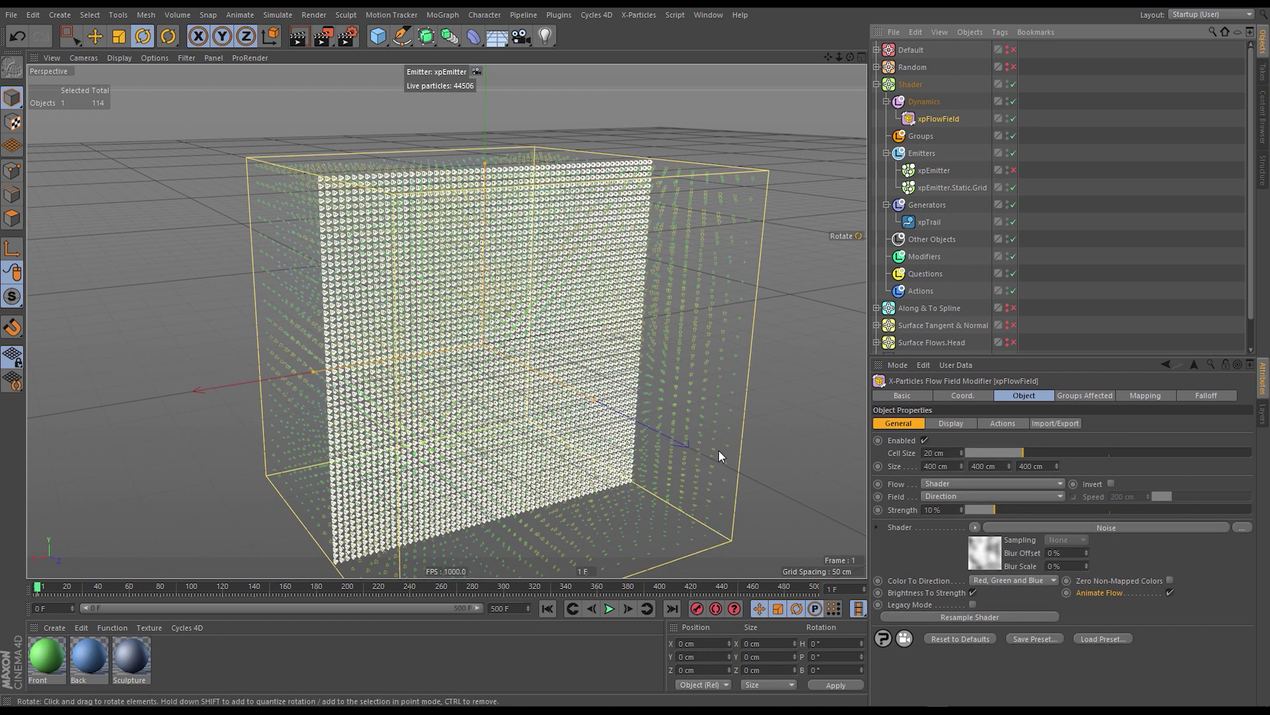
pyautogui.click(950, 423)
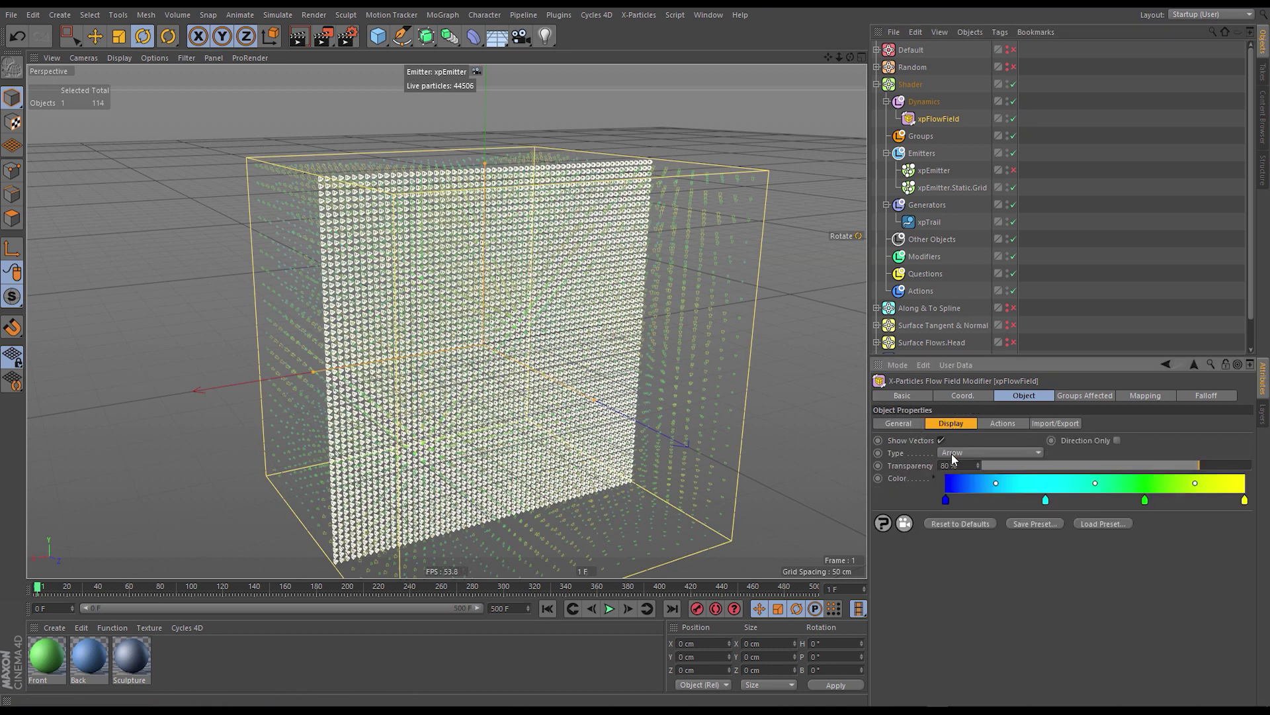
pyautogui.click(941, 440)
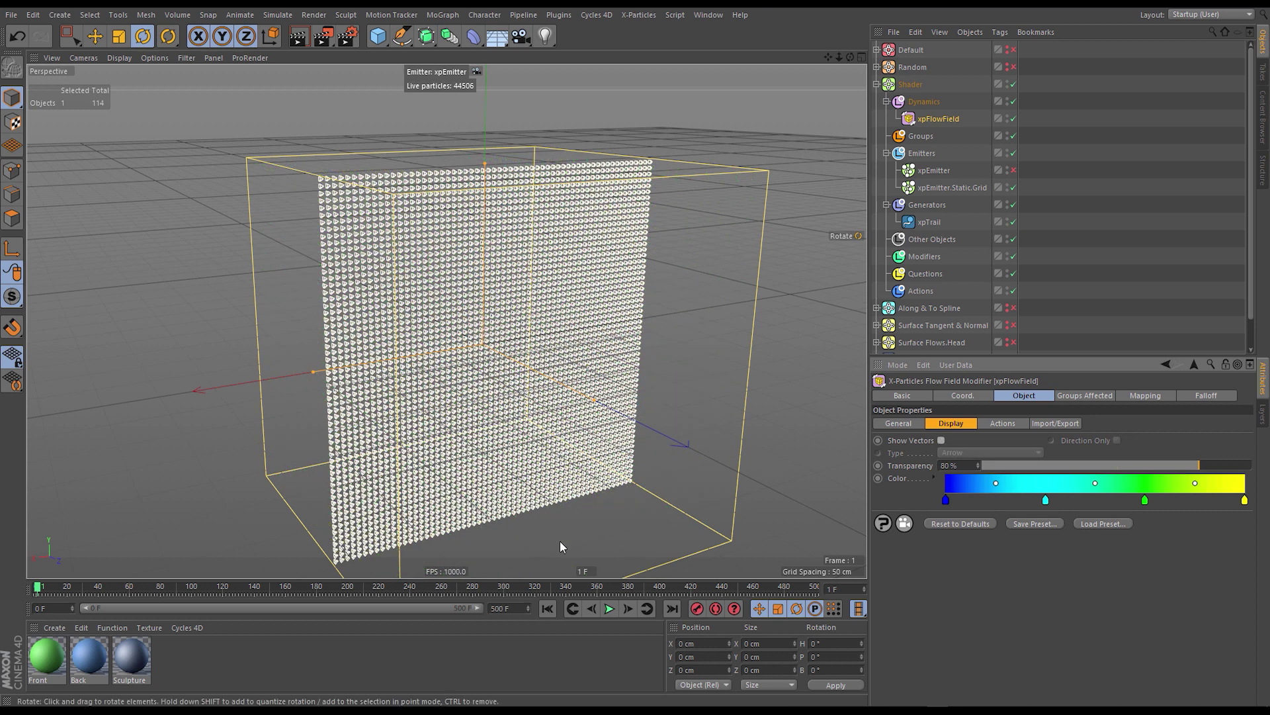
pyautogui.click(549, 609)
pyautogui.click(609, 610)
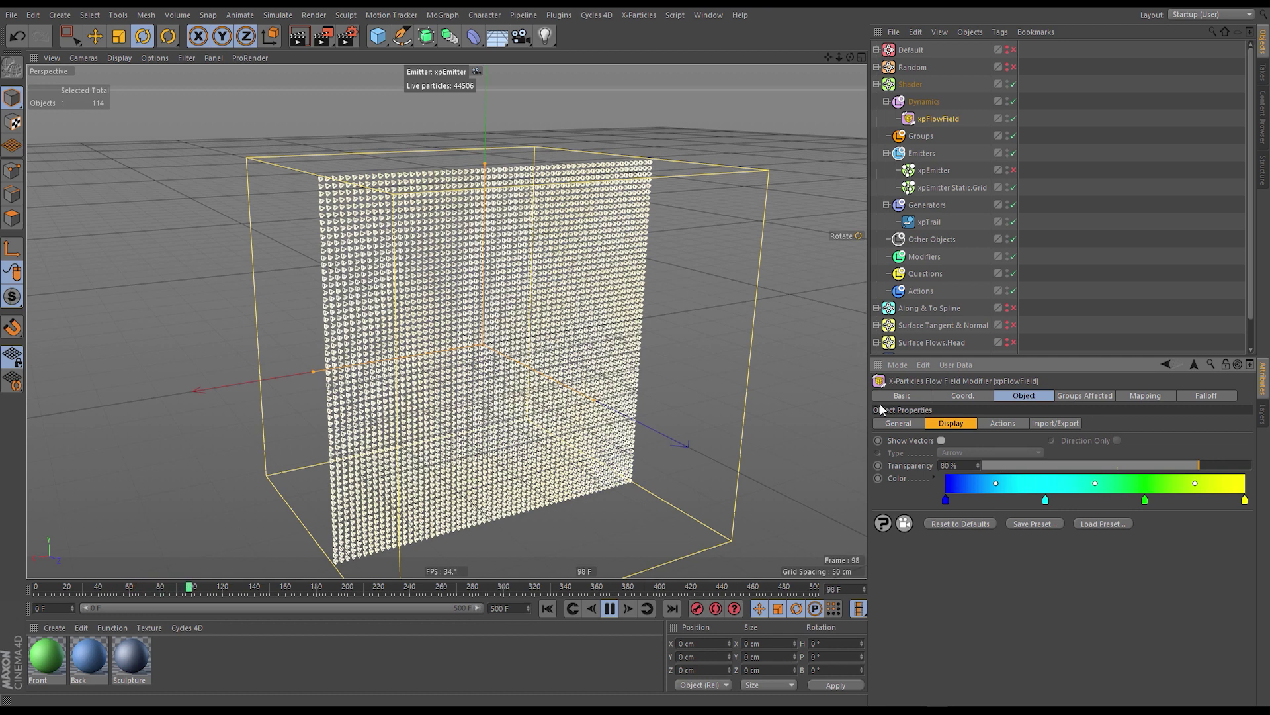
# Set the flow field's Strength to 100 % and its Cell Size to 10 cm during playback.
pyautogui.click(900, 422)
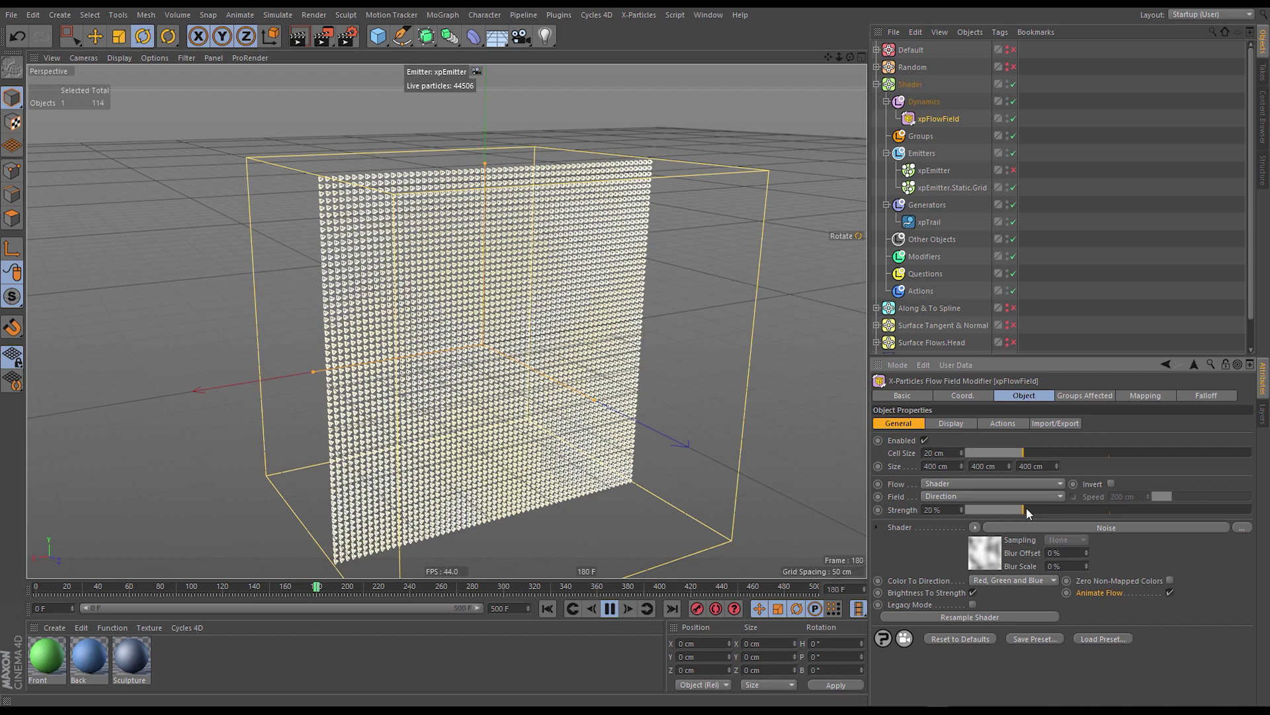
pyautogui.moveTo(1026, 509); pyautogui.dragTo(1260, 517)
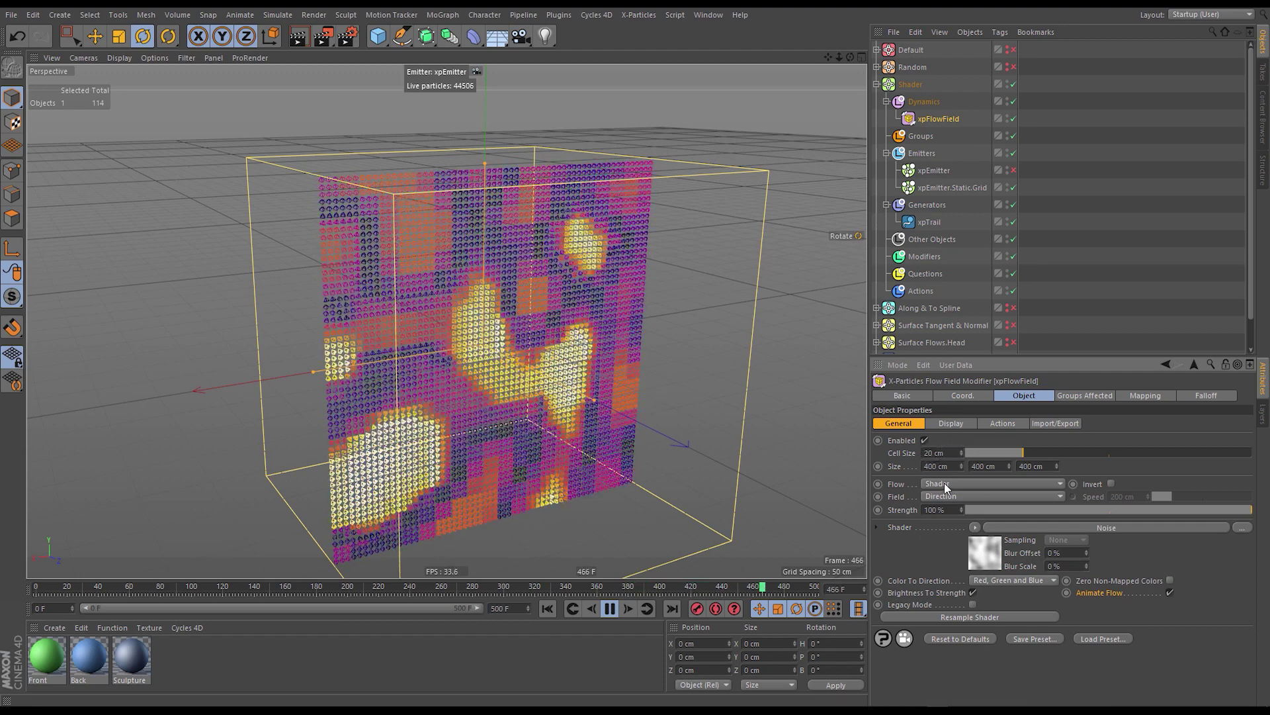
pyautogui.moveTo(1023, 453); pyautogui.dragTo(994, 453)
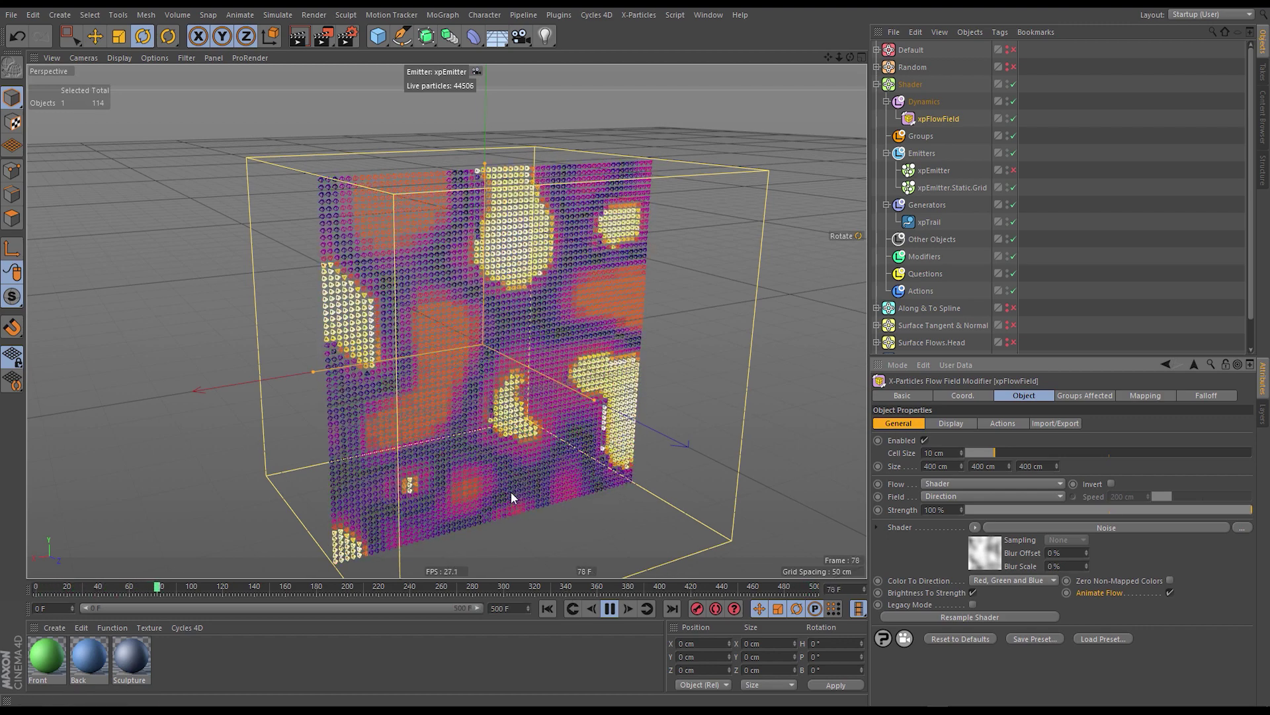
pyautogui.keyDown('alt'); pyautogui.moveTo(589, 239); pyautogui.dragTo(559, 298); pyautogui.keyUp('alt')
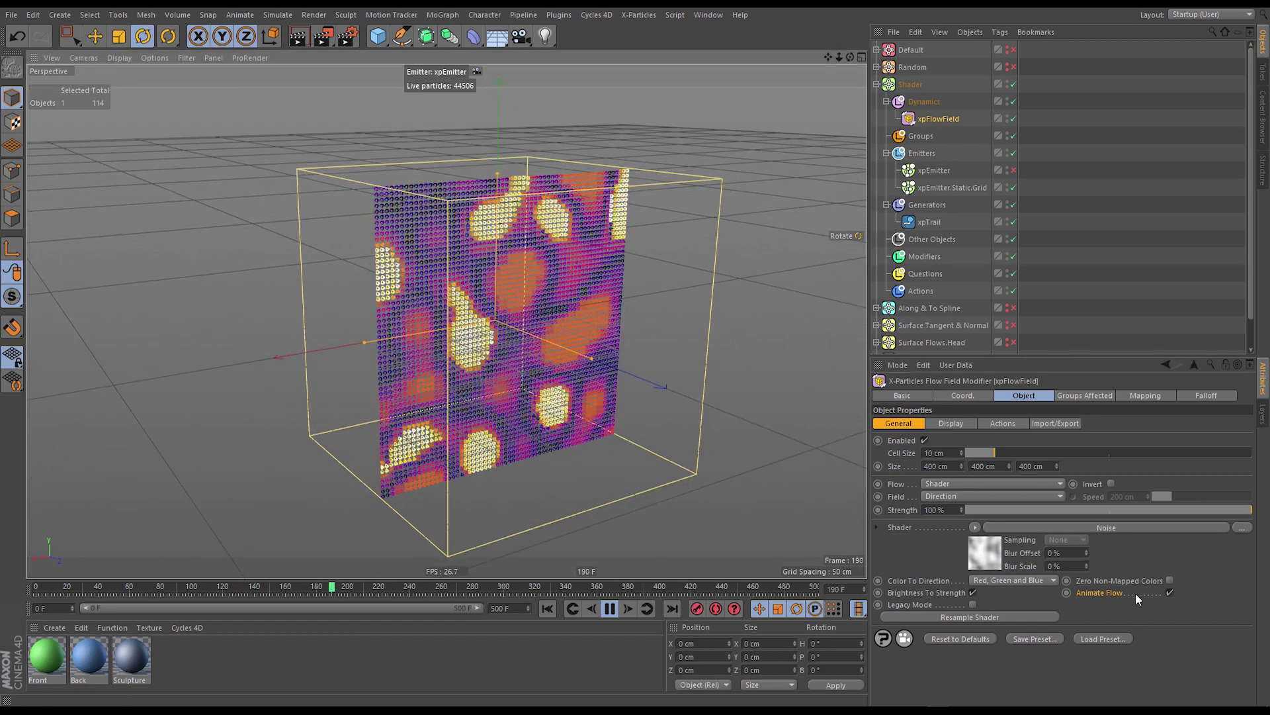
# Turn off Animate Flow and move xpEmitter.Static.Grid along the Z axis to about 82 cm.
pyautogui.click(1170, 592)
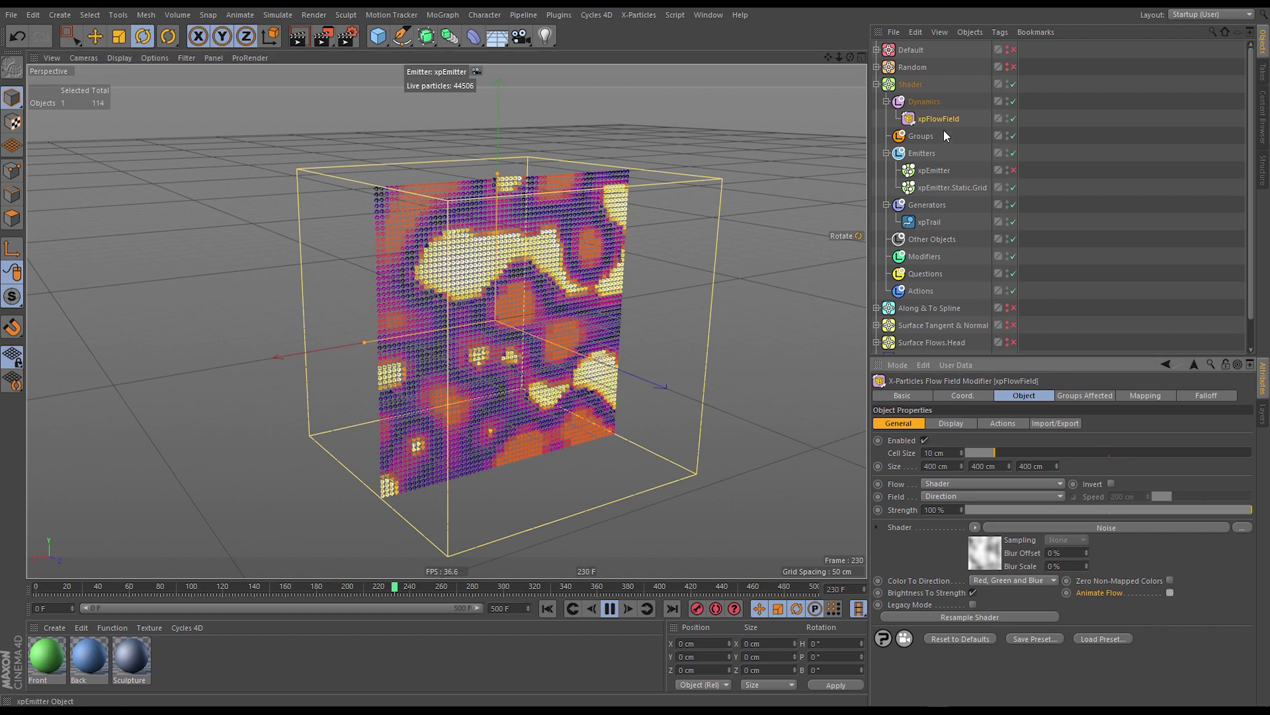
pyautogui.click(946, 187)
pyautogui.press('e')
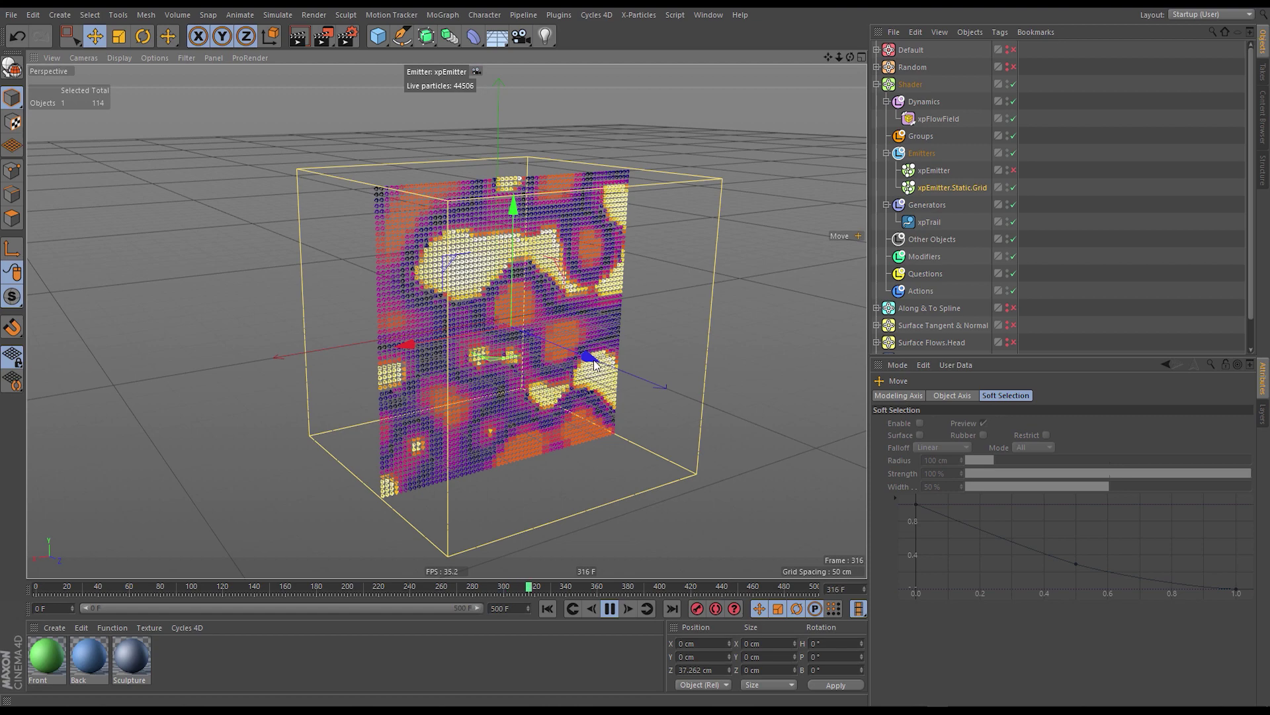
pyautogui.moveTo(593, 362); pyautogui.dragTo(568, 439)
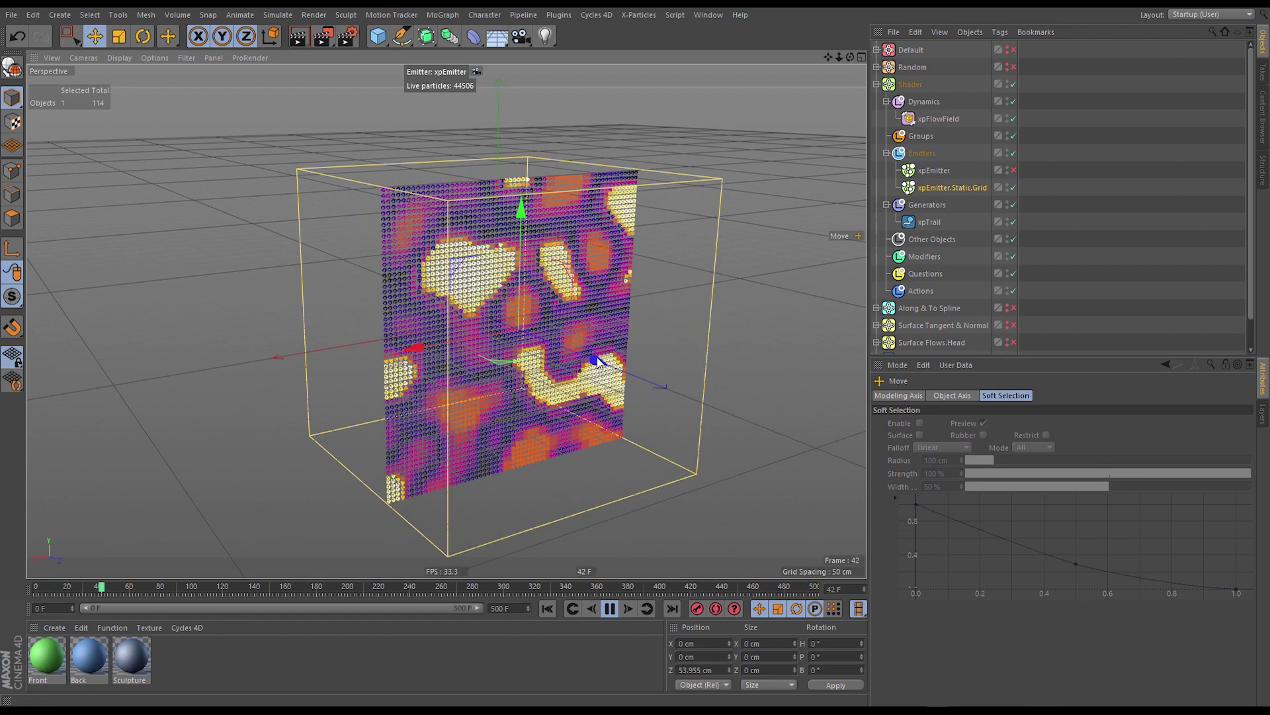
pyautogui.moveTo(597, 361)
pyautogui.mouseDown()
pyautogui.moveTo(578, 343)
pyautogui.moveTo(513, 340)
pyautogui.moveTo(605, 384)
pyautogui.mouseUp()
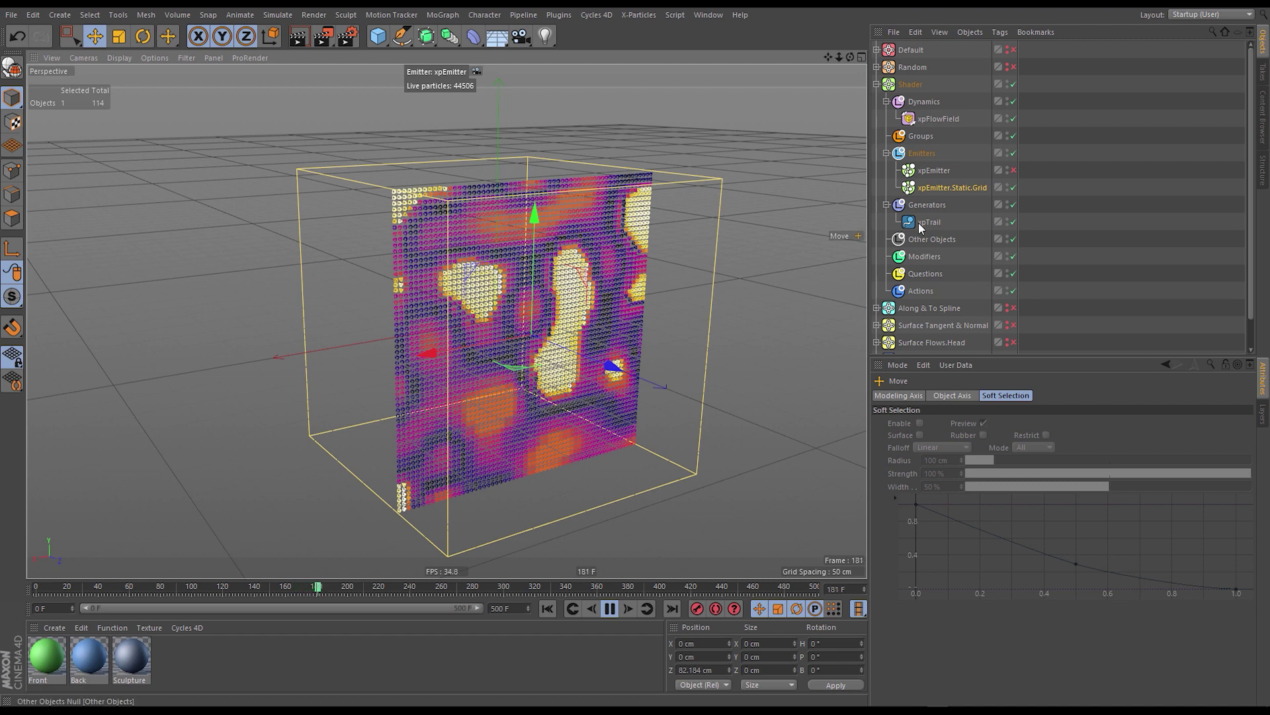
# Show the flow field's vectors again and return to its general settings.
pyautogui.click(945, 118)
pyautogui.click(945, 424)
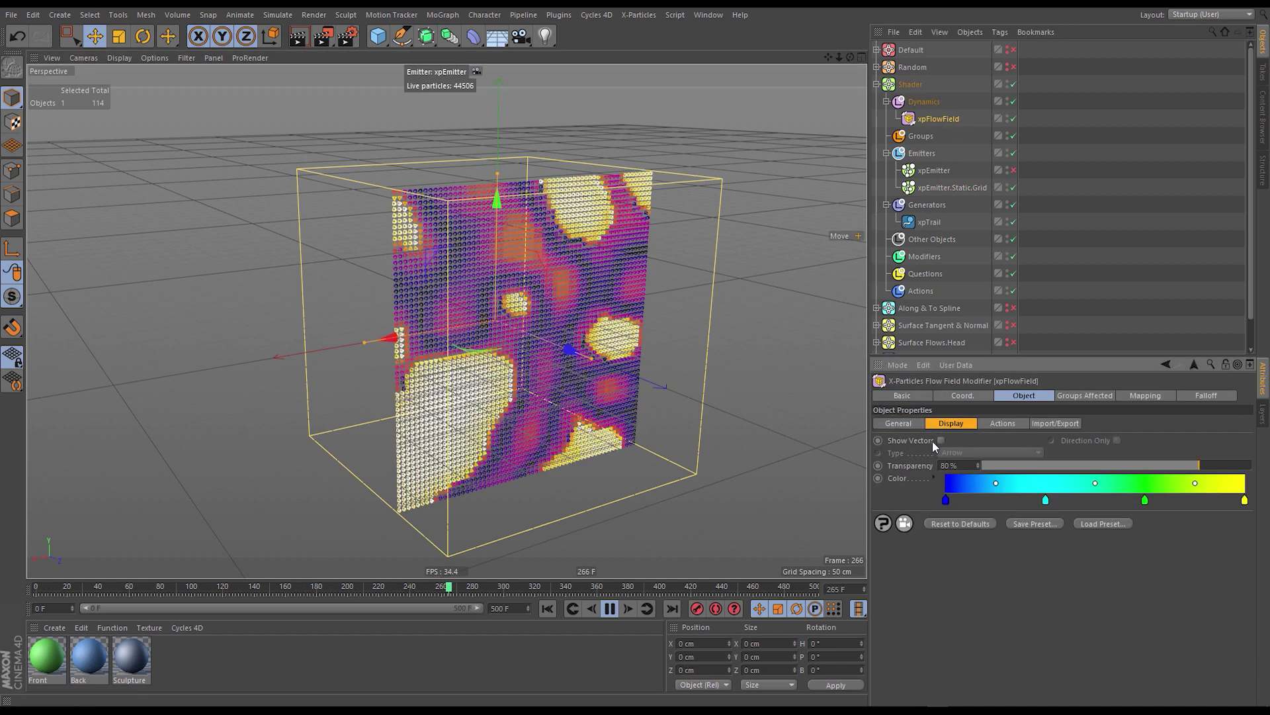
pyautogui.click(902, 422)
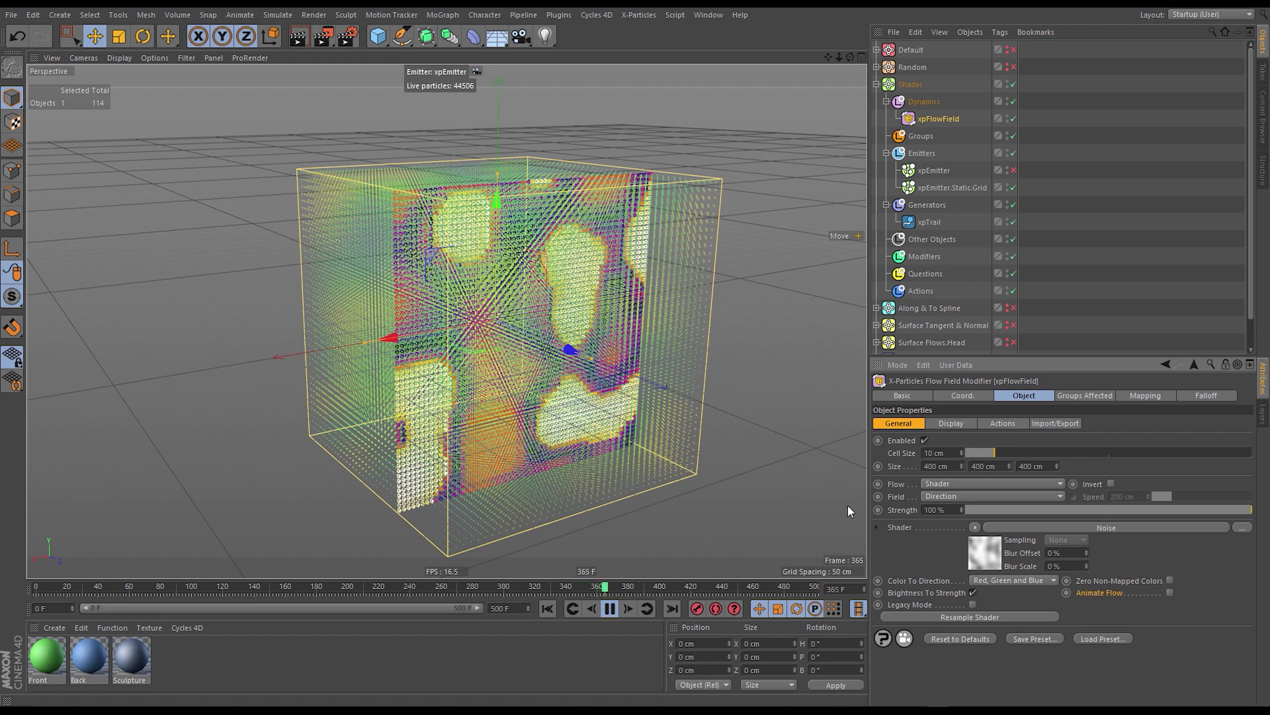
# Stop playback and set the third Relative Scale value of the Noise shader to 1000000 %.
pyautogui.click(984, 547)
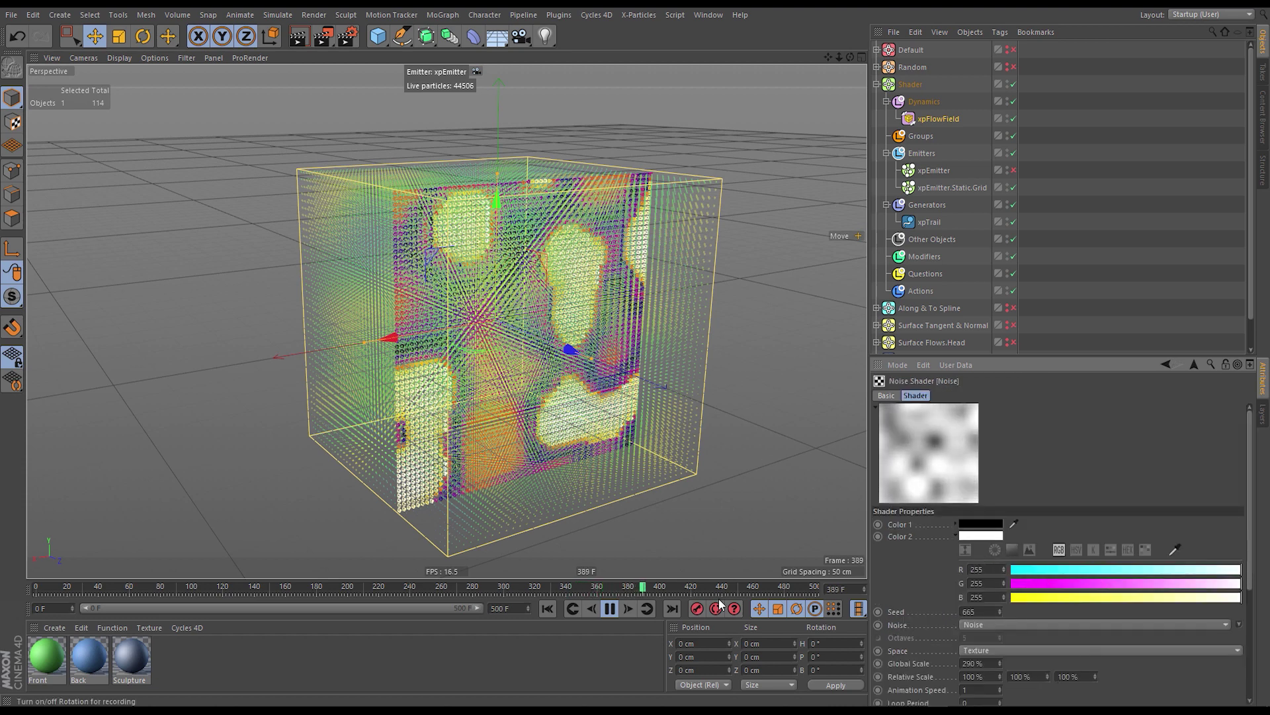
pyautogui.click(612, 609)
pyautogui.click(1066, 676)
pyautogui.write('0000')
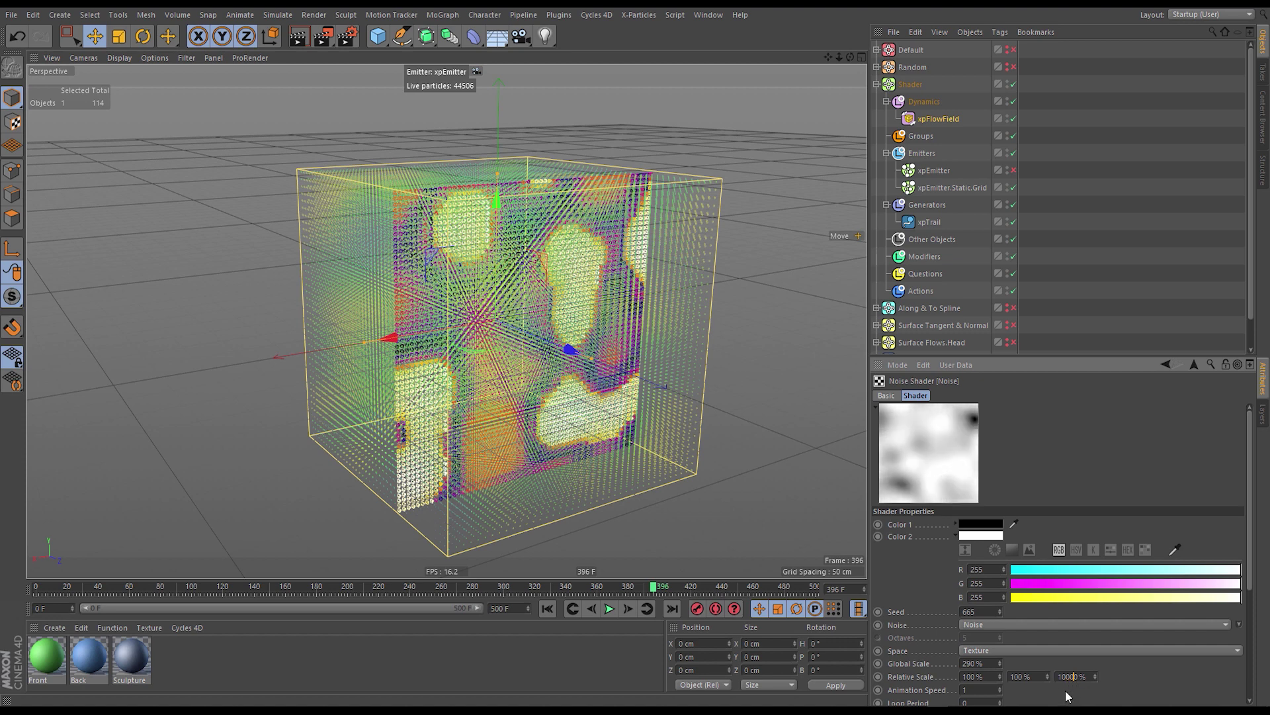
pyautogui.press('Return')
pyautogui.scroll(-3, 1132, 673)
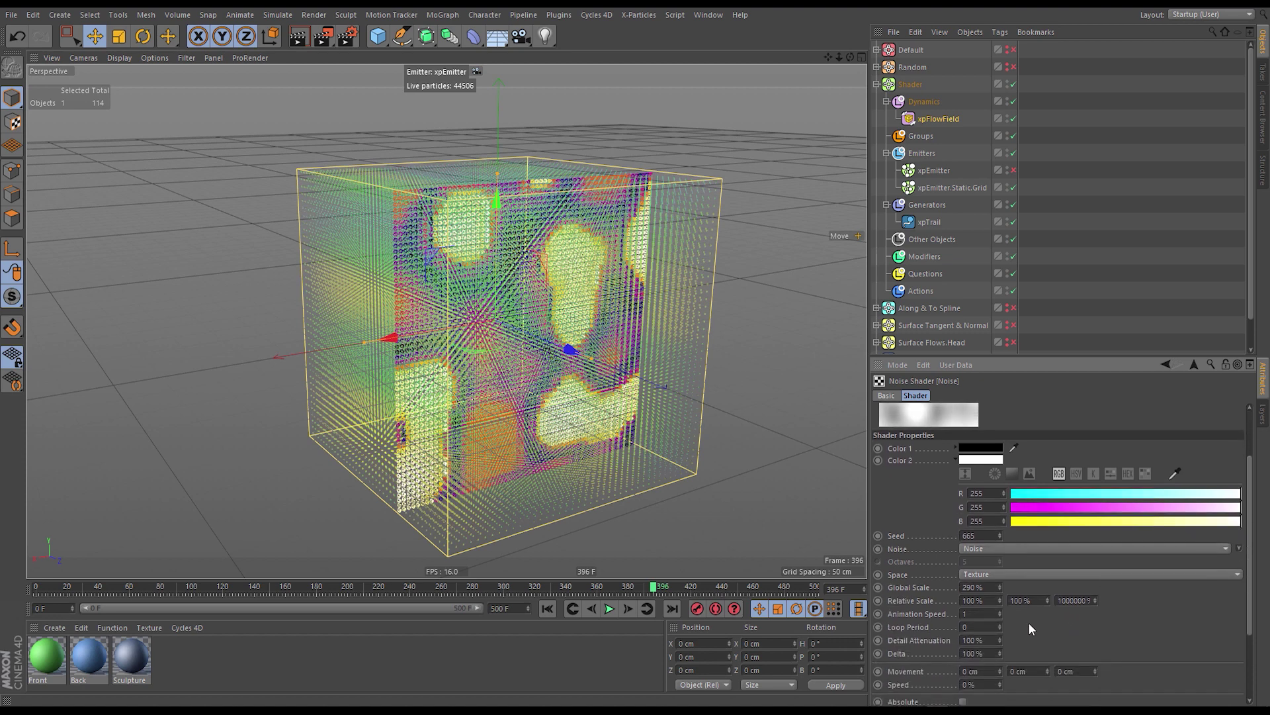
# Set the Noise shader's Animation Speed to 0 and rewind the animation to frame 0.
pyautogui.click(978, 613)
pyautogui.write('0')
pyautogui.press('Return')
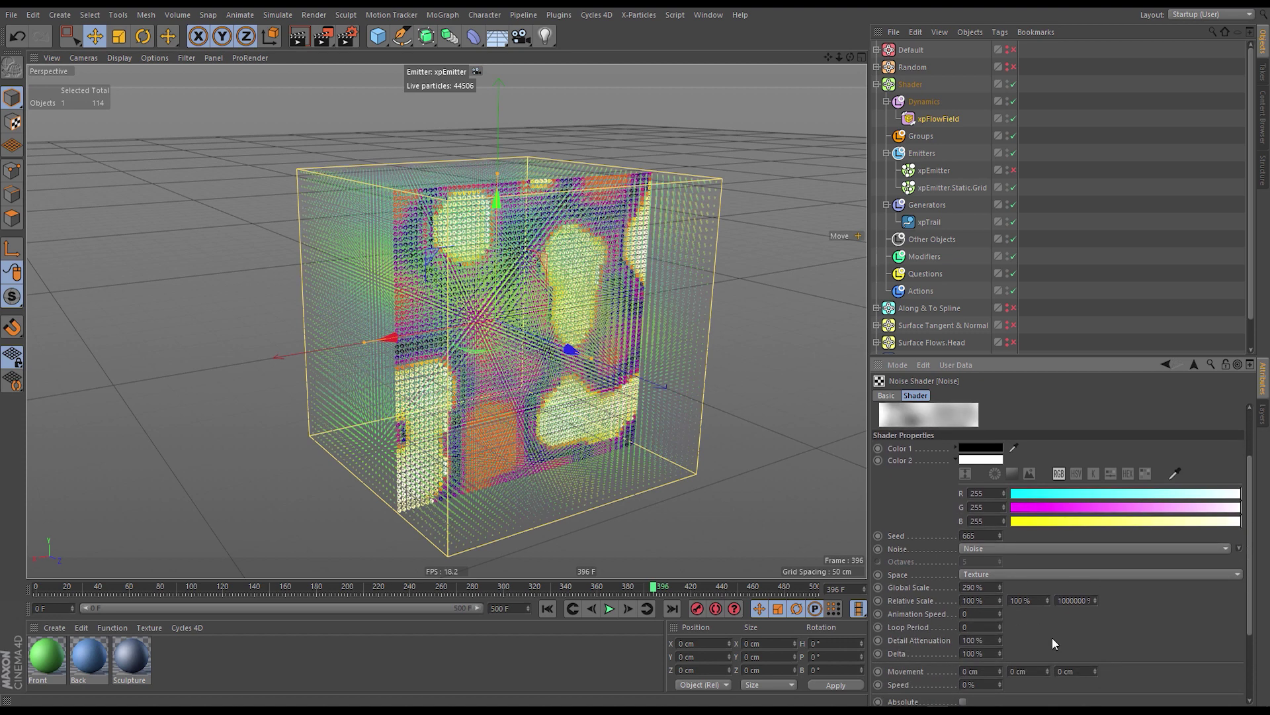
pyautogui.scroll(-3, 1051, 634)
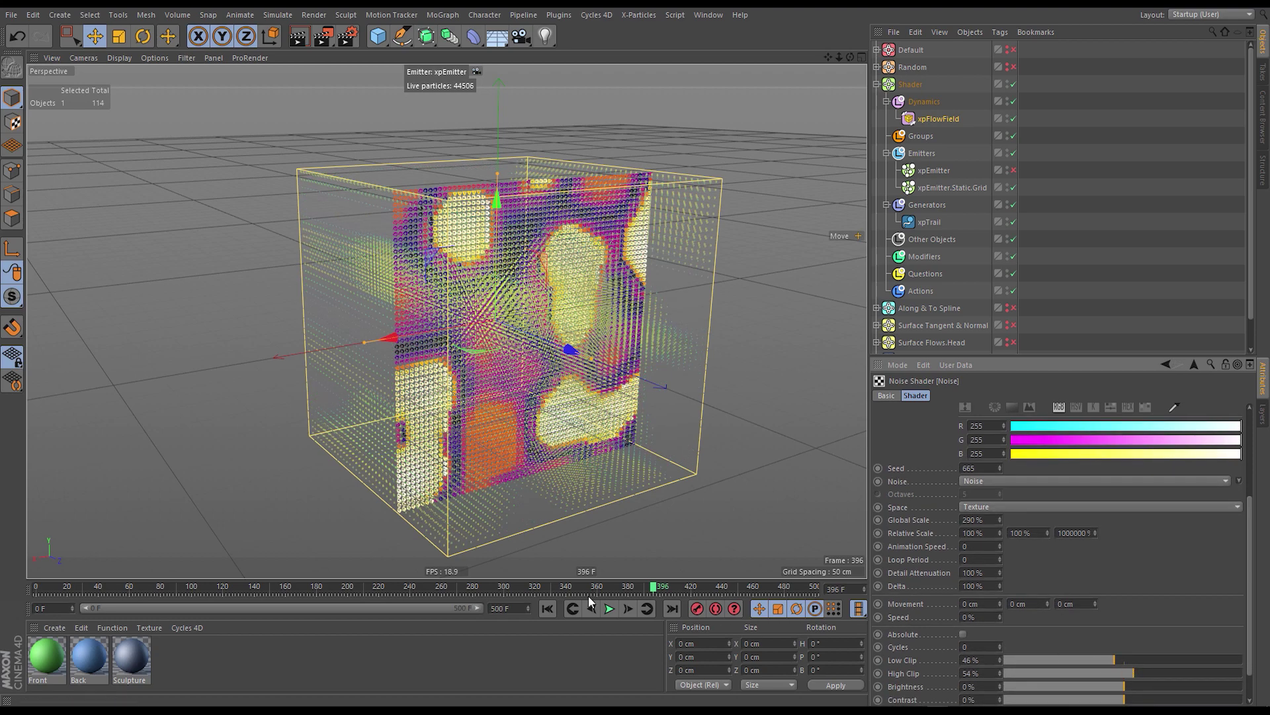
pyautogui.click(548, 608)
pyautogui.keyDown('alt'); pyautogui.moveTo(563, 329); pyautogui.dragTo(740, 362); pyautogui.keyUp('alt')
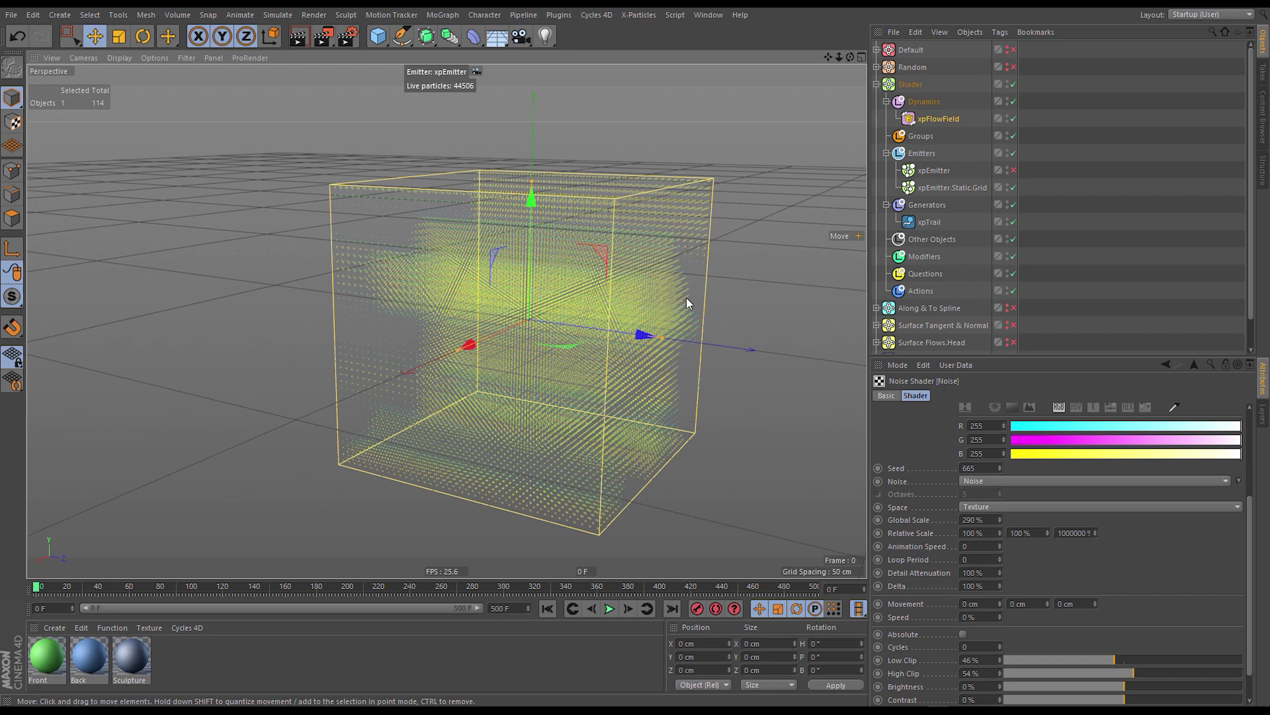
pyautogui.moveTo(687, 303)
pyautogui.keyDown('alt'); pyautogui.mouseDown()
pyautogui.moveTo(562, 272)
pyautogui.moveTo(527, 284)
pyautogui.moveTo(671, 303)
pyautogui.mouseUp(); pyautogui.keyUp('alt')
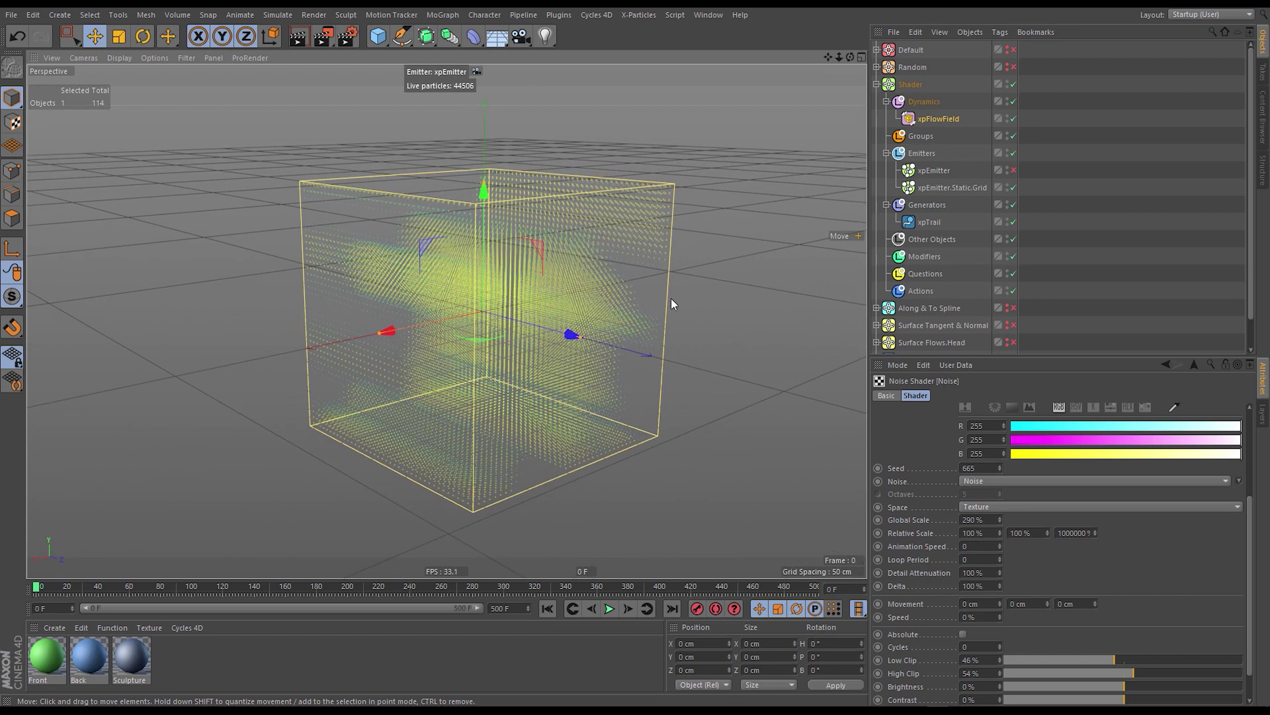
# Set the third Relative Scale value of the Noise shader to 100 % and return to the flow field's settings.
pyautogui.click(1080, 532)
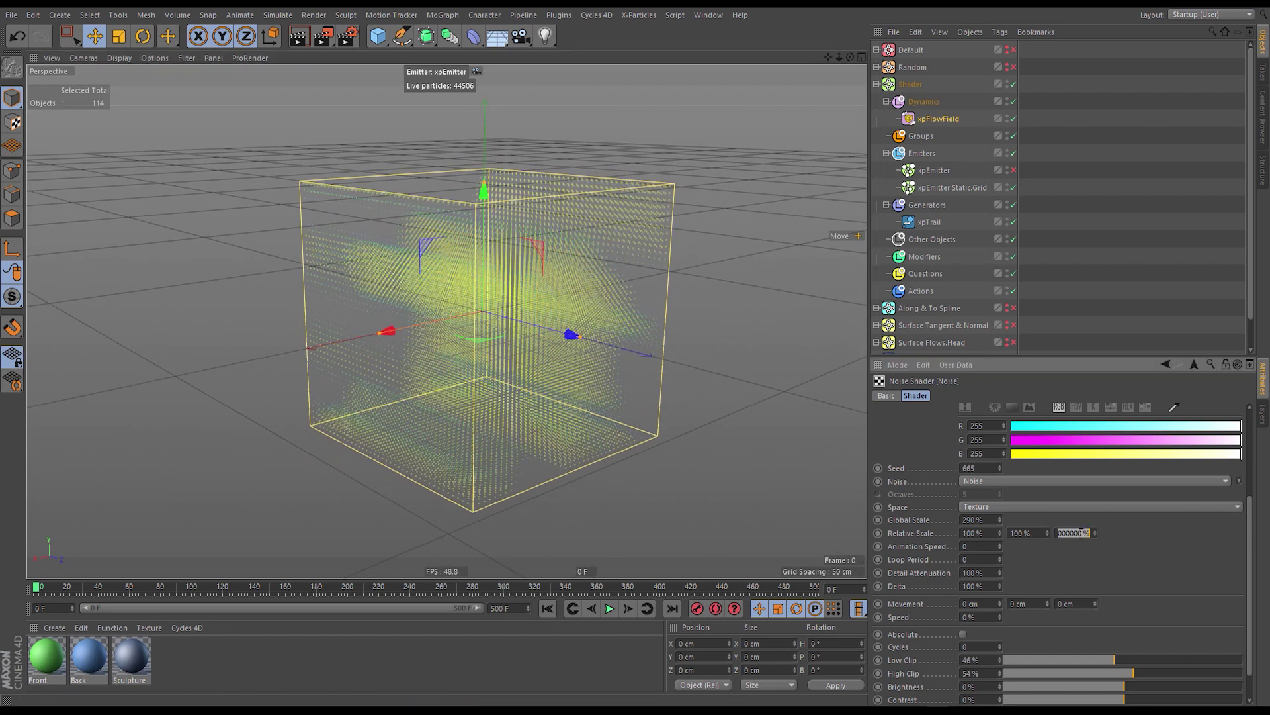
pyautogui.press('Return')
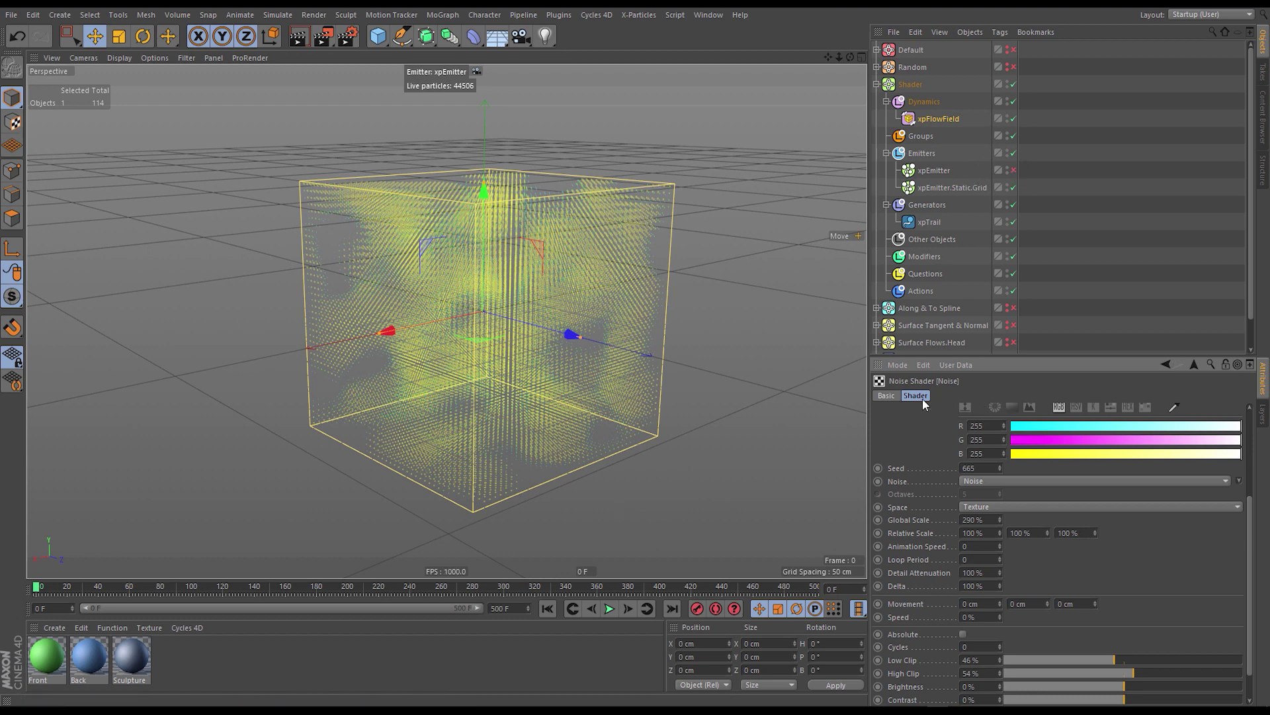
pyautogui.click(966, 406)
pyautogui.click(1194, 366)
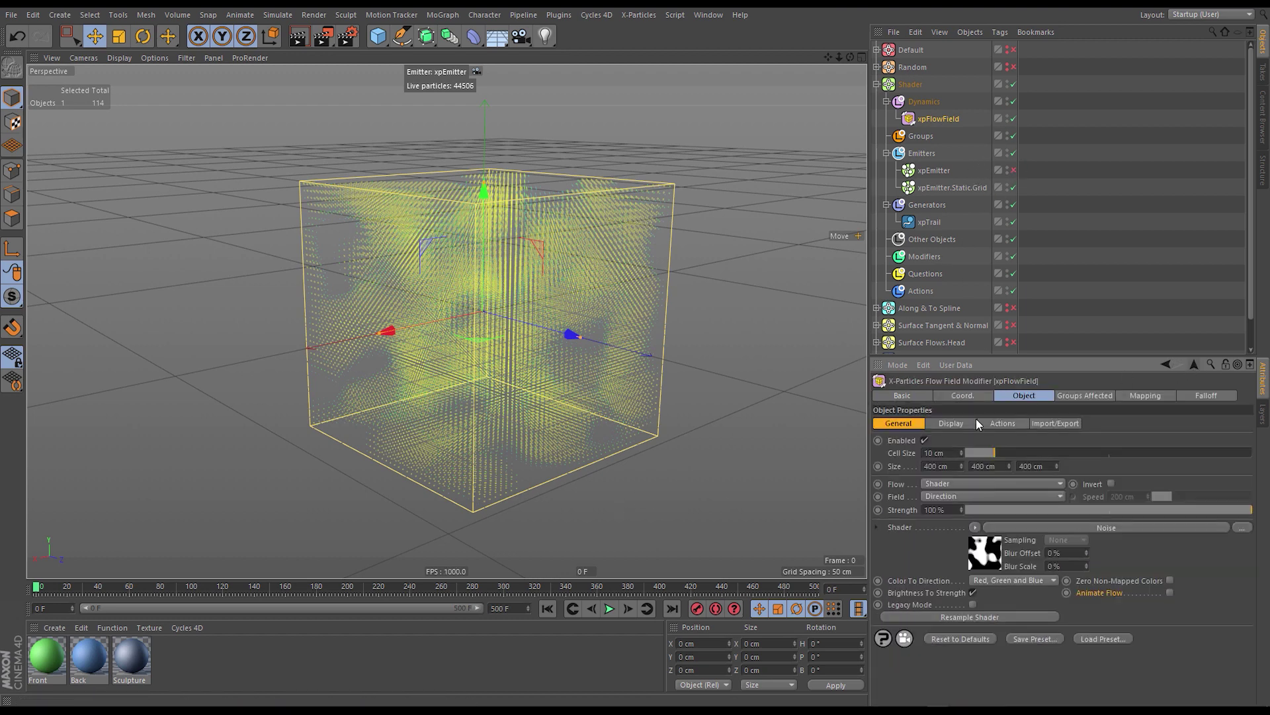
# Hide the flow field's vectors and move xpEmitter.Static.Grid along the Z axis to about 13 cm during playback.
pyautogui.click(956, 423)
pyautogui.click(941, 440)
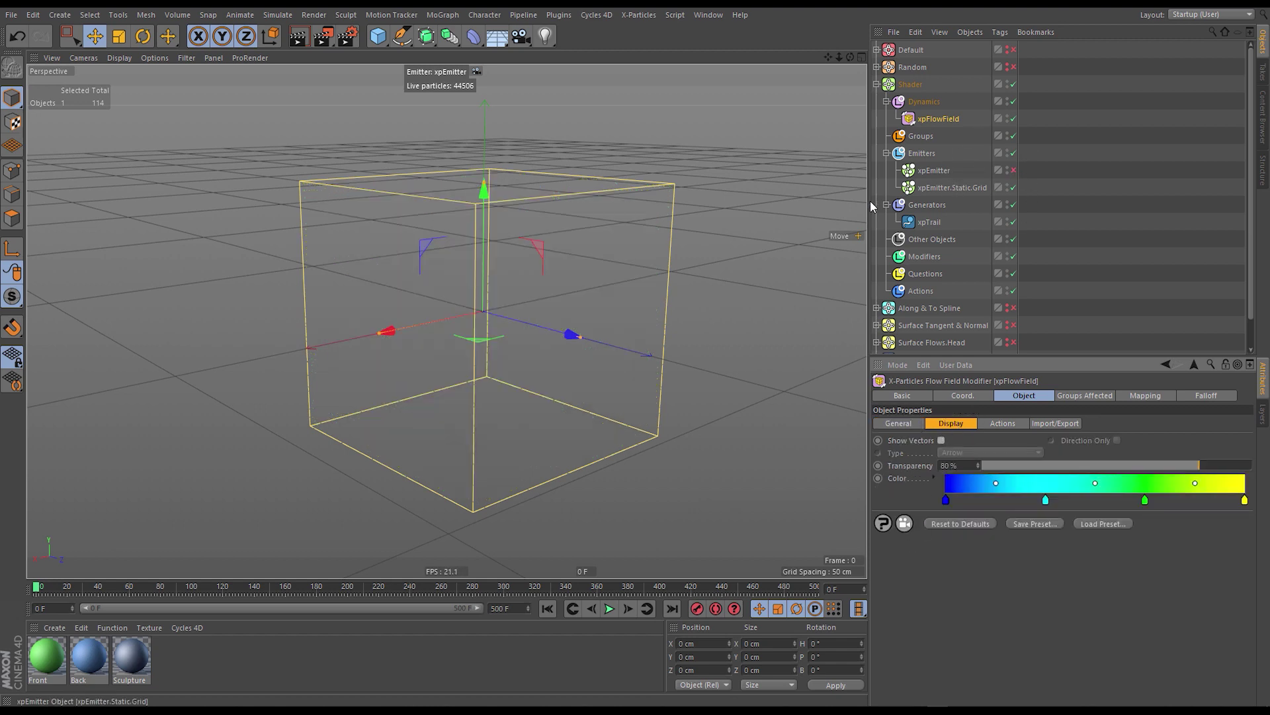
pyautogui.click(609, 608)
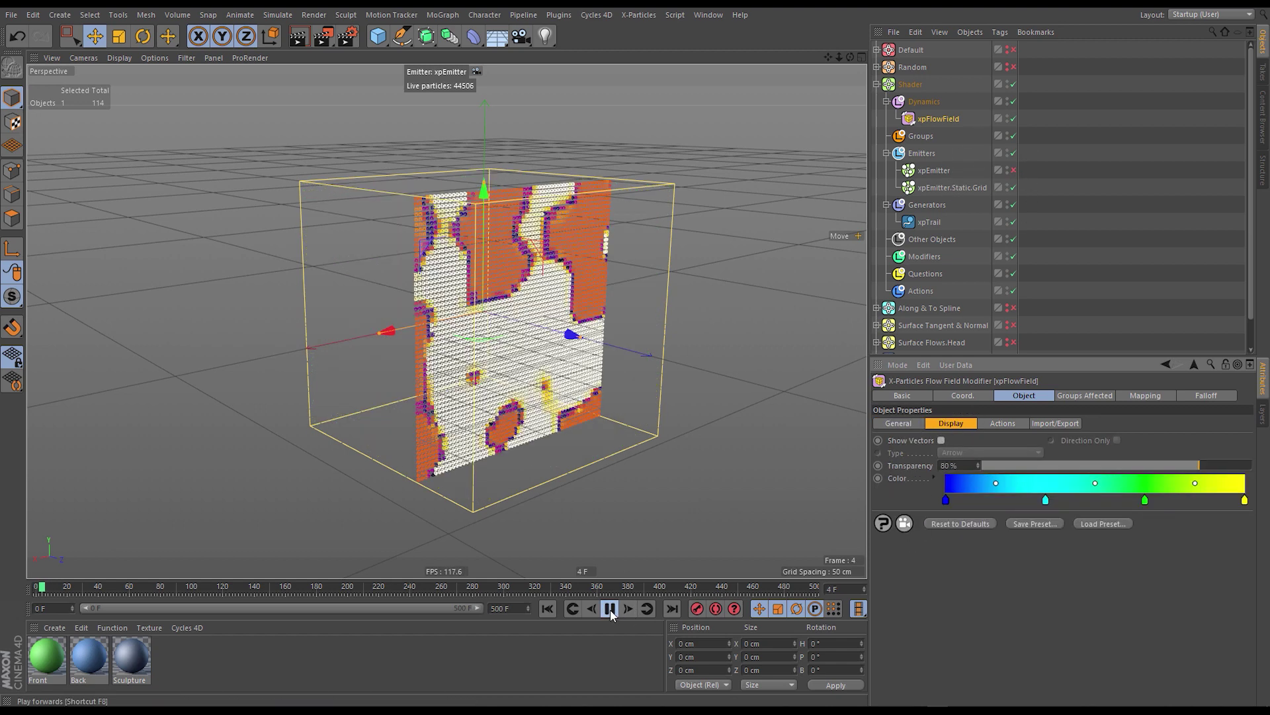
pyautogui.click(951, 189)
pyautogui.moveTo(559, 349)
pyautogui.mouseDown()
pyautogui.moveTo(672, 378)
pyautogui.moveTo(493, 354)
pyautogui.moveTo(563, 362)
pyautogui.mouseUp()
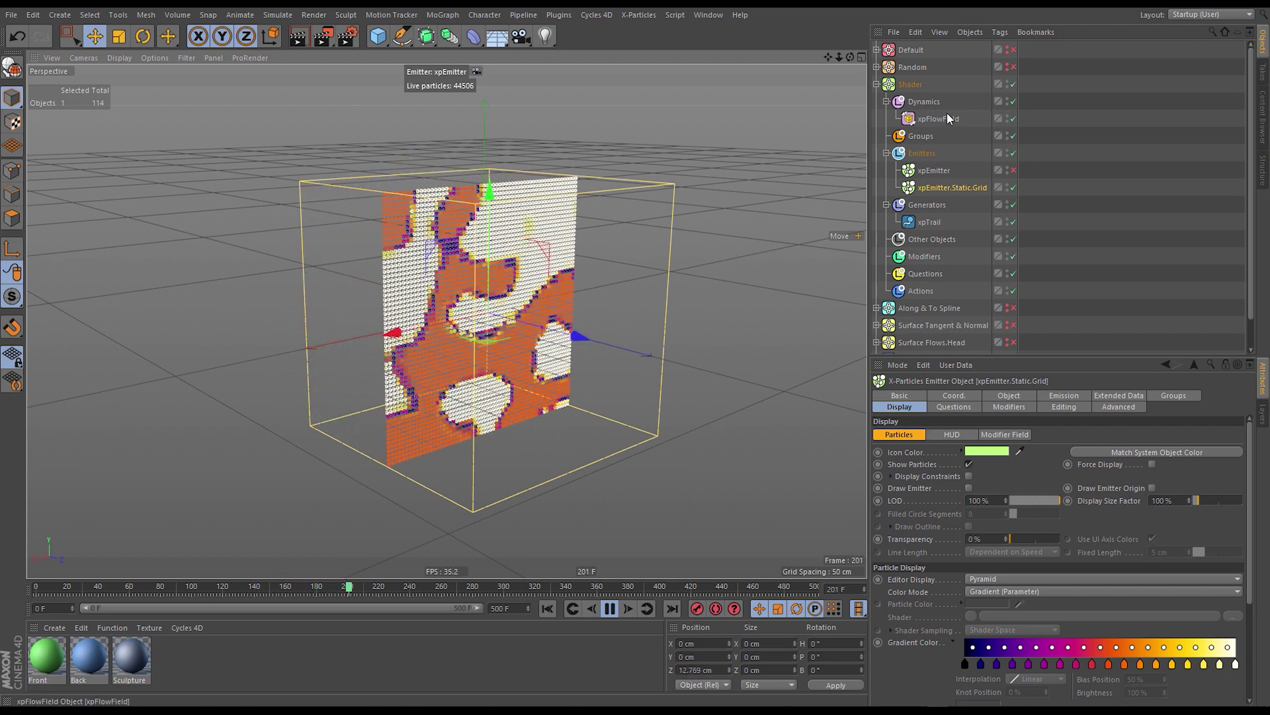
# Lower the flow field's Strength to 45 % and 13 % during playback, and bring it back to 100 %.
pyautogui.click(950, 119)
pyautogui.click(905, 423)
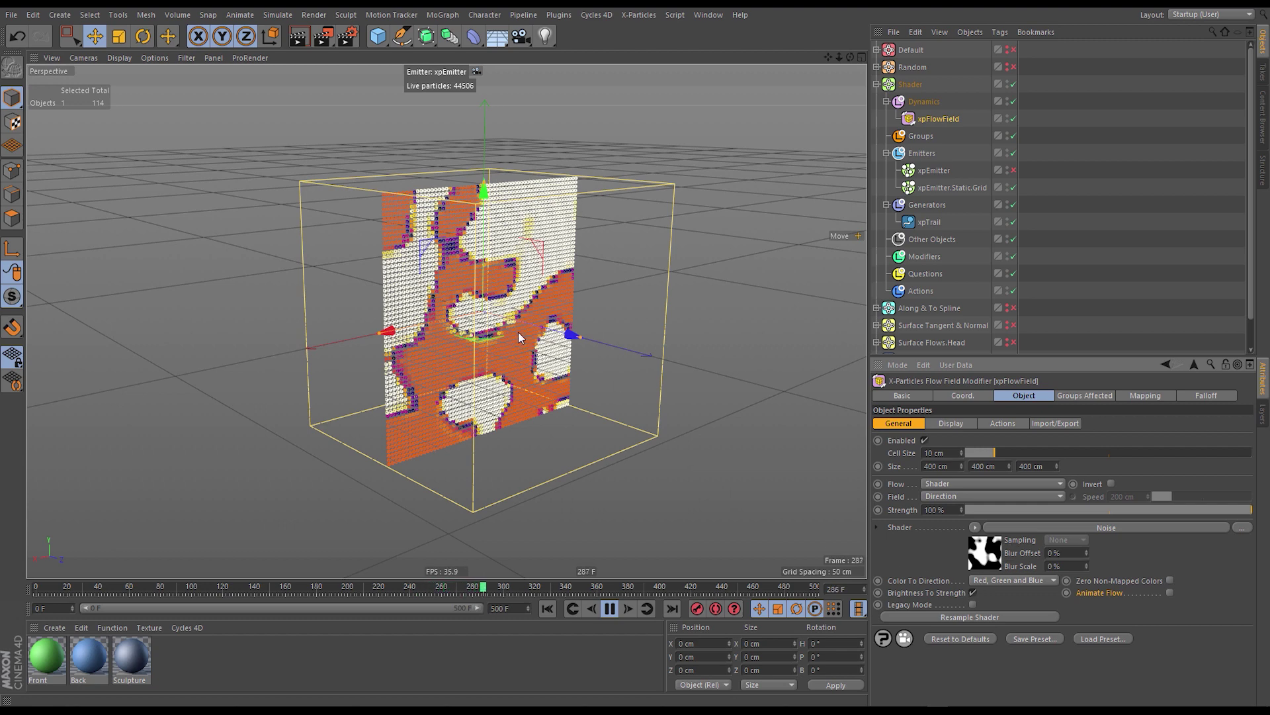
pyautogui.moveTo(1198, 510); pyautogui.dragTo(1129, 516)
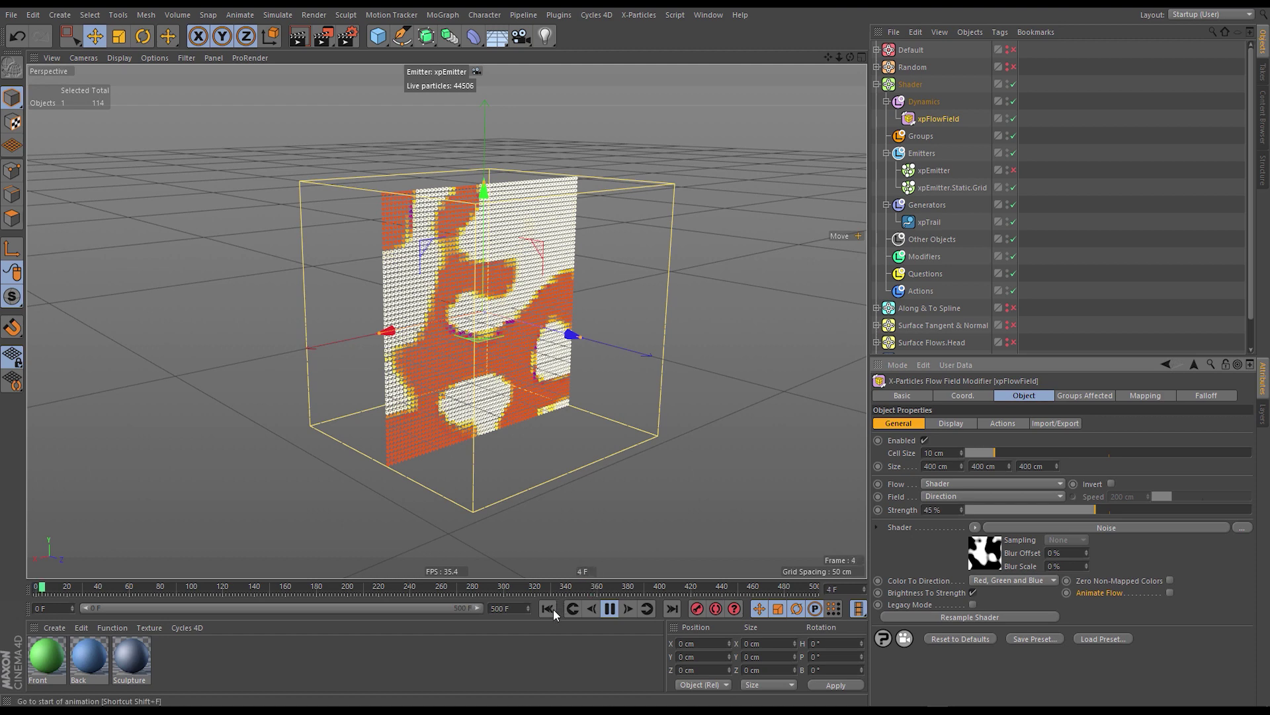
pyautogui.scroll(3, 673, 398)
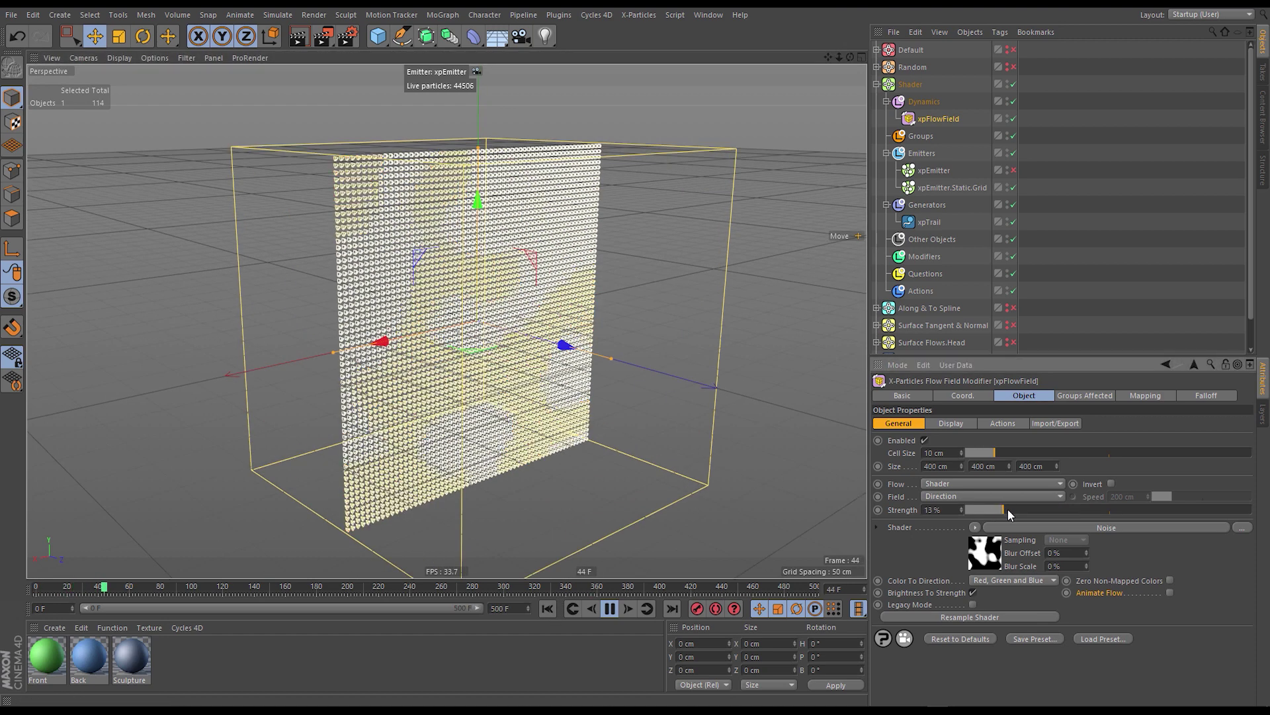
pyautogui.moveTo(1007, 509); pyautogui.dragTo(1160, 512)
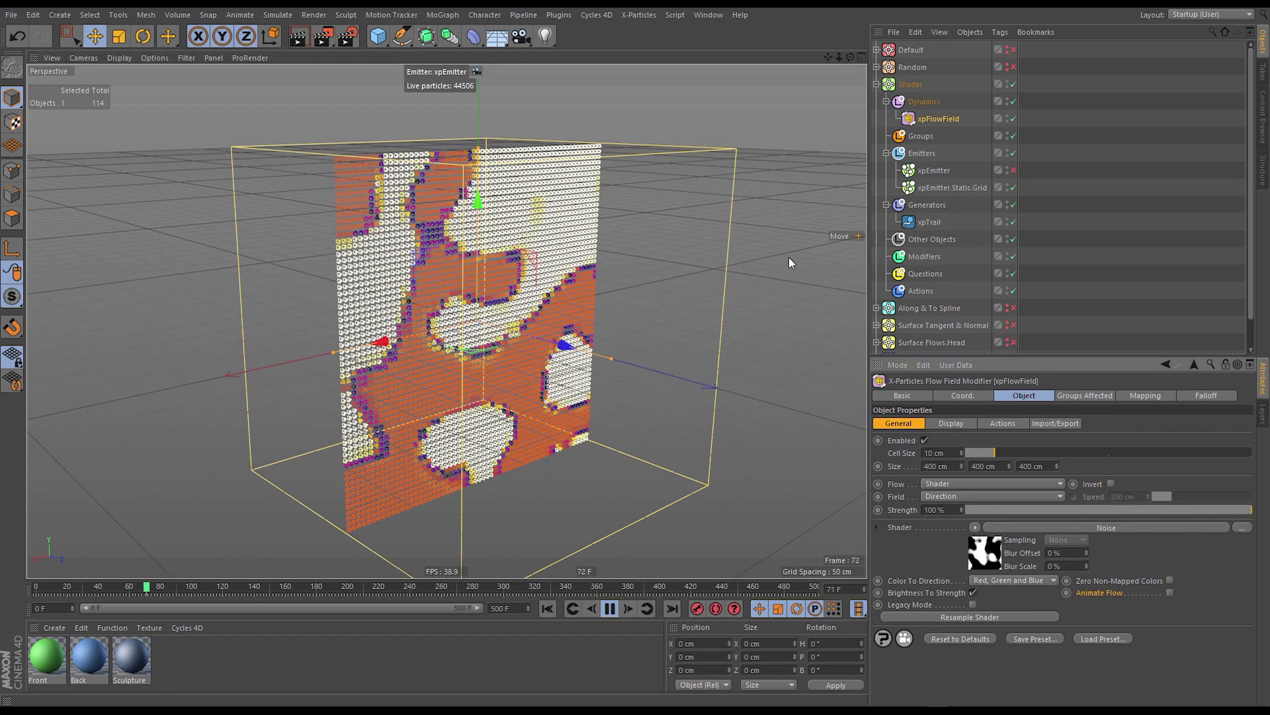
# Set the Noise shader's Low Clip to 0 % and its High Clip to 100 %.
pyautogui.scroll(3, 510, 263)
pyautogui.scroll(3, 510, 262)
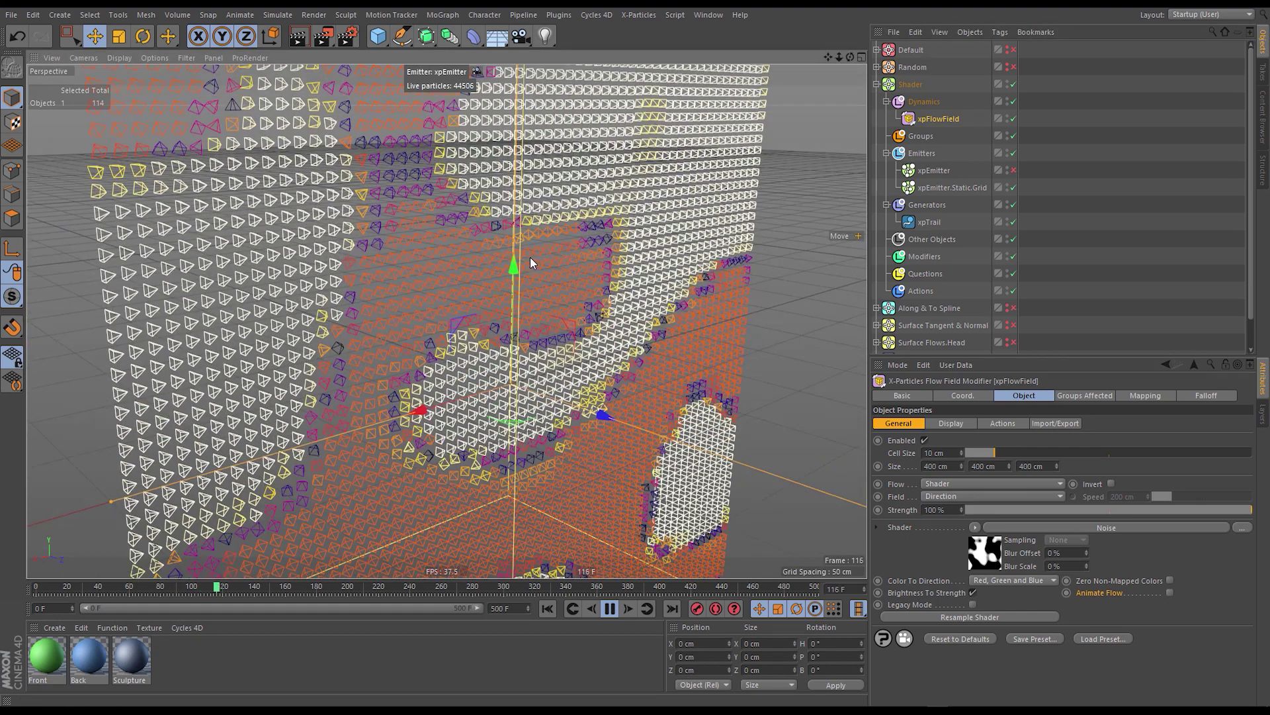
pyautogui.click(985, 559)
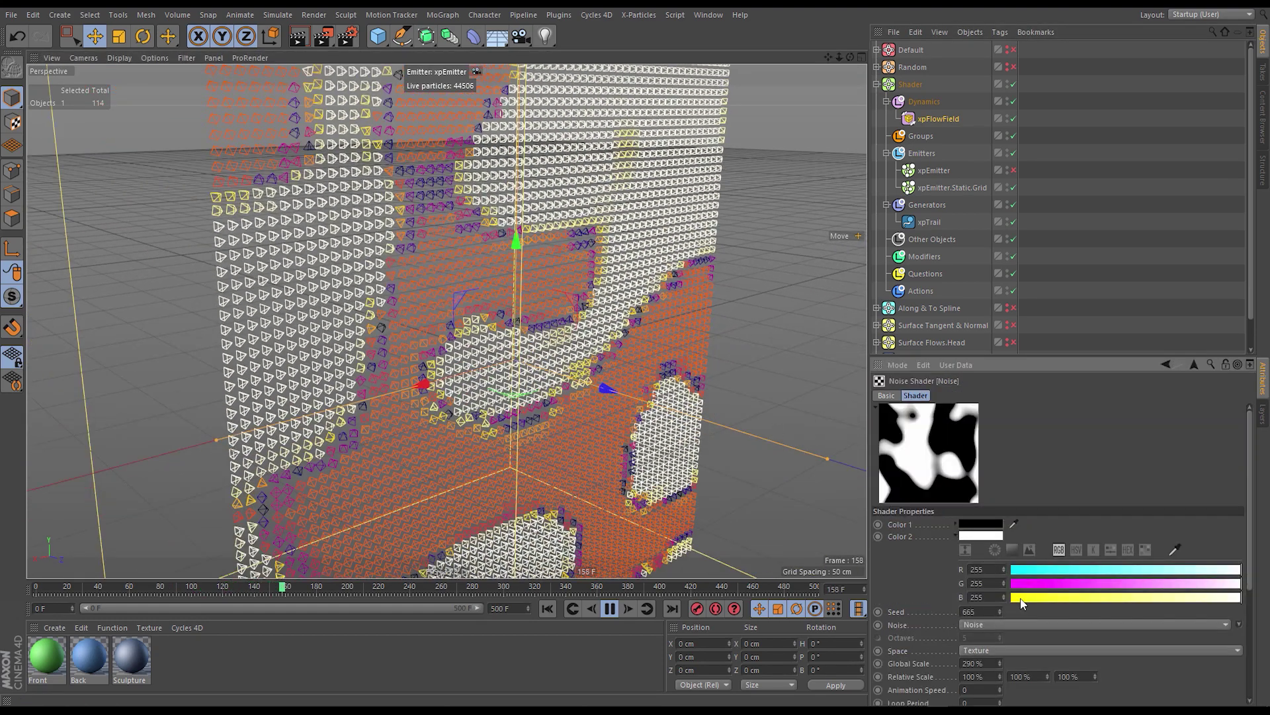
pyautogui.scroll(-5, 916, 577)
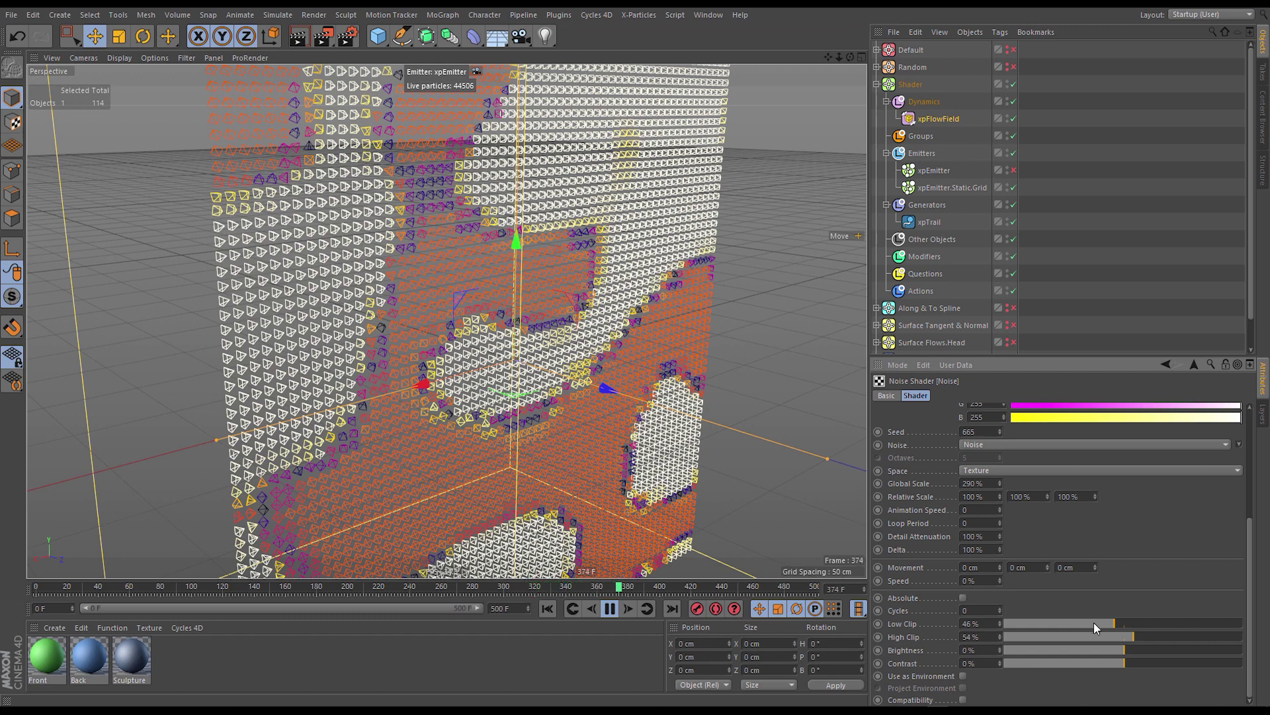
pyautogui.moveTo(1094, 623); pyautogui.dragTo(1004, 623)
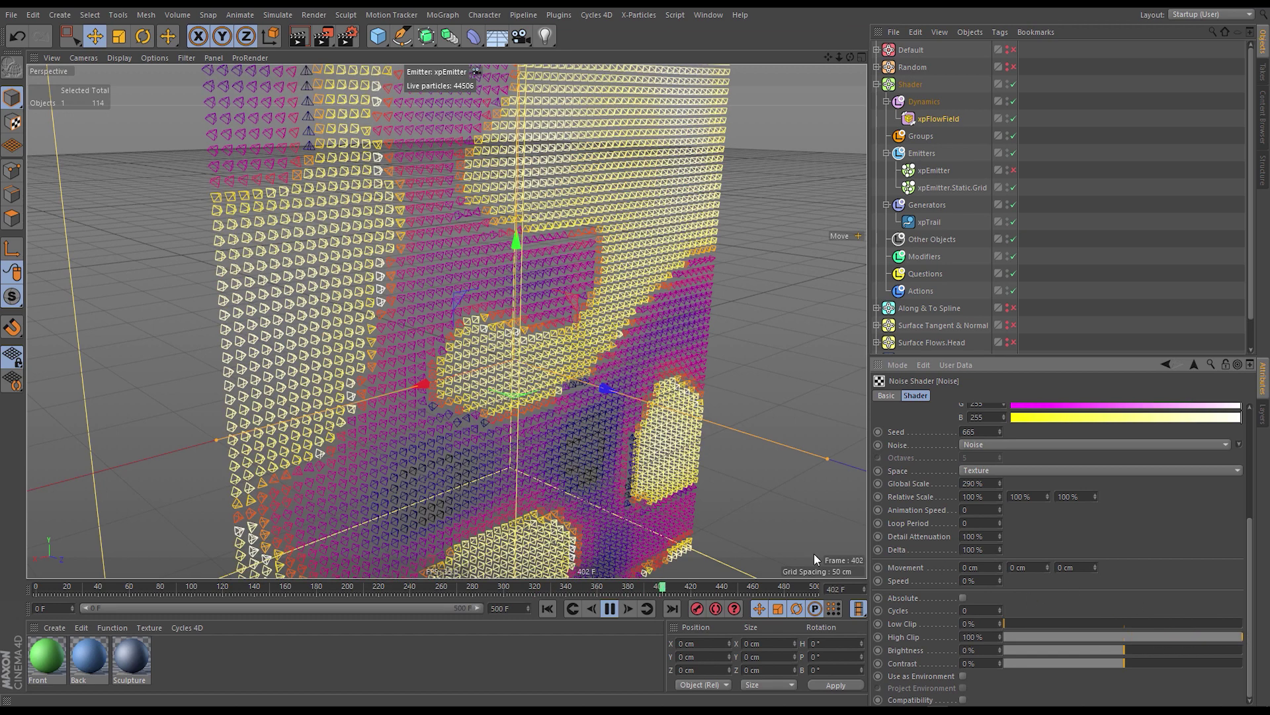
pyautogui.scroll(-10, 550, 288)
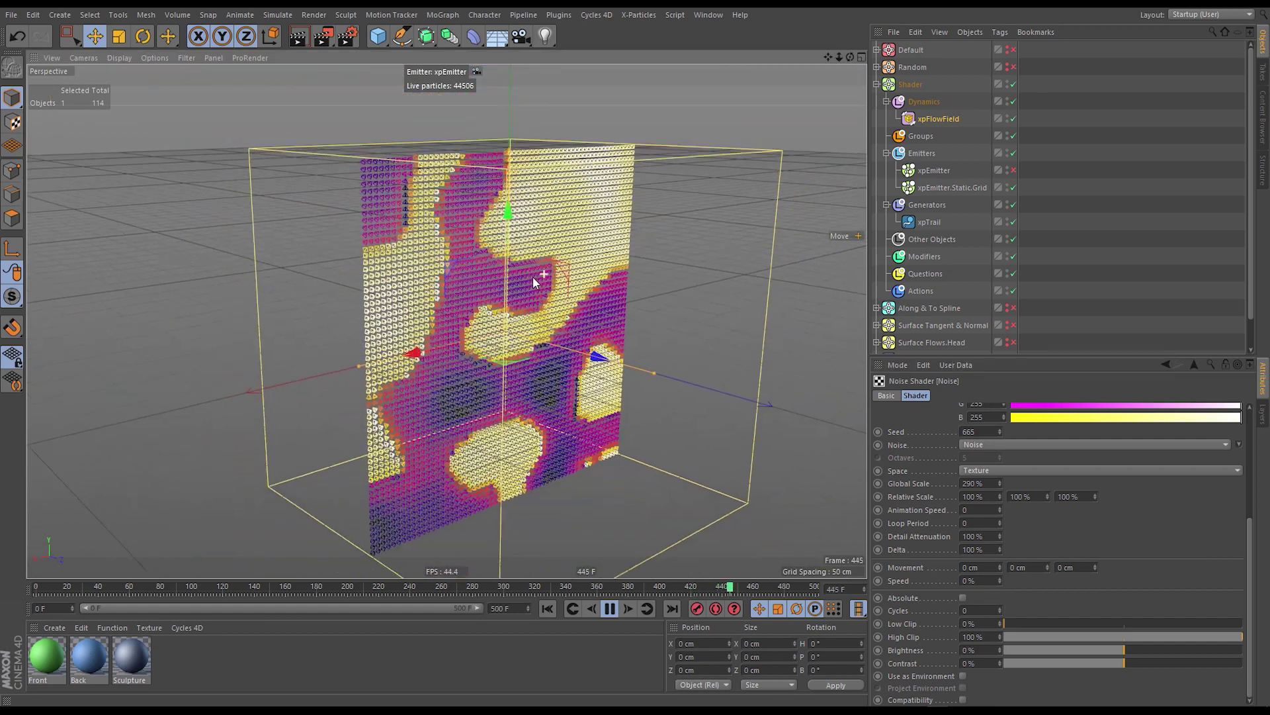
pyautogui.keyDown('alt'); pyautogui.moveTo(550, 407); pyautogui.dragTo(560, 344); pyautogui.keyUp('alt')
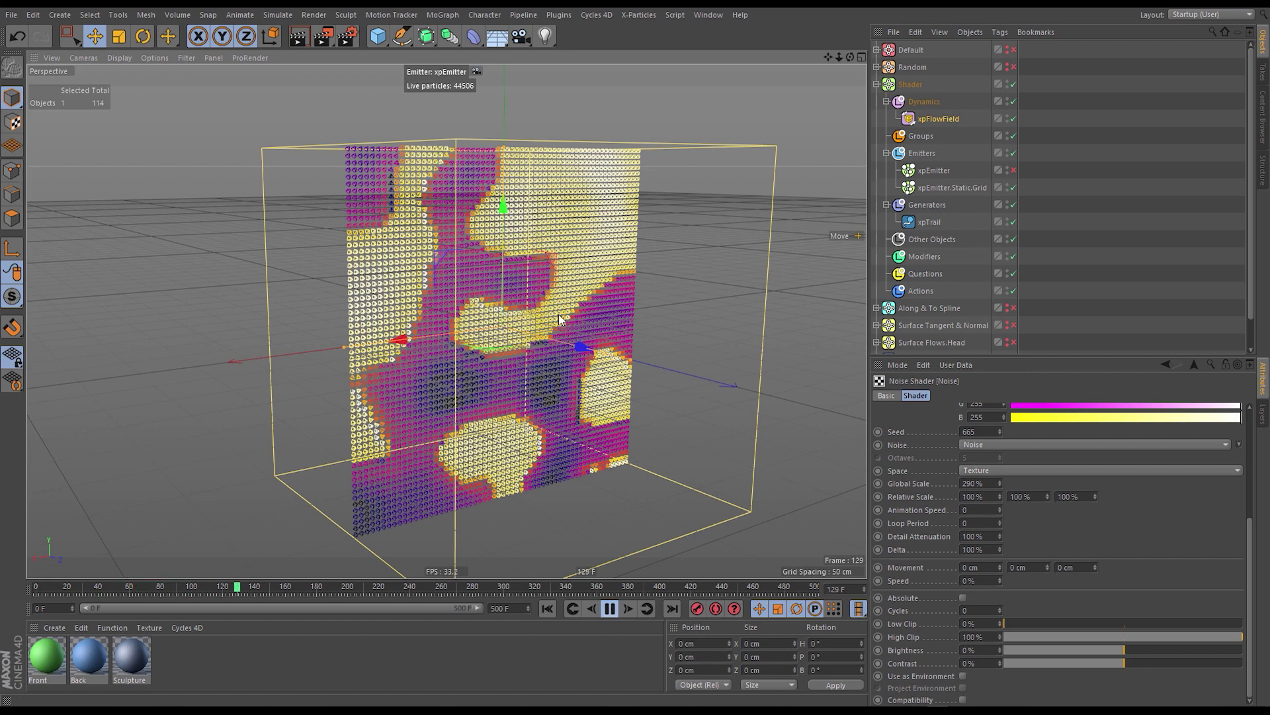
pyautogui.moveTo(559, 314)
pyautogui.keyDown('alt'); pyautogui.mouseDown()
pyautogui.moveTo(557, 326)
pyautogui.moveTo(665, 322)
pyautogui.moveTo(550, 308)
pyautogui.mouseUp(); pyautogui.keyUp('alt')
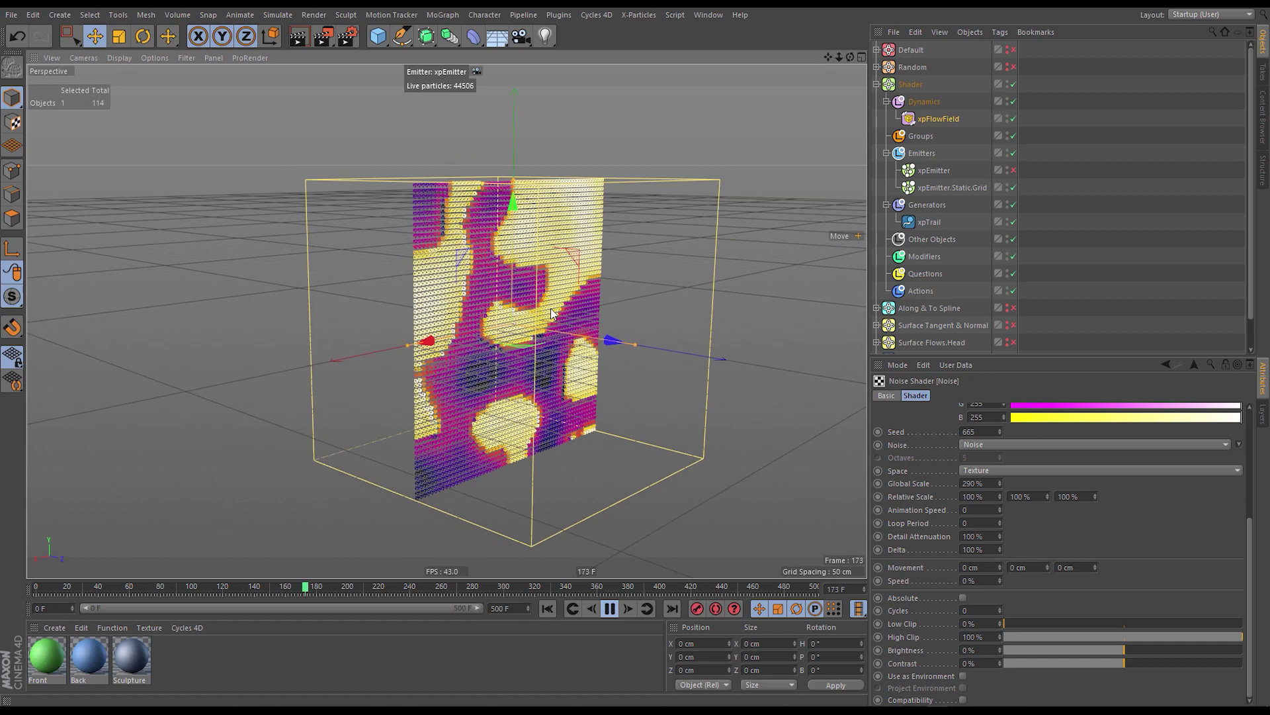
# Enable xpEmitter and disable xpEmitter.Static.Grid in the Shader system.
pyautogui.click(1013, 171)
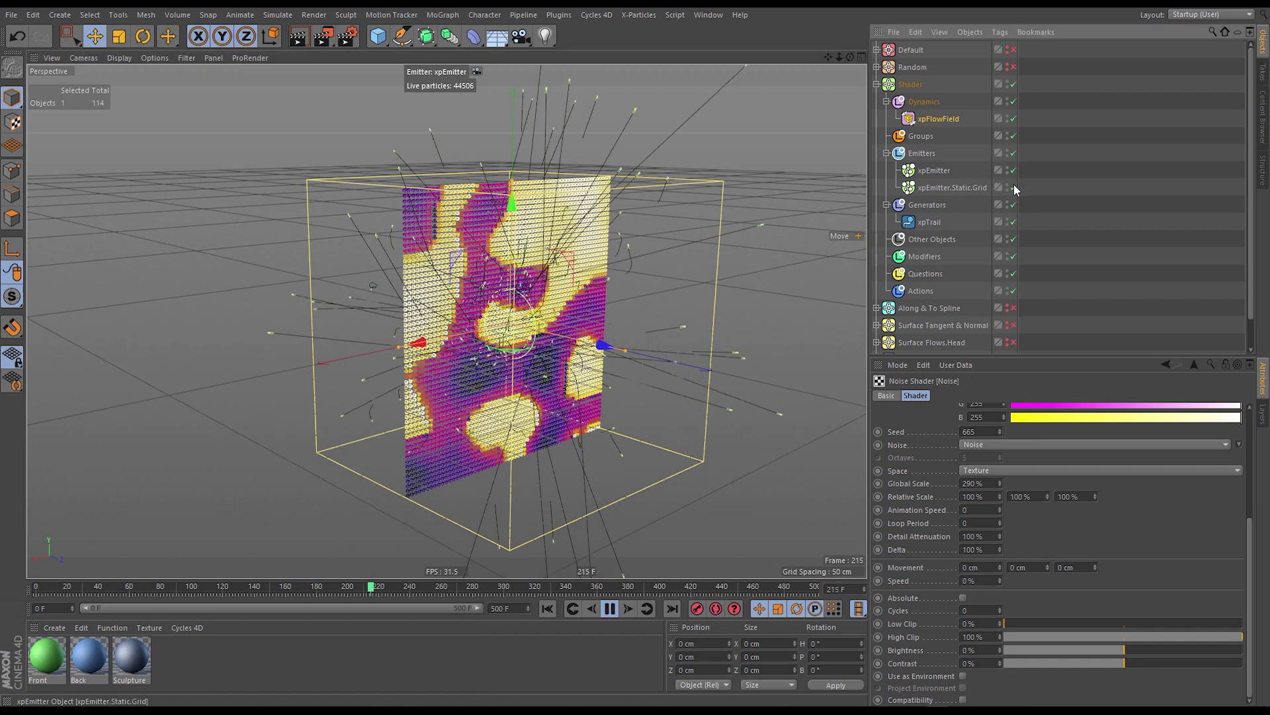
pyautogui.click(1014, 186)
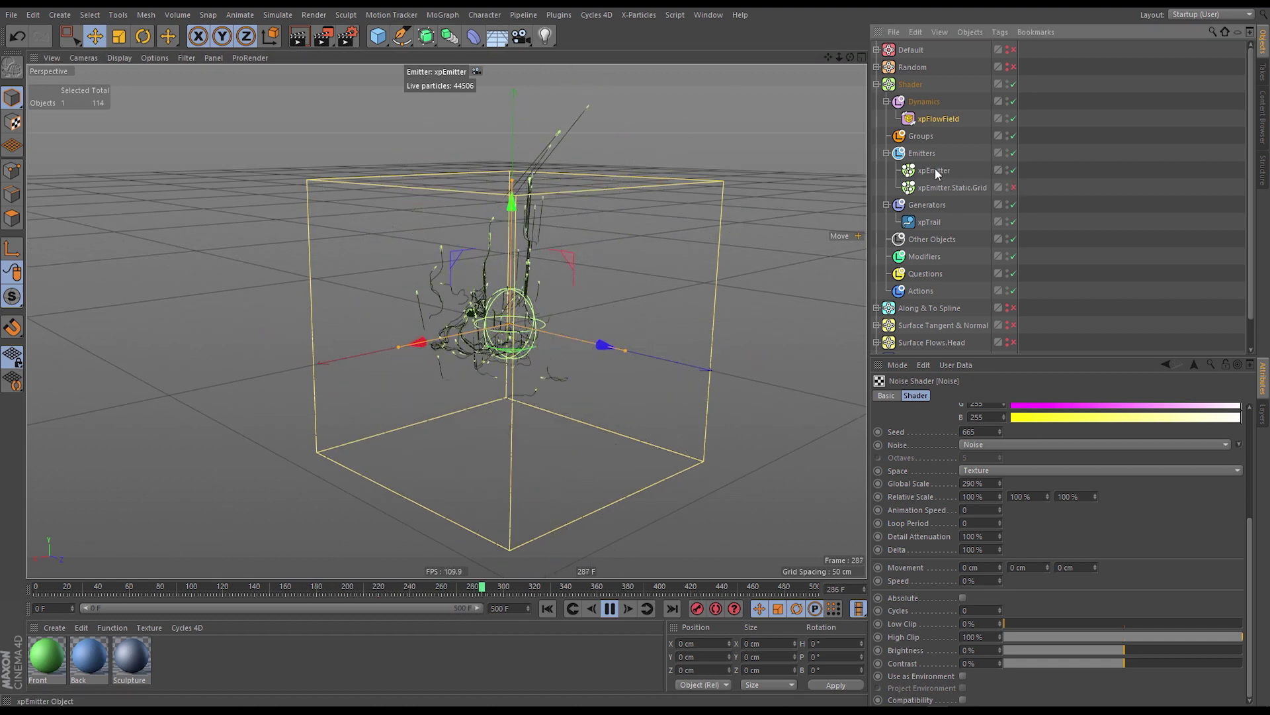
pyautogui.keyDown('alt'); pyautogui.moveTo(545, 321); pyautogui.dragTo(498, 309); pyautogui.keyUp('alt')
# Set the flow field's Color To Direction to Red Only and view the trails from the front.
pyautogui.click(946, 120)
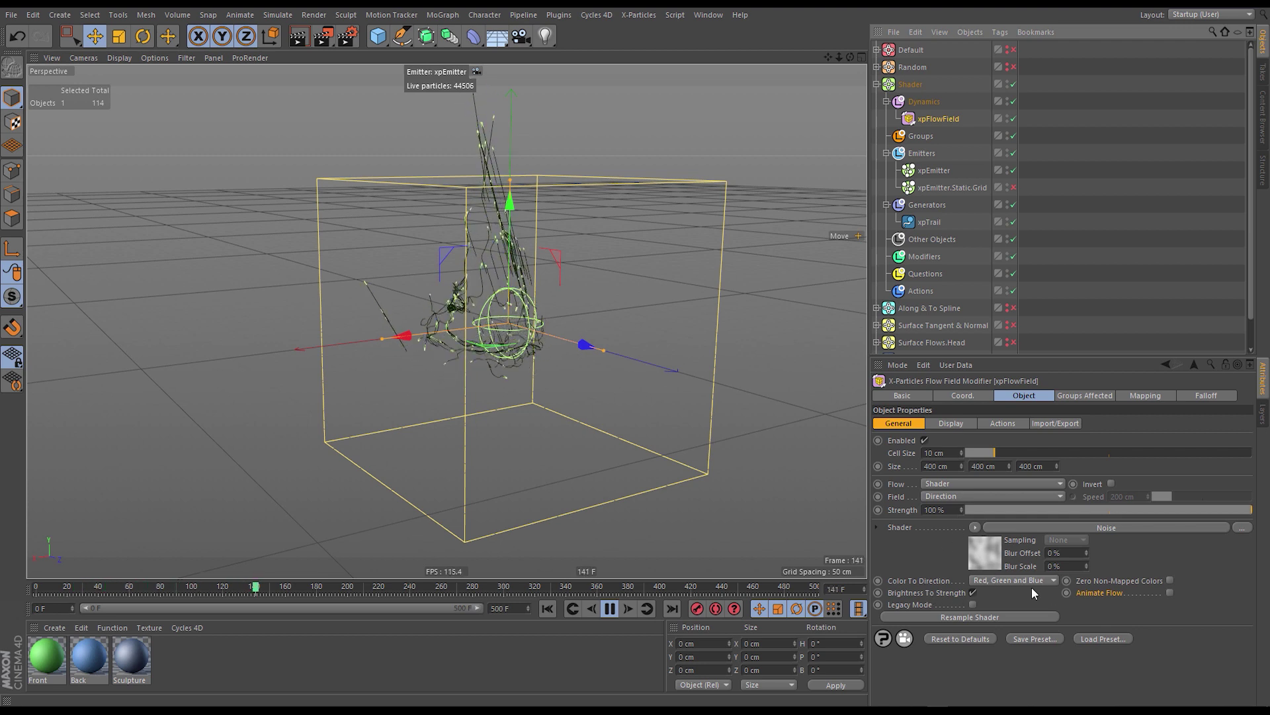
pyautogui.click(1011, 580)
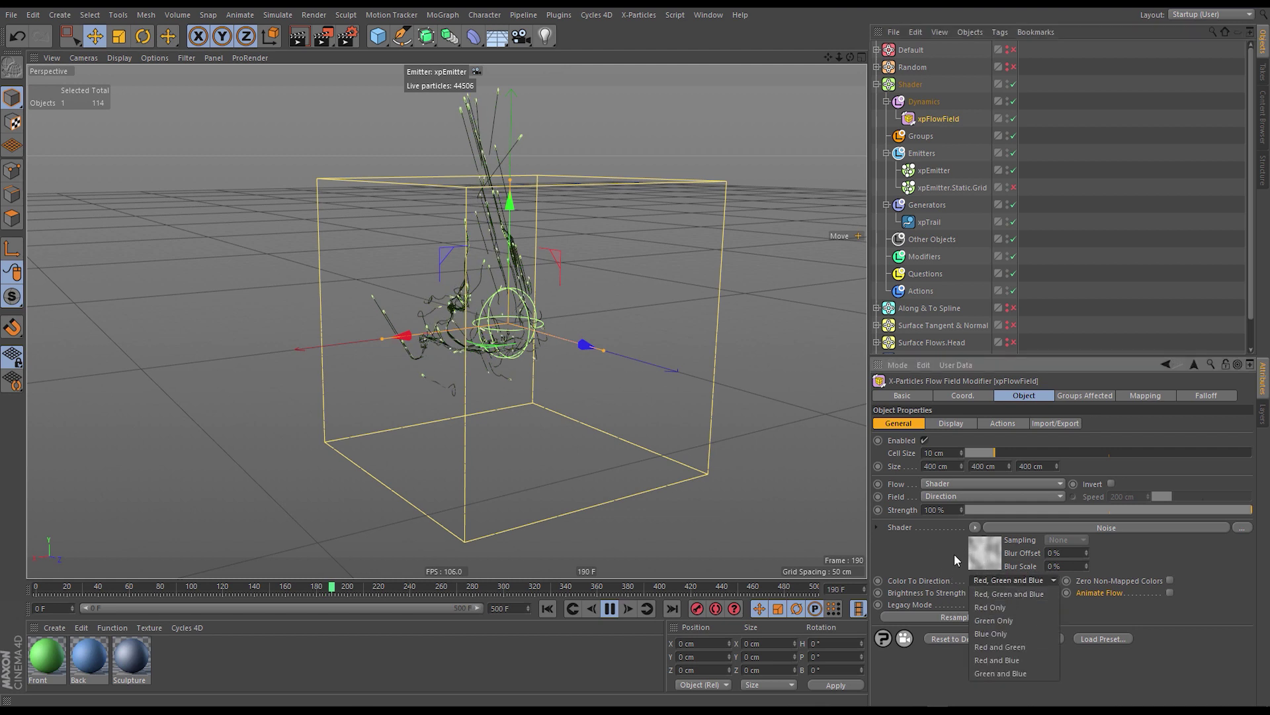
pyautogui.click(996, 606)
pyautogui.keyDown('alt'); pyautogui.moveTo(514, 316); pyautogui.dragTo(402, 317); pyautogui.keyUp('alt')
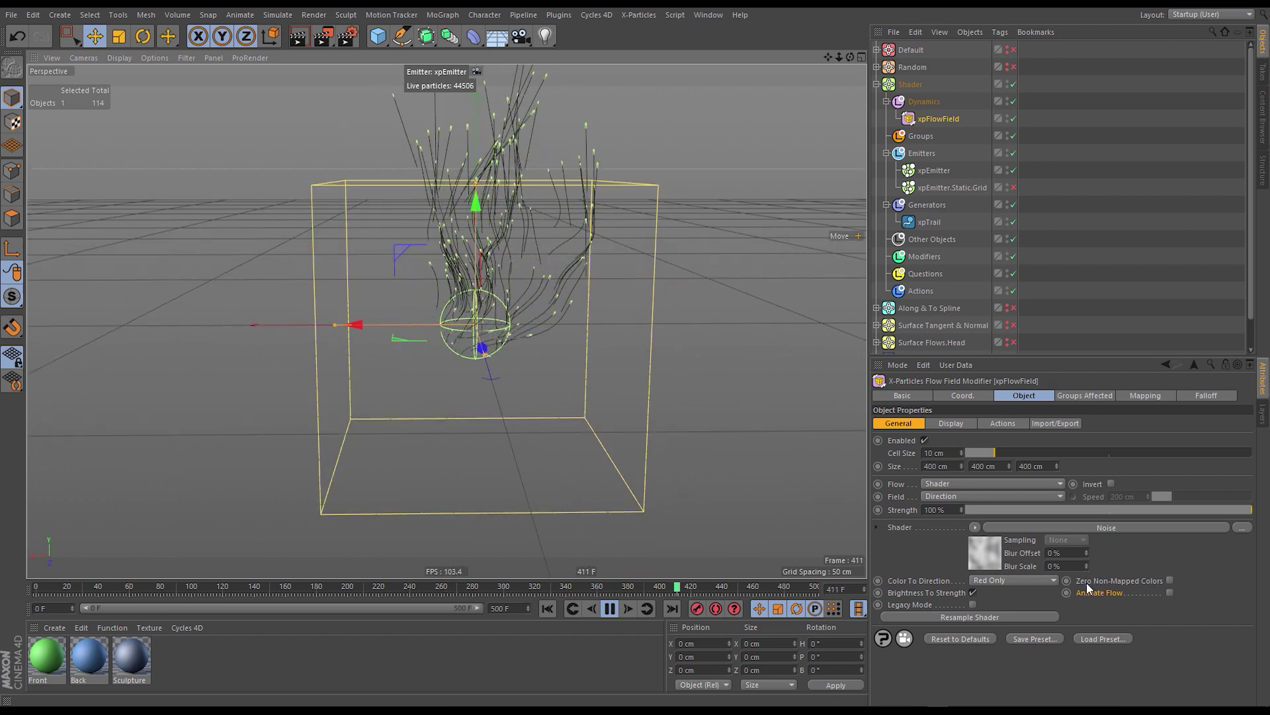
# Turn on Zero Non-Mapped Colors for the flow field and check the particle trails from different angles.
pyautogui.click(1169, 580)
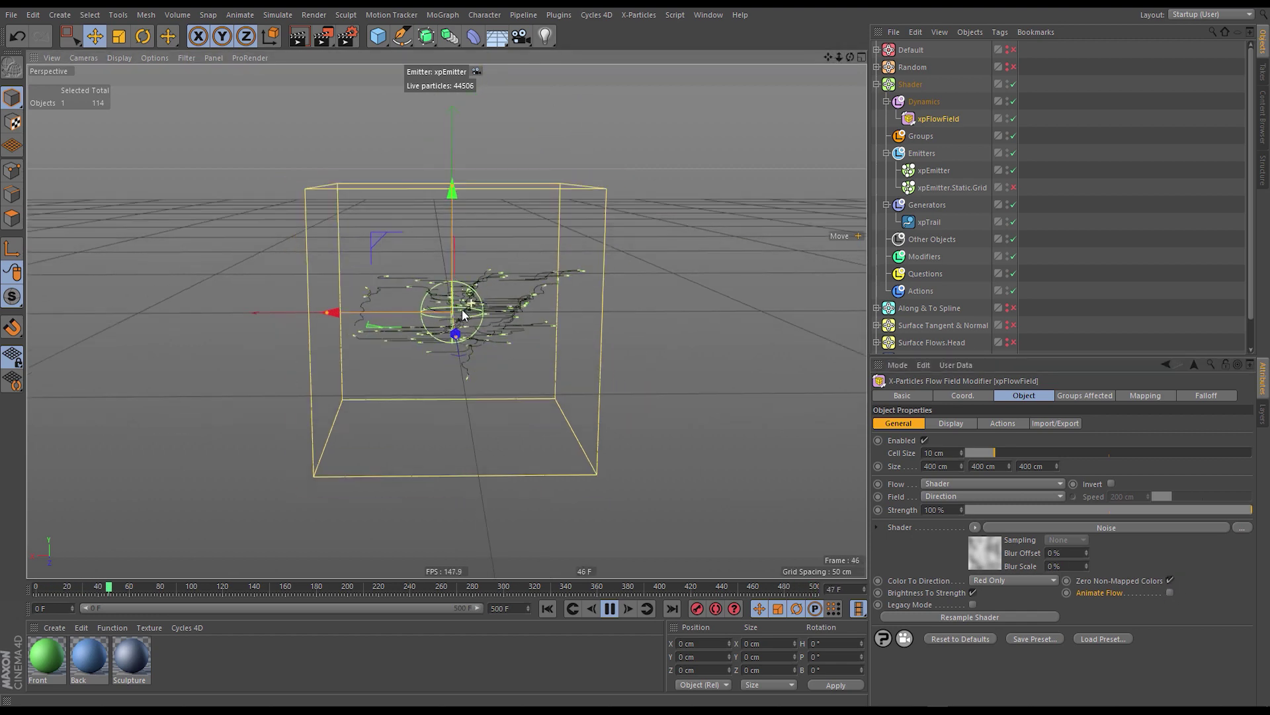
pyautogui.moveTo(462, 315)
pyautogui.keyDown('alt'); pyautogui.mouseDown()
pyautogui.moveTo(447, 317)
pyautogui.moveTo(533, 341)
pyautogui.moveTo(641, 331)
pyautogui.moveTo(465, 317)
pyautogui.mouseUp(); pyautogui.keyUp('alt')
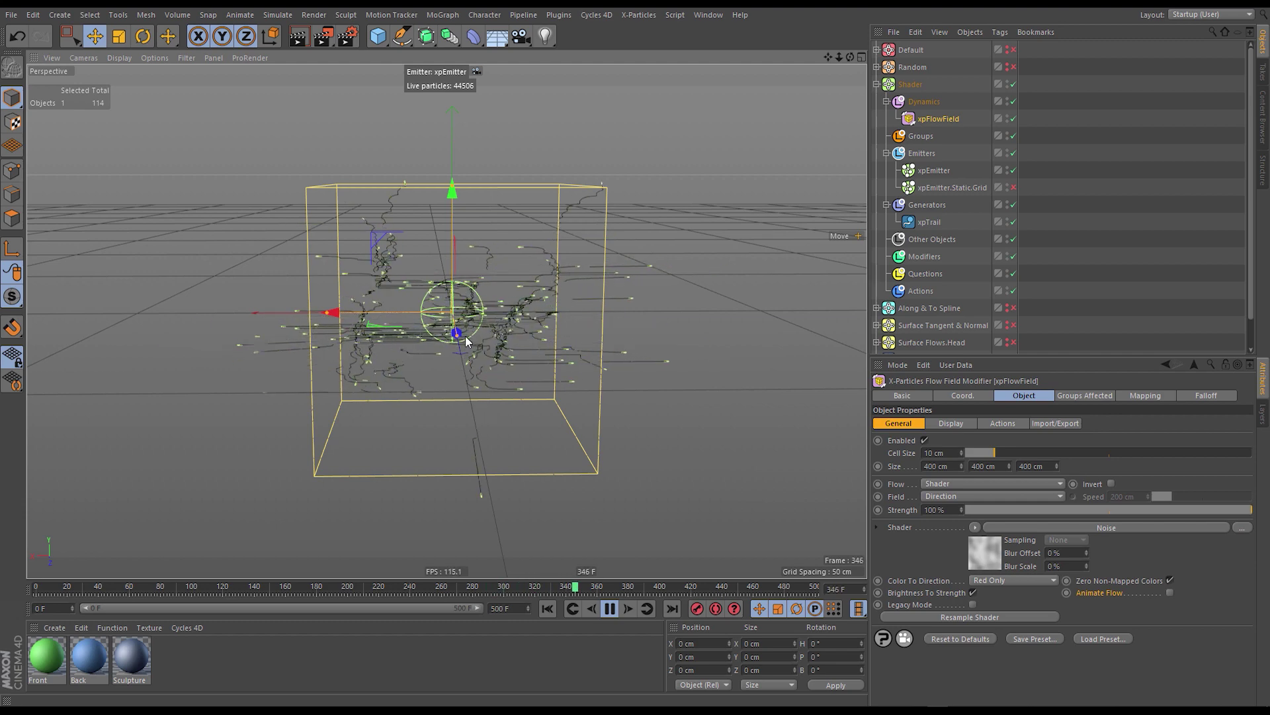
pyautogui.keyDown('alt'); pyautogui.moveTo(466, 341); pyautogui.dragTo(483, 415); pyautogui.keyUp('alt')
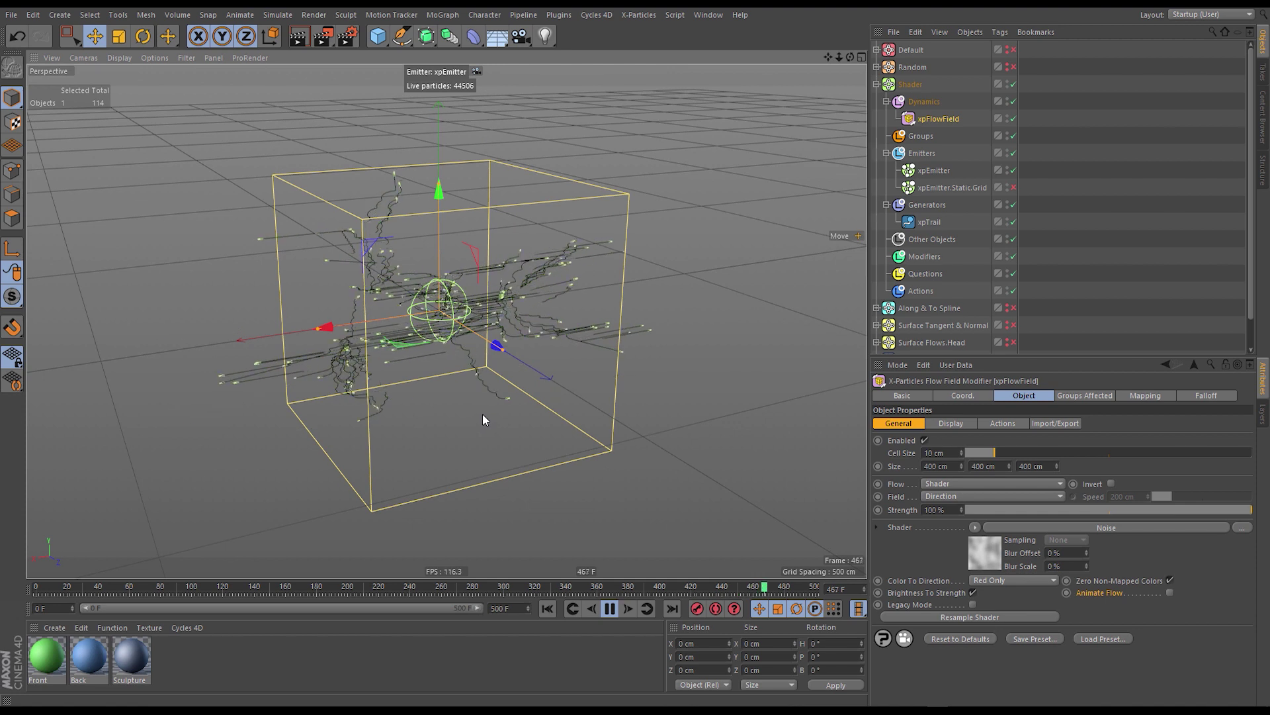
# Switch the flow field's Color To Direction to Green Only and look at the trails in the viewport.
pyautogui.click(1008, 580)
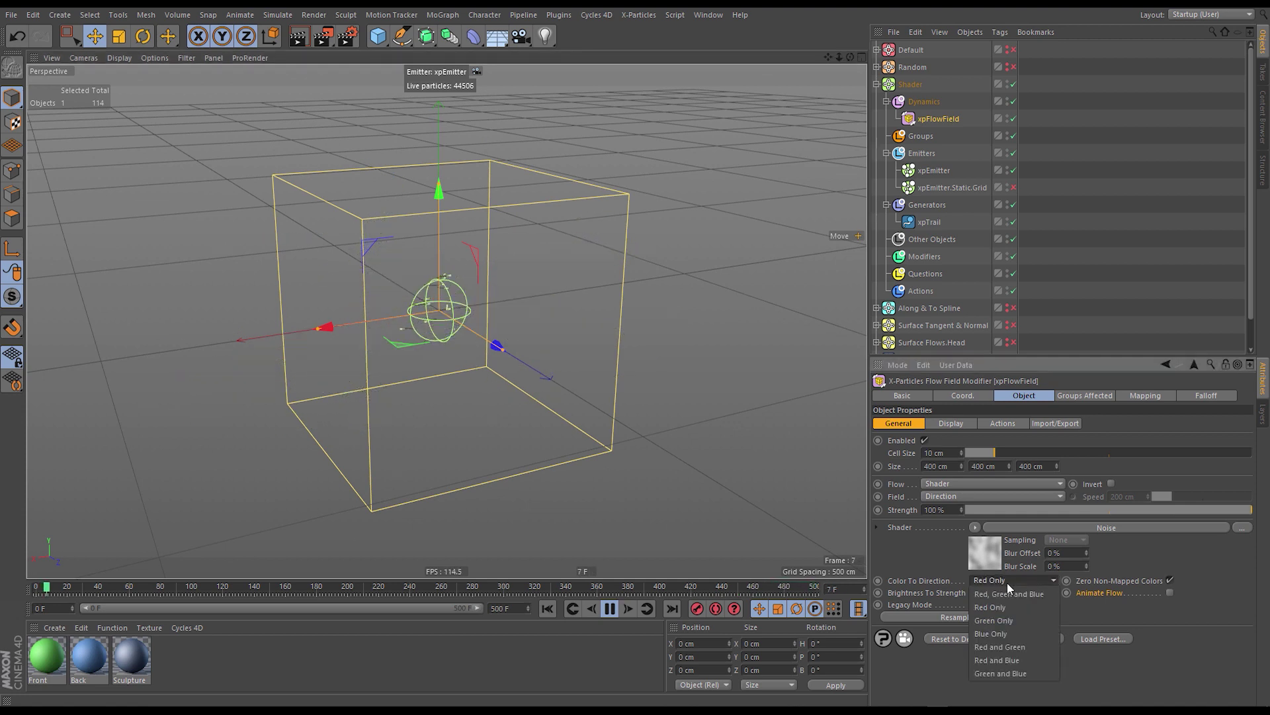
pyautogui.click(1015, 619)
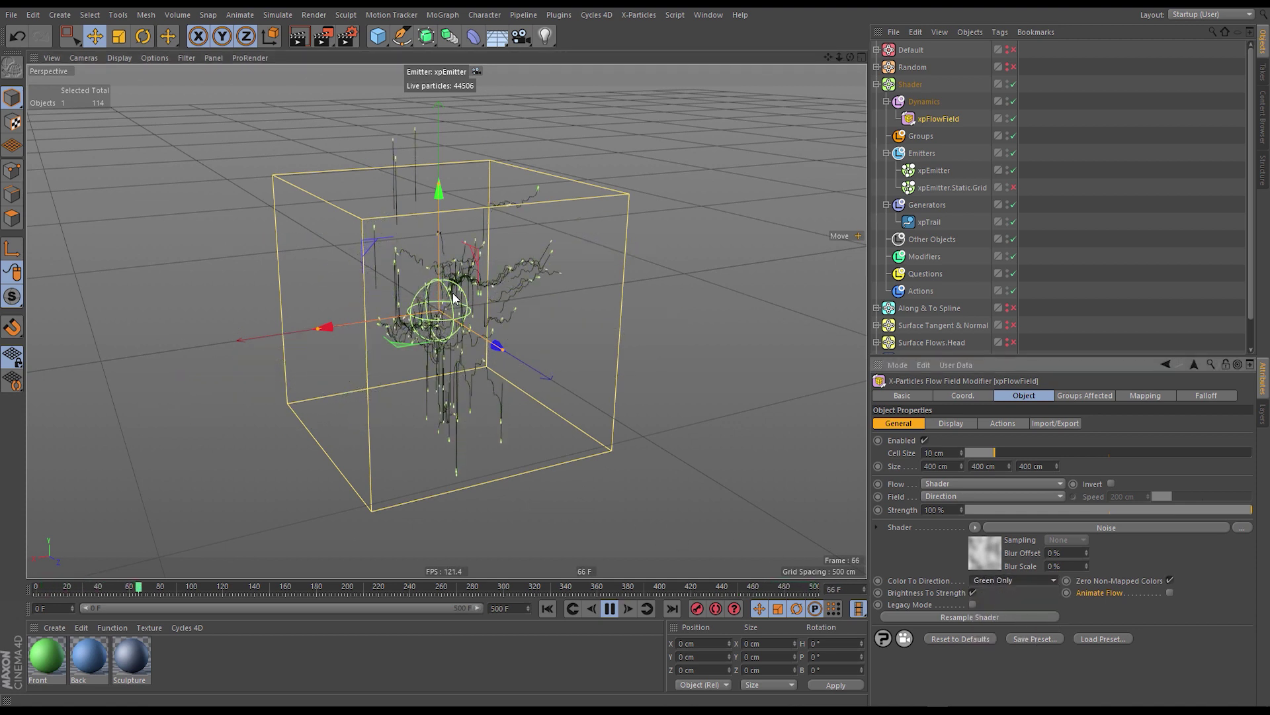
pyautogui.keyDown('alt'); pyautogui.moveTo(453, 298); pyautogui.dragTo(513, 308); pyautogui.keyUp('alt')
# Change the flow field's Color To Direction to Blue Only and stop the playback.
pyautogui.click(994, 583)
pyautogui.click(1001, 628)
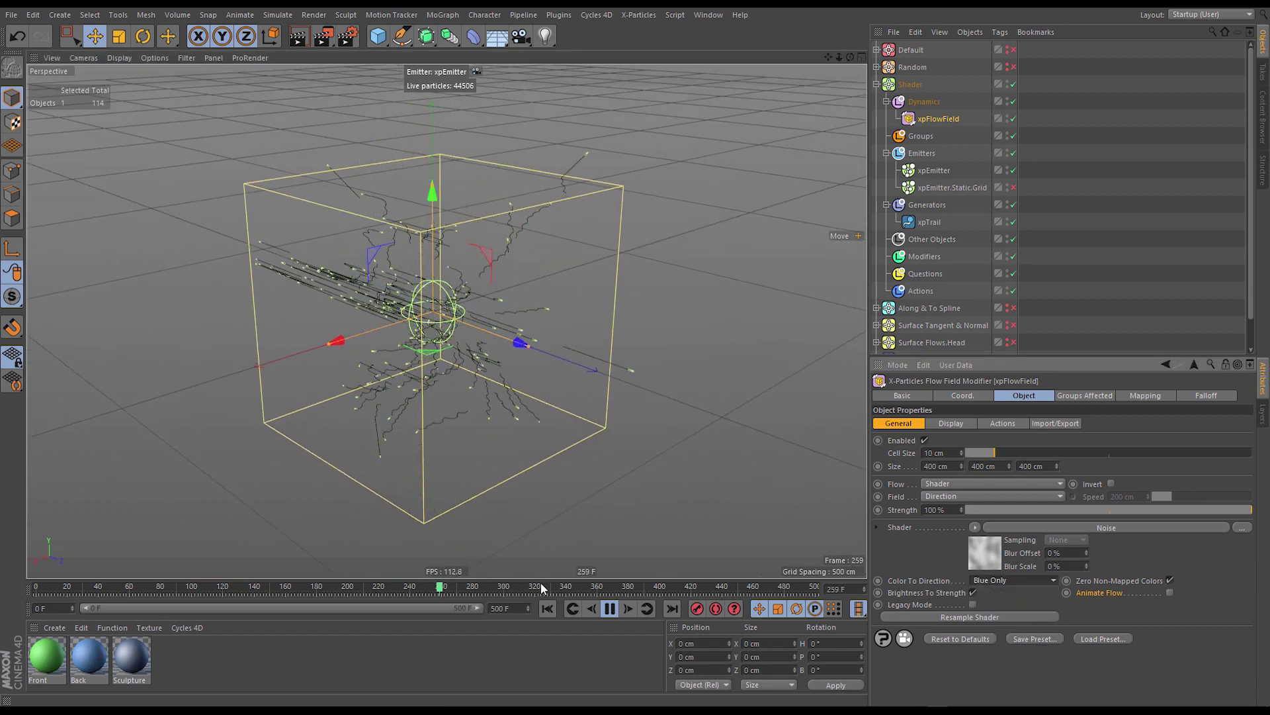
pyautogui.click(610, 608)
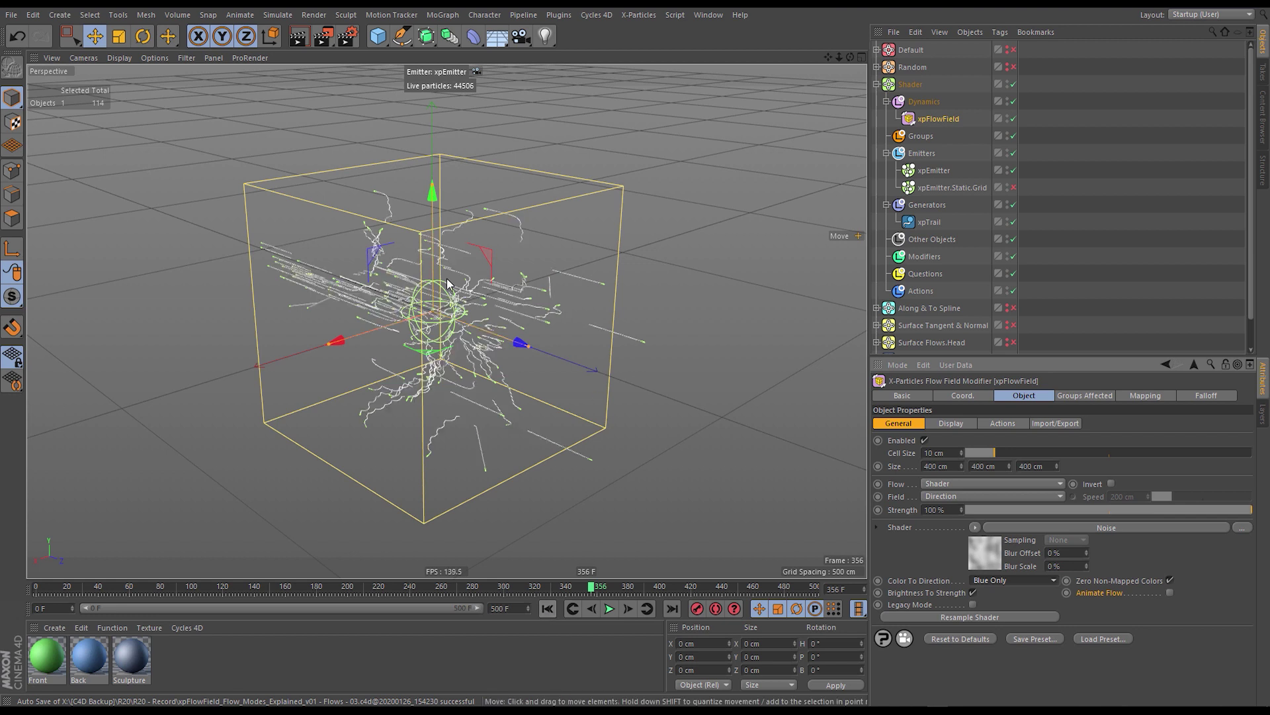
# Rewind the animation to frame 0, then disable the Shader system and collapse its hierarchy.
pyautogui.click(547, 609)
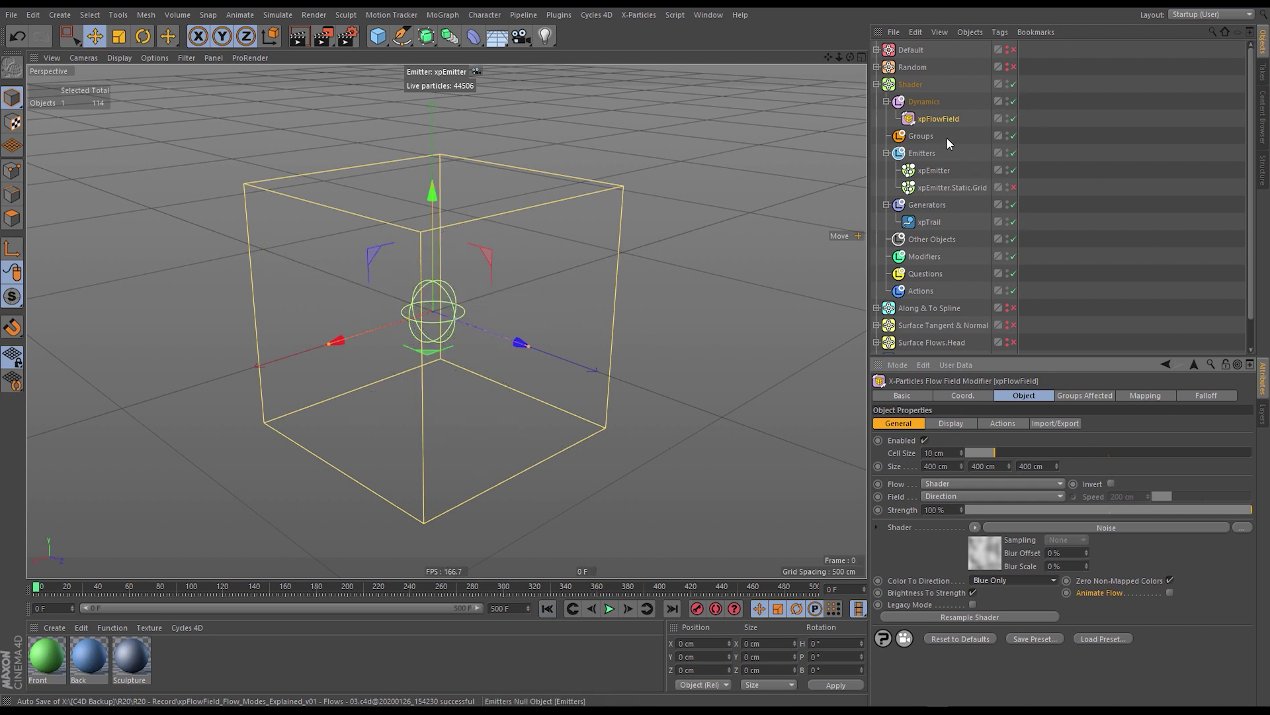
pyautogui.click(1013, 84)
pyautogui.click(877, 84)
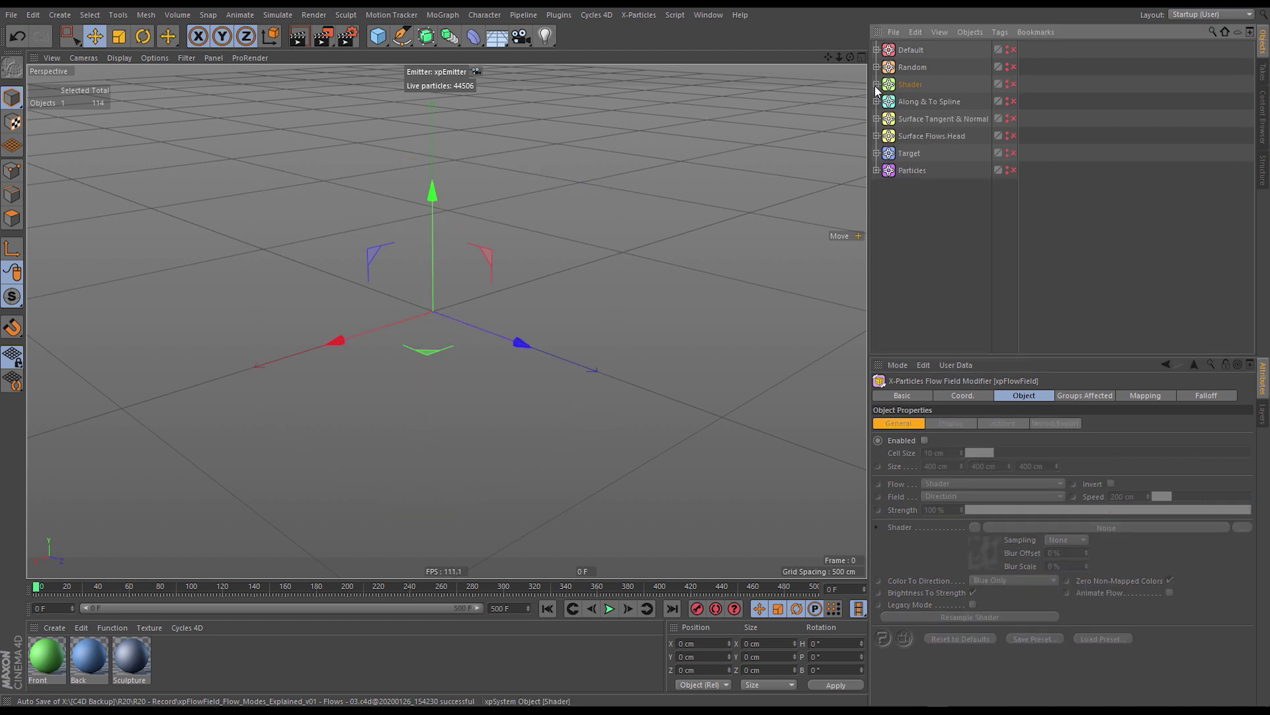
# Enable the Along & To Spline system and expand its hierarchy.
pyautogui.click(1012, 101)
pyautogui.click(1013, 102)
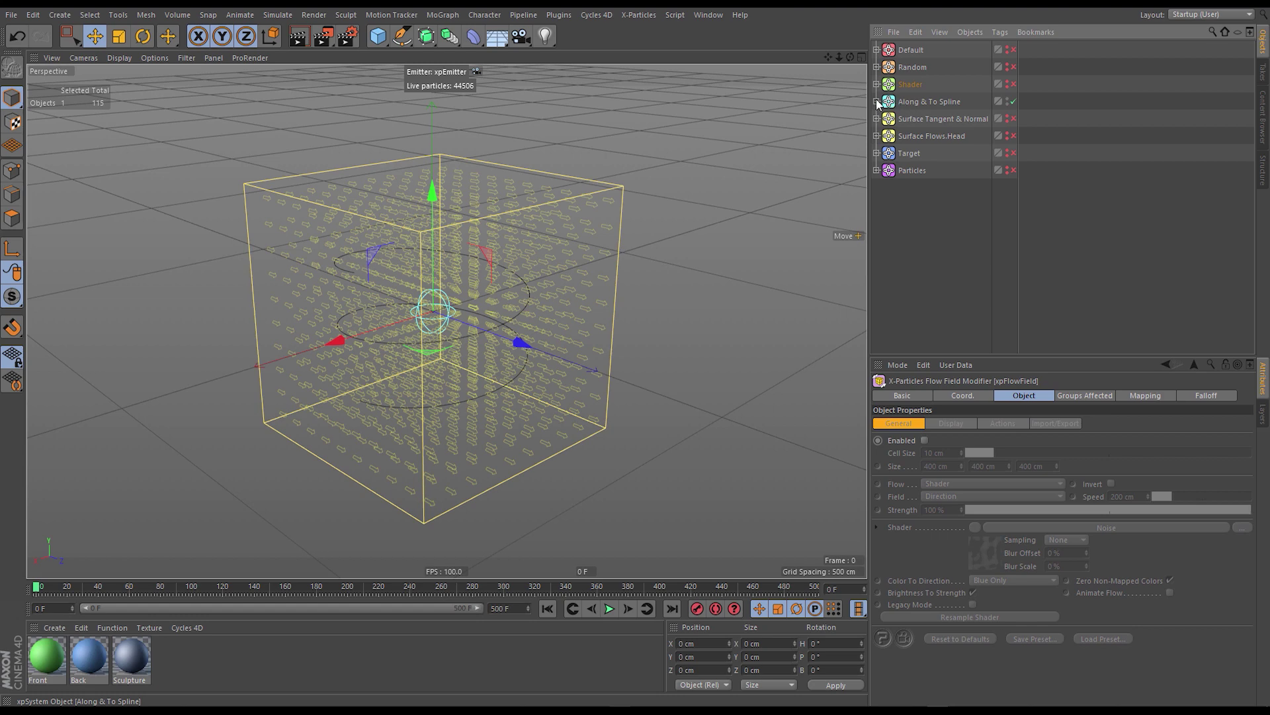
pyautogui.click(877, 101)
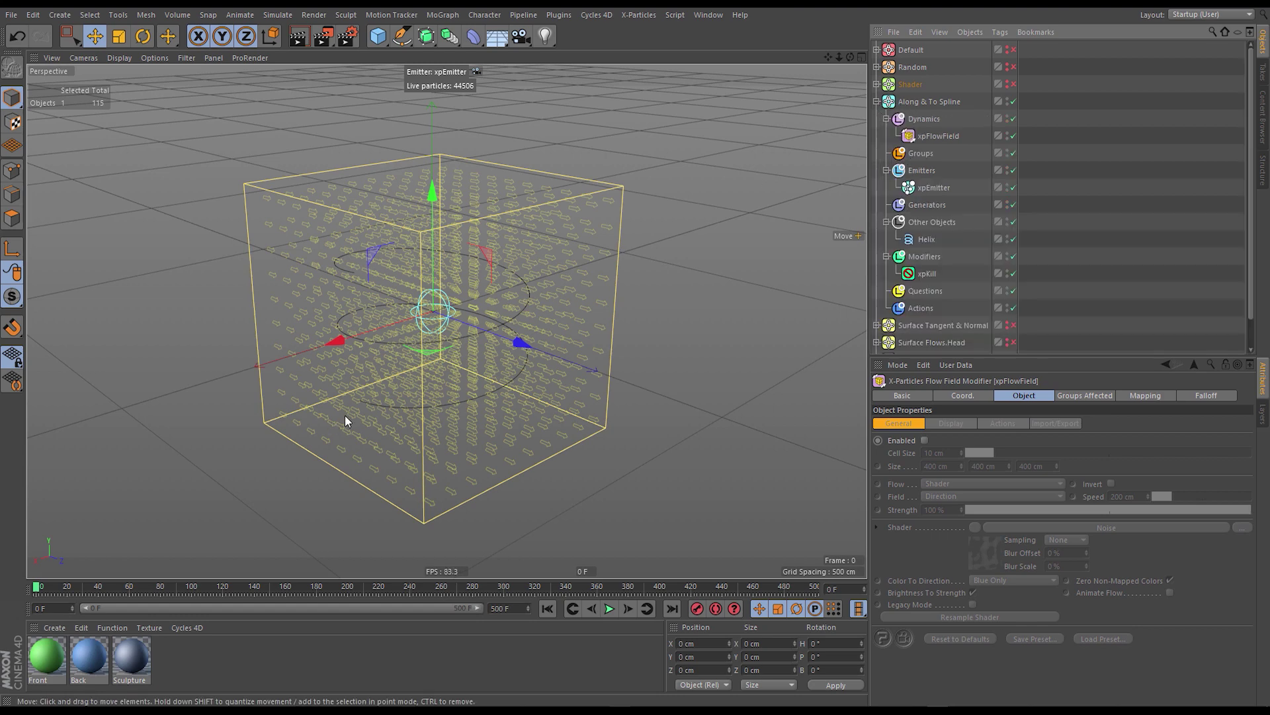
pyautogui.moveTo(454, 335); pyautogui.dragTo(606, 258, button='middle')
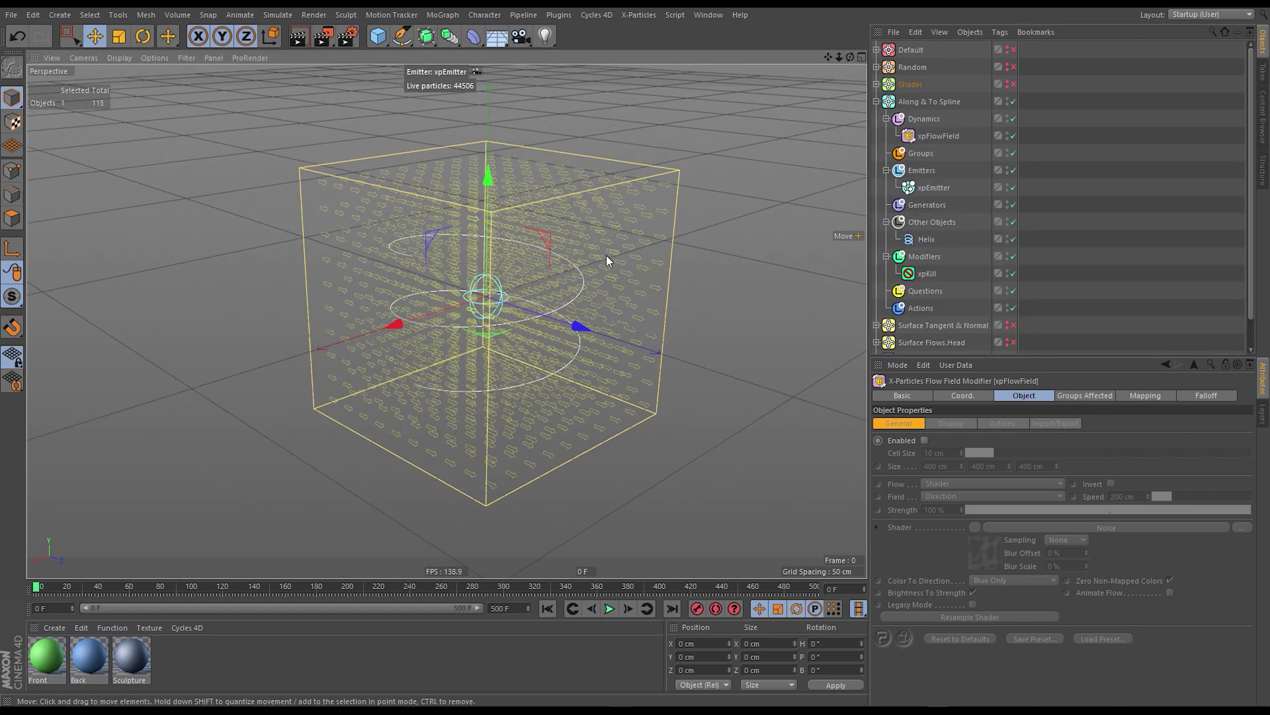
# Review the settings of the system's xpFlowField, xpEmitter, Helix and xpKill objects.
pyautogui.click(932, 135)
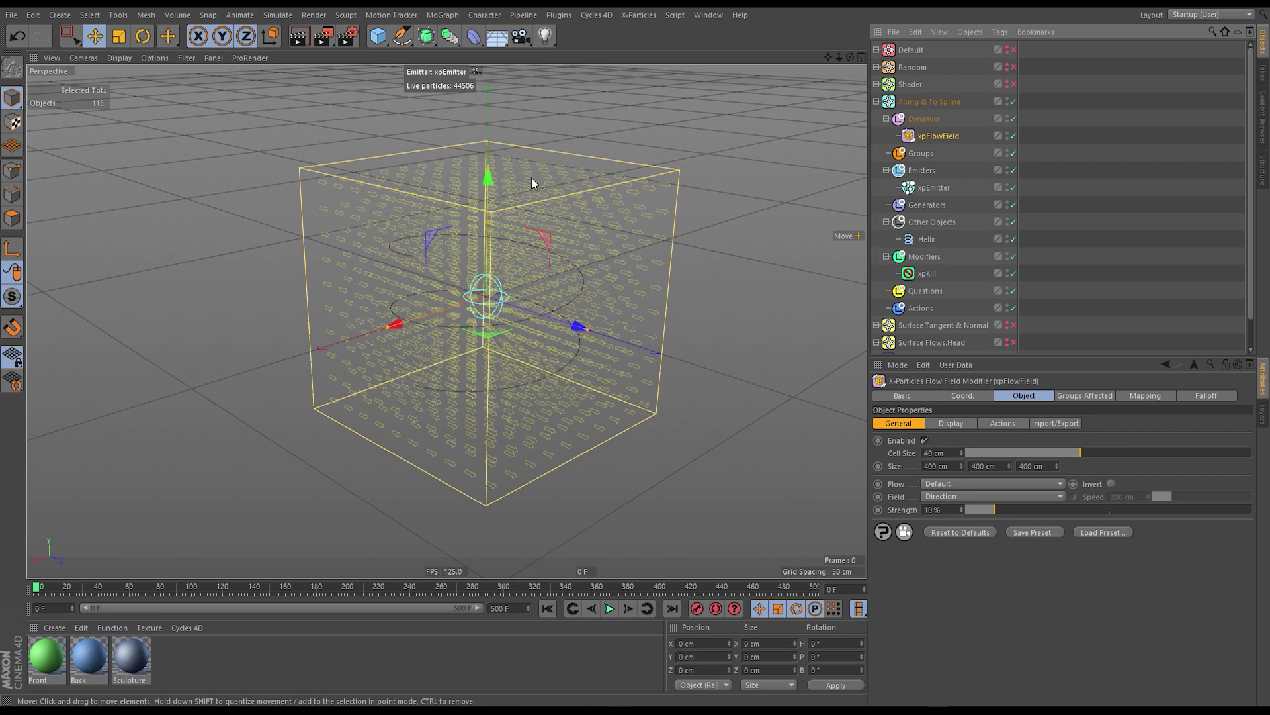
pyautogui.click(933, 187)
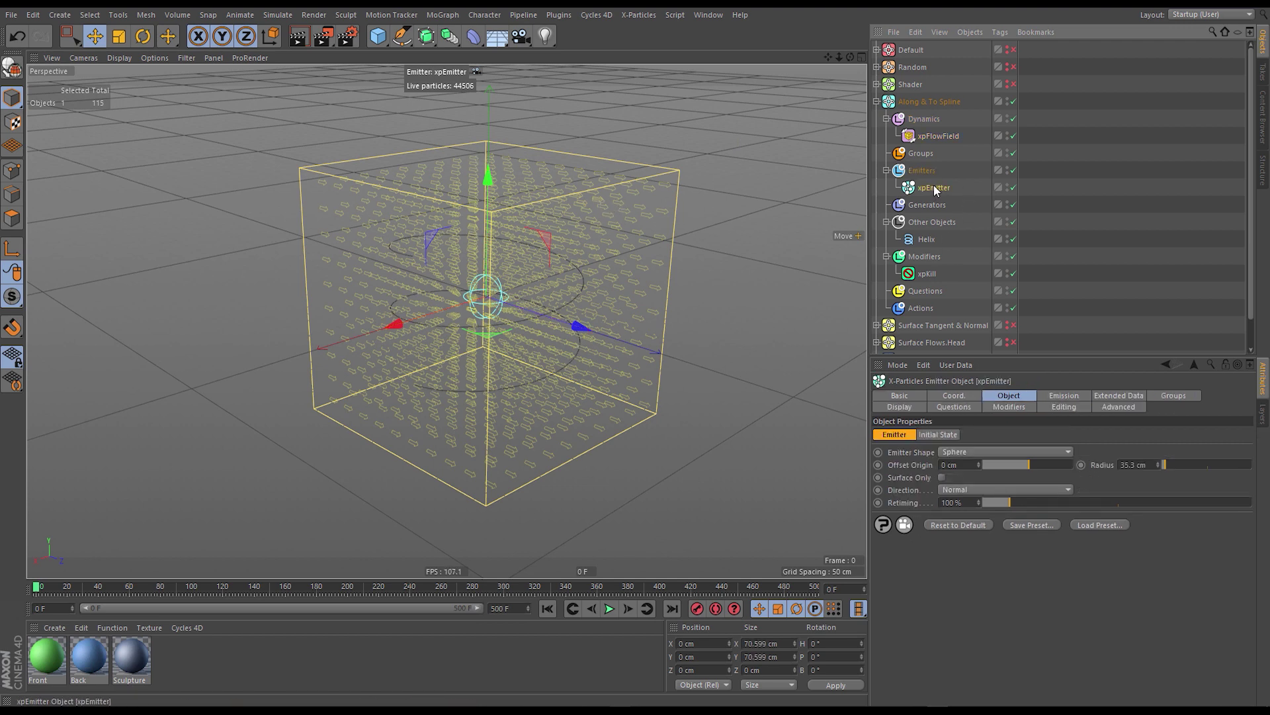
pyautogui.click(926, 239)
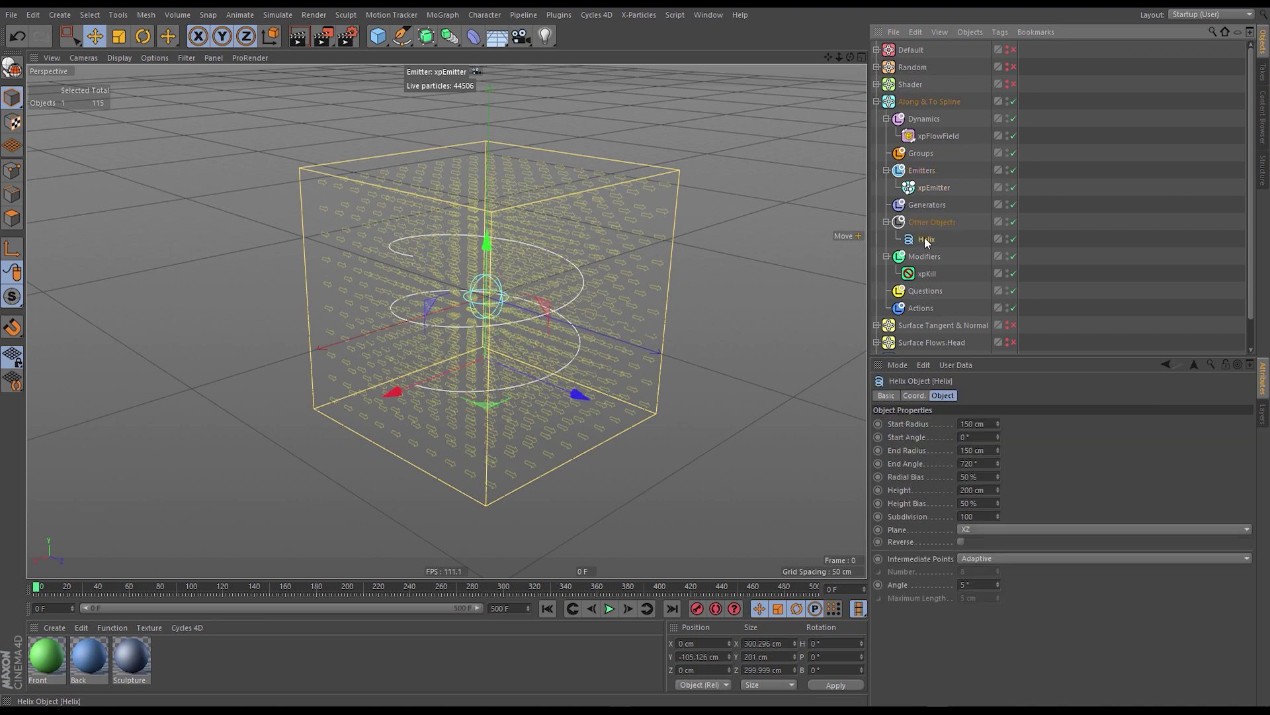
pyautogui.click(927, 274)
pyautogui.moveTo(652, 308); pyautogui.dragTo(697, 237)
pyautogui.hotkey('ctrl', 'z')
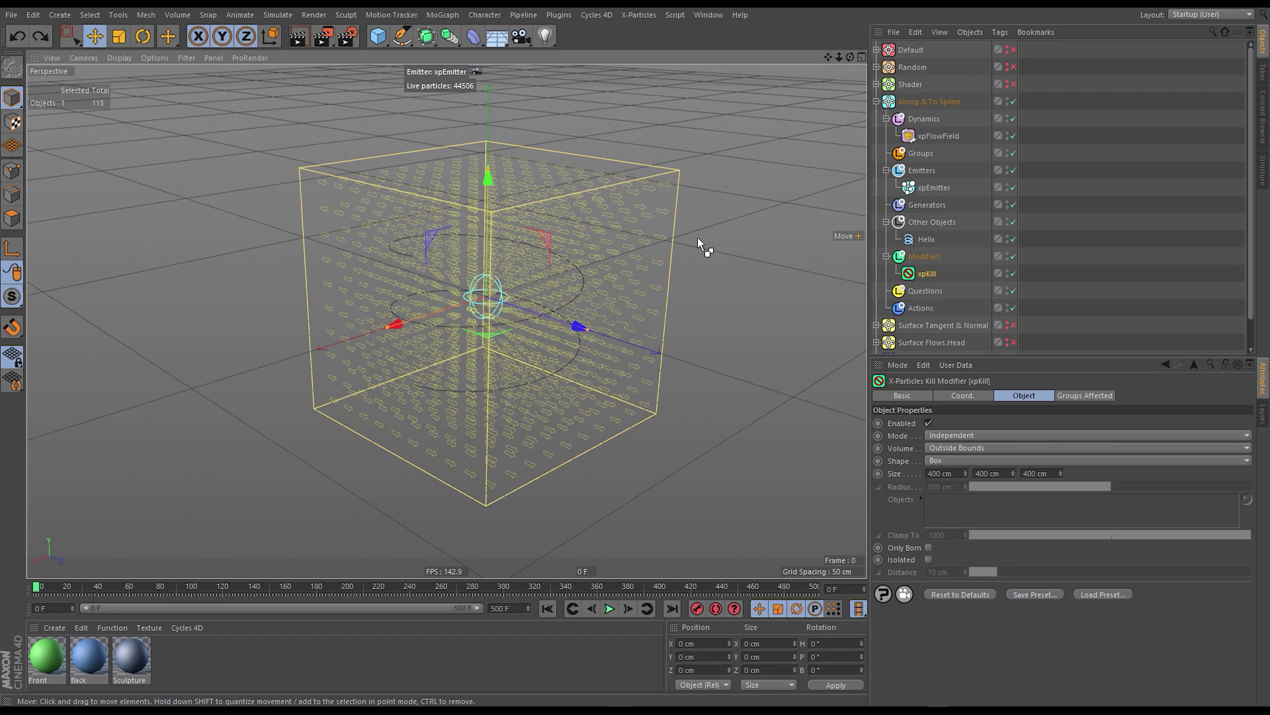
# Preview the emission with xpFlowField disabled, then rewind to frame 0 and enable the flow field again.
pyautogui.click(939, 136)
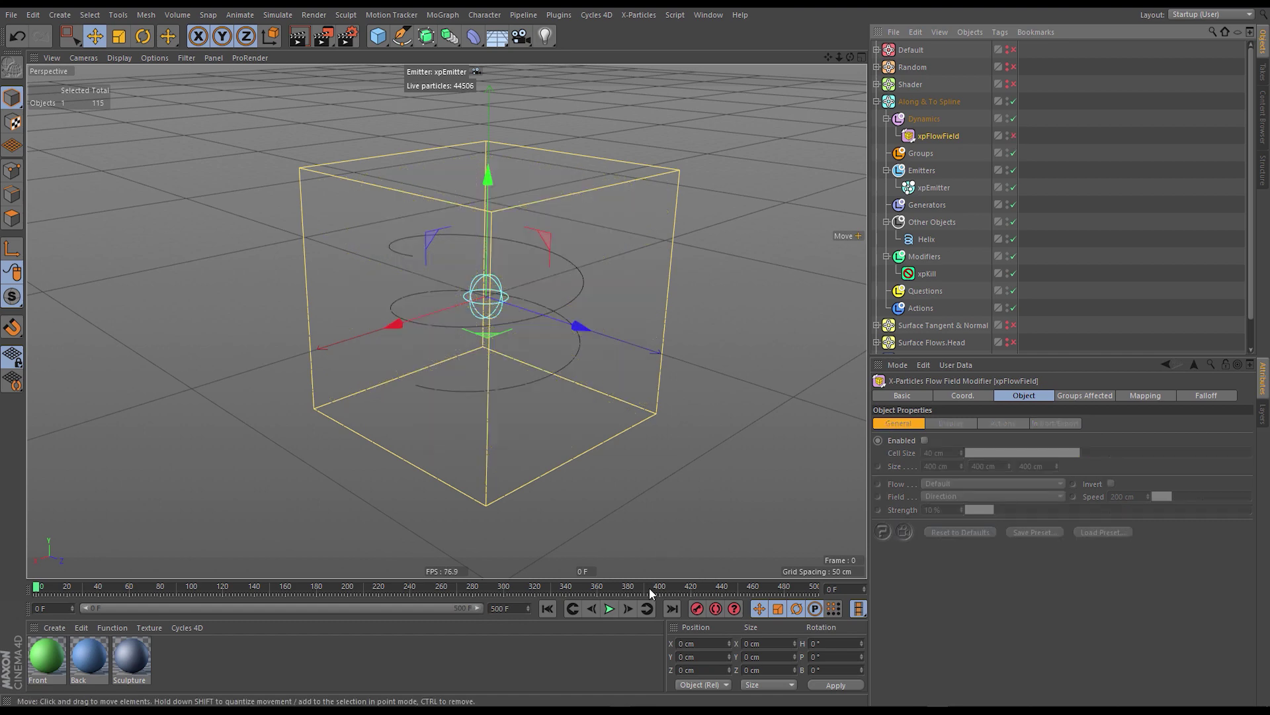
pyautogui.click(609, 609)
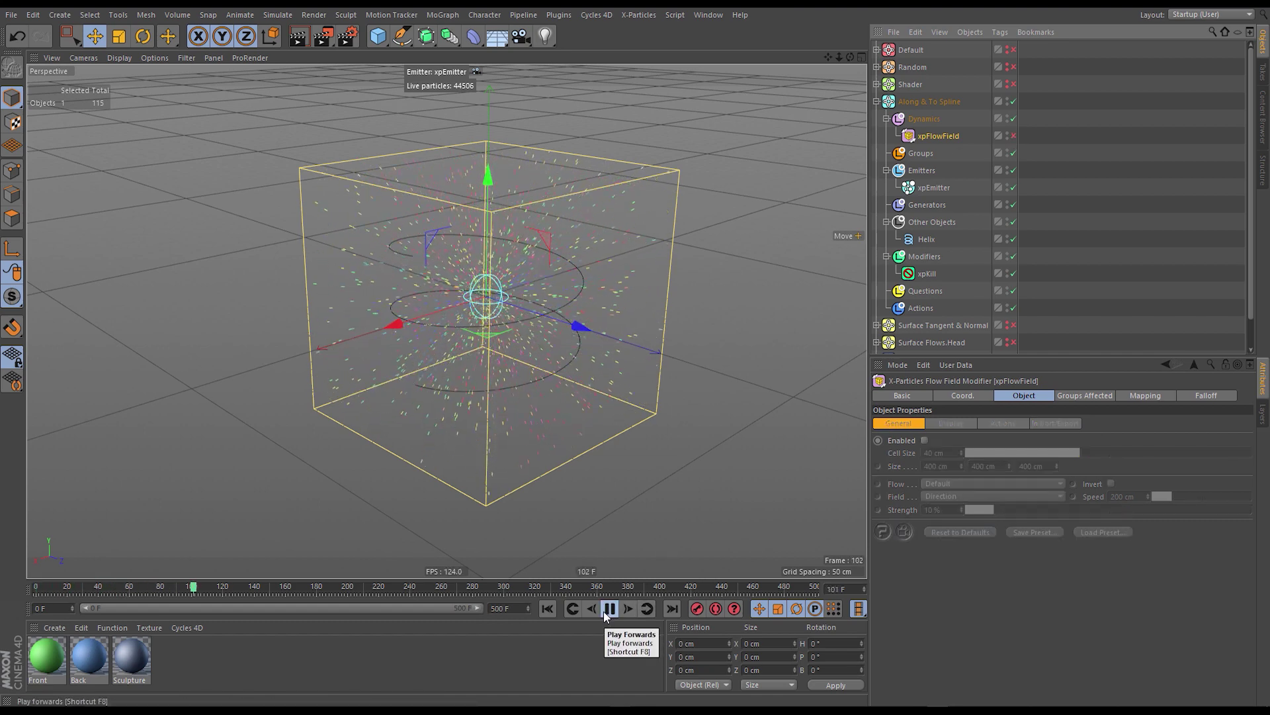
pyautogui.click(610, 609)
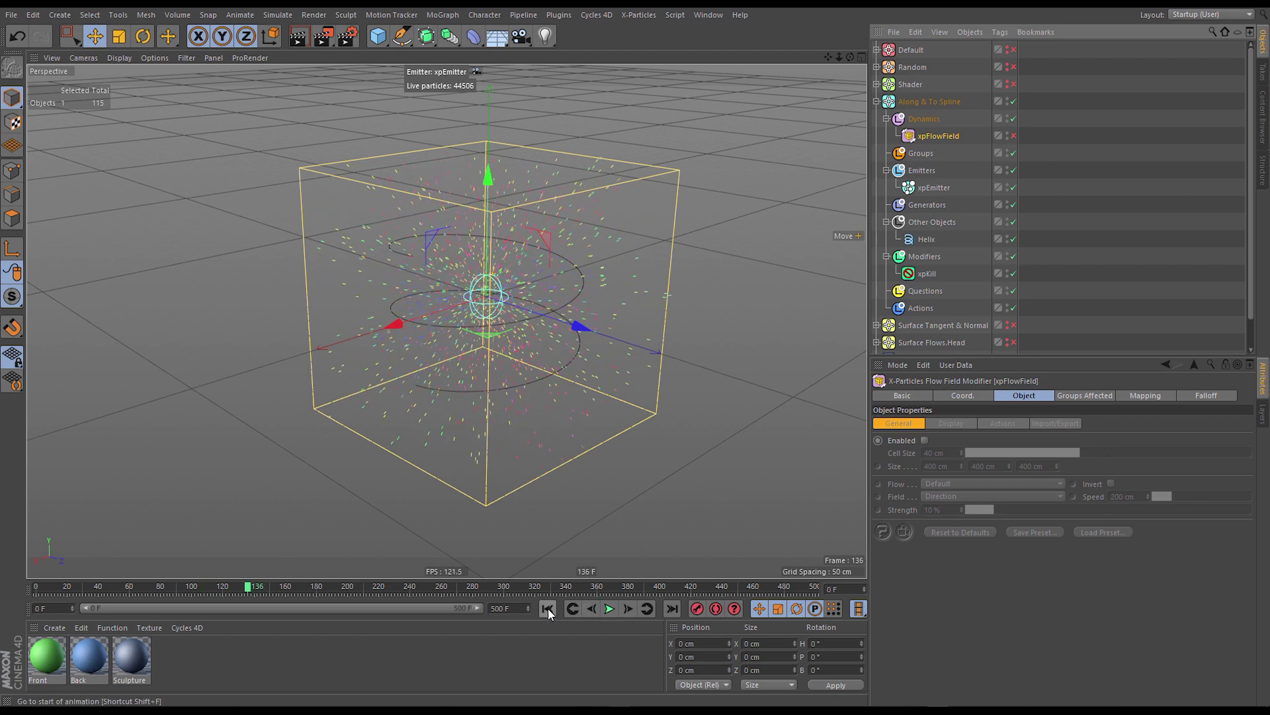
pyautogui.click(548, 609)
pyautogui.click(1013, 136)
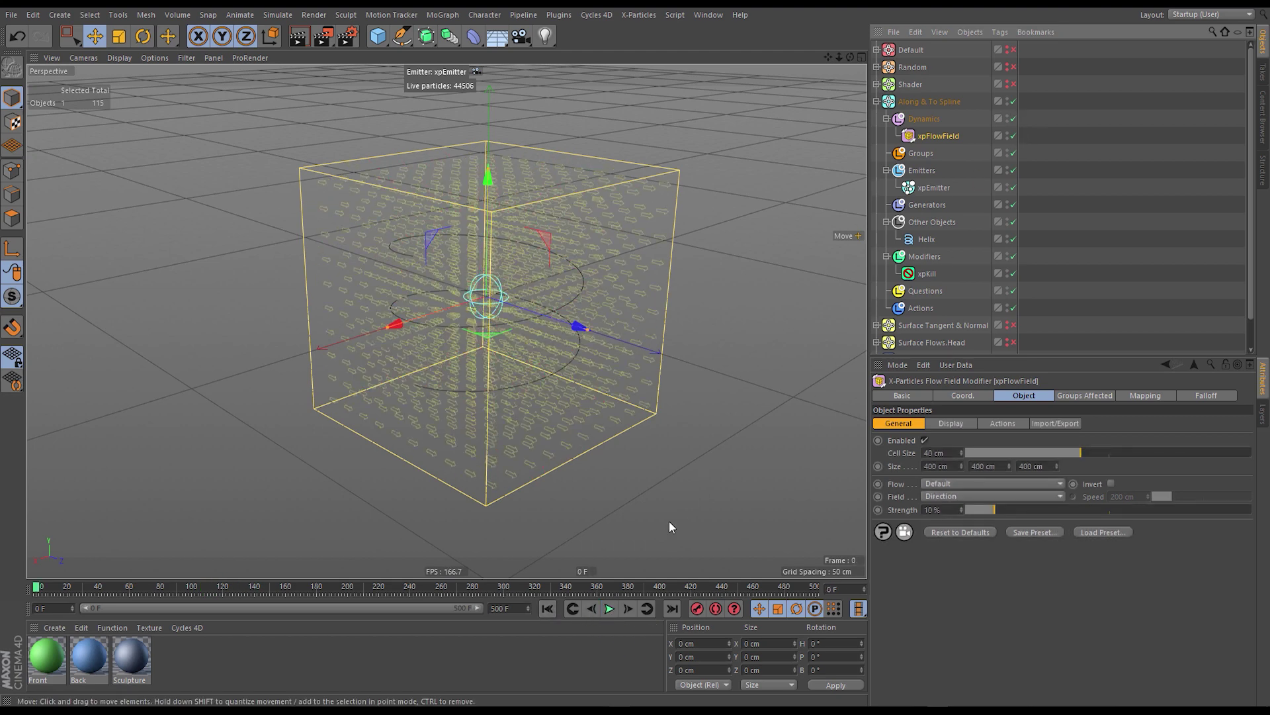
# Set the flow field's Flow to Along Spline, add the Helix to its Objects and inspect the vectors around the spline.
pyautogui.click(940, 484)
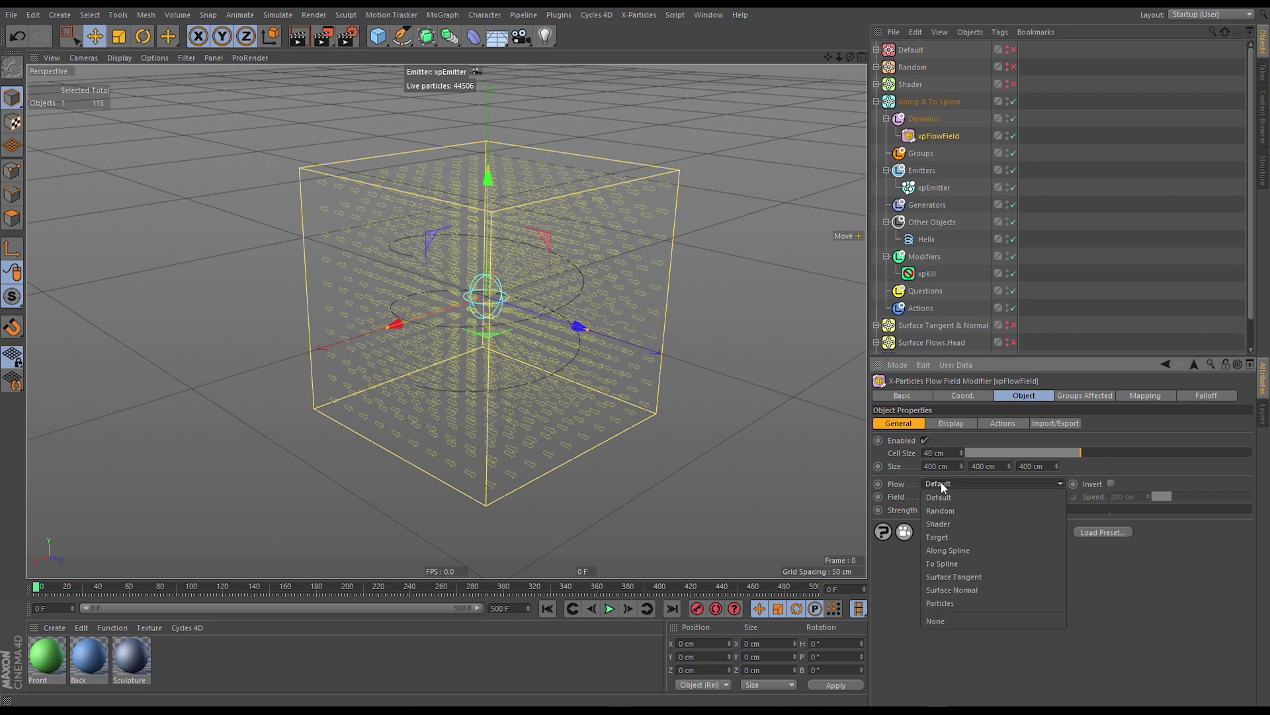
pyautogui.click(967, 550)
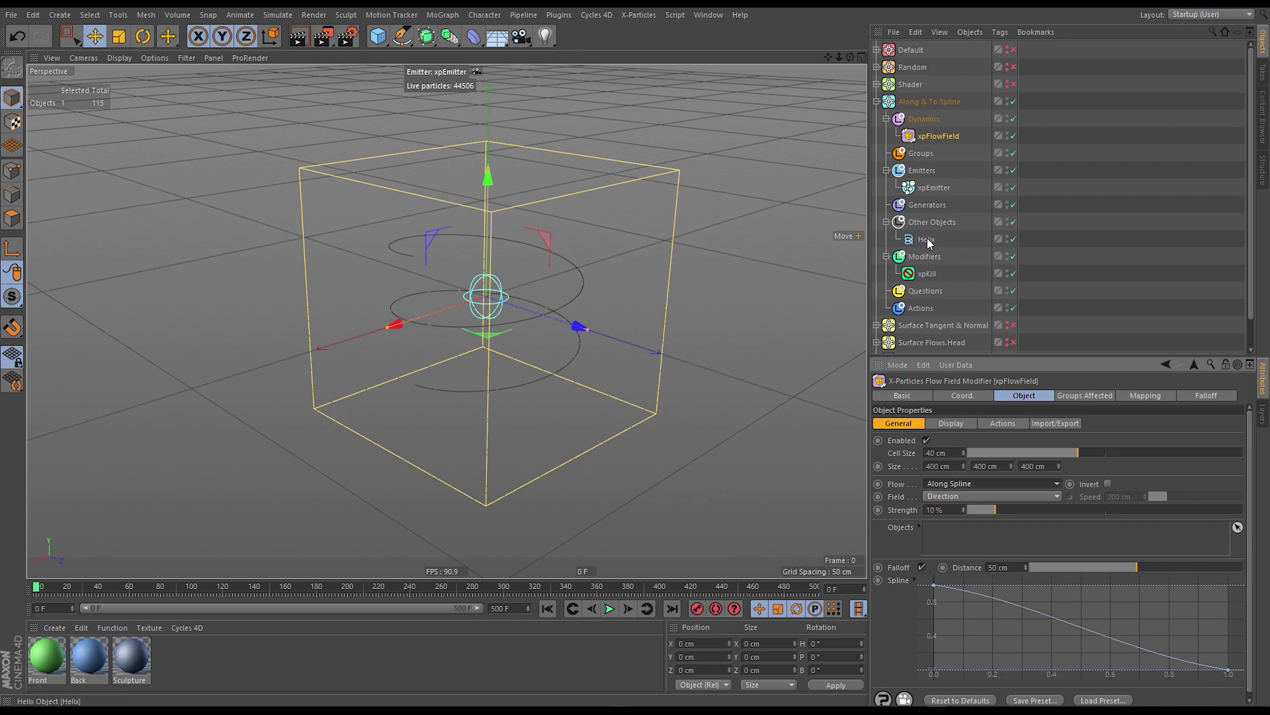
pyautogui.moveTo(928, 243); pyautogui.dragTo(933, 238)
pyautogui.moveTo(968, 538); pyautogui.dragTo(966, 537)
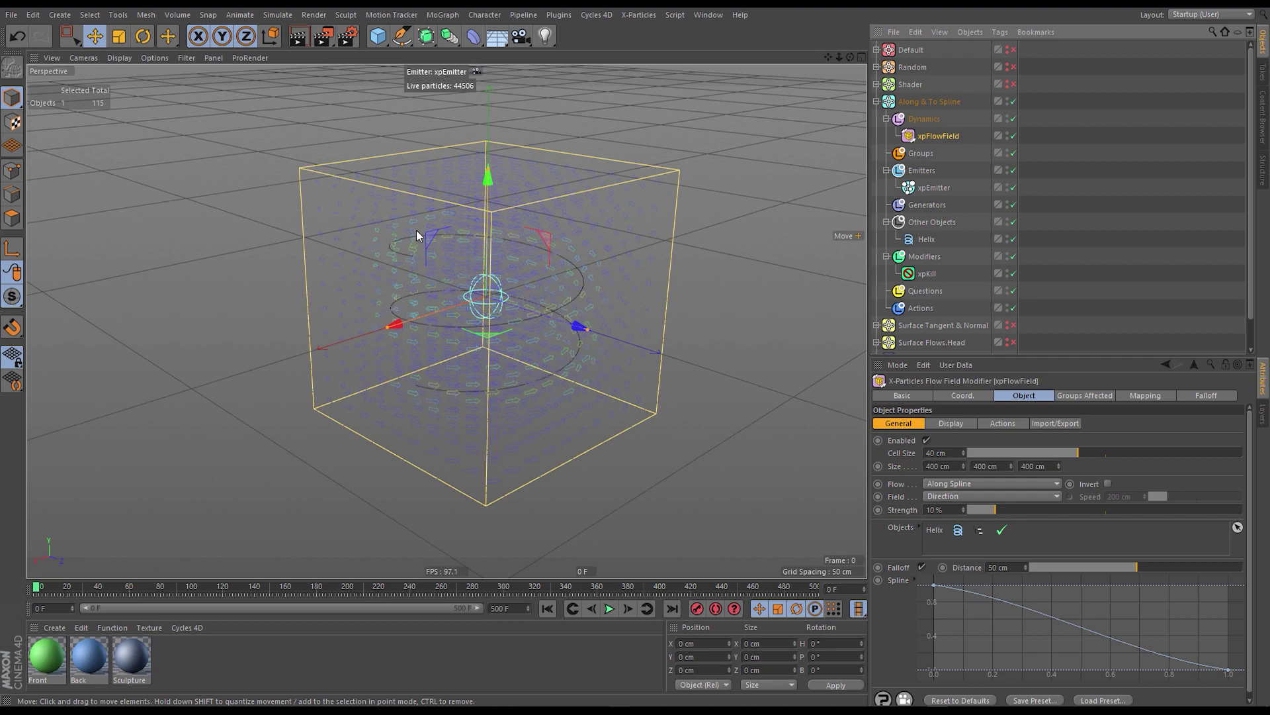
pyautogui.scroll(10, 419, 236)
pyautogui.scroll(-10, 486, 242)
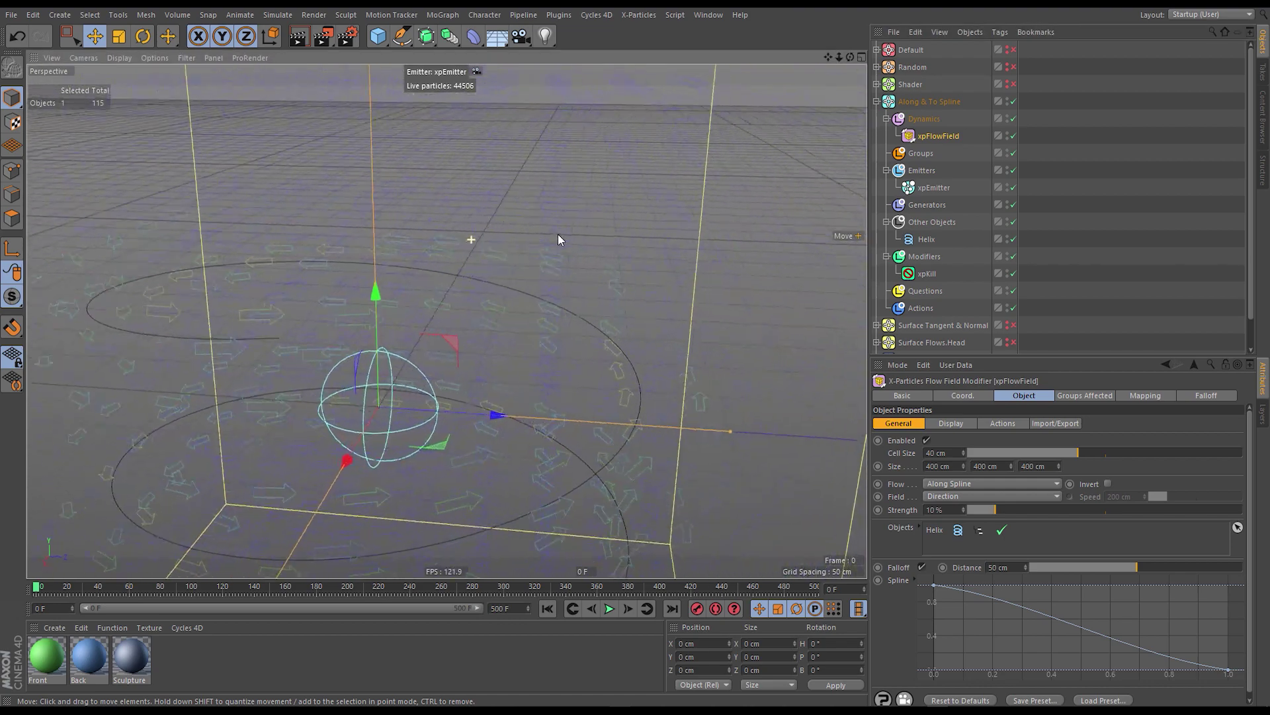
pyautogui.keyDown('alt'); pyautogui.moveTo(531, 266); pyautogui.dragTo(627, 201); pyautogui.keyUp('alt')
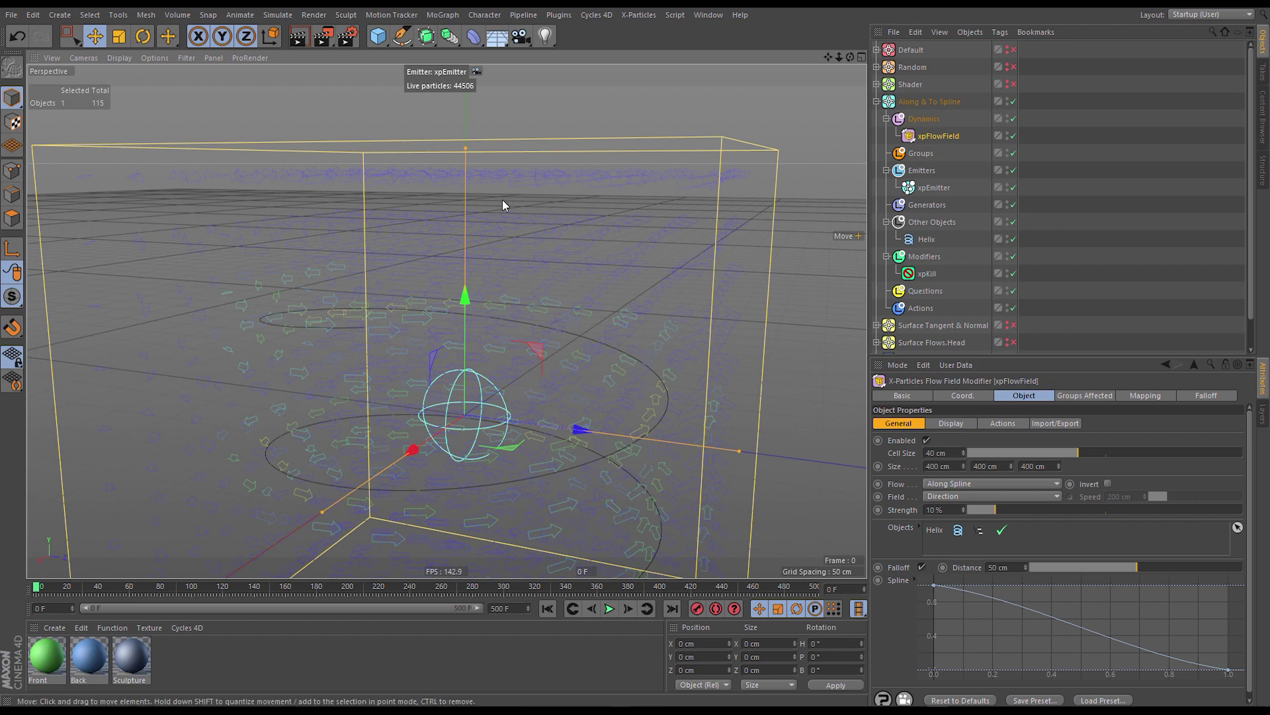
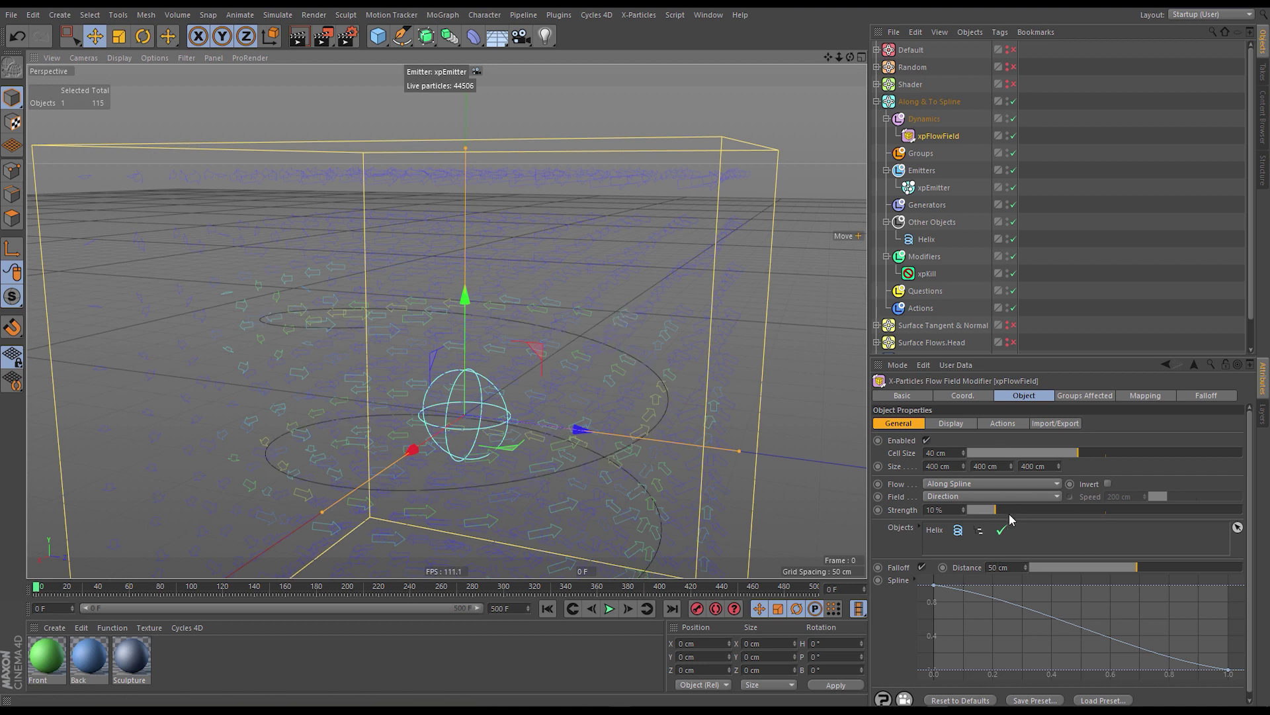
# Raise the spline falloff Distance to 100 cm and turn off Direction Only for the displayed vectors.
pyautogui.moveTo(1151, 569); pyautogui.dragTo(1243, 568)
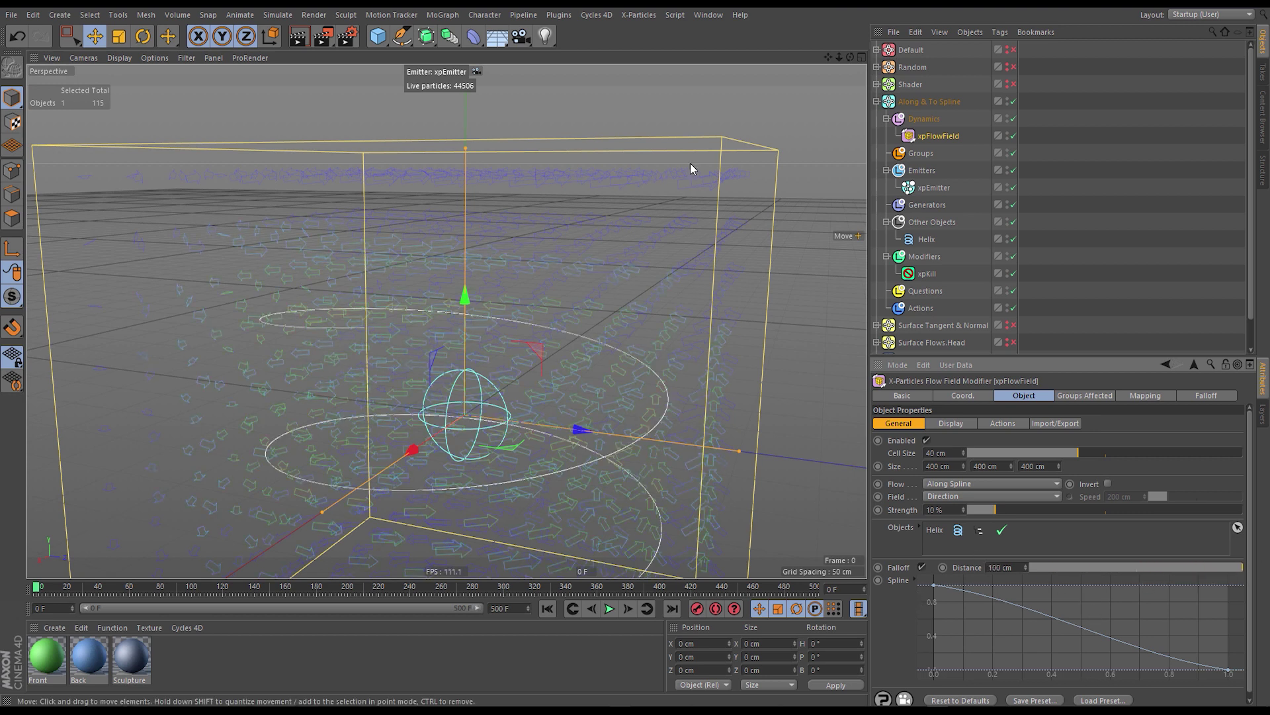
pyautogui.click(951, 423)
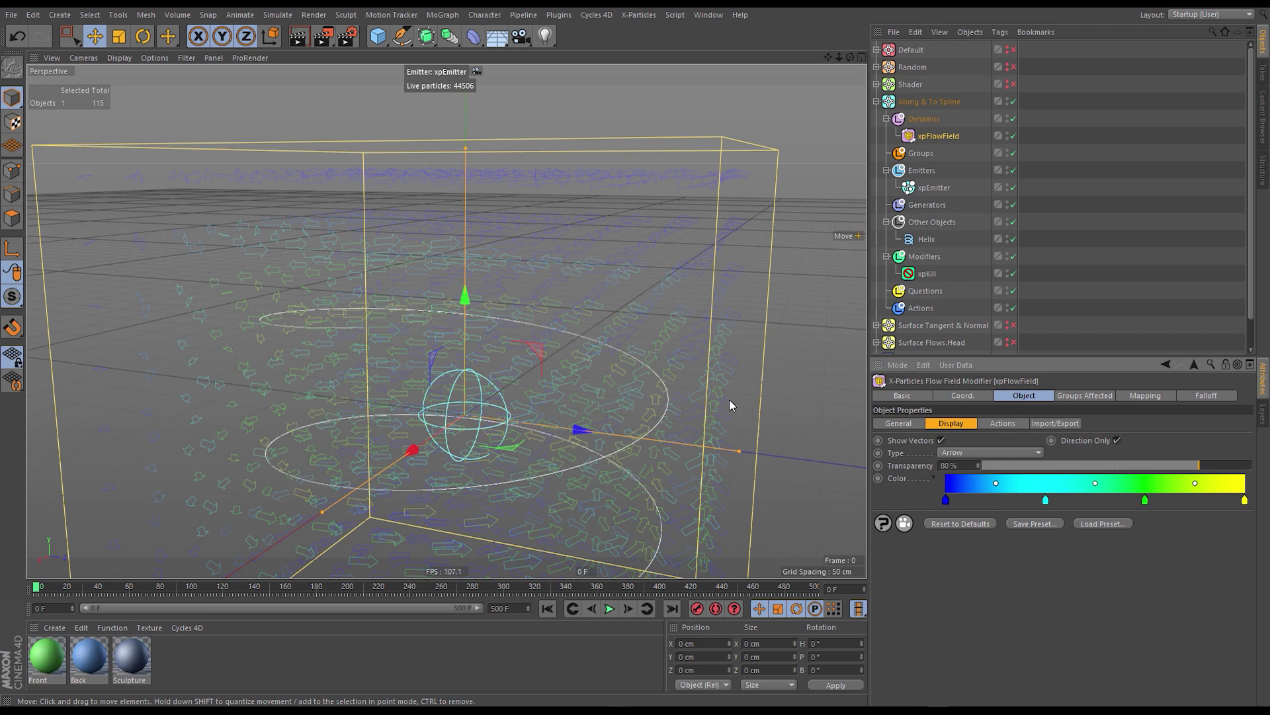
pyautogui.click(1117, 440)
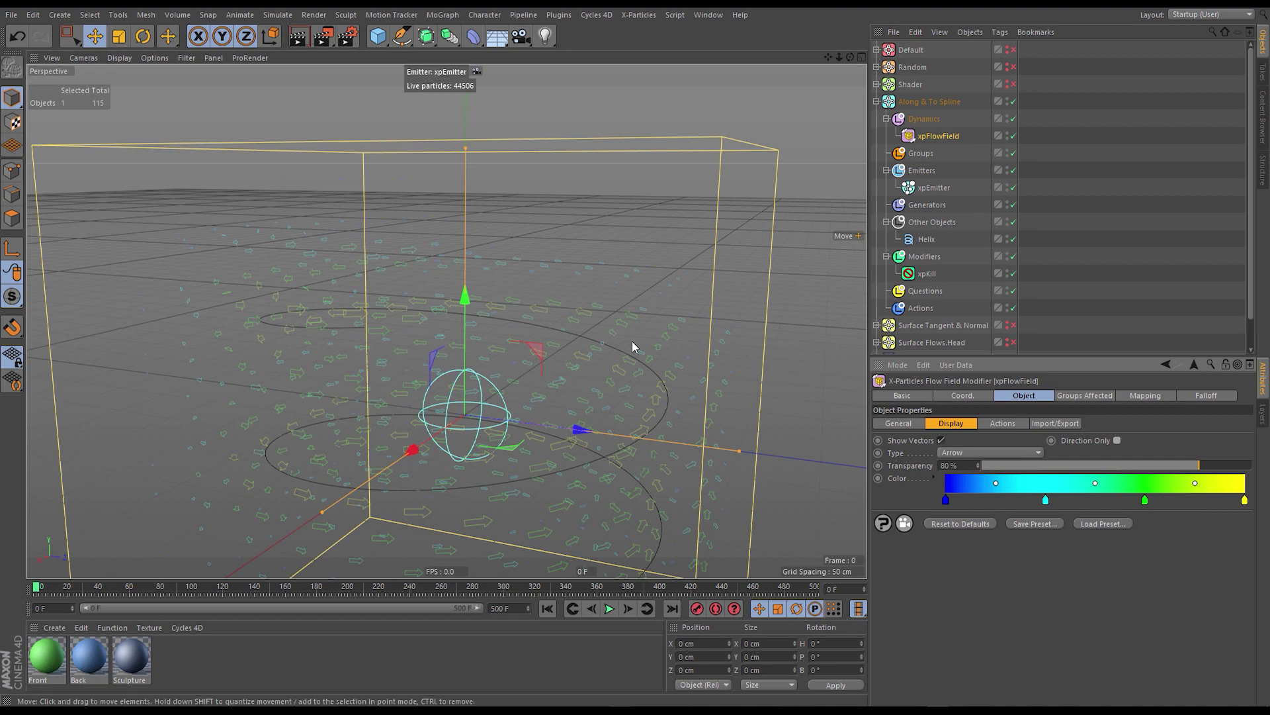
pyautogui.keyDown('alt'); pyautogui.moveTo(629, 346); pyautogui.dragTo(594, 280); pyautogui.keyUp('alt')
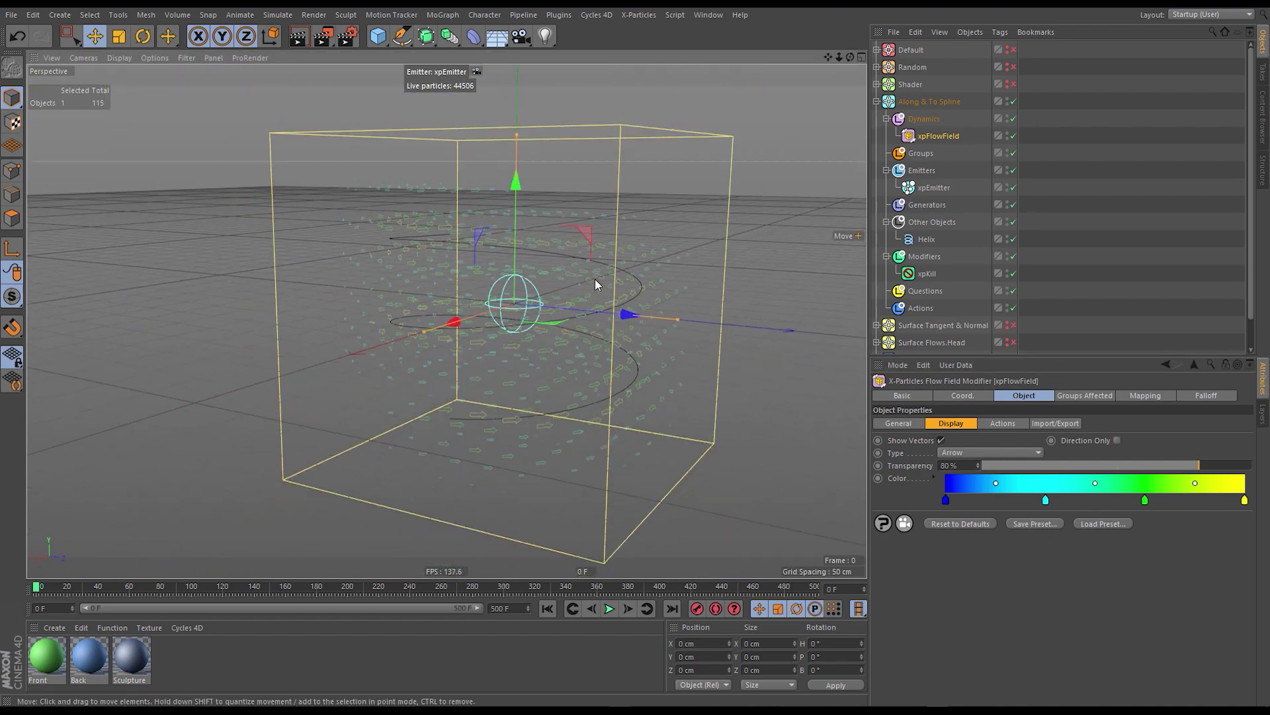
# Set the flow field's spline falloff Distance to 50 cm.
pyautogui.click(898, 424)
pyautogui.moveTo(1214, 567); pyautogui.dragTo(1166, 571)
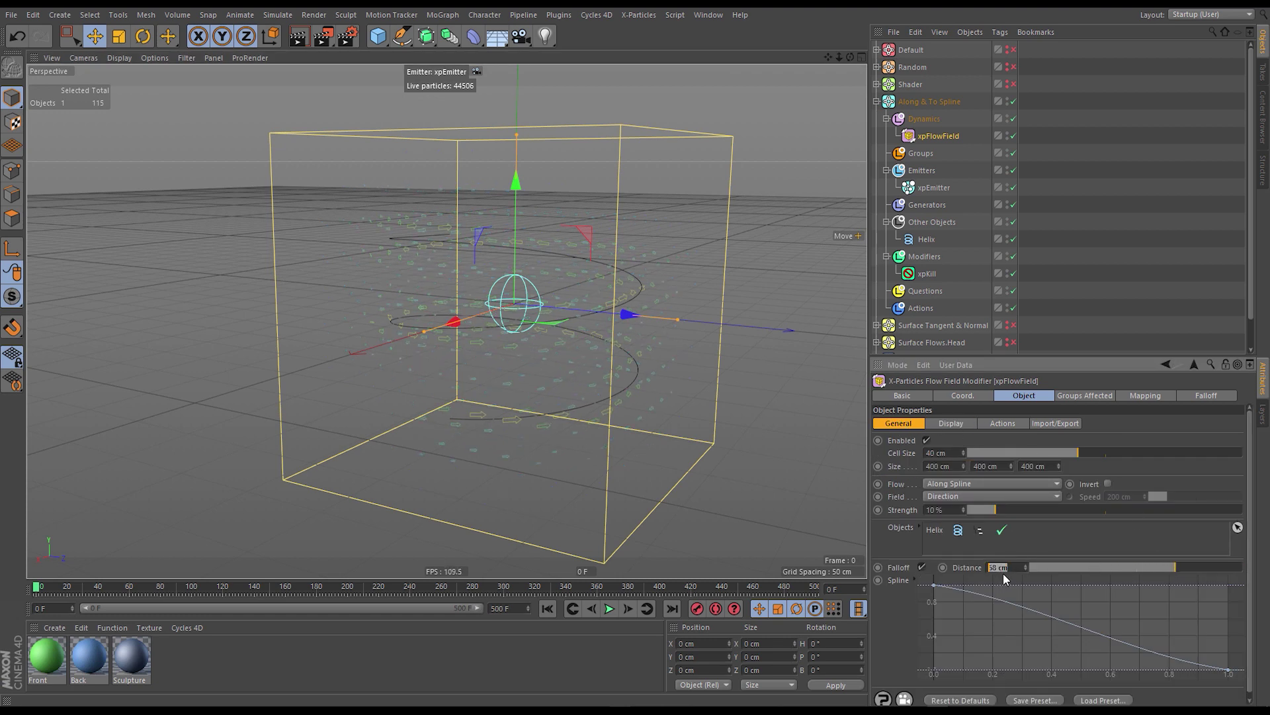
pyautogui.write('50')
pyautogui.press('Return')
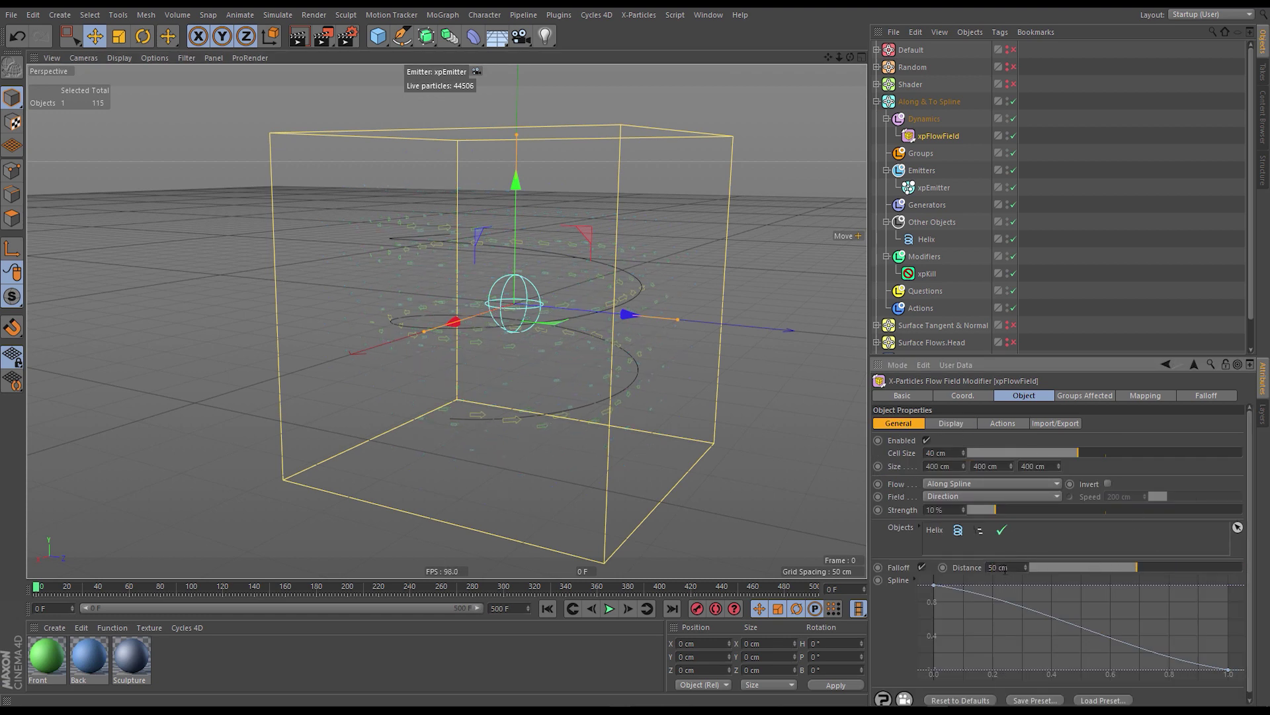
# Try tilting the Helix with the Rotate tool to see how the vectors respond, then undo the rotation.
pyautogui.click(926, 239)
pyautogui.keyDown('alt'); pyautogui.moveTo(560, 292); pyautogui.dragTo(511, 293); pyautogui.keyUp('alt')
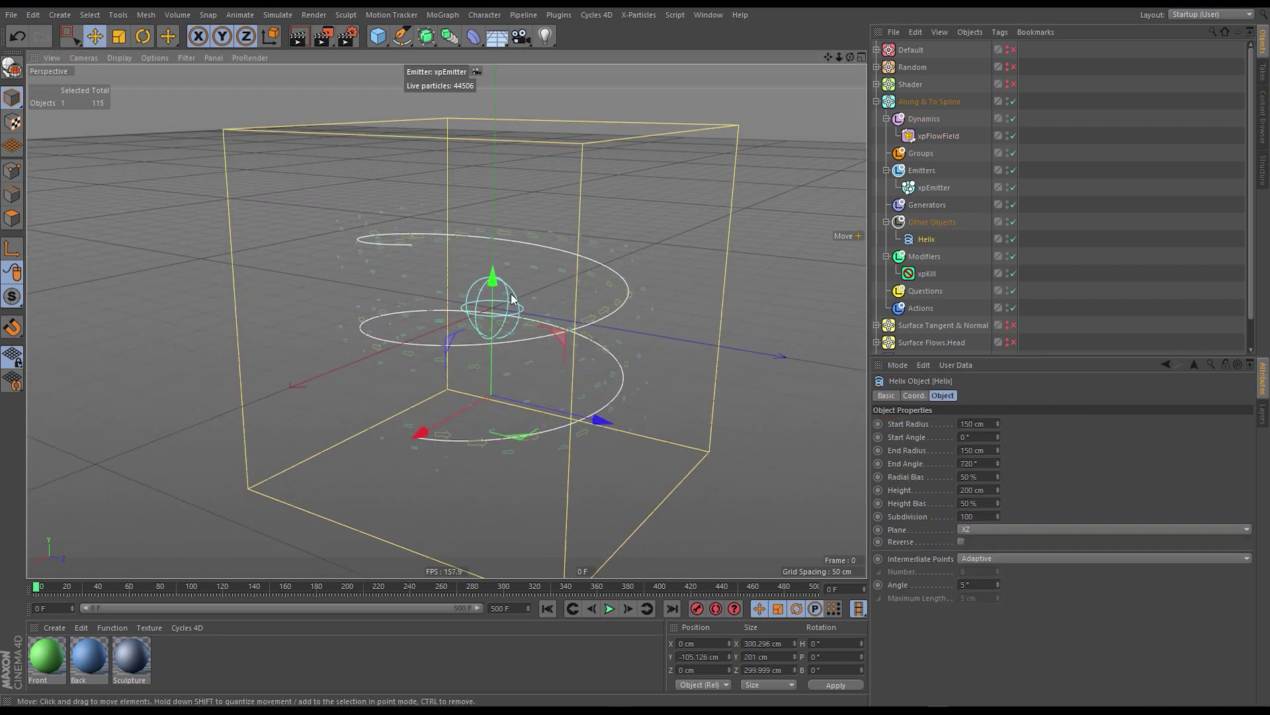
pyautogui.press('r')
pyautogui.moveTo(430, 283); pyautogui.dragTo(507, 337)
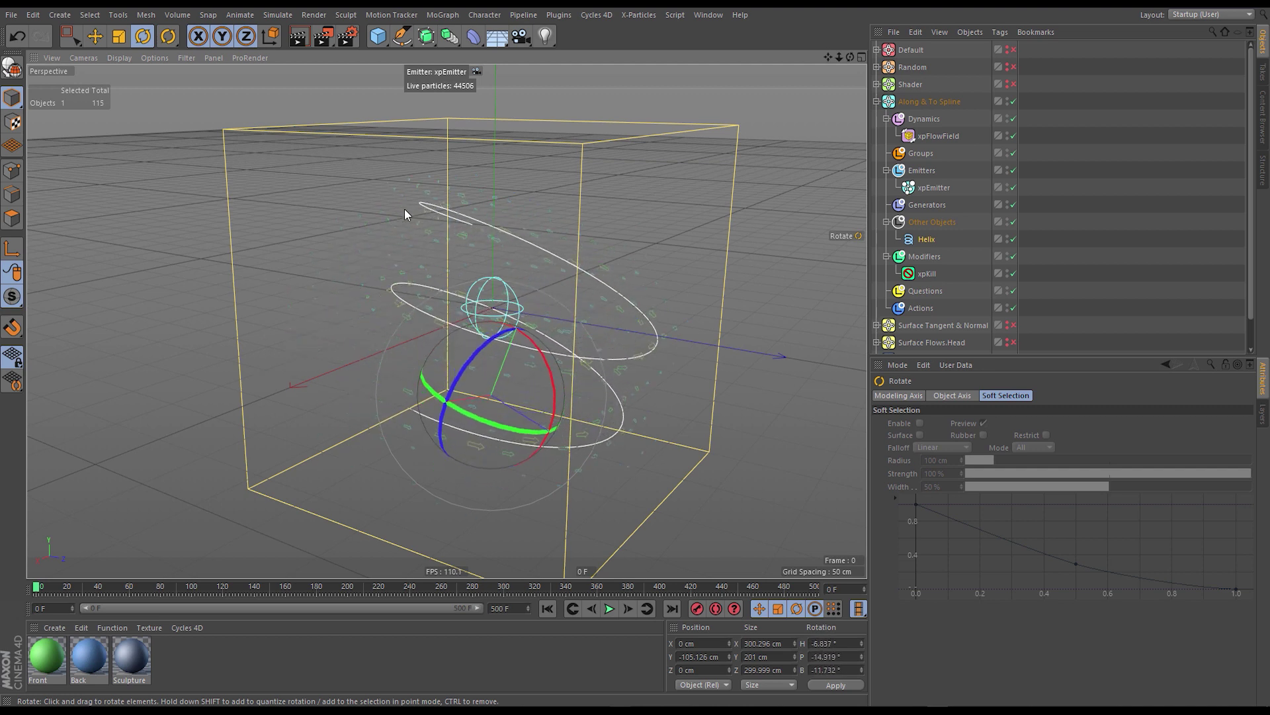
pyautogui.hotkey('ctrl', 'z')
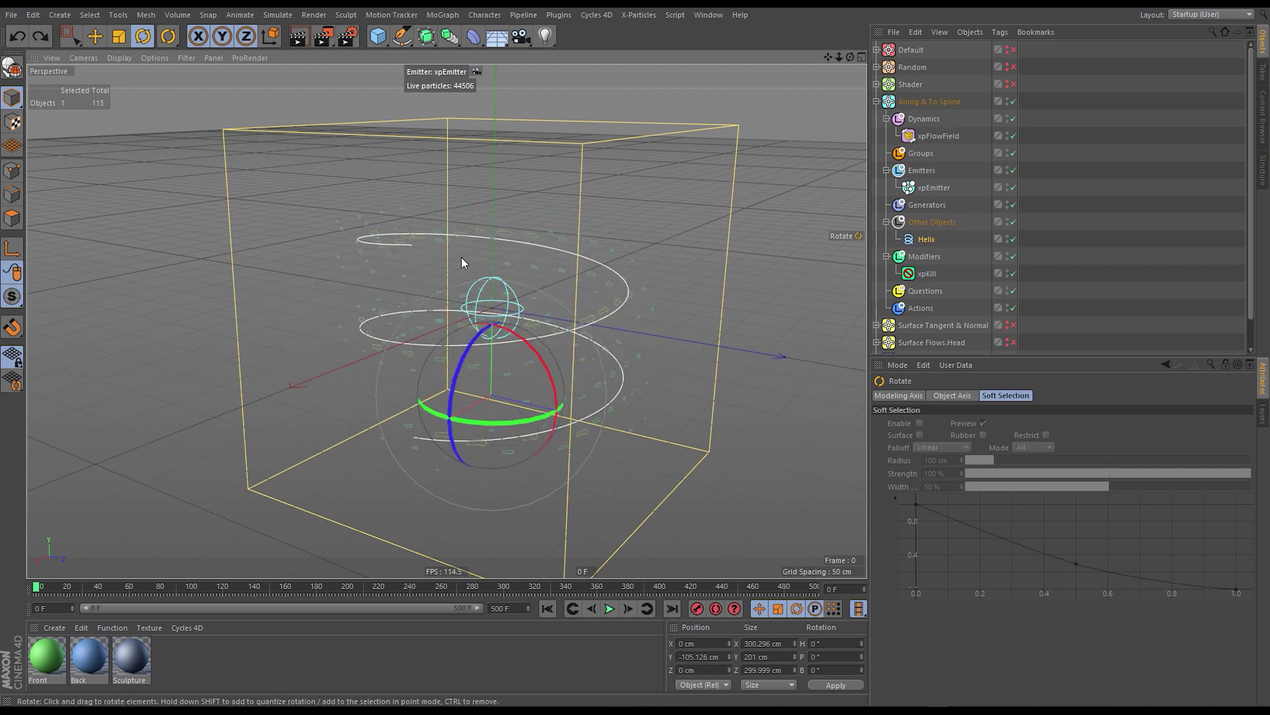
pyautogui.scroll(3, 483, 238)
pyautogui.scroll(-3, 509, 231)
pyautogui.moveTo(515, 241)
pyautogui.keyDown('alt'); pyautogui.mouseDown()
pyautogui.moveTo(558, 248)
pyautogui.moveTo(490, 225)
pyautogui.moveTo(503, 248)
pyautogui.moveTo(499, 227)
pyautogui.mouseUp(); pyautogui.keyUp('alt')
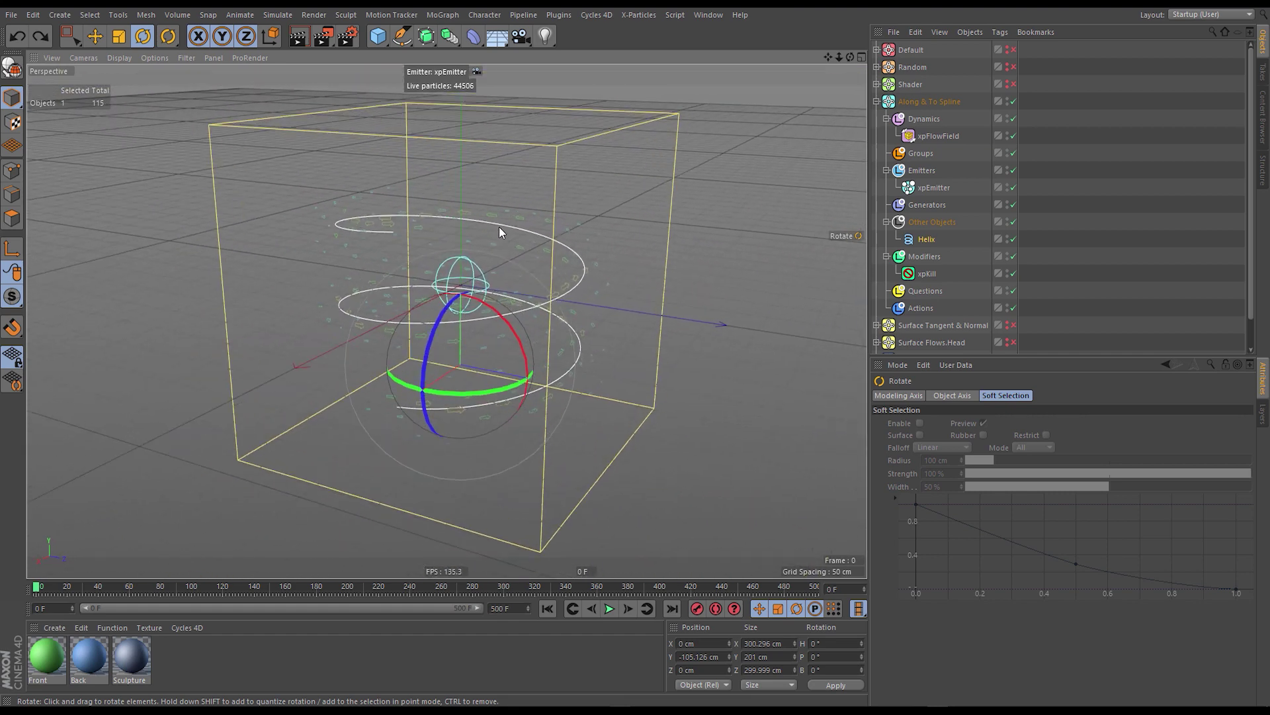
# Clear some viewport space beside the flow field and activate Doodle Paint with a colour saturation of 0%.
pyautogui.keyDown('alt'); pyautogui.moveTo(597, 257); pyautogui.dragTo(371, 296); pyautogui.keyUp('alt')
pyautogui.click(939, 136)
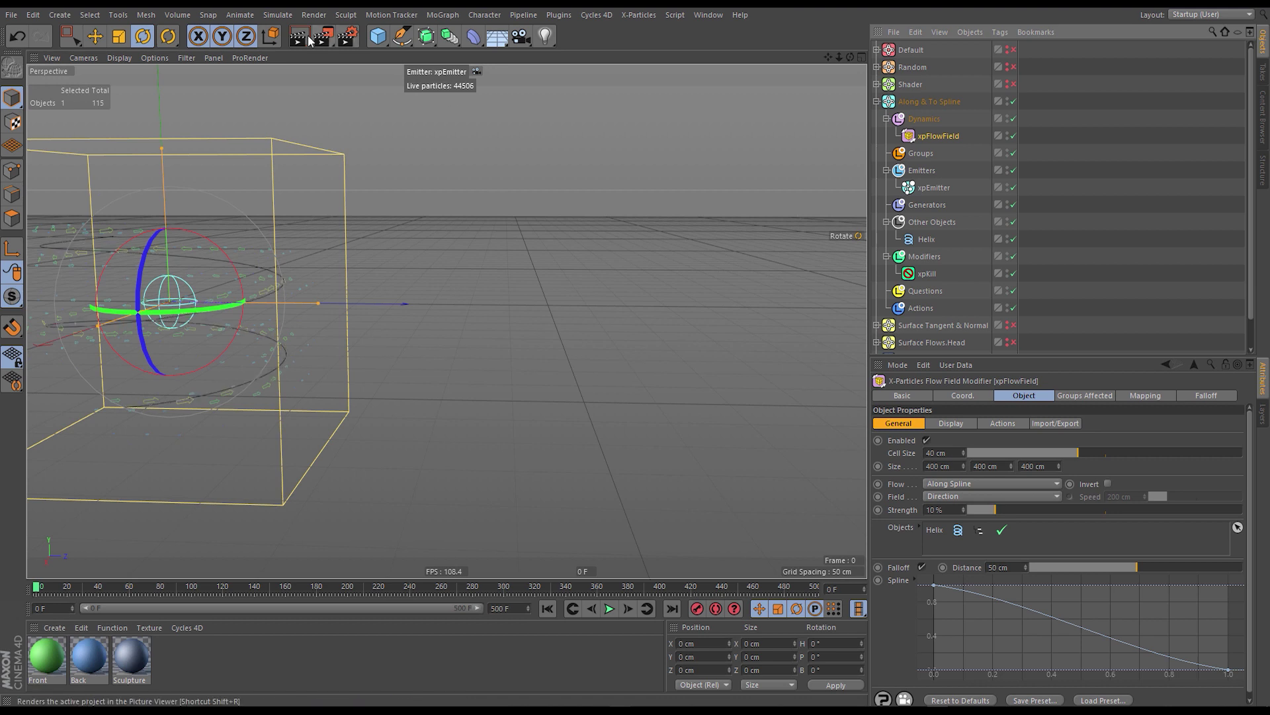
pyautogui.hotkey('shift', 'c')
pyautogui.write('doodle')
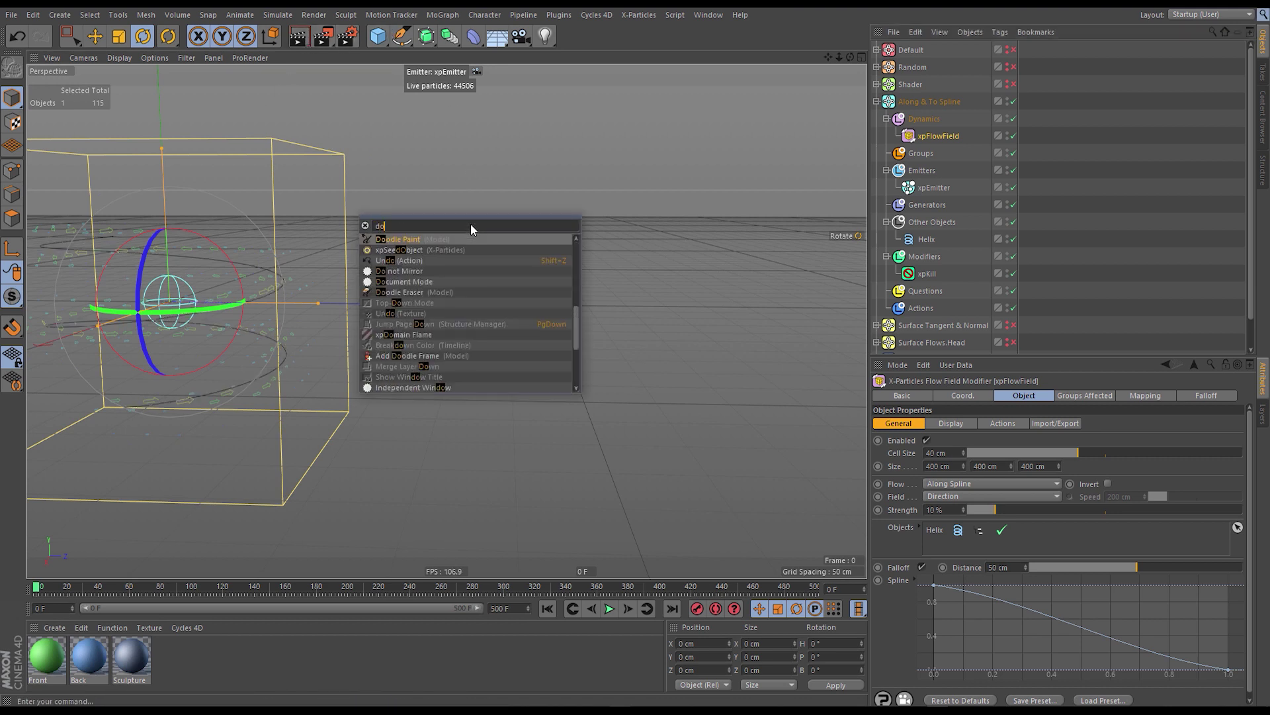
pyautogui.press('Return')
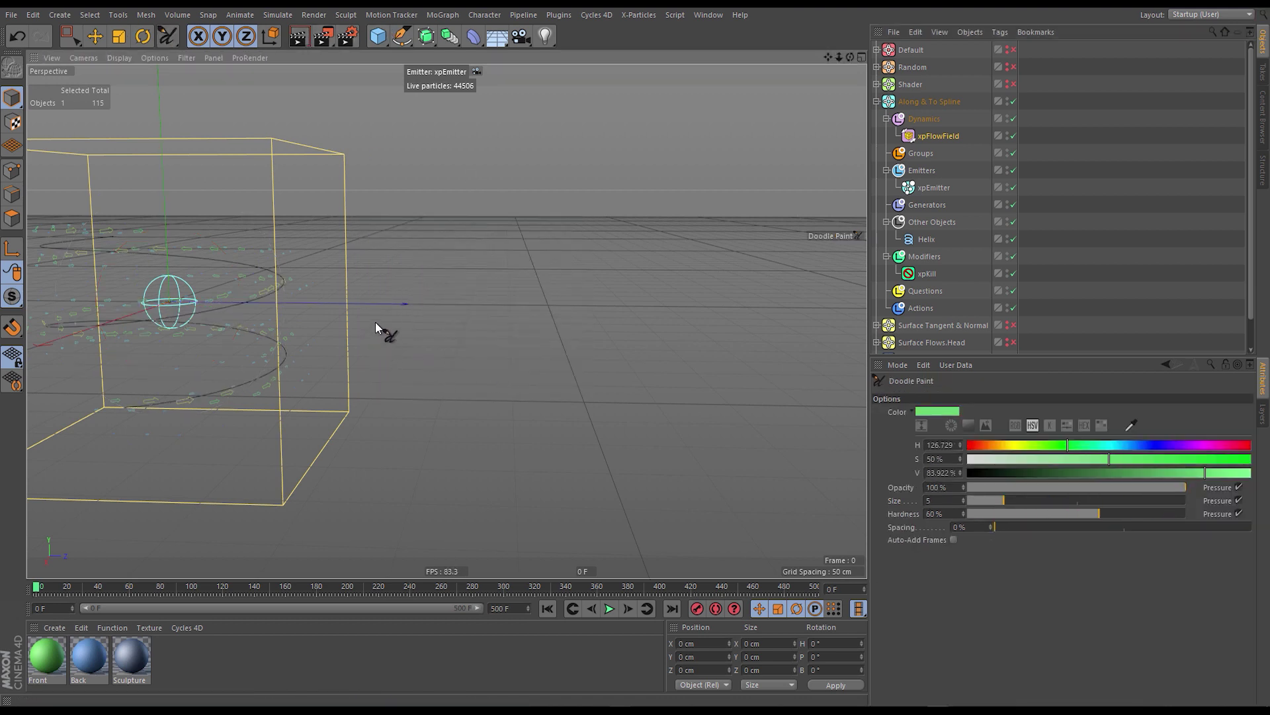
pyautogui.moveTo(994, 463); pyautogui.dragTo(960, 462)
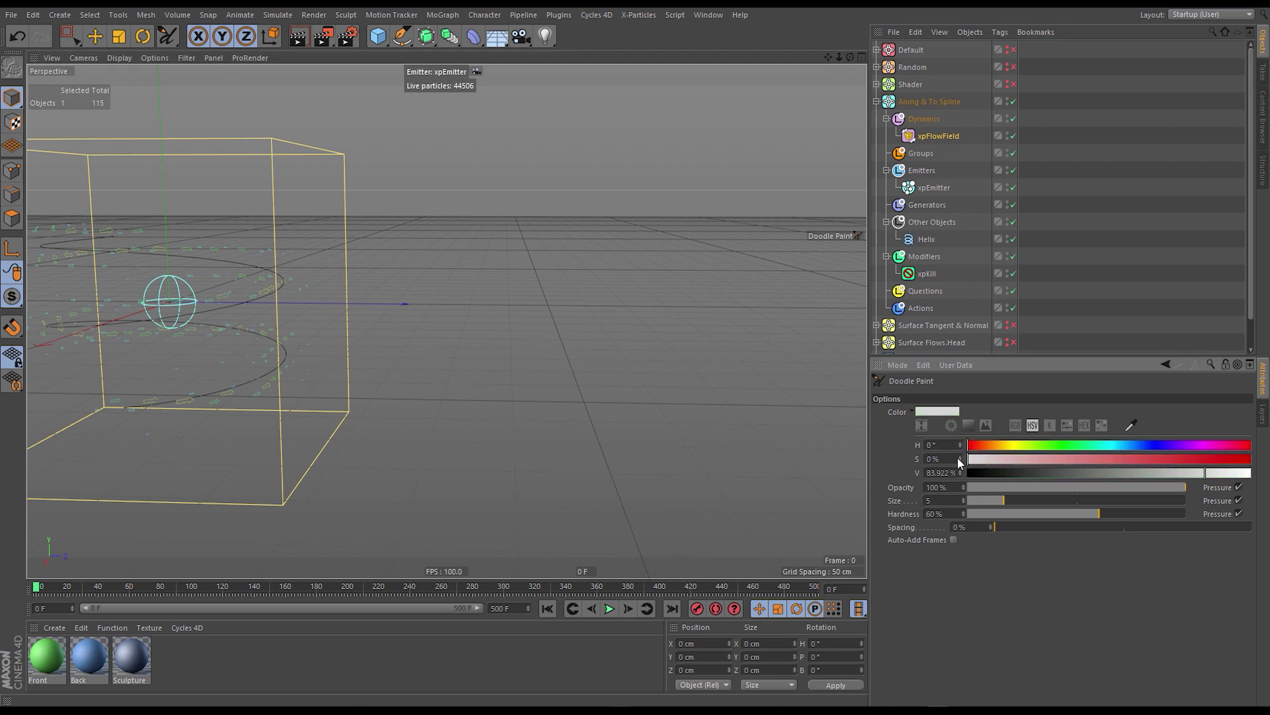
# Paint a wavy stroke beside the flow field box to illustrate a spline, undoing the first attempt and redrawing it wider.
pyautogui.moveTo(369, 318)
pyautogui.mouseDown()
pyautogui.moveTo(397, 279)
pyautogui.moveTo(596, 316)
pyautogui.moveTo(733, 236)
pyautogui.mouseUp()
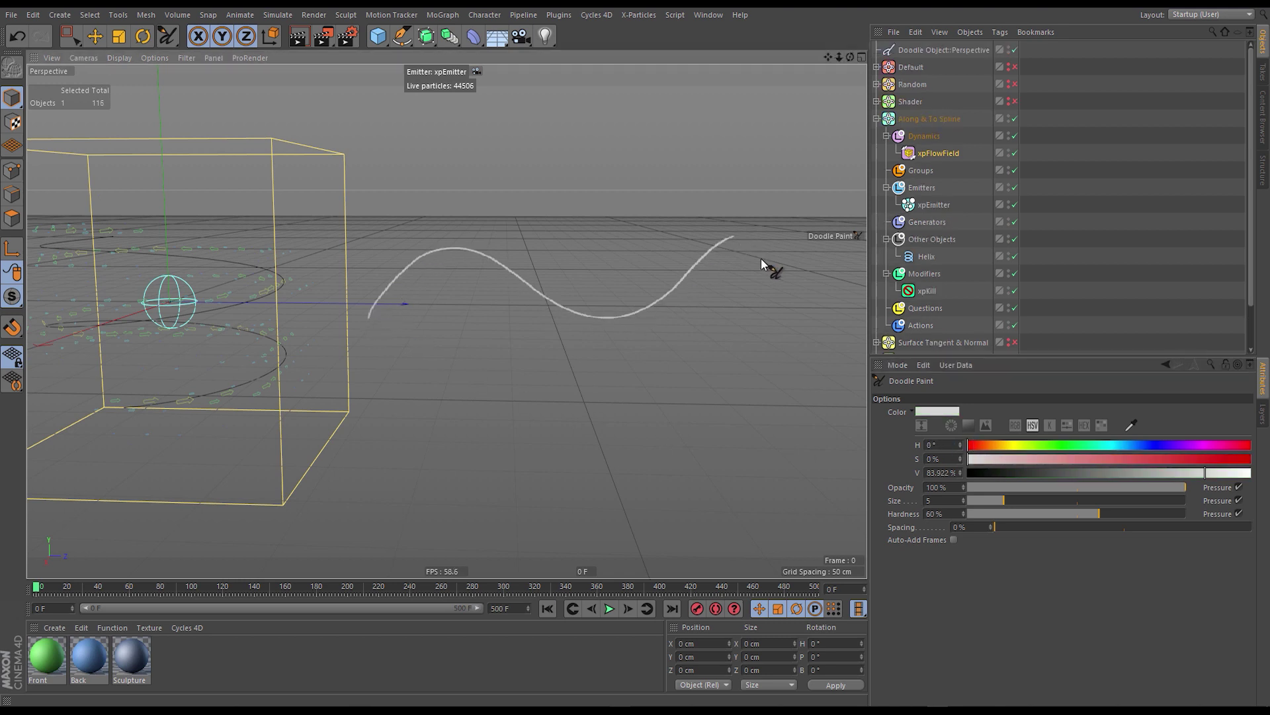
pyautogui.hotkey('ctrl', 'z')
pyautogui.moveTo(382, 319)
pyautogui.mouseDown()
pyautogui.moveTo(498, 238)
pyautogui.moveTo(655, 241)
pyautogui.moveTo(788, 315)
pyautogui.moveTo(821, 313)
pyautogui.mouseUp()
# Paint a small cell box above the curve and a dot on its peak in yellow-green, hue 64° and saturation 80%.
pyautogui.click(1018, 445)
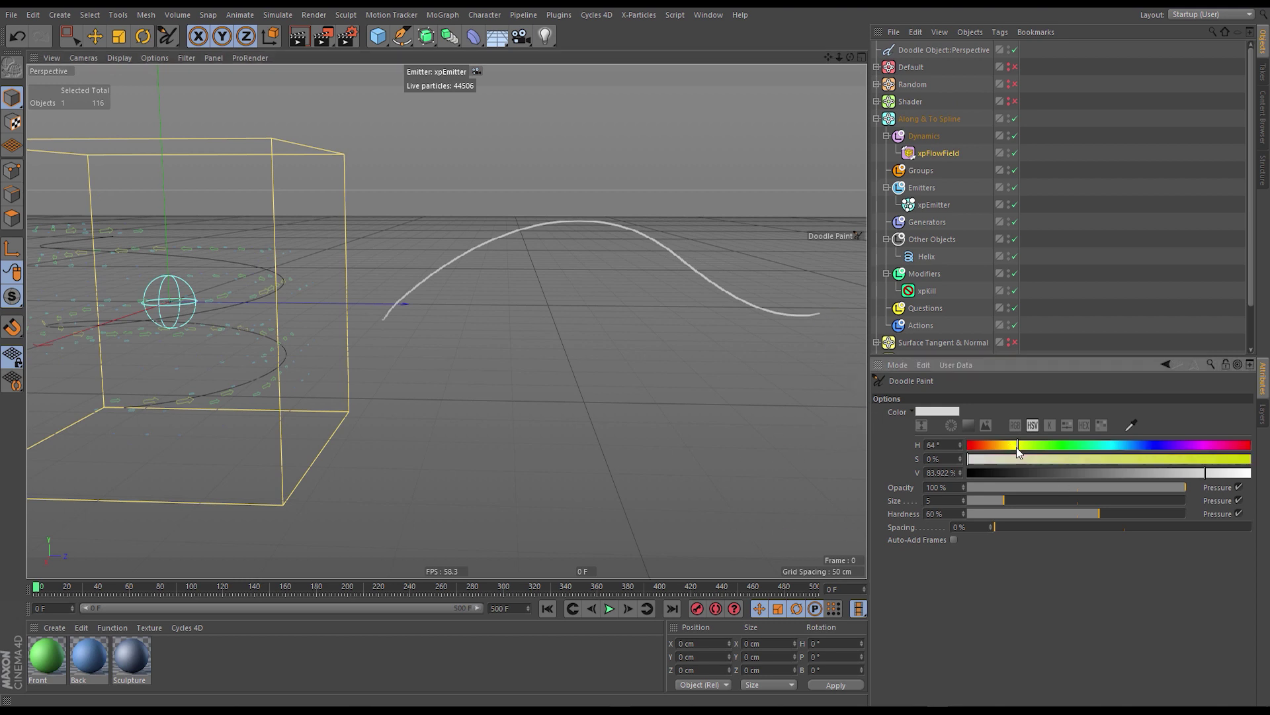
pyautogui.moveTo(1019, 458); pyautogui.dragTo(1193, 459)
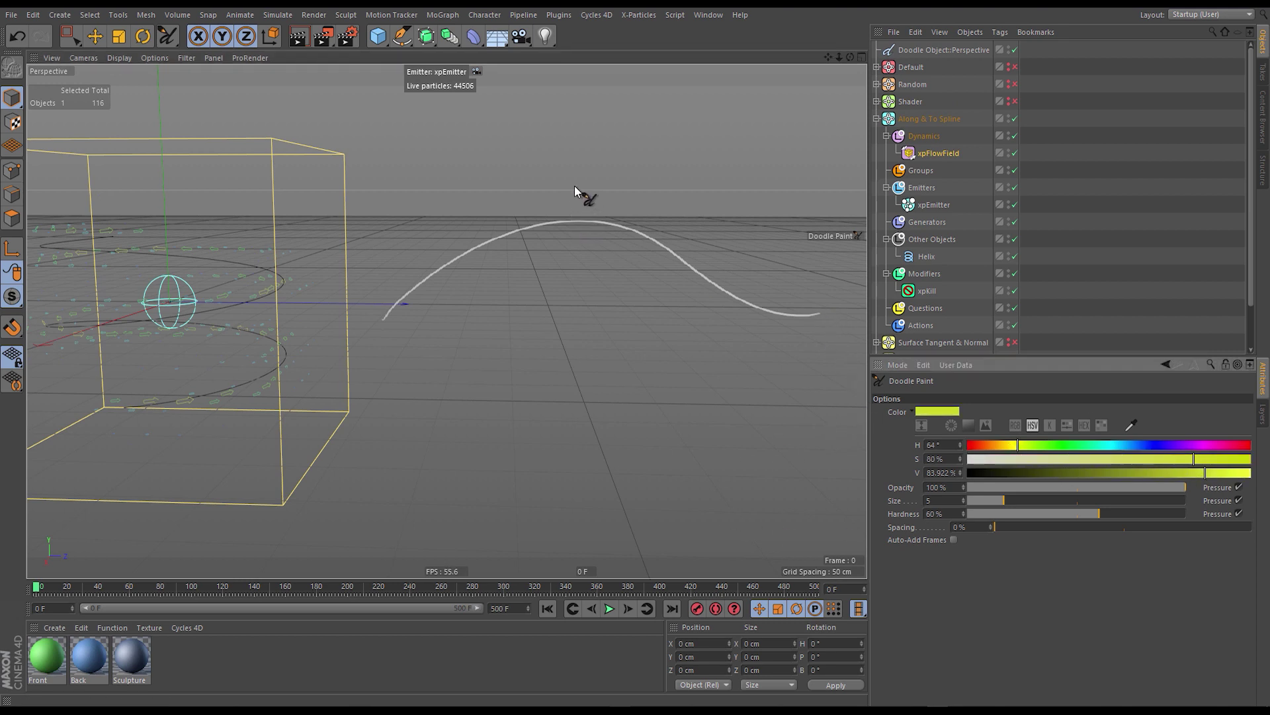
pyautogui.moveTo(548, 174); pyautogui.dragTo(550, 202)
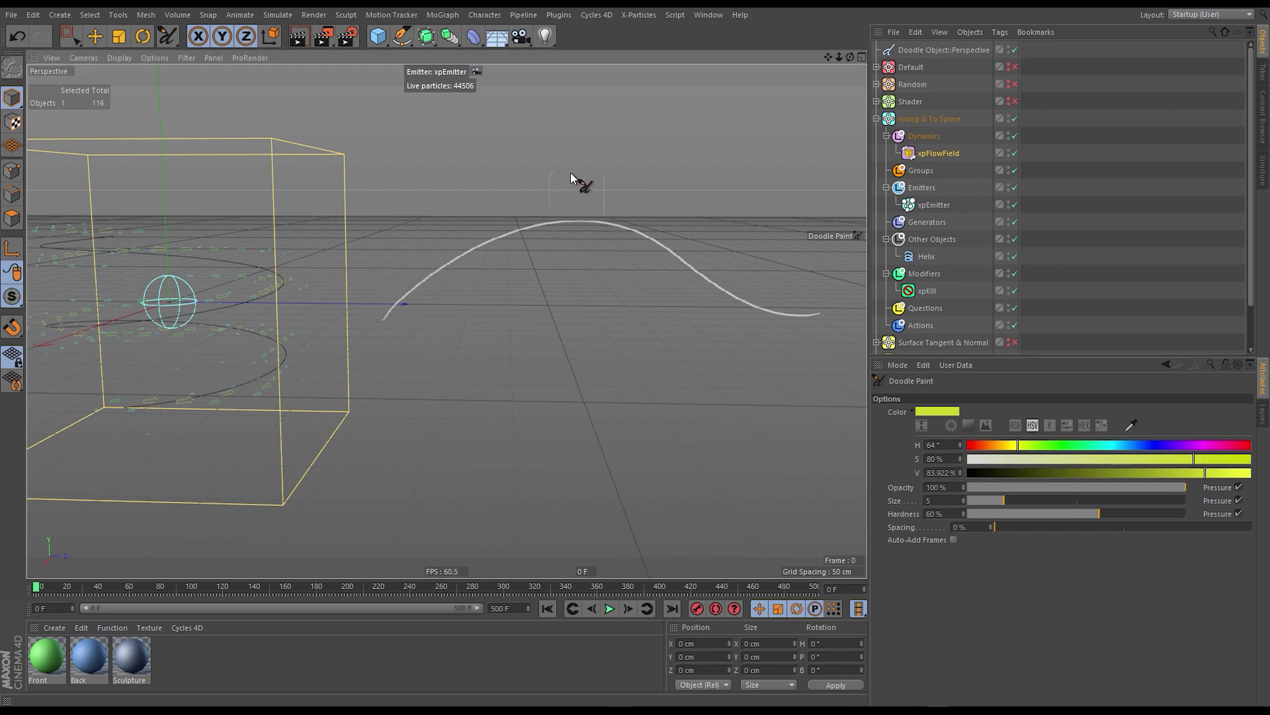
pyautogui.click(580, 221)
# Paint a blue upward arrow with hue 203° from the dot and a red tangent line with hue 0° across the curve's peak.
pyautogui.moveTo(1002, 444); pyautogui.dragTo(963, 444)
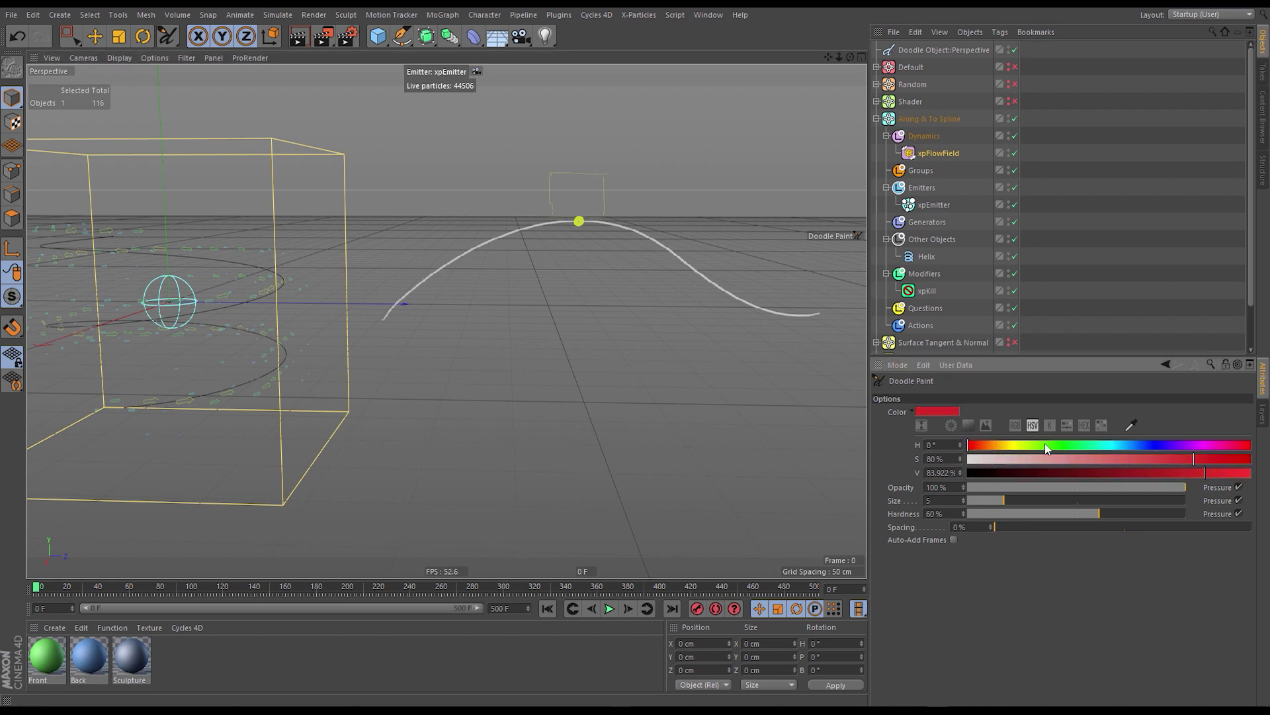
pyautogui.click(1127, 444)
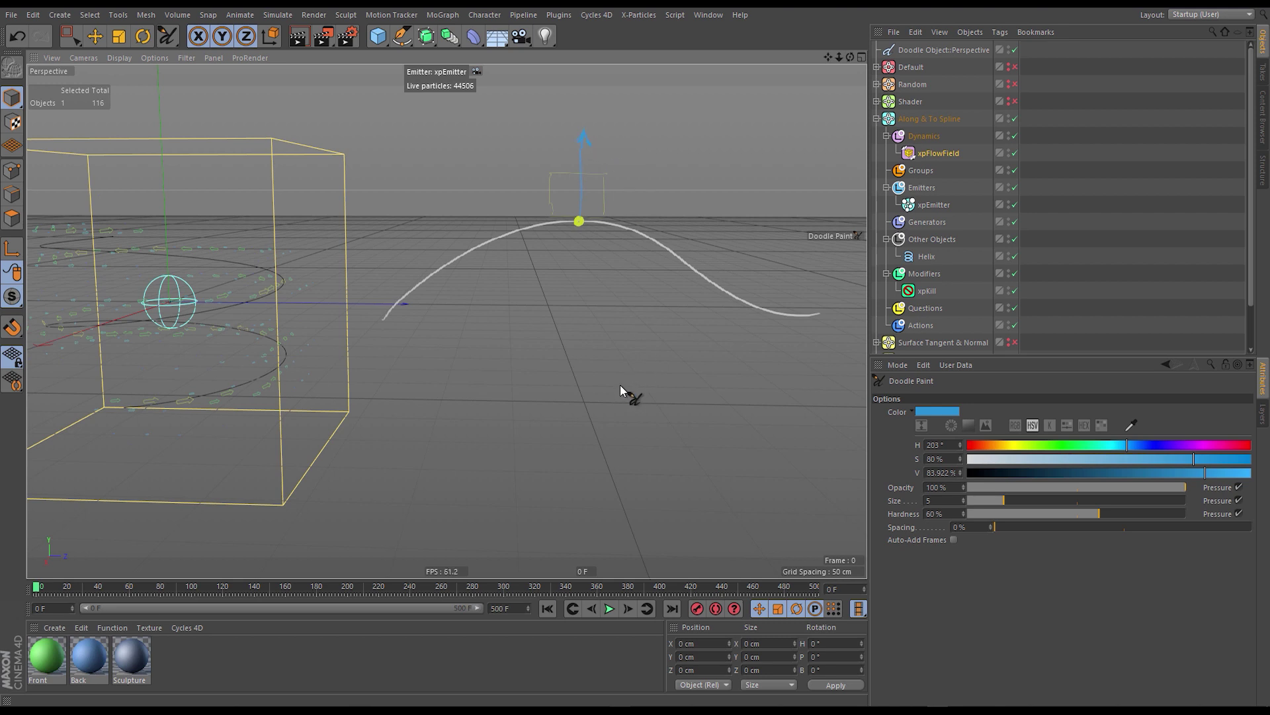
pyautogui.click(969, 444)
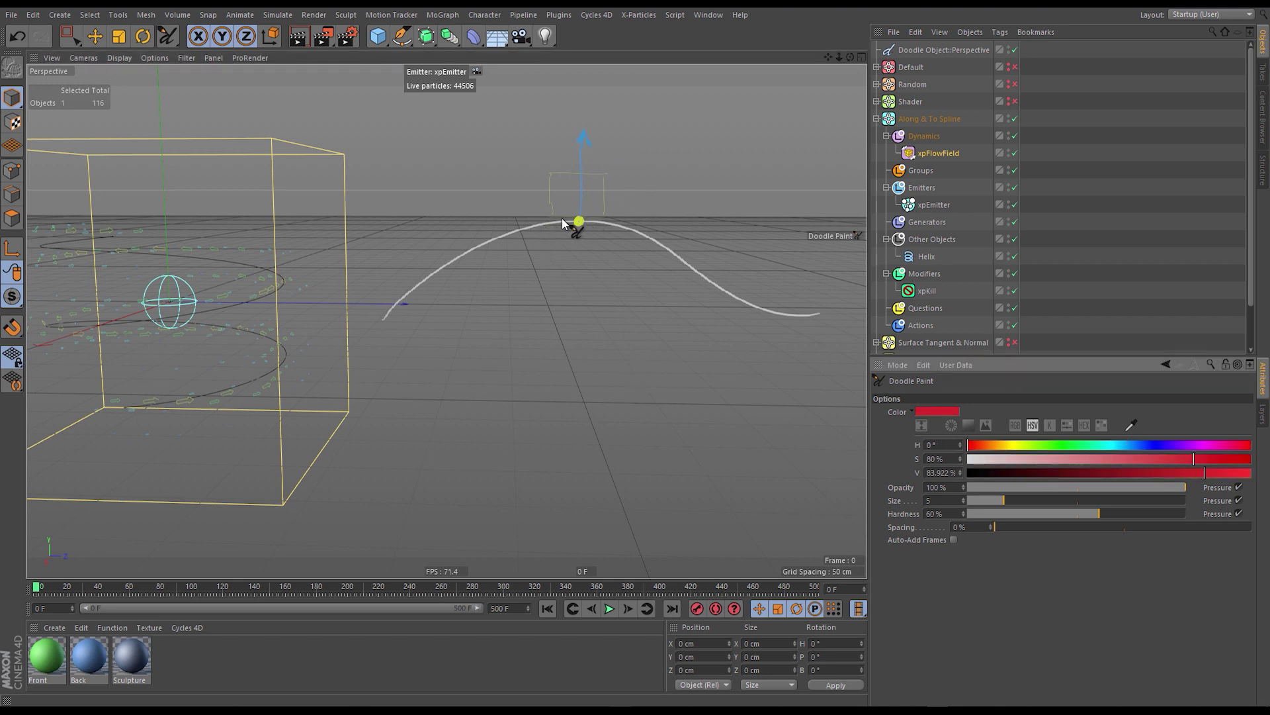
pyautogui.moveTo(519, 219); pyautogui.dragTo(652, 220)
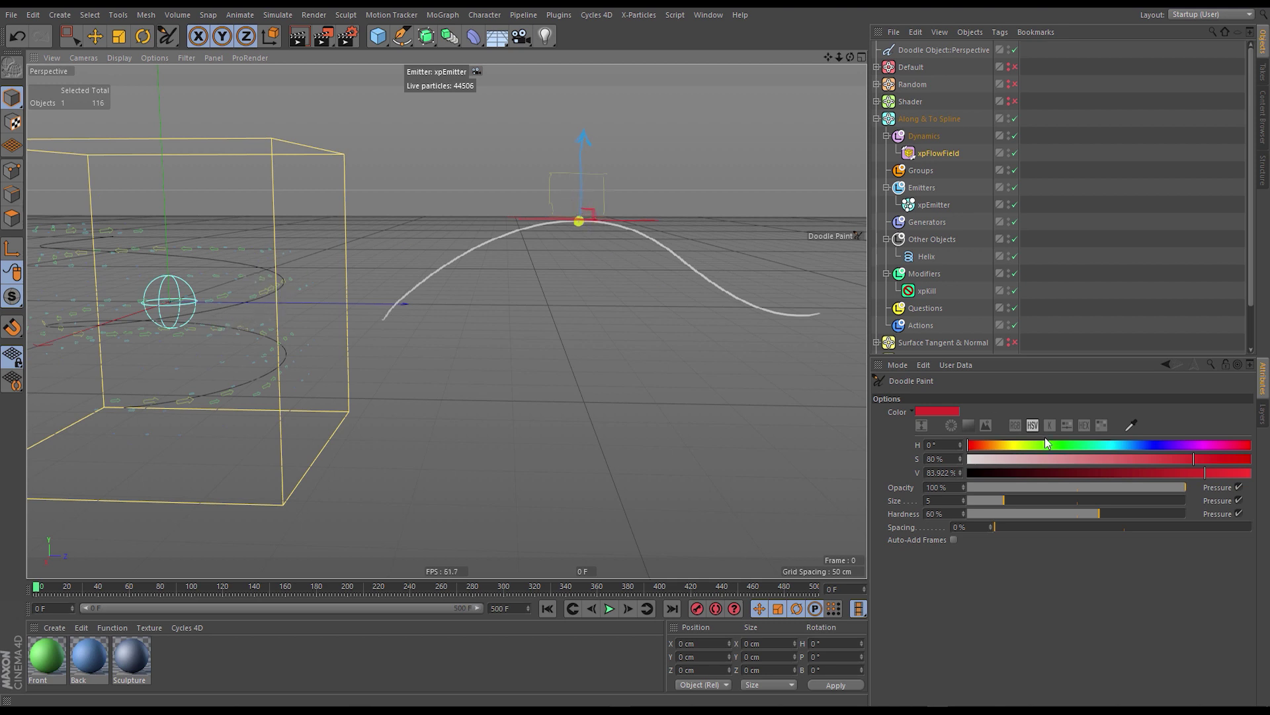
# Paint a yellow arrow with hue 57° inside the sketched cell and disable the Doodle Object.
pyautogui.click(1014, 444)
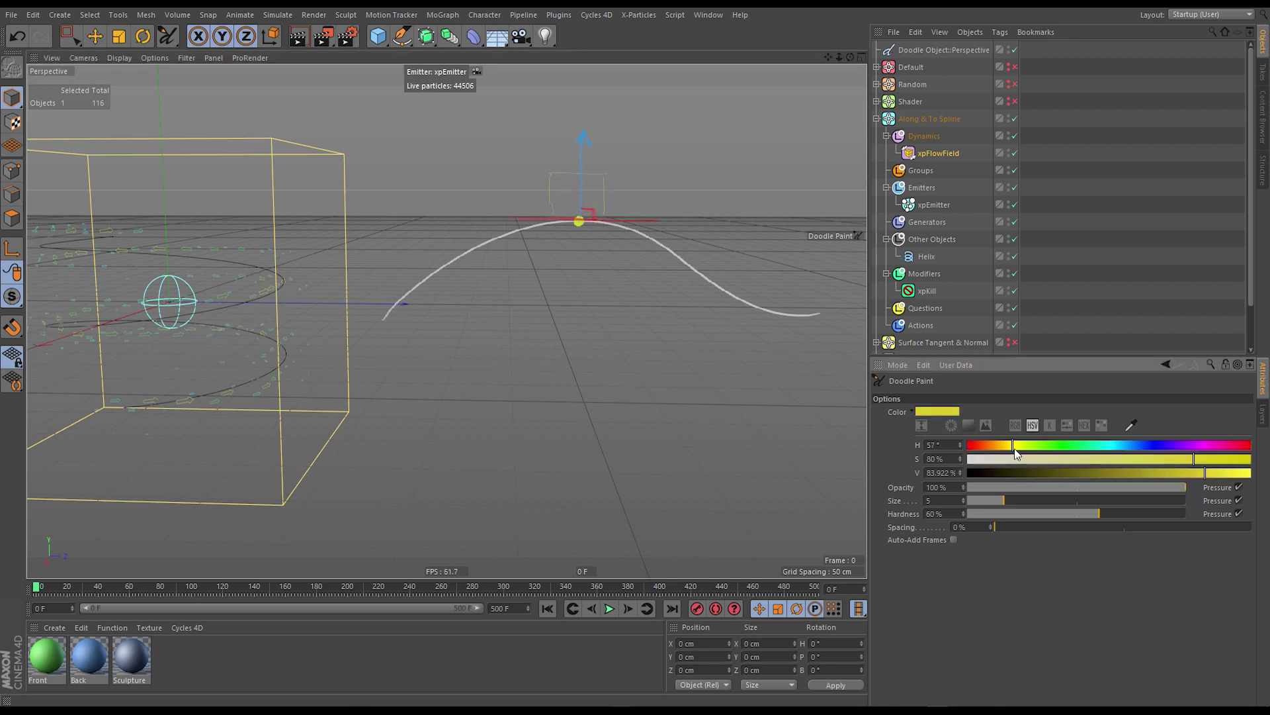
pyautogui.click(563, 195)
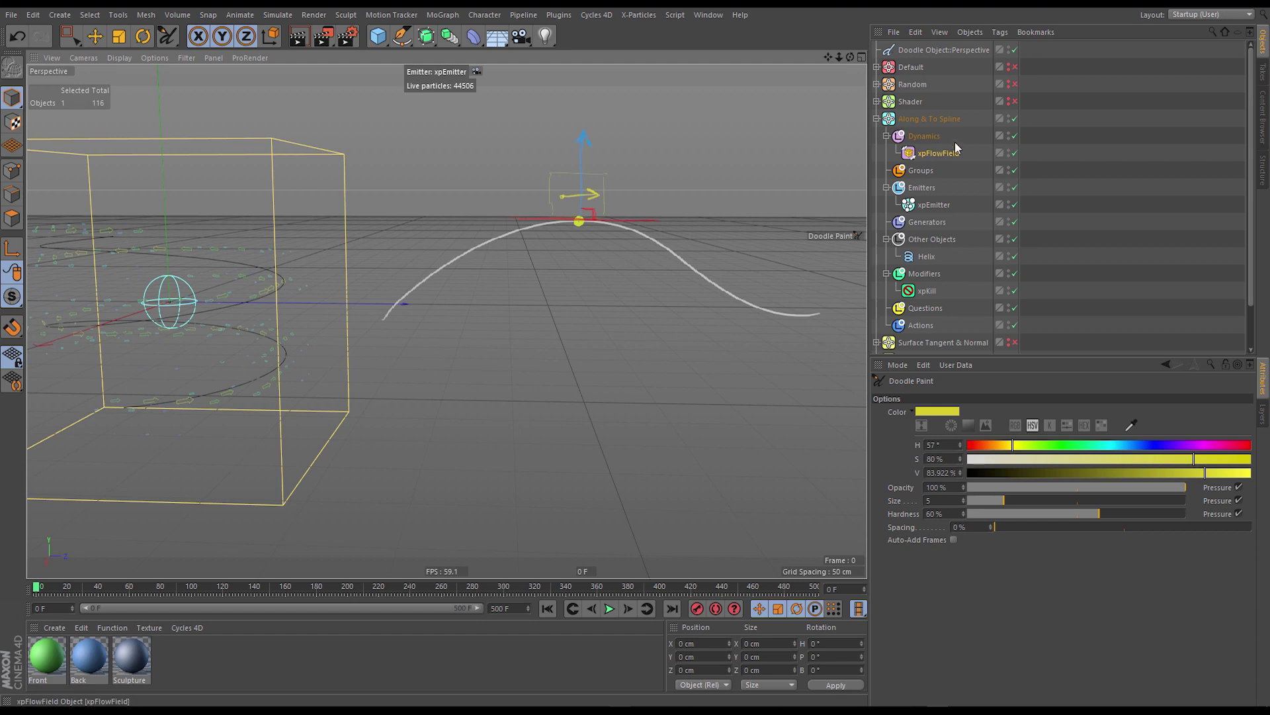
pyautogui.click(1014, 49)
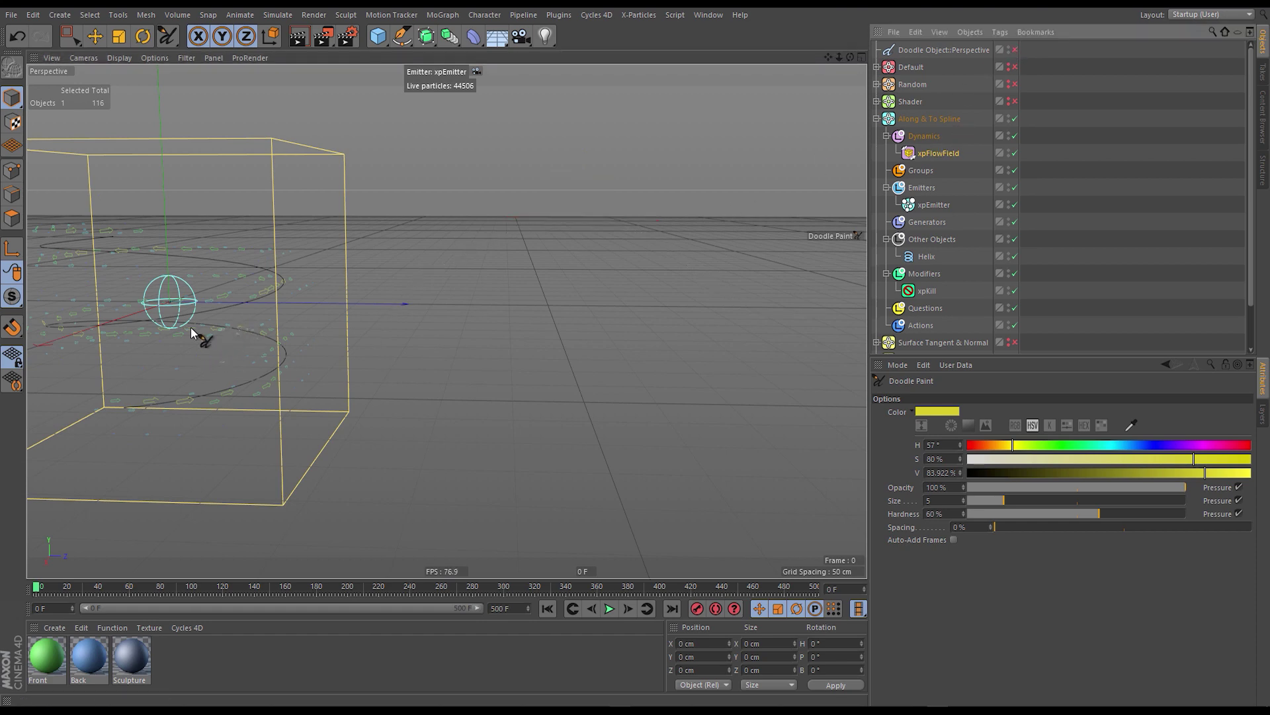
# Try a lower End Angle of about 353° on the Helix, then set it back to 720°.
pyautogui.keyDown('alt'); pyautogui.moveTo(191, 327); pyautogui.dragTo(424, 283, button='middle'); pyautogui.keyUp('alt')
pyautogui.scroll(5, 463, 218)
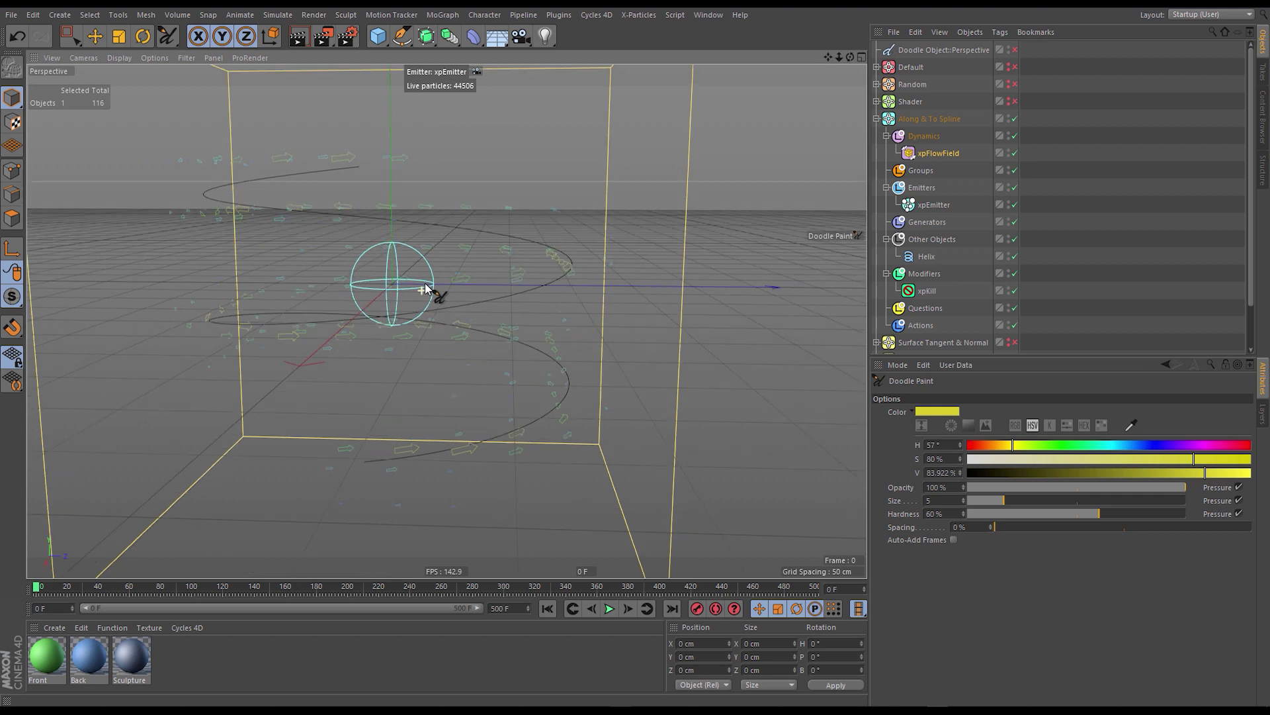
pyautogui.click(927, 257)
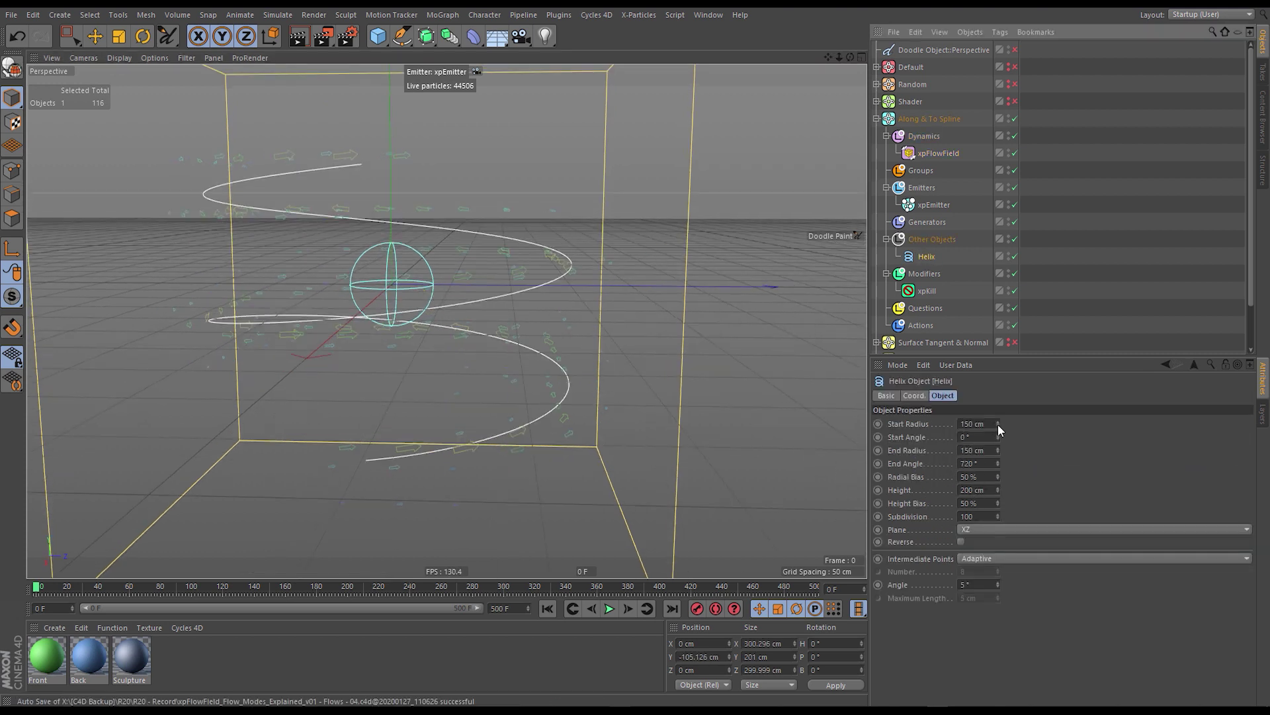
pyautogui.moveTo(998, 462); pyautogui.dragTo(1030, 610)
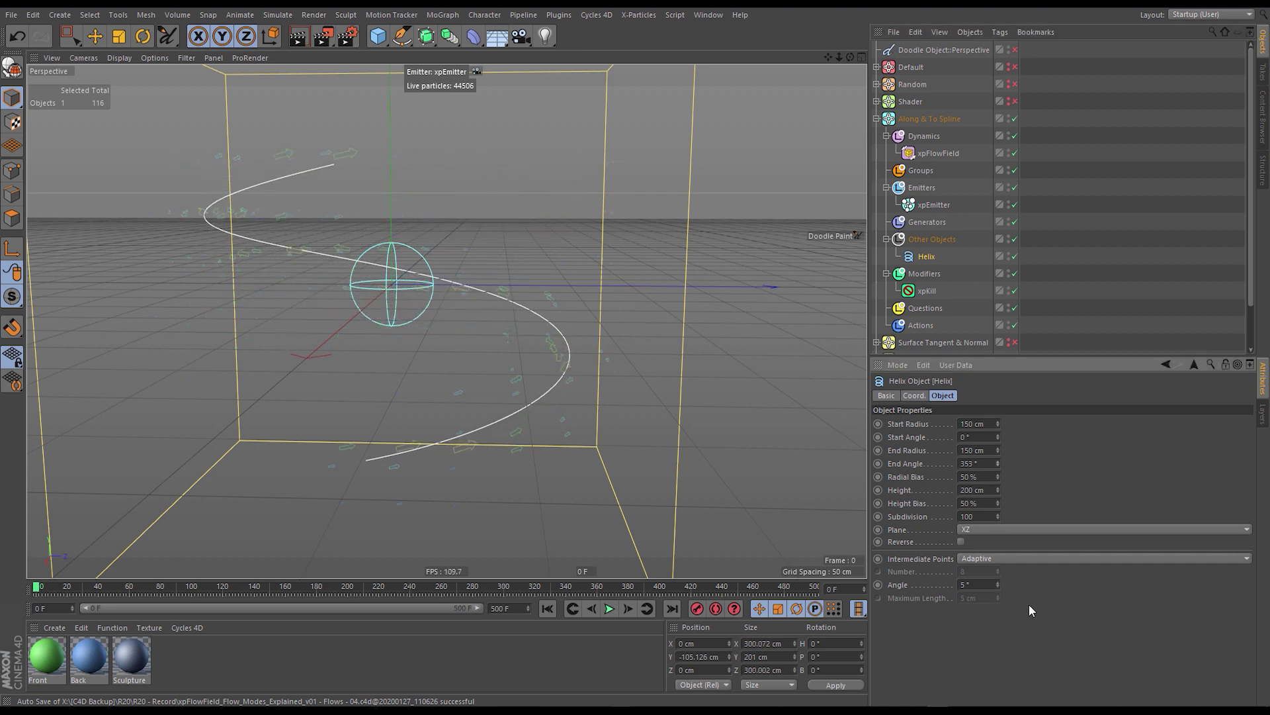
pyautogui.moveTo(999, 461)
pyautogui.mouseDown()
pyautogui.moveTo(990, 643)
pyautogui.moveTo(961, 684)
pyautogui.moveTo(1002, 582)
pyautogui.moveTo(1011, 484)
pyautogui.moveTo(967, 328)
pyautogui.moveTo(871, 165)
pyautogui.moveTo(978, 473)
pyautogui.mouseUp()
pyautogui.click(977, 463)
pyautogui.write('720')
pyautogui.press('Return')
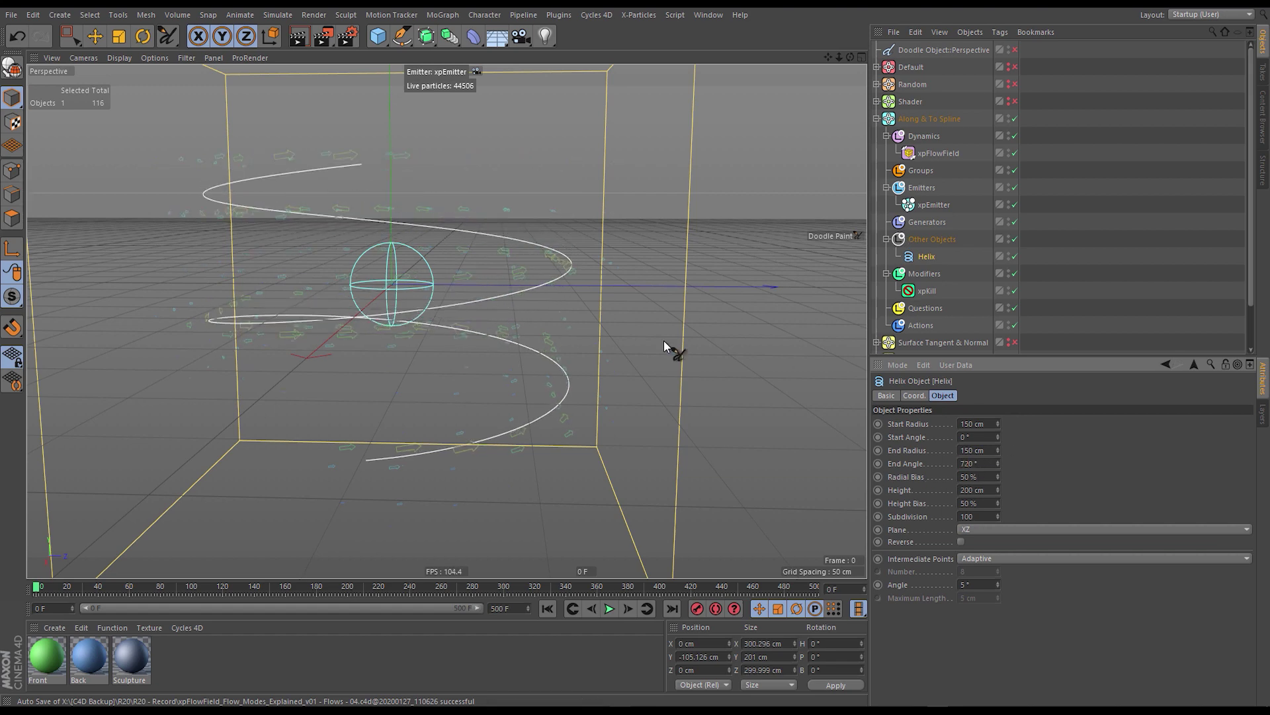
# Play the simulation and inspect the particle motion around the helix from the side and from above.
pyautogui.keyDown('alt'); pyautogui.moveTo(487, 307); pyautogui.dragTo(596, 258); pyautogui.keyUp('alt')
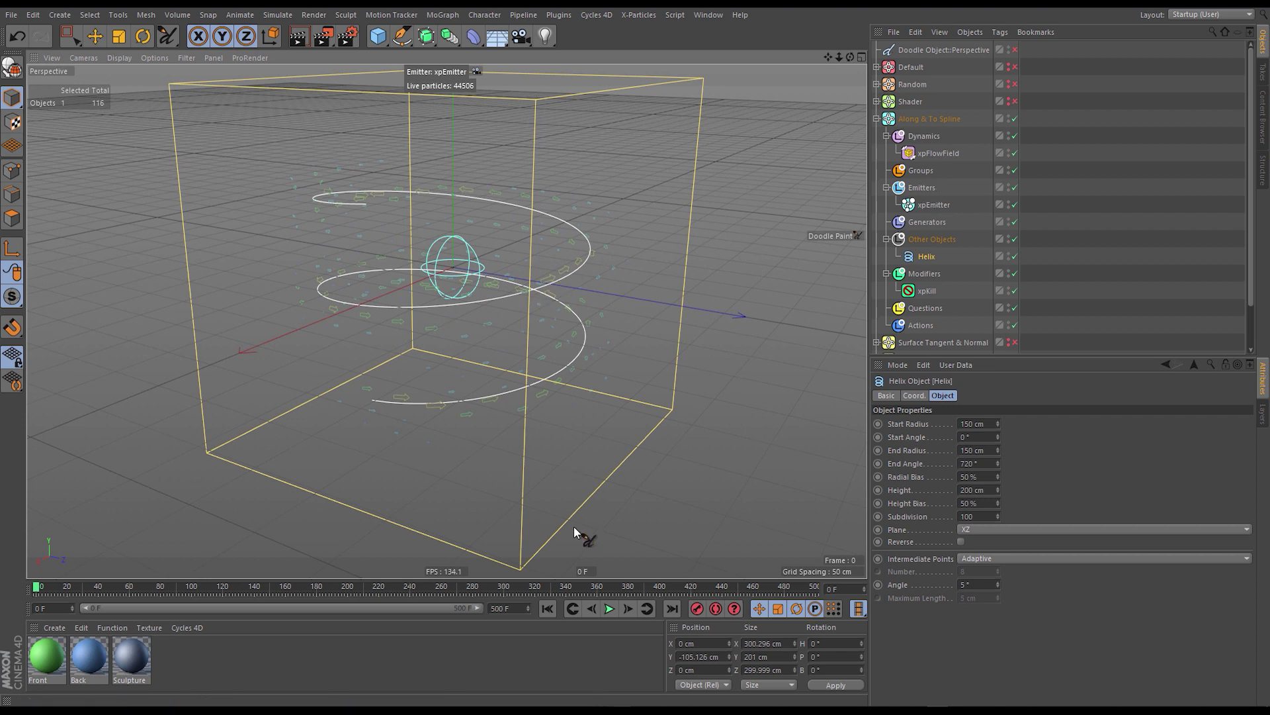
pyautogui.click(610, 608)
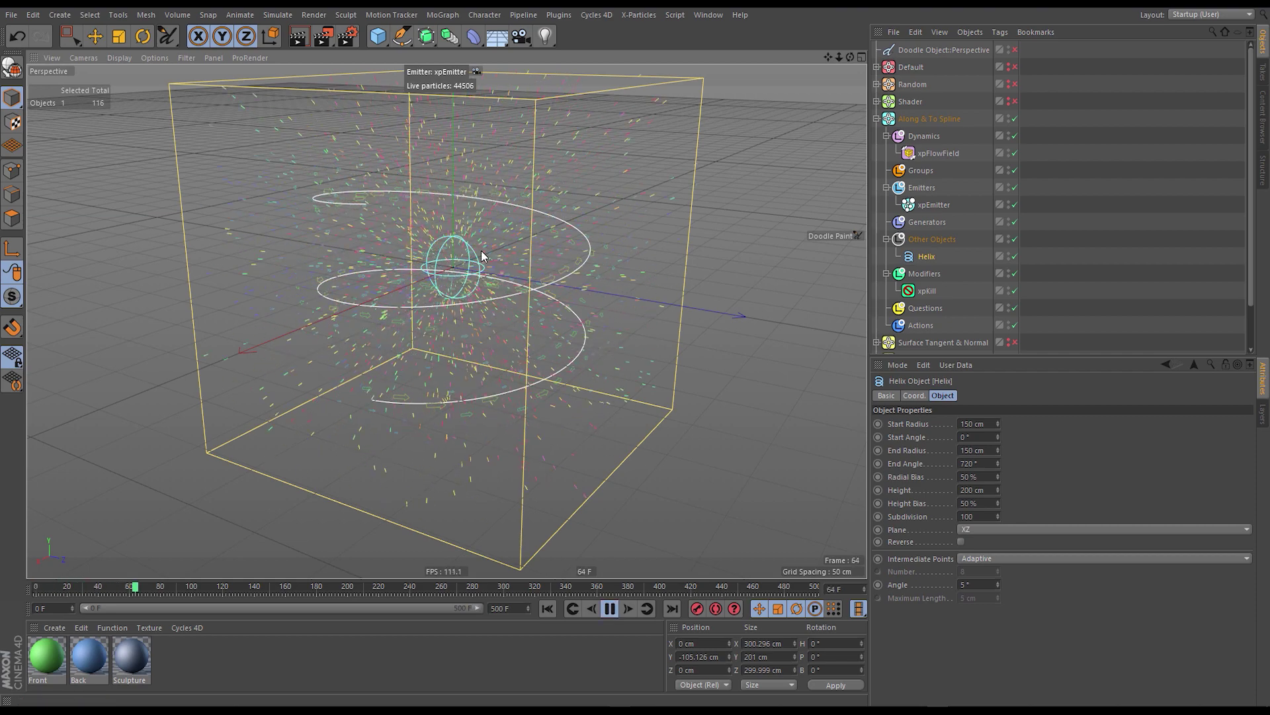
pyautogui.keyDown('alt'); pyautogui.moveTo(566, 244); pyautogui.dragTo(483, 249); pyautogui.keyUp('alt')
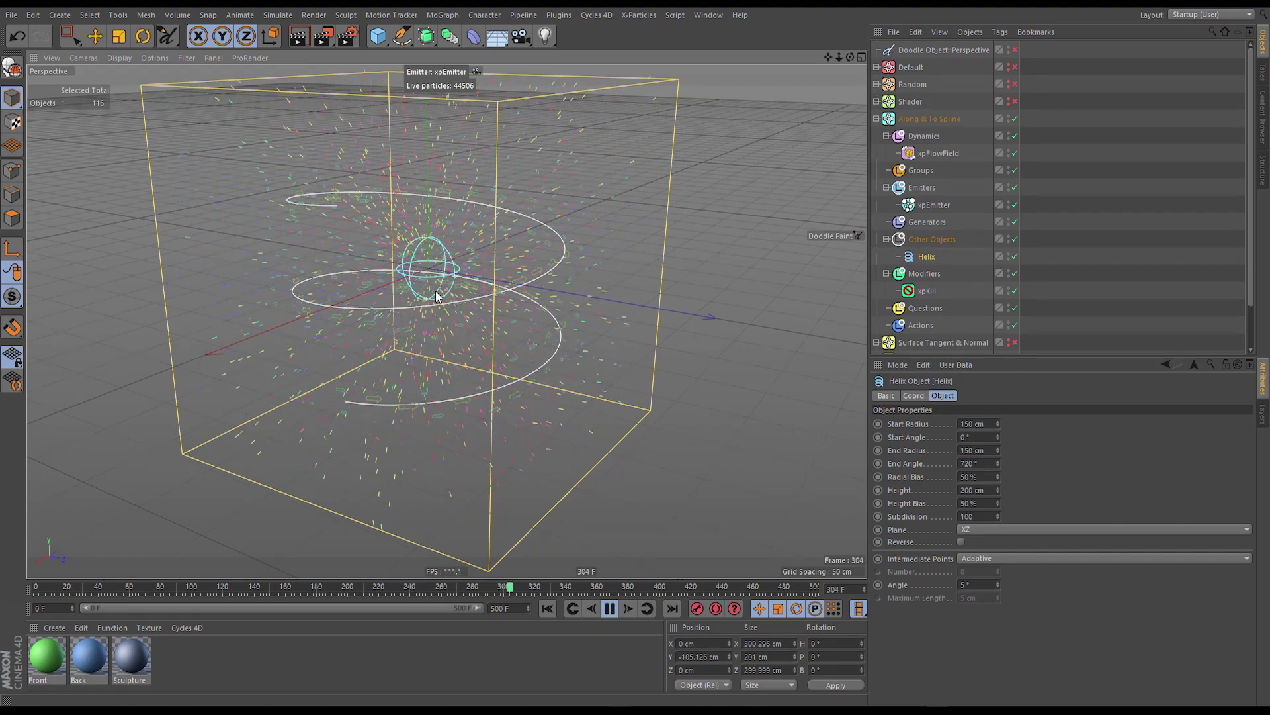
pyautogui.moveTo(436, 296)
pyautogui.keyDown('alt'); pyautogui.mouseDown()
pyautogui.moveTo(445, 417)
pyautogui.moveTo(440, 218)
pyautogui.moveTo(465, 359)
pyautogui.moveTo(479, 280)
pyautogui.moveTo(444, 297)
pyautogui.mouseUp(); pyautogui.keyUp('alt')
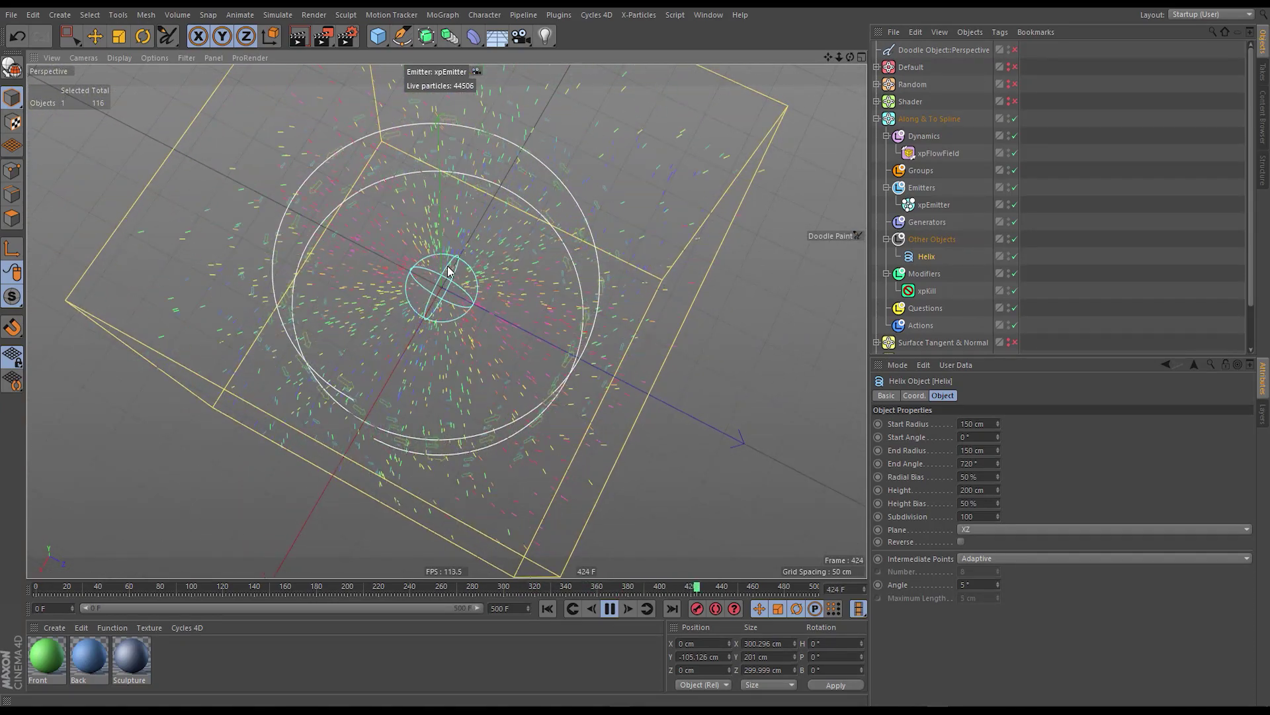
pyautogui.keyDown('alt'); pyautogui.moveTo(453, 309); pyautogui.dragTo(439, 235); pyautogui.keyUp('alt')
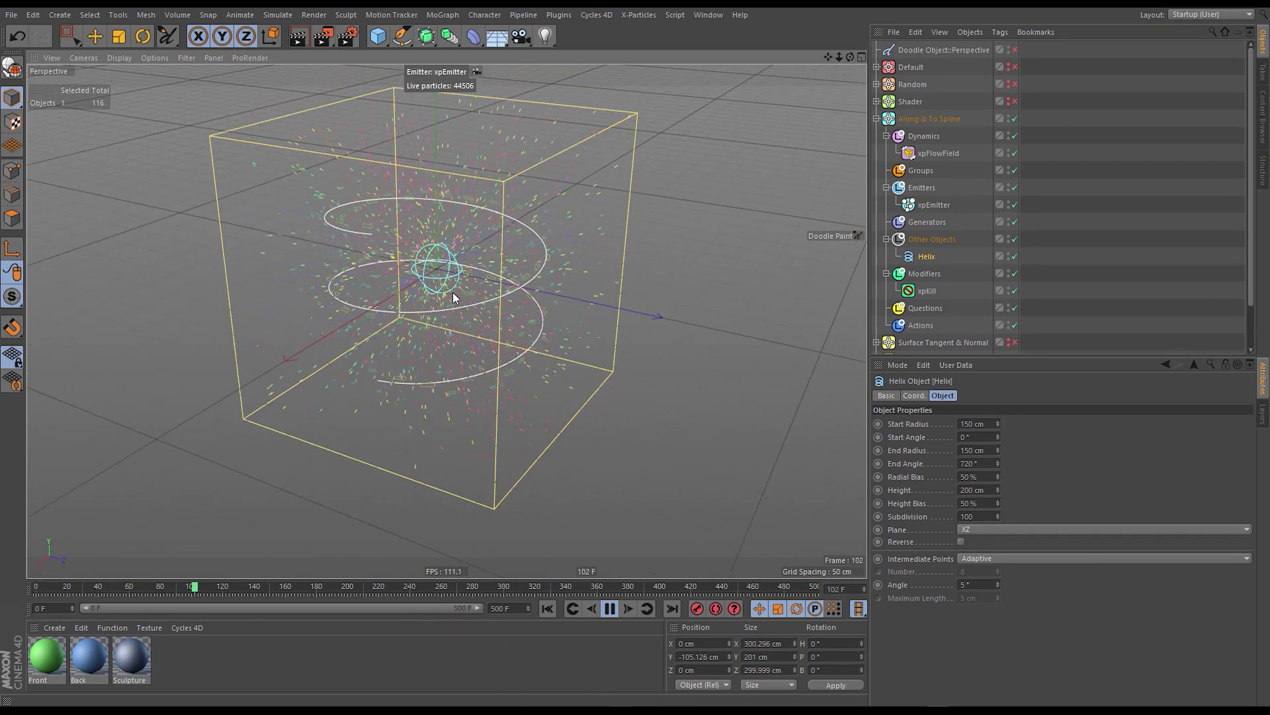
# Add an Align to Spline tag to xpEmitter and assign the Helix as its Spline Path.
pyautogui.rightClick(933, 208)
pyautogui.moveTo(999, 165)
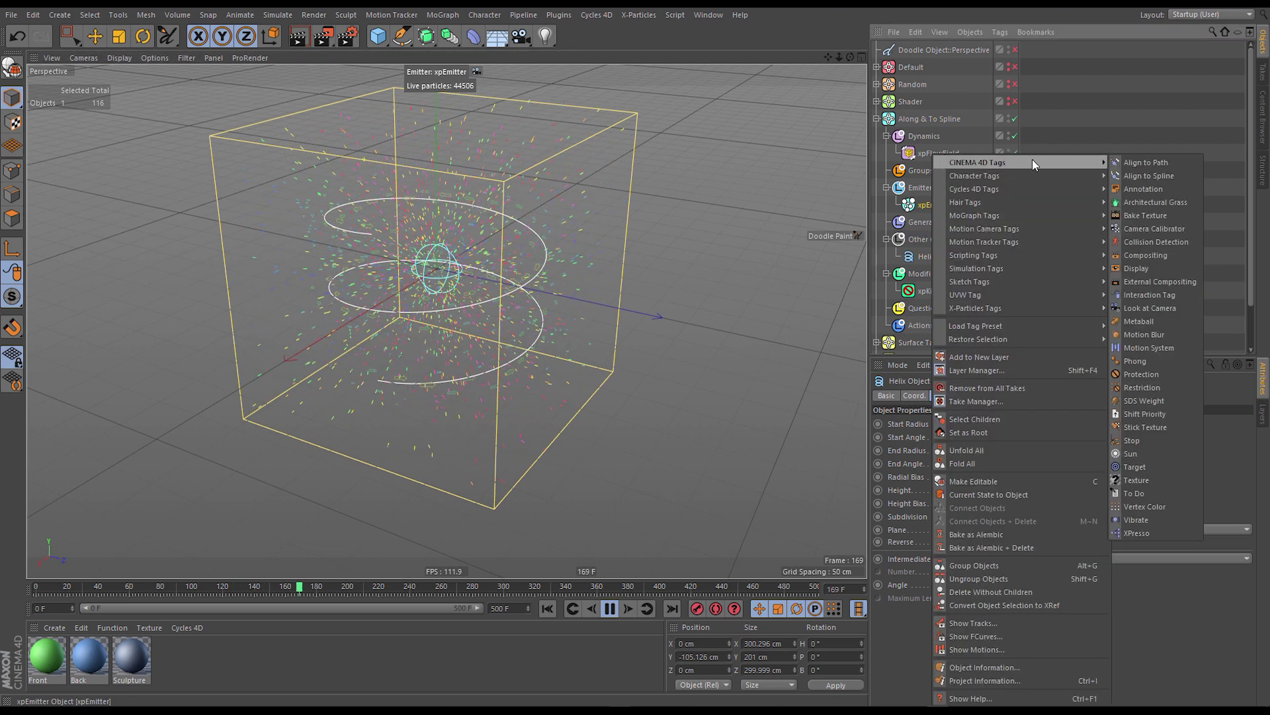
pyautogui.click(1138, 175)
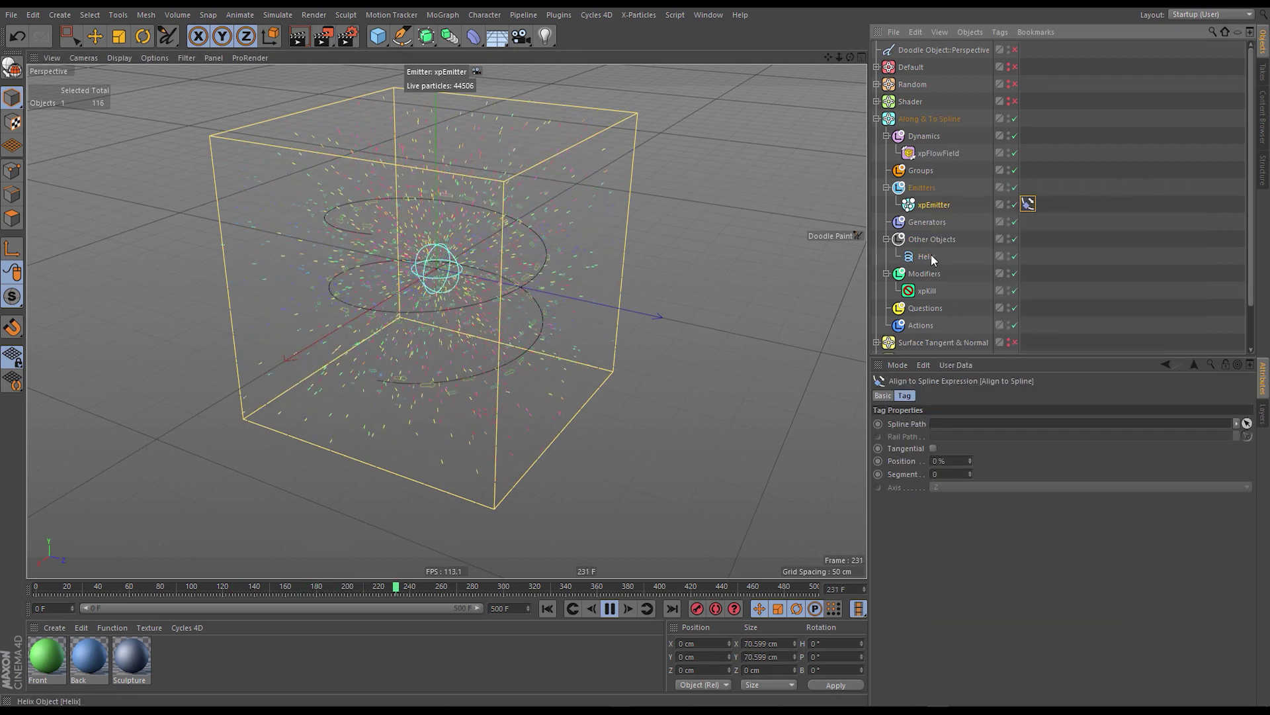
pyautogui.moveTo(930, 256); pyautogui.dragTo(912, 308)
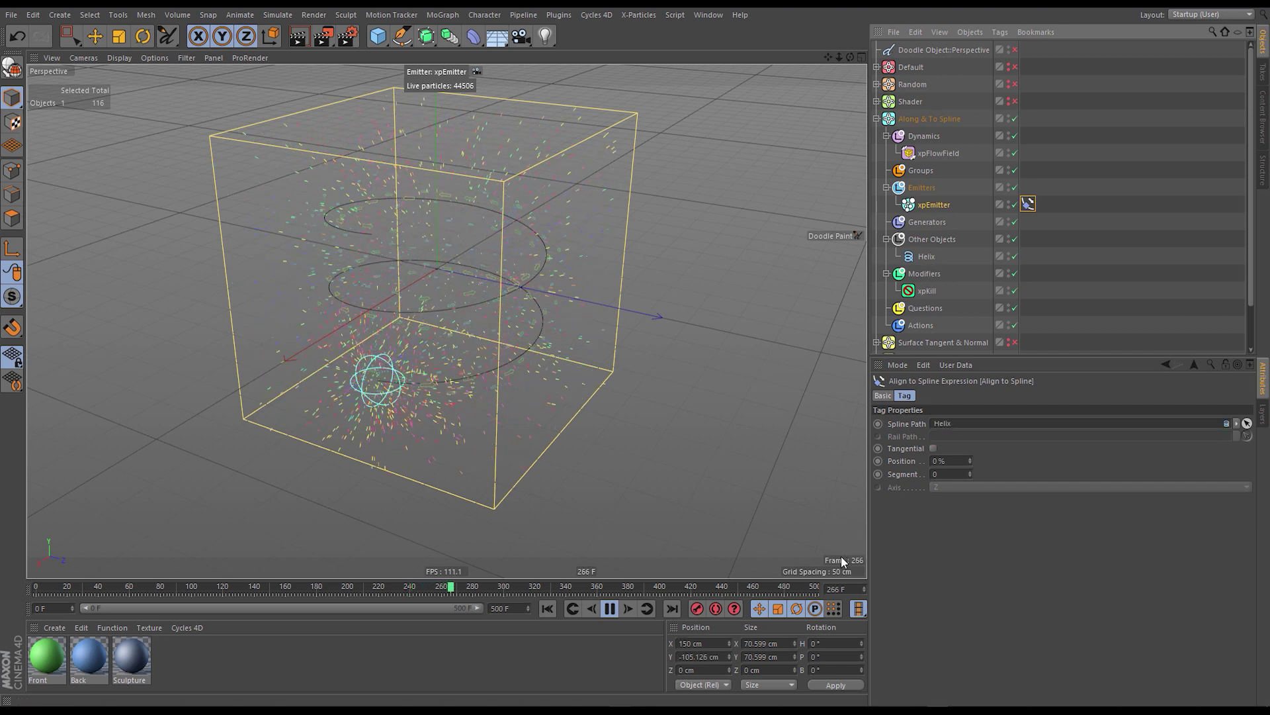
pyautogui.moveTo(971, 458); pyautogui.dragTo(975, 442)
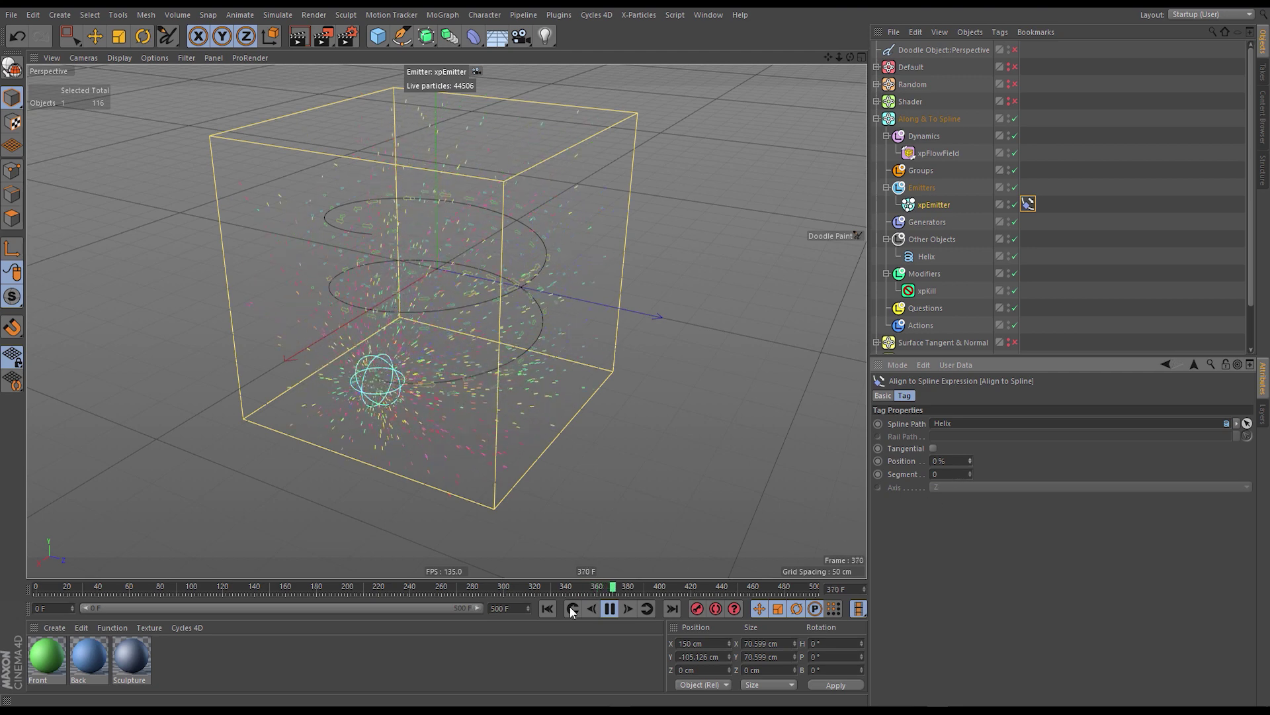
pyautogui.keyDown('alt'); pyautogui.moveTo(356, 374); pyautogui.dragTo(403, 369); pyautogui.keyUp('alt')
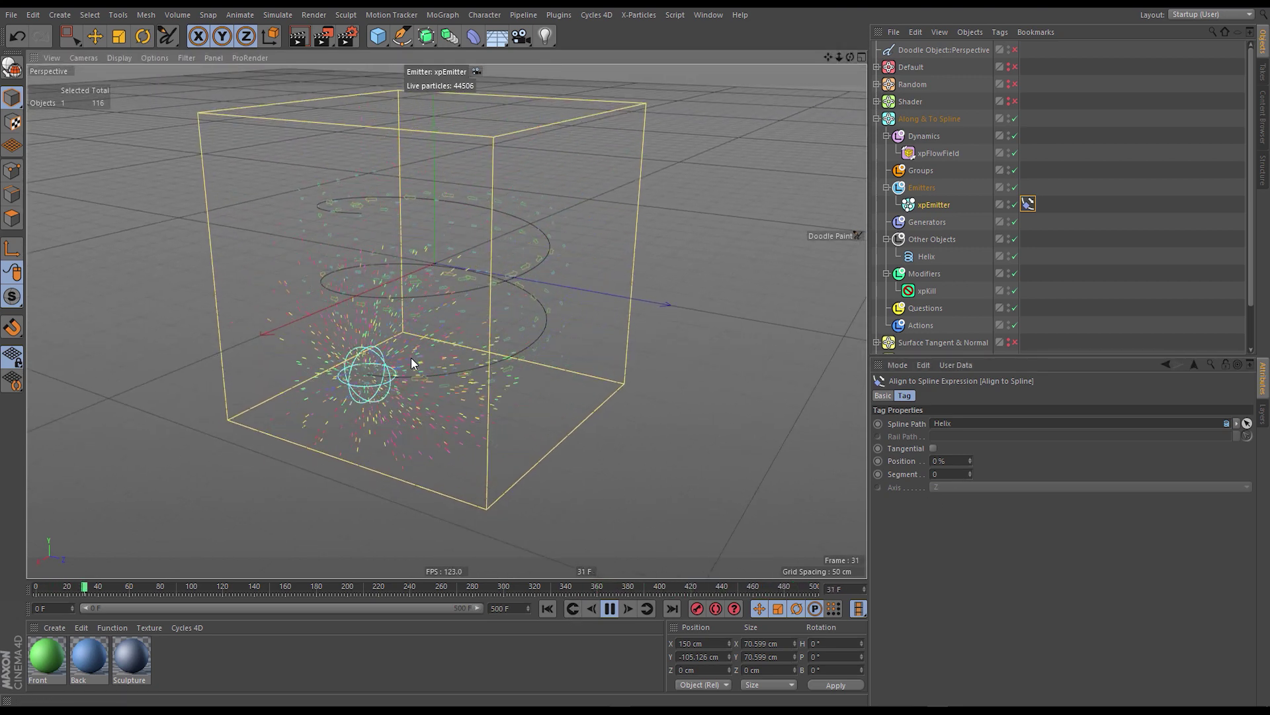
# Set the xpFlowField's spline falloff Distance to 100 cm and replay the simulation from the start.
pyautogui.click(938, 154)
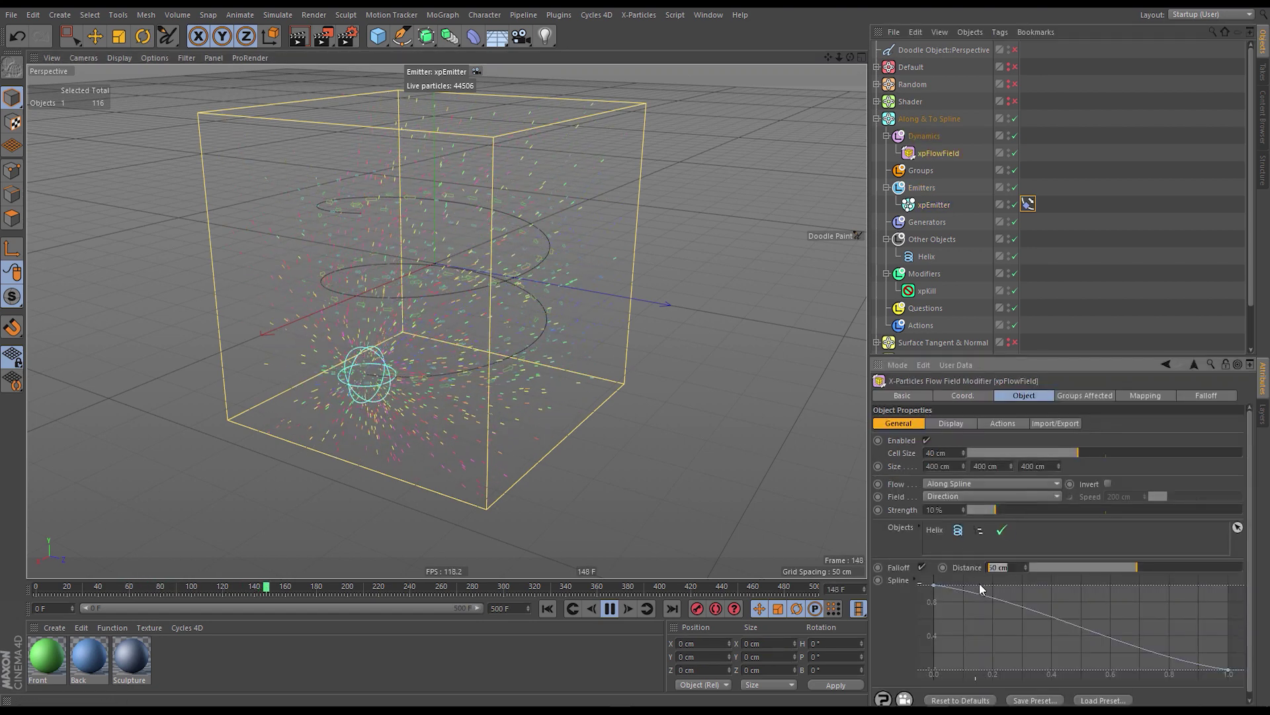
pyautogui.write('100')
pyautogui.press('Return')
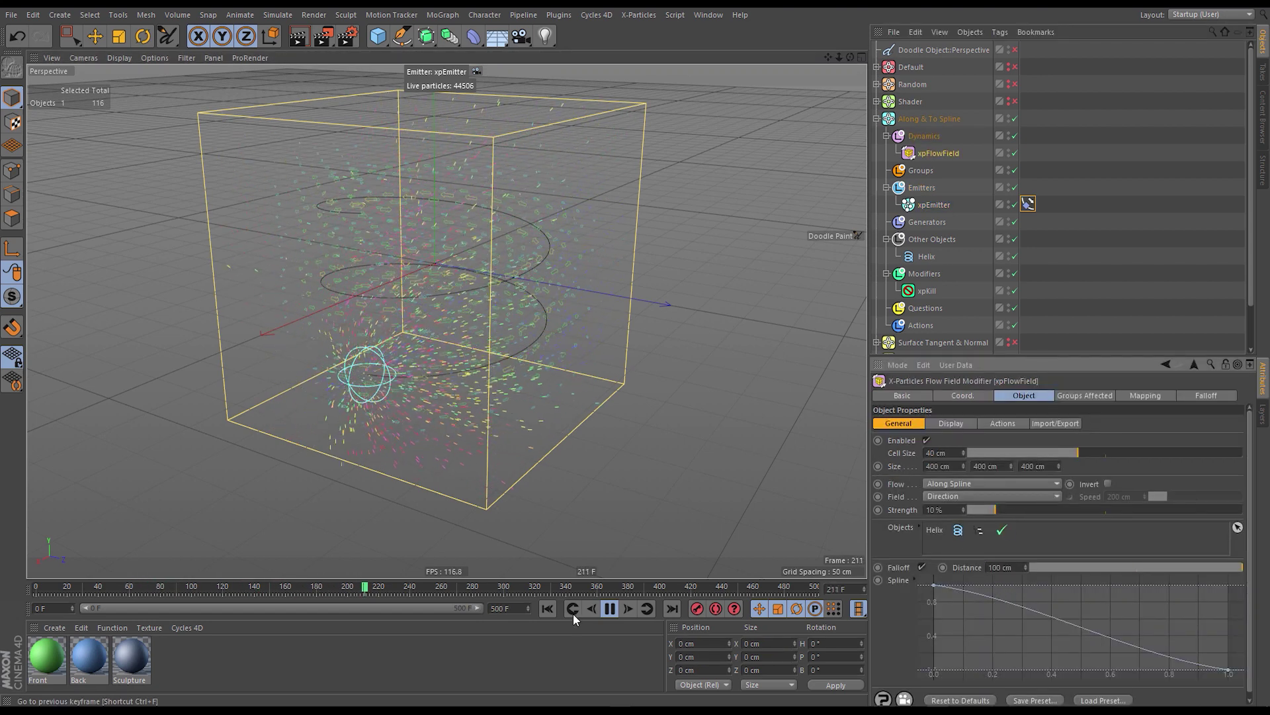
pyautogui.click(556, 610)
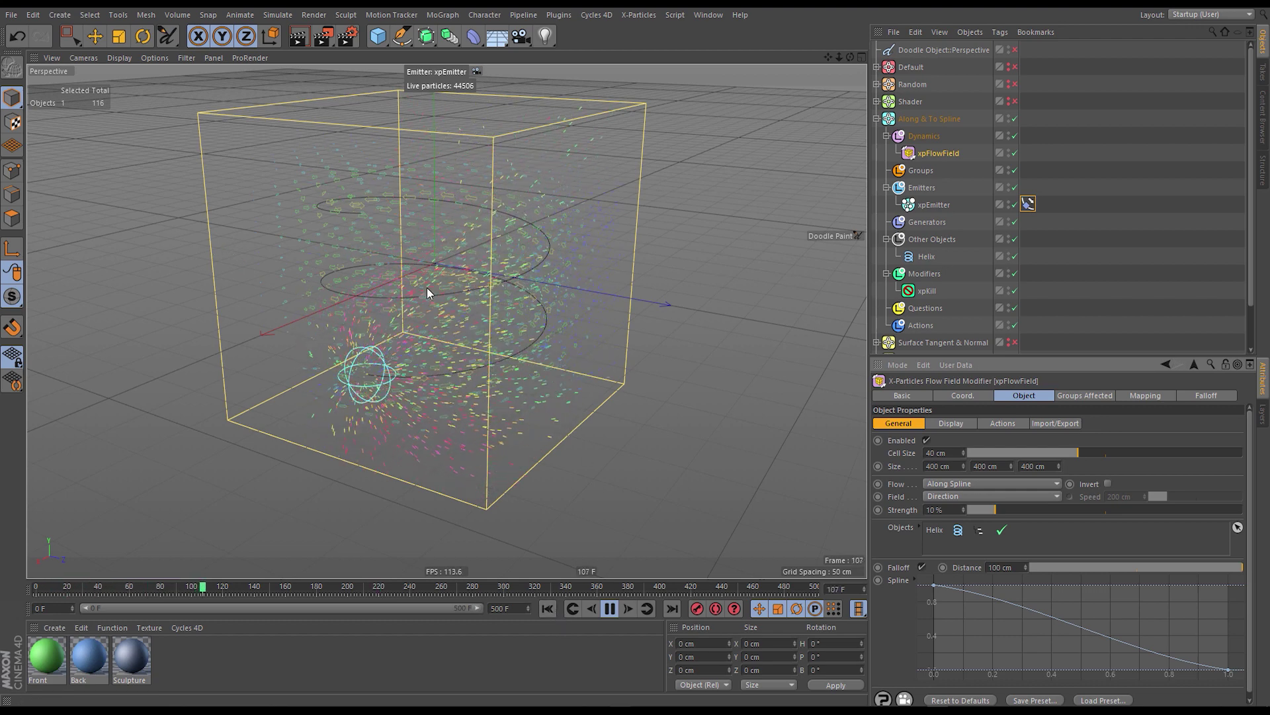
# Turn off the flow field's spline Falloff and raise its Strength to 100%.
pyautogui.click(922, 567)
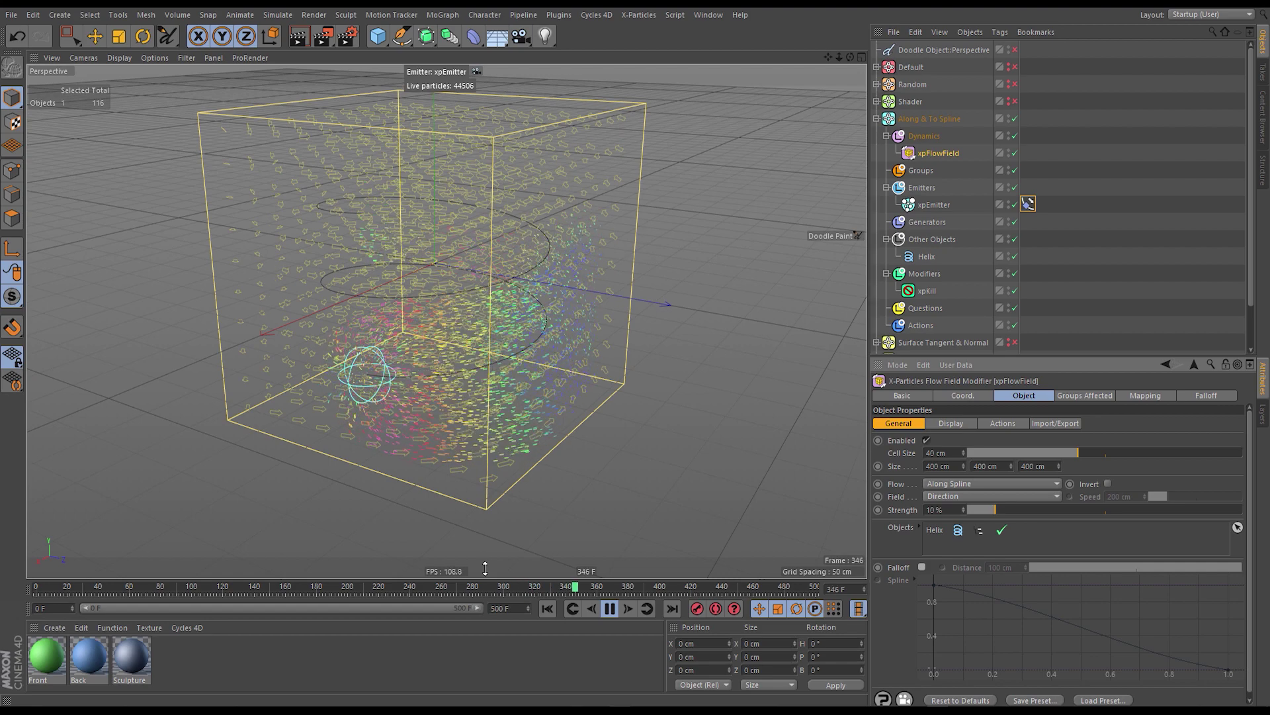
pyautogui.keyDown('alt'); pyautogui.moveTo(463, 276); pyautogui.dragTo(609, 447); pyautogui.keyUp('alt')
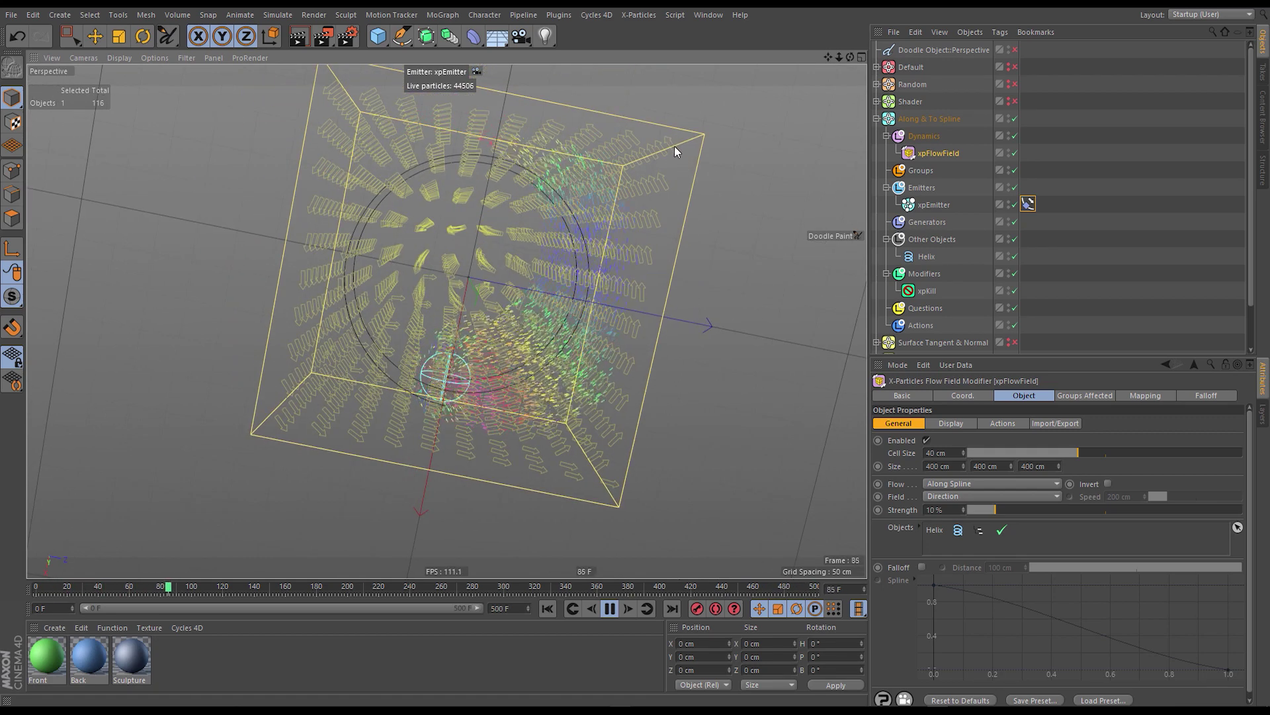
pyautogui.keyDown('alt'); pyautogui.moveTo(520, 302); pyautogui.dragTo(470, 314); pyautogui.keyUp('alt')
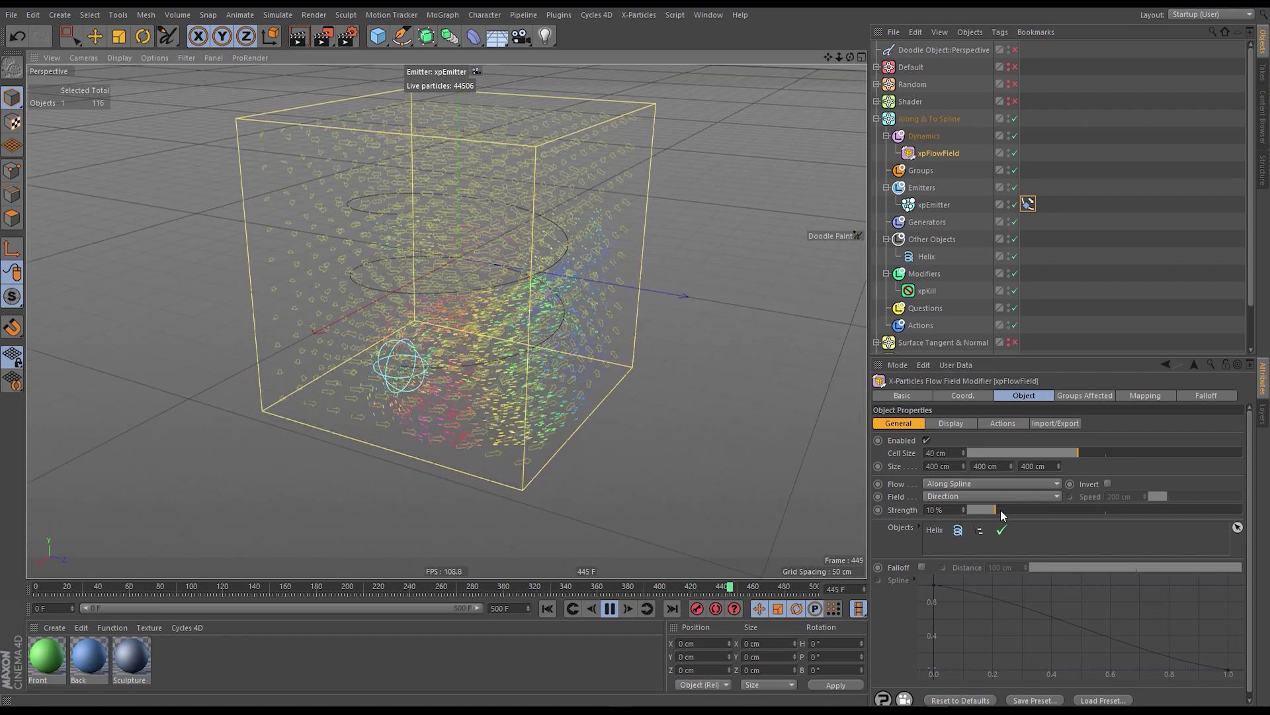
pyautogui.moveTo(1001, 510); pyautogui.dragTo(1007, 509)
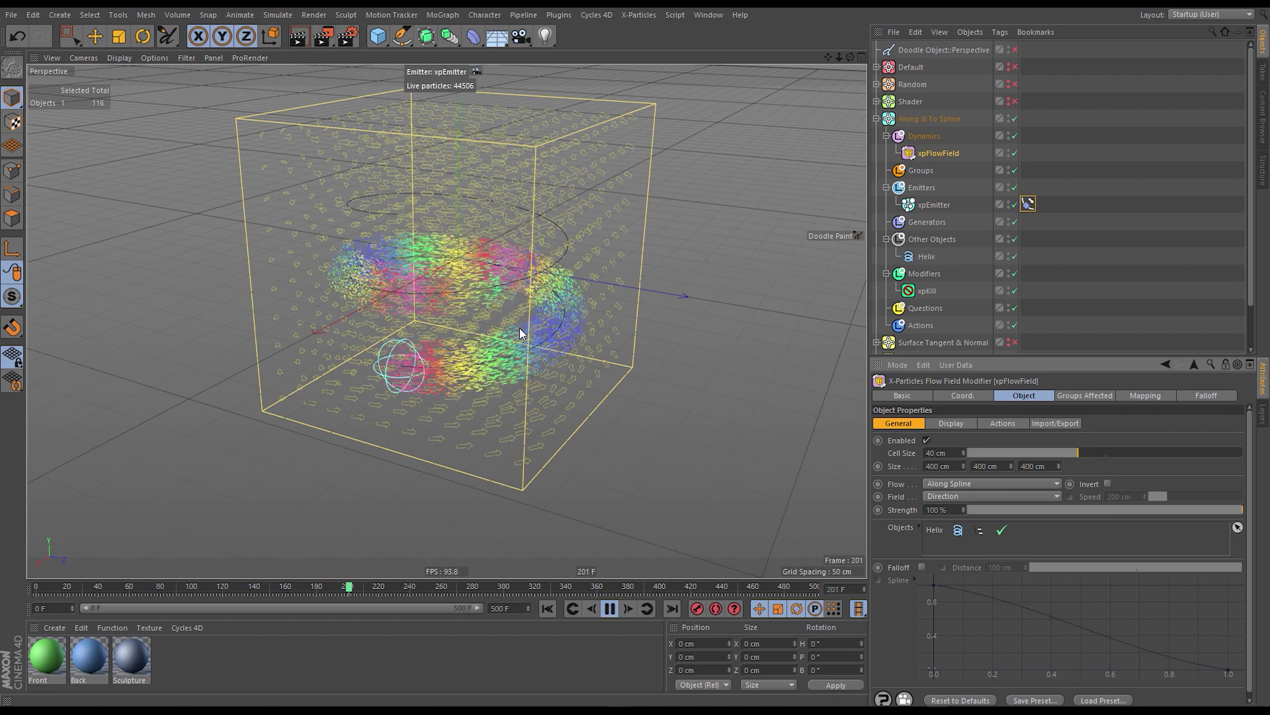
# Rotate the Helix to about -38°, -37°, -42° and reposition it inside the flow field, replay from the start and stop playback.
pyautogui.click(926, 257)
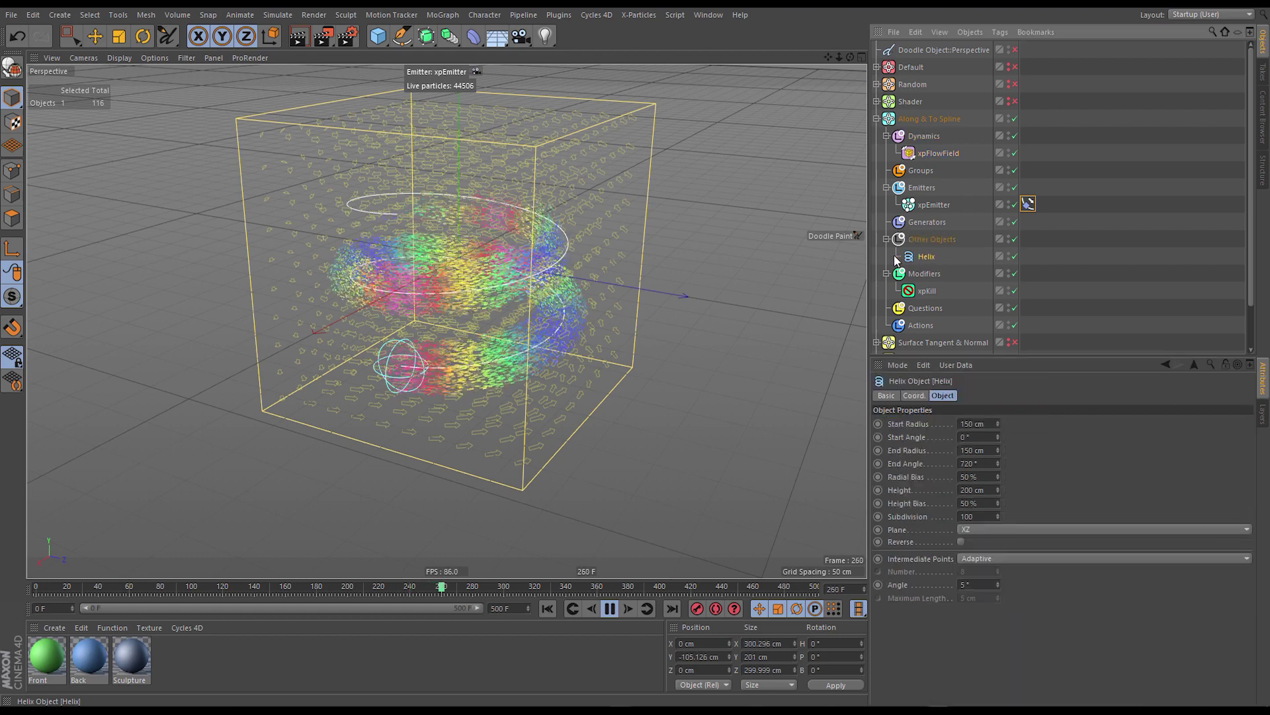
pyautogui.press('r')
pyautogui.moveTo(592, 243); pyautogui.dragTo(610, 356)
pyautogui.press('e')
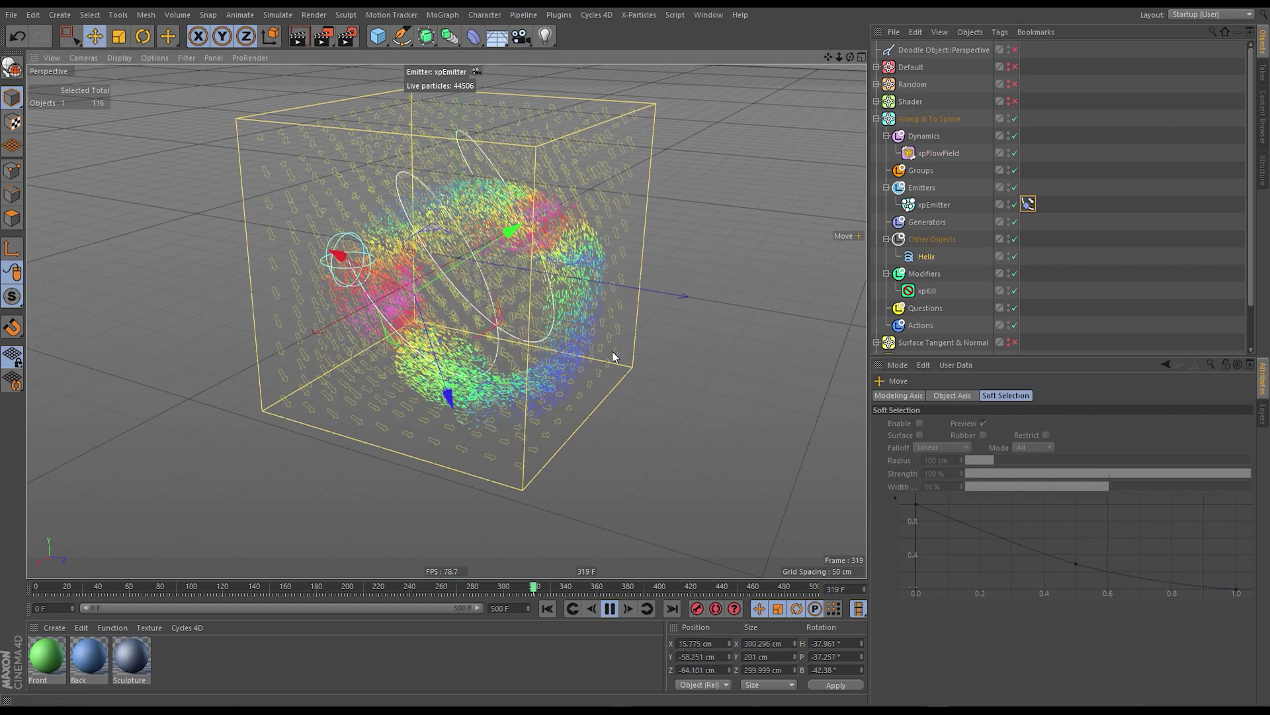
pyautogui.click(548, 608)
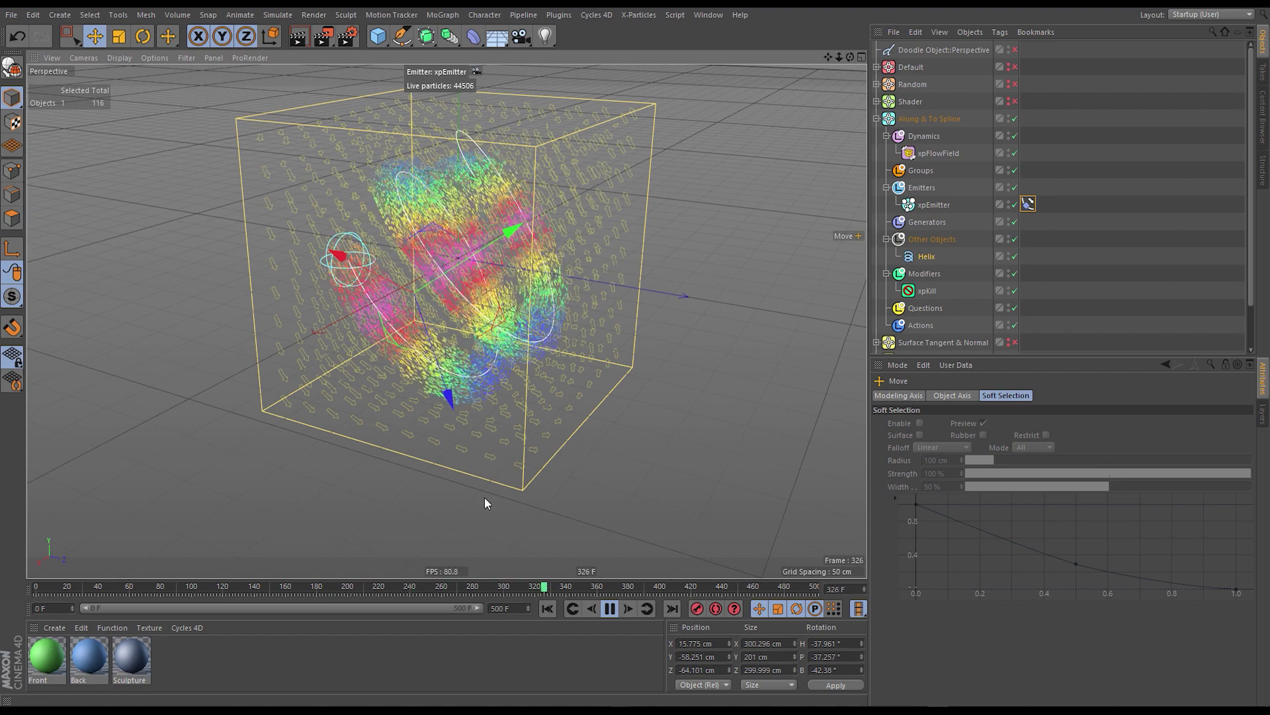
pyautogui.click(610, 608)
# Reset the Helix's position and rotation to 0 on all axes and lower it to about -67 cm in Y.
pyautogui.click(926, 256)
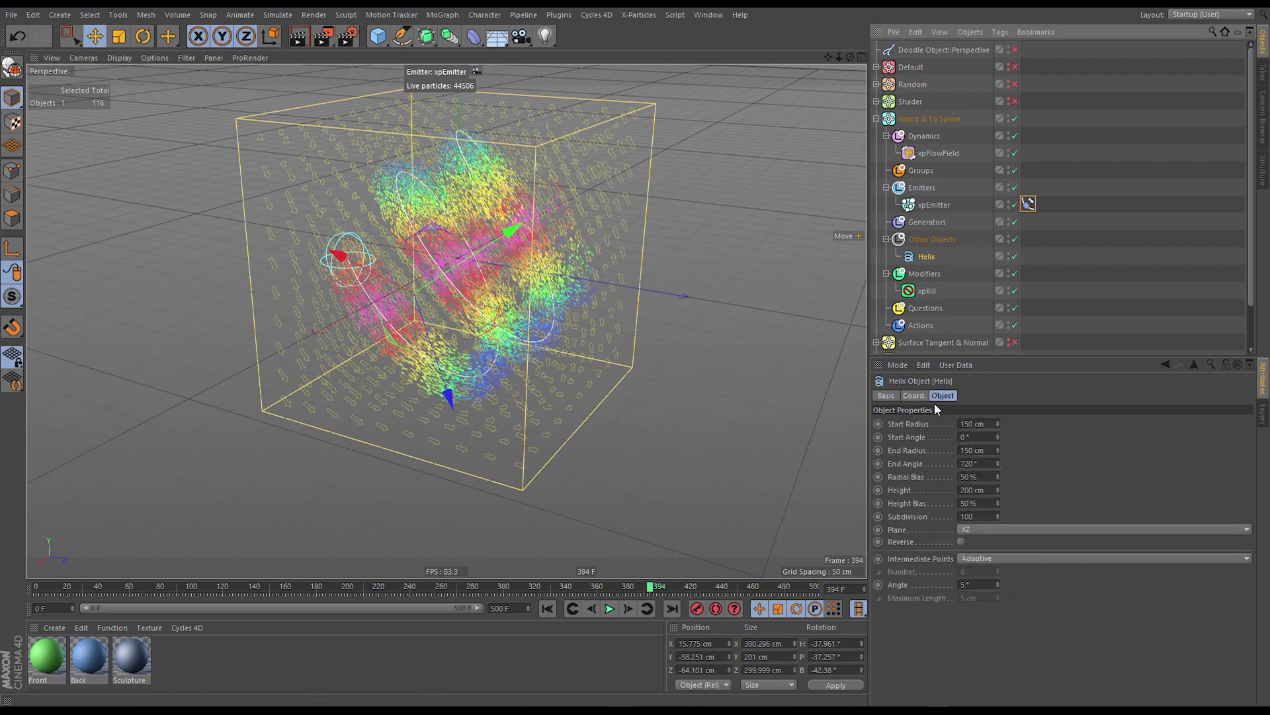
pyautogui.click(915, 395)
pyautogui.rightClick(946, 423)
pyautogui.rightClick(946, 437)
pyautogui.rightClick(946, 450)
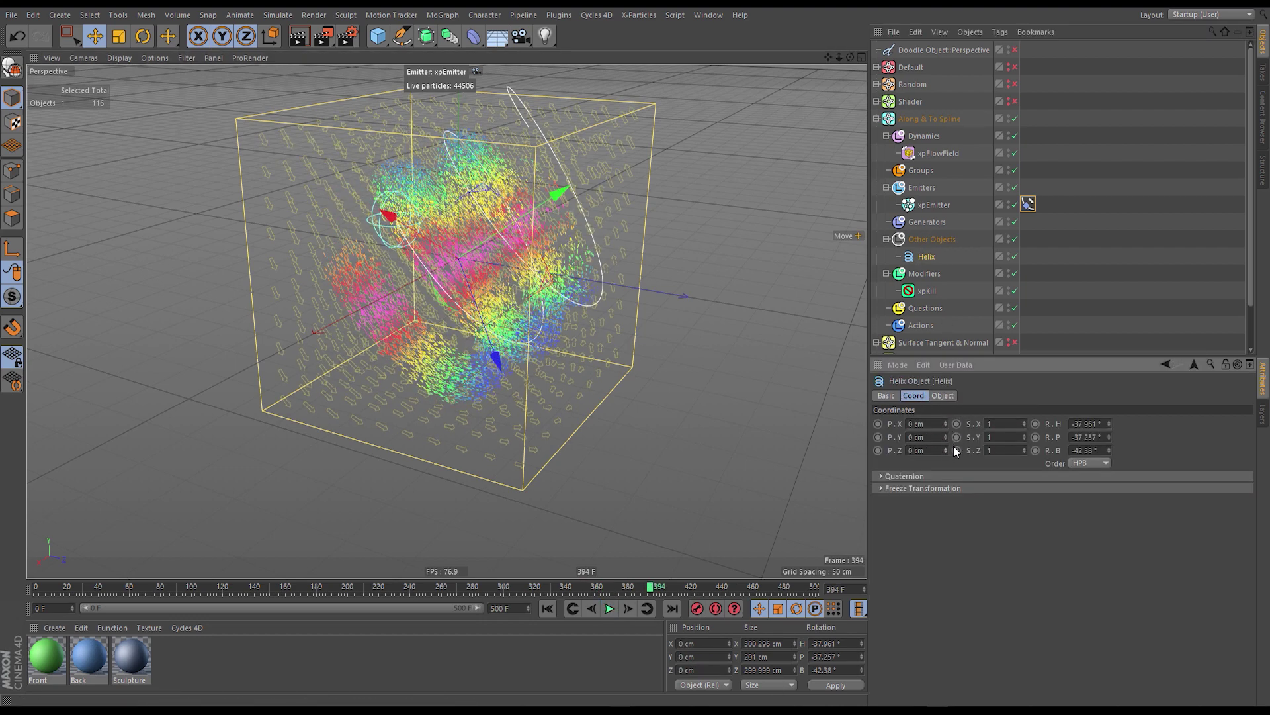
pyautogui.rightClick(1109, 423)
pyautogui.rightClick(1110, 437)
pyautogui.rightClick(1109, 450)
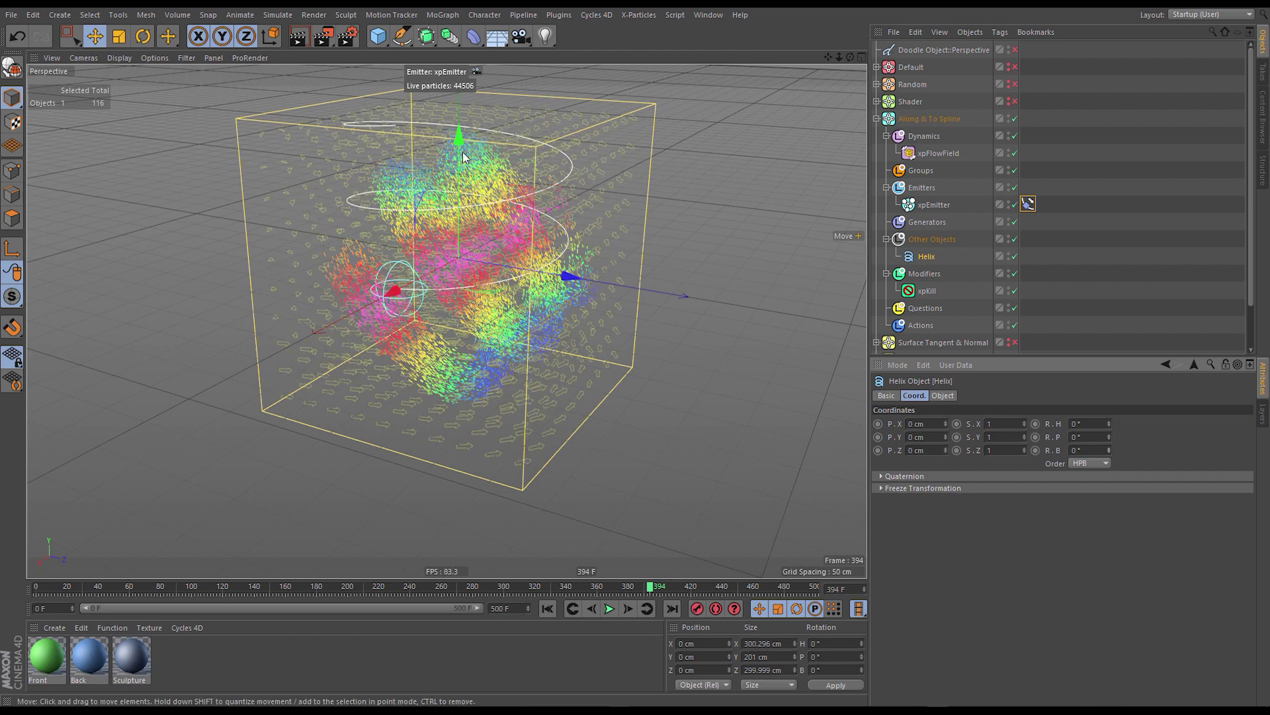
pyautogui.moveTo(463, 157); pyautogui.dragTo(463, 203)
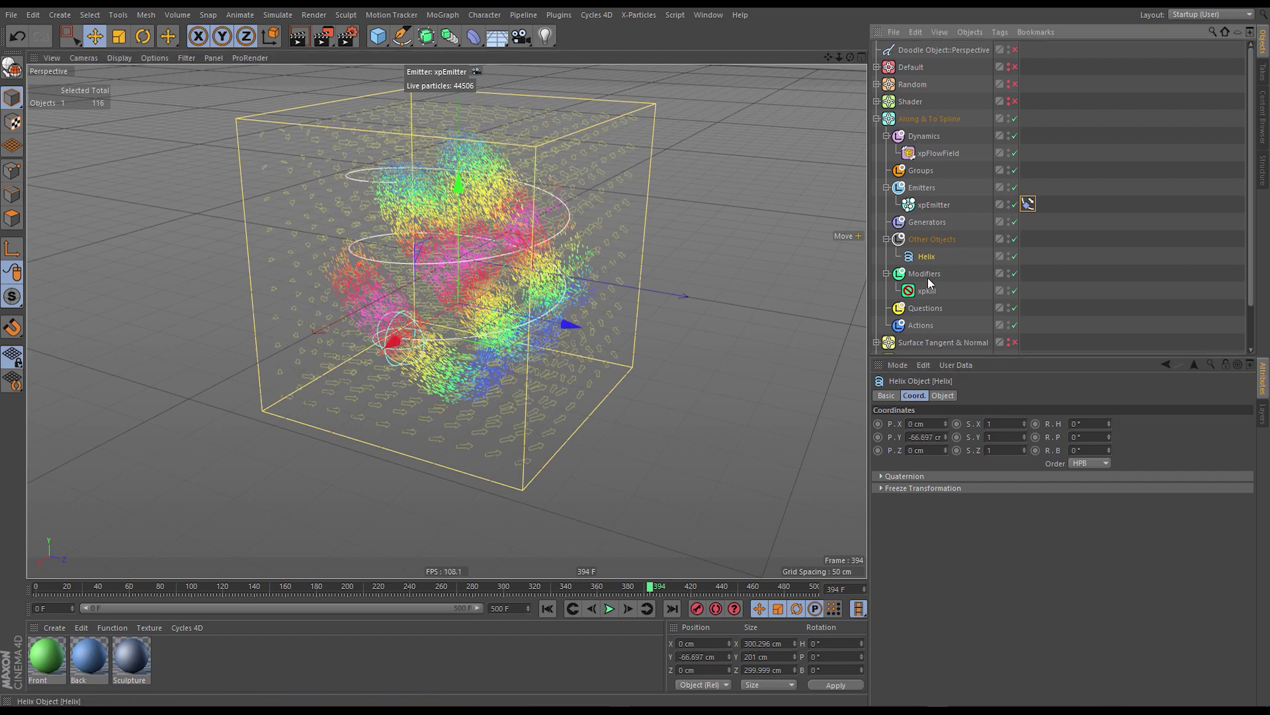
# Set the Helix's Start Radius to 0 cm and replay the simulation from the start.
pyautogui.click(939, 395)
pyautogui.moveTo(997, 433); pyautogui.dragTo(657, 593)
pyautogui.click(578, 606)
pyautogui.click(602, 610)
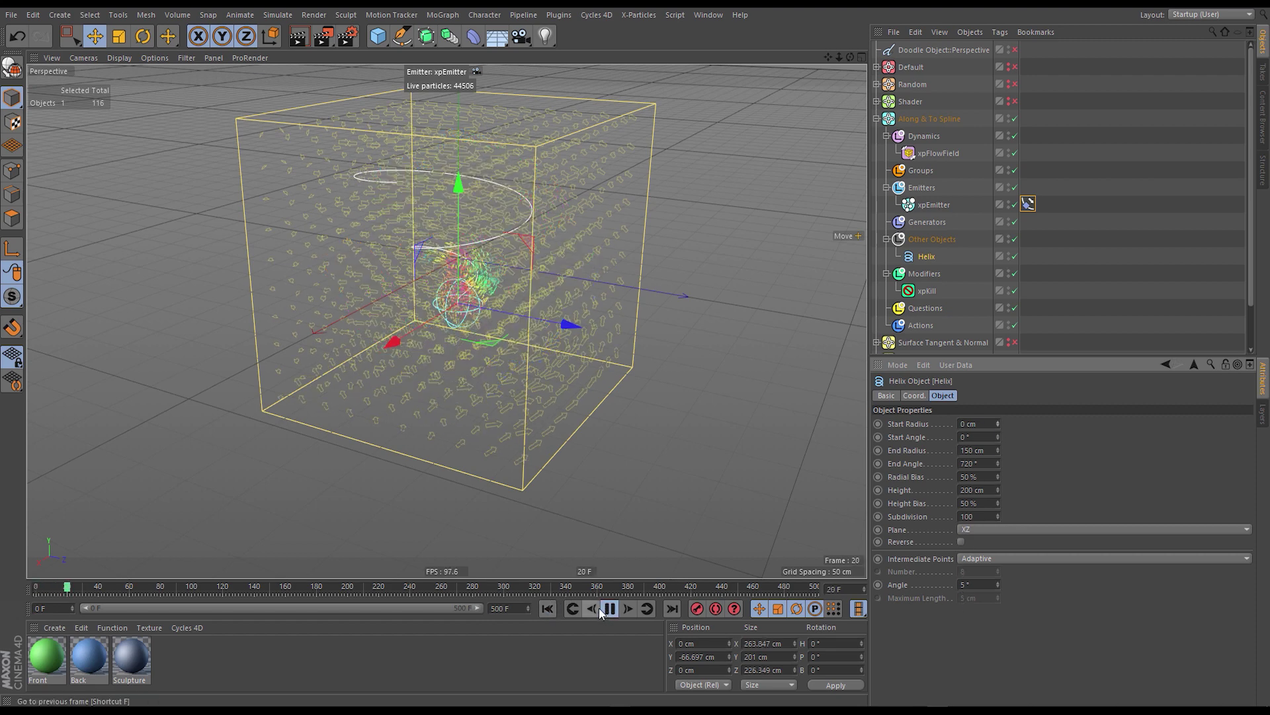
pyautogui.keyDown('alt'); pyautogui.moveTo(638, 515); pyautogui.dragTo(471, 275); pyautogui.keyUp('alt')
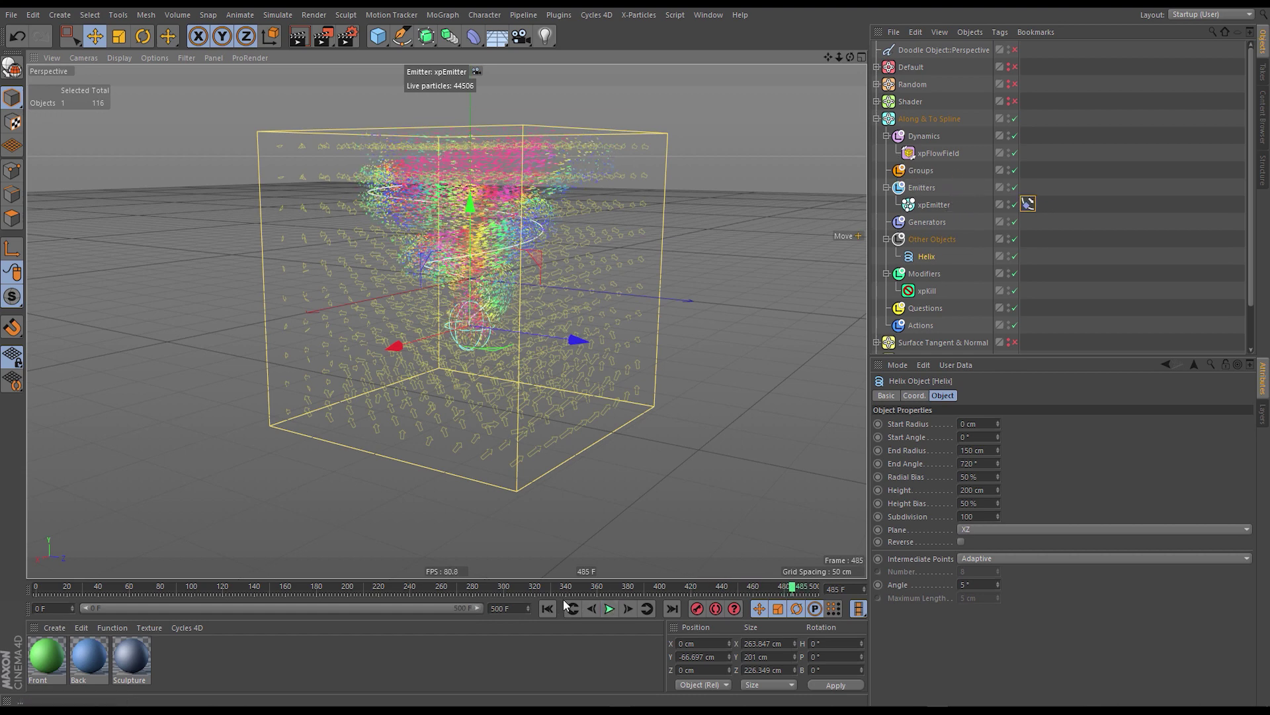
# Rename the flow field as xpFlowField.Along.Spline.
pyautogui.click(947, 153)
pyautogui.doubleClick(958, 153)
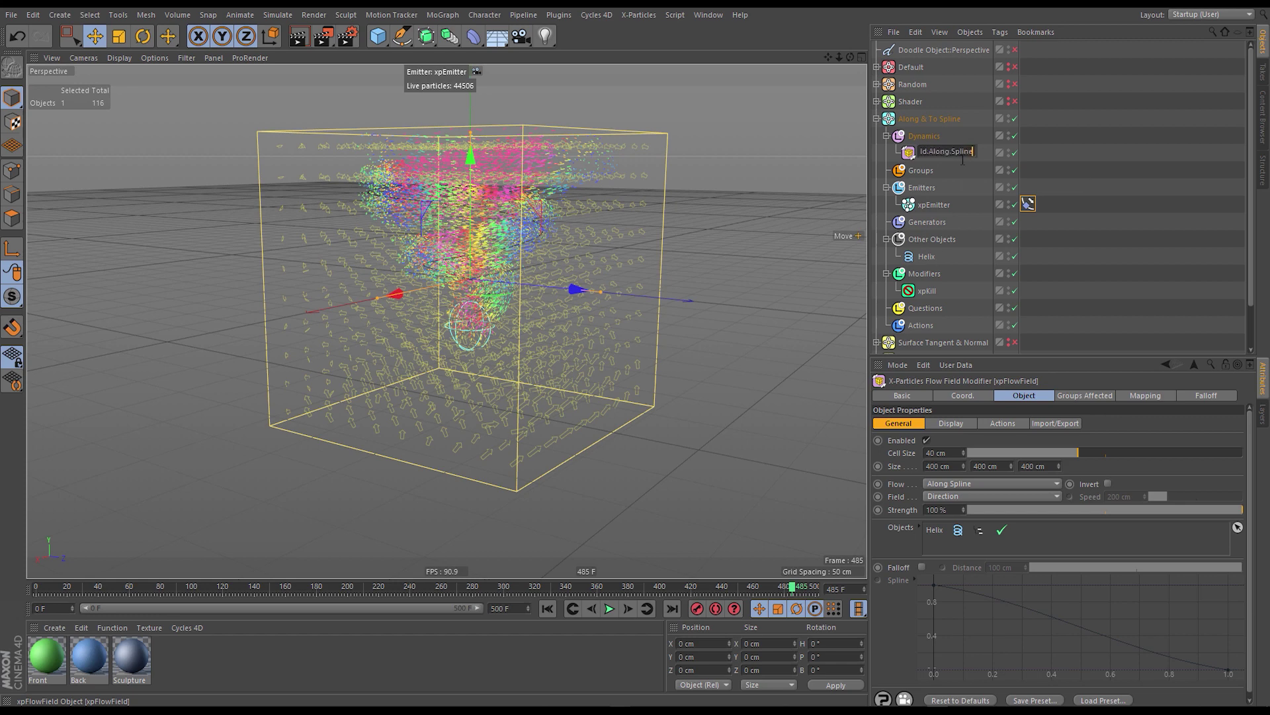
pyautogui.press('Return')
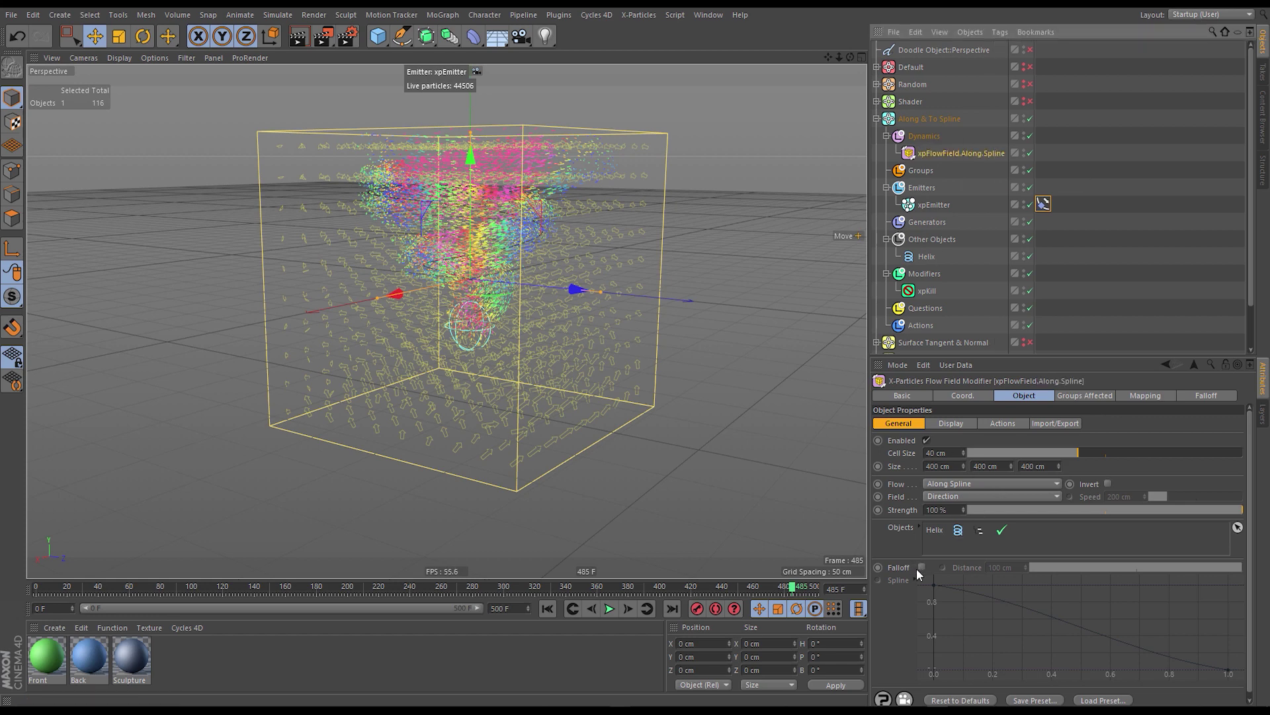
# Set the Along Spline flow field's Strength to 50% and lower the Helix to about -124 cm in Y.
pyautogui.moveTo(1185, 508); pyautogui.dragTo(1077, 506)
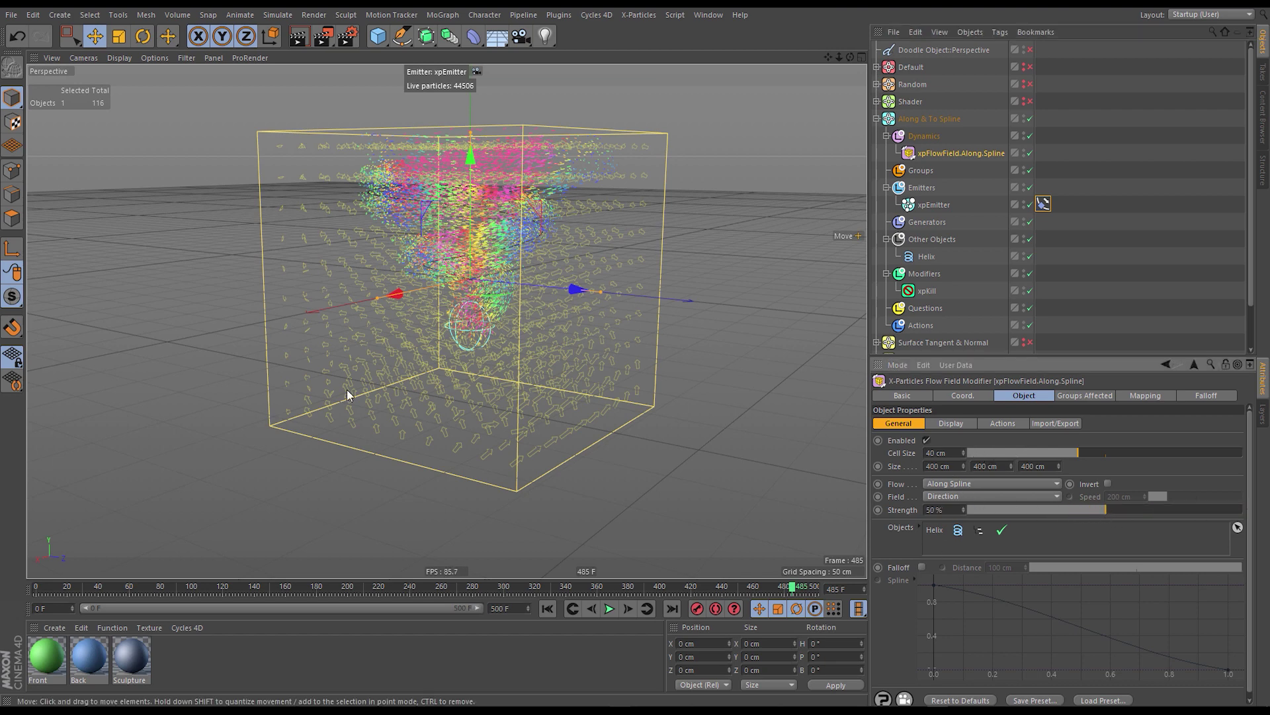
pyautogui.click(923, 257)
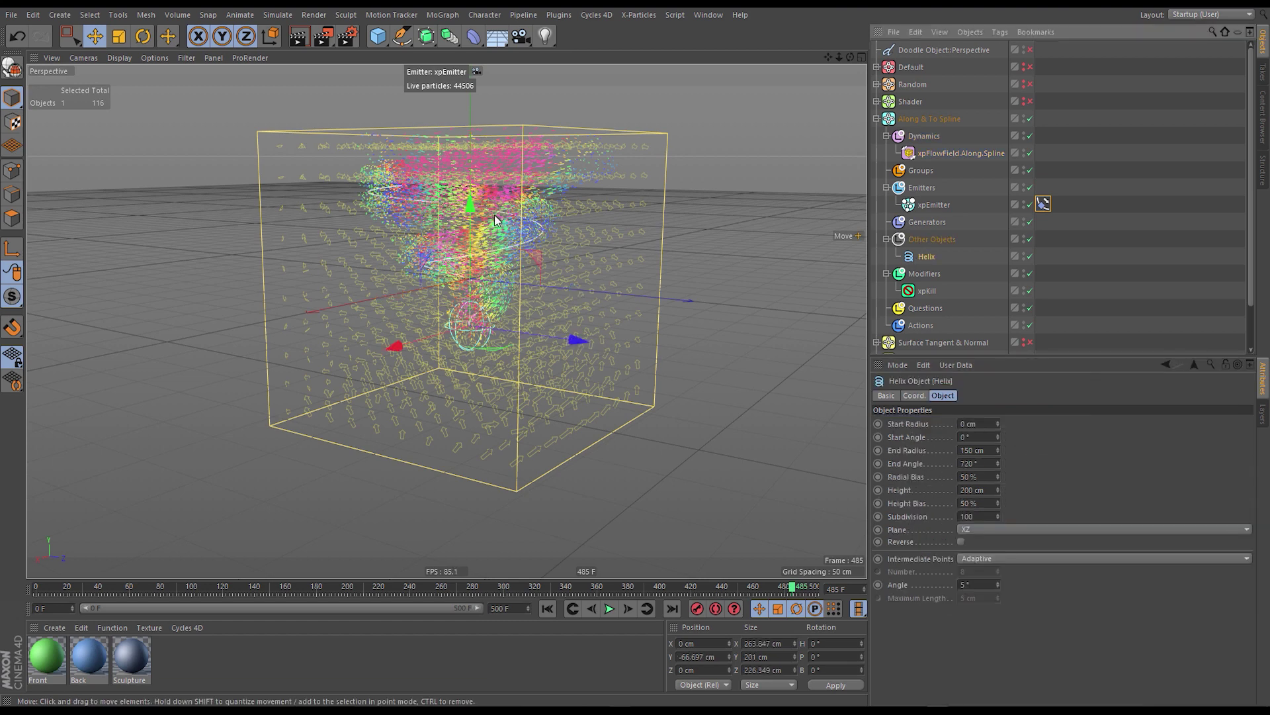
pyautogui.moveTo(494, 215); pyautogui.dragTo(465, 273)
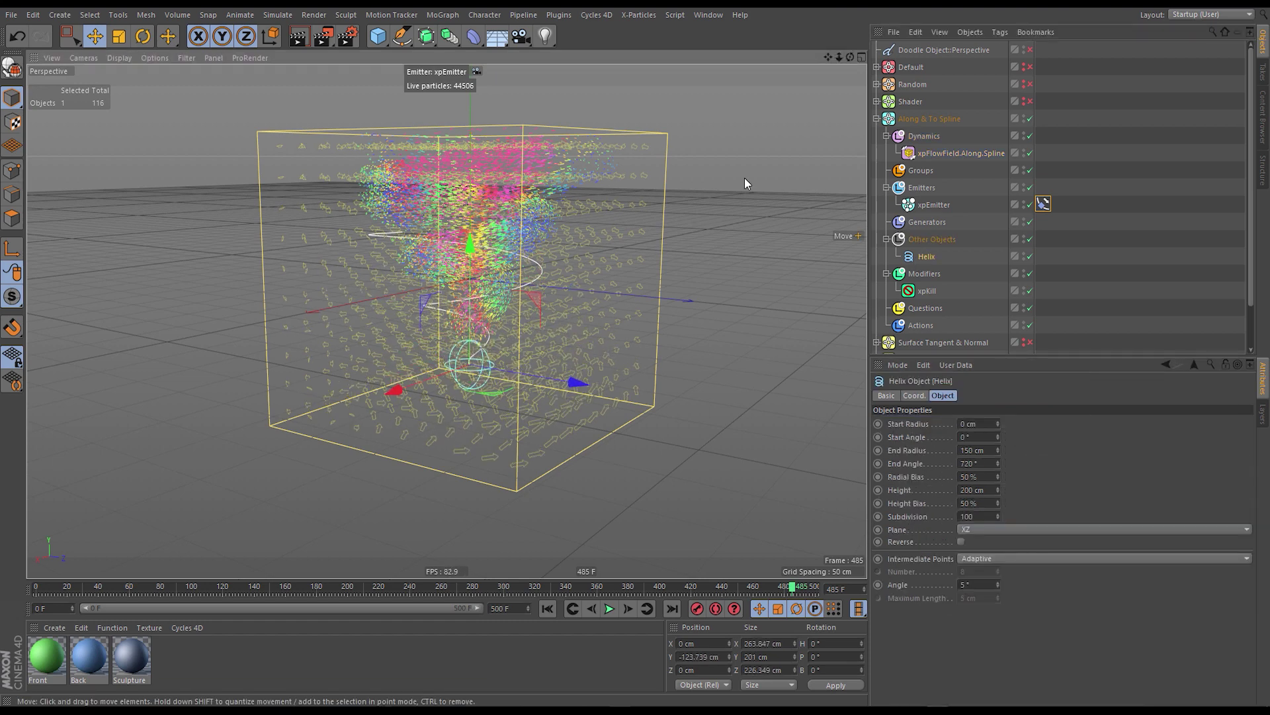
# Turn off Show Vectors for xpFlowField.Along.Spline and return the animation to frame 0.
pyautogui.click(954, 153)
pyautogui.click(952, 425)
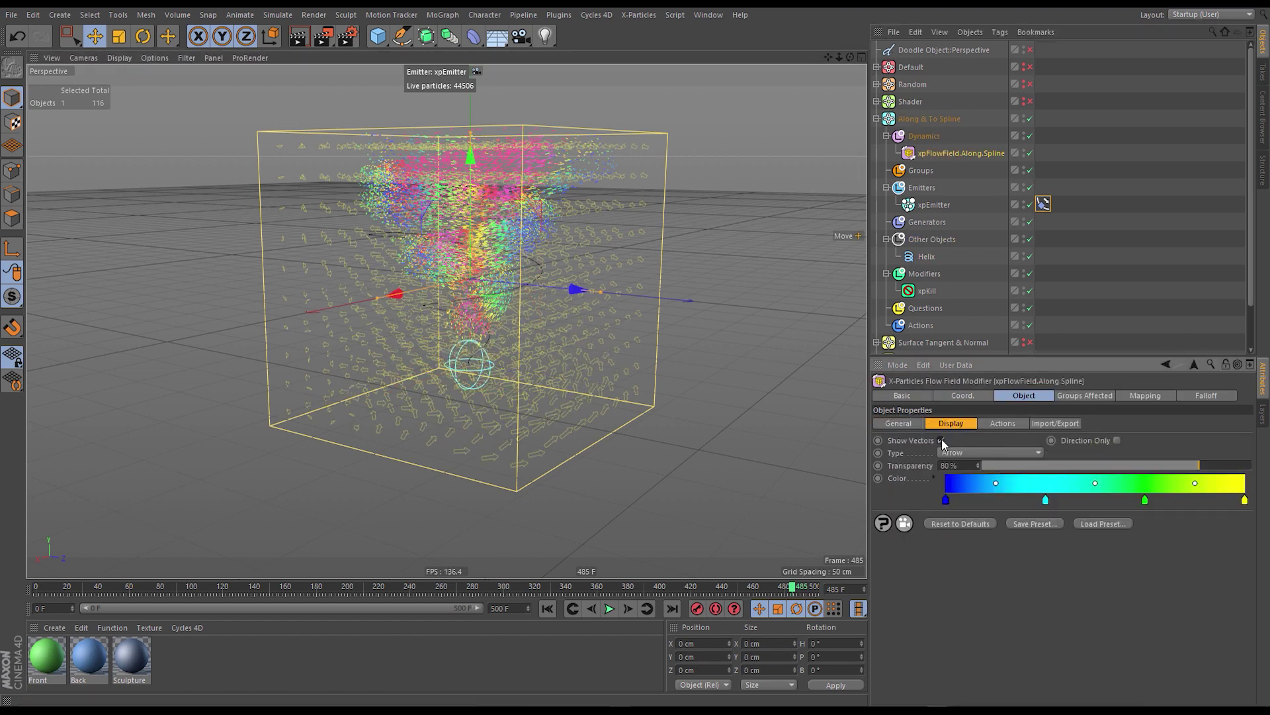
pyautogui.click(942, 440)
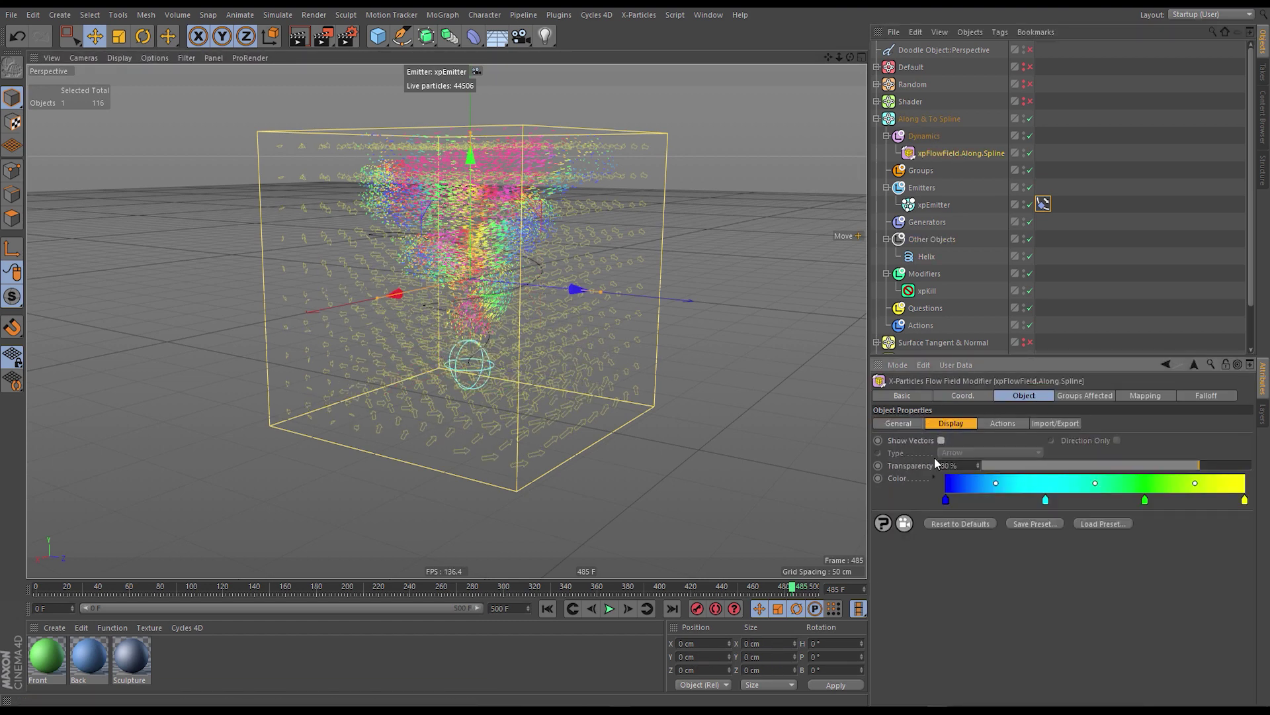
pyautogui.click(573, 609)
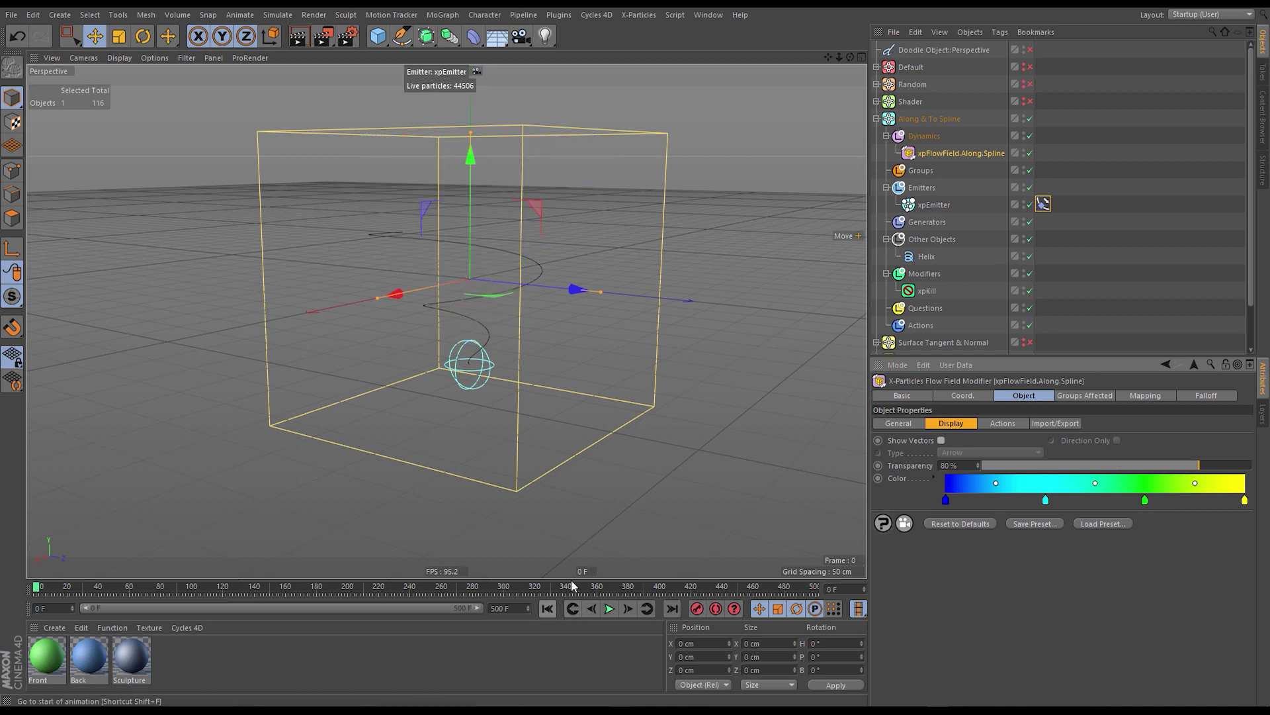
# Duplicate xpFlowField.Along.Spline and rename the copy as xpFlowField.To.Spline.
pyautogui.keyDown('ctrl'); pyautogui.moveTo(959, 156); pyautogui.dragTo(966, 164); pyautogui.keyUp('ctrl')
pyautogui.doubleClick(966, 169)
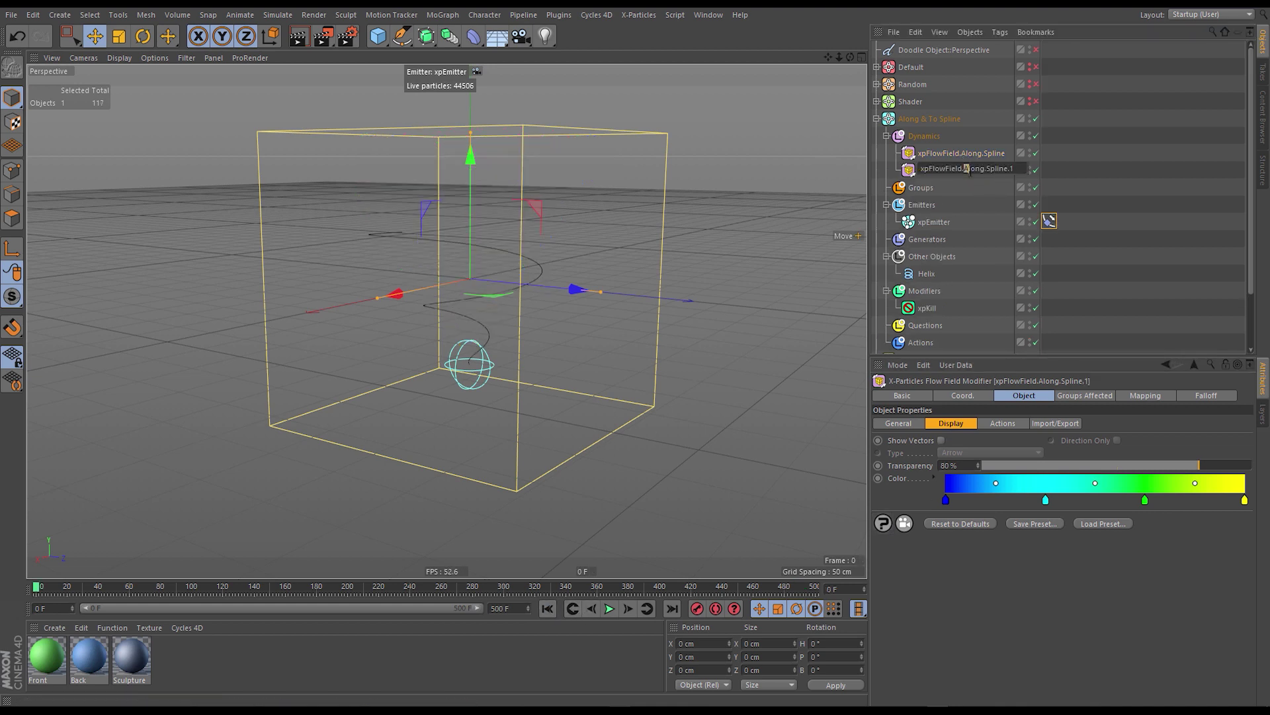
pyautogui.write('To')
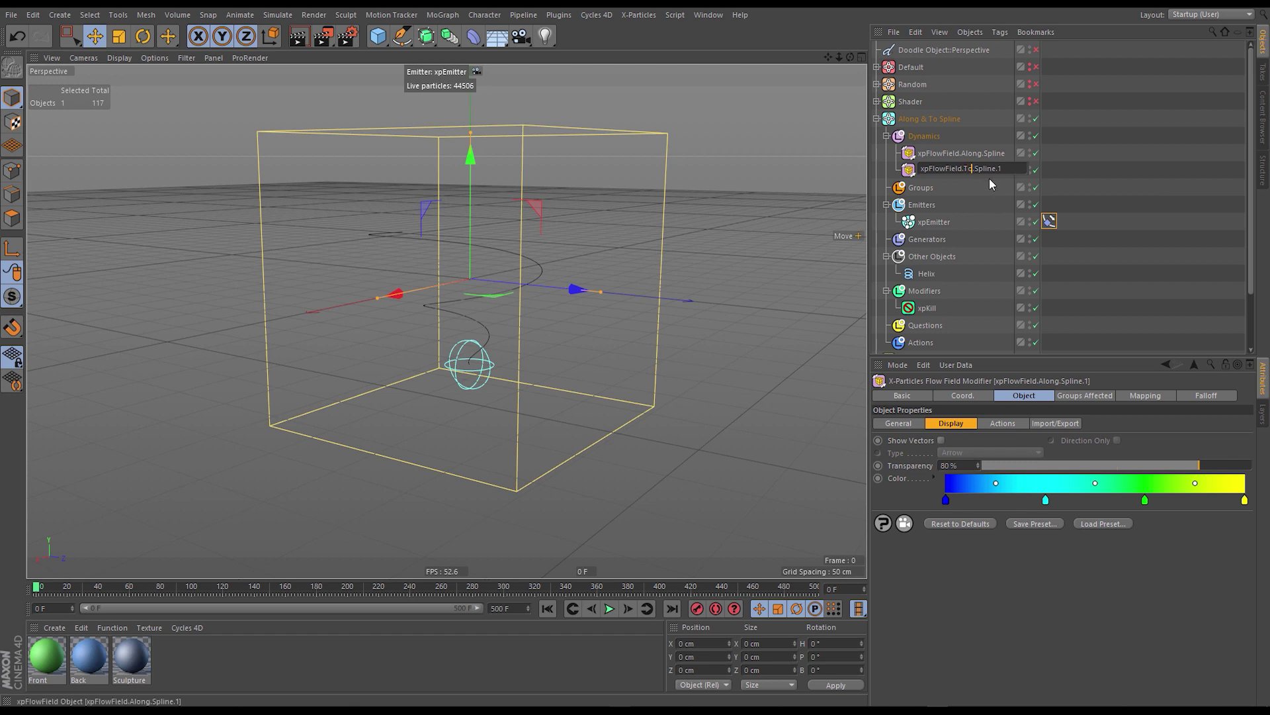
pyautogui.press('End')
pyautogui.press('BackSpace')
pyautogui.press('BackSpace')
pyautogui.press('Return')
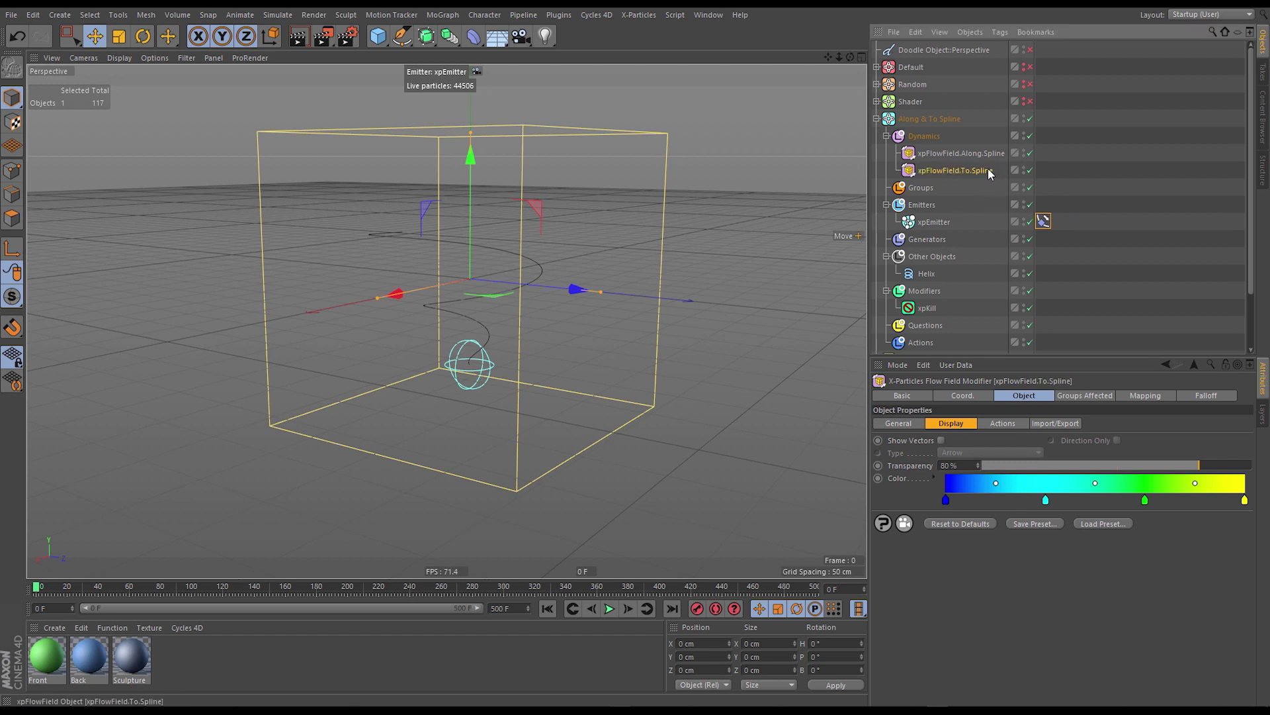
# Set the Flow mode of xpFlowField.To.Spline to To Spline and turn on Show Vectors for it.
pyautogui.click(903, 423)
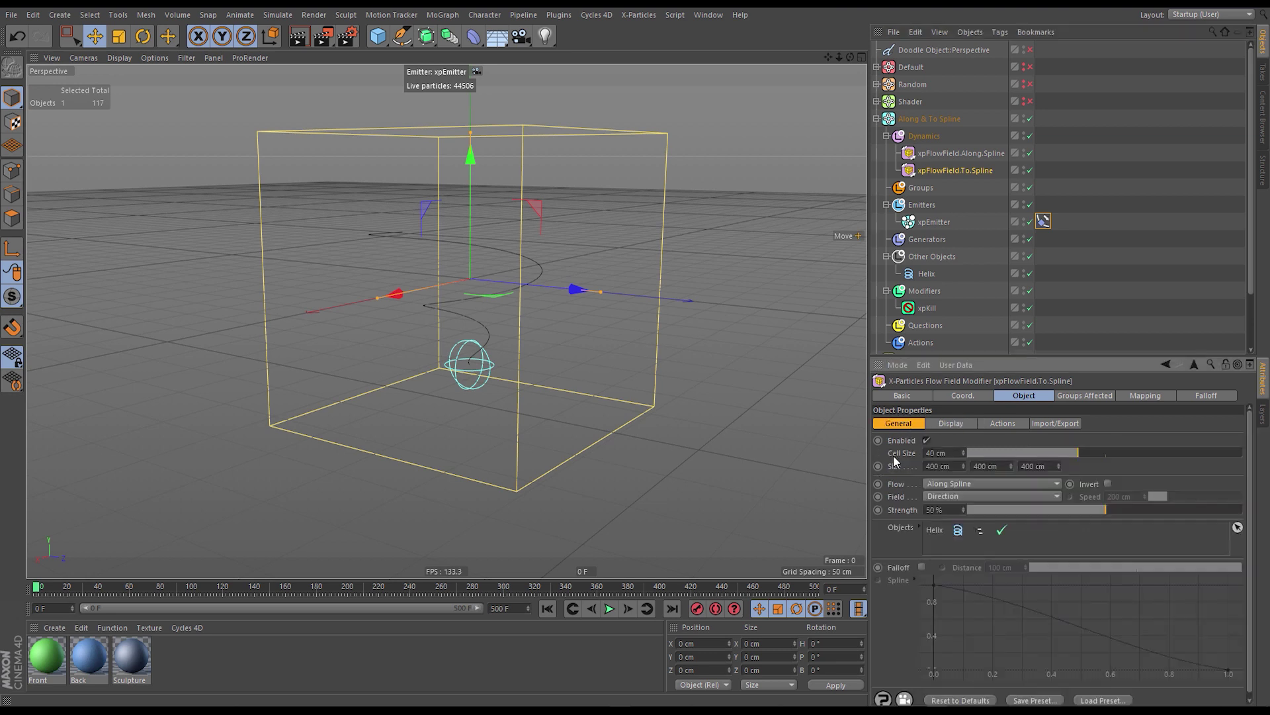
pyautogui.click(956, 483)
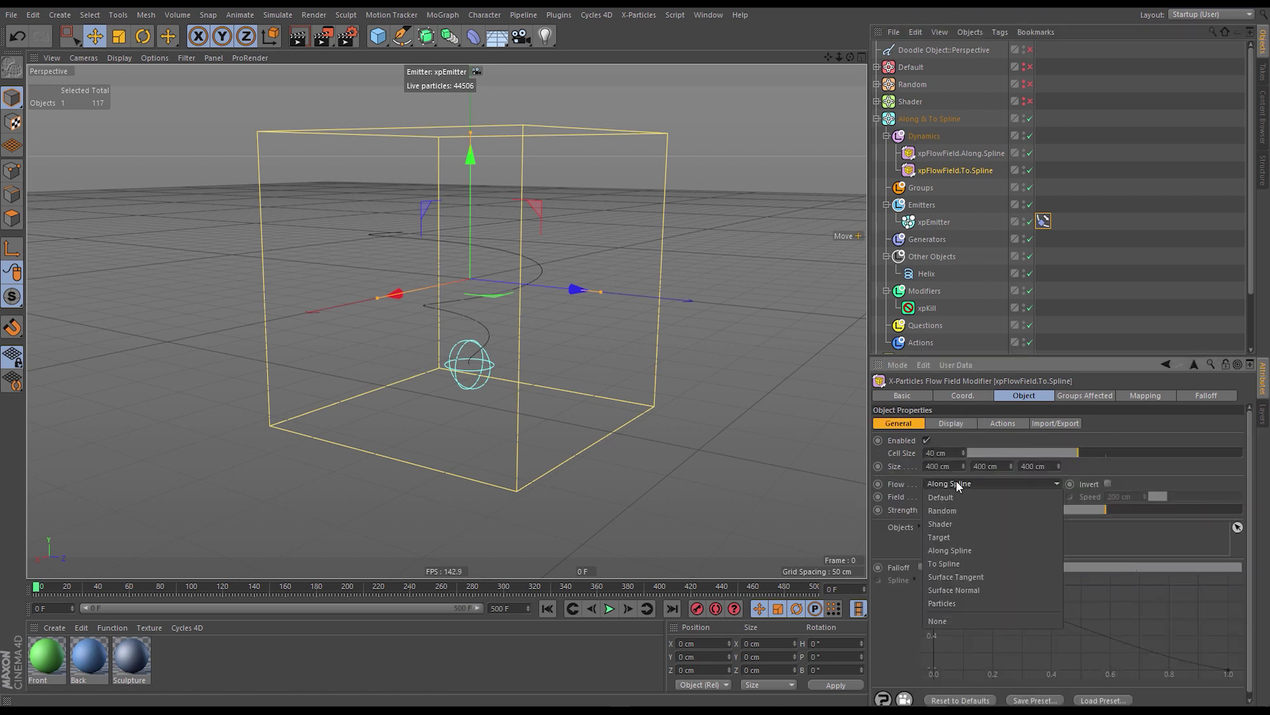
pyautogui.click(960, 559)
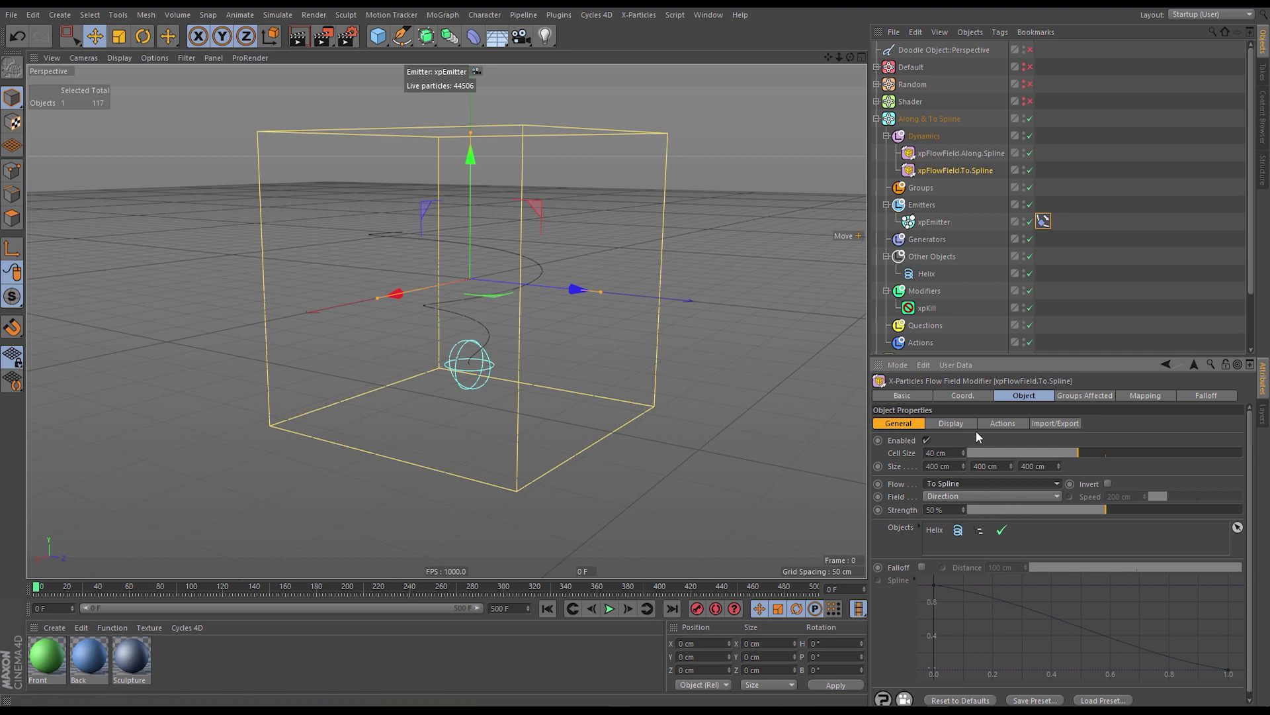
pyautogui.click(946, 424)
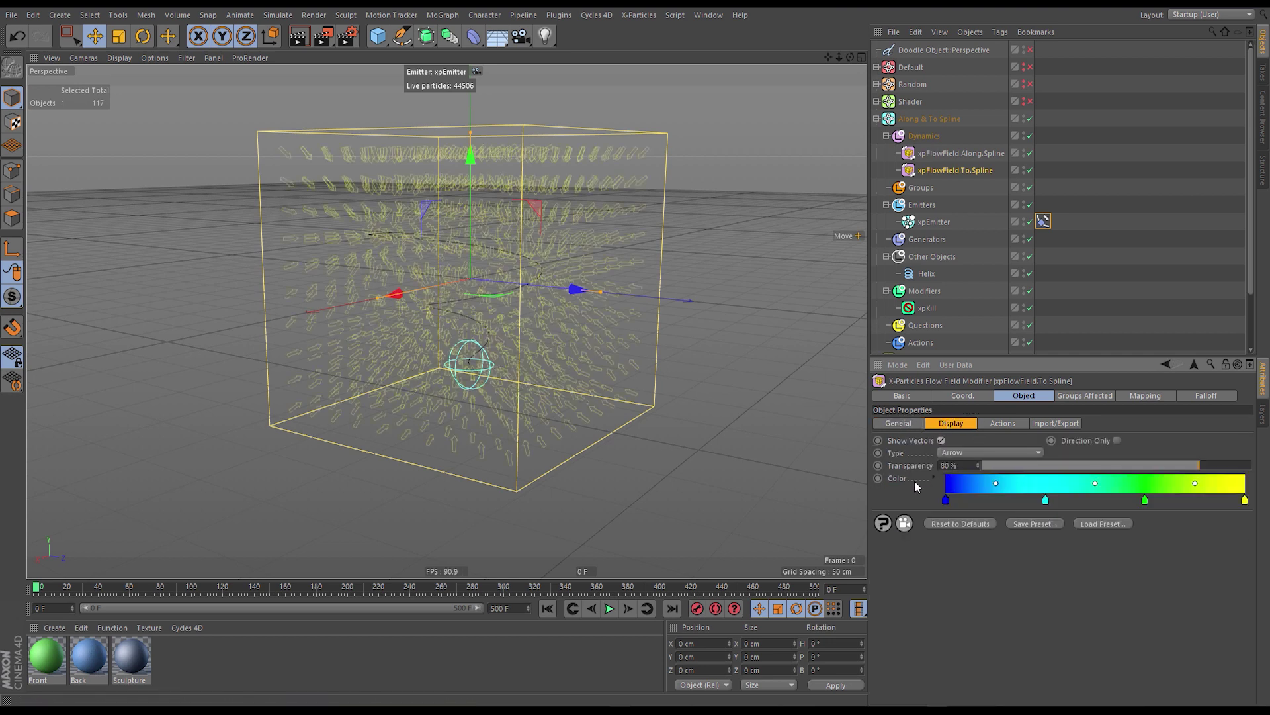
# Turn on the spline Falloff for xpFlowField.To.Spline and inspect the flow vectors around the Helix up close.
pyautogui.click(897, 422)
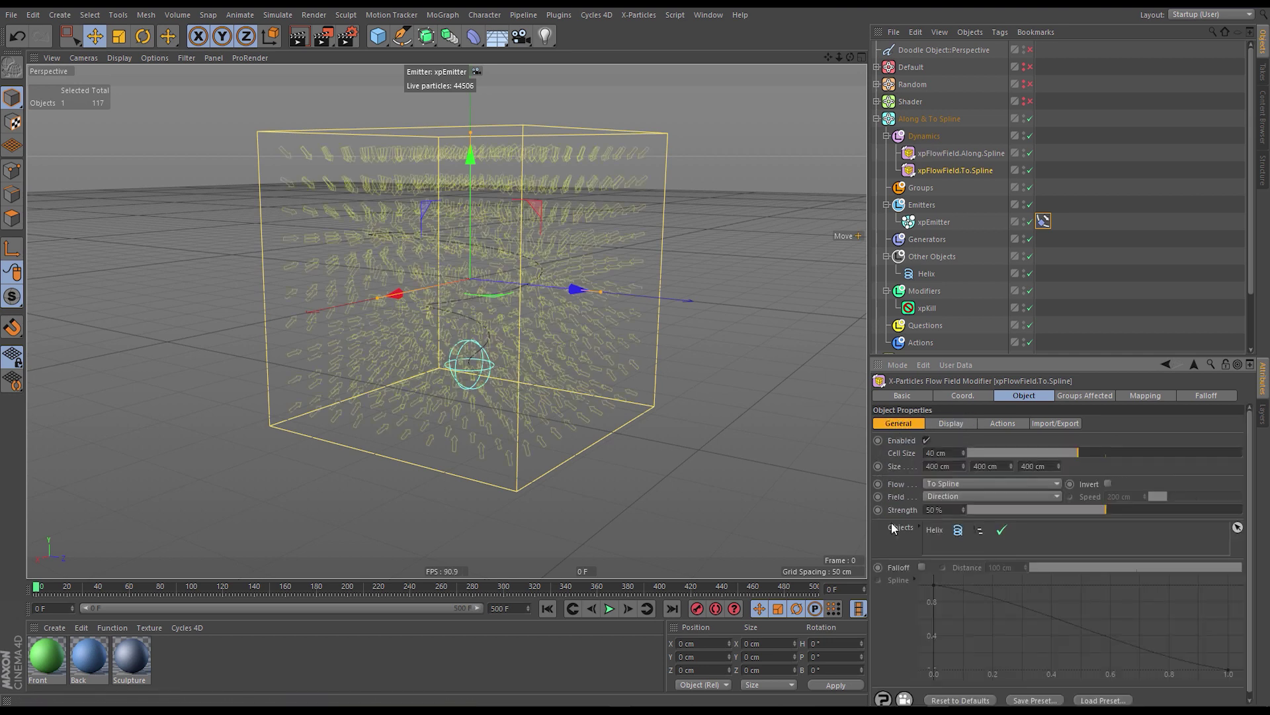
pyautogui.click(921, 567)
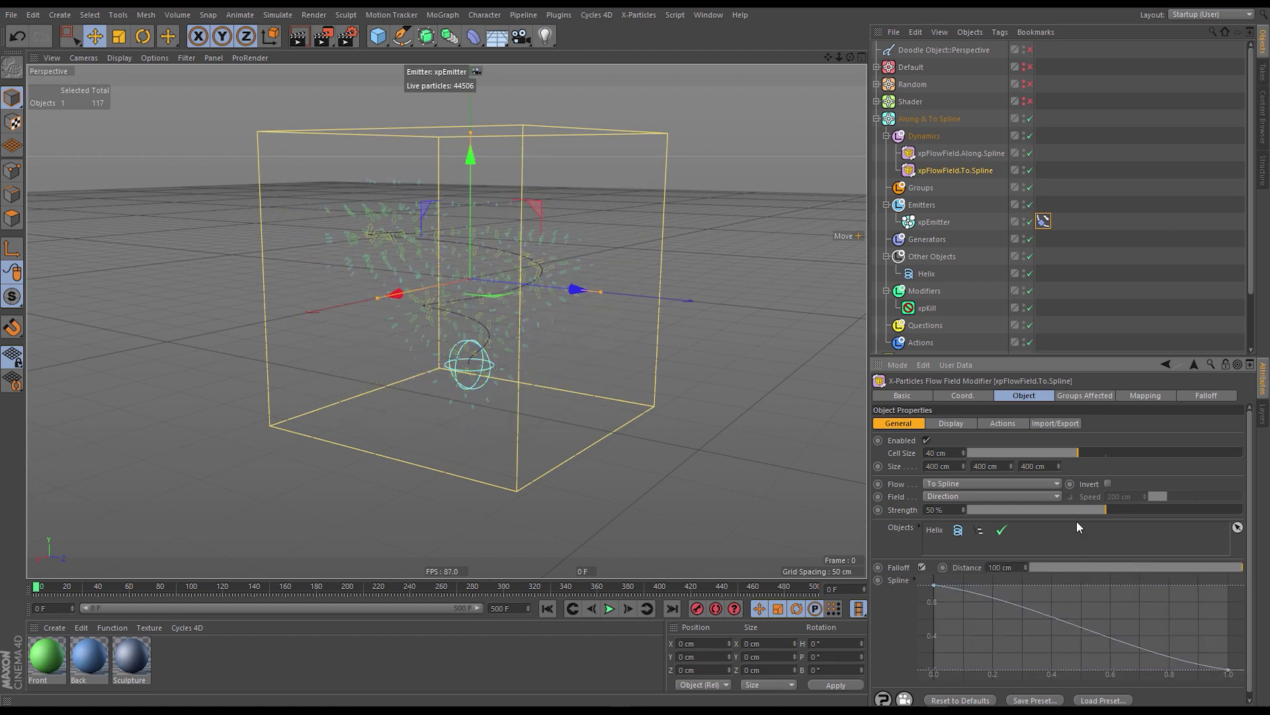
pyautogui.scroll(10, 487, 281)
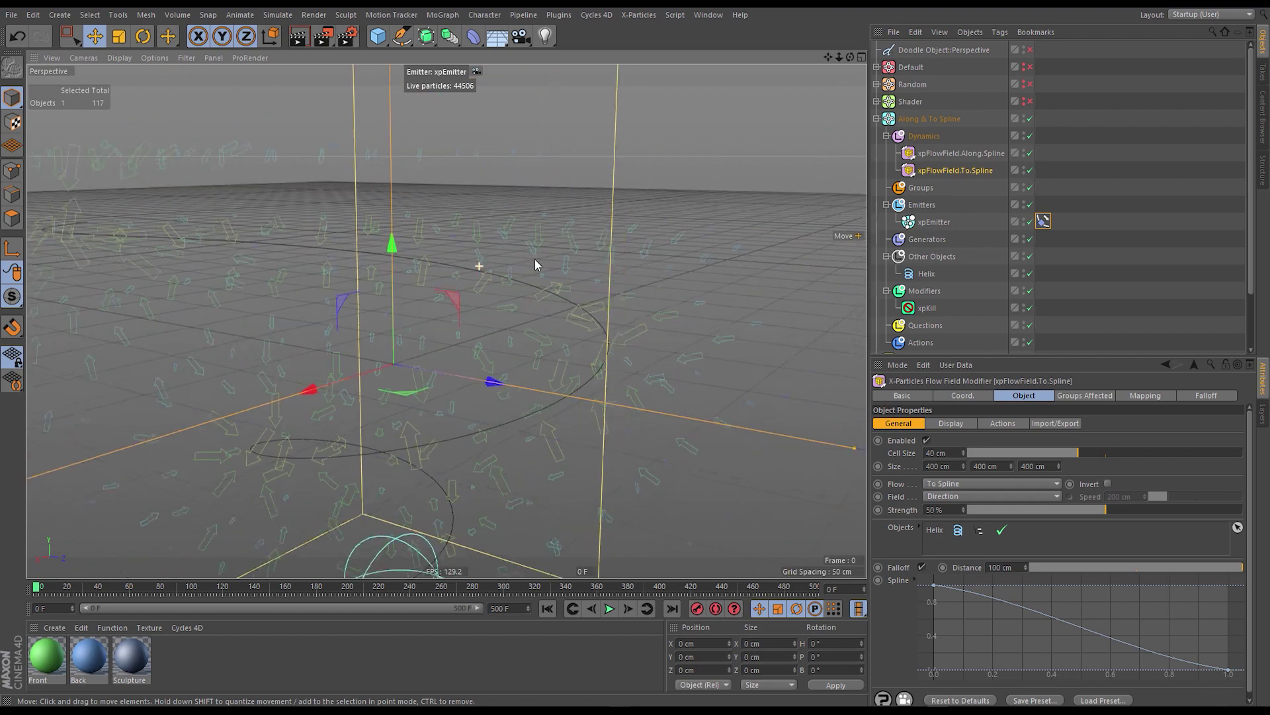
pyautogui.keyDown('alt'); pyautogui.moveTo(493, 279); pyautogui.dragTo(627, 284); pyautogui.keyUp('alt')
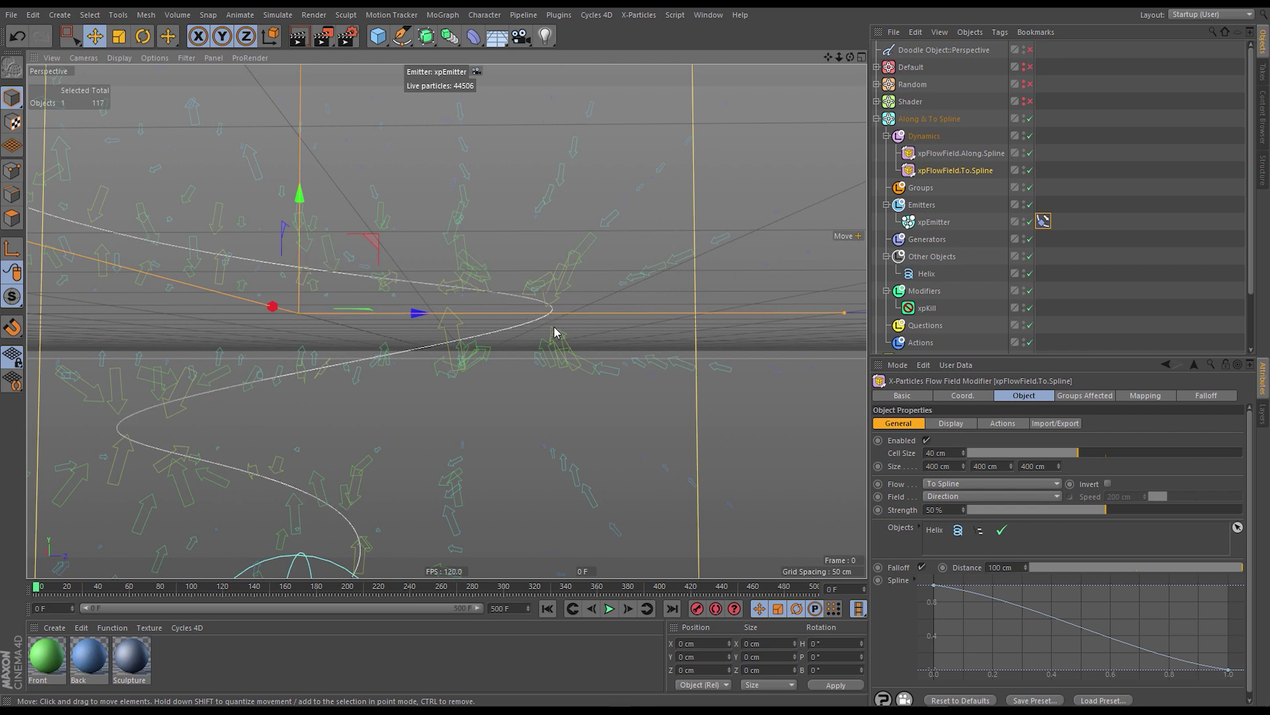
pyautogui.scroll(-6, 459, 339)
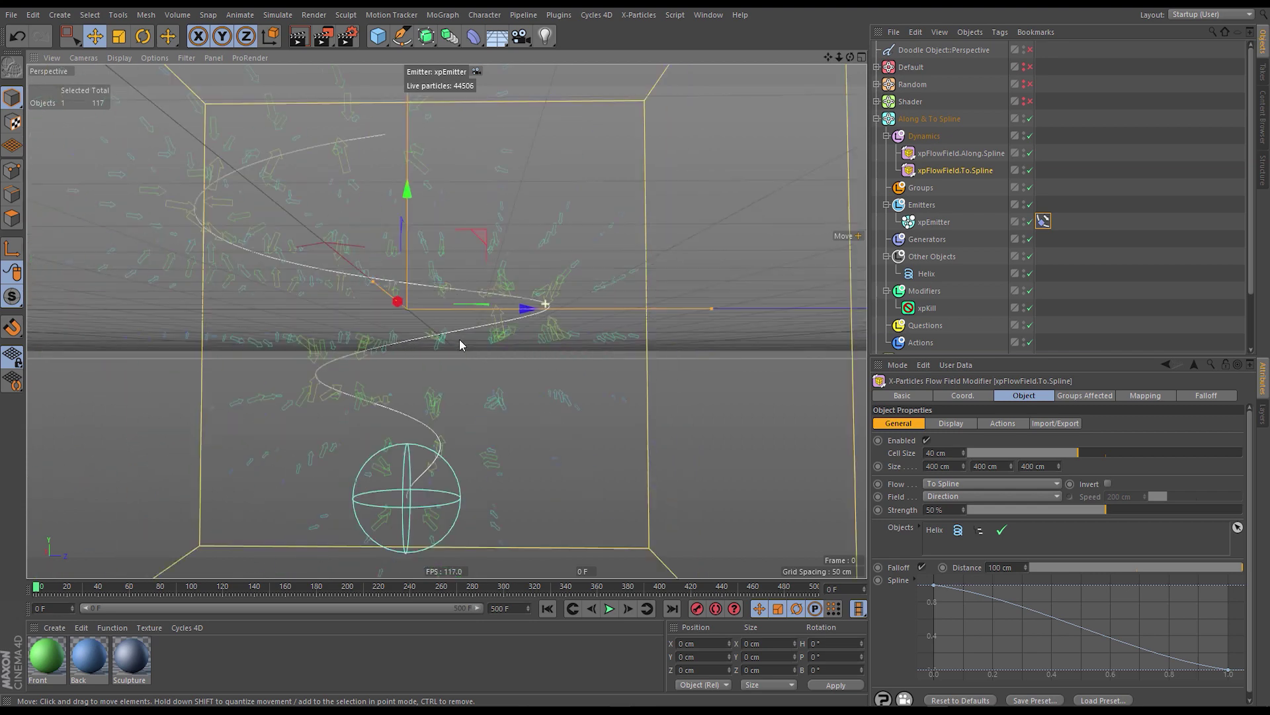
# Show the Doodle object, paint yellow boxes and arrows pointing to its white curve with Doodle Paint, and hide it again.
pyautogui.click(1029, 52)
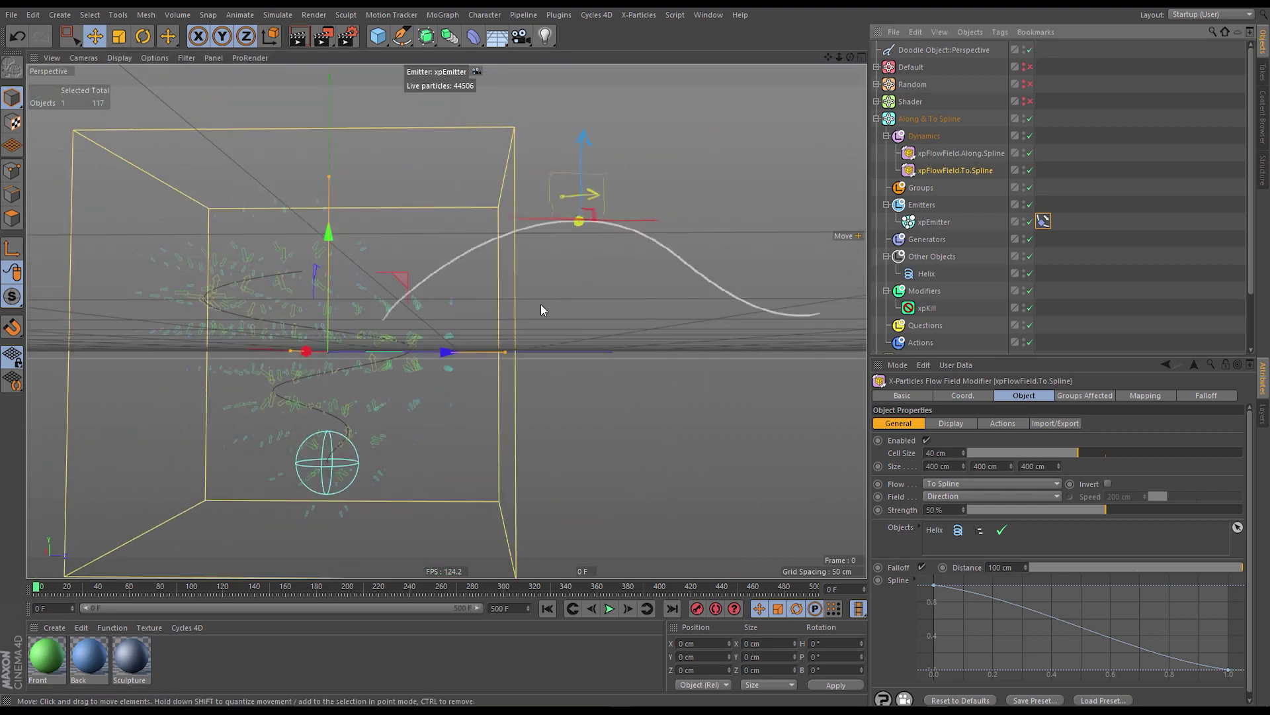
pyautogui.keyDown('alt'); pyautogui.moveTo(541, 303); pyautogui.dragTo(513, 323, button='middle'); pyautogui.keyUp('alt')
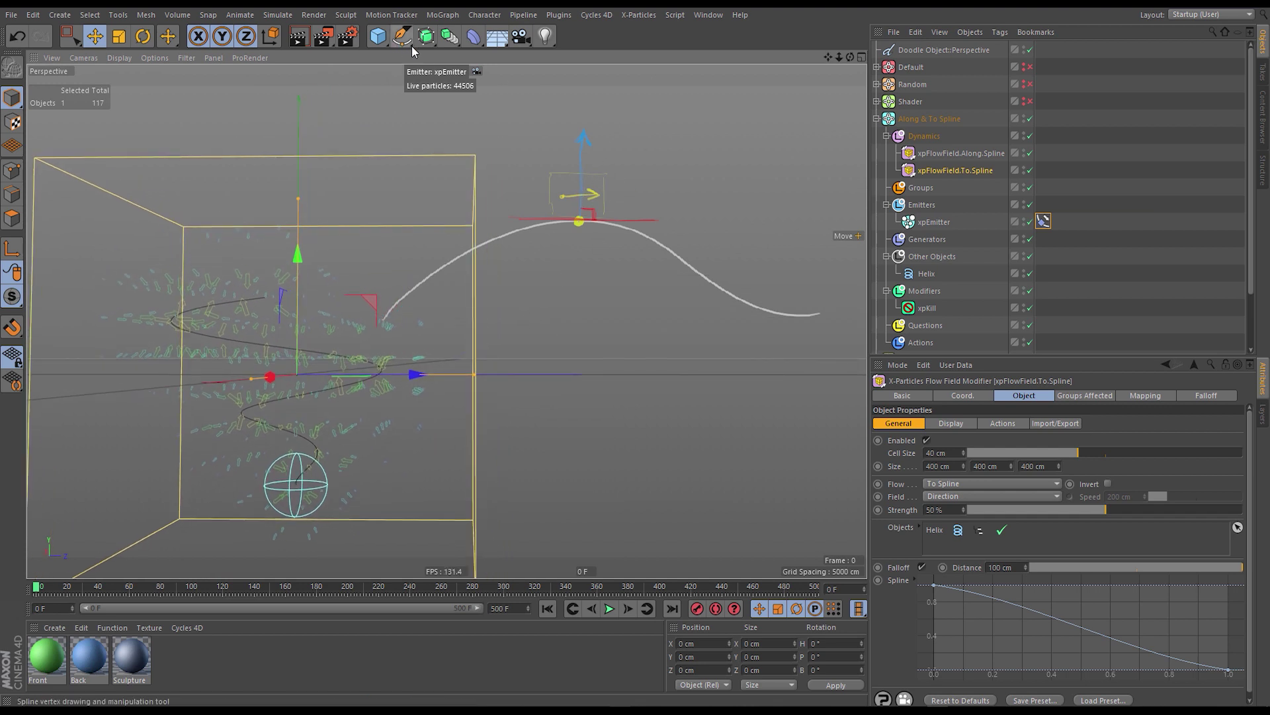
pyautogui.click(933, 50)
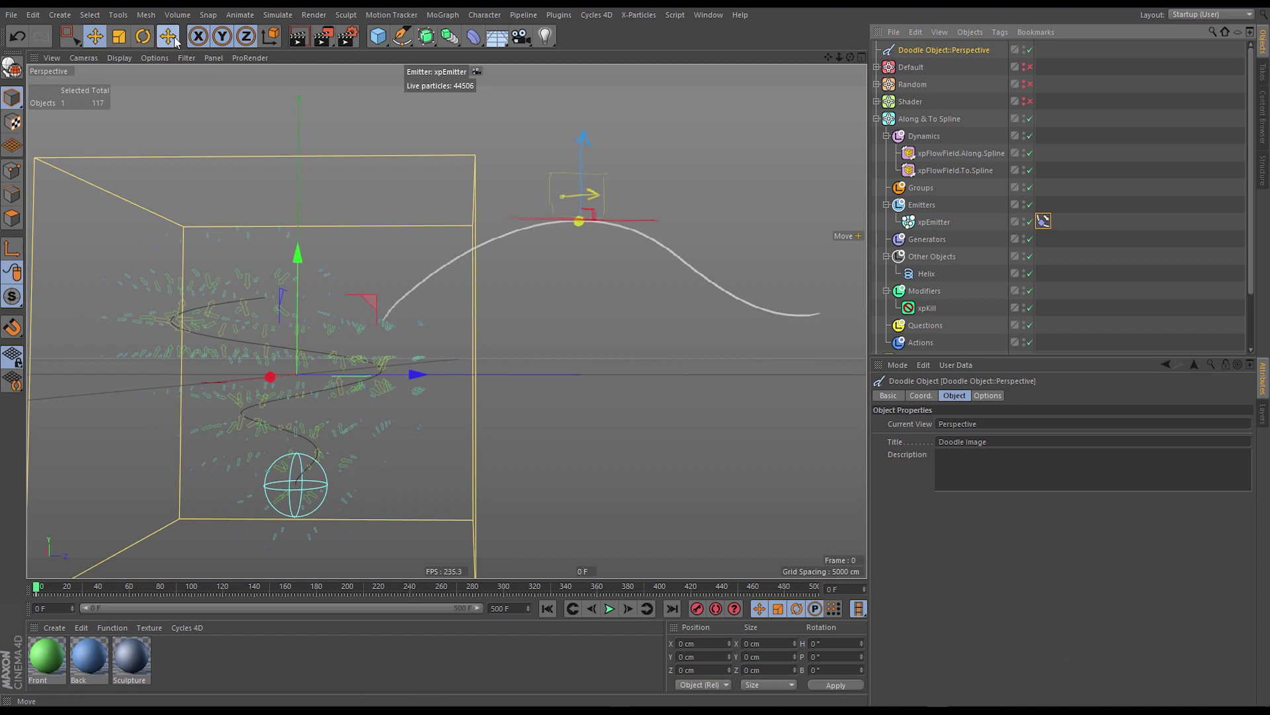
pyautogui.moveTo(176, 41); pyautogui.dragTo(209, 104)
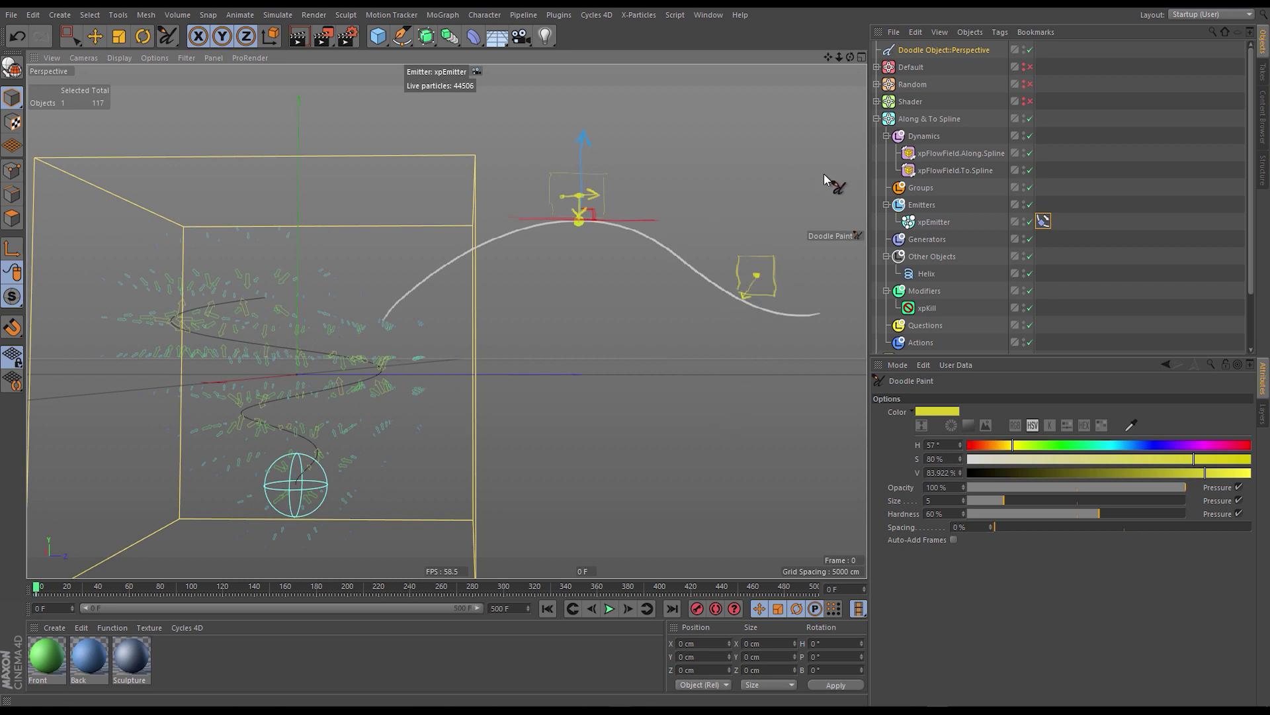
pyautogui.click(1029, 50)
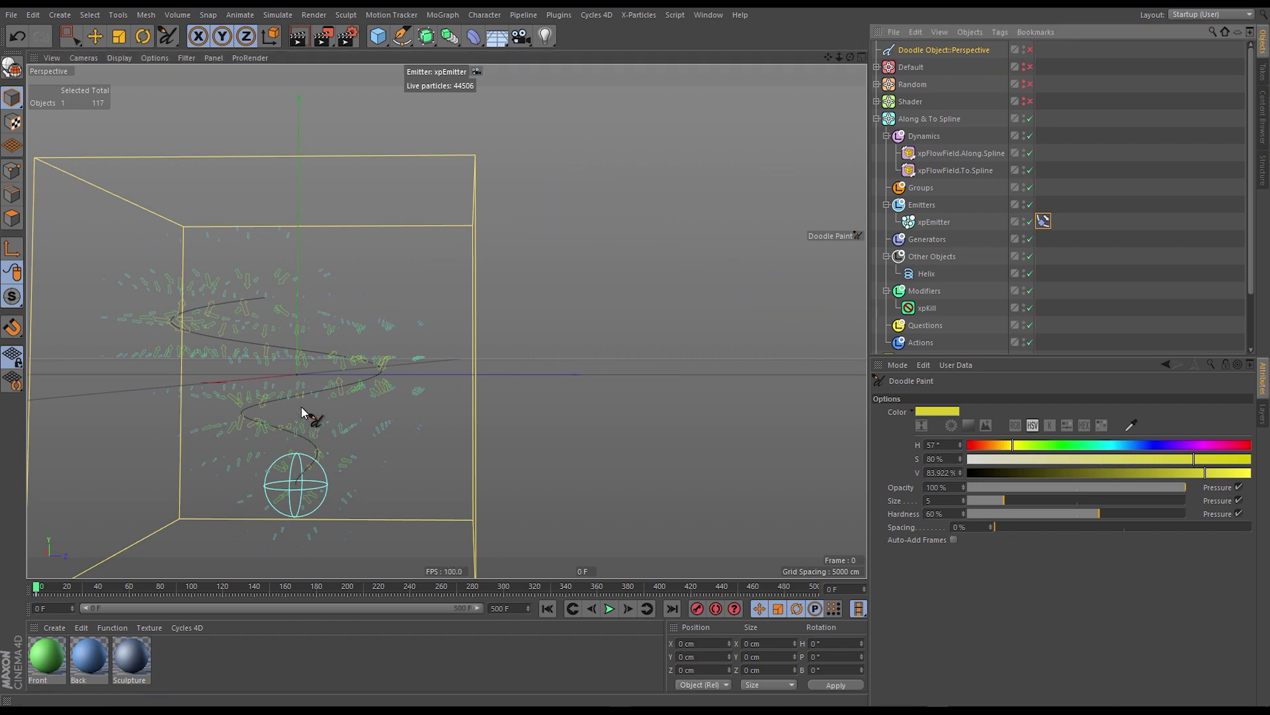
# Delete the Align to Spline tag from xpEmitter.
pyautogui.keyDown('alt'); pyautogui.moveTo(302, 411); pyautogui.dragTo(444, 362); pyautogui.keyUp('alt')
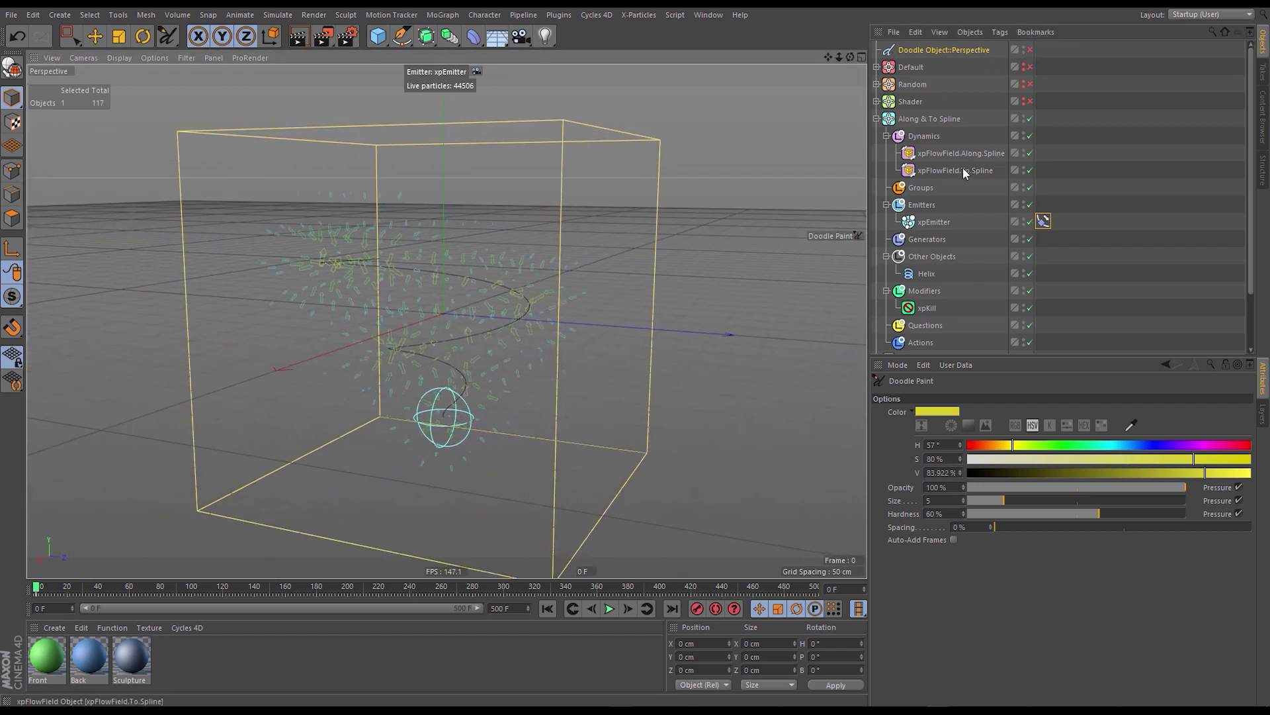
pyautogui.click(934, 222)
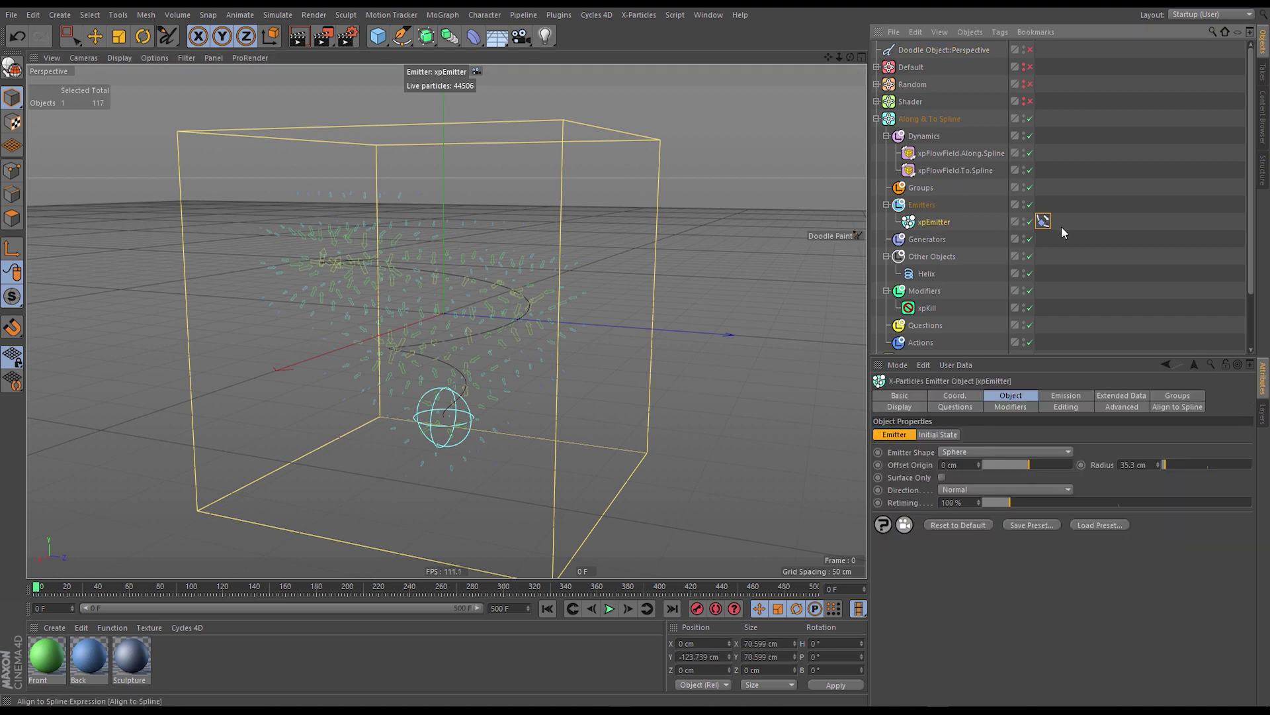
pyautogui.click(1044, 221)
pyautogui.press('Delete')
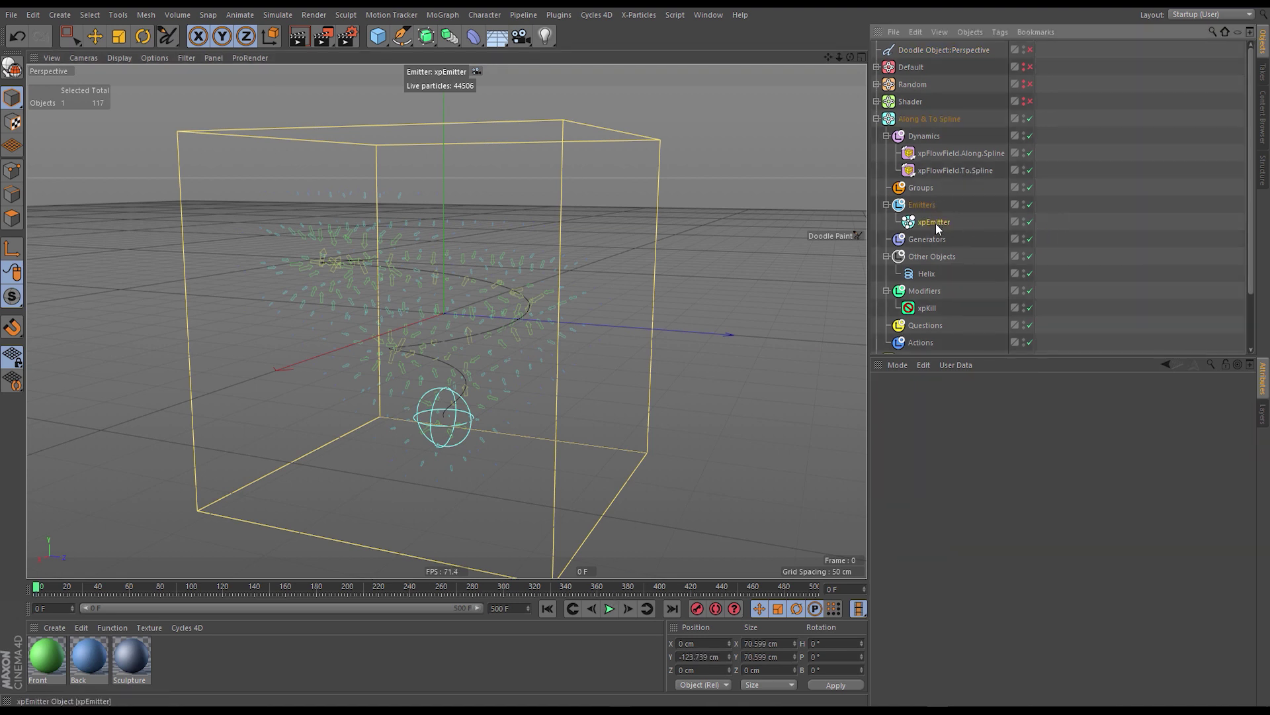
# Move xpEmitter to about X -62 cm, Y 33 cm, Z 87 cm beside the Helix and play the simulation.
pyautogui.click(939, 223)
pyautogui.press('e')
pyautogui.moveTo(459, 450)
pyautogui.mouseDown()
pyautogui.moveTo(518, 434)
pyautogui.moveTo(566, 395)
pyautogui.moveTo(526, 367)
pyautogui.moveTo(565, 388)
pyautogui.moveTo(521, 422)
pyautogui.moveTo(511, 407)
pyautogui.moveTo(558, 414)
pyautogui.moveTo(563, 350)
pyautogui.moveTo(625, 293)
pyautogui.moveTo(542, 373)
pyautogui.mouseUp()
pyautogui.click(611, 609)
pyautogui.keyDown('alt'); pyautogui.moveTo(460, 325); pyautogui.dragTo(507, 267); pyautogui.keyUp('alt')
pyautogui.keyDown('alt'); pyautogui.moveTo(507, 268); pyautogui.dragTo(581, 253, button='right'); pyautogui.keyUp('alt')
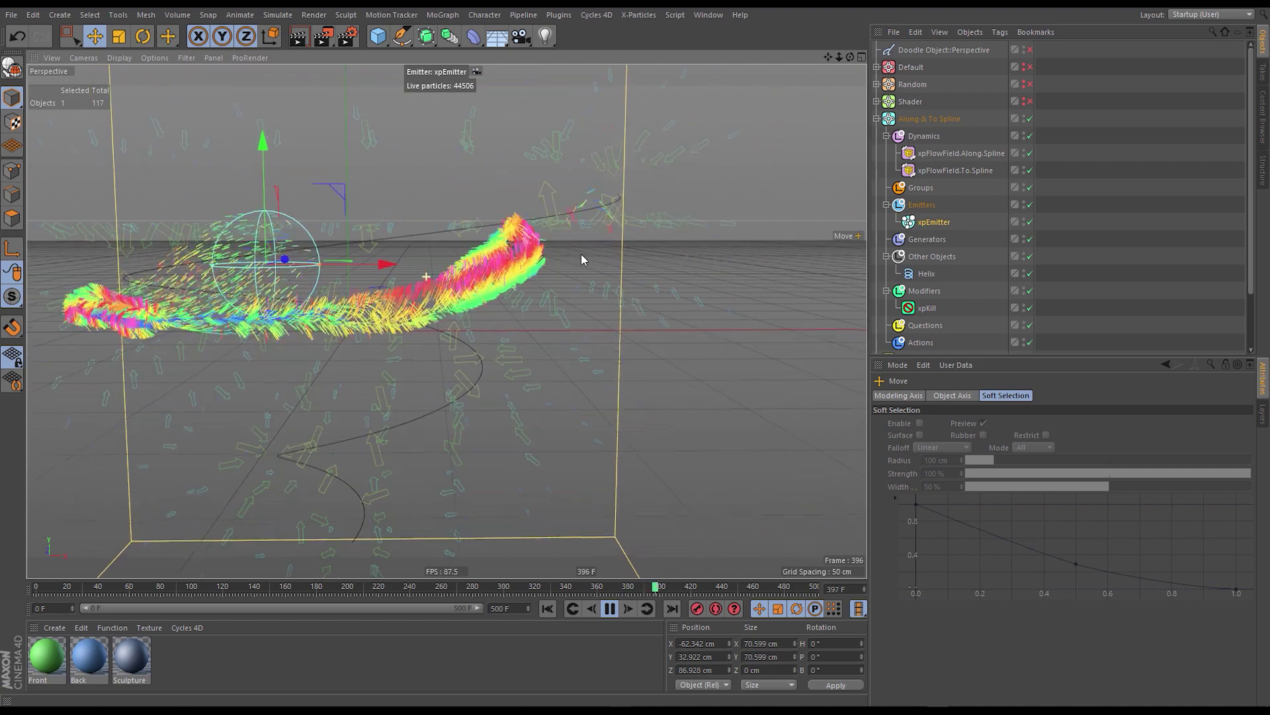
# Inspect the particle stream around the Helix from several sides while the simulation plays.
pyautogui.keyDown('alt'); pyautogui.moveTo(367, 329); pyautogui.dragTo(410, 298, button='right'); pyautogui.keyUp('alt')
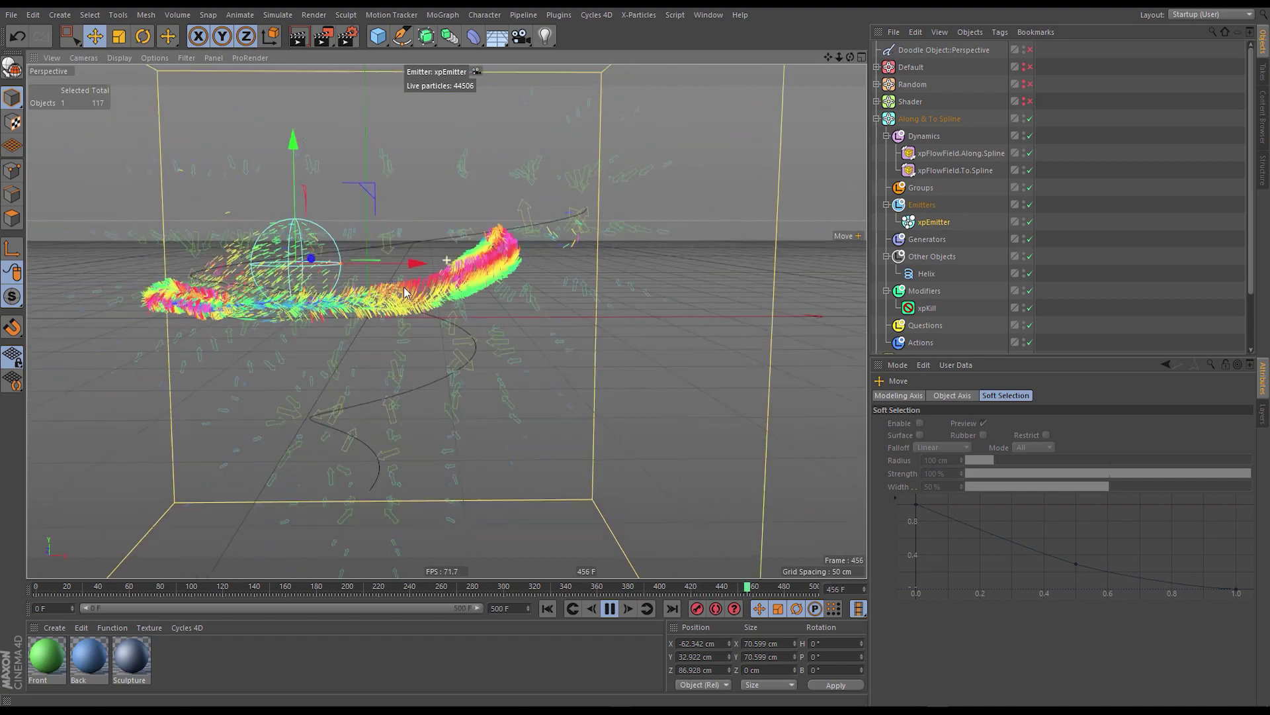
pyautogui.keyDown('alt'); pyautogui.moveTo(411, 298); pyautogui.dragTo(570, 295); pyautogui.keyUp('alt')
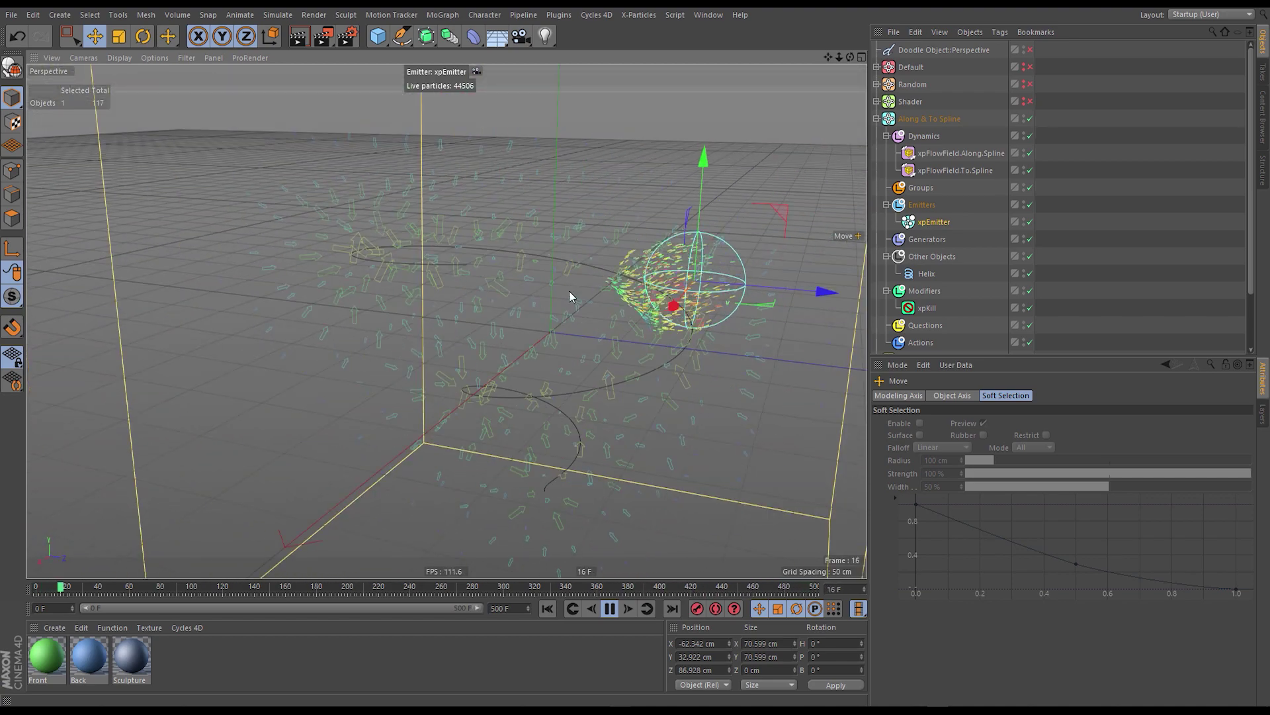
pyautogui.keyDown('alt'); pyautogui.moveTo(570, 295); pyautogui.dragTo(518, 320, button='right'); pyautogui.keyUp('alt')
pyautogui.keyDown('alt'); pyautogui.moveTo(519, 320); pyautogui.dragTo(517, 313); pyautogui.keyUp('alt')
pyautogui.scroll(2, 517, 314)
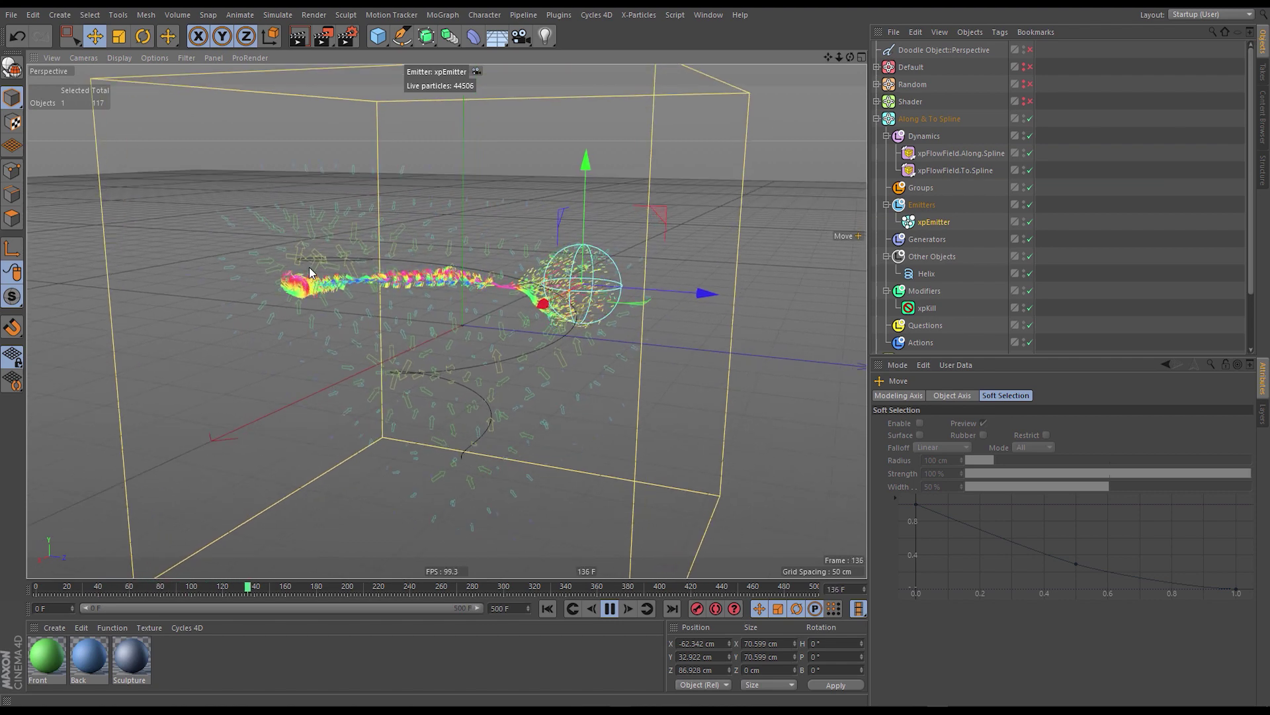
pyautogui.keyDown('alt'); pyautogui.moveTo(309, 267); pyautogui.dragTo(520, 265); pyautogui.keyUp('alt')
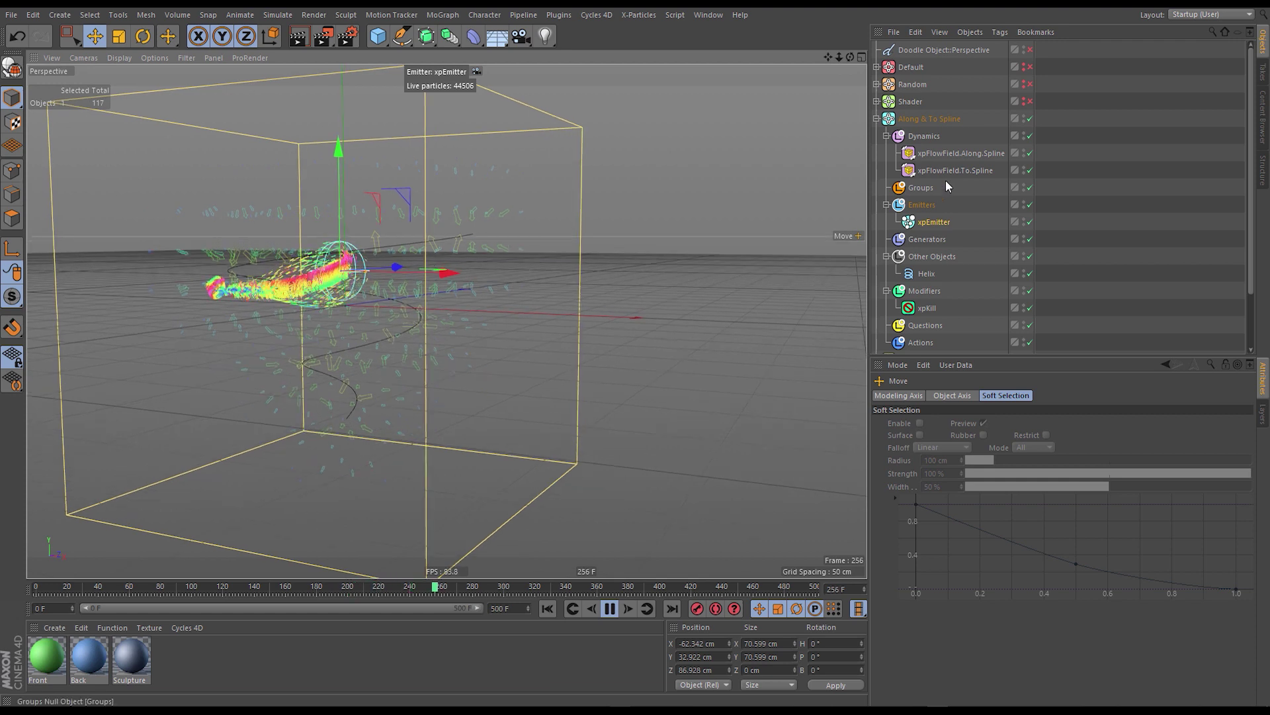
# Raise the Strength of xpFlowField.Along.Spline and set the Strength of xpFlowField.To.Spline to 19%.
pyautogui.click(968, 158)
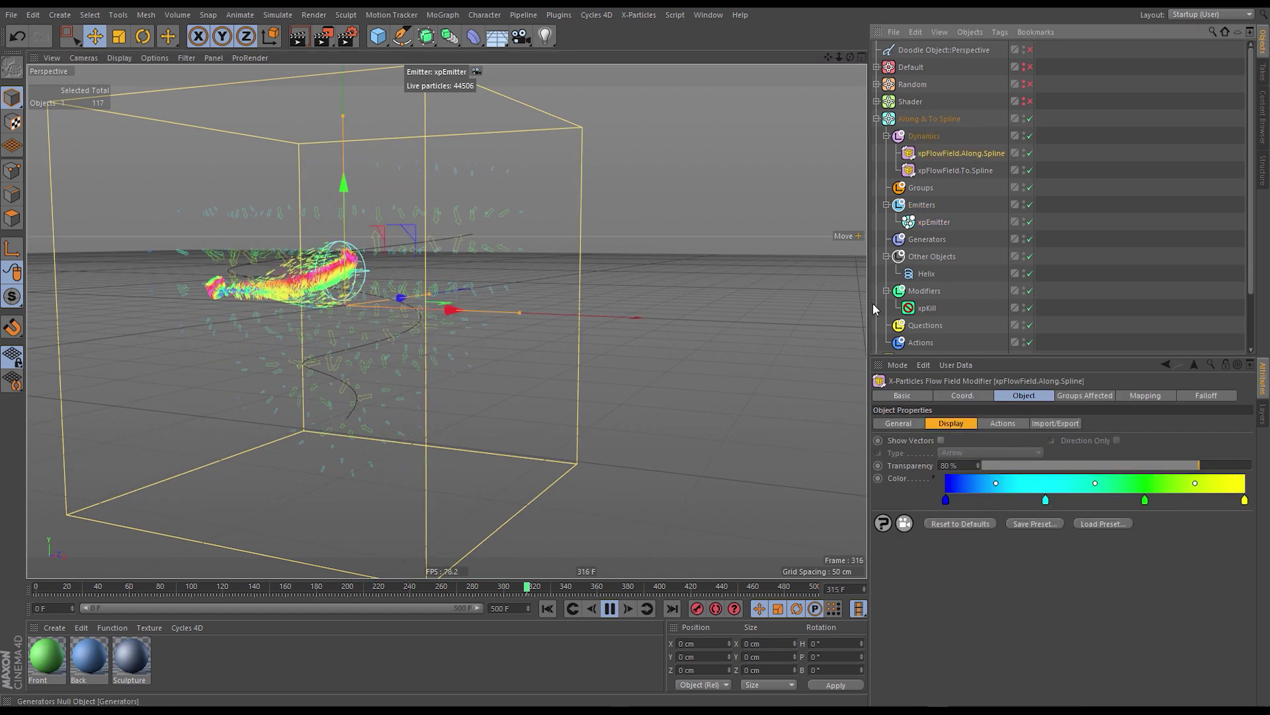
pyautogui.click(901, 424)
pyautogui.moveTo(1106, 510); pyautogui.dragTo(1158, 507)
pyautogui.click(955, 170)
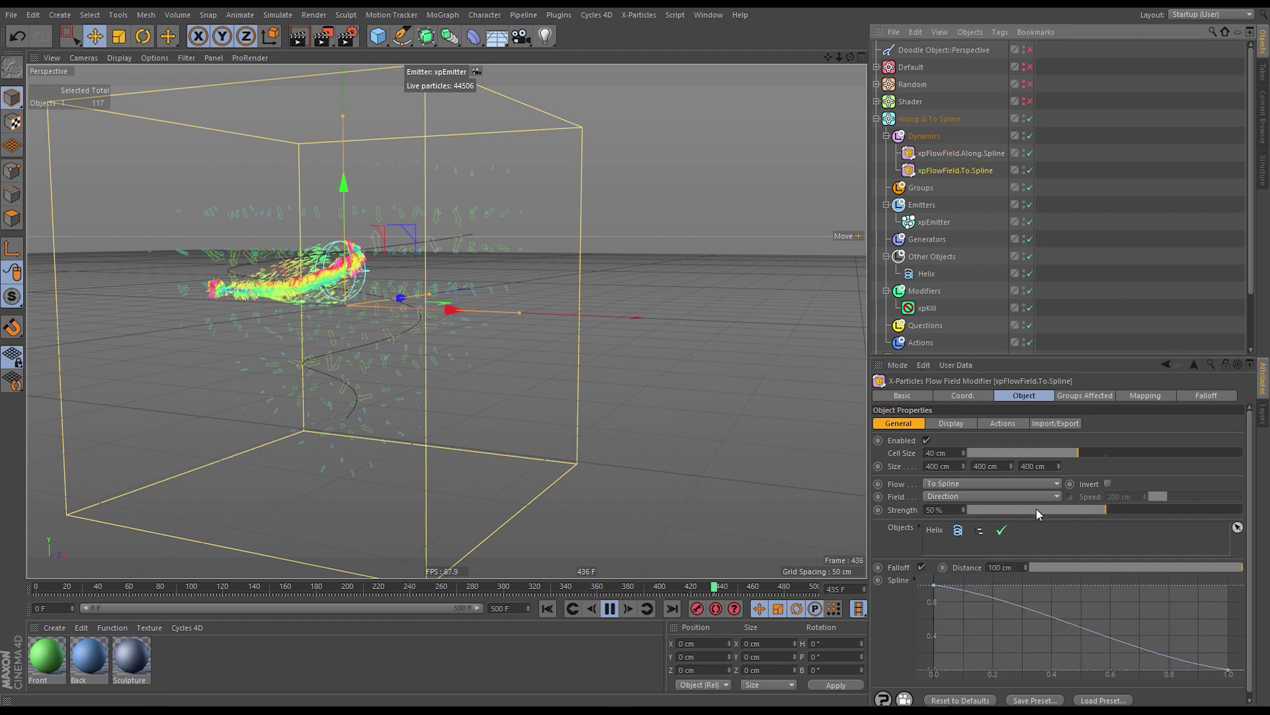
pyautogui.moveTo(1036, 508)
pyautogui.mouseDown()
pyautogui.moveTo(1001, 517)
pyautogui.moveTo(1018, 509)
pyautogui.mouseUp()
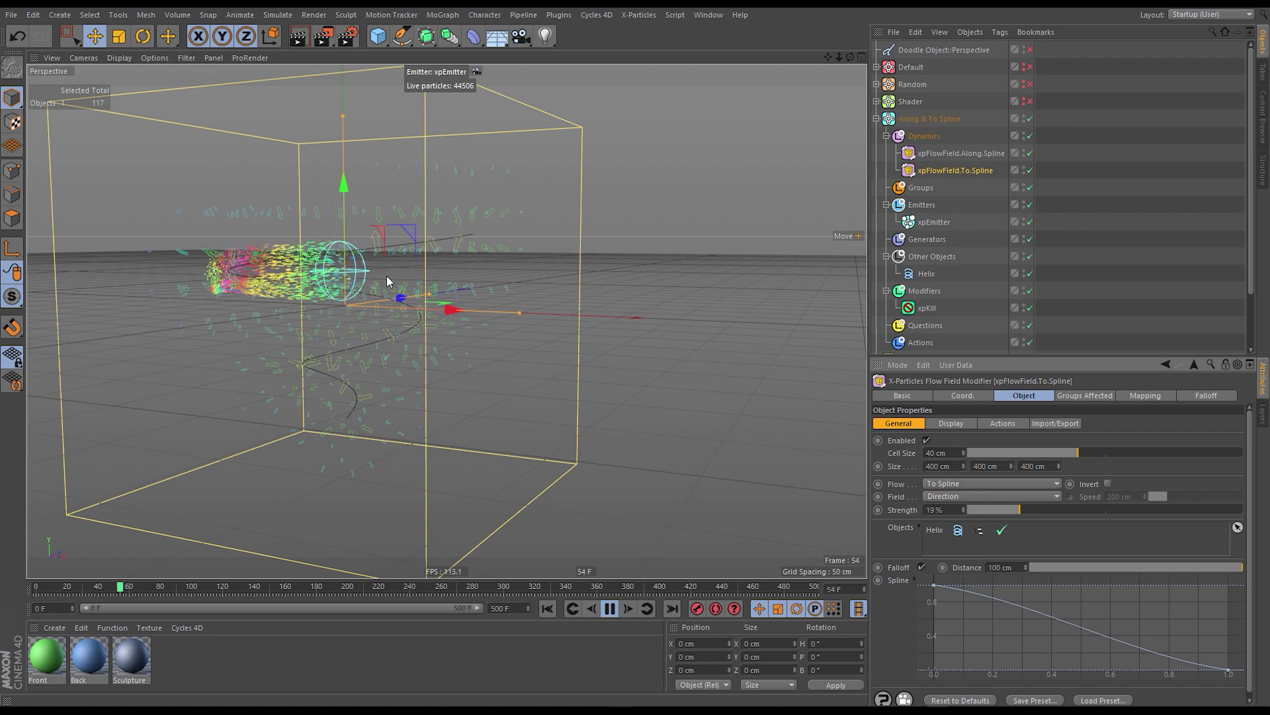
# Add an Align to Spline tag to xpEmitter and assign the Helix as its spline path.
pyautogui.keyDown('alt'); pyautogui.moveTo(386, 275); pyautogui.dragTo(456, 280); pyautogui.keyUp('alt')
pyautogui.rightClick(925, 225)
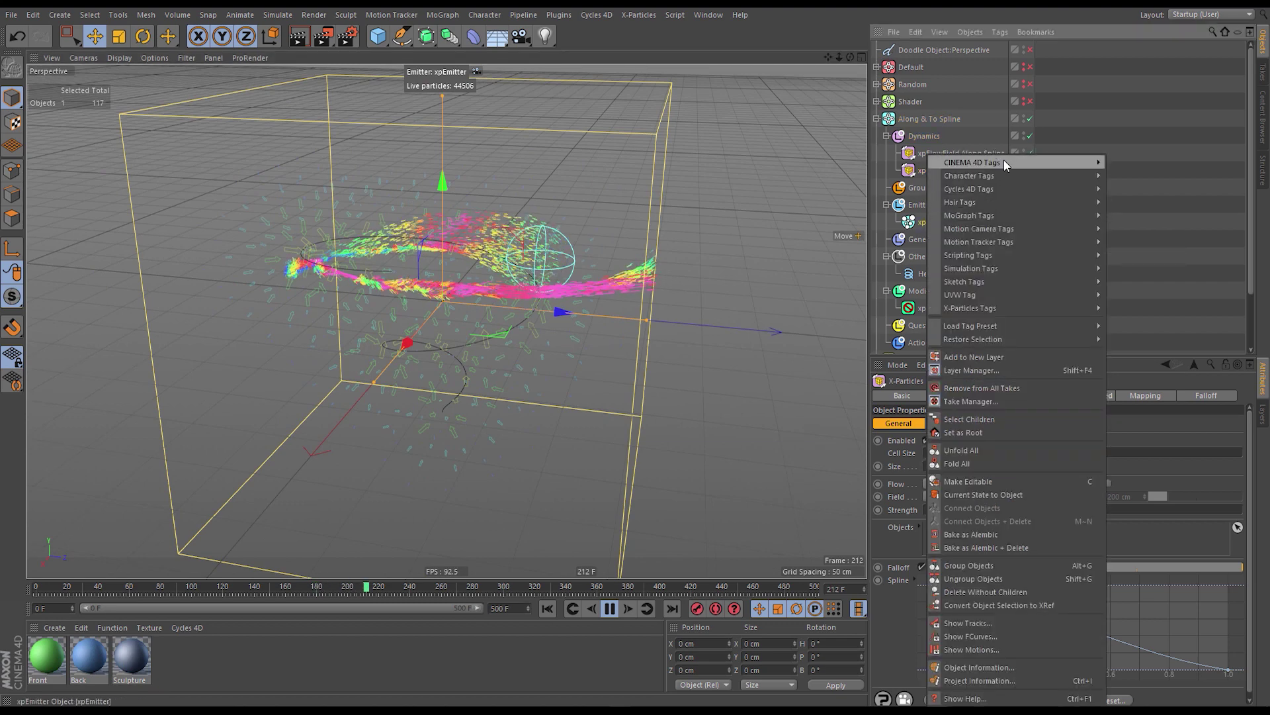
pyautogui.moveTo(1004, 160)
pyautogui.click(1130, 171)
pyautogui.moveTo(926, 273); pyautogui.dragTo(958, 424)
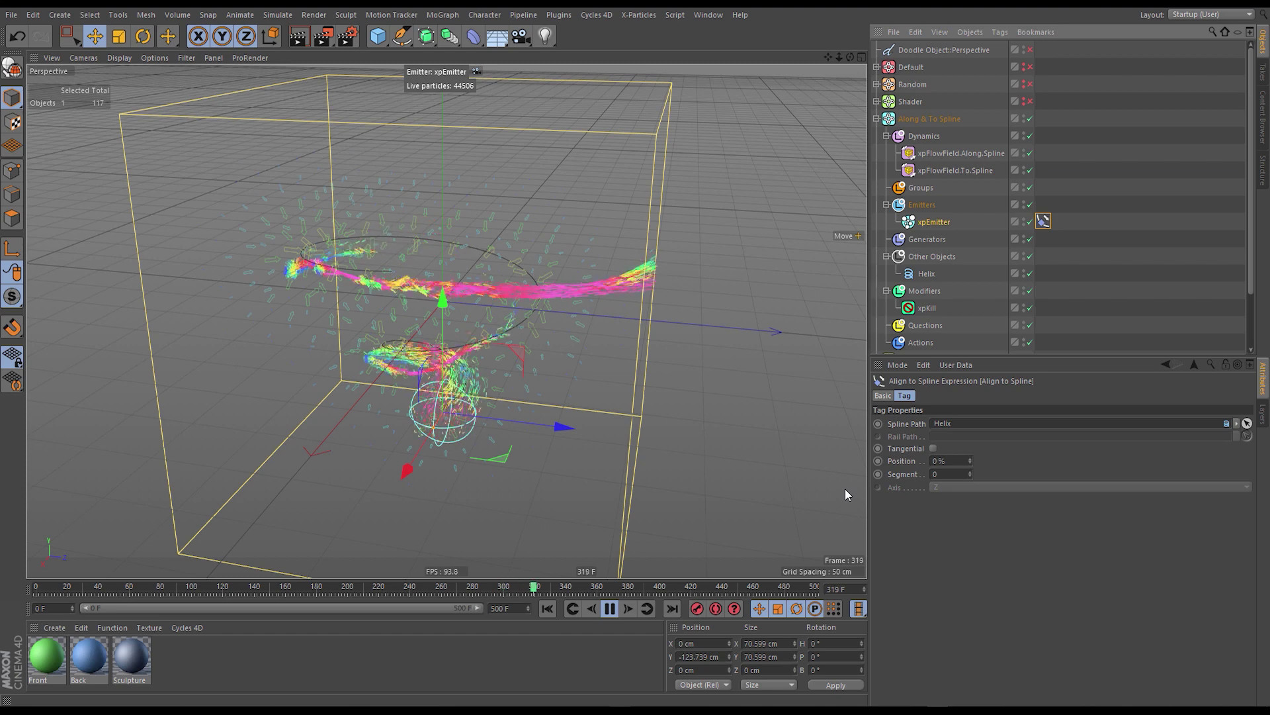
# Try inverting the To Spline flow field during playback, turn the inversion back off and stop the playback.
pyautogui.keyDown('alt'); pyautogui.moveTo(445, 346); pyautogui.dragTo(496, 325); pyautogui.keyUp('alt')
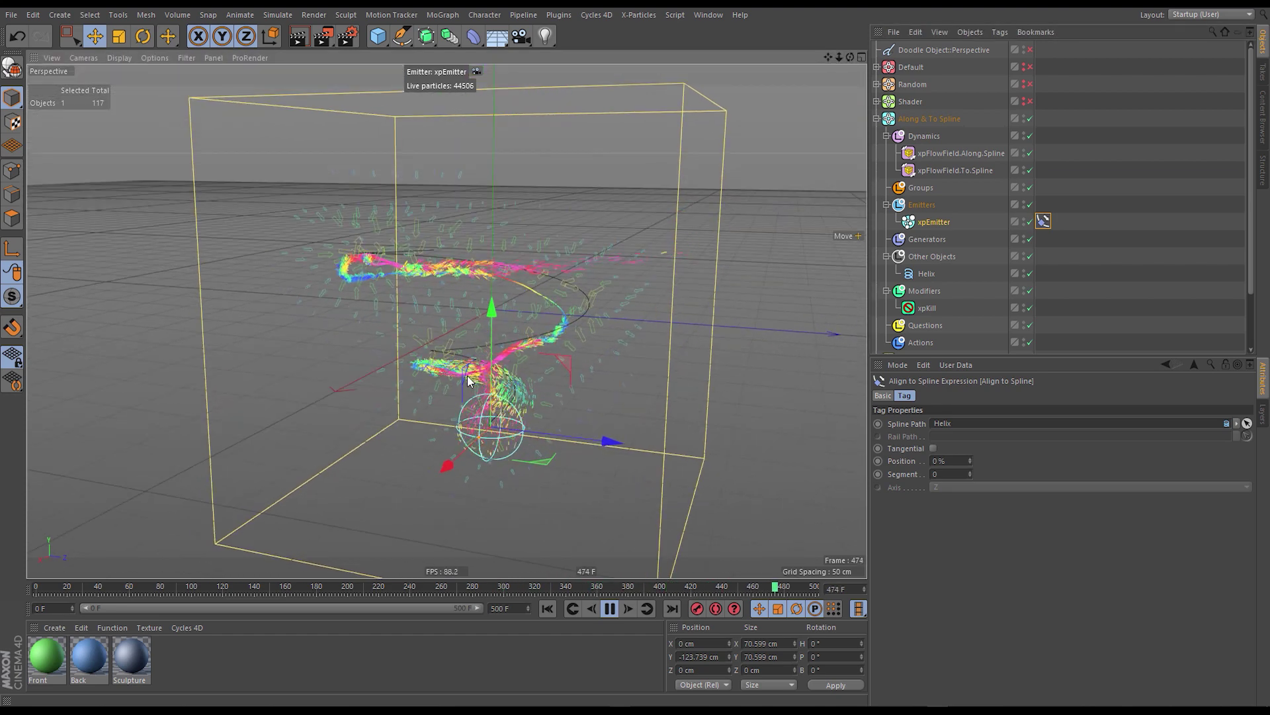
pyautogui.click(952, 169)
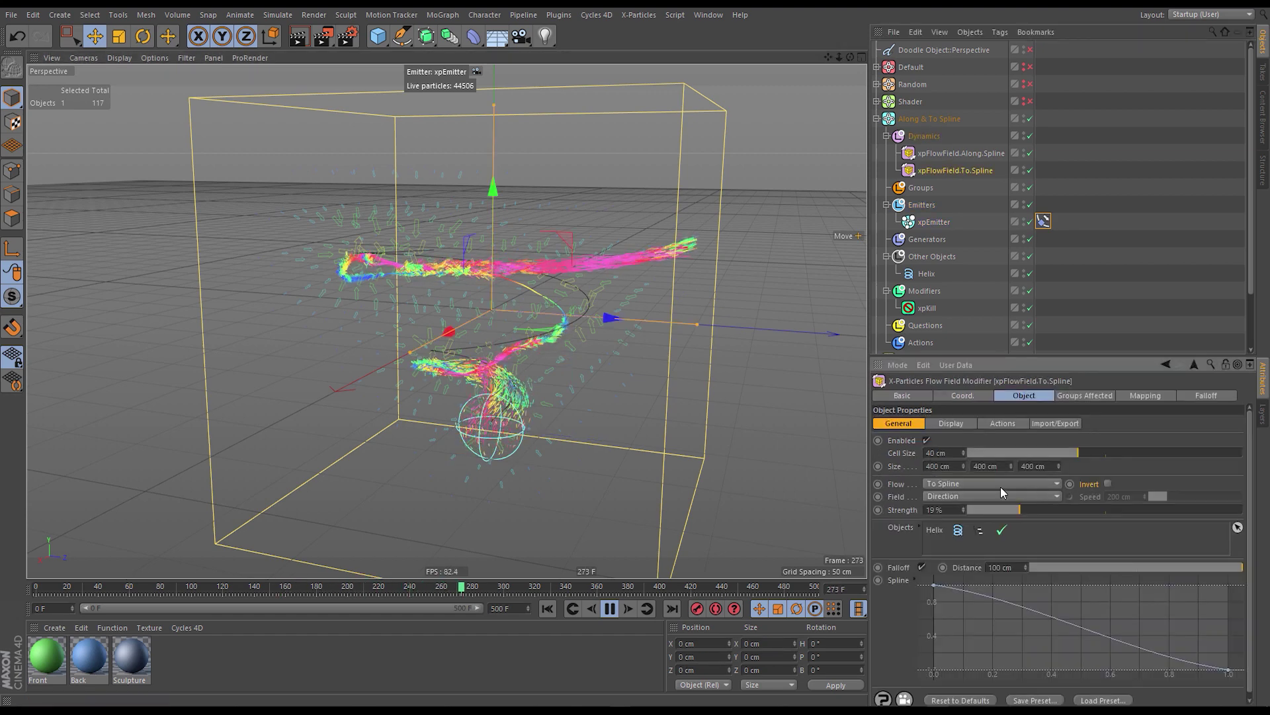
pyautogui.click(1108, 484)
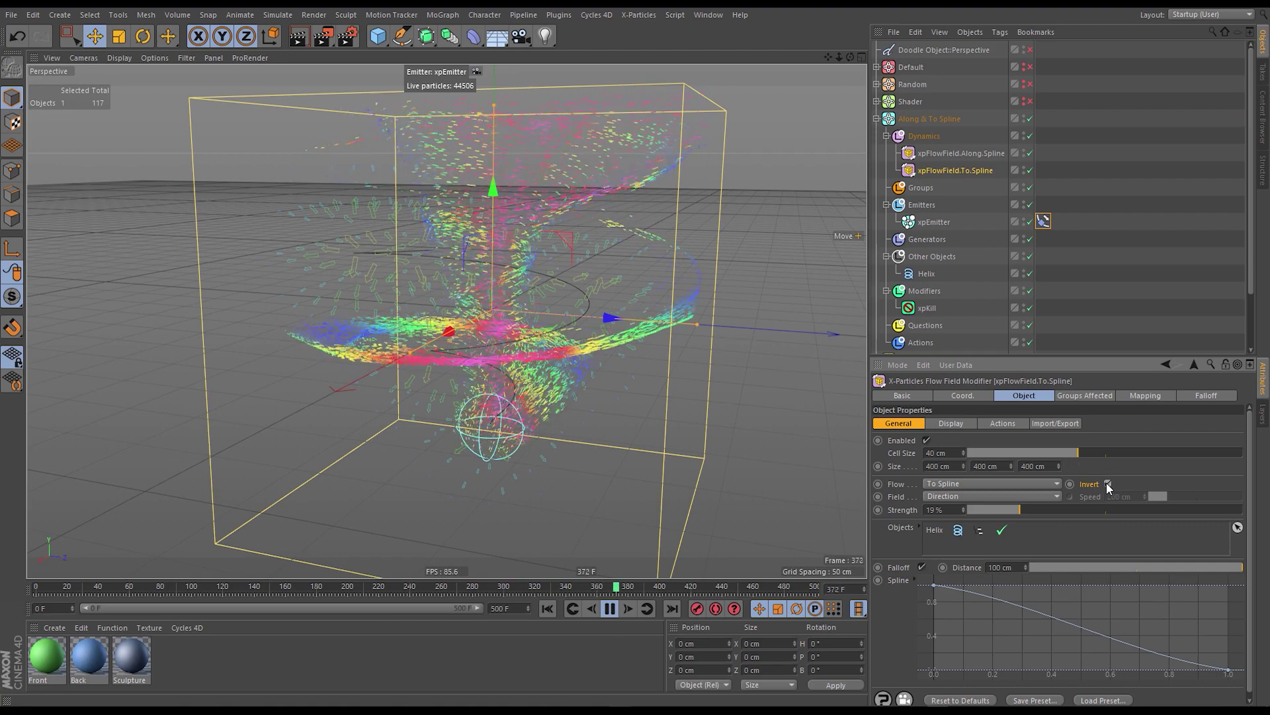
pyautogui.click(1108, 484)
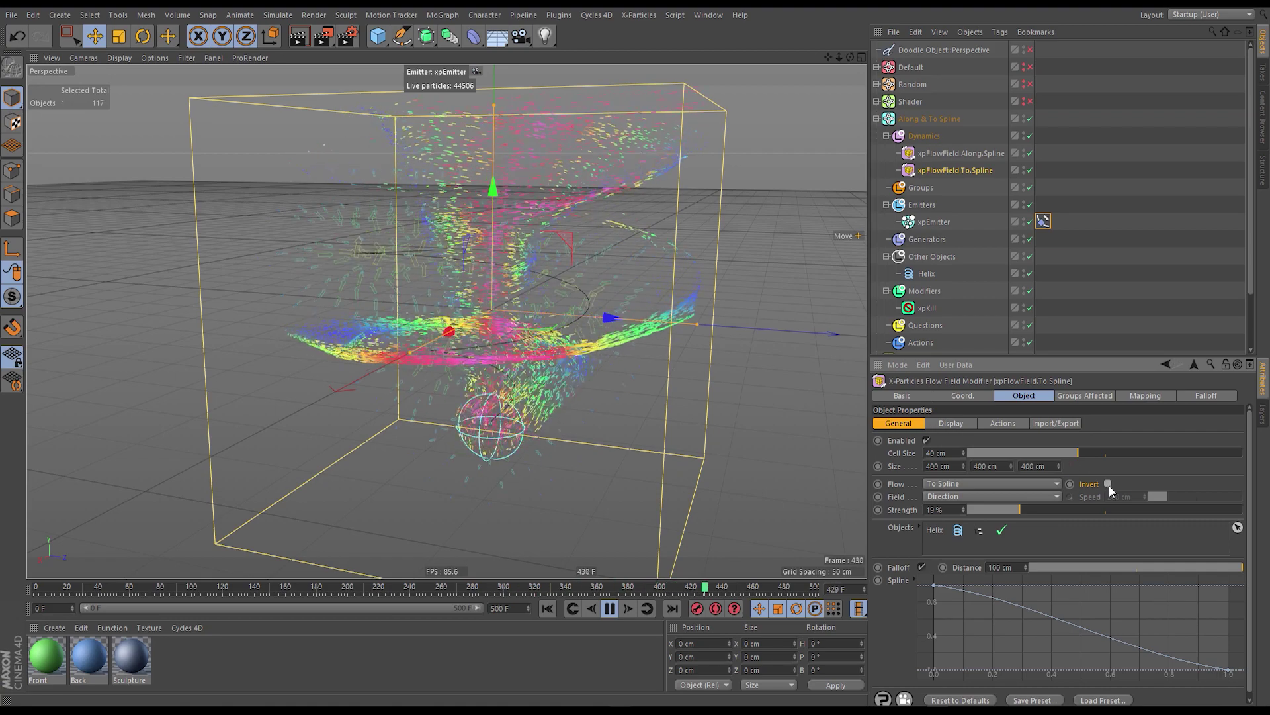
pyautogui.click(610, 608)
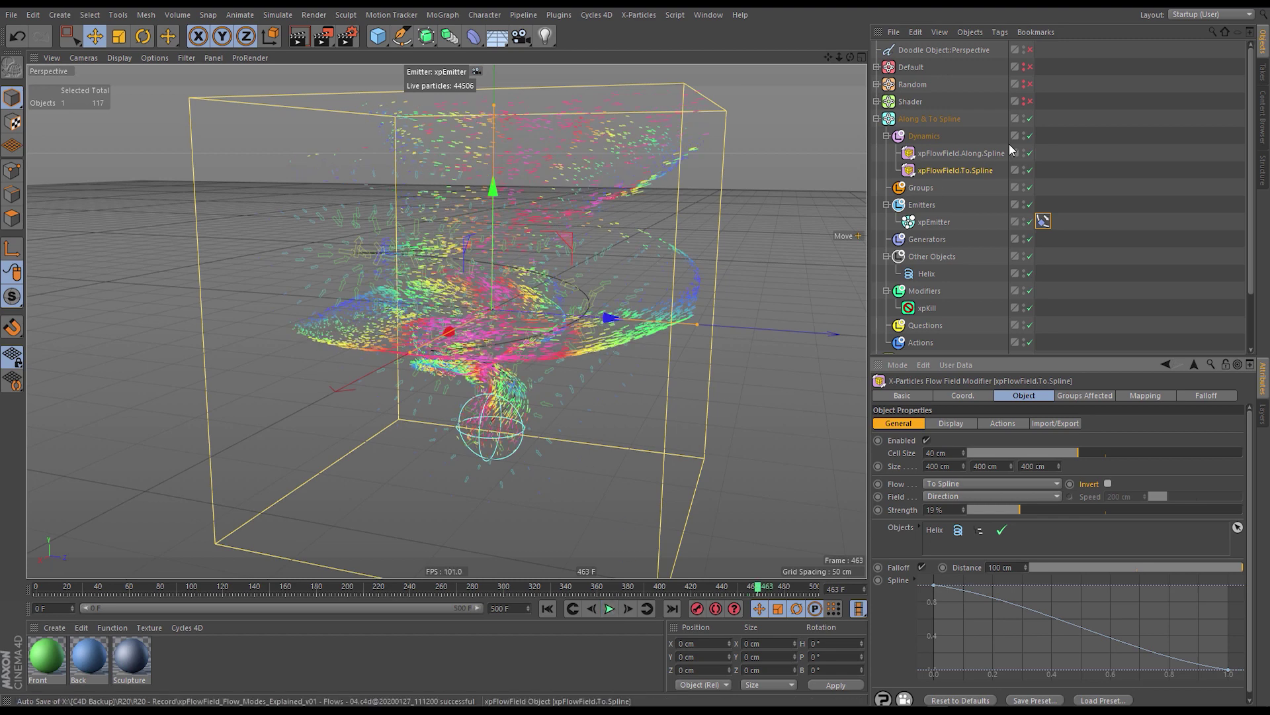
# Add a Star spline with 5 points.
pyautogui.click(400, 38)
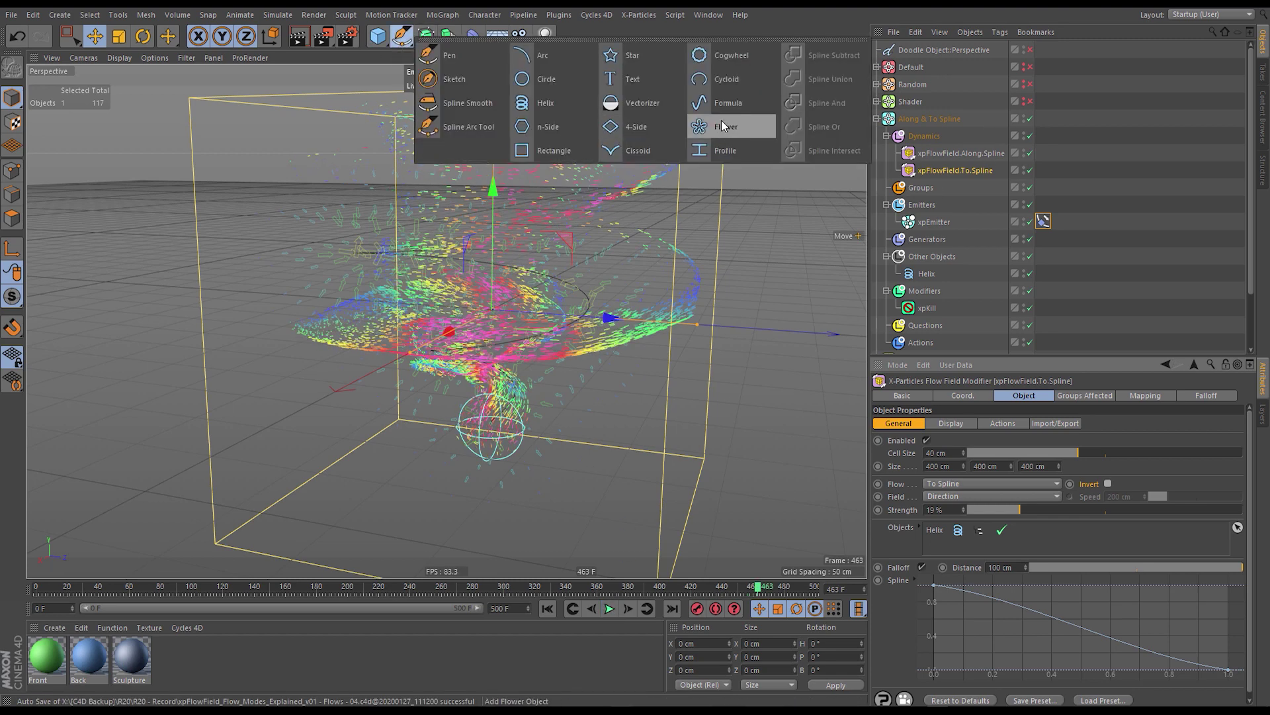
pyautogui.click(631, 57)
pyautogui.click(998, 466)
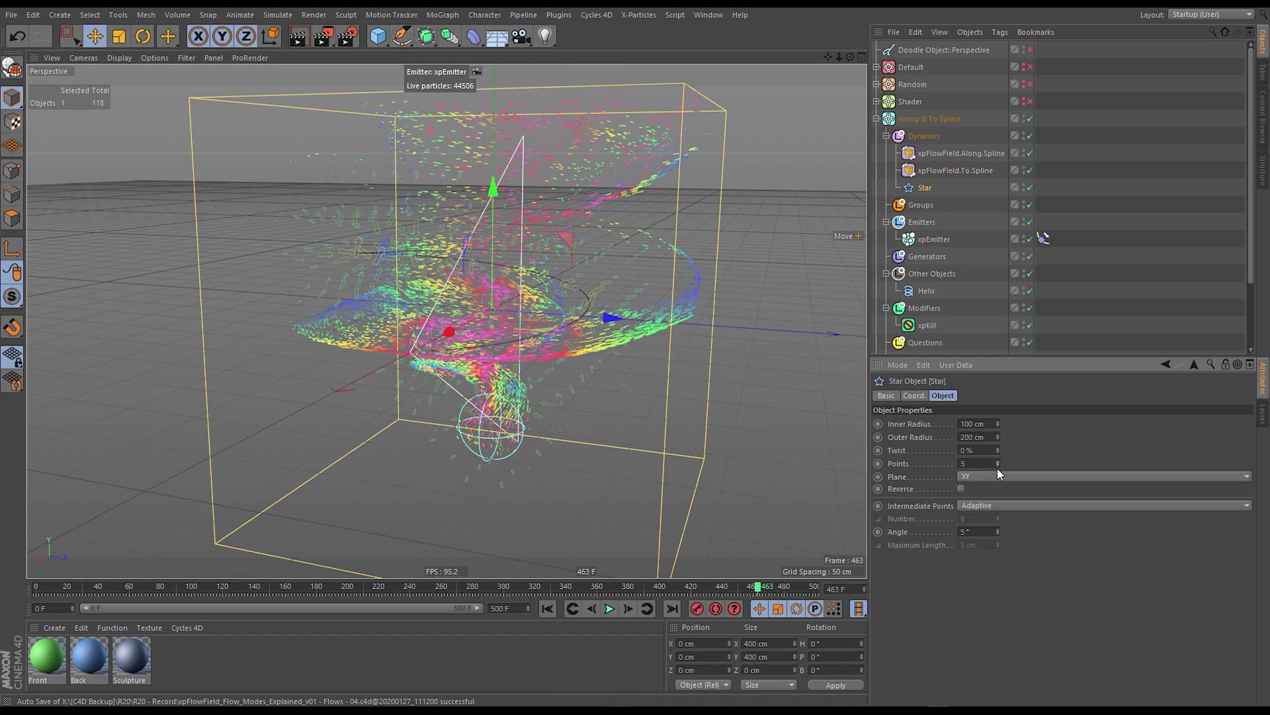
pyautogui.click(998, 466)
pyautogui.click(998, 466)
# Rotate the star to a heading of about -60.5° and scale it down to an outer radius of about 166.5 cm.
pyautogui.keyDown('alt'); pyautogui.moveTo(533, 287); pyautogui.dragTo(569, 315); pyautogui.keyUp('alt')
pyautogui.press('r')
pyautogui.press('t')
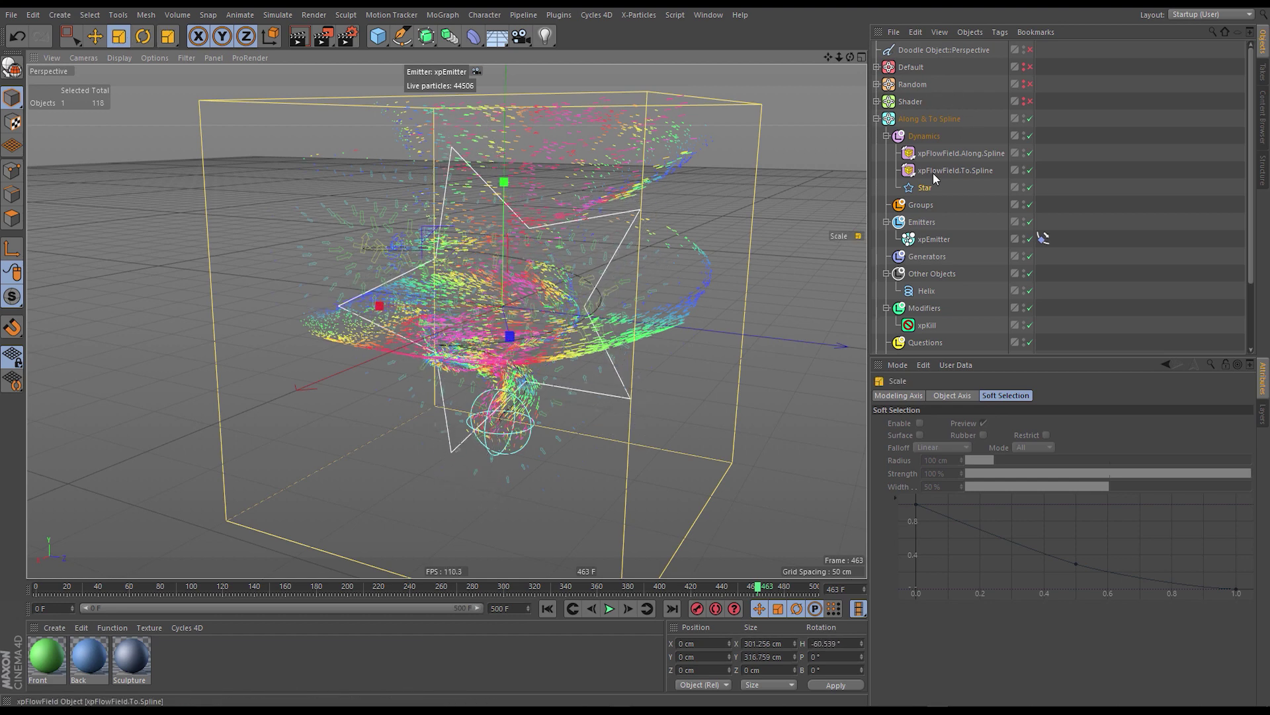
# Remove Helix from the Along Spline flow field's Objects list and move the Star into the Other Objects group.
pyautogui.click(952, 155)
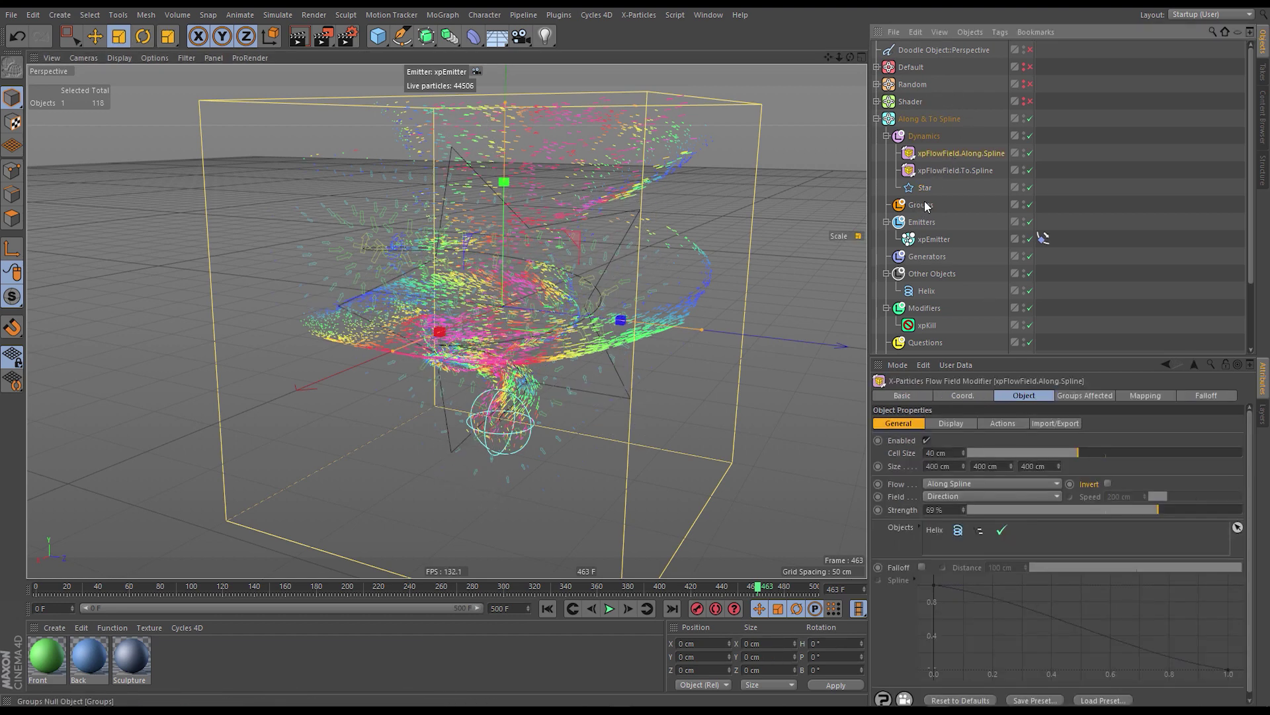
pyautogui.click(934, 529)
pyautogui.press('Delete')
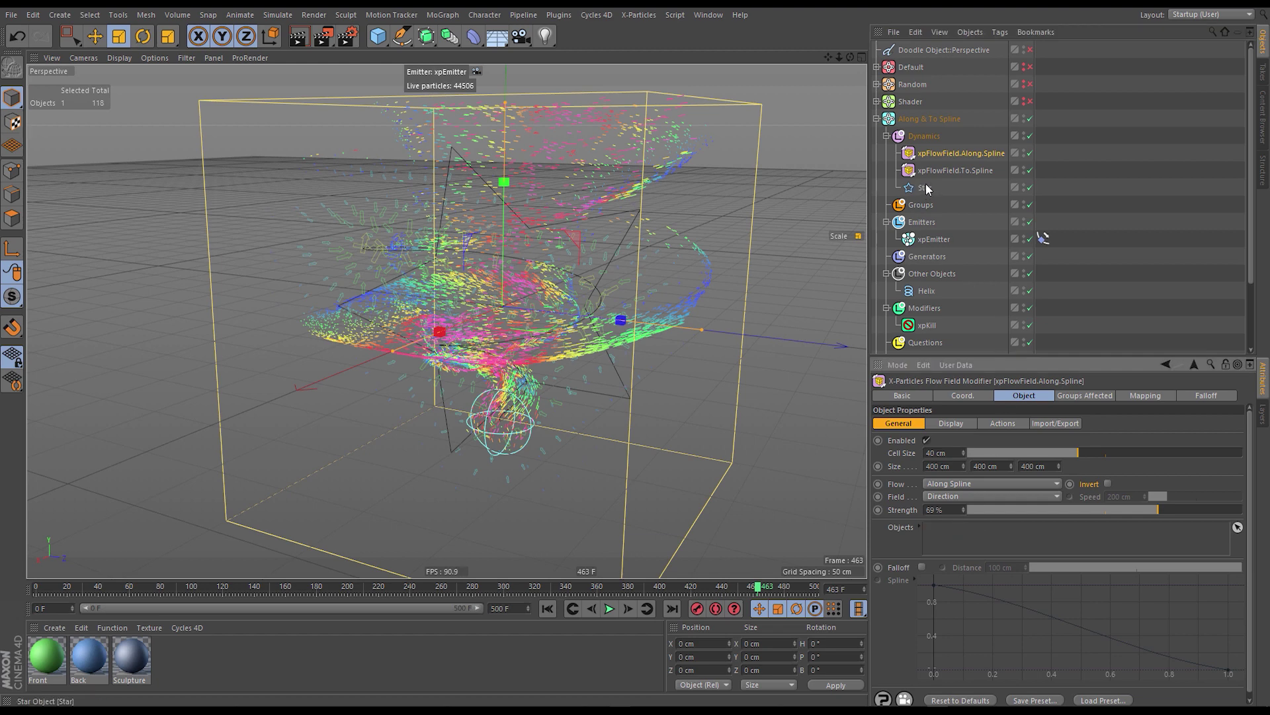
pyautogui.moveTo(925, 187); pyautogui.dragTo(930, 277)
# Reset the Objects list of both the Along Spline and To Spline flow fields and assign the Star to it.
pyautogui.click(953, 154)
pyautogui.keyDown('ctrl'); pyautogui.click(954, 165); pyautogui.keyUp('ctrl')
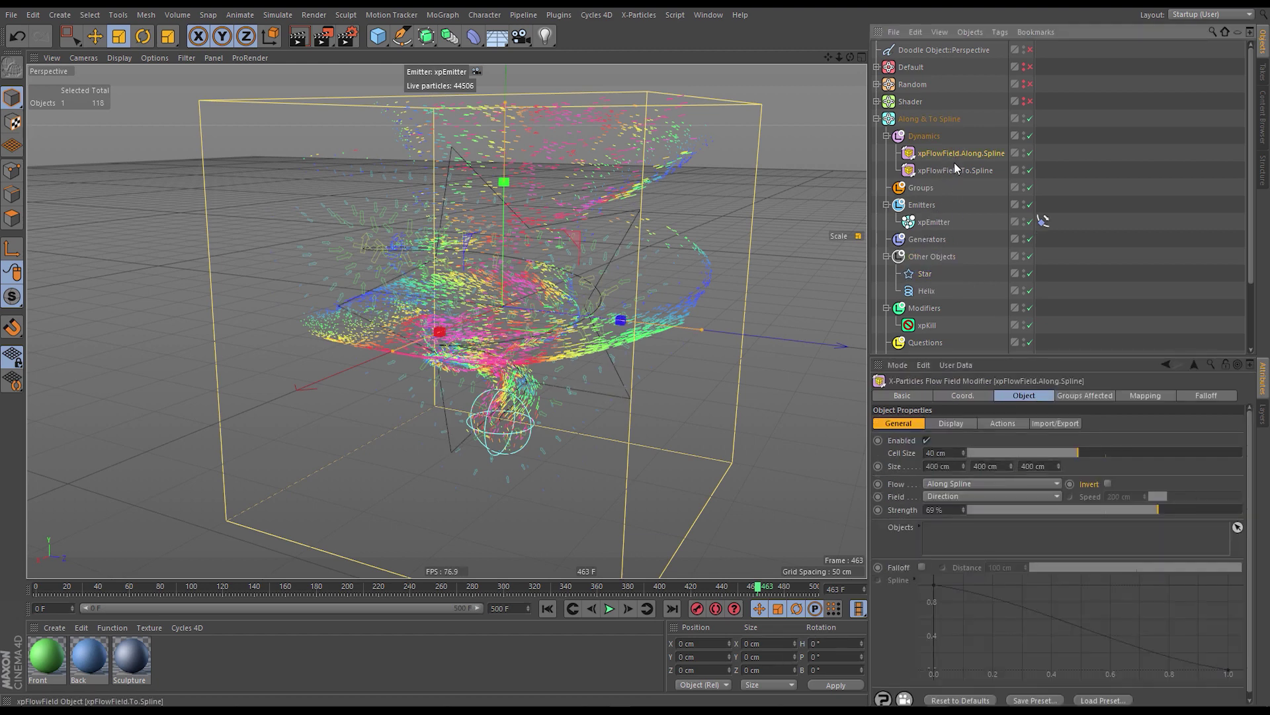
pyautogui.rightClick(904, 531)
pyautogui.click(903, 531)
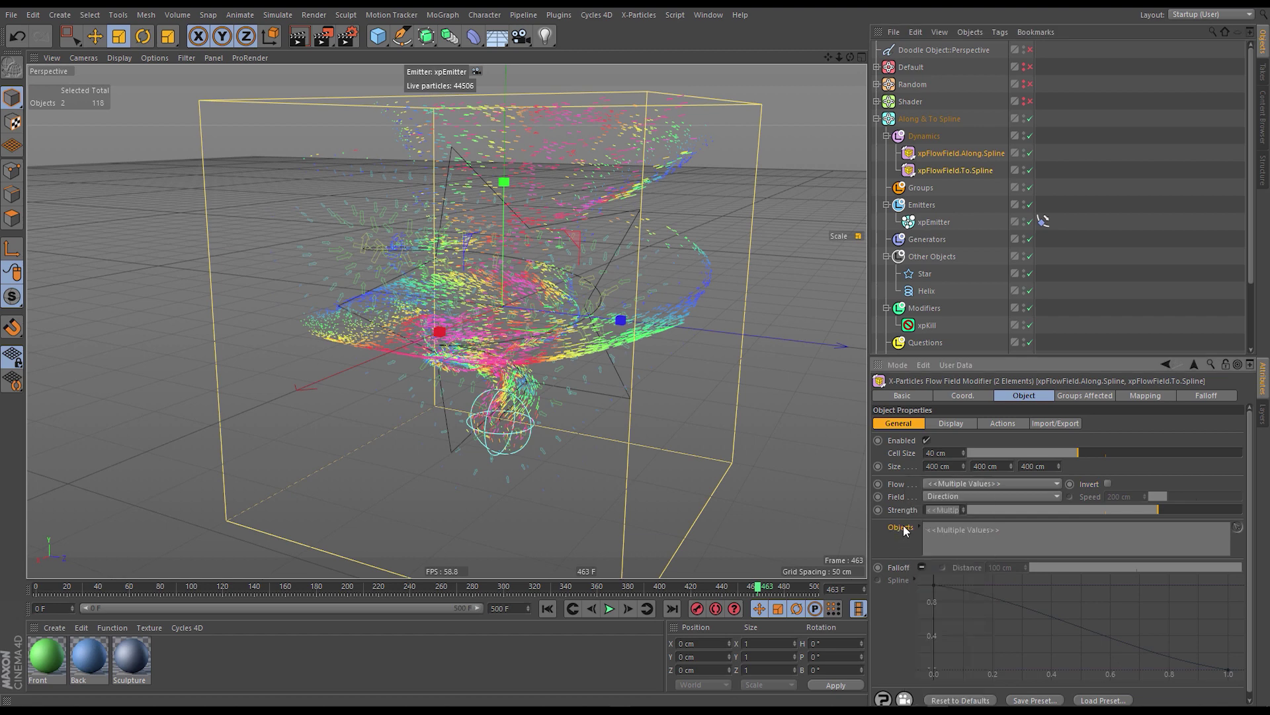
pyautogui.rightClick(905, 530)
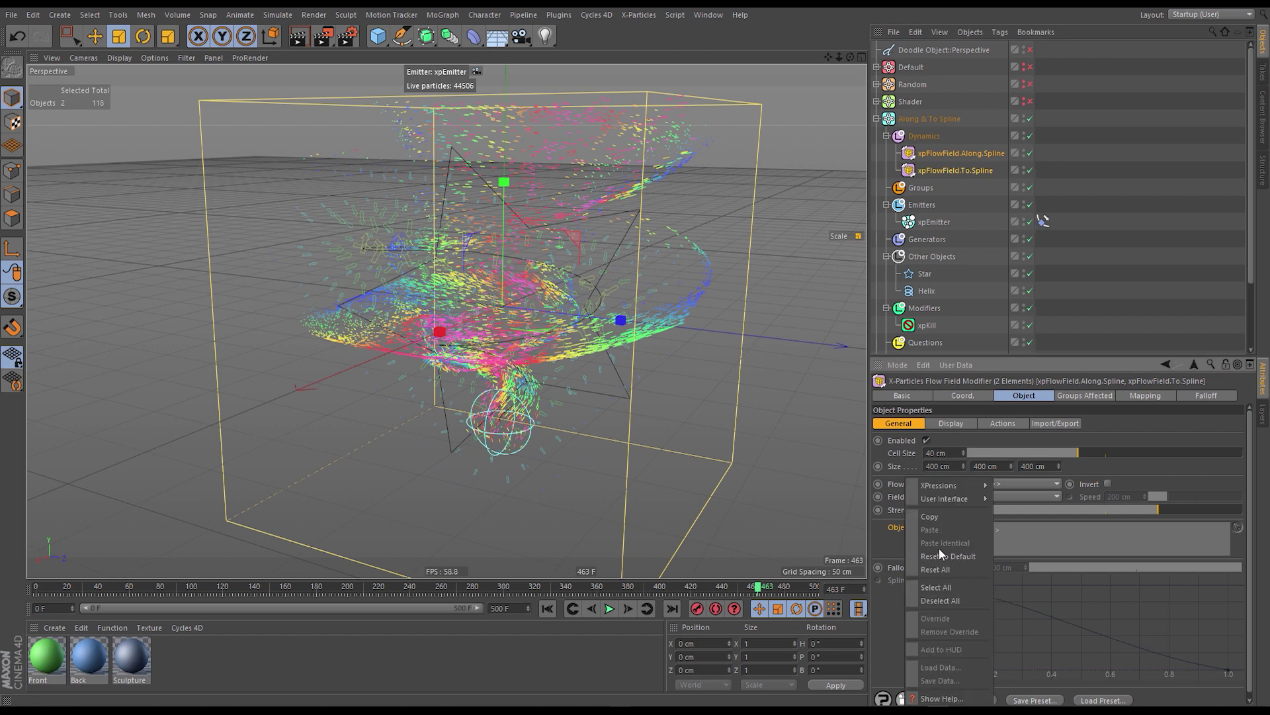
pyautogui.click(950, 558)
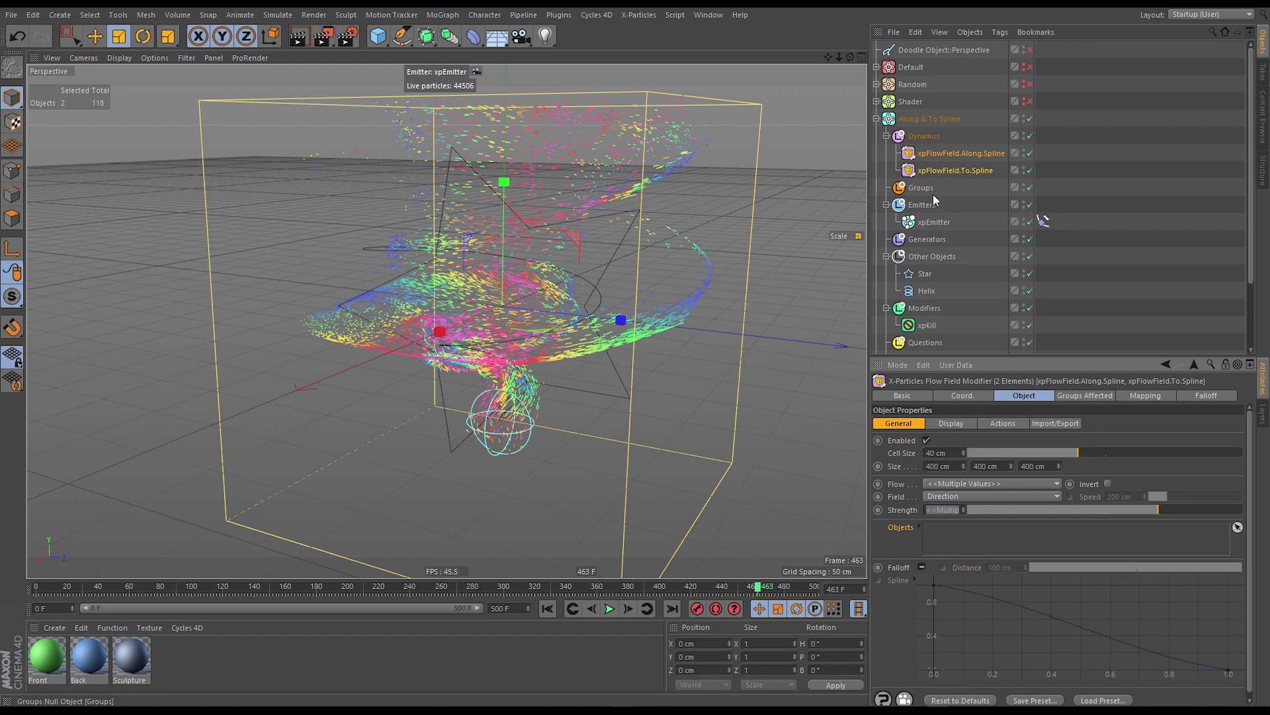
pyautogui.moveTo(927, 277); pyautogui.dragTo(980, 537)
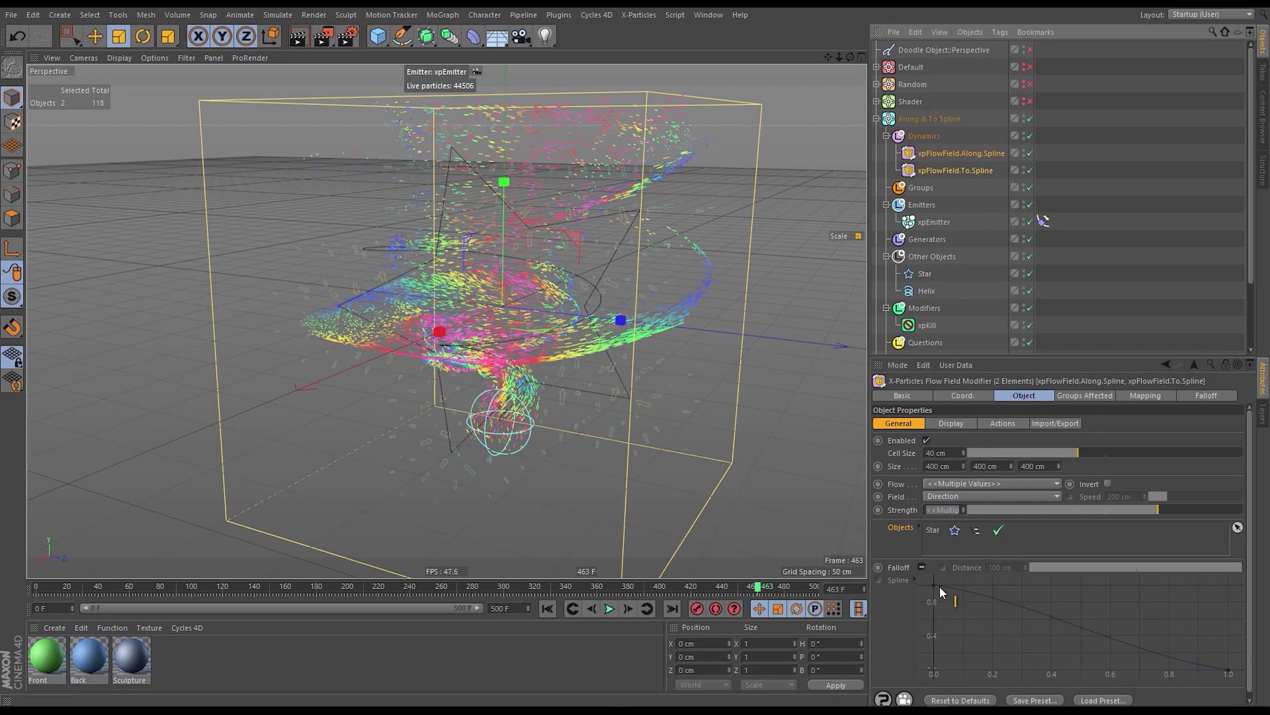
pyautogui.click(1141, 196)
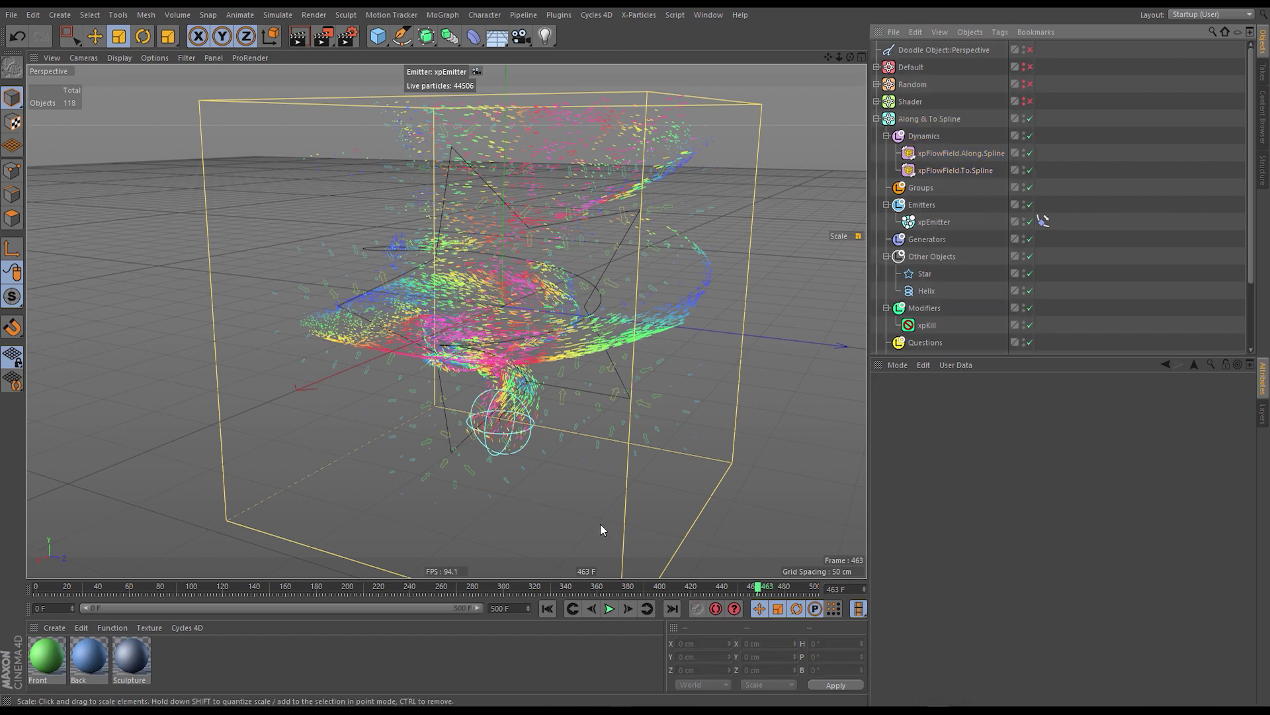
# With the animation back at frame 0, disable the Helix and set Star as the spline path of the emitter's Align to Spline tag.
pyautogui.click(548, 609)
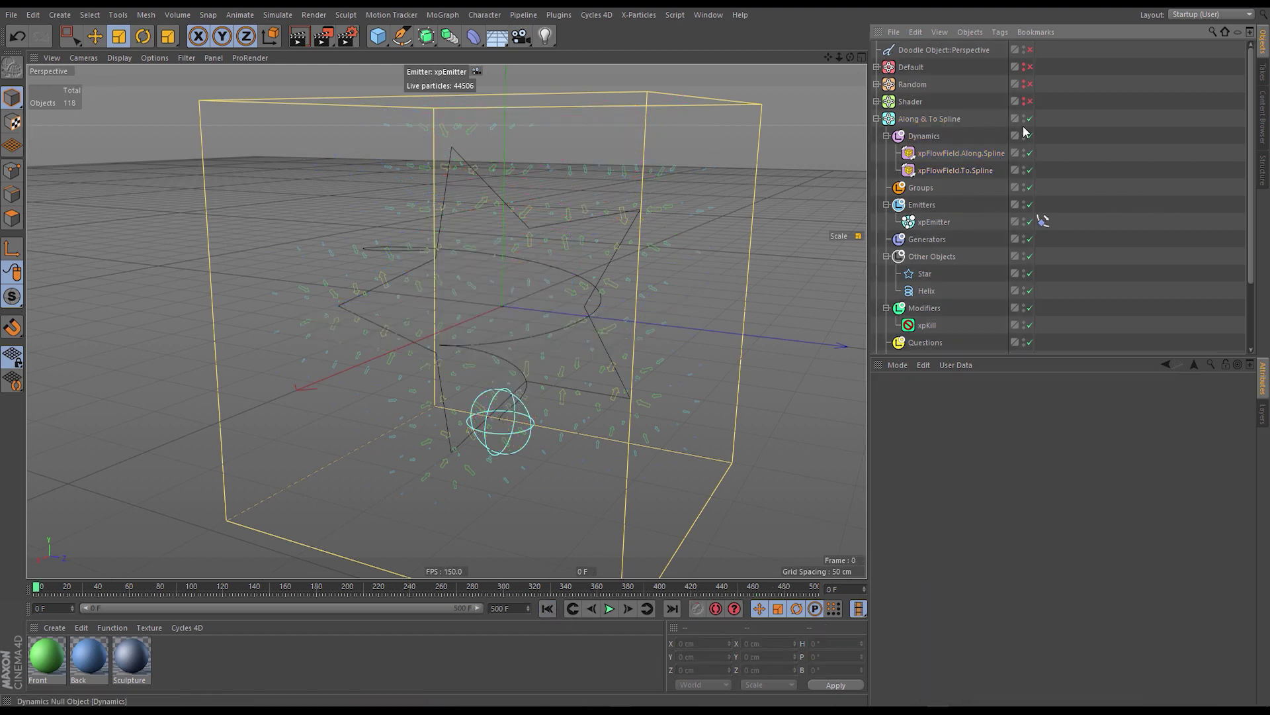
pyautogui.click(1030, 291)
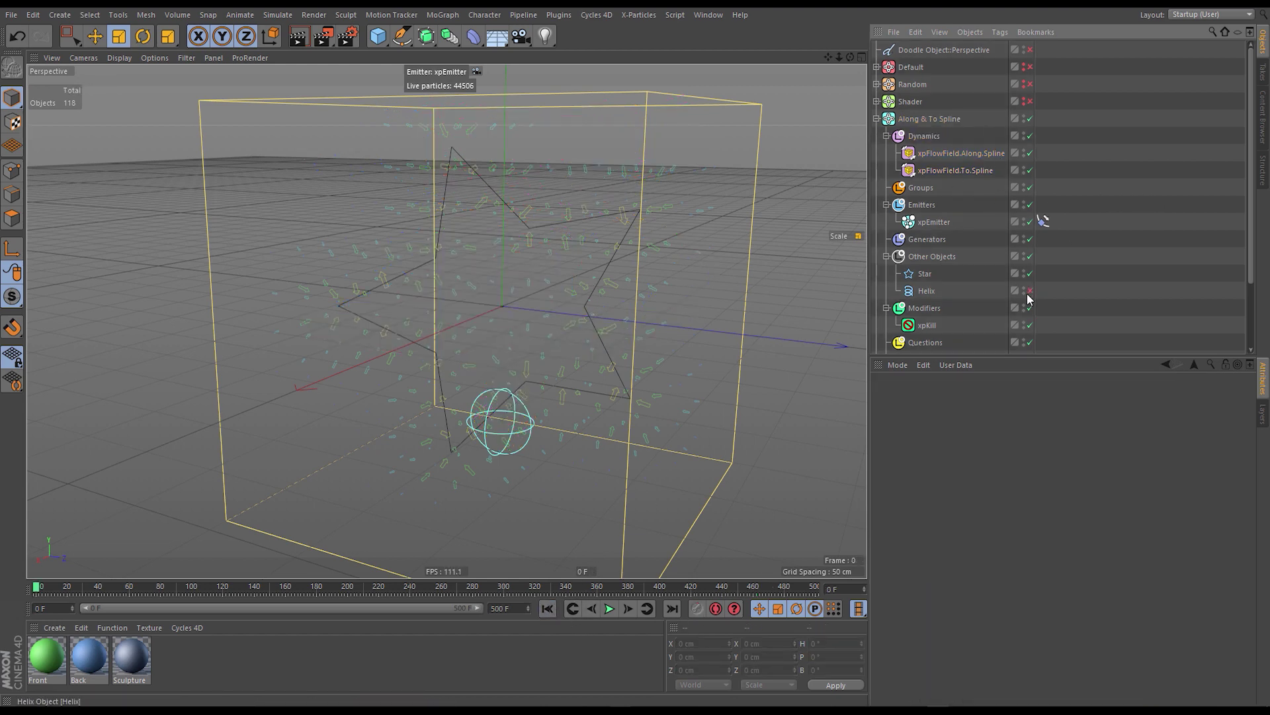
pyautogui.click(1045, 221)
pyautogui.moveTo(925, 274); pyautogui.dragTo(939, 480)
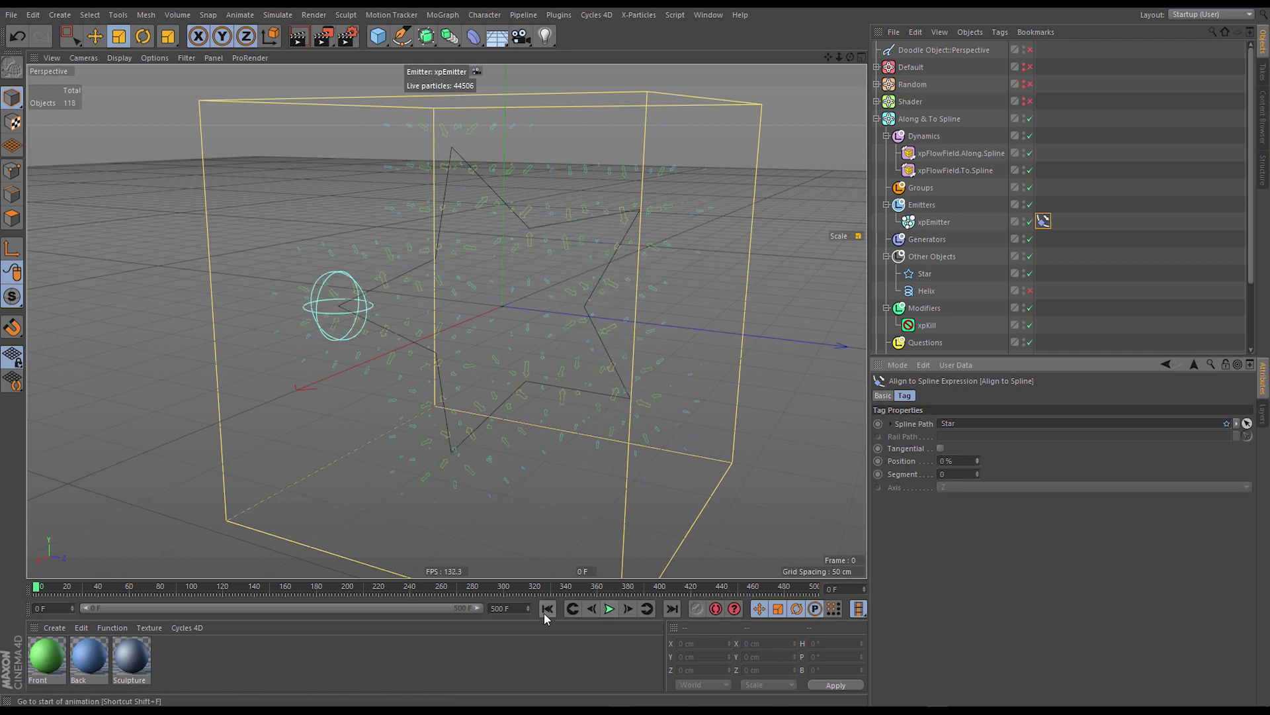
# Play the simulation and reduce the cell size of both flow fields to 17 cm.
pyautogui.click(605, 610)
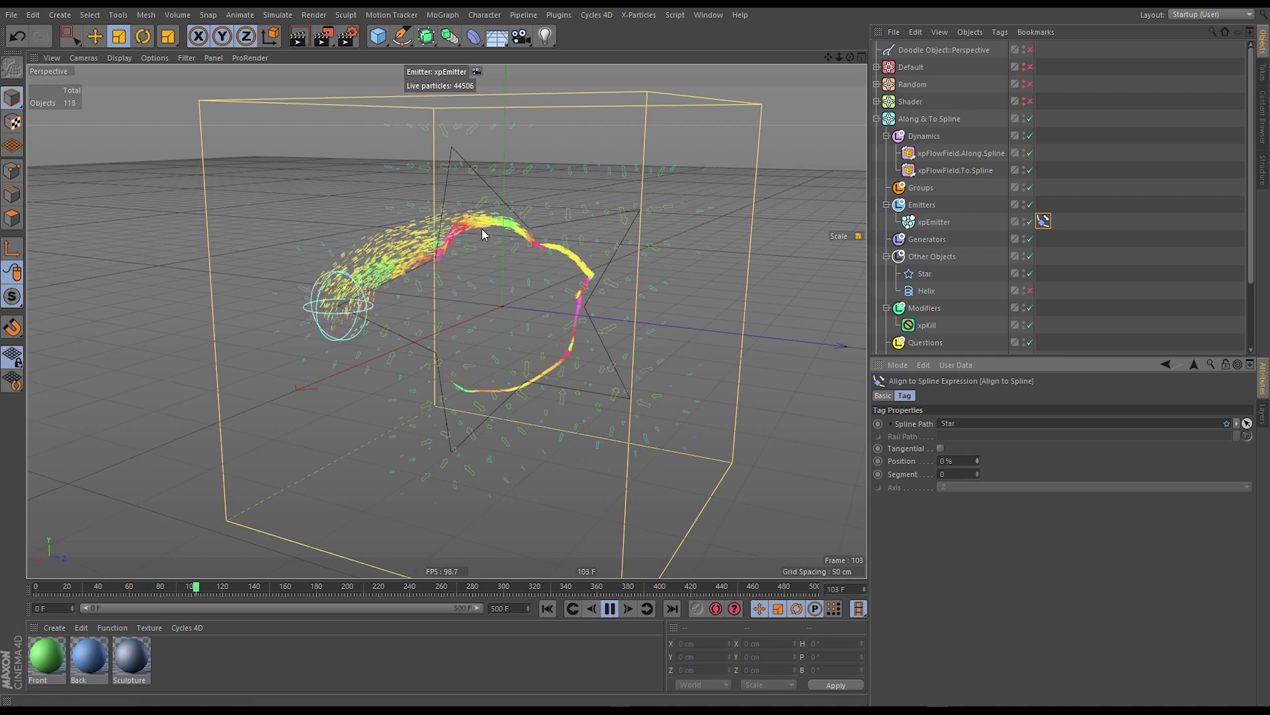
pyautogui.moveTo(460, 229)
pyautogui.keyDown('alt'); pyautogui.mouseDown()
pyautogui.moveTo(682, 236)
pyautogui.moveTo(407, 228)
pyautogui.moveTo(513, 242)
pyautogui.moveTo(470, 237)
pyautogui.mouseUp(); pyautogui.keyUp('alt')
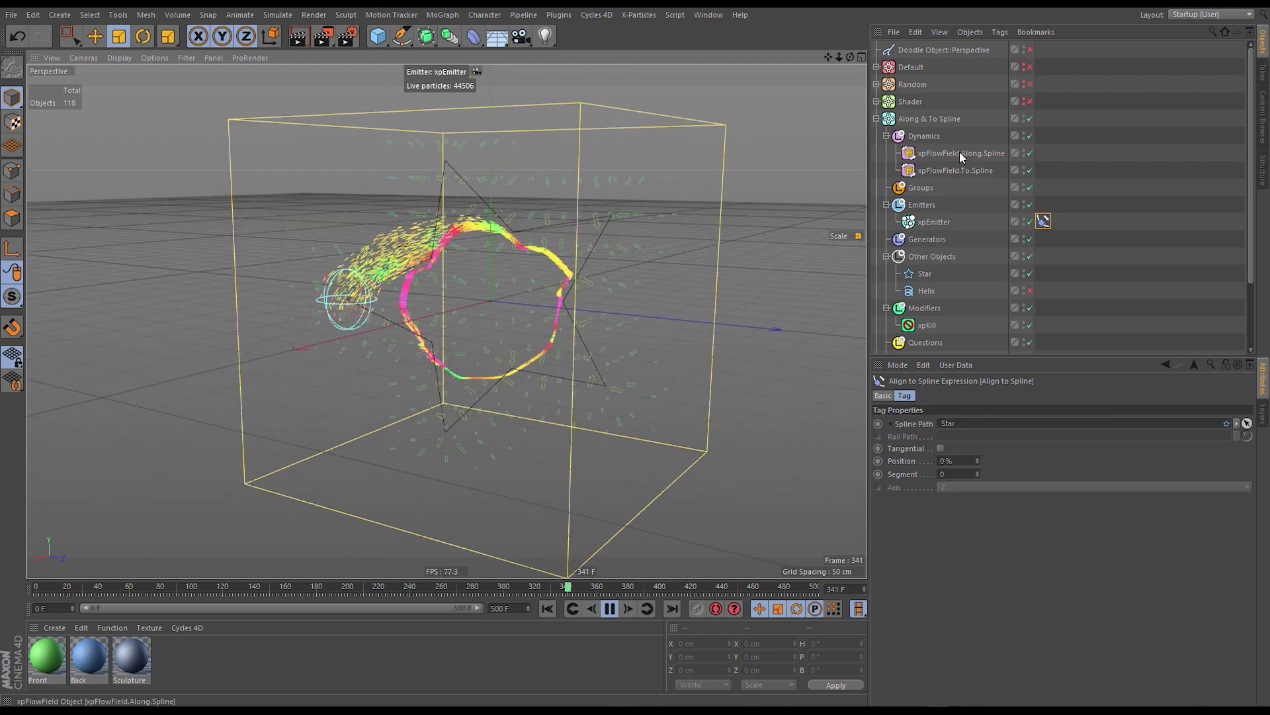
pyautogui.click(959, 152)
pyautogui.keyDown('ctrl'); pyautogui.click(954, 169); pyautogui.keyUp('ctrl')
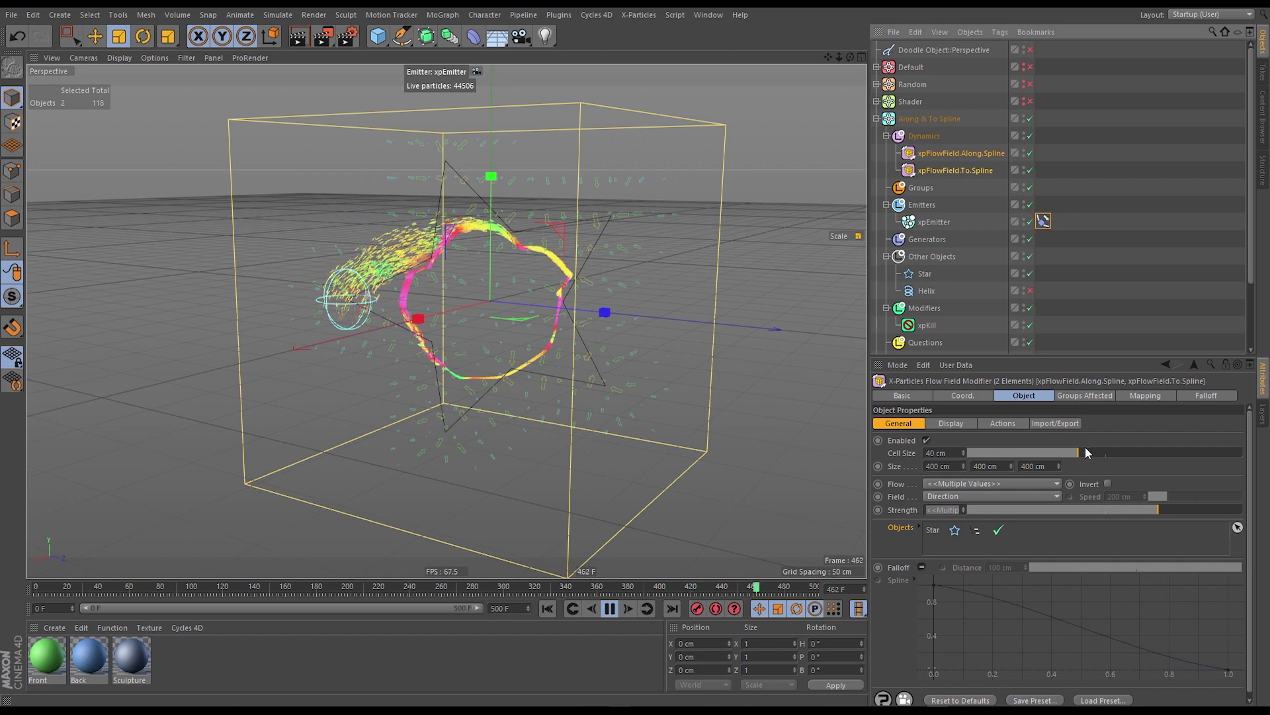
pyautogui.moveTo(1069, 452); pyautogui.dragTo(1030, 455)
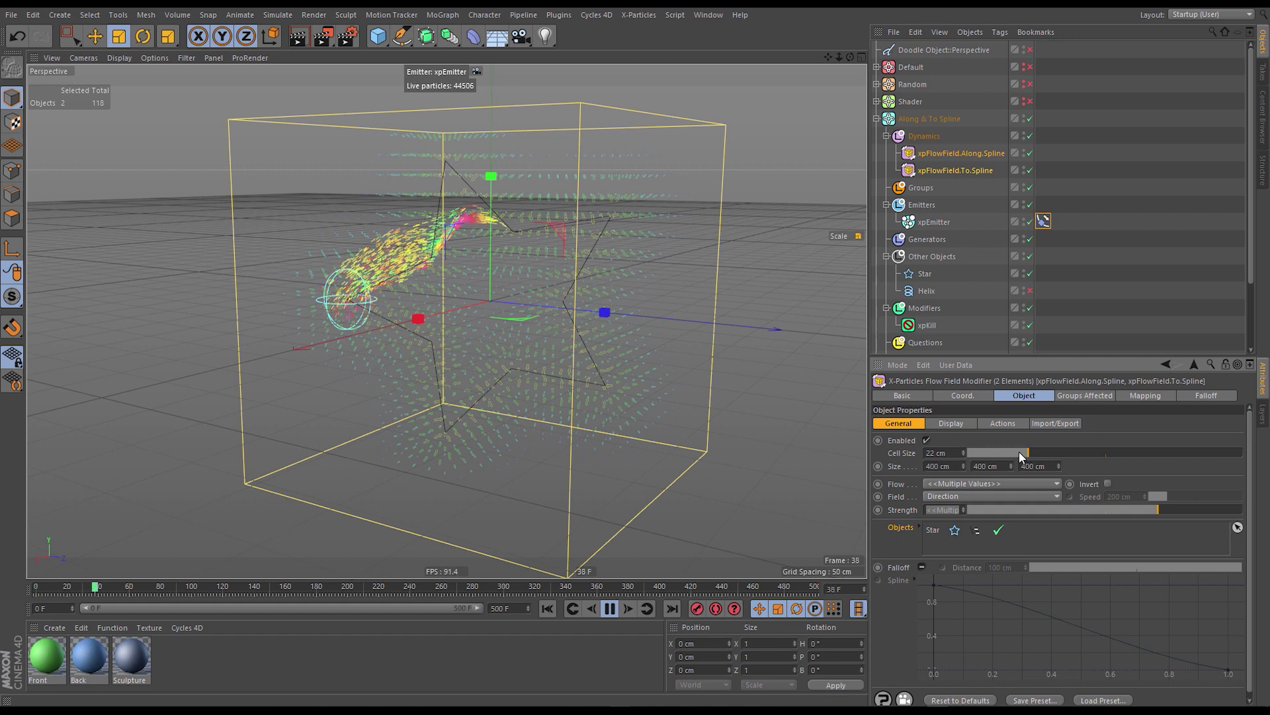
pyautogui.moveTo(1018, 452); pyautogui.dragTo(1015, 453)
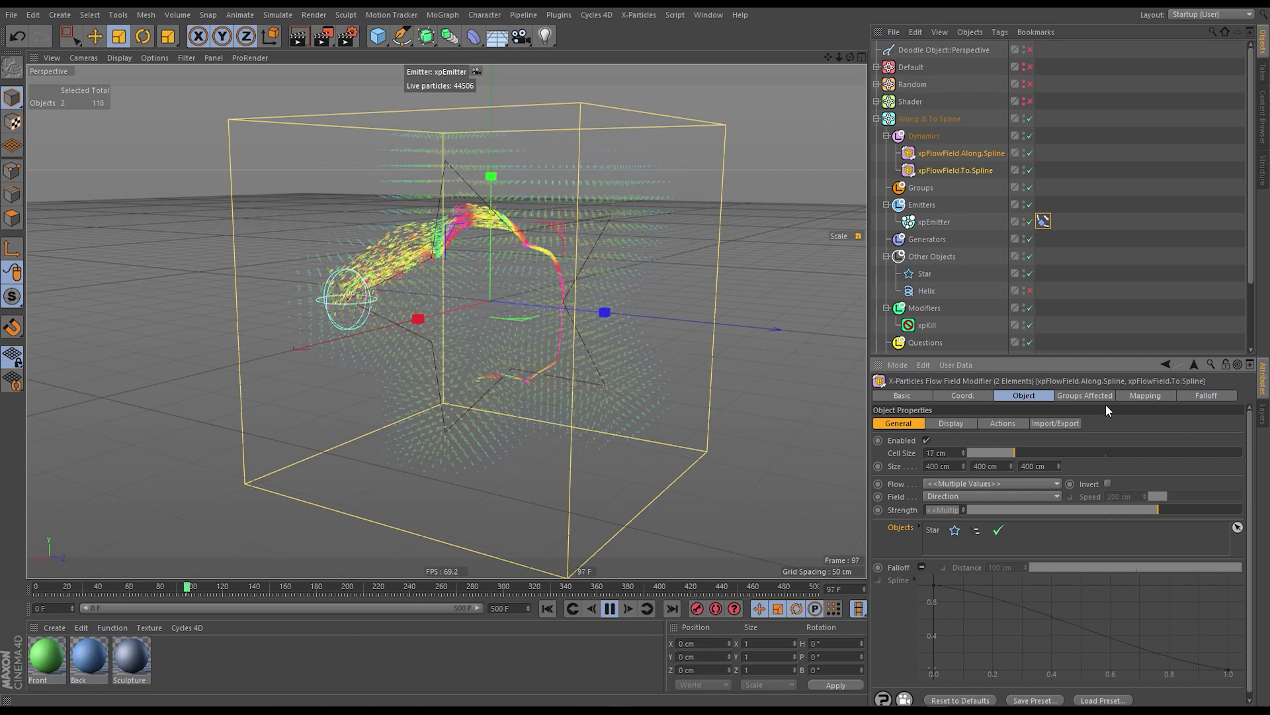
# Raise the To Spline flow field's strength to 40% and select the emitter with the Move tool.
pyautogui.click(959, 170)
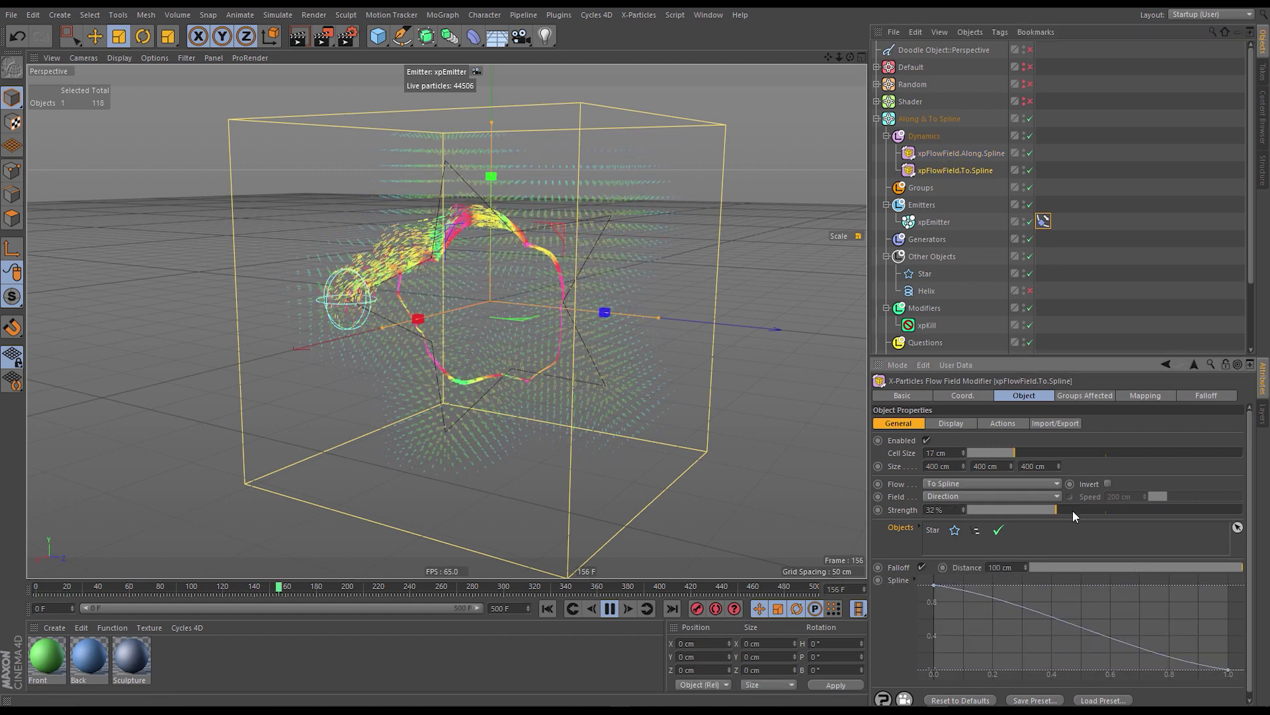
pyautogui.moveTo(1073, 510)
pyautogui.mouseDown()
pyautogui.moveTo(1106, 509)
pyautogui.moveTo(1075, 513)
pyautogui.mouseUp()
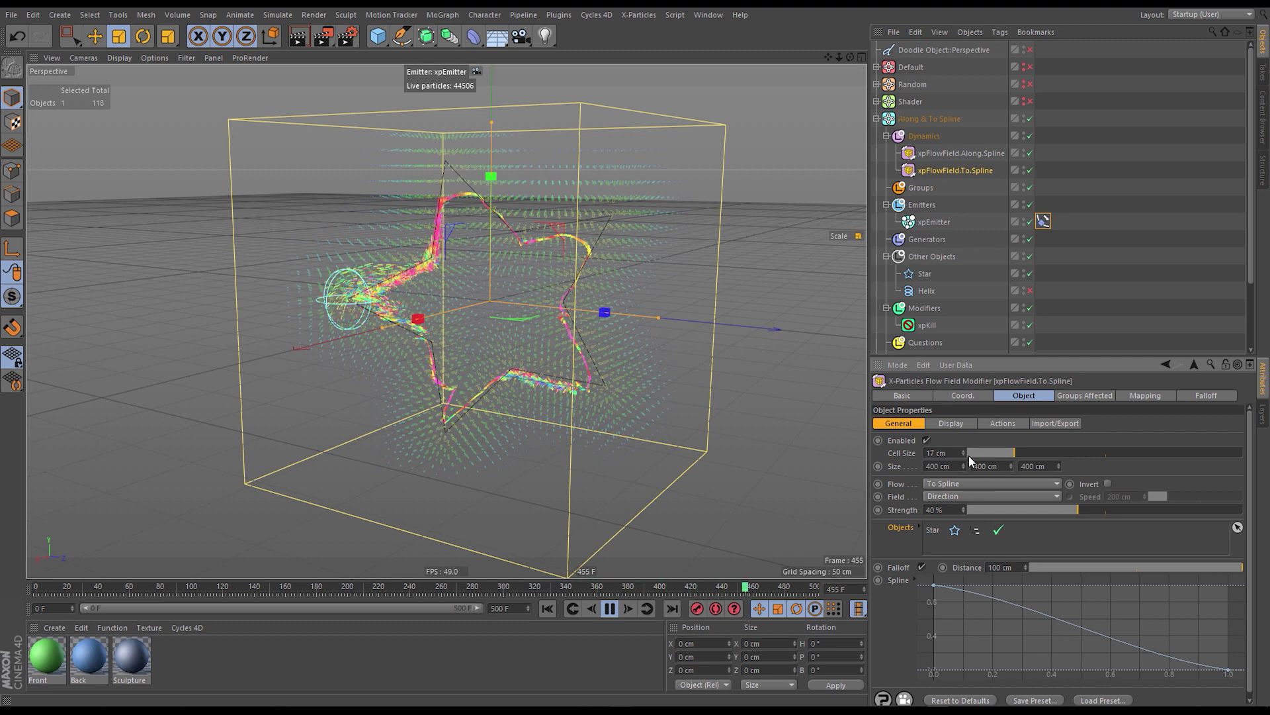
pyautogui.click(933, 222)
pyautogui.press('e')
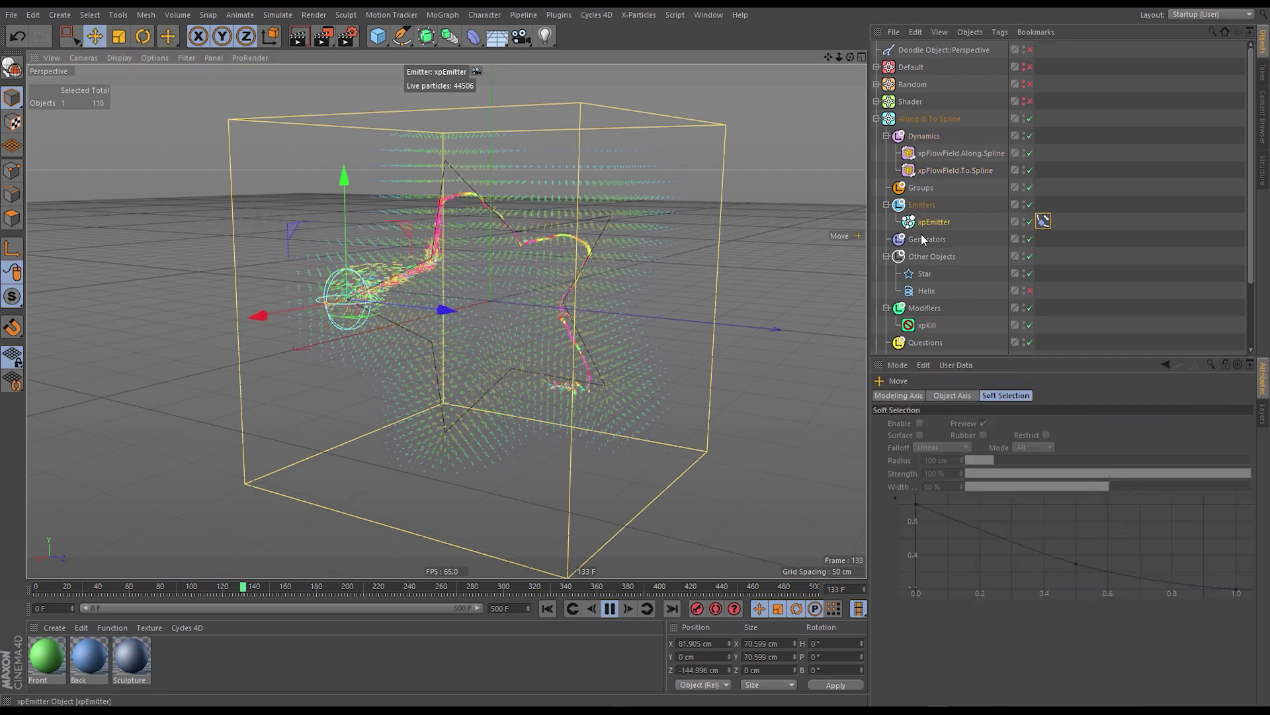
# Reverse the Star spline's direction during playback, and stop the simulation.
pyautogui.click(925, 274)
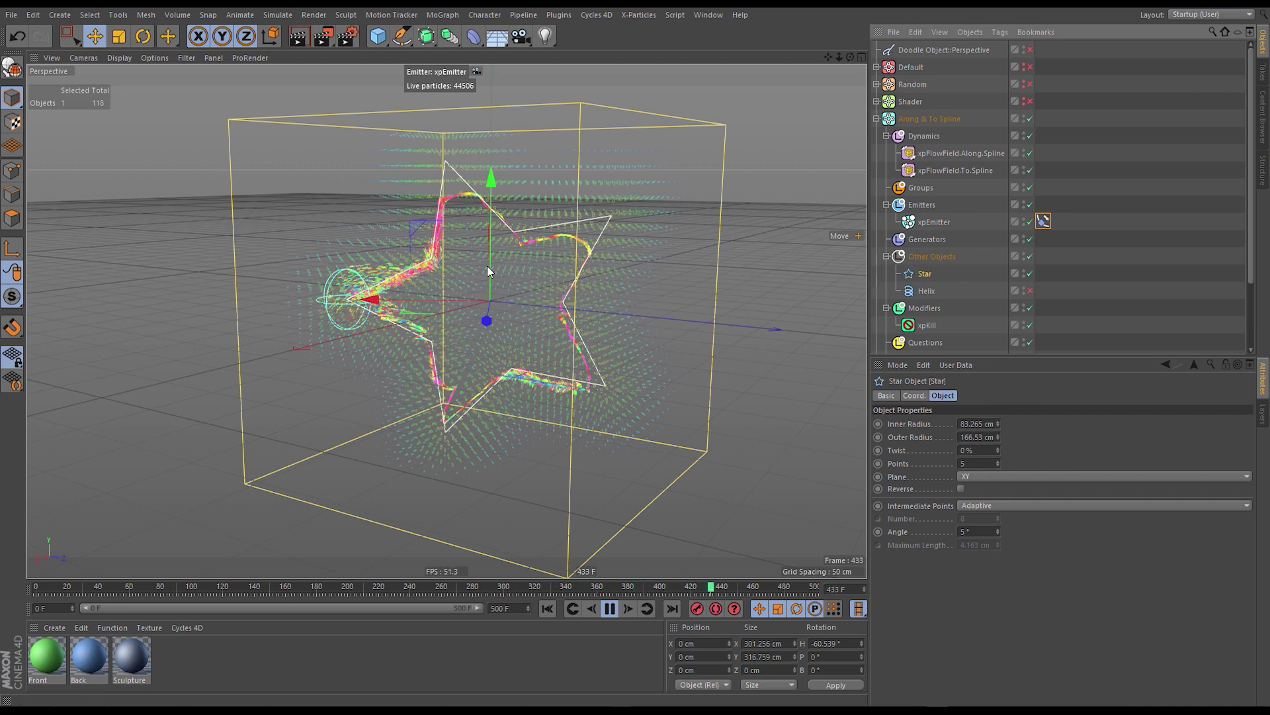
pyautogui.click(962, 489)
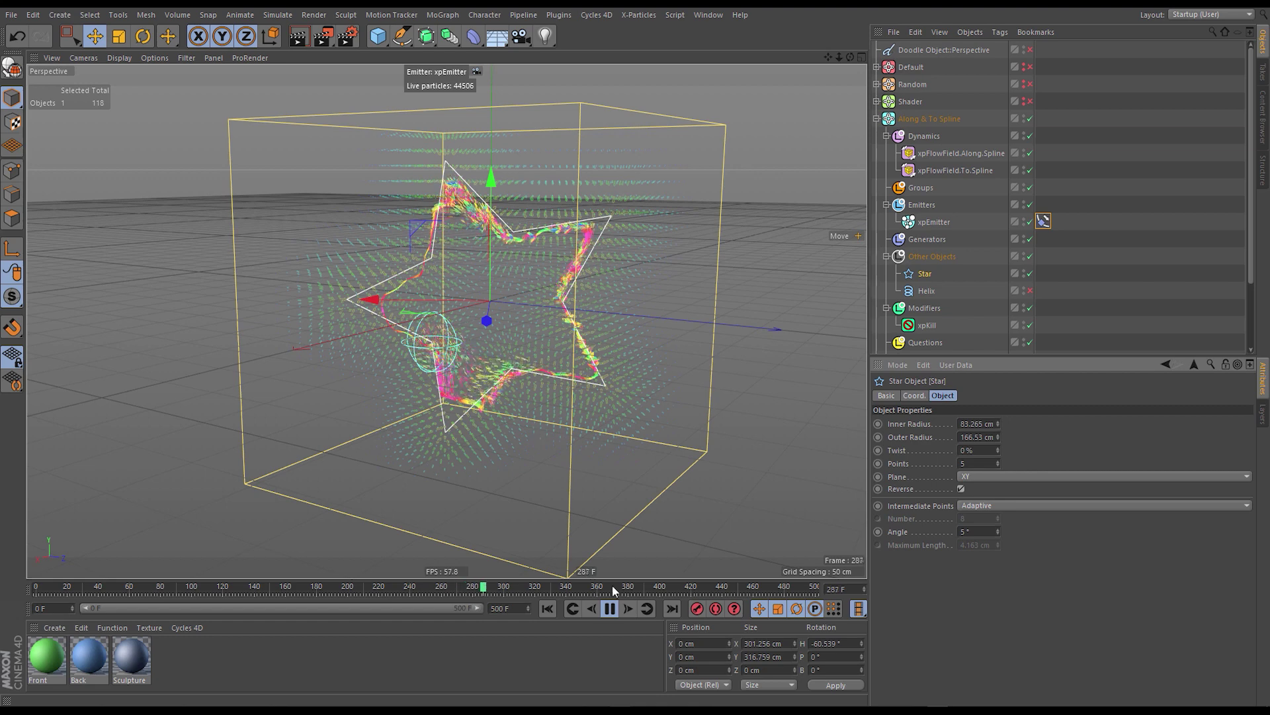
pyautogui.click(610, 609)
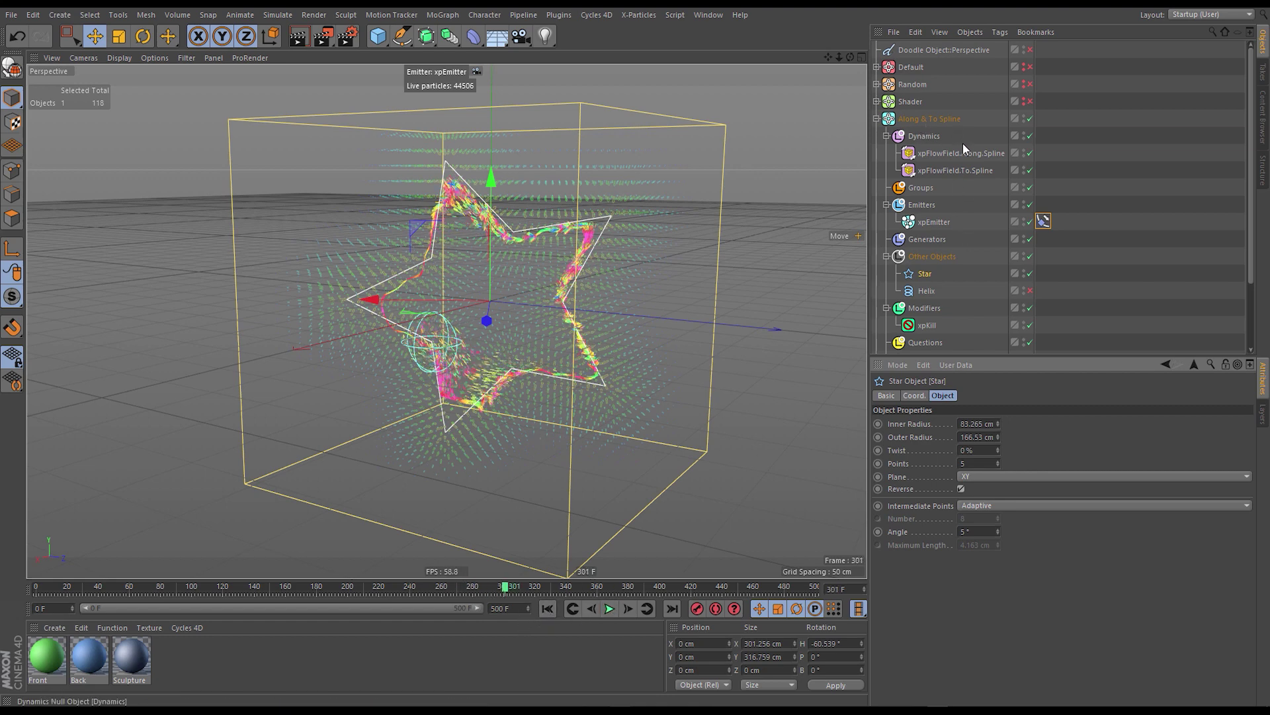
# Collapse the Along & To Spline system, disable it and hide it in the viewport, leaving nothing selected.
pyautogui.click(877, 120)
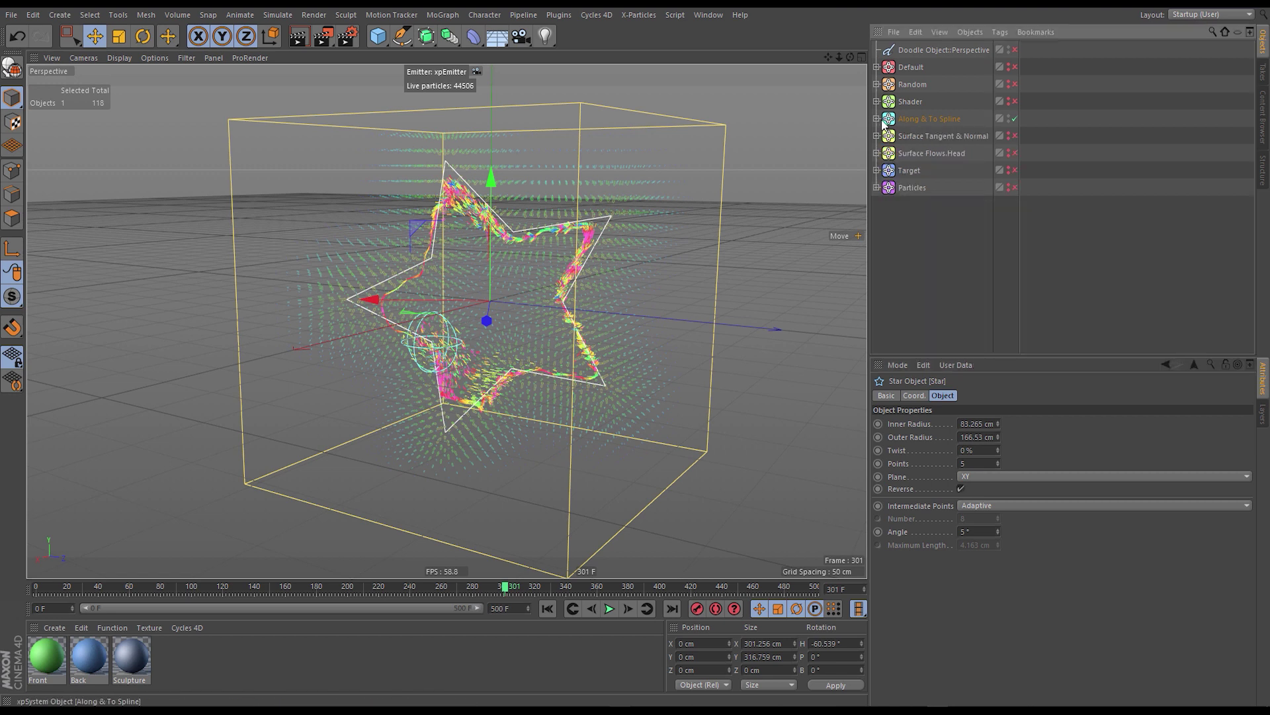
pyautogui.click(1013, 119)
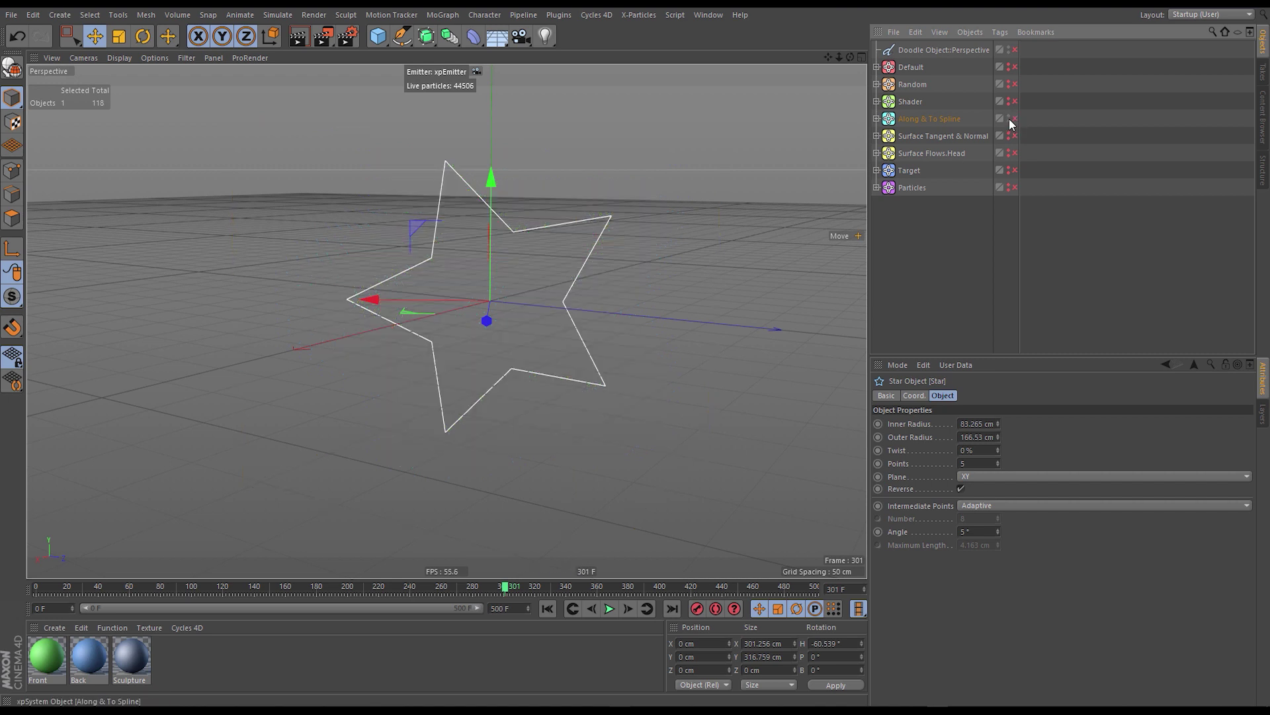
pyautogui.click(1008, 119)
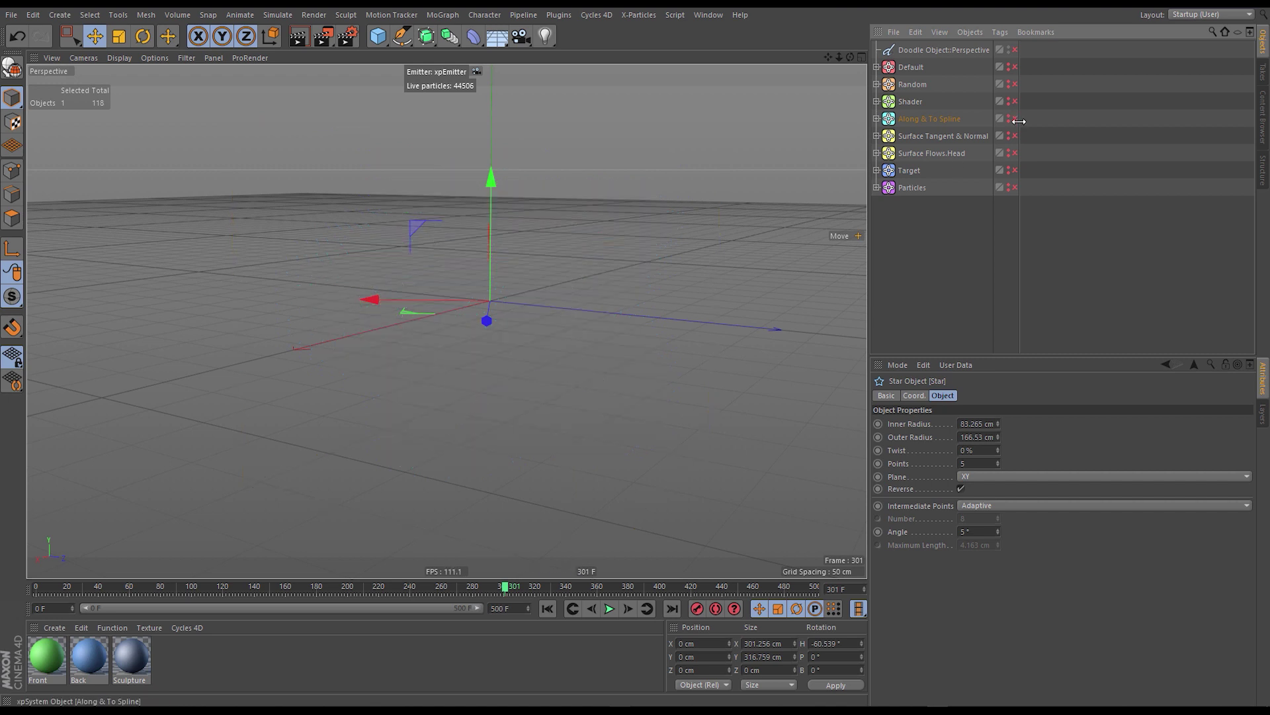
pyautogui.click(1056, 130)
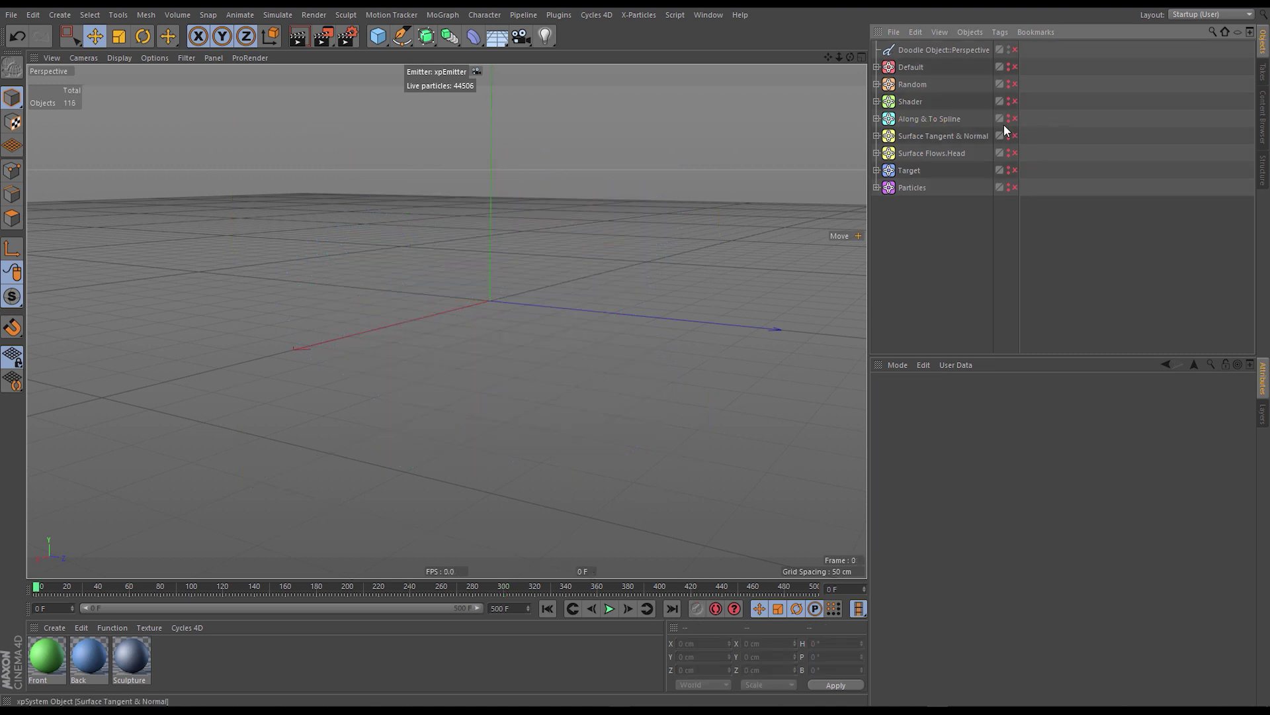
# Expand the whole hierarchy of the Surface Tangent & Normal system.
pyautogui.click(876, 137)
pyautogui.keyDown('ctrl'); pyautogui.click(877, 136); pyautogui.keyUp('ctrl')
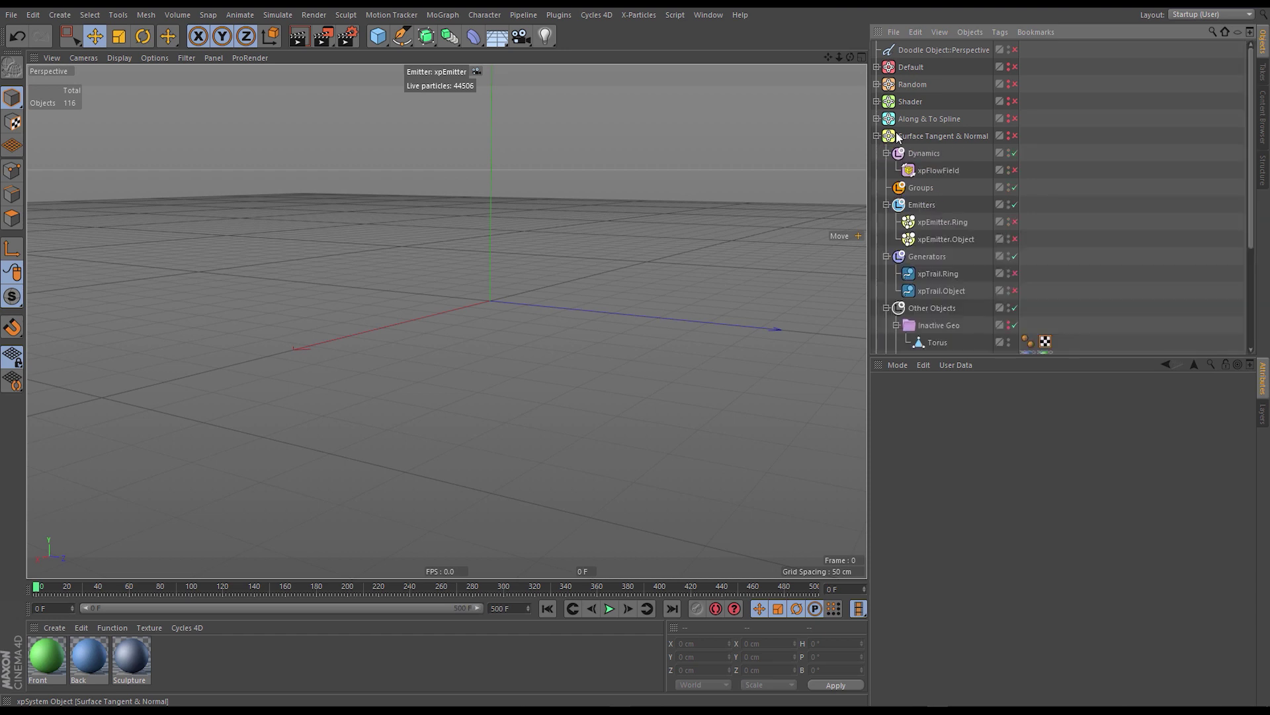
# Enable the Surface Tangent & Normal system, and disable its xpTrail.Object generator and xpFollowSurface modifier.
pyautogui.click(1009, 135)
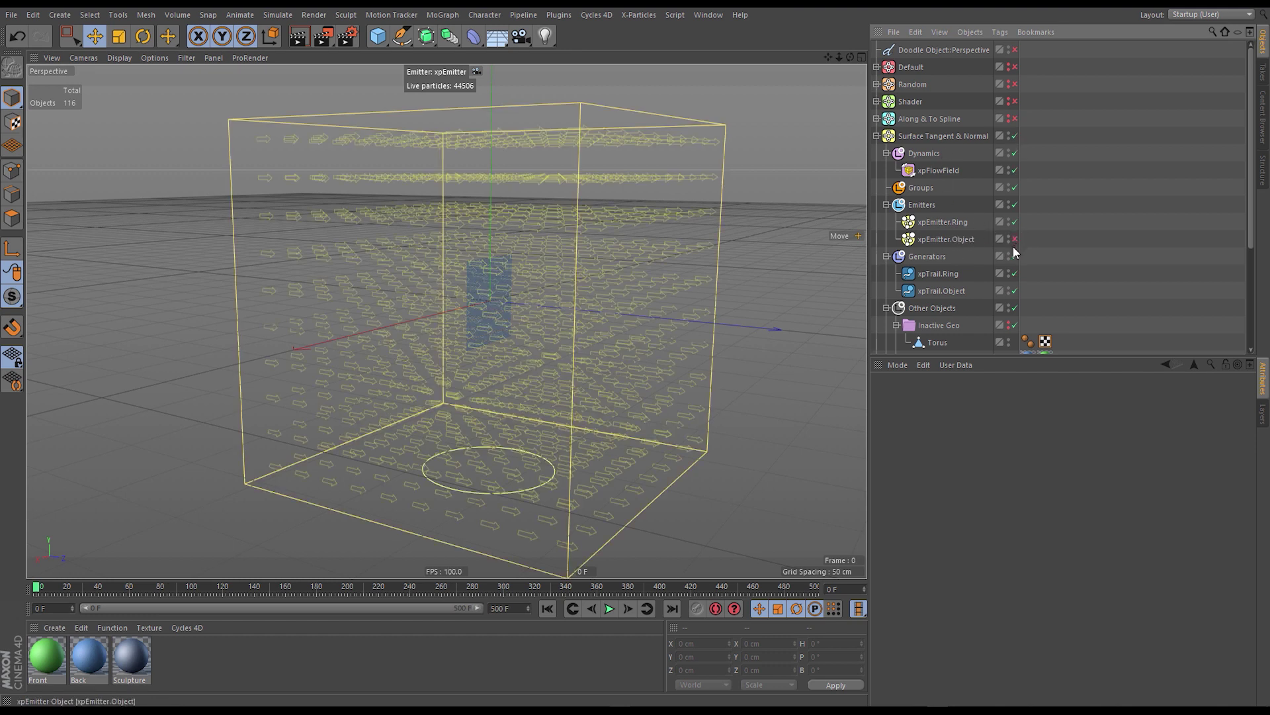
pyautogui.click(1015, 291)
pyautogui.moveTo(1024, 300); pyautogui.dragTo(1078, 183, button='middle')
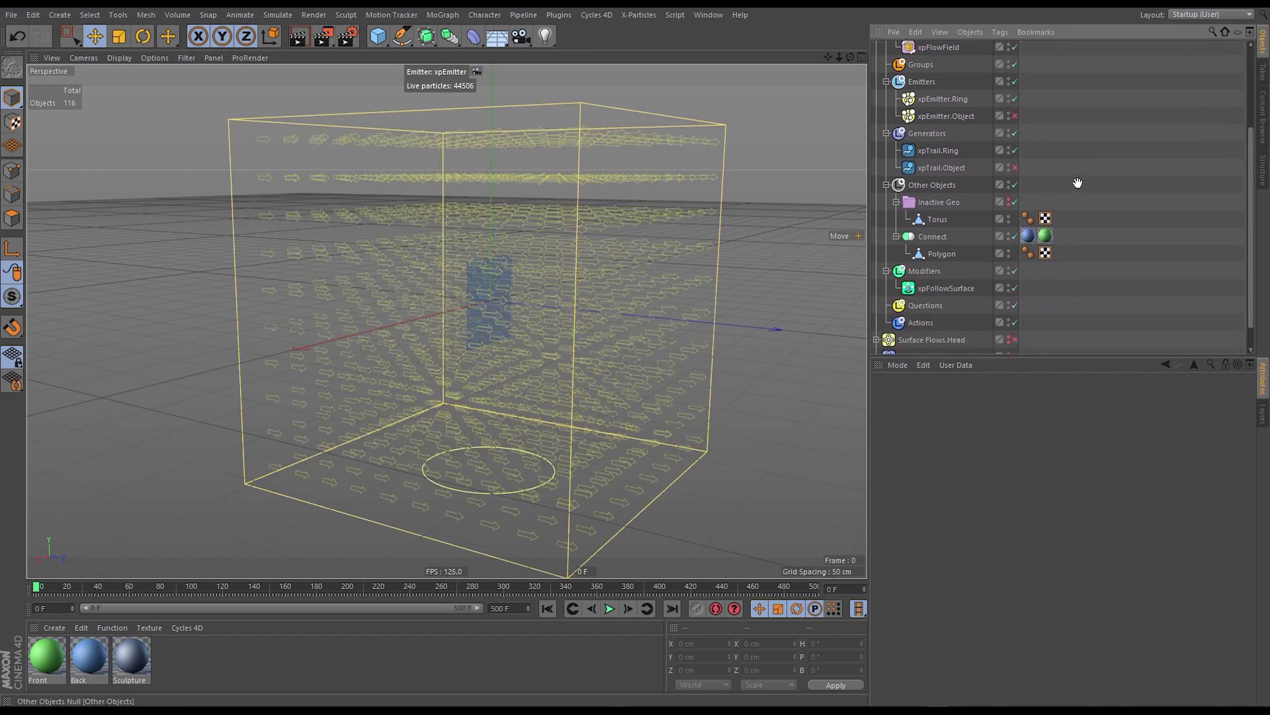
pyautogui.click(1015, 289)
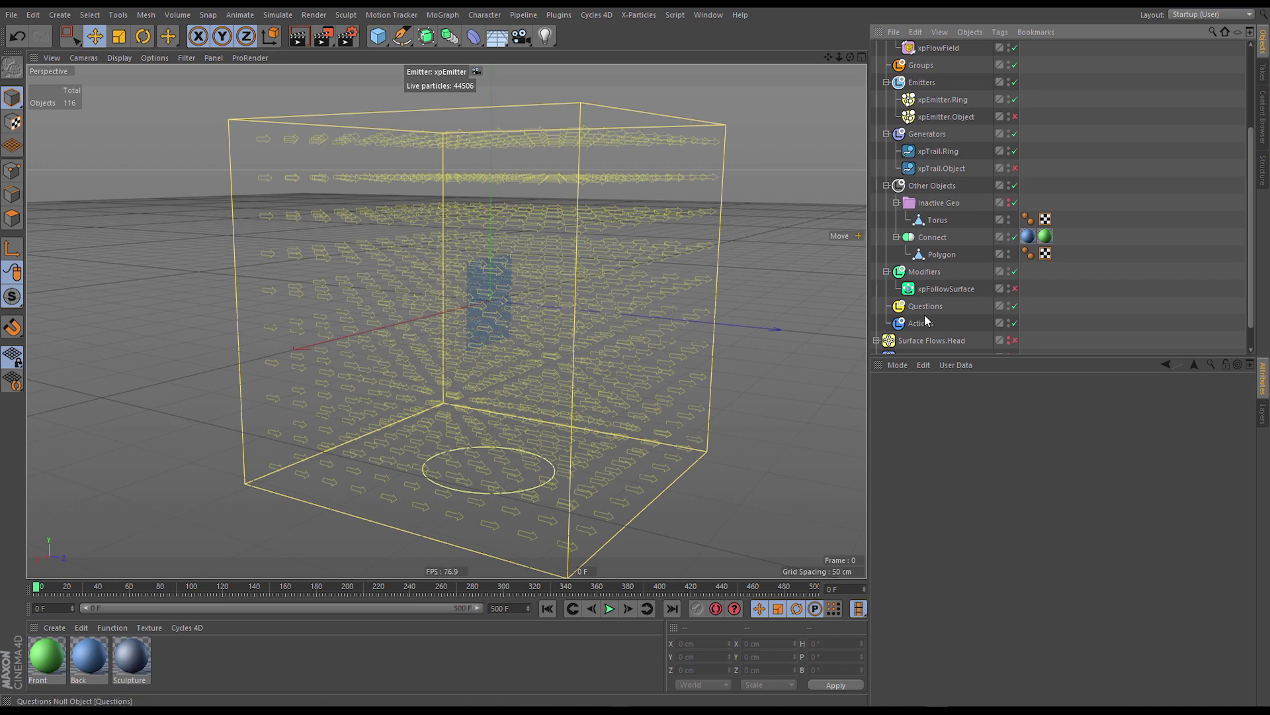
pyautogui.moveTo(1082, 165); pyautogui.dragTo(1086, 293, button='middle')
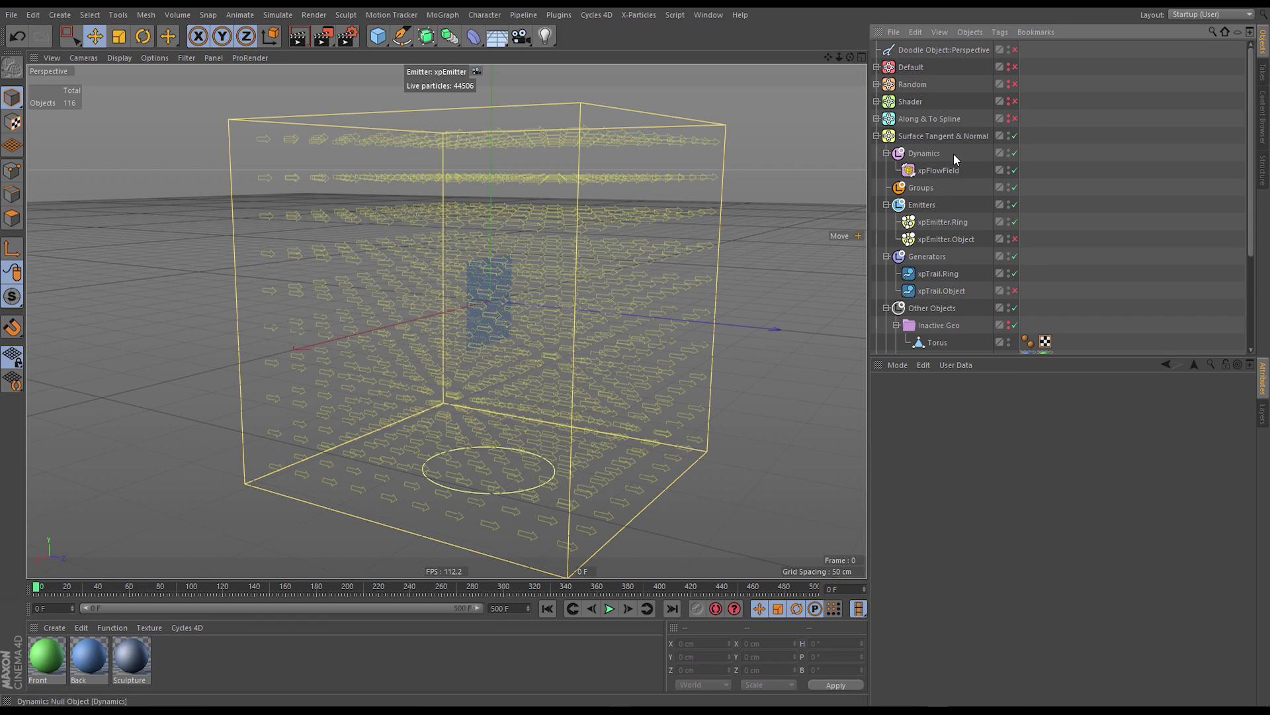
# Set the Surface Tangent & Normal system's xpFlowField flow to Surface Normal and add the Connect object as its source object.
pyautogui.click(945, 171)
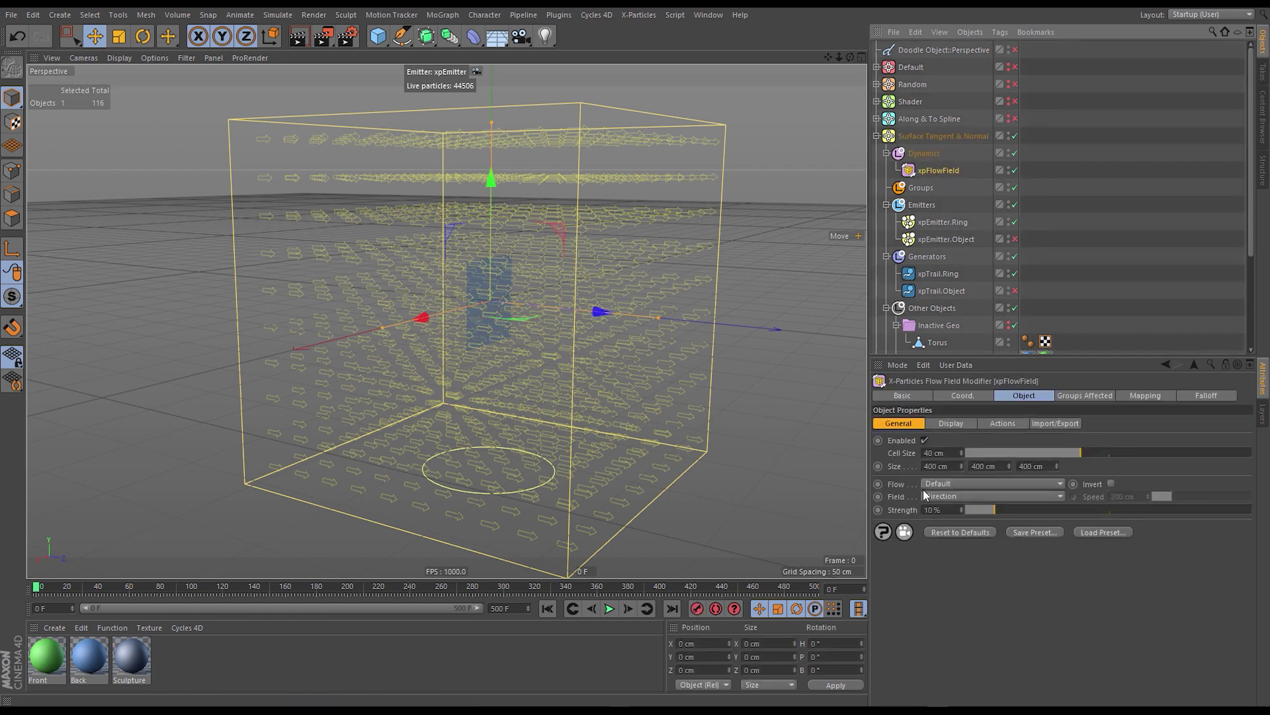
pyautogui.click(1061, 483)
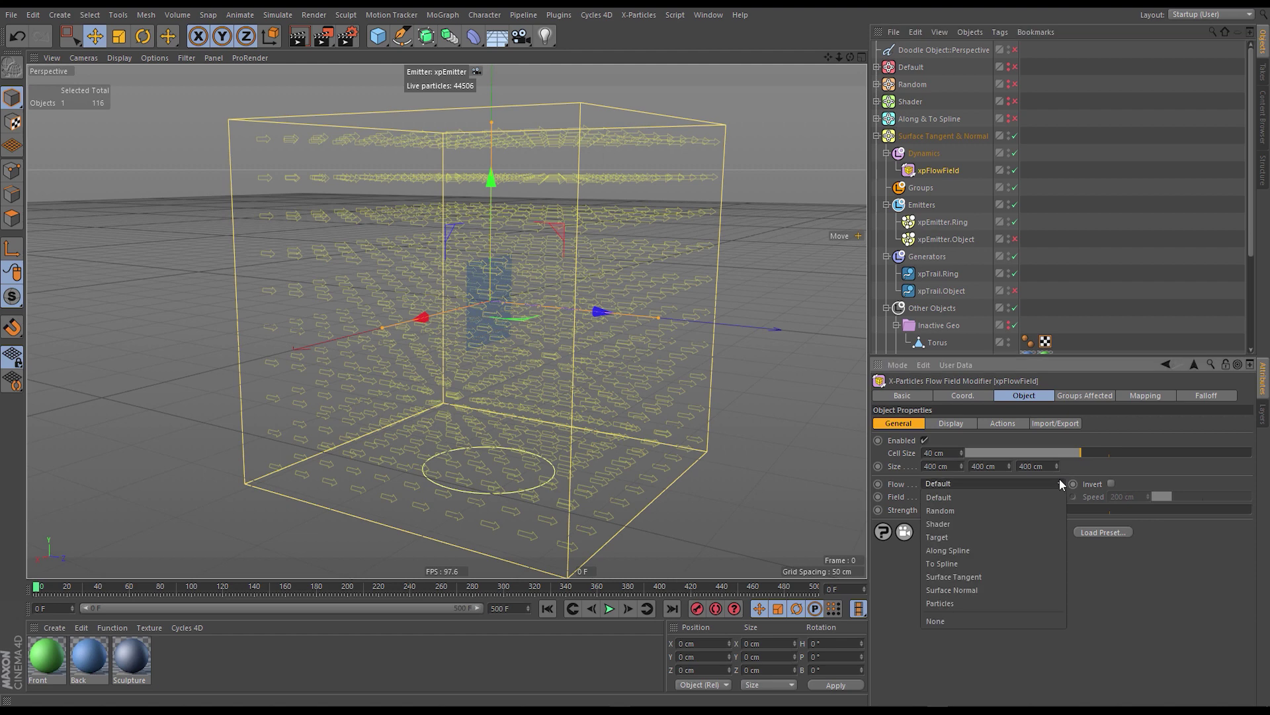
pyautogui.click(979, 590)
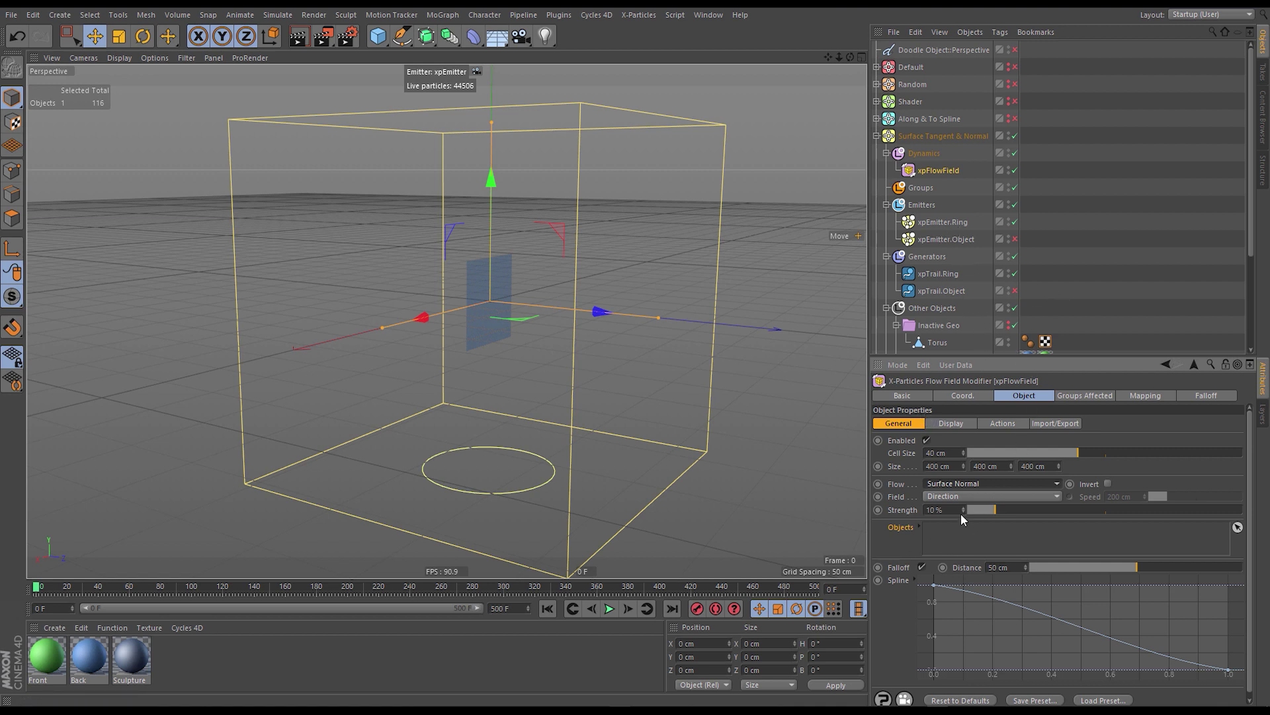
pyautogui.scroll(-2, 1077, 263)
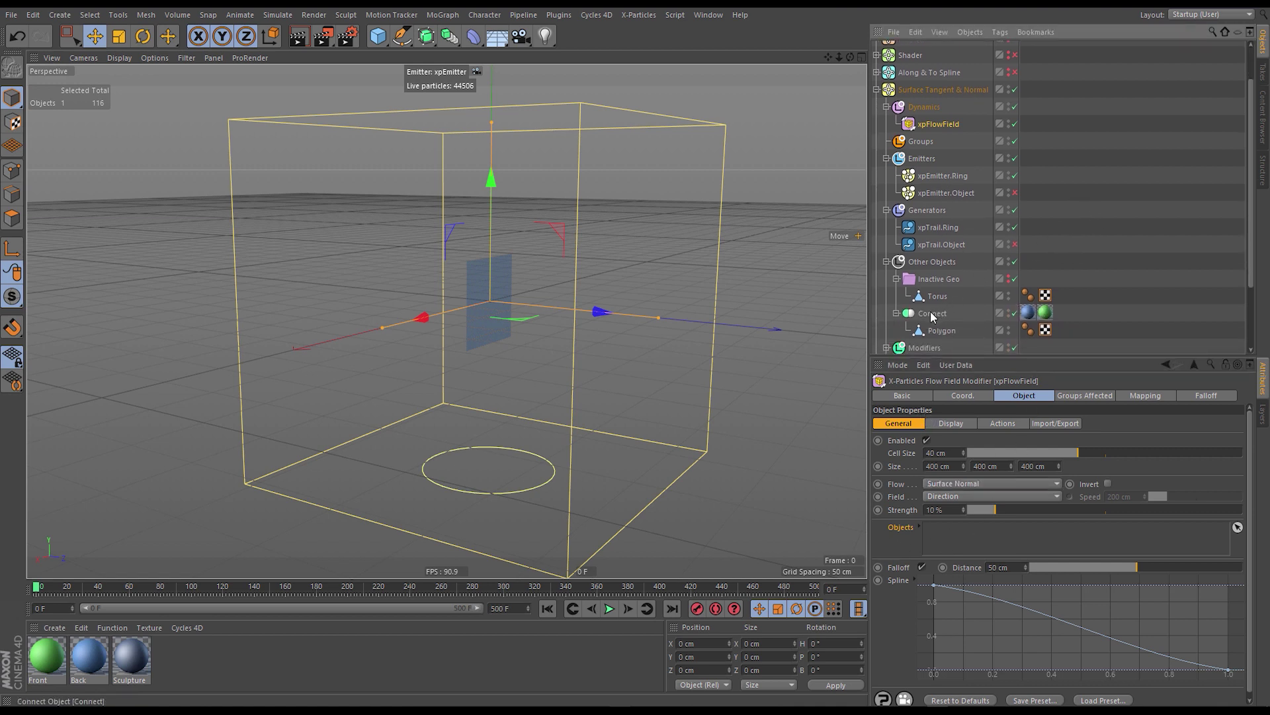
pyautogui.moveTo(933, 317); pyautogui.dragTo(957, 471)
pyautogui.moveTo(960, 534); pyautogui.dragTo(955, 533)
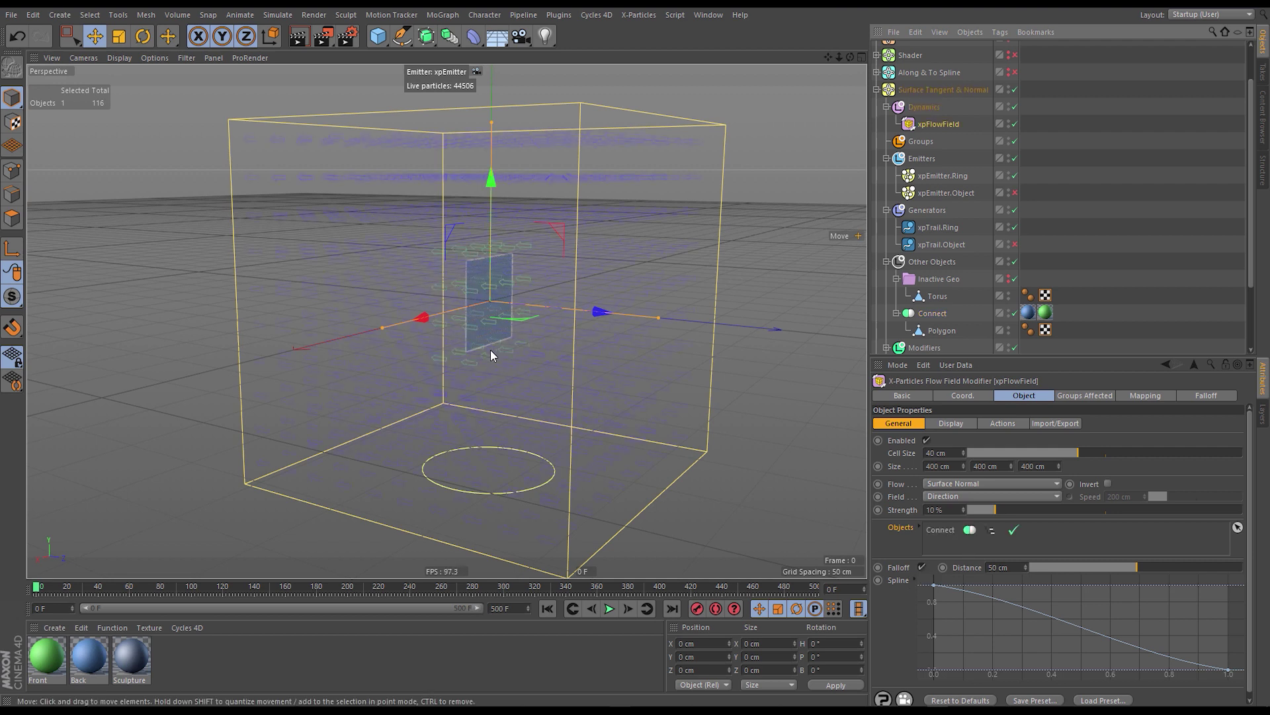
pyautogui.keyDown('alt'); pyautogui.moveTo(477, 340); pyautogui.dragTo(499, 326); pyautogui.keyUp('alt')
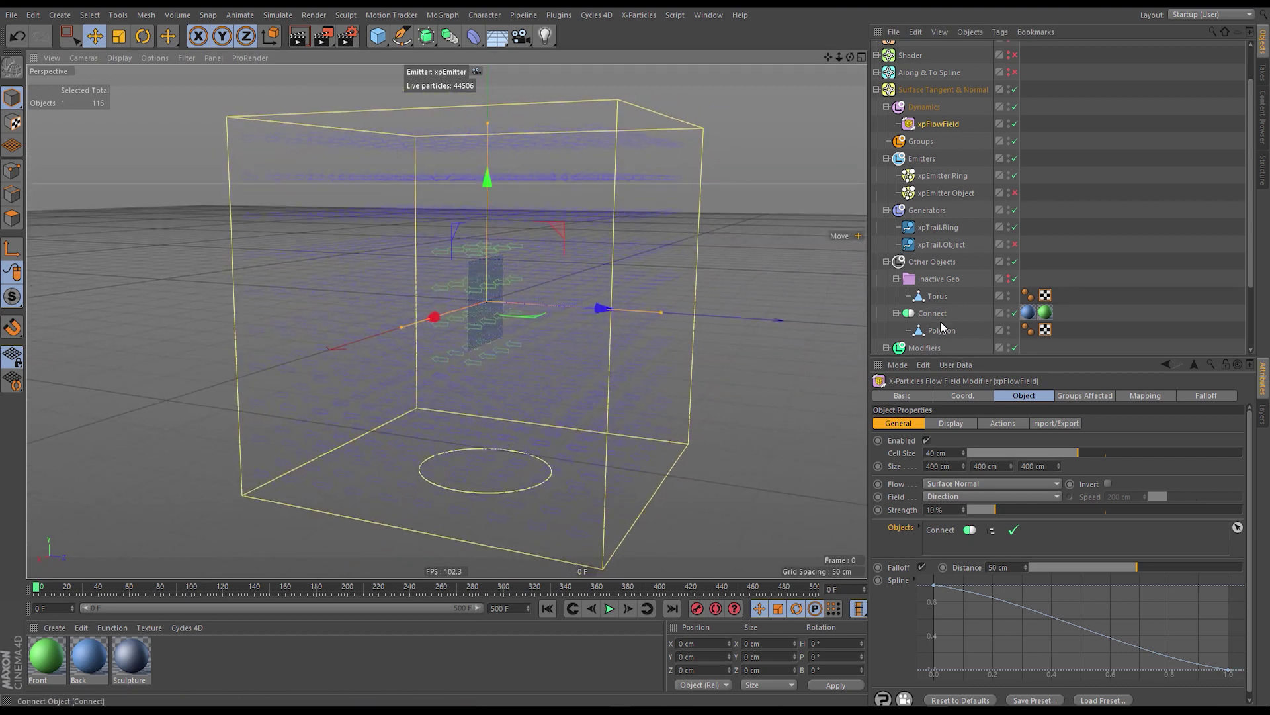
# Turn off Direction Only in the xpFlowField's vector display settings.
pyautogui.click(936, 123)
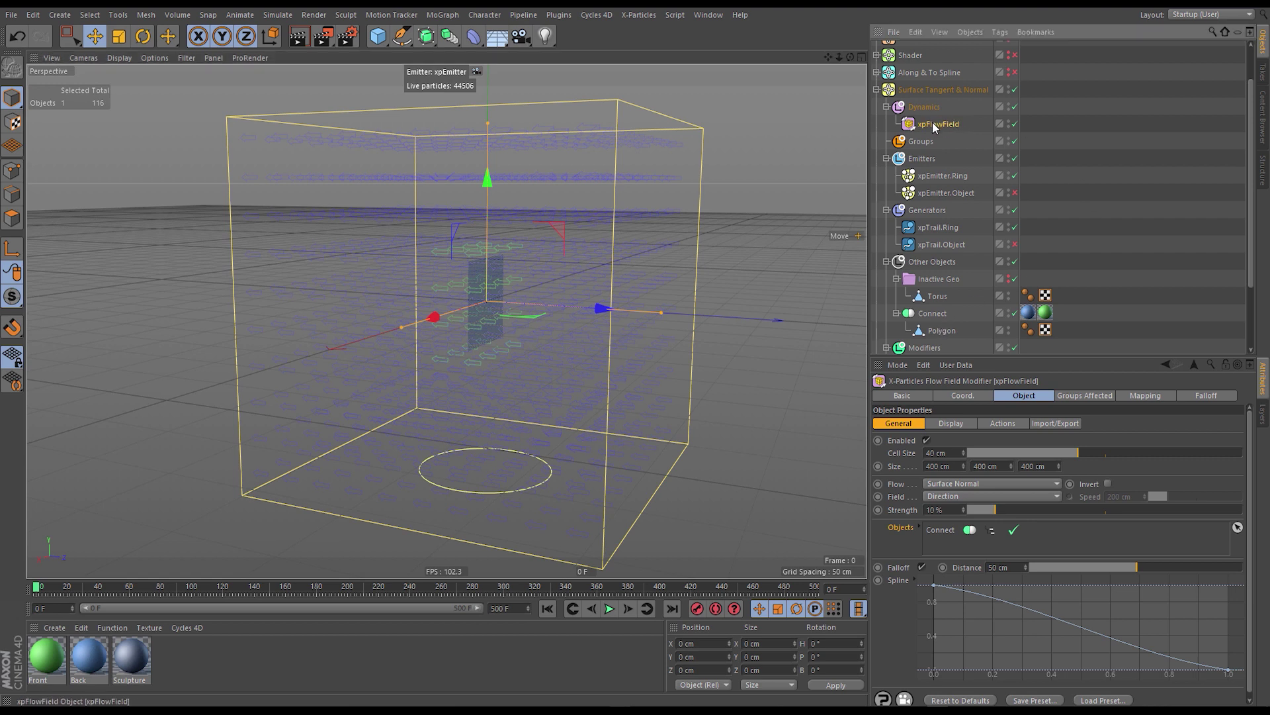
pyautogui.click(952, 423)
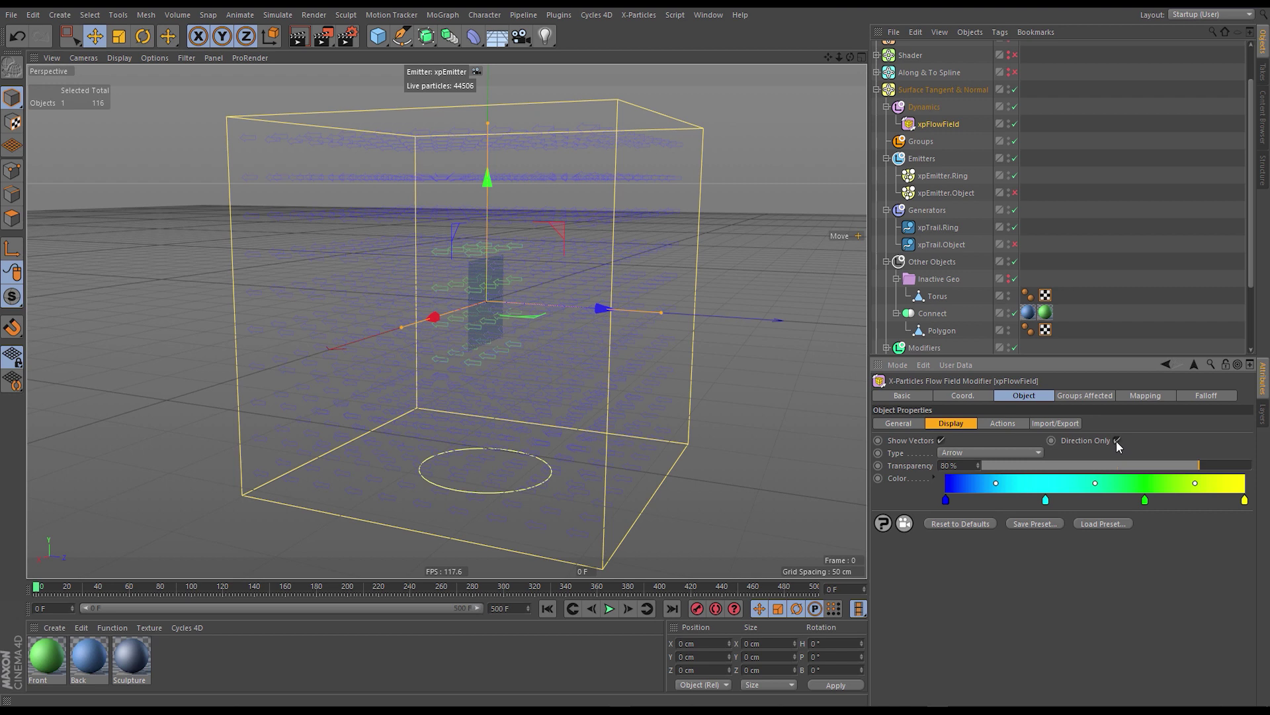
pyautogui.click(1117, 441)
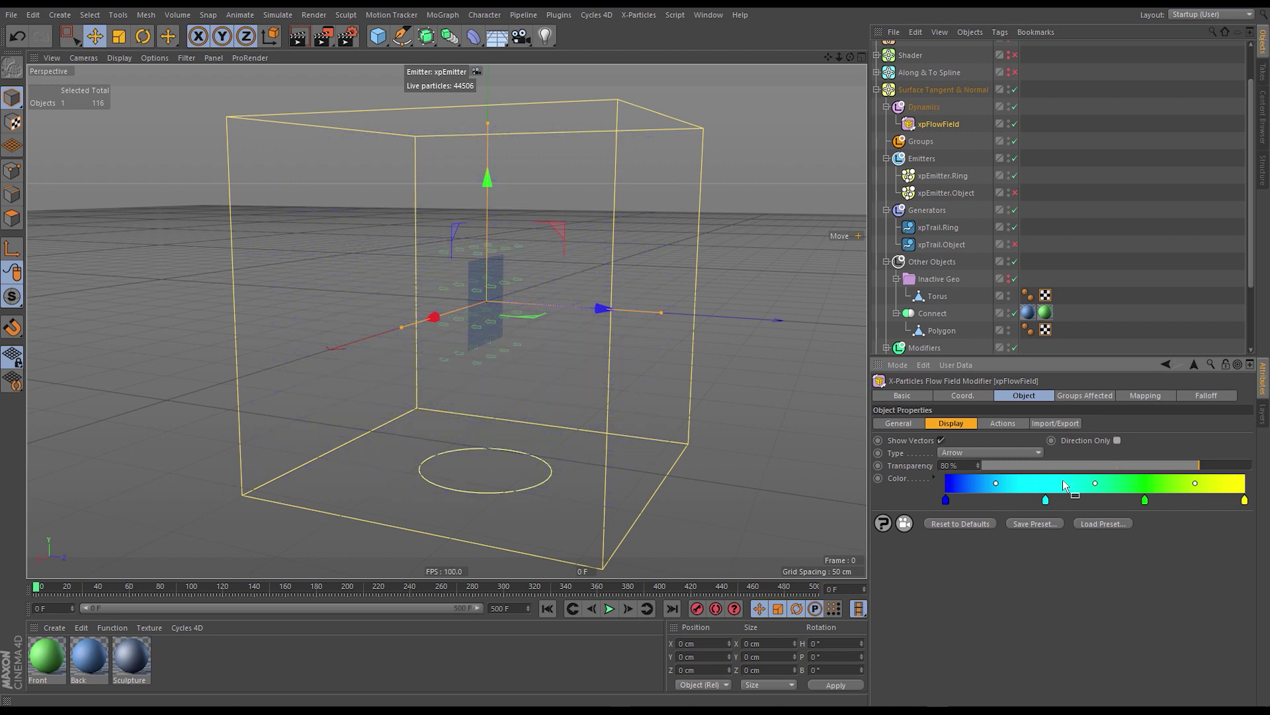
# Try a larger Surface Normal falloff distance of 100 cm, and set the distance back to 50 cm.
pyautogui.click(898, 423)
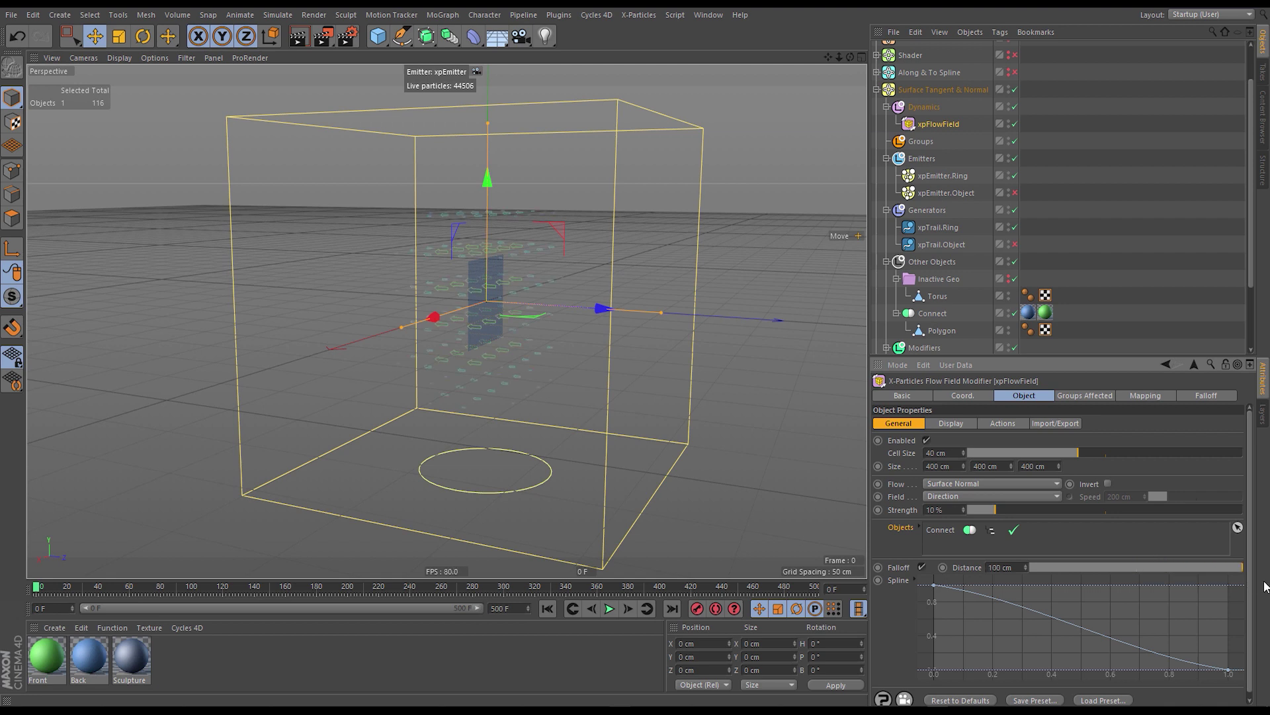
pyautogui.moveTo(1231, 568); pyautogui.dragTo(1140, 569)
pyautogui.moveTo(1018, 567); pyautogui.dragTo(1200, 579)
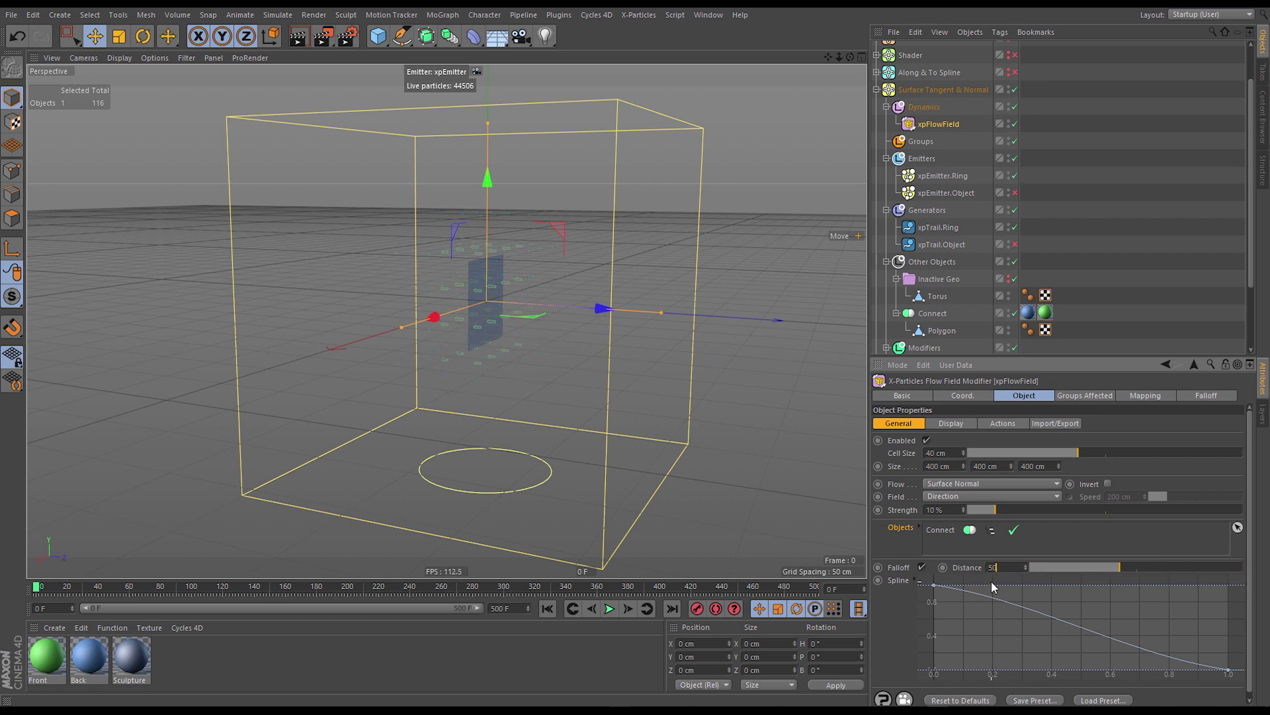
pyautogui.write('50')
pyautogui.press('Return')
pyautogui.moveTo(473, 292)
pyautogui.keyDown('alt'); pyautogui.mouseDown(button='middle')
pyautogui.moveTo(503, 303)
pyautogui.moveTo(487, 280)
pyautogui.mouseUp(button='middle'); pyautogui.keyUp('alt')
# Select the Polygon and inspect the Connect object's Back and Front texture tags and the plane's two coloured sides.
pyautogui.click(942, 331)
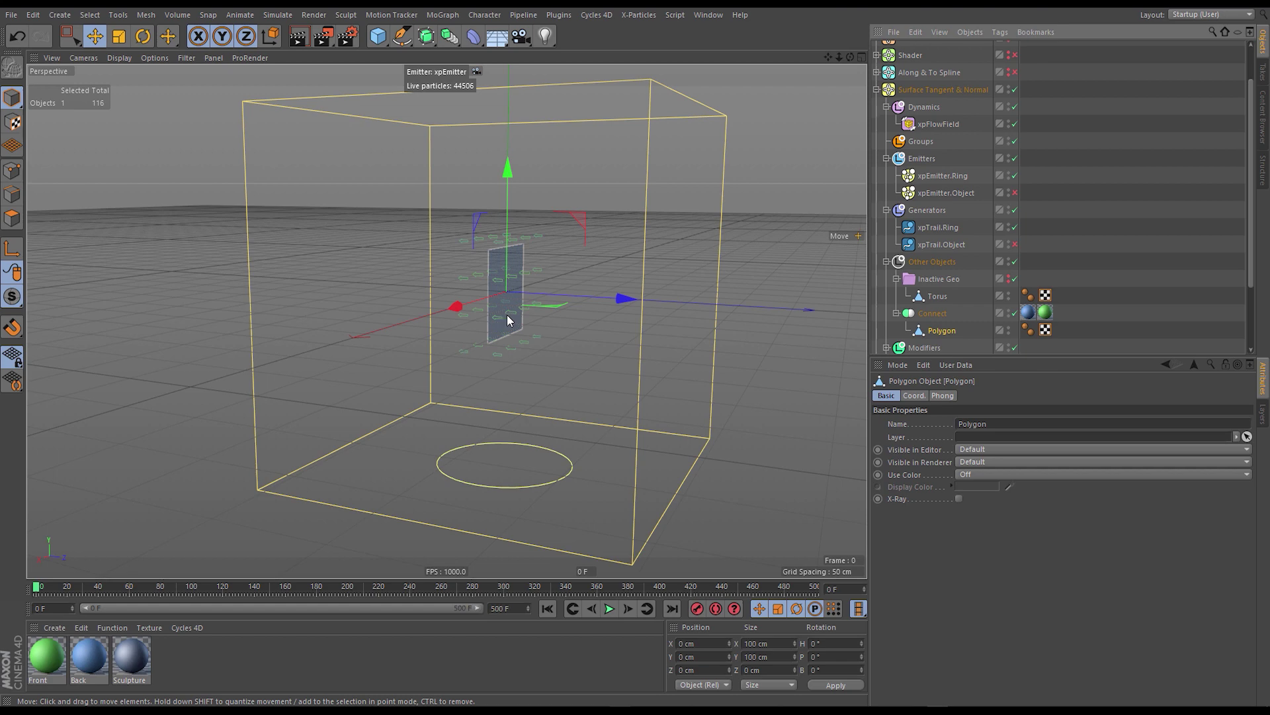
pyautogui.moveTo(507, 315)
pyautogui.keyDown('alt'); pyautogui.mouseDown()
pyautogui.moveTo(652, 321)
pyautogui.moveTo(506, 317)
pyautogui.mouseUp(); pyautogui.keyUp('alt')
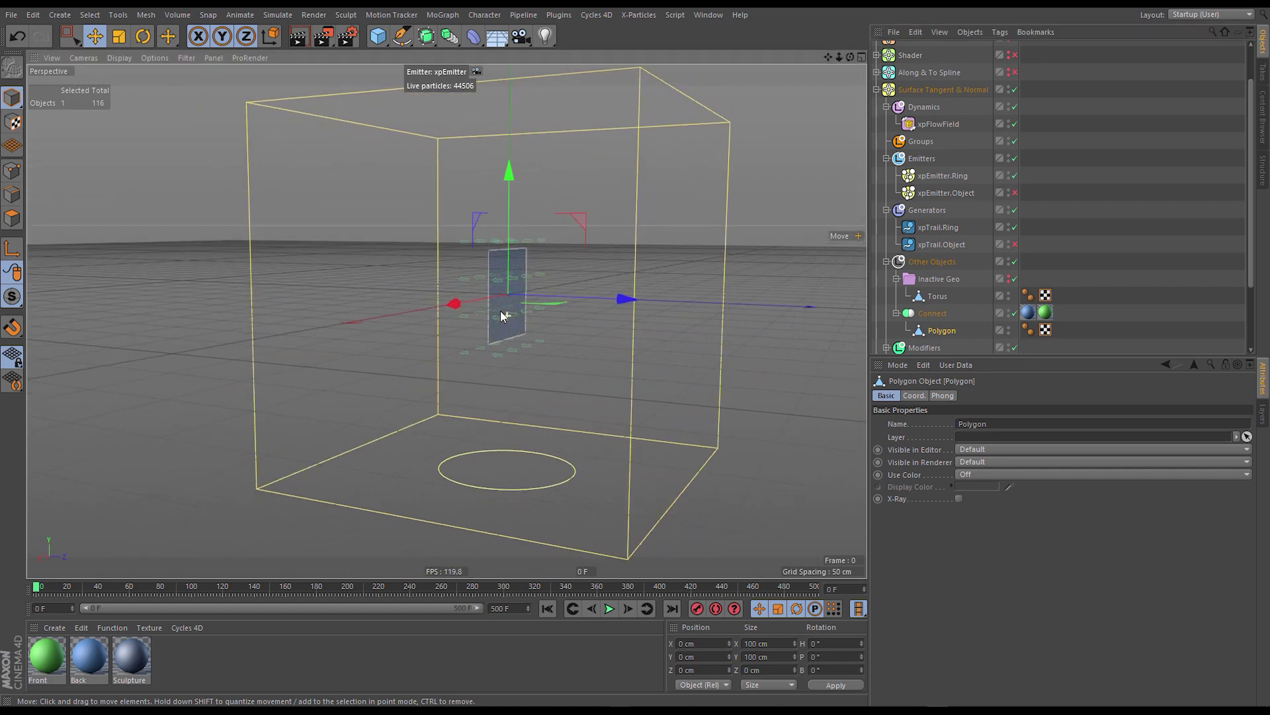
pyautogui.click(1029, 315)
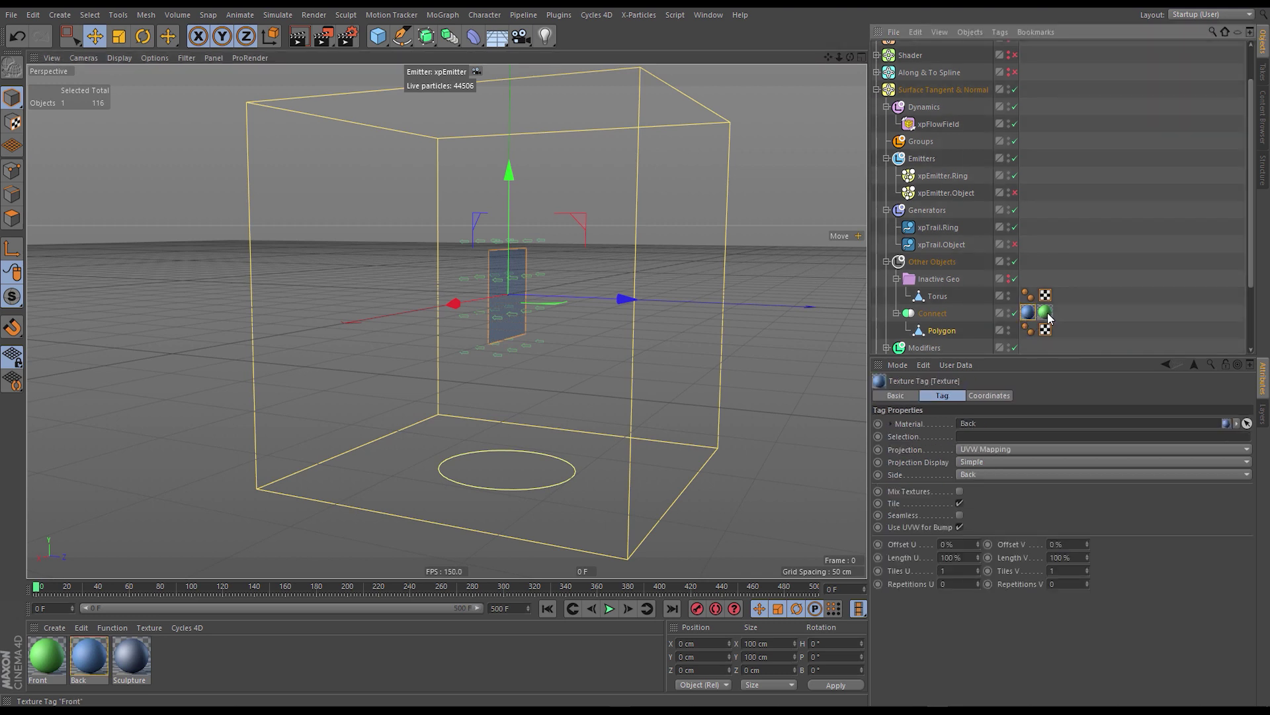
pyautogui.click(1046, 313)
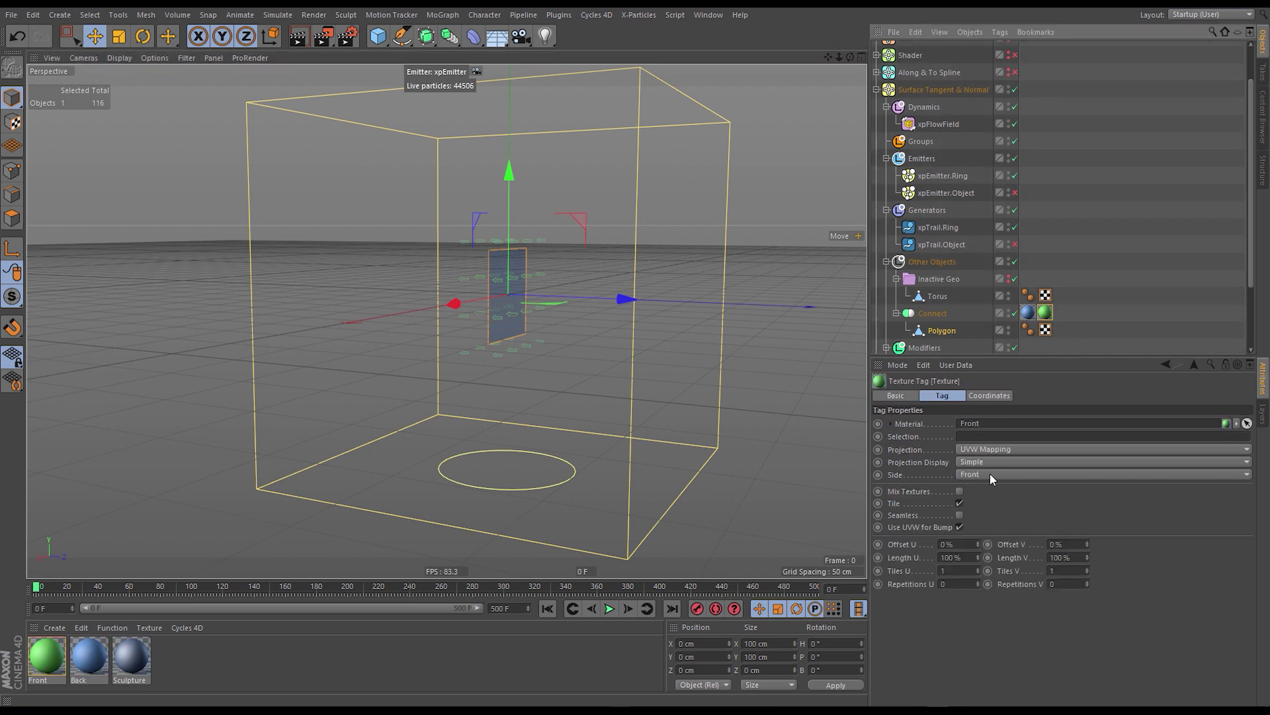
pyautogui.moveTo(488, 292)
pyautogui.keyDown('alt'); pyautogui.mouseDown()
pyautogui.moveTo(625, 301)
pyautogui.moveTo(494, 261)
pyautogui.moveTo(533, 268)
pyautogui.moveTo(535, 228)
pyautogui.mouseUp(); pyautogui.keyUp('alt')
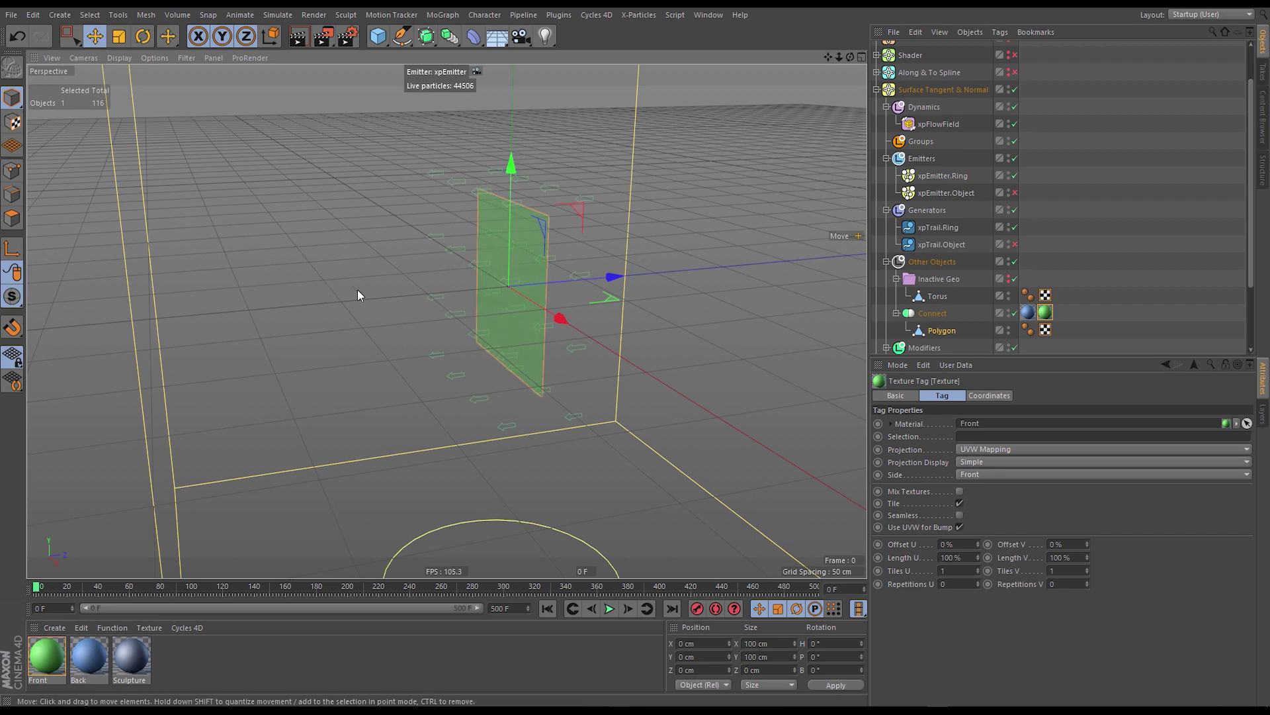
pyautogui.moveTo(422, 295)
pyautogui.keyDown('alt'); pyautogui.mouseDown()
pyautogui.moveTo(488, 318)
pyautogui.moveTo(417, 307)
pyautogui.mouseUp(); pyautogui.keyUp('alt')
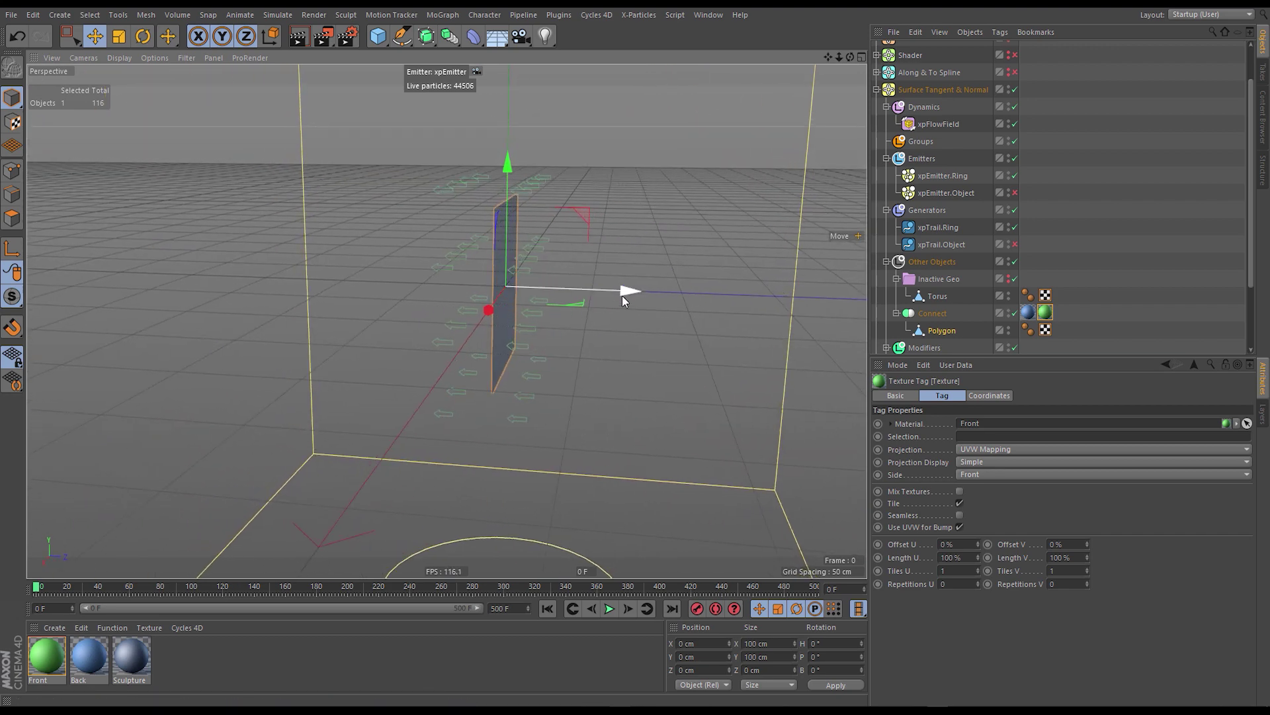
pyautogui.keyDown('alt'); pyautogui.moveTo(329, 266); pyautogui.dragTo(581, 269); pyautogui.keyUp('alt')
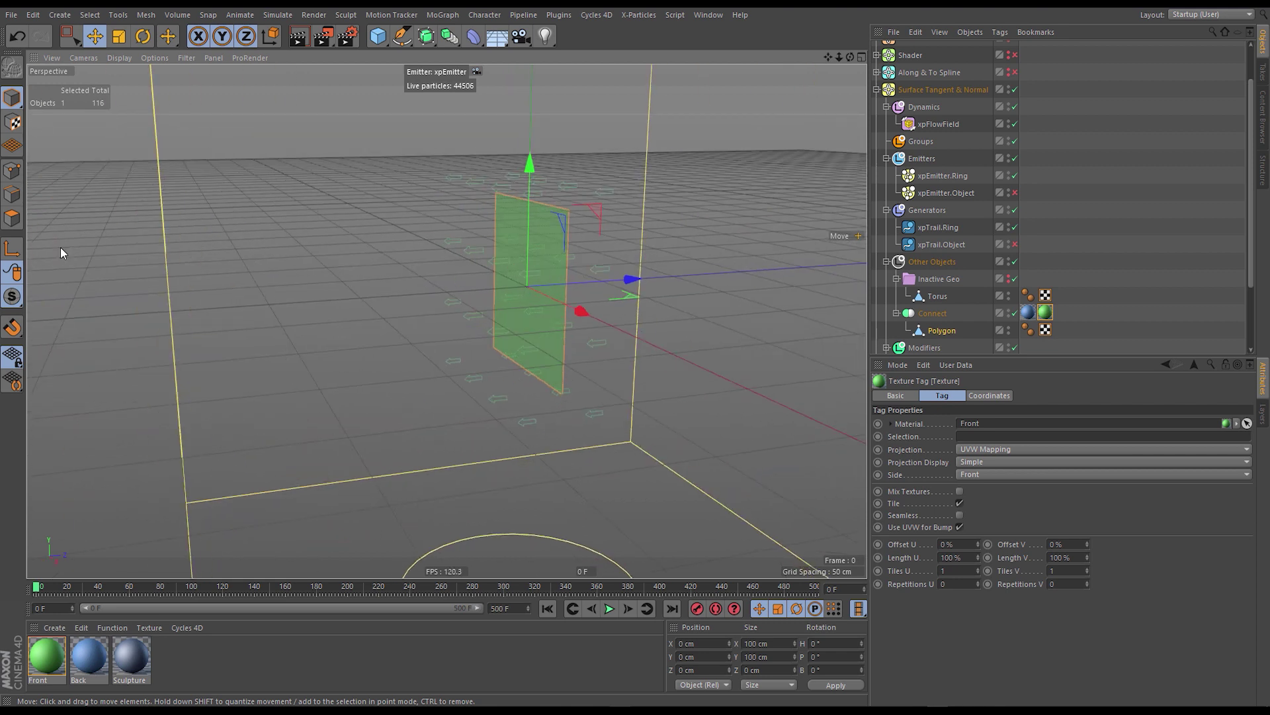
# Display polygon normals on the Polygon in polygon mode, with the Connect object temporarily disabled and enabled again.
pyautogui.click(1014, 314)
pyautogui.keyDown('alt'); pyautogui.moveTo(527, 260); pyautogui.dragTo(515, 283); pyautogui.keyUp('alt')
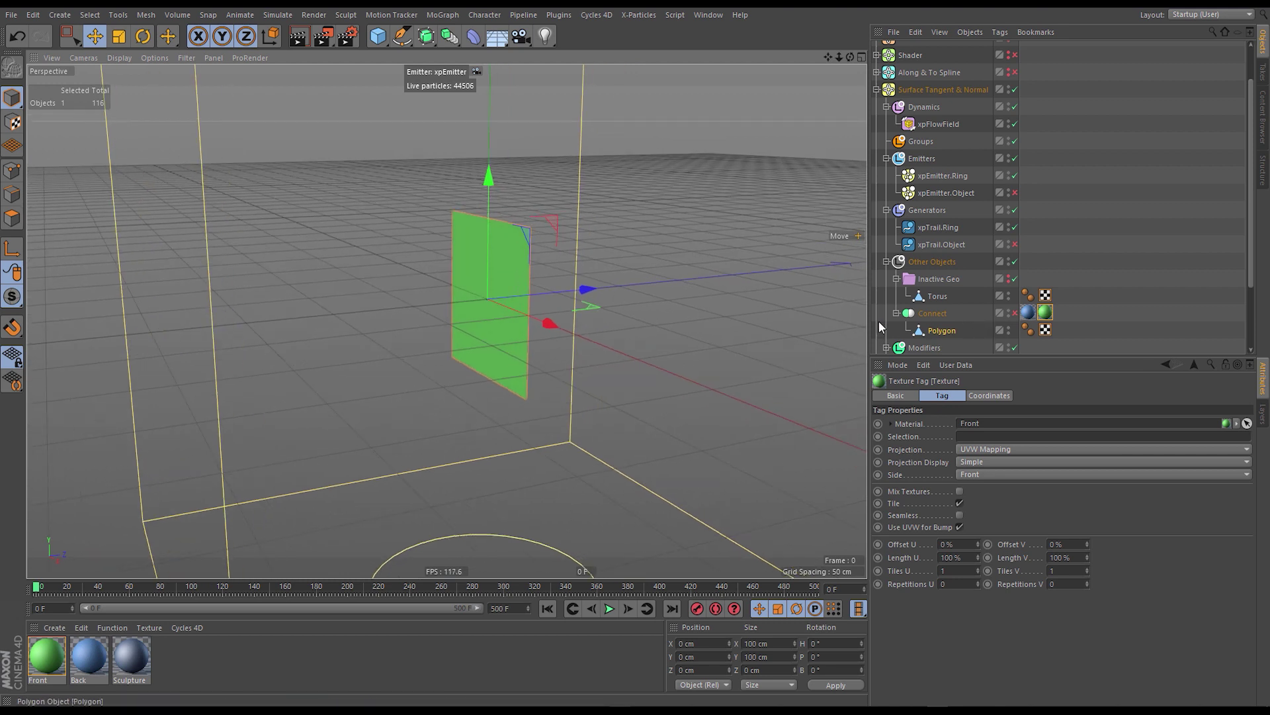
pyautogui.click(12, 218)
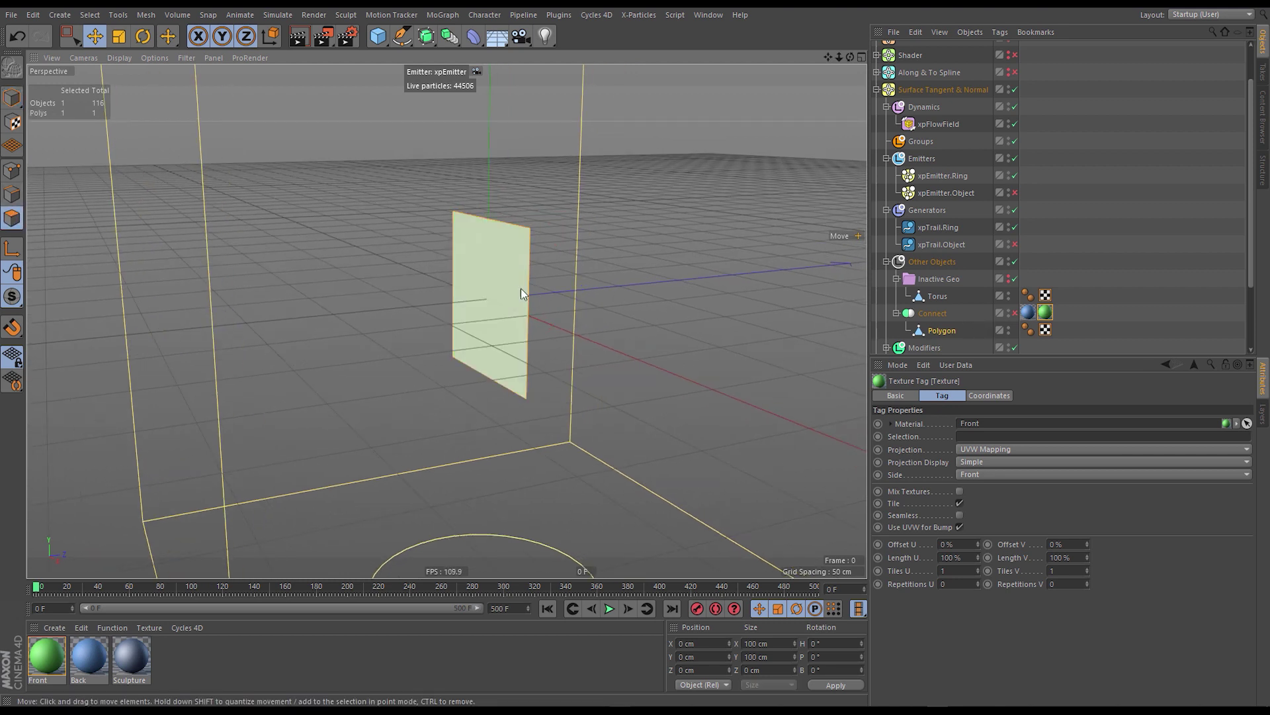
pyautogui.click(158, 58)
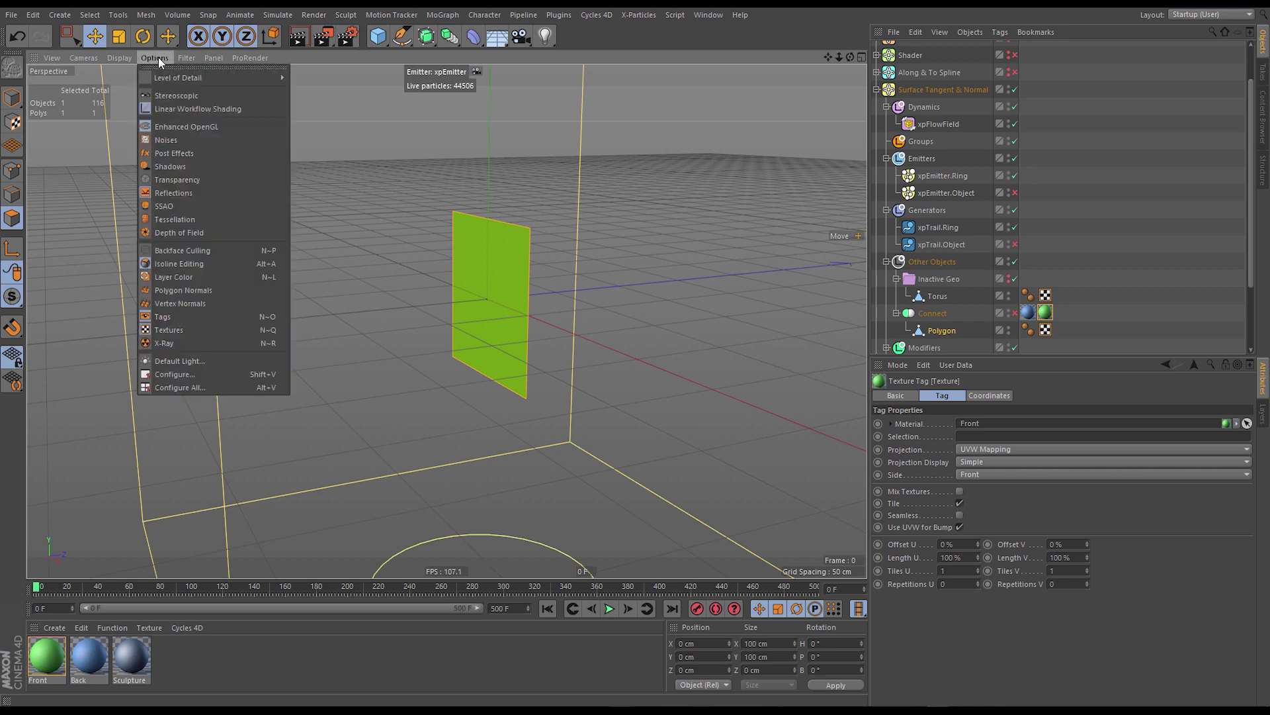
pyautogui.click(200, 289)
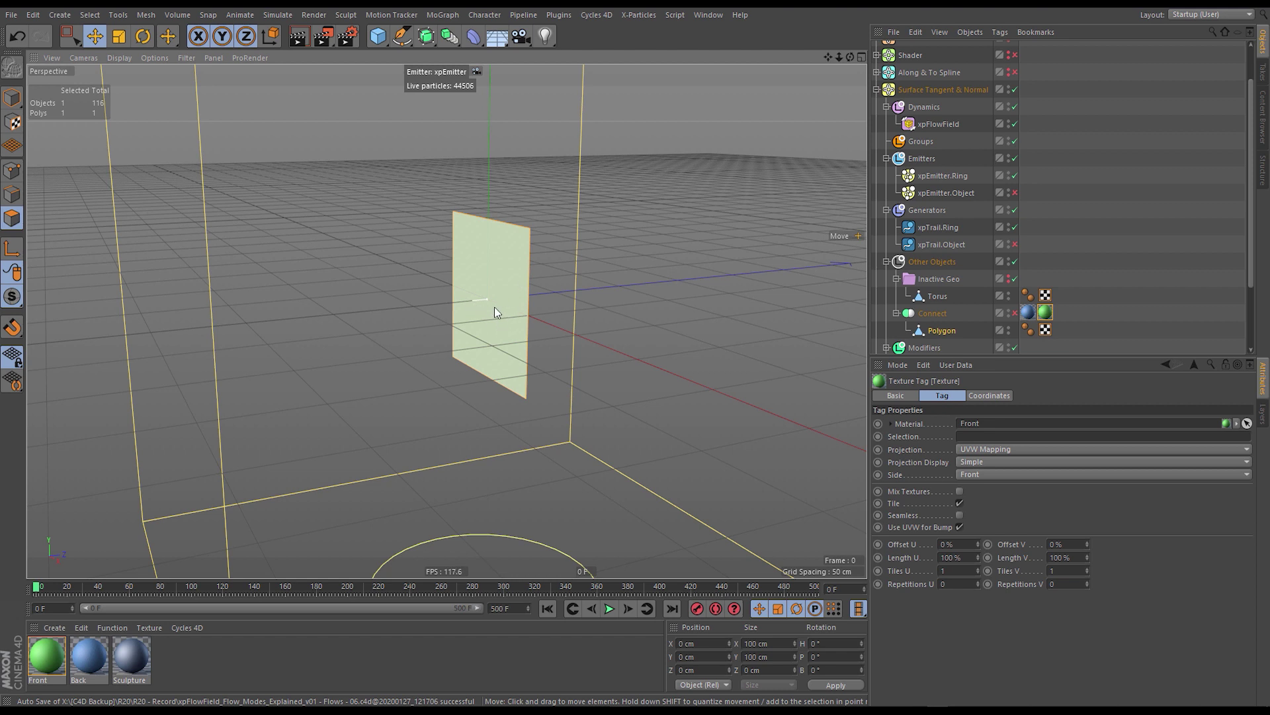
pyautogui.scroll(-3, 495, 301)
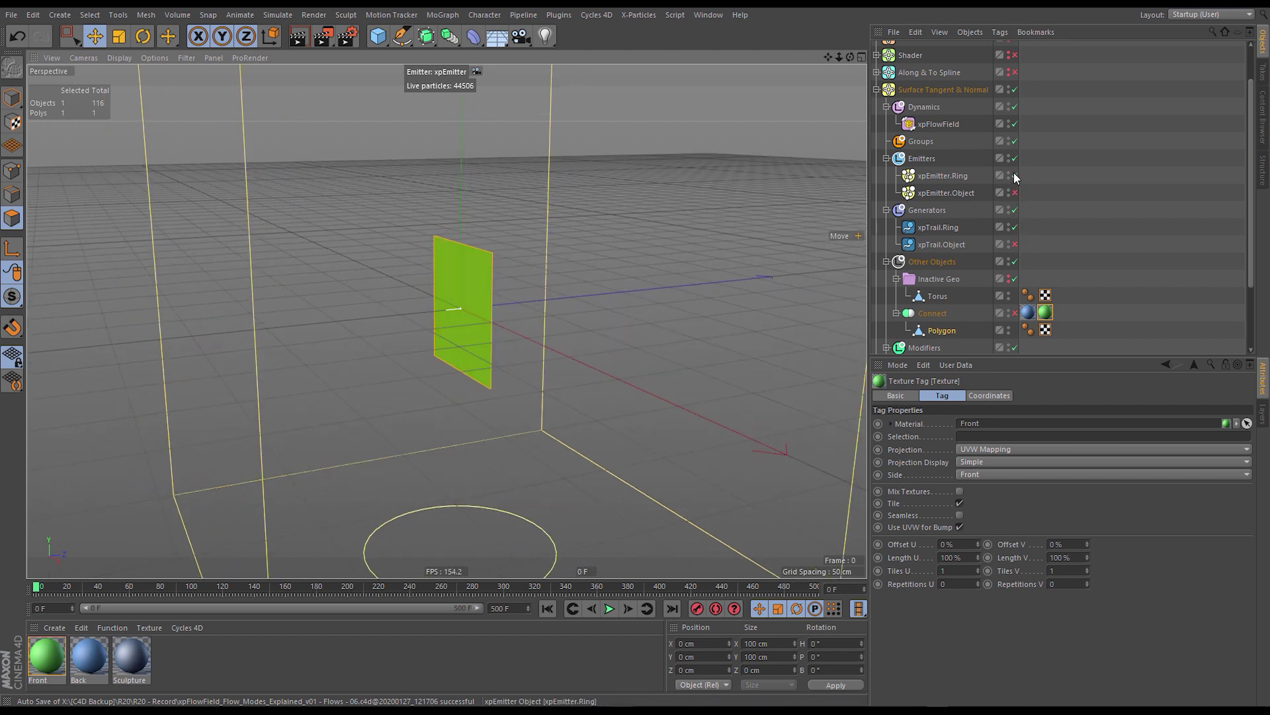
pyautogui.click(1014, 314)
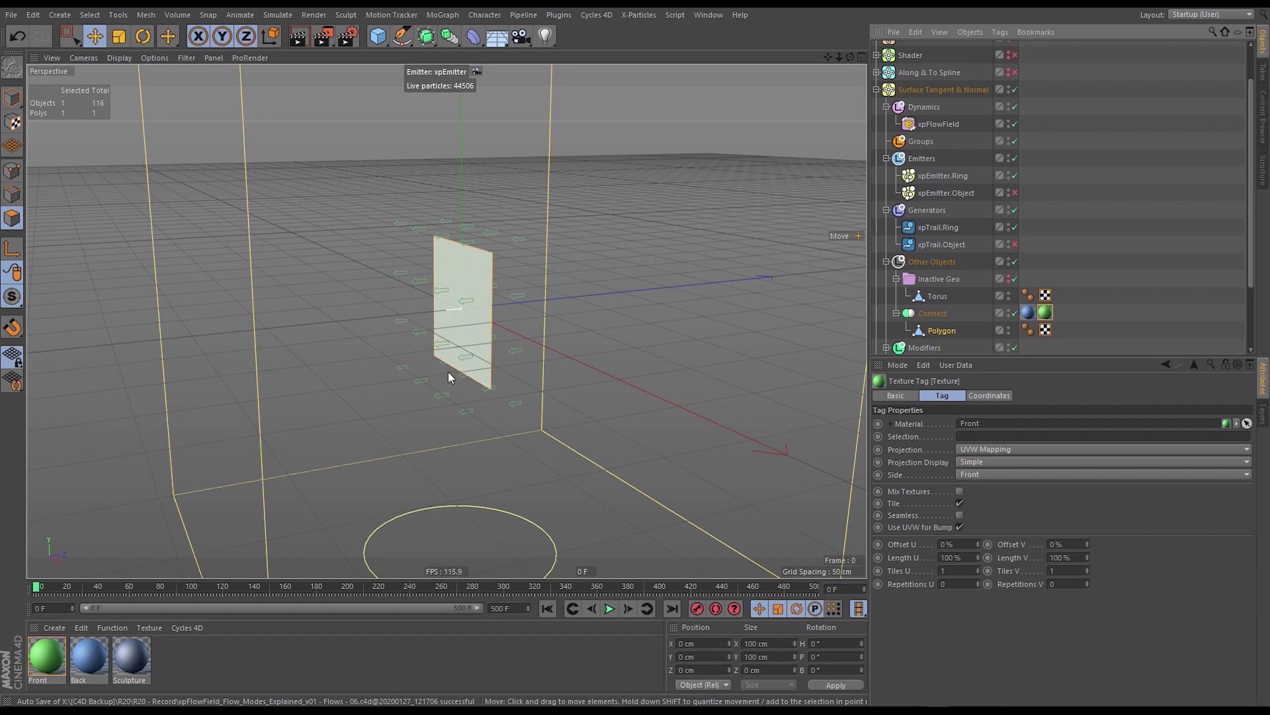
# Try tilting the selected polygon face with the Rotate tool, and undo the rotation.
pyautogui.press('r')
pyautogui.moveTo(464, 307)
pyautogui.keyDown('alt'); pyautogui.mouseDown()
pyautogui.moveTo(373, 311)
pyautogui.moveTo(466, 312)
pyautogui.moveTo(460, 284)
pyautogui.moveTo(415, 252)
pyautogui.moveTo(486, 242)
pyautogui.moveTo(501, 250)
pyautogui.moveTo(507, 297)
pyautogui.moveTo(482, 335)
pyautogui.moveTo(502, 291)
pyautogui.moveTo(478, 253)
pyautogui.moveTo(490, 264)
pyautogui.moveTo(495, 295)
pyautogui.moveTo(487, 264)
pyautogui.moveTo(422, 267)
pyautogui.moveTo(467, 285)
pyautogui.mouseUp(); pyautogui.keyUp('alt')
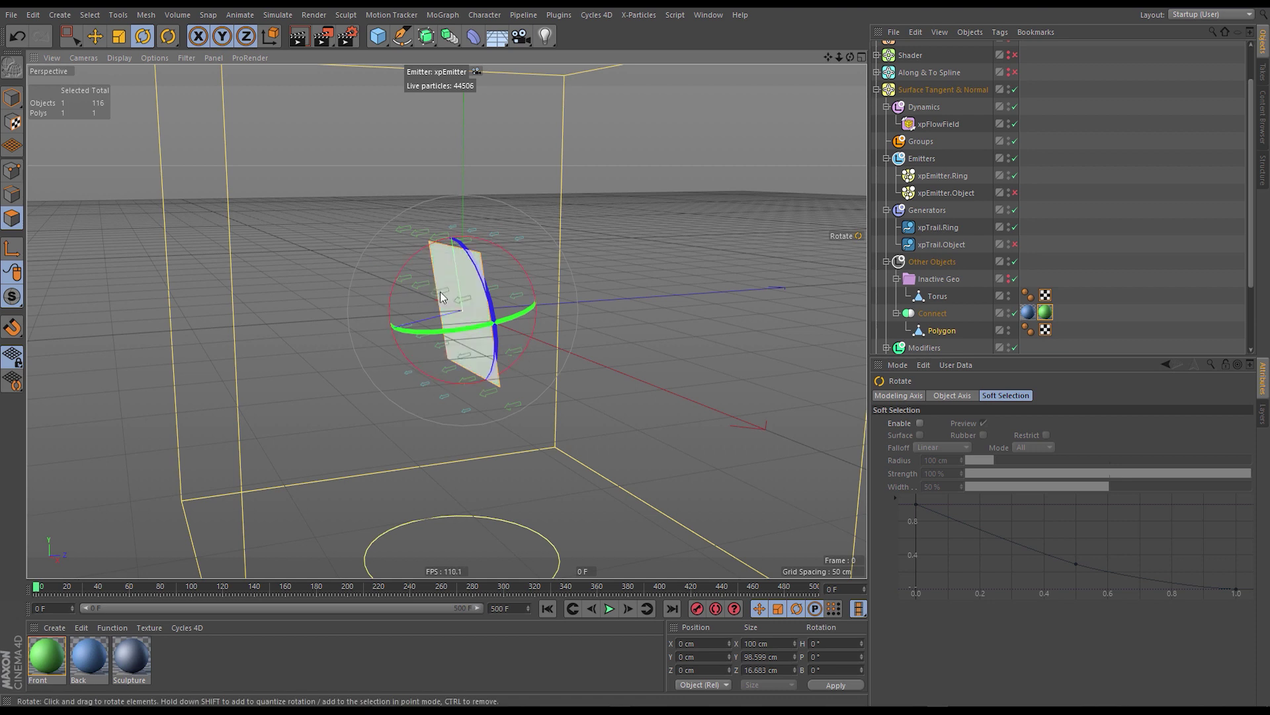
pyautogui.hotkey('ctrl', 'z')
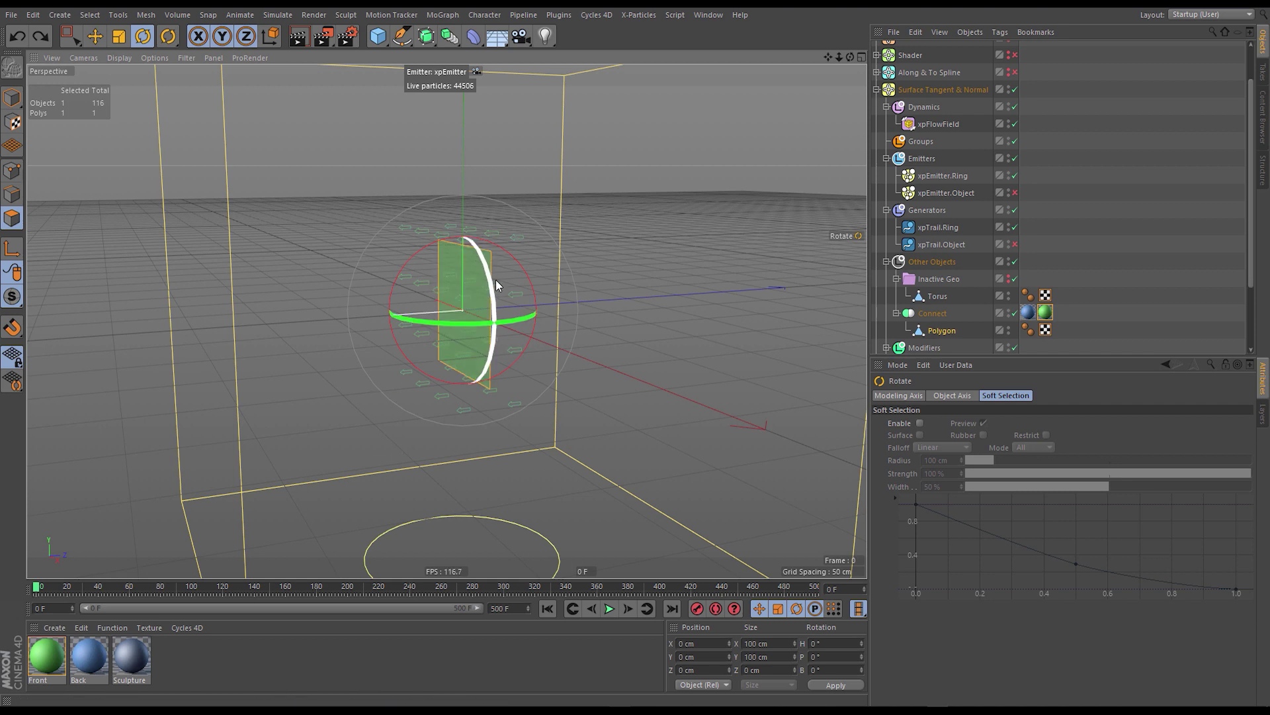
pyautogui.press('u')
pyautogui.press('u')
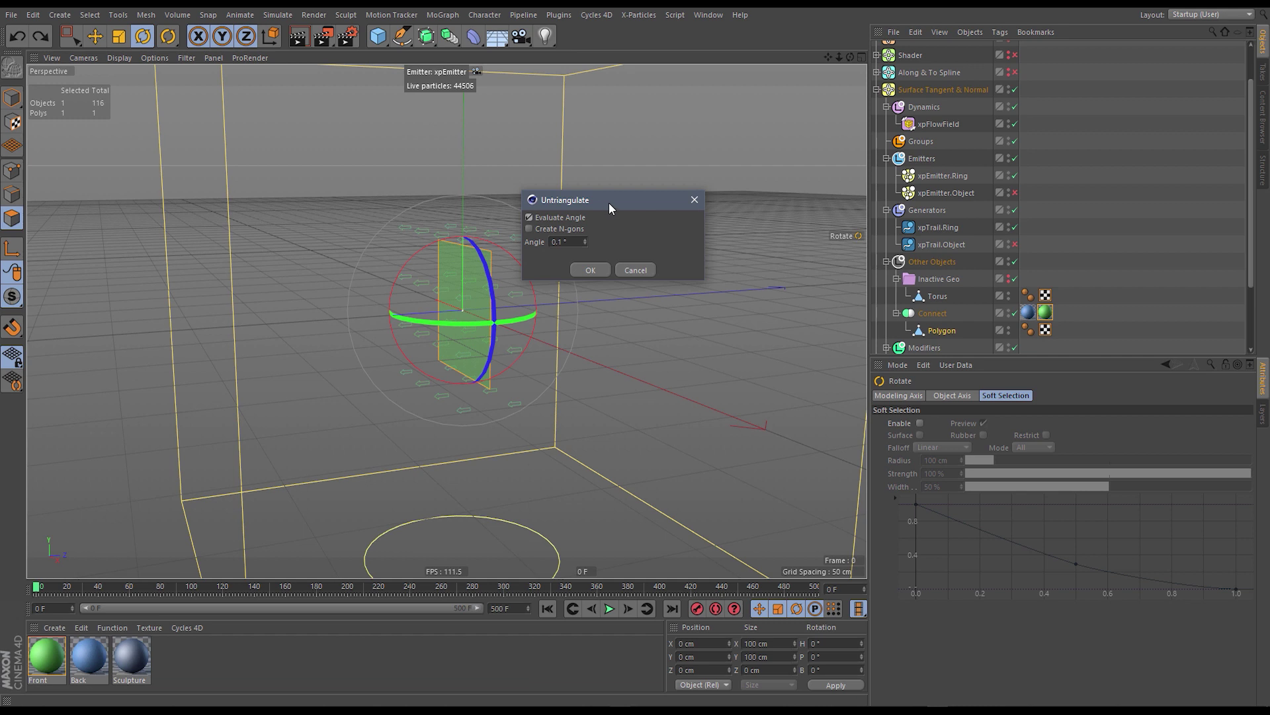
pyautogui.moveTo(609, 203); pyautogui.dragTo(646, 202)
pyautogui.click(670, 268)
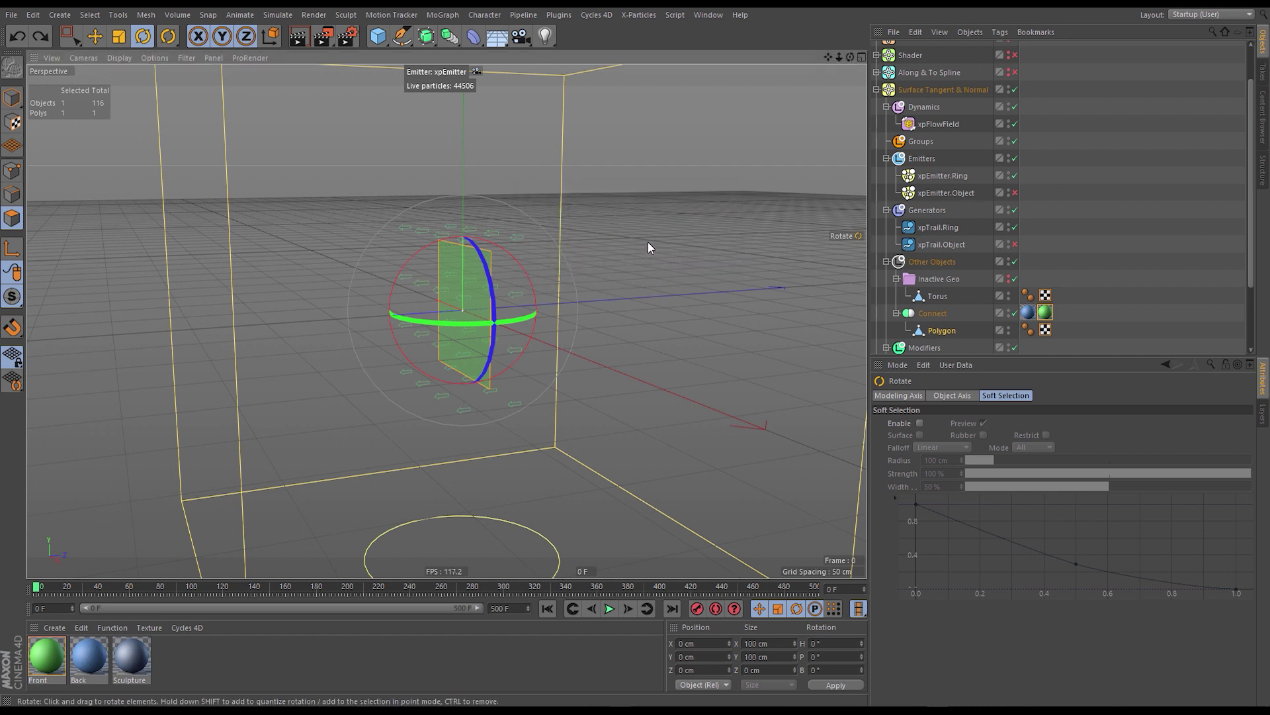
# Subdivide the polygon with one subdivision level and switch to edge mode.
pyautogui.press('u')
pyautogui.press('s')
pyautogui.click(588, 241)
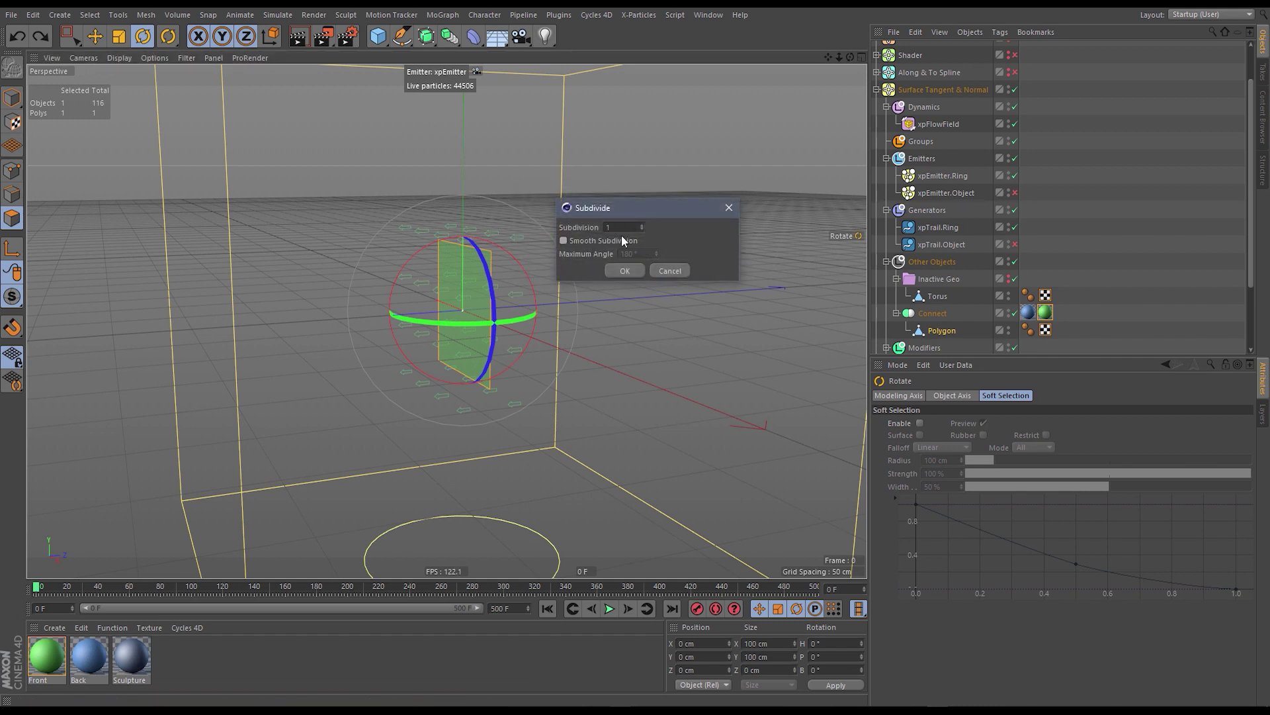
pyautogui.click(642, 225)
pyautogui.click(625, 271)
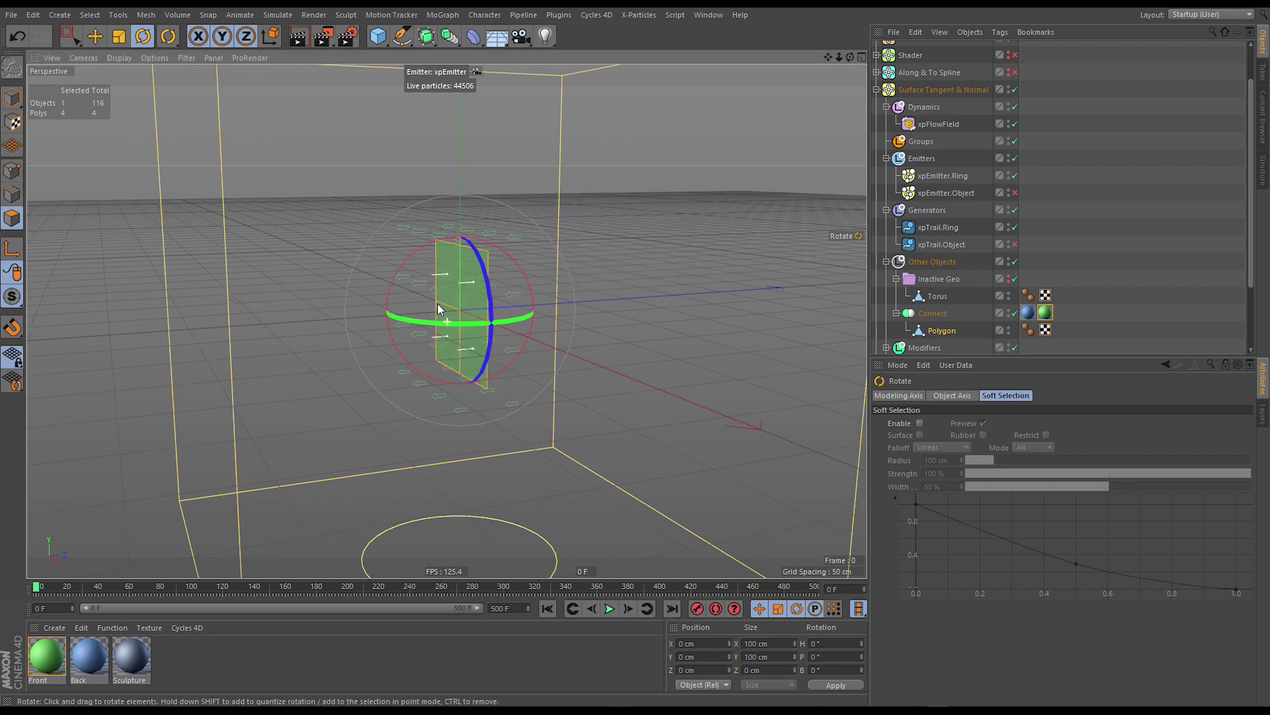
pyautogui.click(11, 194)
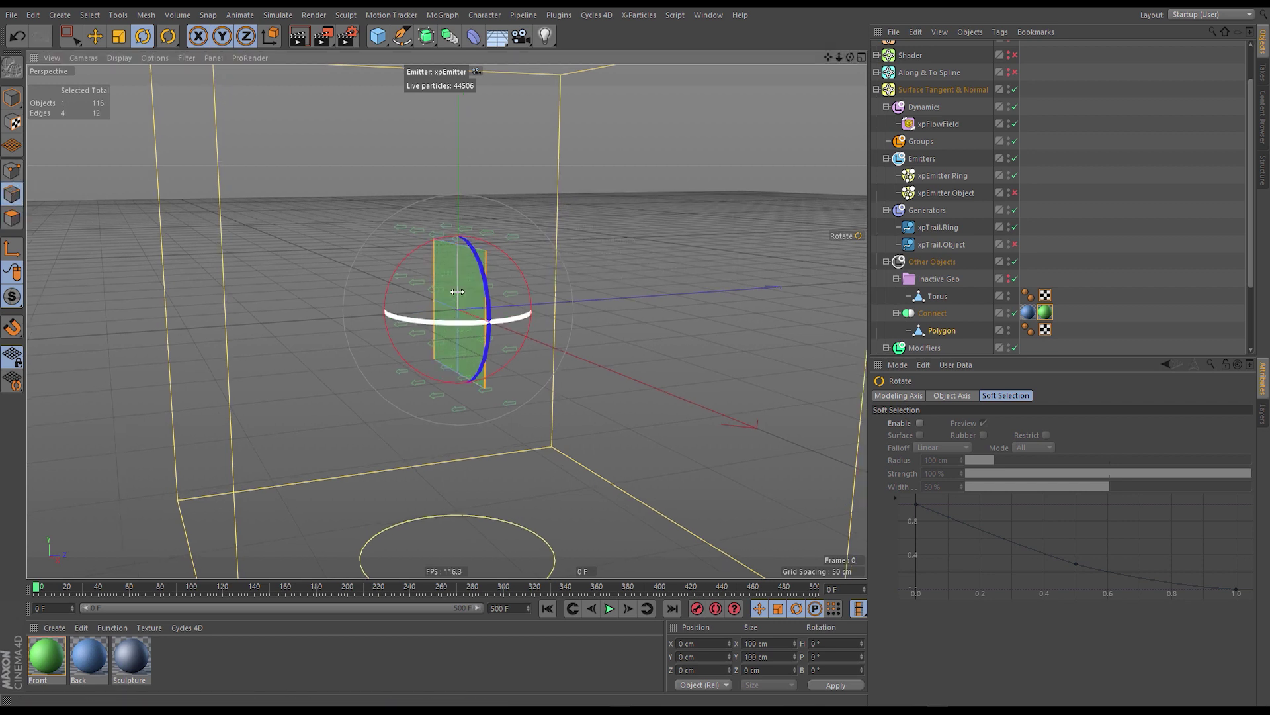
# Fill-select one vertical half of the subdivided polygon and rotate those faces to bend the plane along its middle edge.
pyautogui.press('u')
pyautogui.press('f')
pyautogui.click(482, 308)
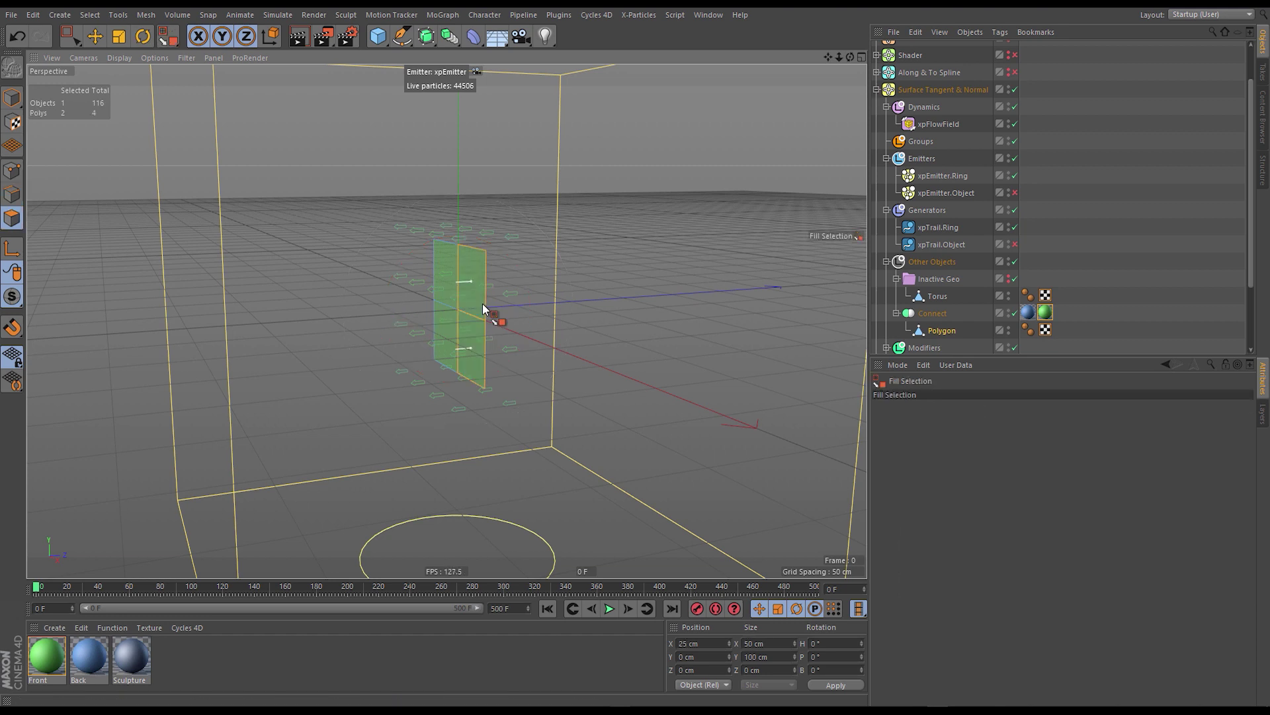
pyautogui.press('r')
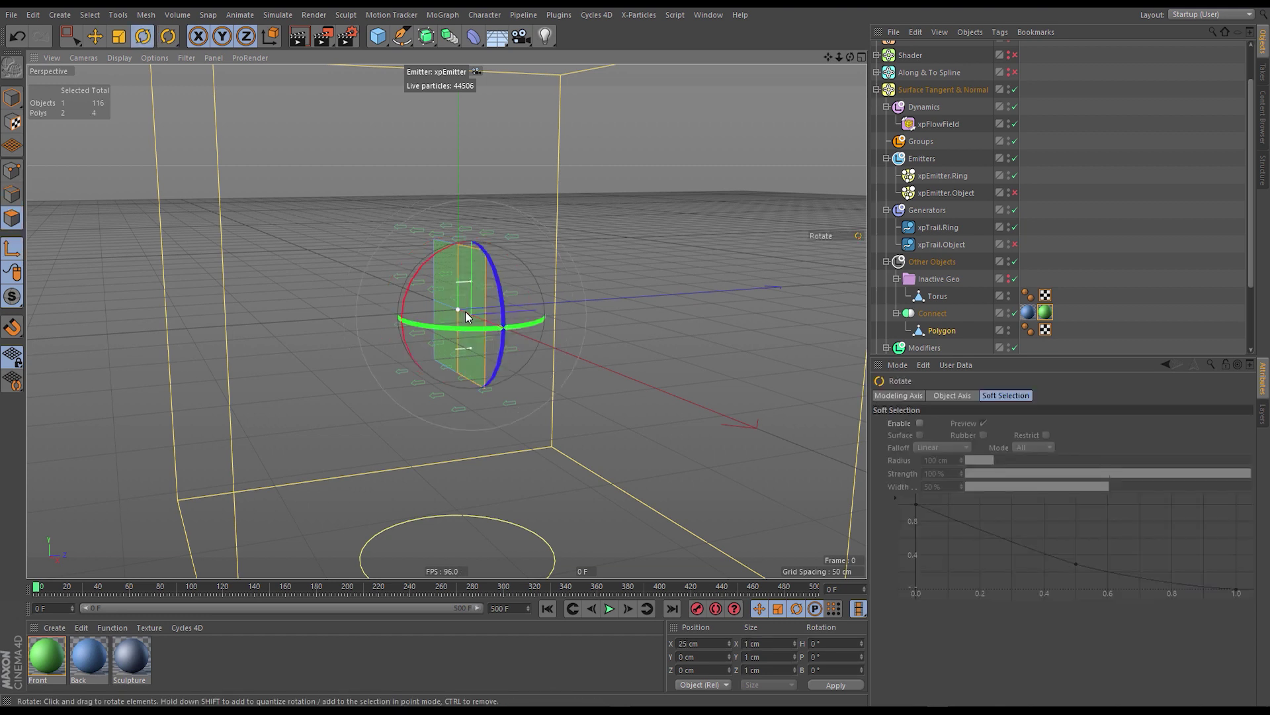
pyautogui.moveTo(497, 326); pyautogui.dragTo(503, 457)
pyautogui.moveTo(490, 338); pyautogui.dragTo(483, 283)
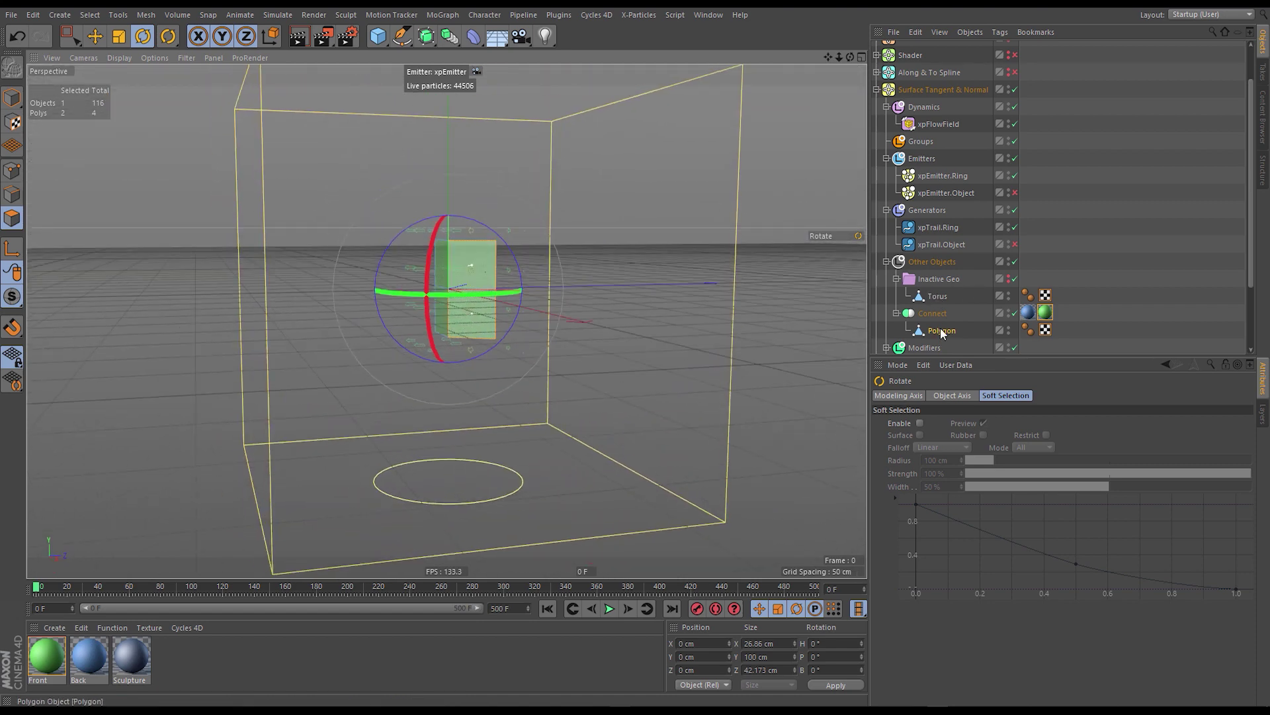
# Swap the Polygon under the Connect object for the Torus, examine the normals of all its faces, and deselect it.
pyautogui.moveTo(941, 331)
pyautogui.mouseDown()
pyautogui.moveTo(951, 296)
pyautogui.moveTo(935, 331)
pyautogui.mouseUp()
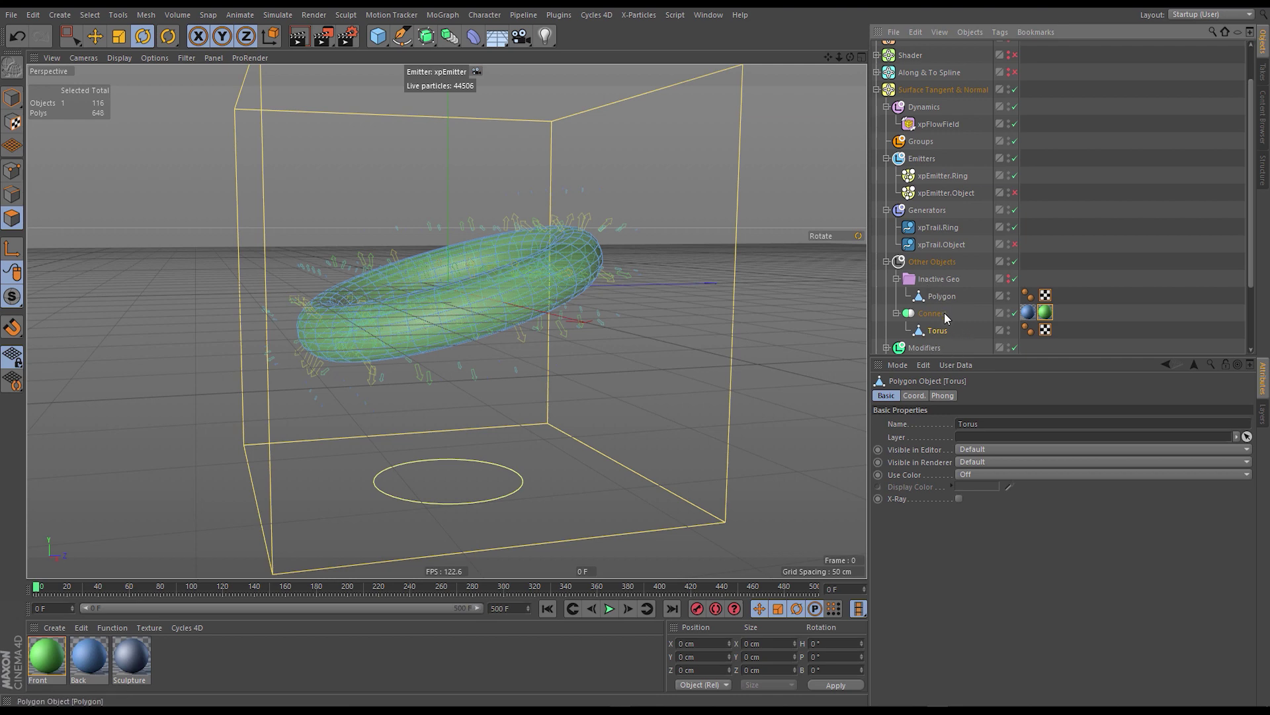
pyautogui.keyDown('alt'); pyautogui.moveTo(463, 296); pyautogui.dragTo(592, 239); pyautogui.keyUp('alt')
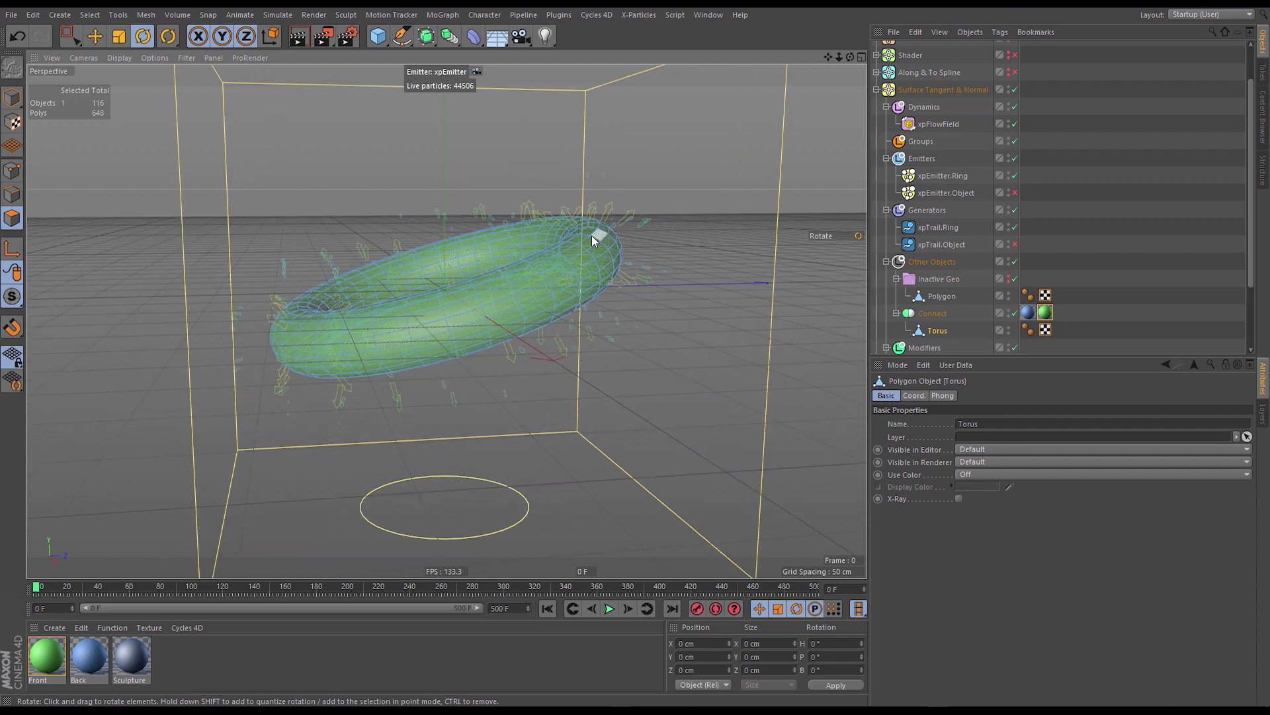
pyautogui.hotkey('ctrl', 'a')
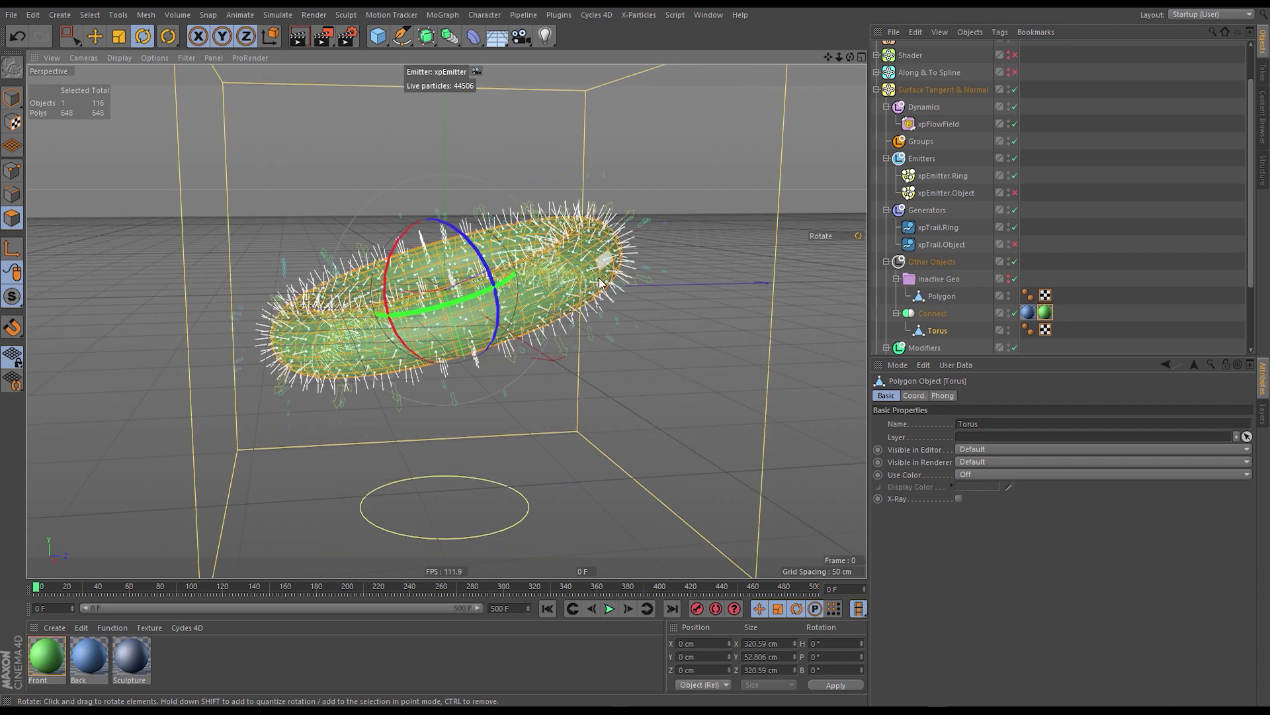
pyautogui.moveTo(589, 243)
pyautogui.keyDown('alt'); pyautogui.mouseDown()
pyautogui.moveTo(642, 226)
pyautogui.moveTo(585, 221)
pyautogui.mouseUp(); pyautogui.keyUp('alt')
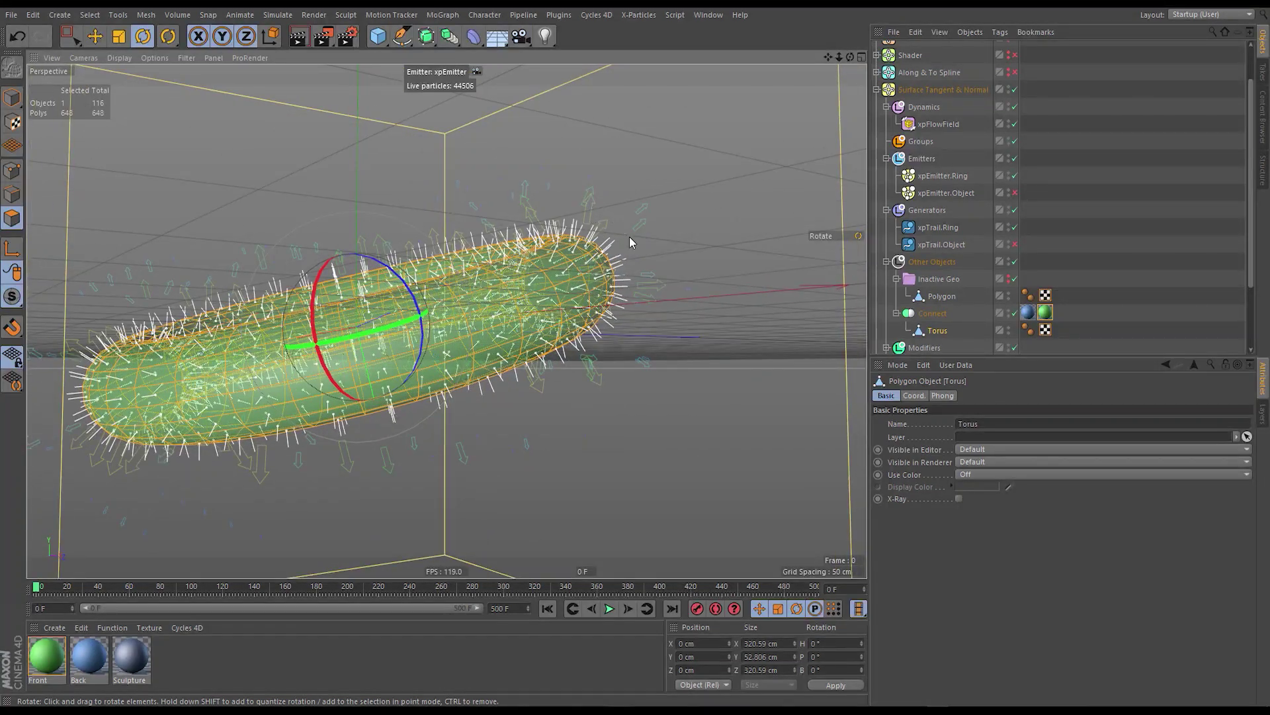
pyautogui.keyDown('alt'); pyautogui.moveTo(604, 281); pyautogui.dragTo(519, 256); pyautogui.keyUp('alt')
pyautogui.scroll(3, 519, 258)
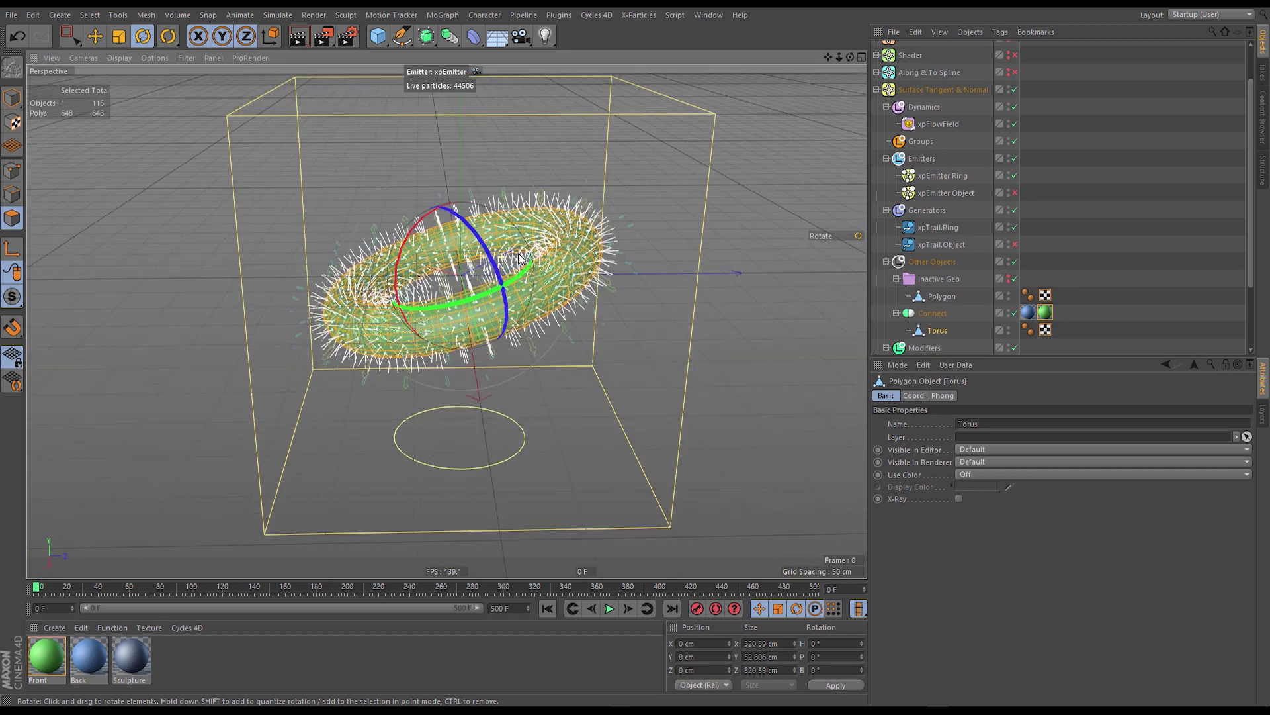
pyautogui.click(1101, 228)
pyautogui.keyDown('alt'); pyautogui.moveTo(411, 349); pyautogui.dragTo(620, 277); pyautogui.keyUp('alt')
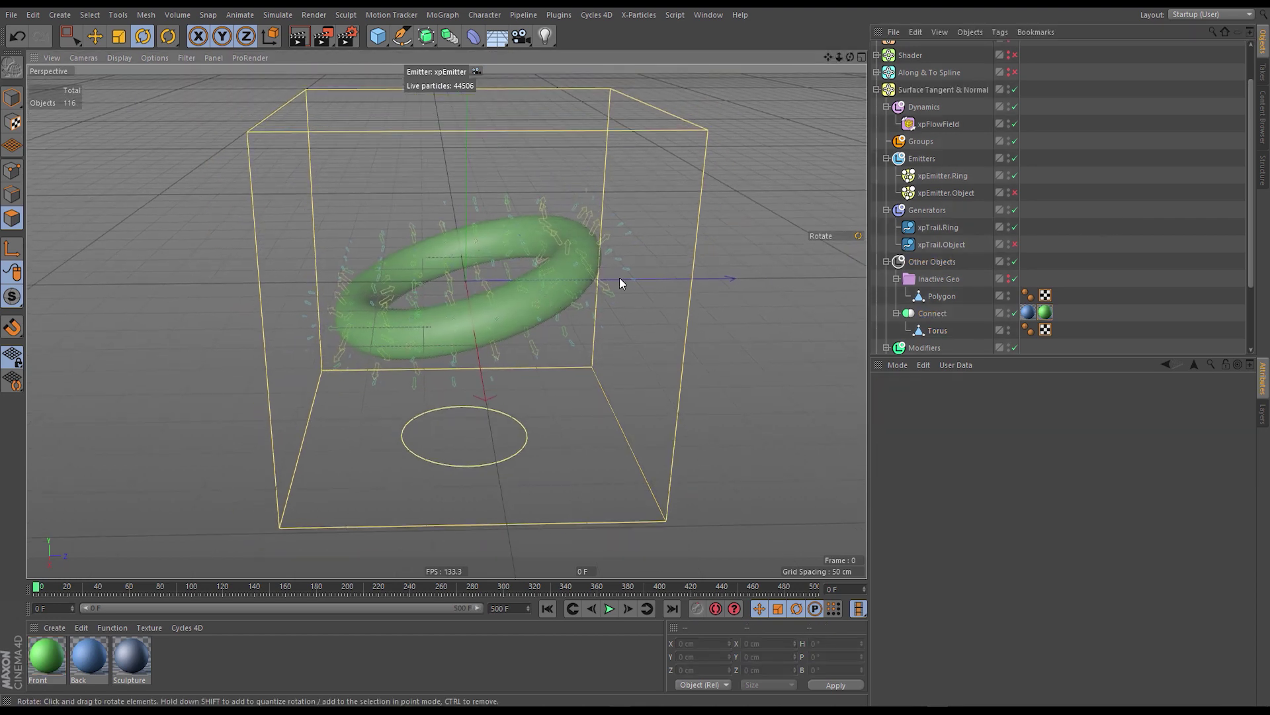
# Set the xpFlowField strength to 100% and play the simulation with the xpEmitter.Ring selected.
pyautogui.click(941, 123)
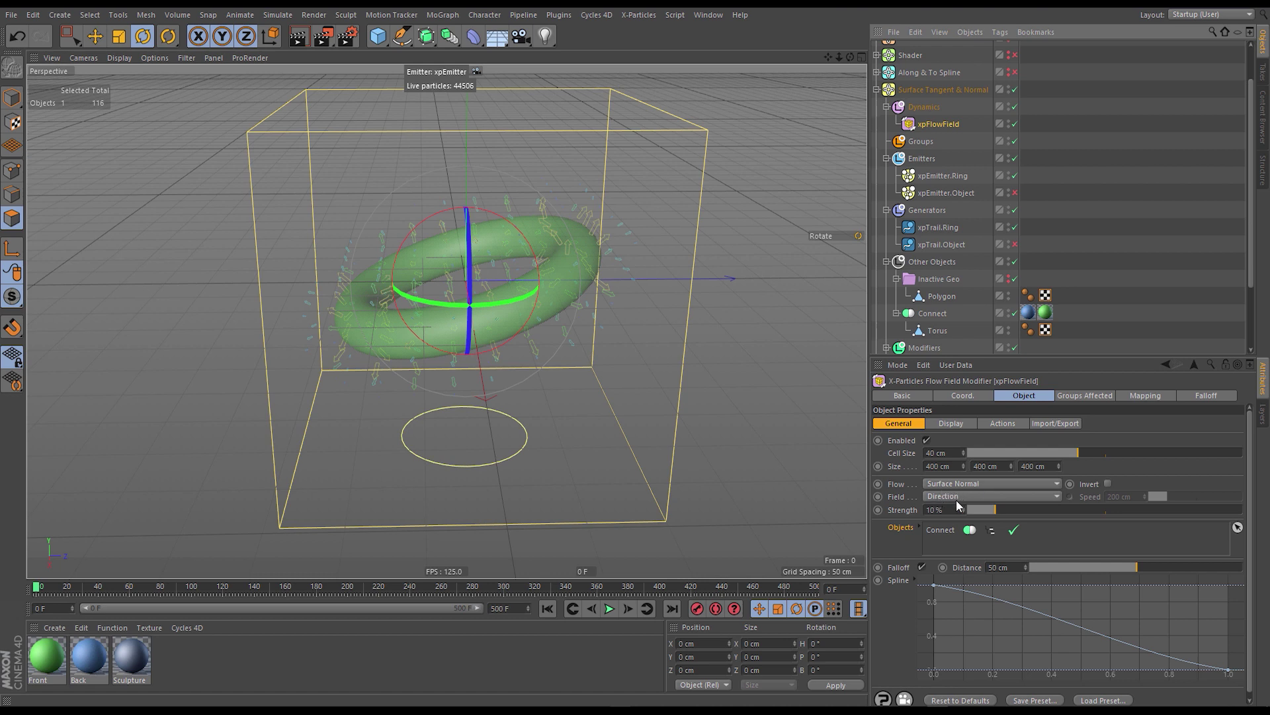
pyautogui.click(1007, 509)
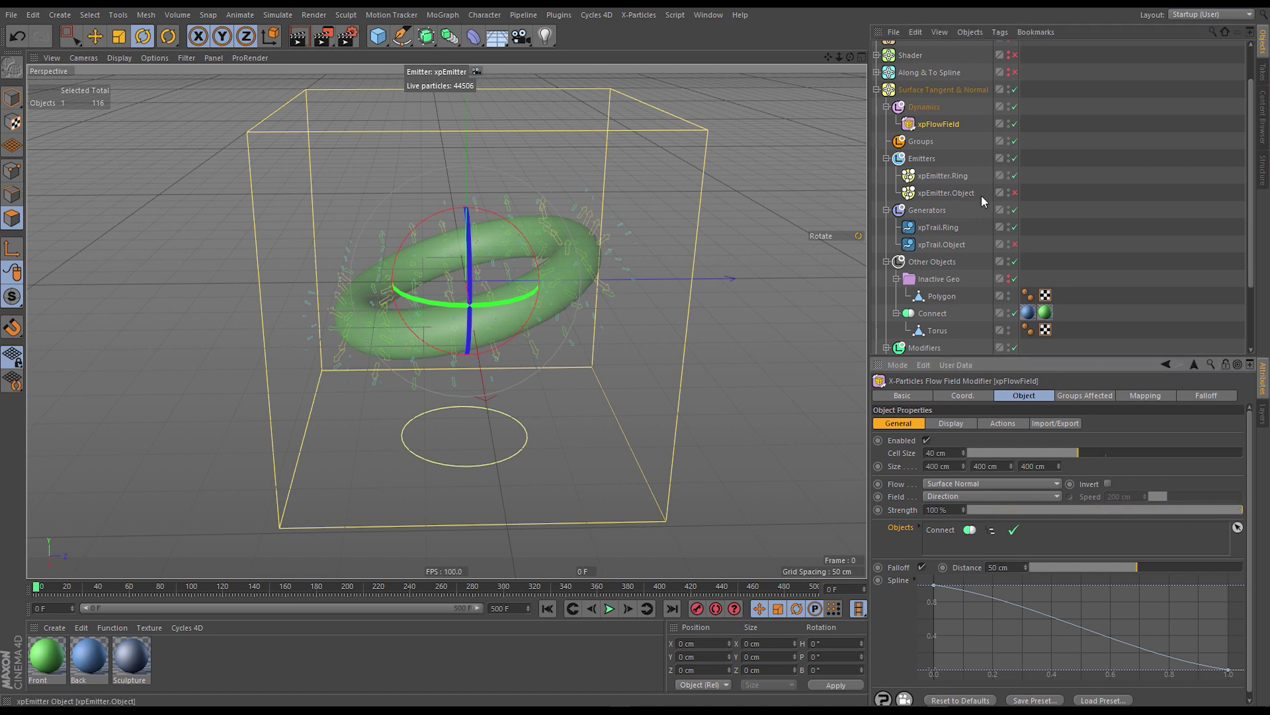
pyautogui.click(948, 176)
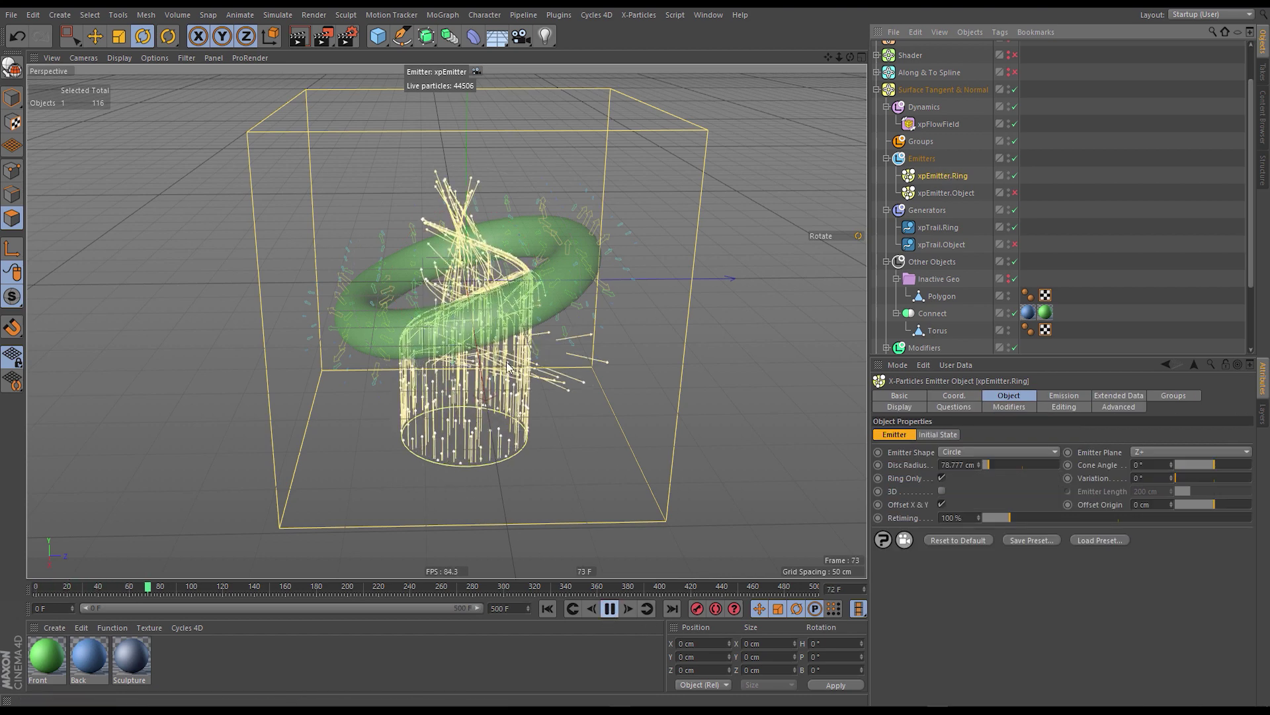
pyautogui.keyDown('alt'); pyautogui.moveTo(635, 284); pyautogui.dragTo(430, 268); pyautogui.keyUp('alt')
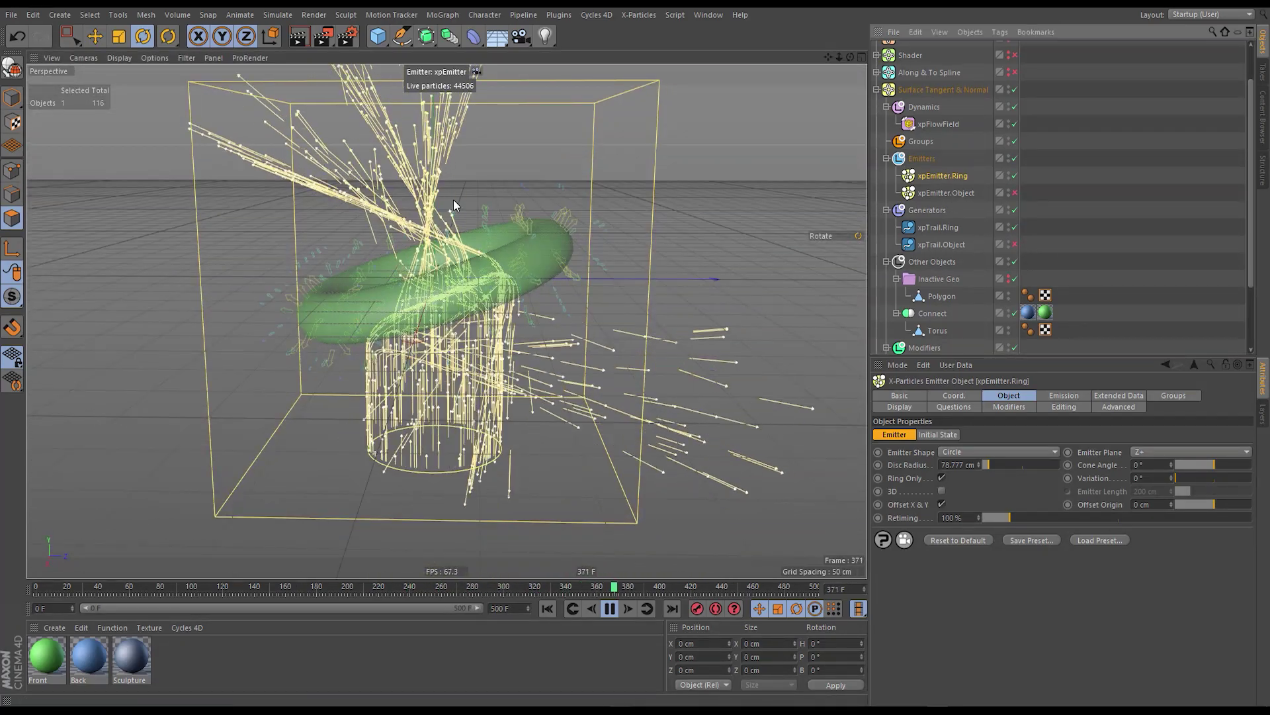
# Try moving the ring emitter sideways to about 134 cm in Z, and undo the move.
pyautogui.press('e')
pyautogui.moveTo(382, 441); pyautogui.dragTo(461, 463)
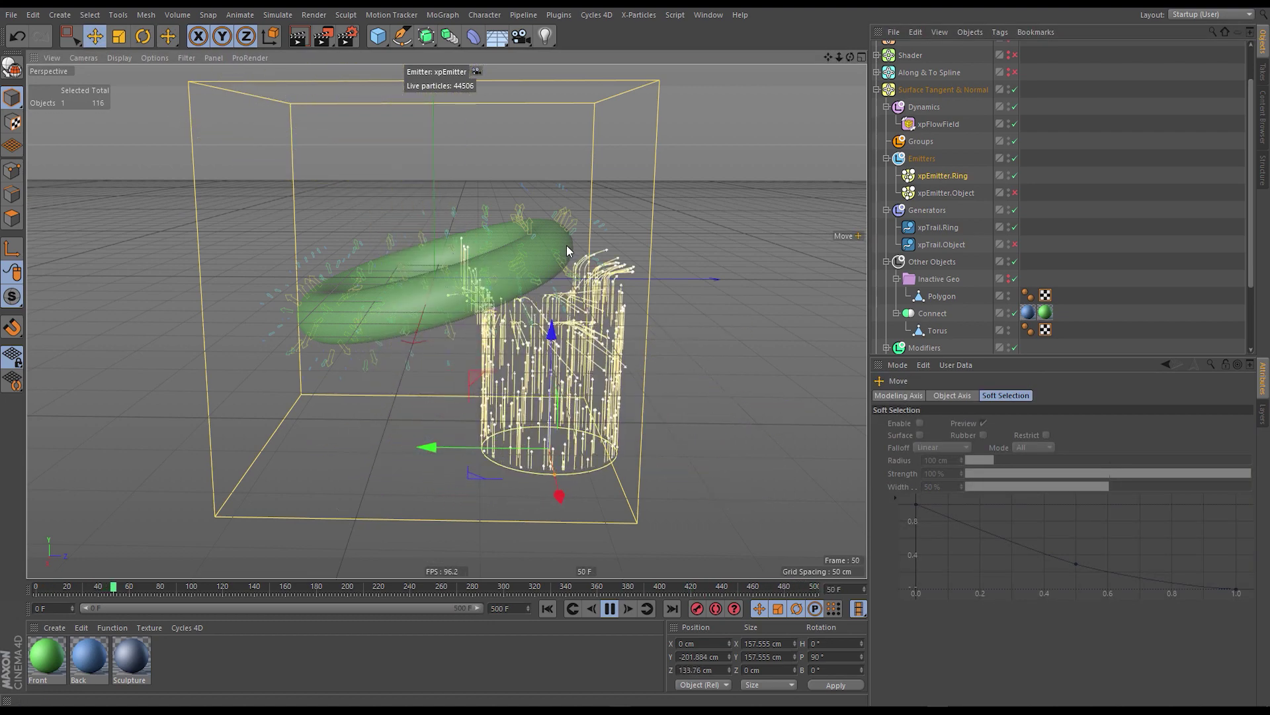
pyautogui.hotkey('ctrl', 'z')
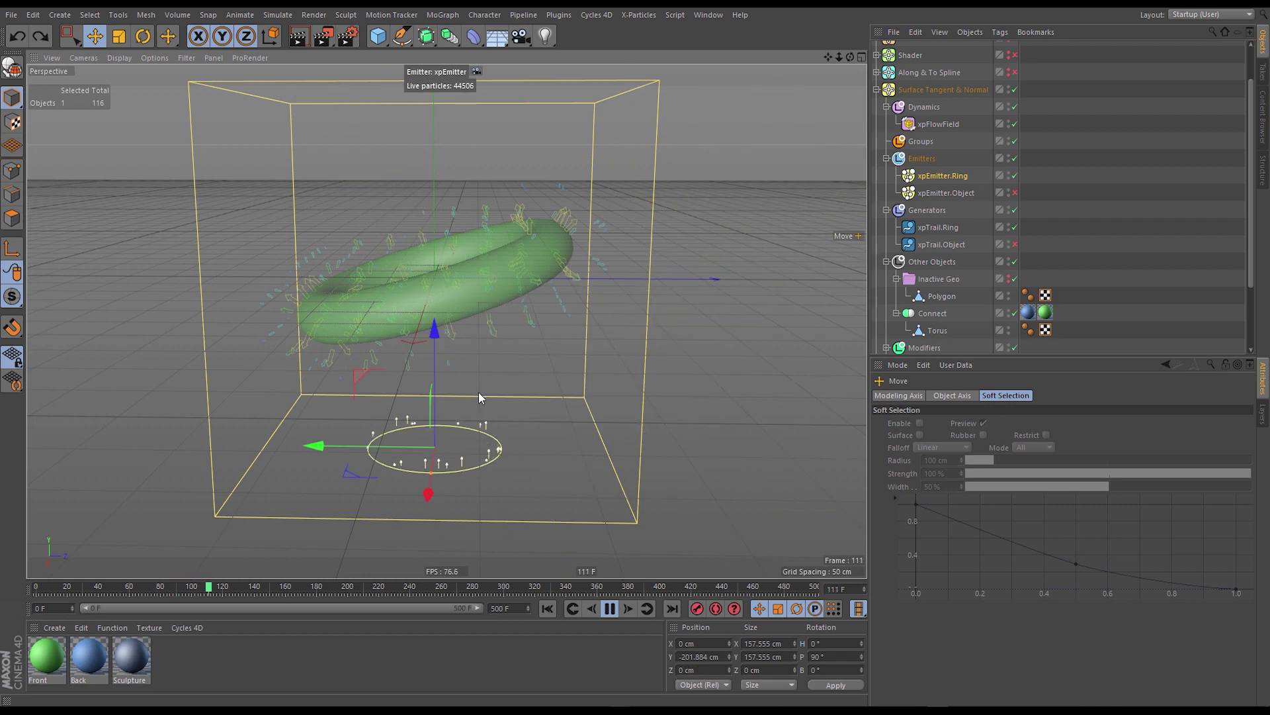
# Invert the Surface Normal flow of the xpFlowField and view how the particles meet the torus.
pyautogui.click(945, 176)
pyautogui.click(948, 123)
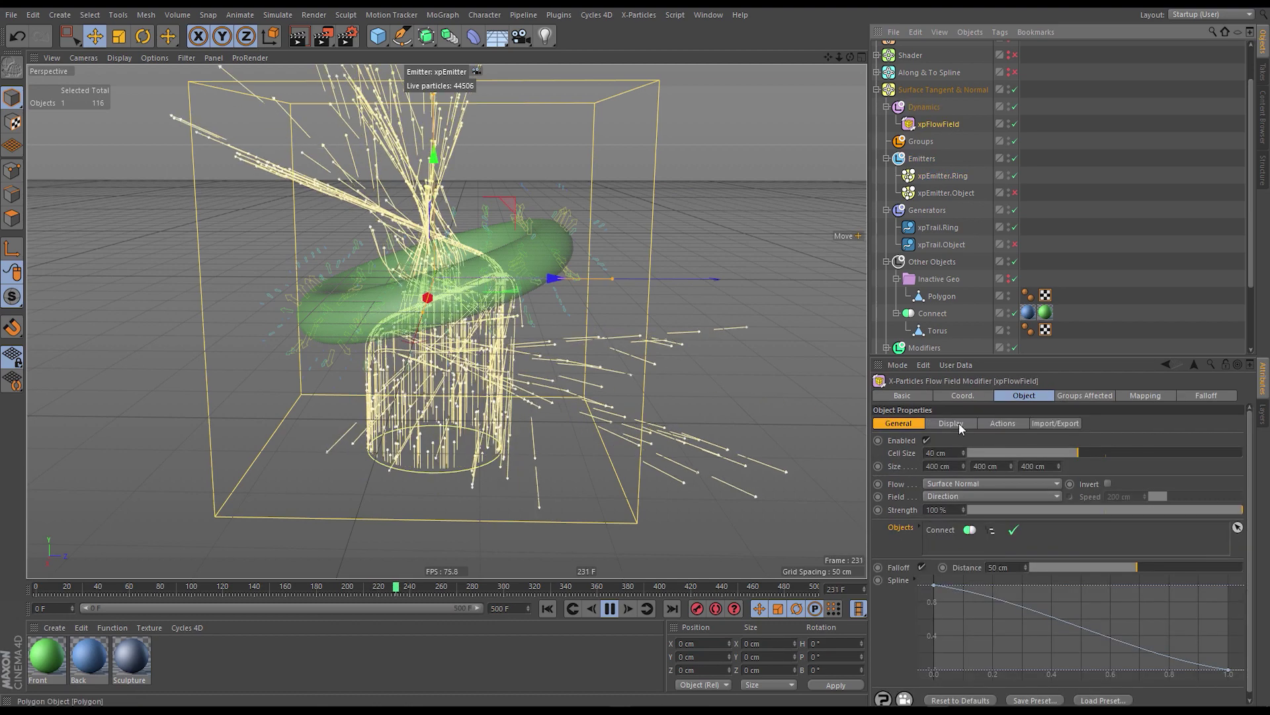
pyautogui.click(1108, 484)
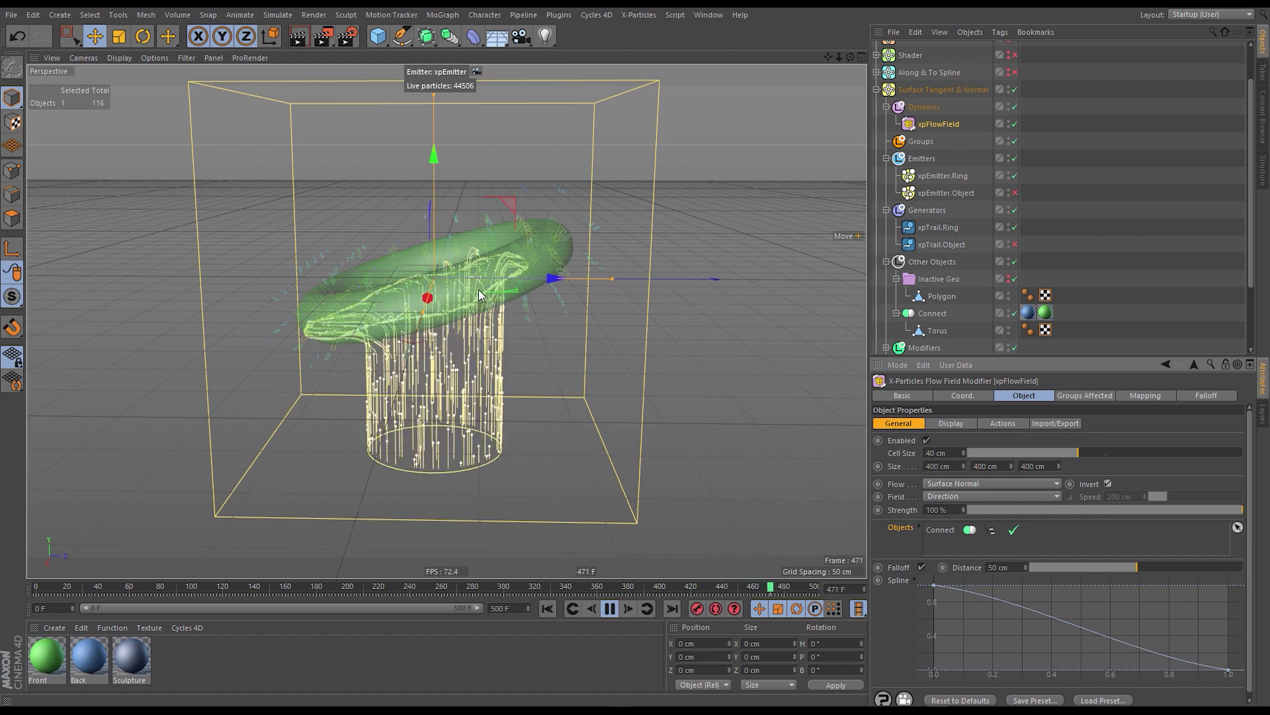
pyautogui.keyDown('alt'); pyautogui.moveTo(478, 288); pyautogui.dragTo(493, 330); pyautogui.keyUp('alt')
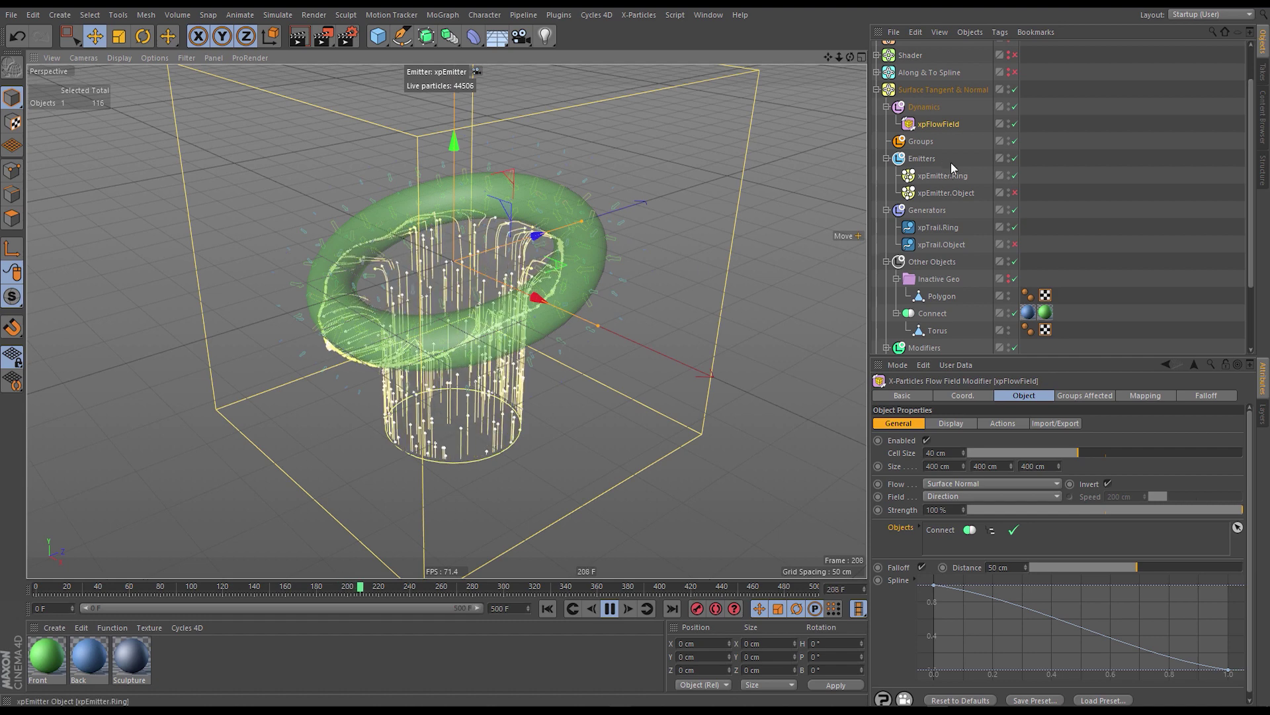
# Rotate the torus upright and back to nearly horizontal, at a pitch of about 174°, during playback, and stop the simulation.
pyautogui.click(936, 330)
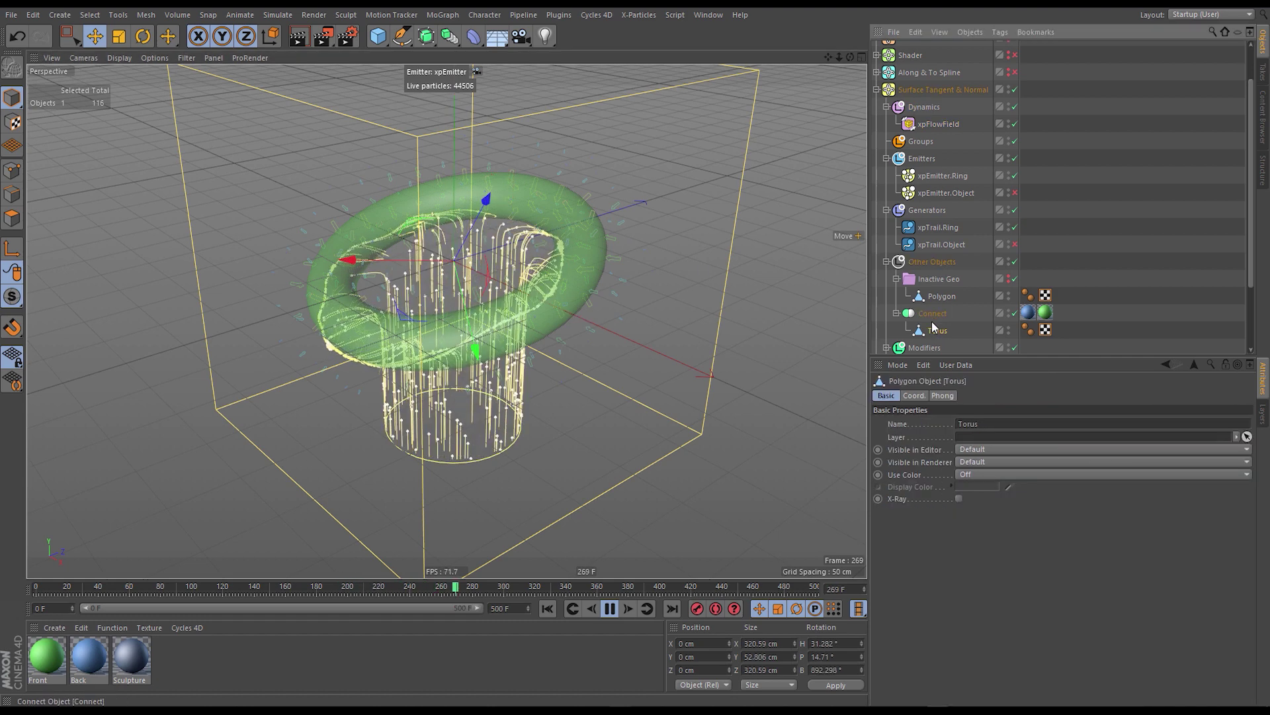
pyautogui.press('r')
pyautogui.moveTo(360, 253); pyautogui.dragTo(348, 392)
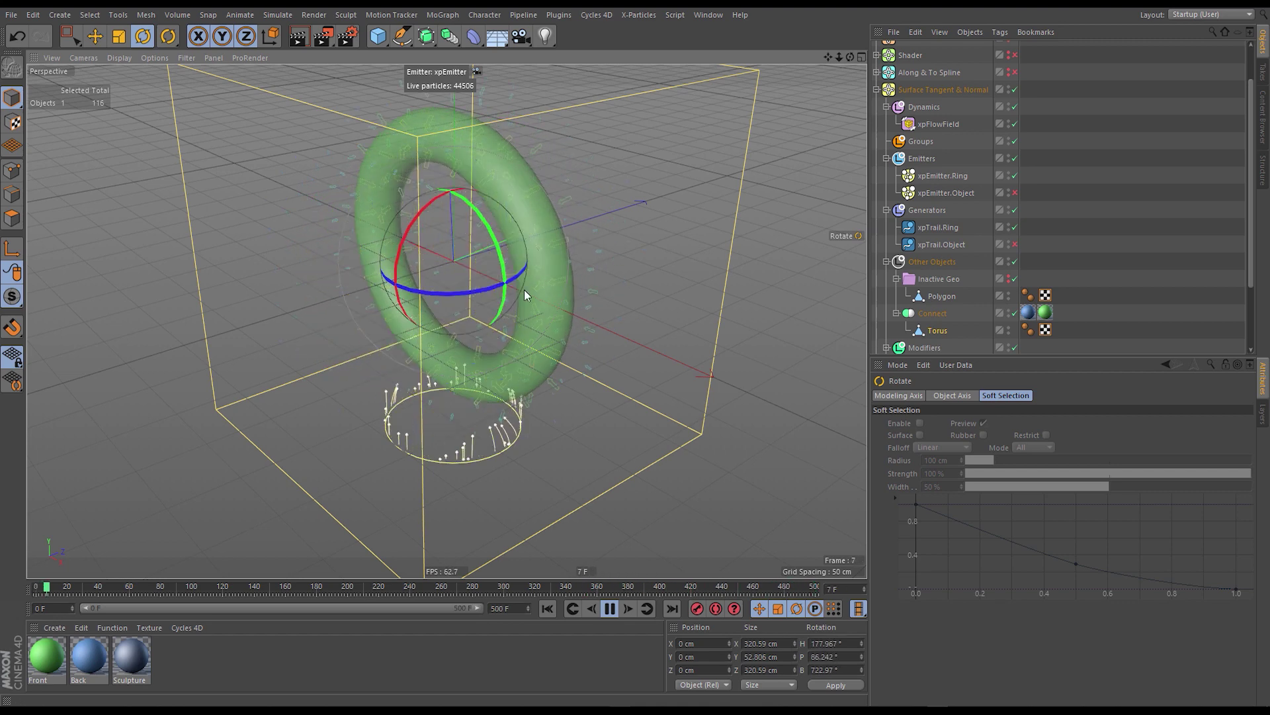
pyautogui.keyDown('alt'); pyautogui.moveTo(530, 292); pyautogui.dragTo(448, 273); pyautogui.keyUp('alt')
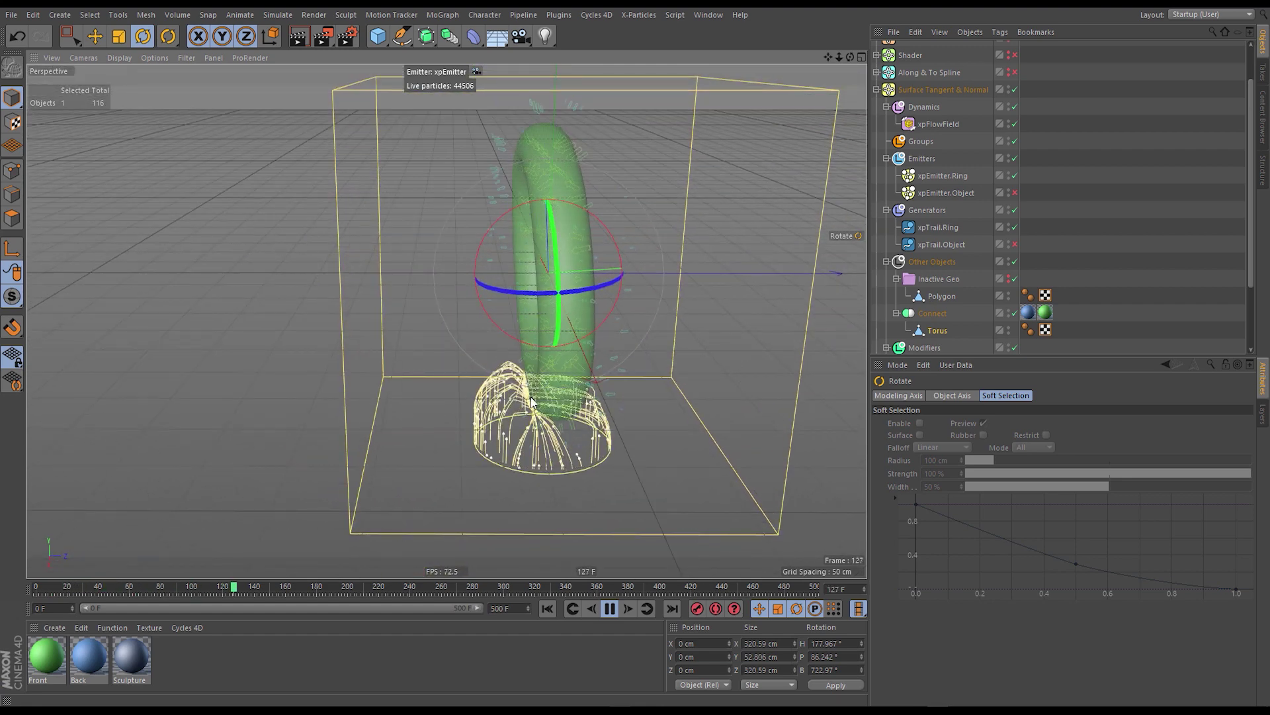
pyautogui.keyDown('alt'); pyautogui.moveTo(530, 396); pyautogui.dragTo(523, 345); pyautogui.keyUp('alt')
pyautogui.moveTo(491, 223); pyautogui.dragTo(581, 251)
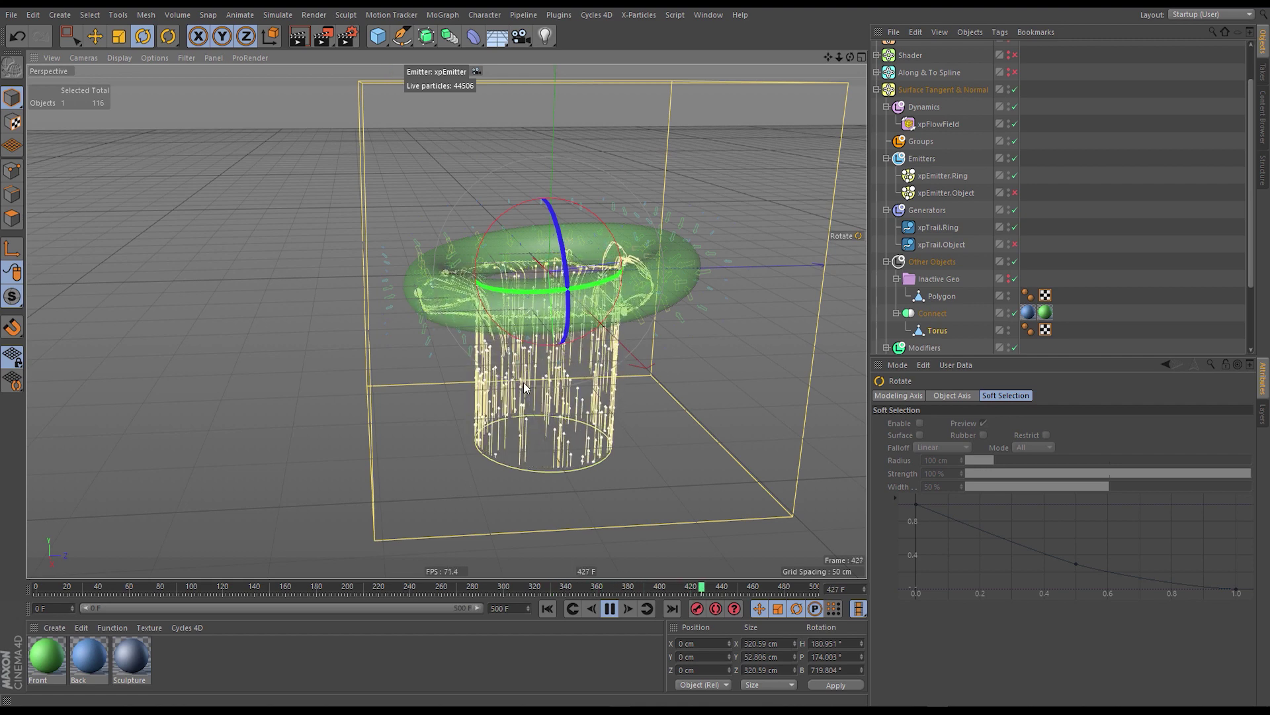
pyautogui.press('F8')
pyautogui.keyDown('alt'); pyautogui.moveTo(595, 278); pyautogui.dragTo(503, 280, button='middle'); pyautogui.keyUp('alt')
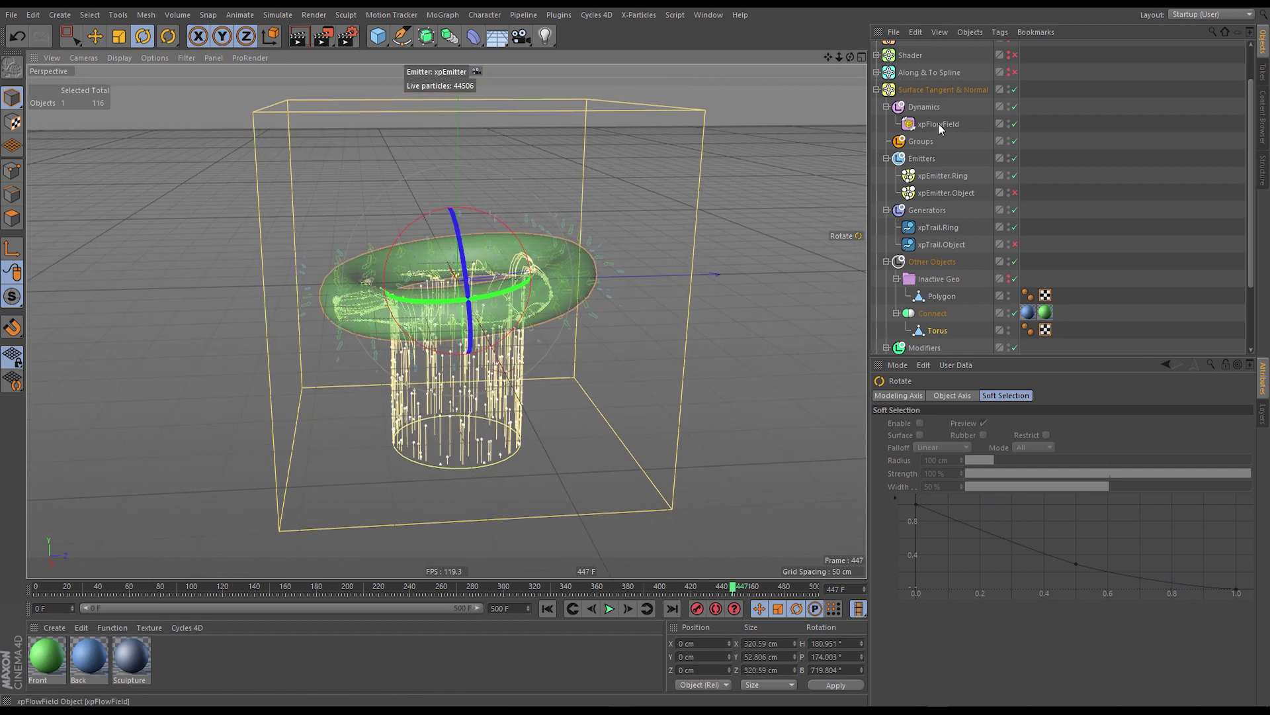
# Disable the xpFlowField modifier and duplicate it within the Dynamics group.
pyautogui.click(938, 124)
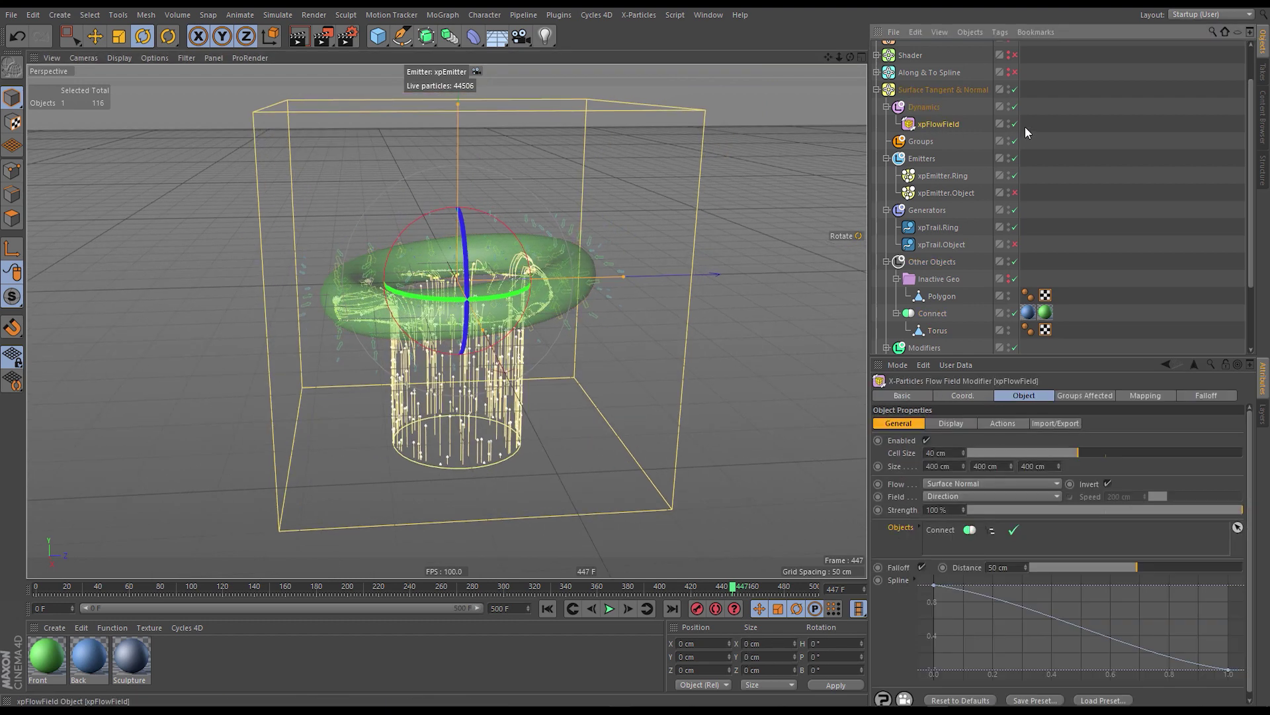
pyautogui.click(1016, 123)
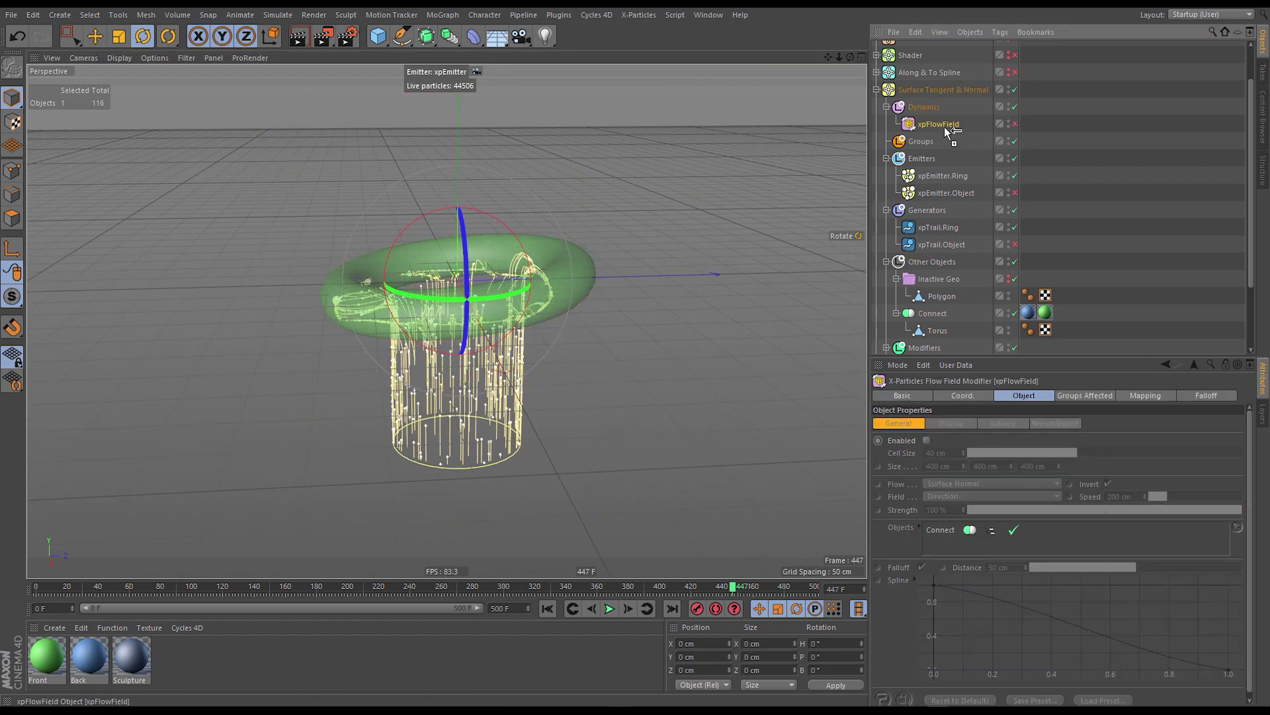
pyautogui.keyDown('ctrl'); pyautogui.moveTo(942, 126); pyautogui.dragTo(940, 133); pyautogui.keyUp('ctrl')
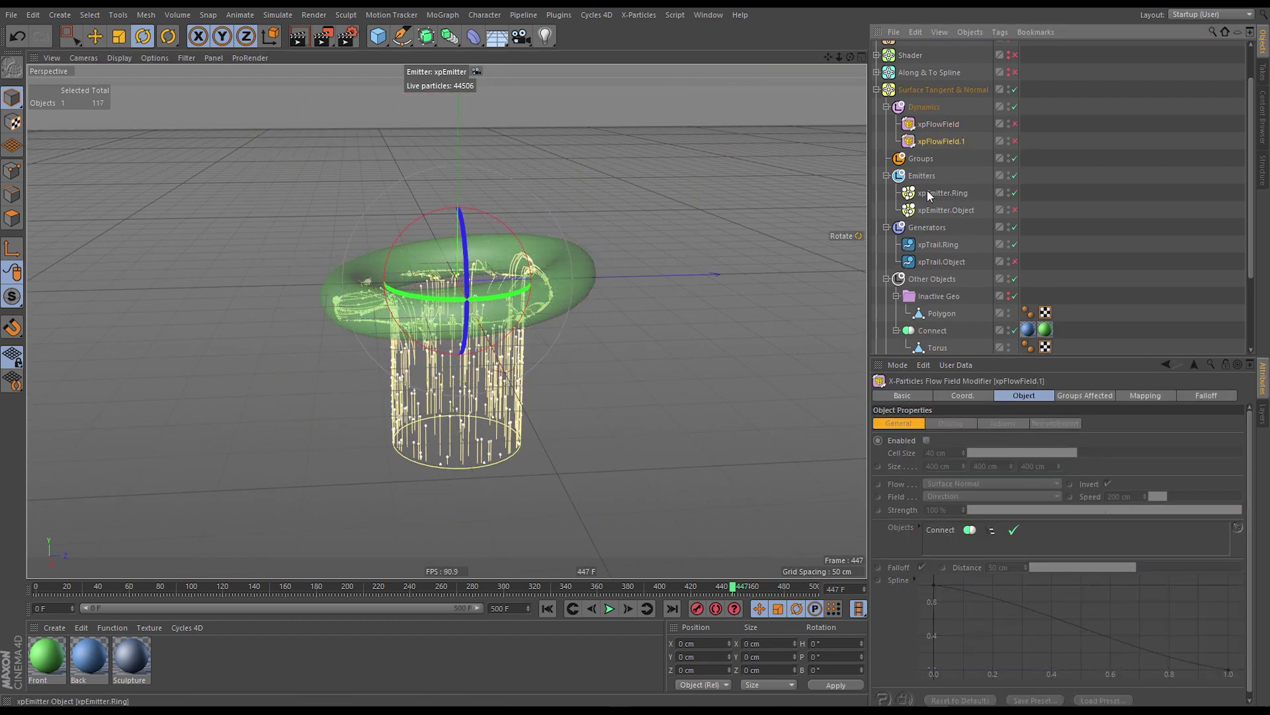
# Rename the original flow field xpFlowField.Normal and its copy xpFlowField.Tangent.
pyautogui.doubleClick(964, 125)
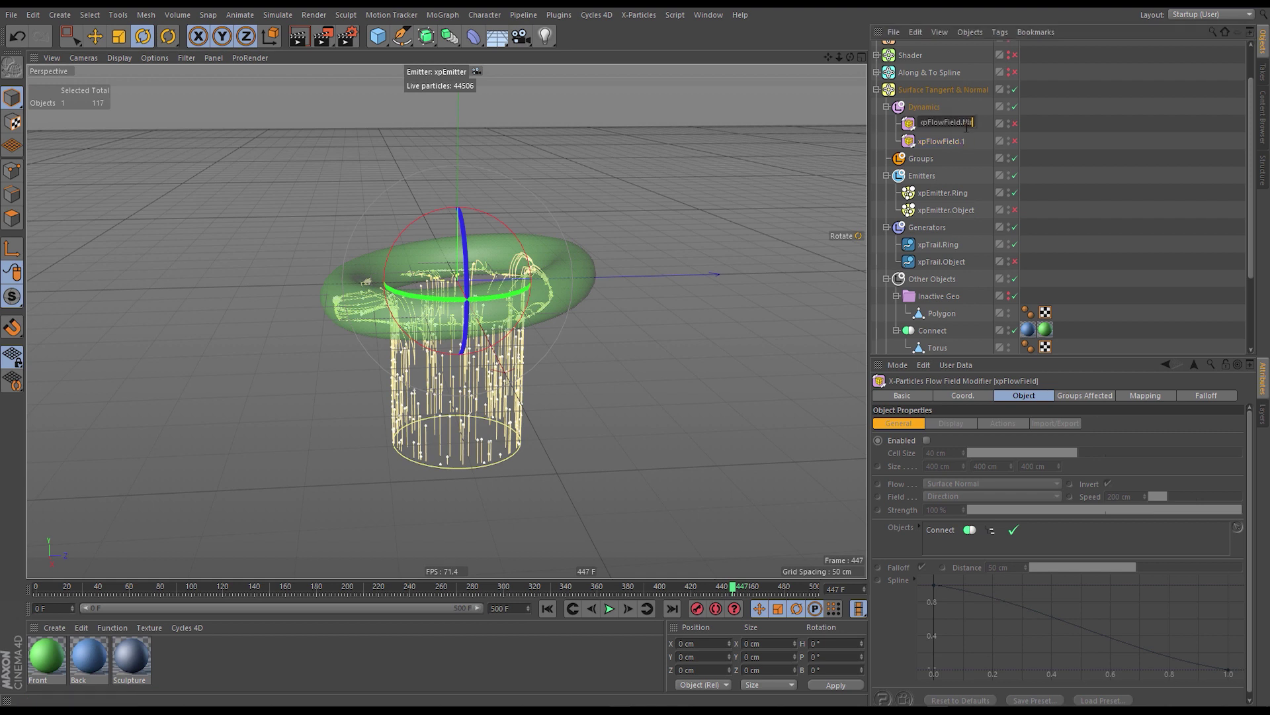
pyautogui.write('.Normal')
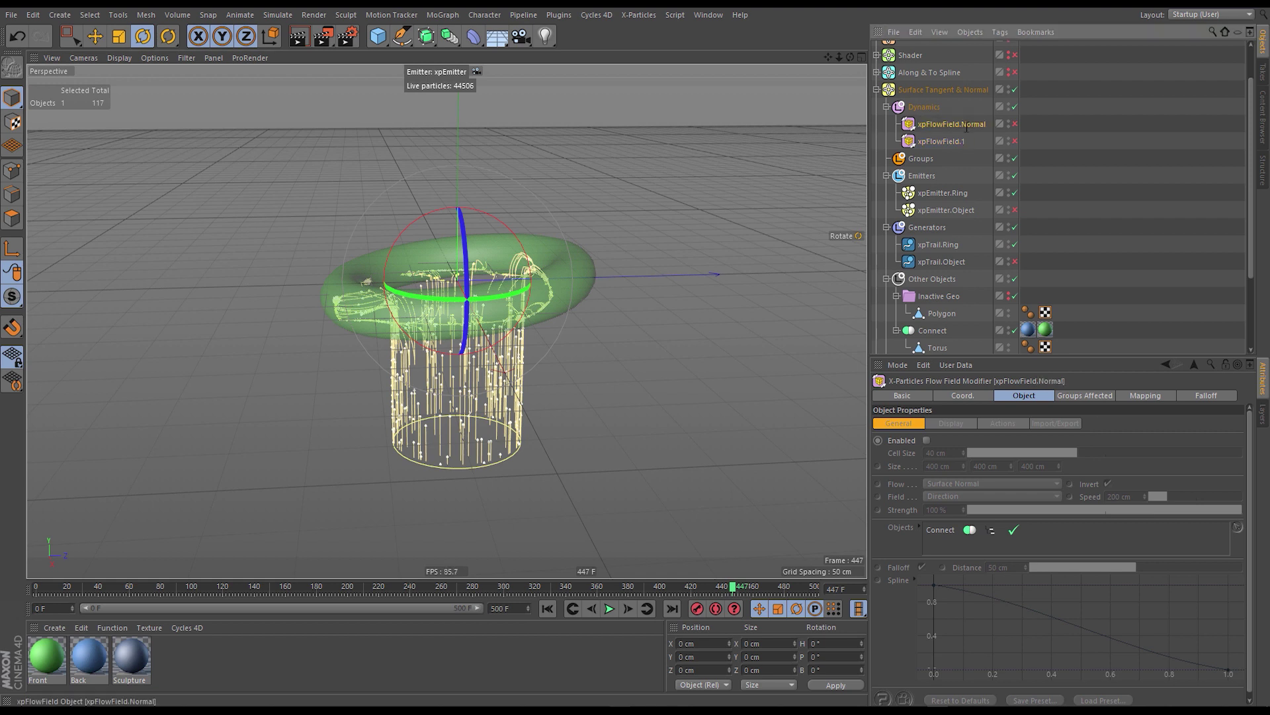
pyautogui.doubleClick(958, 142)
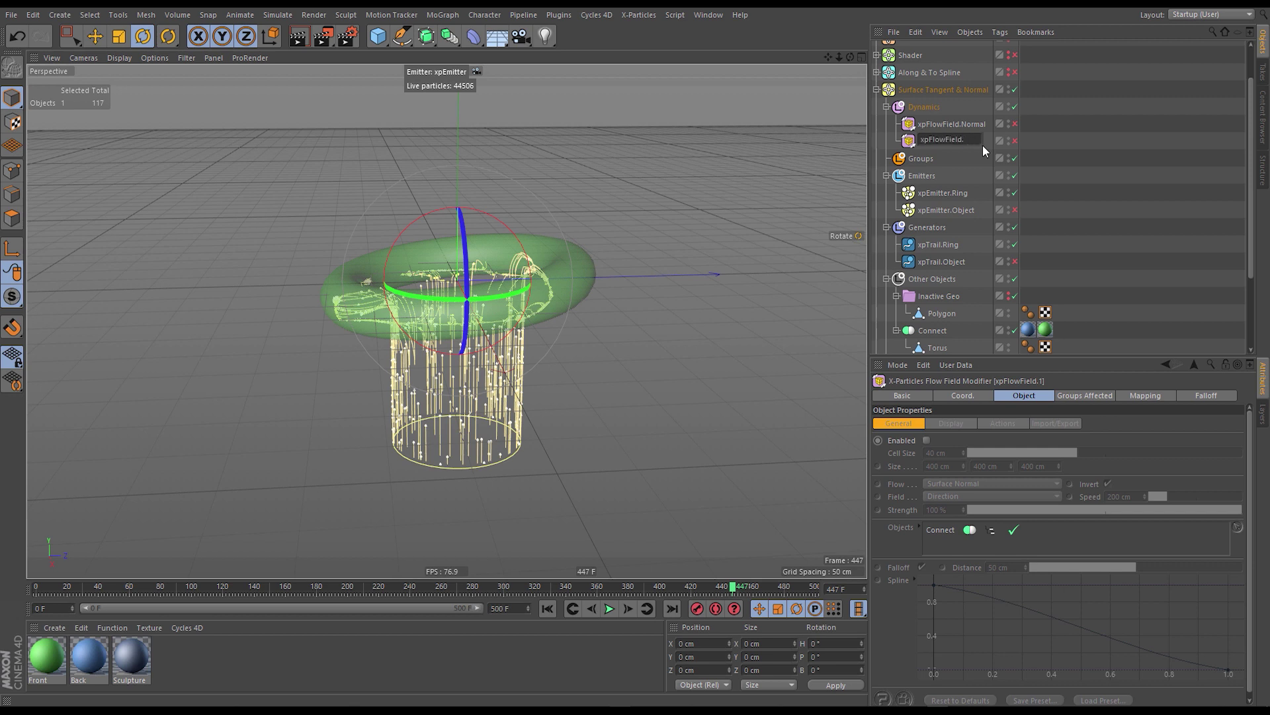
pyautogui.write('Tangent')
pyautogui.press('Return')
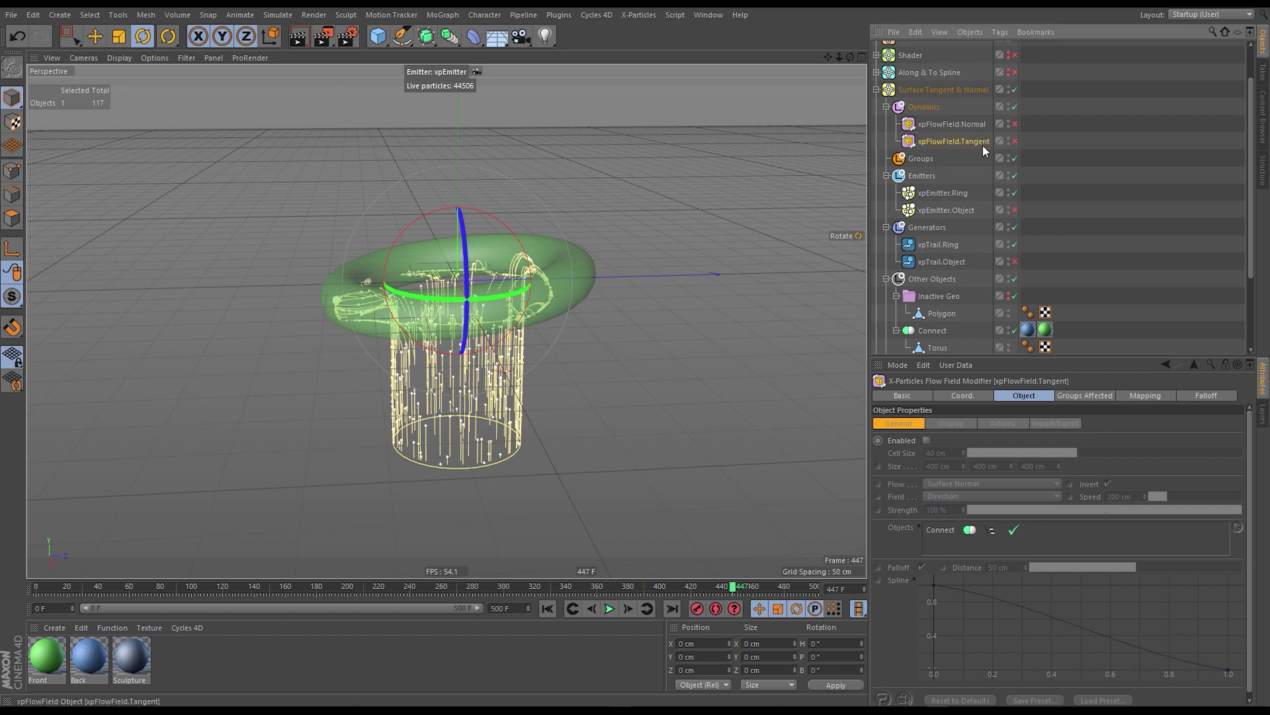
# Enable xpFlowField.Tangent, rewind the timeline to frame 0, and set its flow to Surface Tangent.
pyautogui.click(1015, 141)
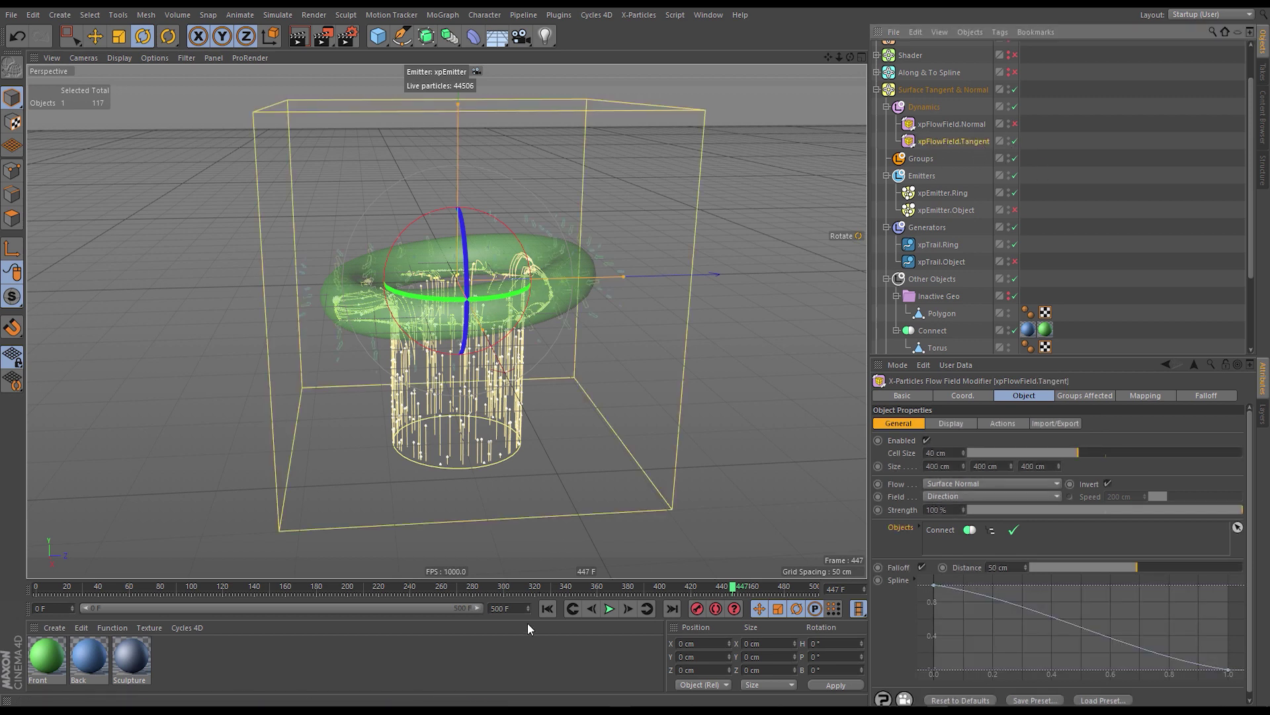
pyautogui.click(546, 609)
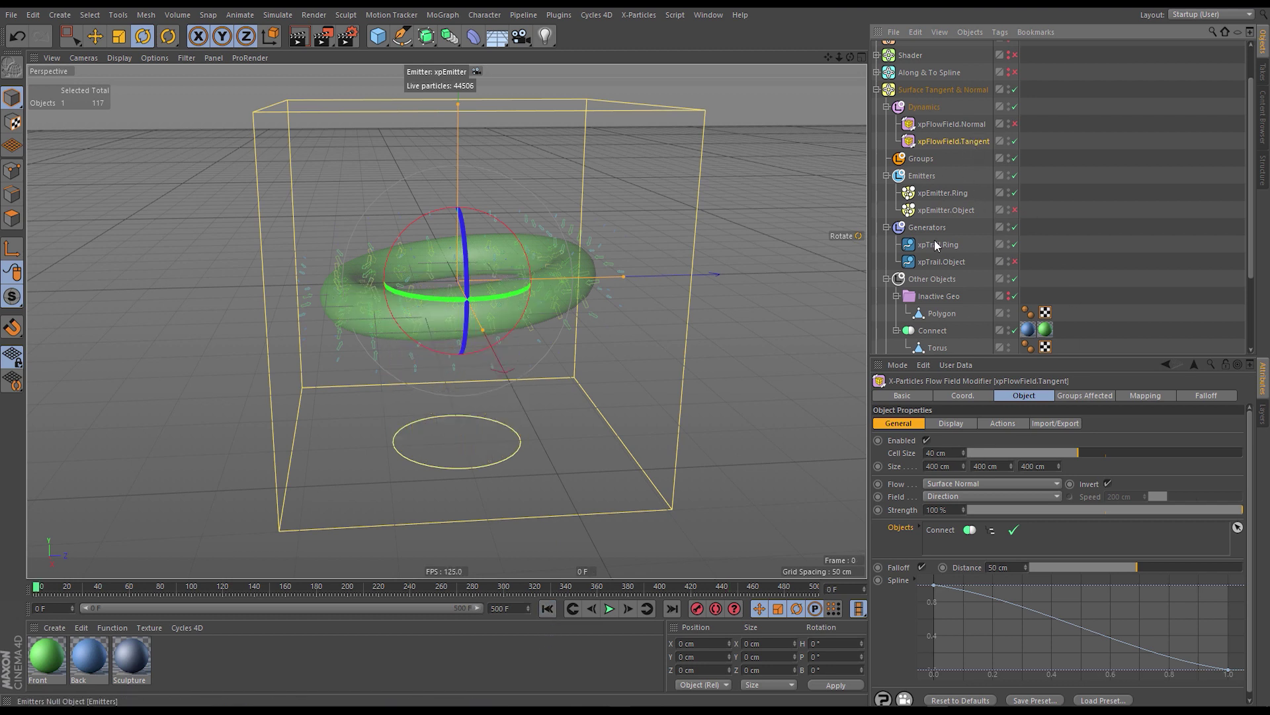
pyautogui.click(966, 483)
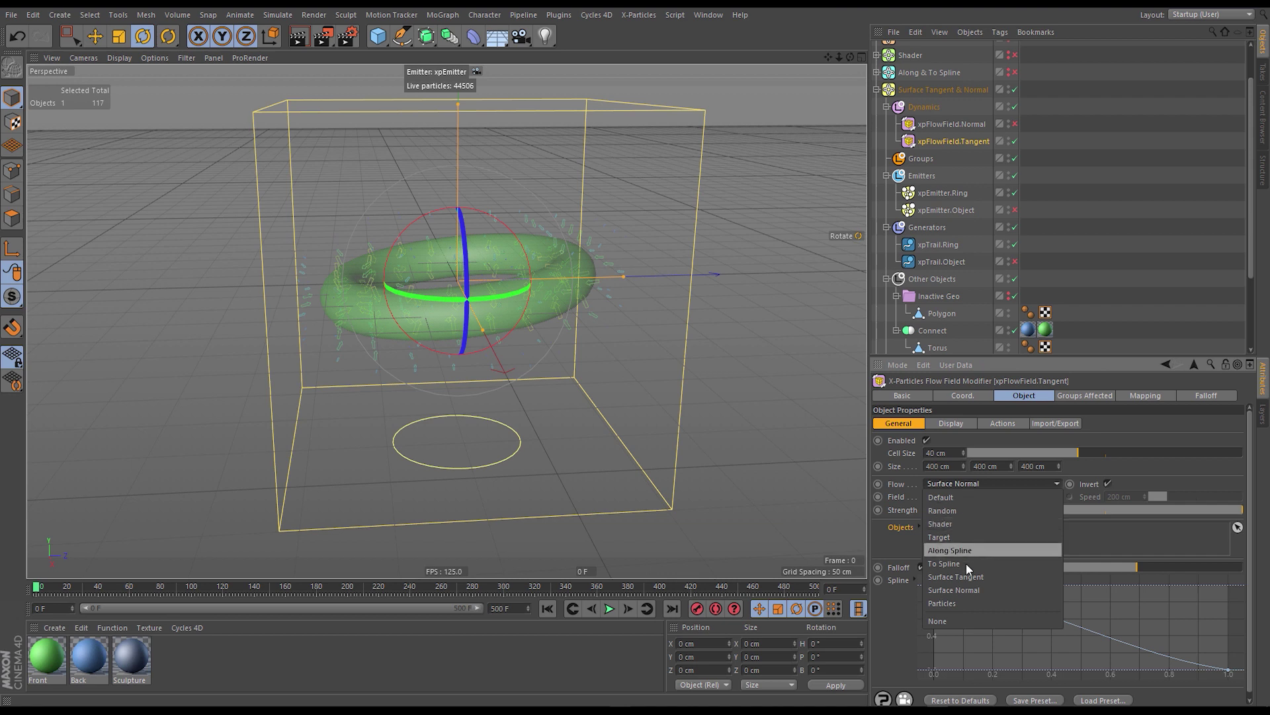
pyautogui.click(974, 580)
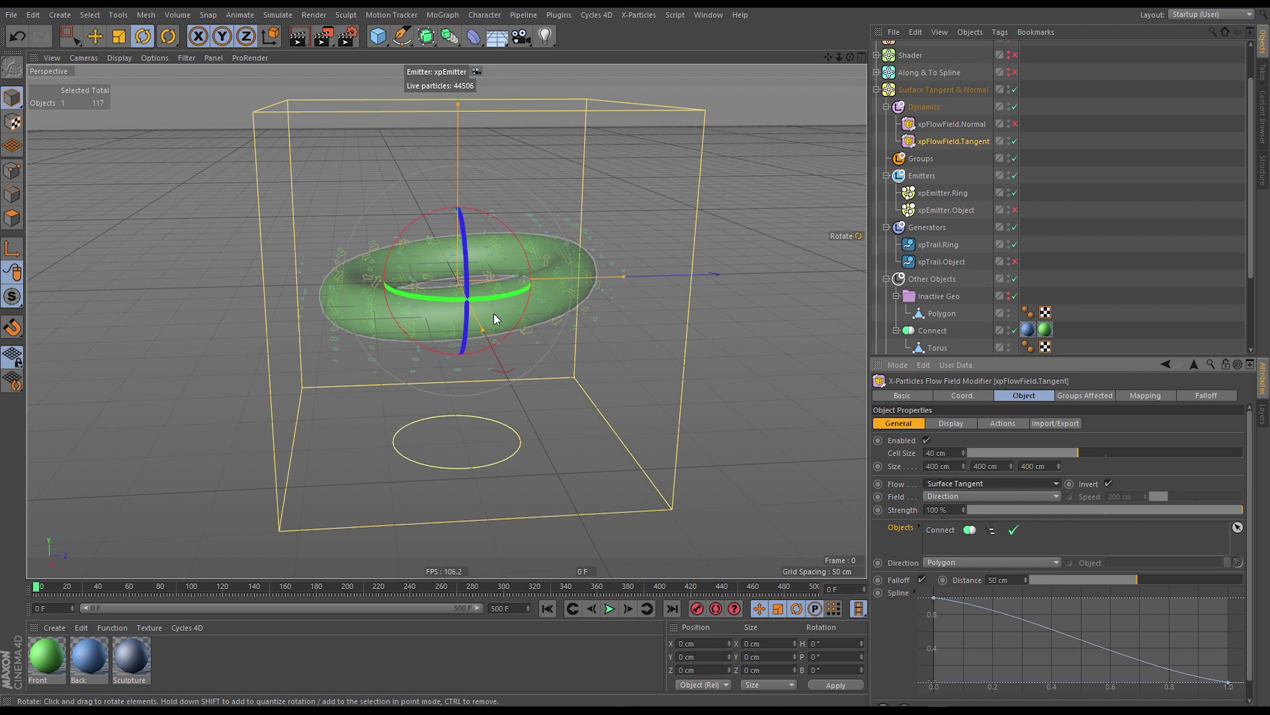
pyautogui.scroll(3, 497, 311)
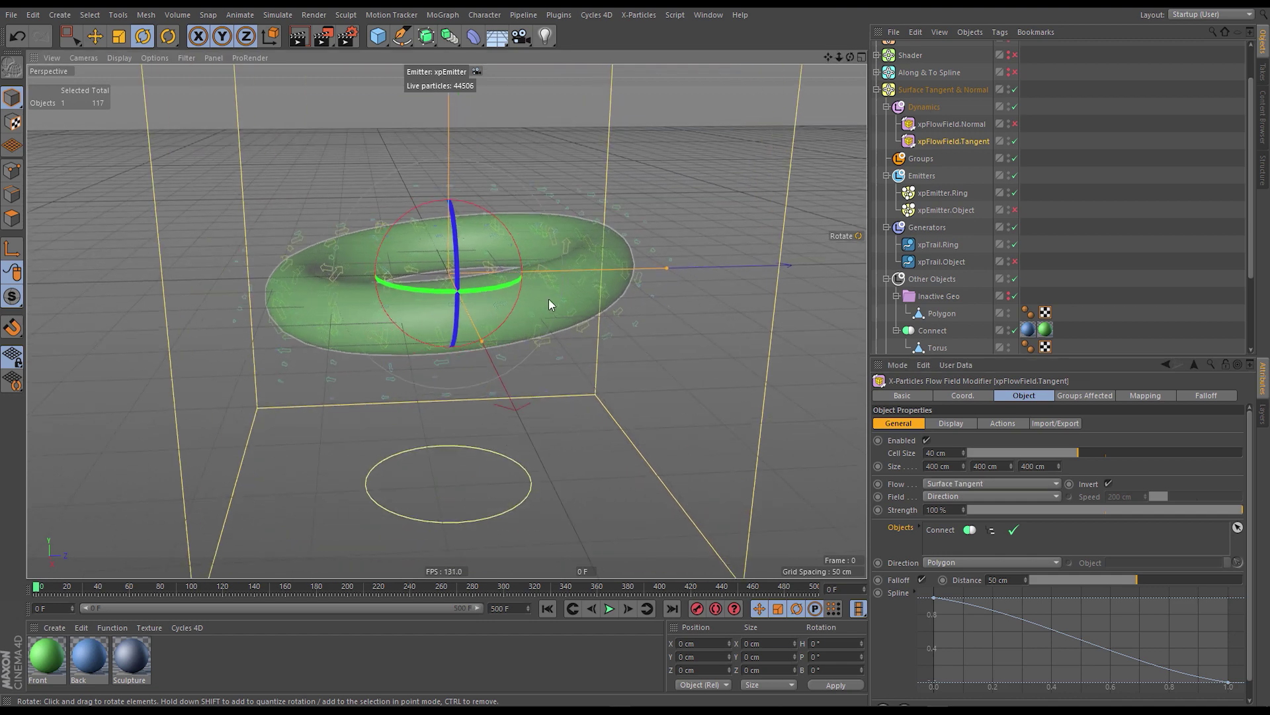
# Play the Surface Tangent simulation around the torus, turn off Invert on xpFlowField.Tangent, and stop playback.
pyautogui.keyDown('alt'); pyautogui.moveTo(549, 304); pyautogui.dragTo(504, 291); pyautogui.keyUp('alt')
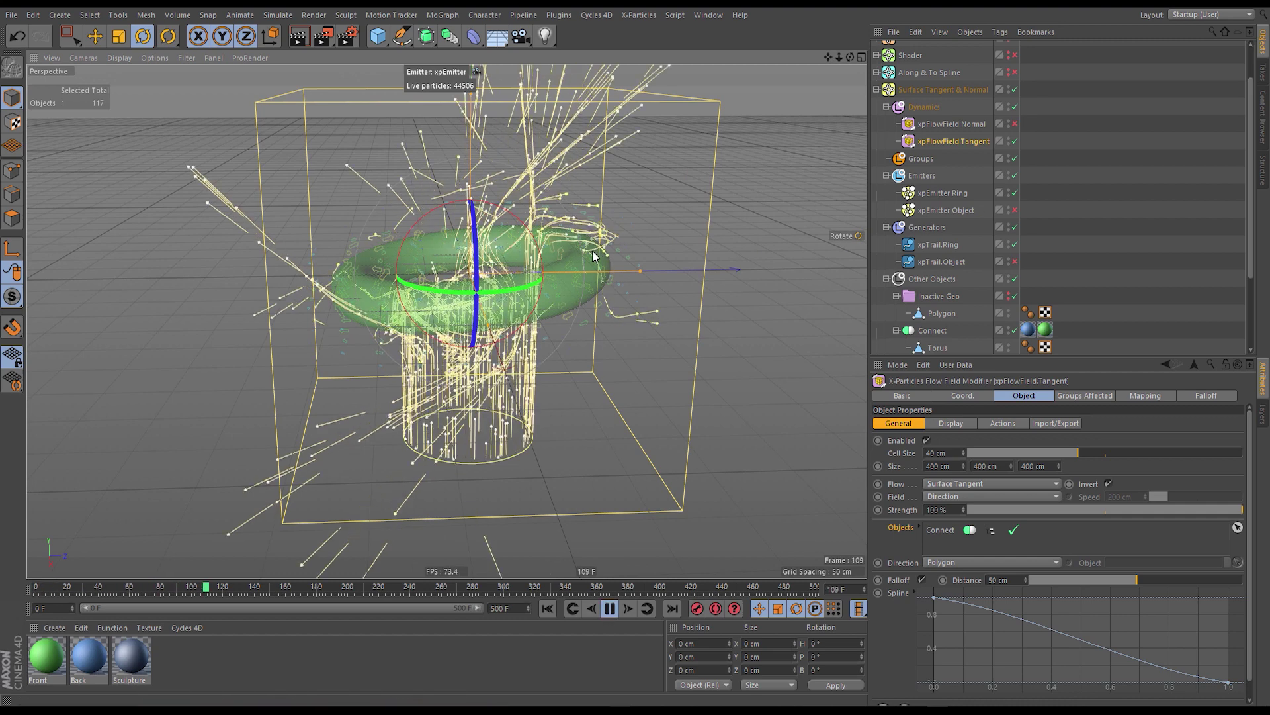
pyautogui.keyDown('alt'); pyautogui.moveTo(585, 270); pyautogui.dragTo(485, 288); pyautogui.keyUp('alt')
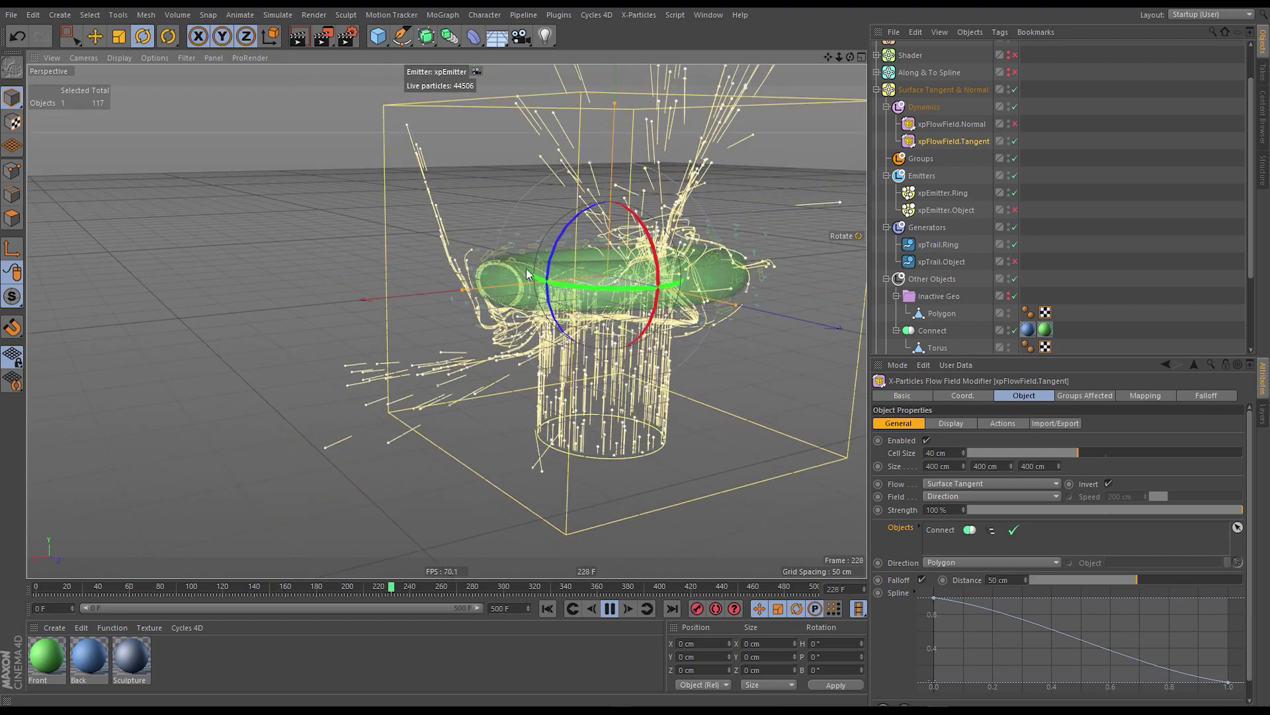
pyautogui.keyDown('alt'); pyautogui.moveTo(501, 279); pyautogui.dragTo(500, 315); pyautogui.keyUp('alt')
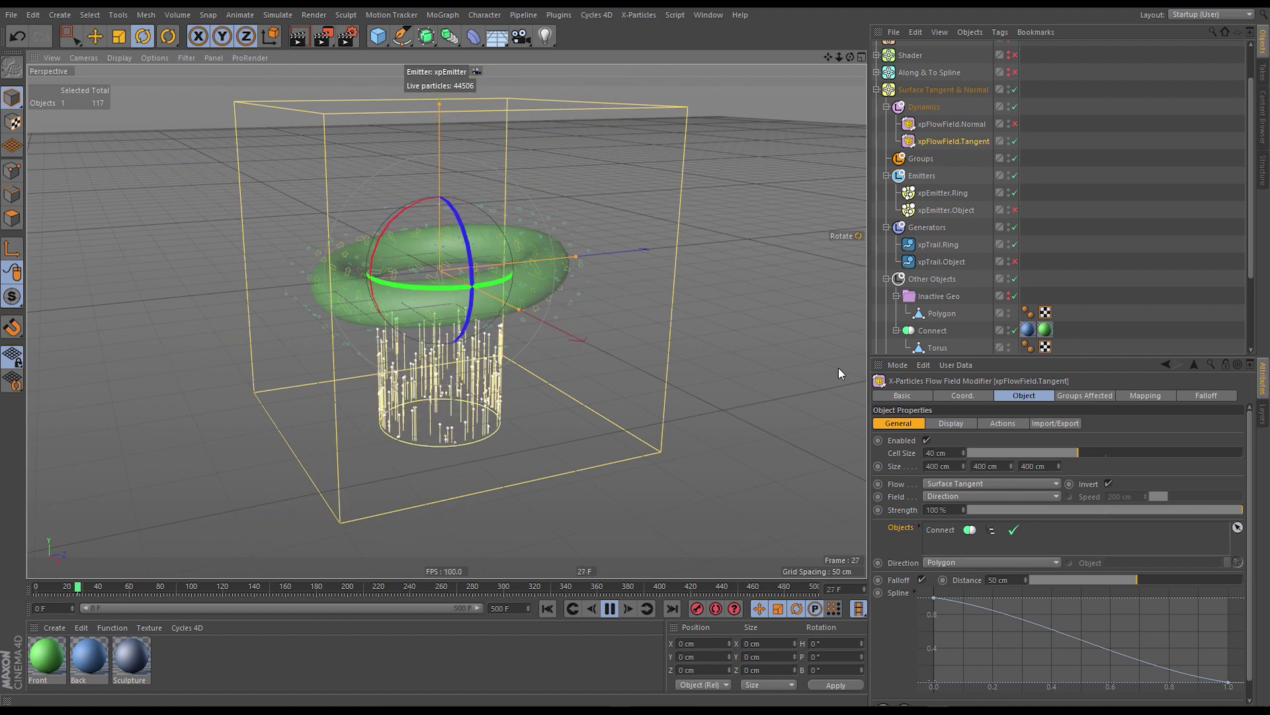
pyautogui.click(1109, 483)
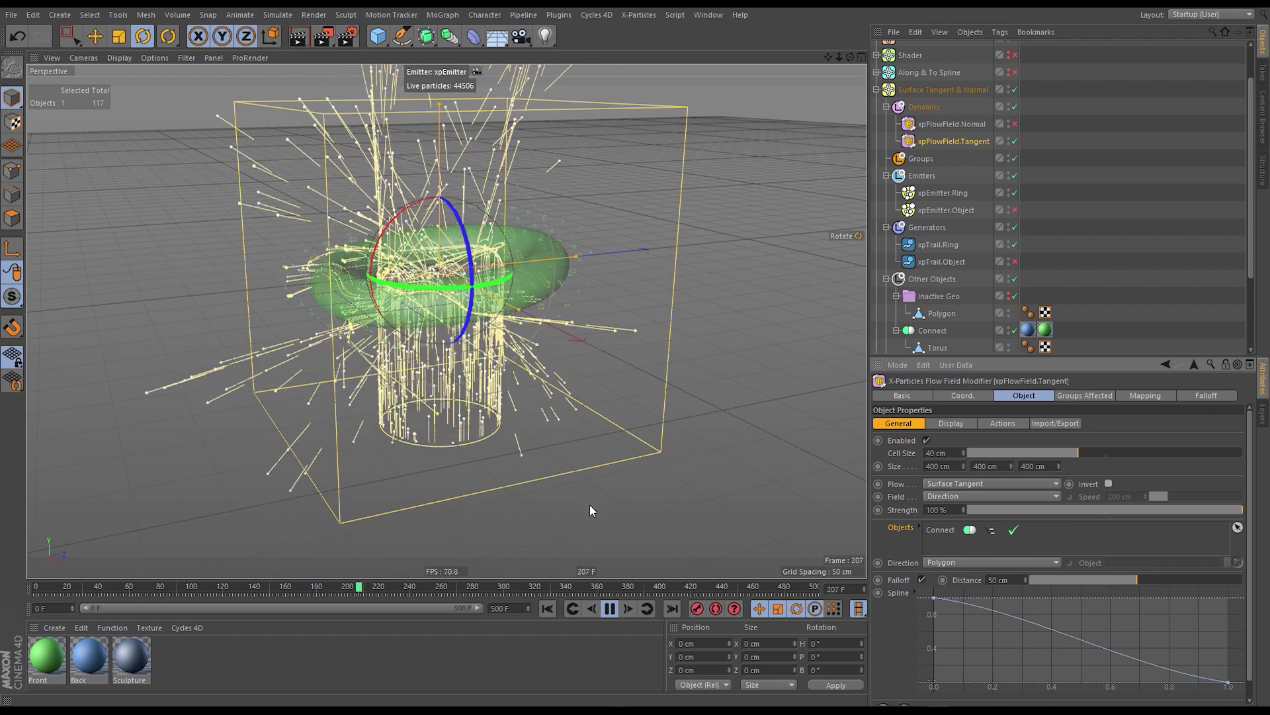
pyautogui.click(611, 609)
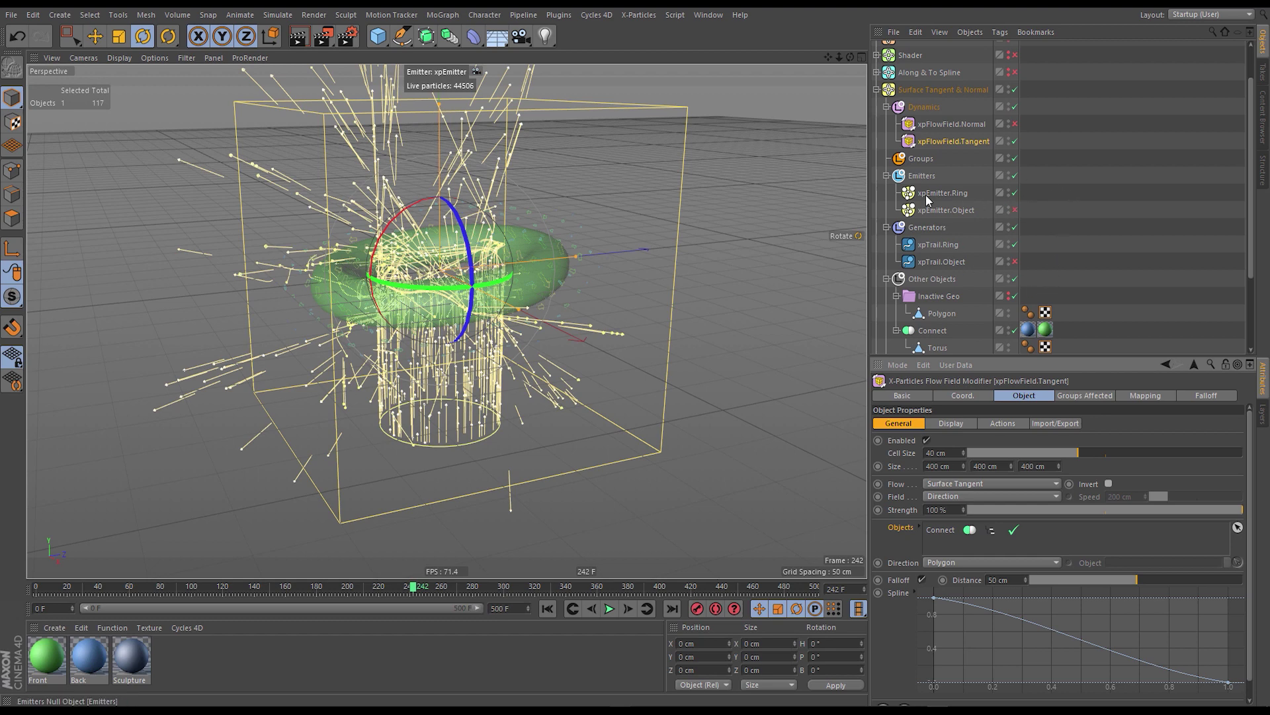
# Enable the xpFollowSurface modifier in the Modifiers group.
pyautogui.scroll(-3, 1056, 220)
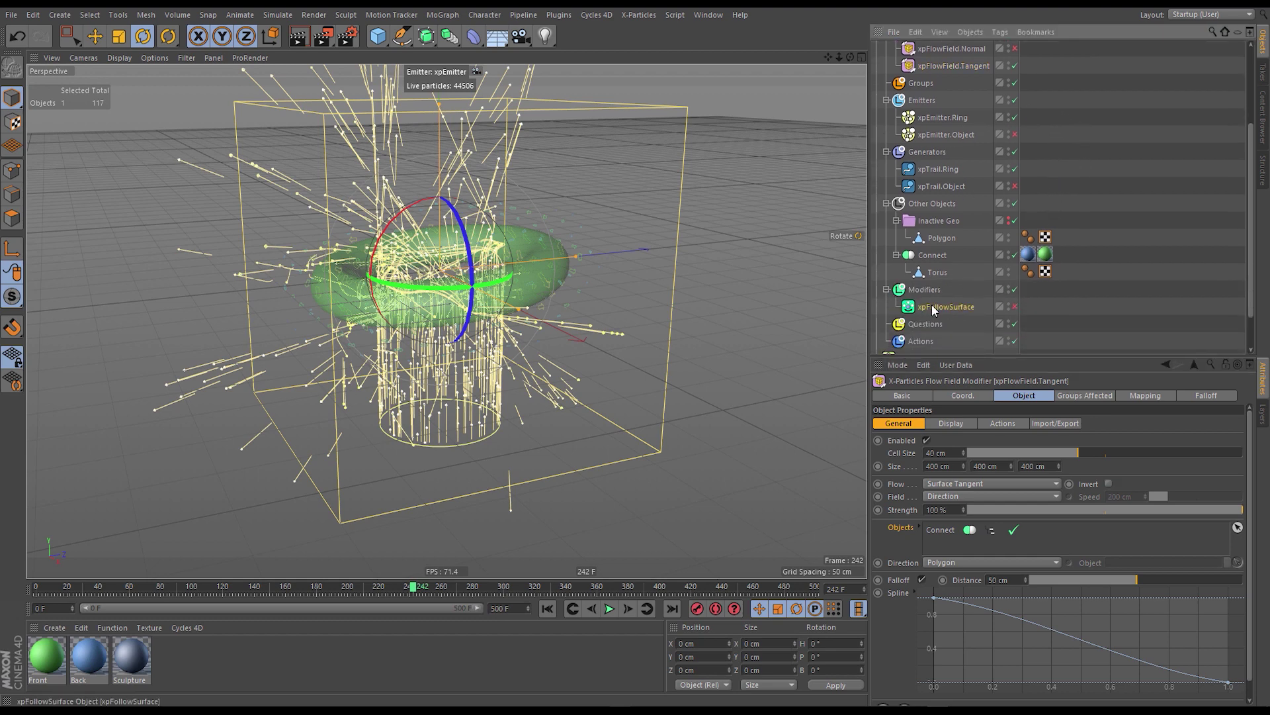
pyautogui.click(934, 308)
pyautogui.click(1015, 307)
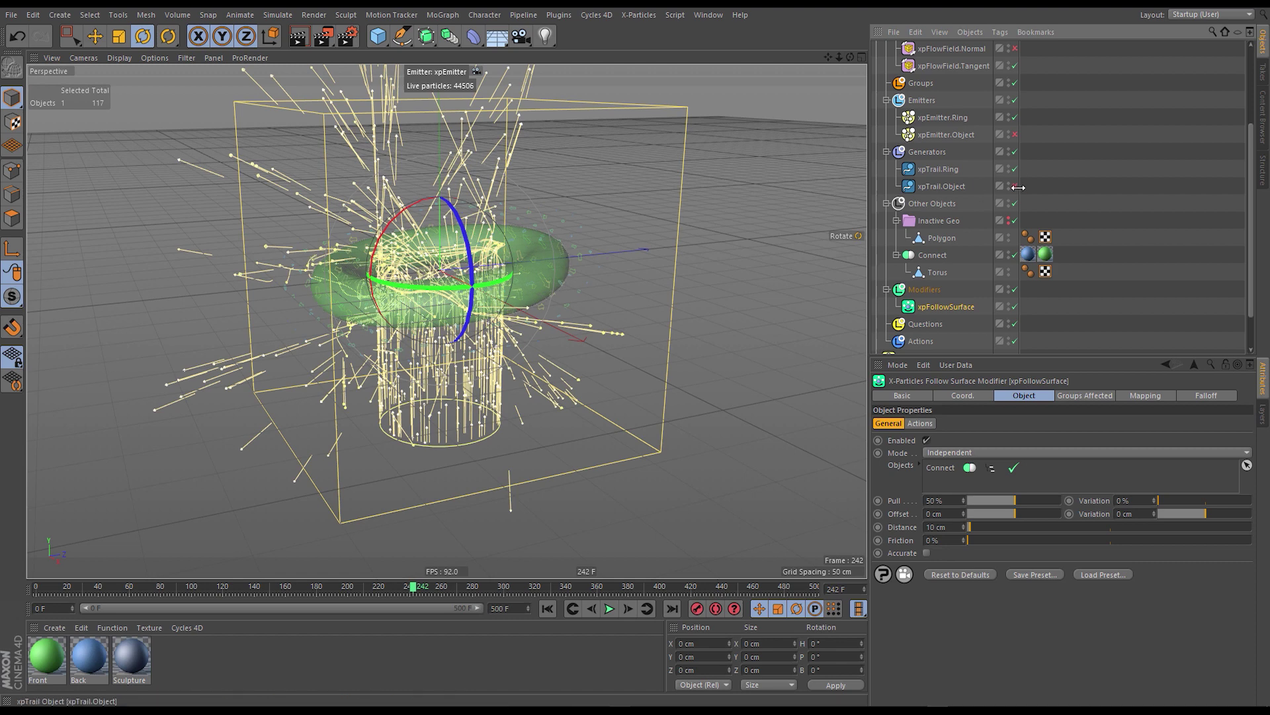
# Replace the active ring emitter and trail with xpEmitter.Object and xpTrail.Object, and play the simulation.
pyautogui.click(1016, 117)
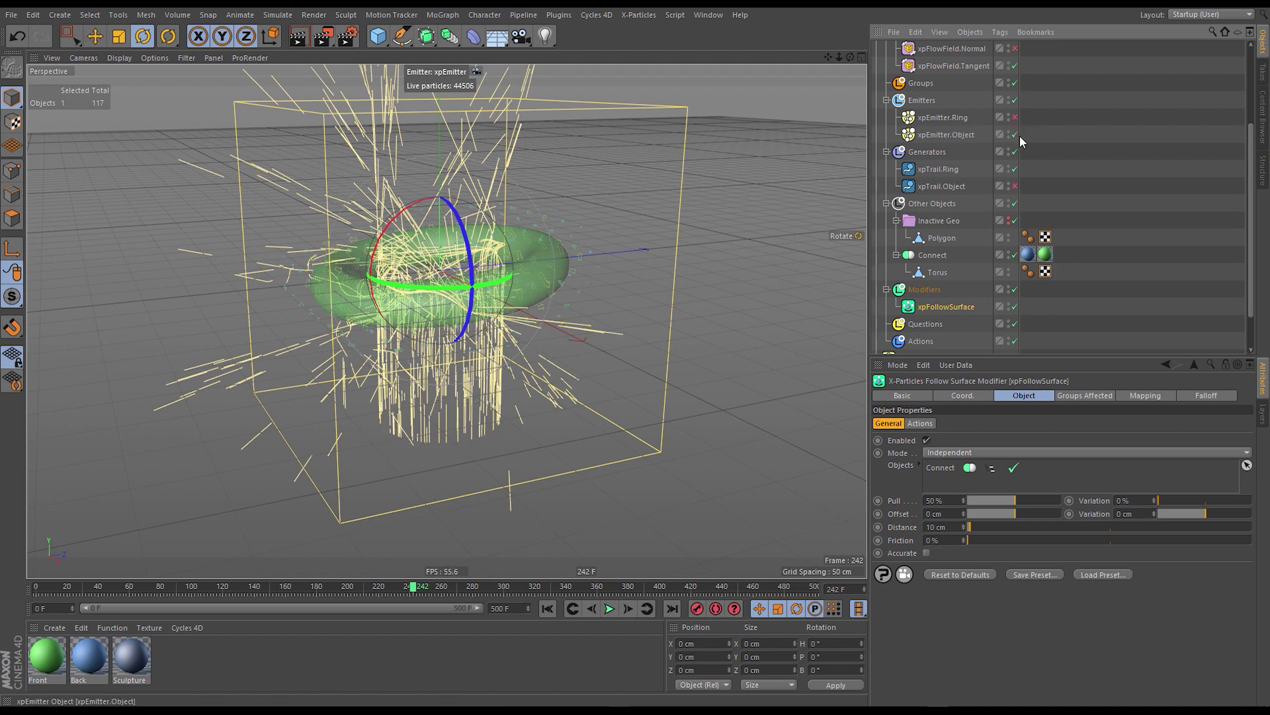
pyautogui.click(1015, 169)
pyautogui.click(947, 135)
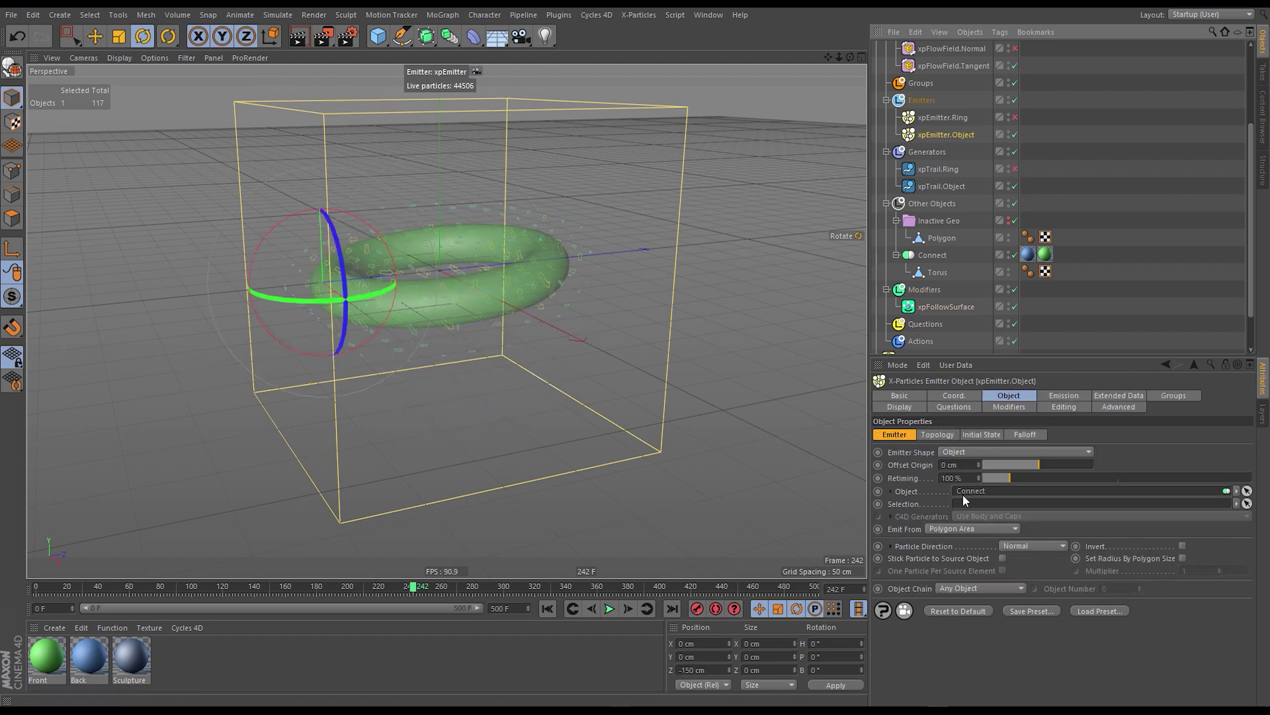
pyautogui.click(610, 609)
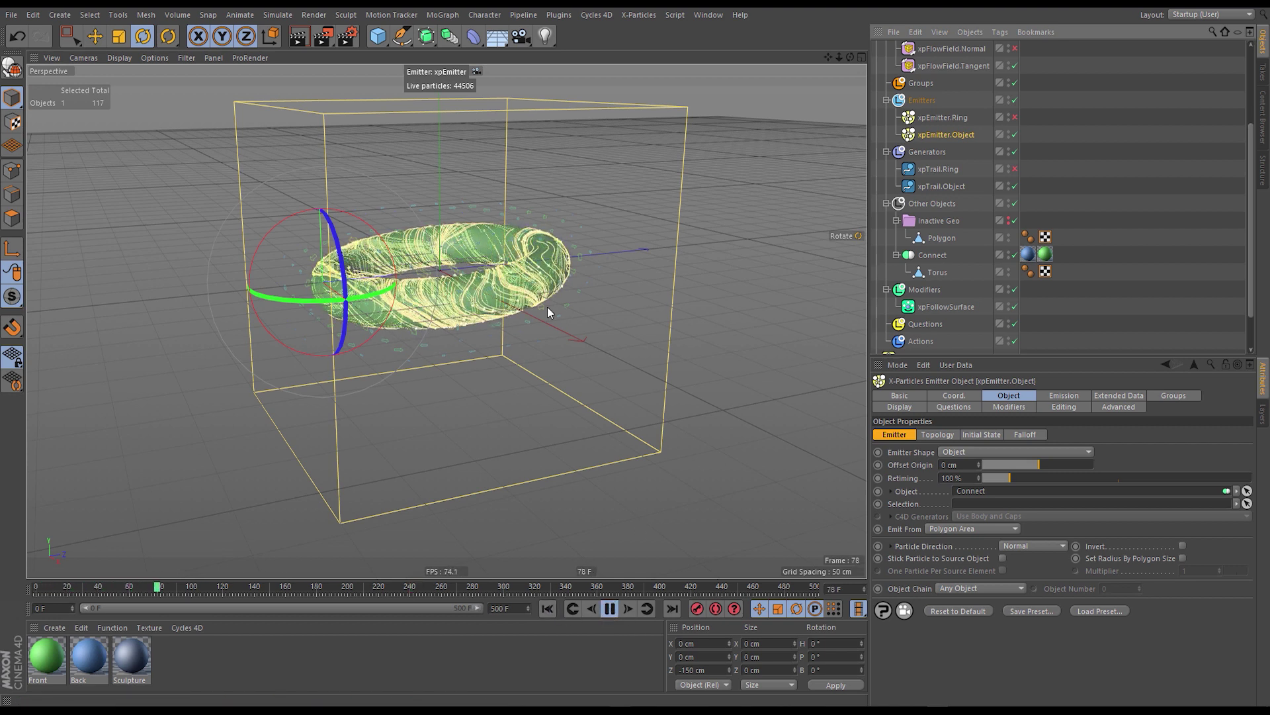
pyautogui.keyDown('alt'); pyautogui.moveTo(535, 249); pyautogui.dragTo(493, 268); pyautogui.keyUp('alt')
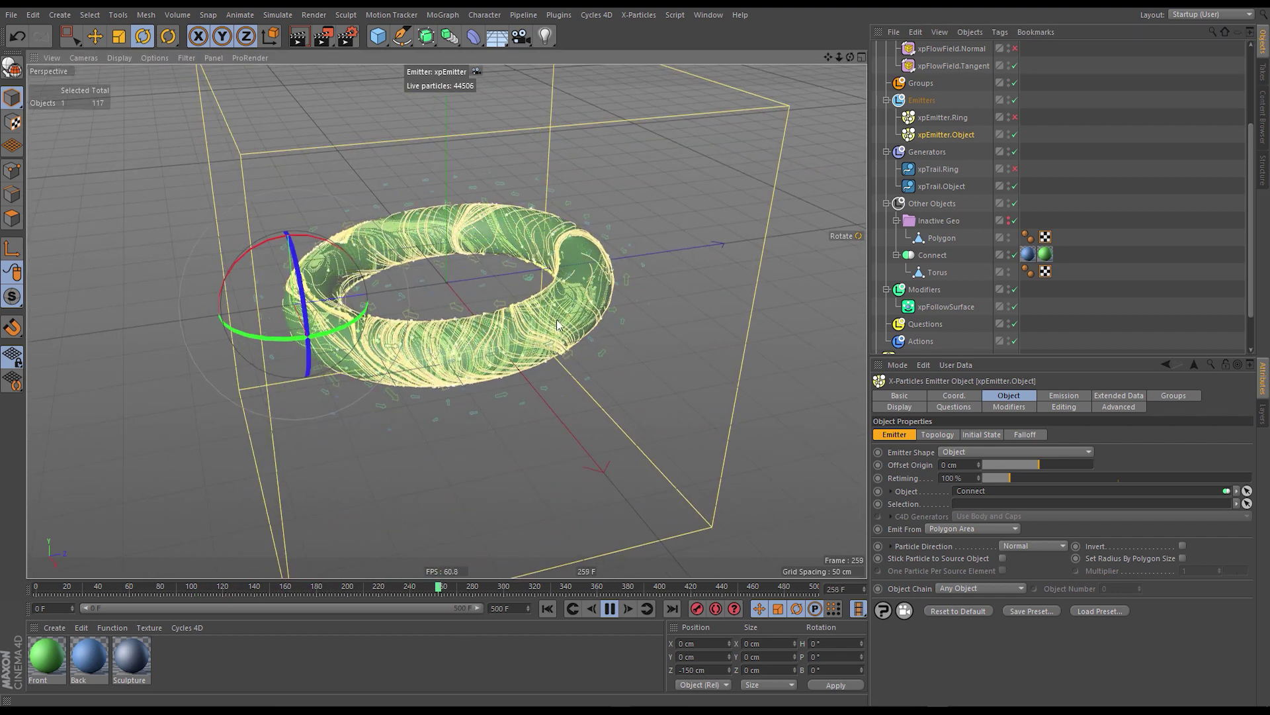
# Select the Torus in polygon mode, then stop the simulation and rewind it to frame 0.
pyautogui.click(935, 273)
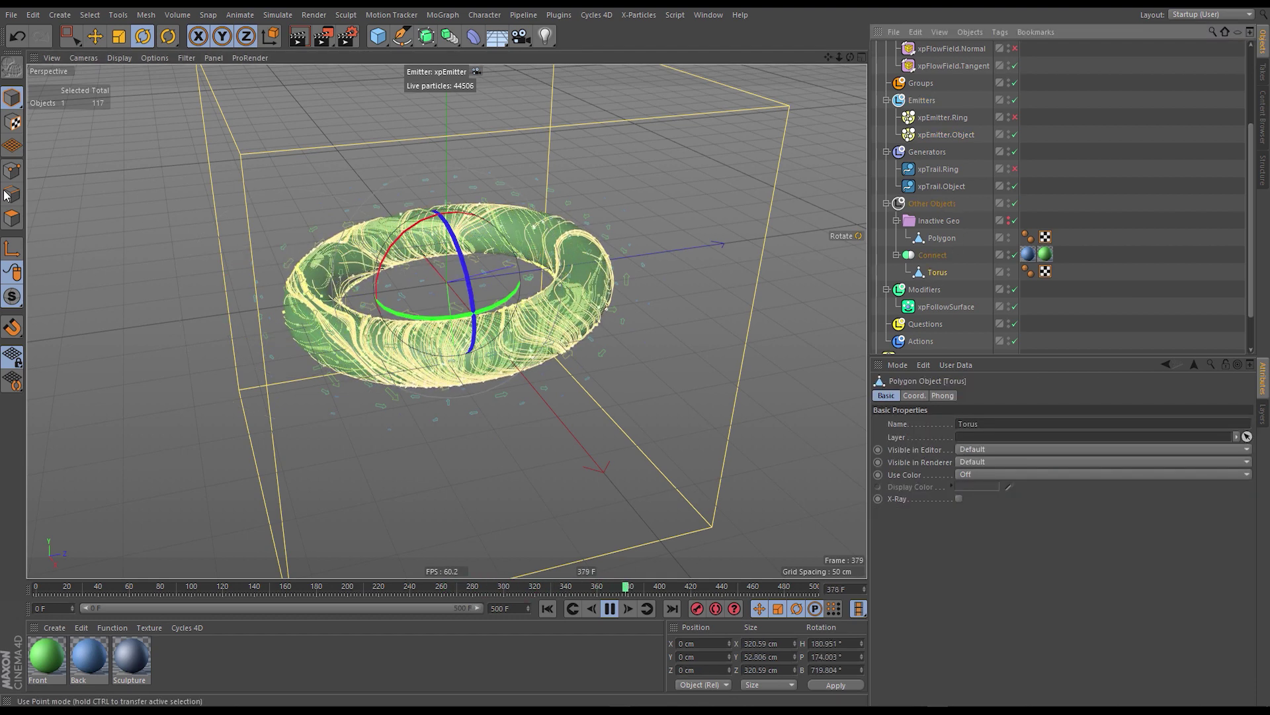
pyautogui.click(12, 217)
pyautogui.scroll(5, 681, 255)
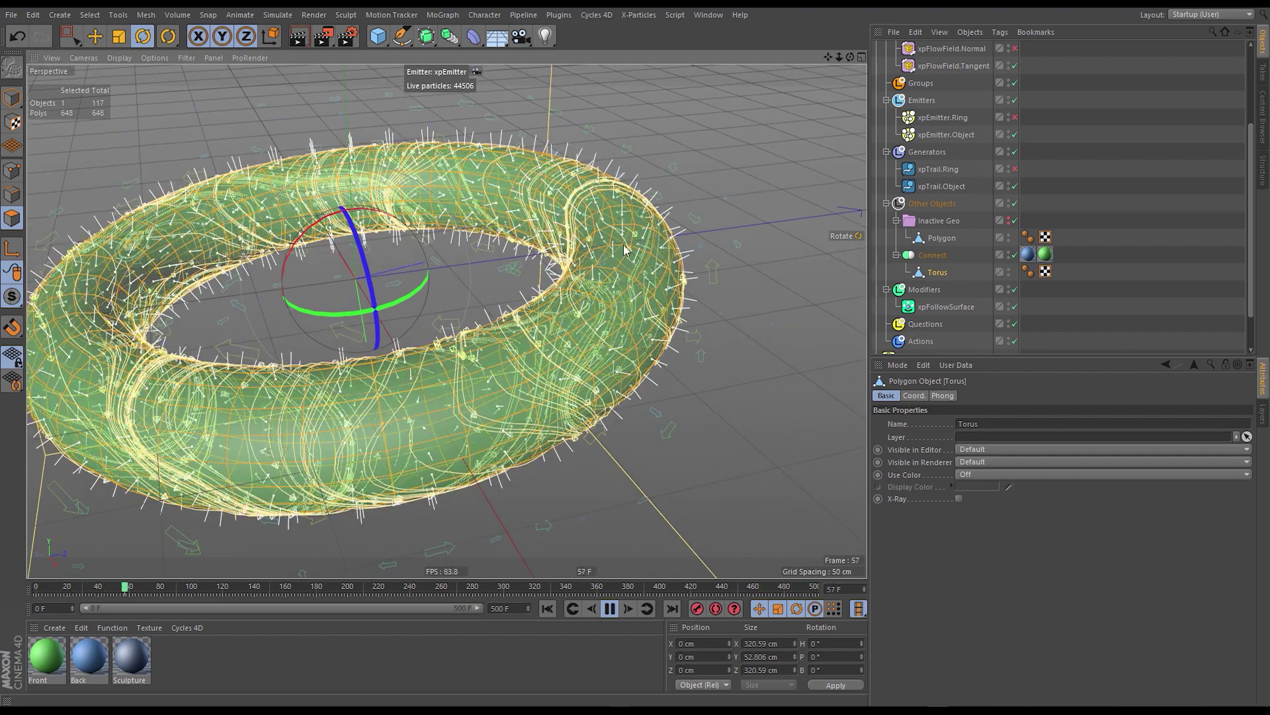
pyautogui.press('i')
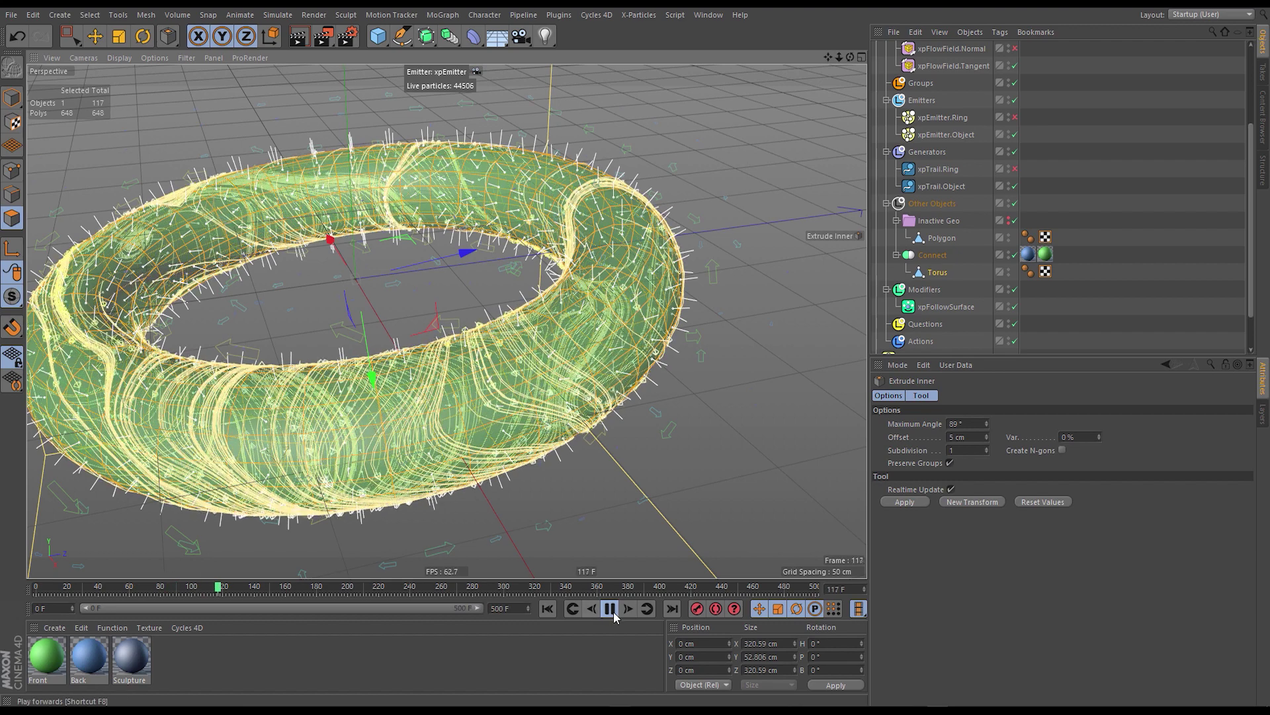
pyautogui.click(609, 608)
pyautogui.click(548, 608)
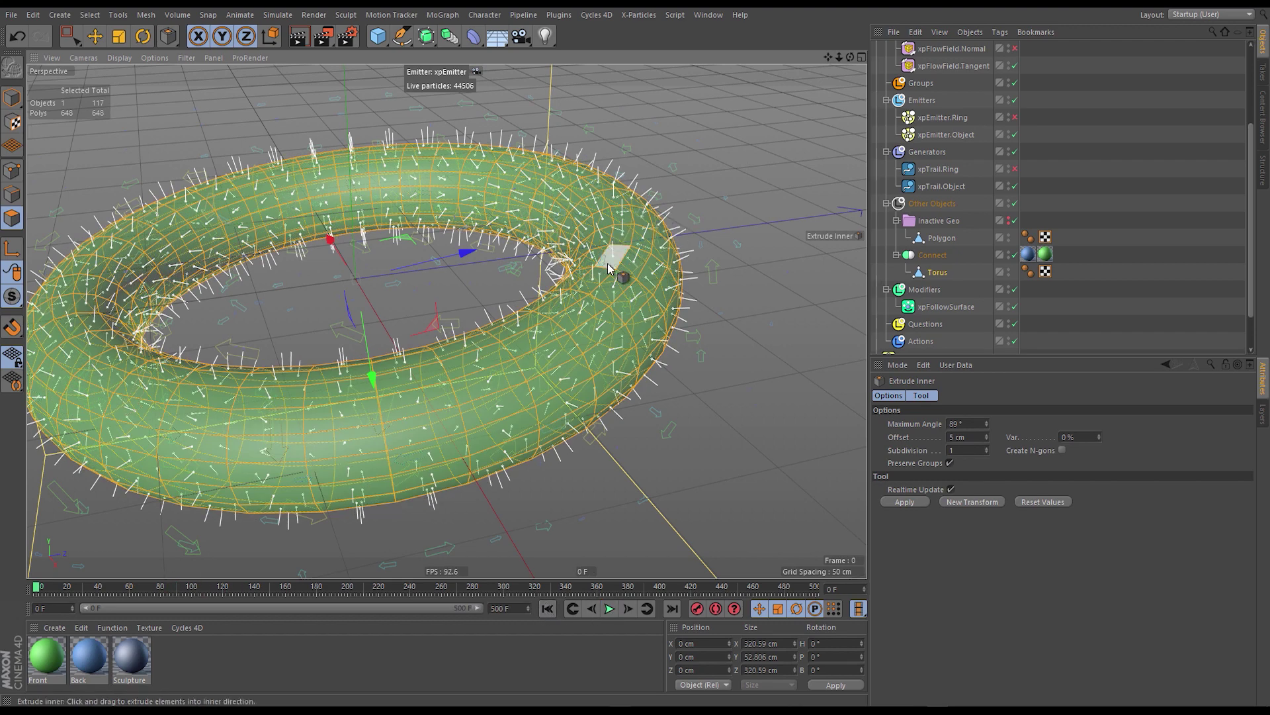
# Select alternating polygon loops running around the torus with Loop Selection.
pyautogui.press('u')
pyautogui.press('l')
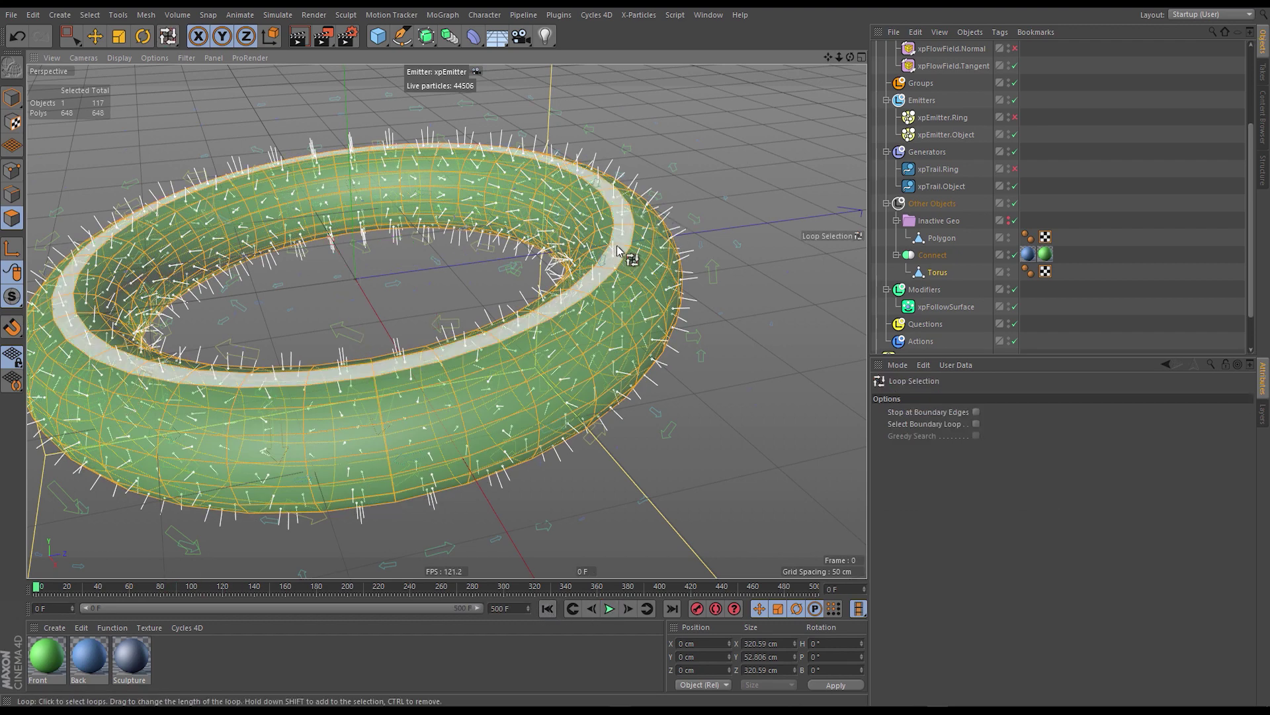
pyautogui.click(622, 249)
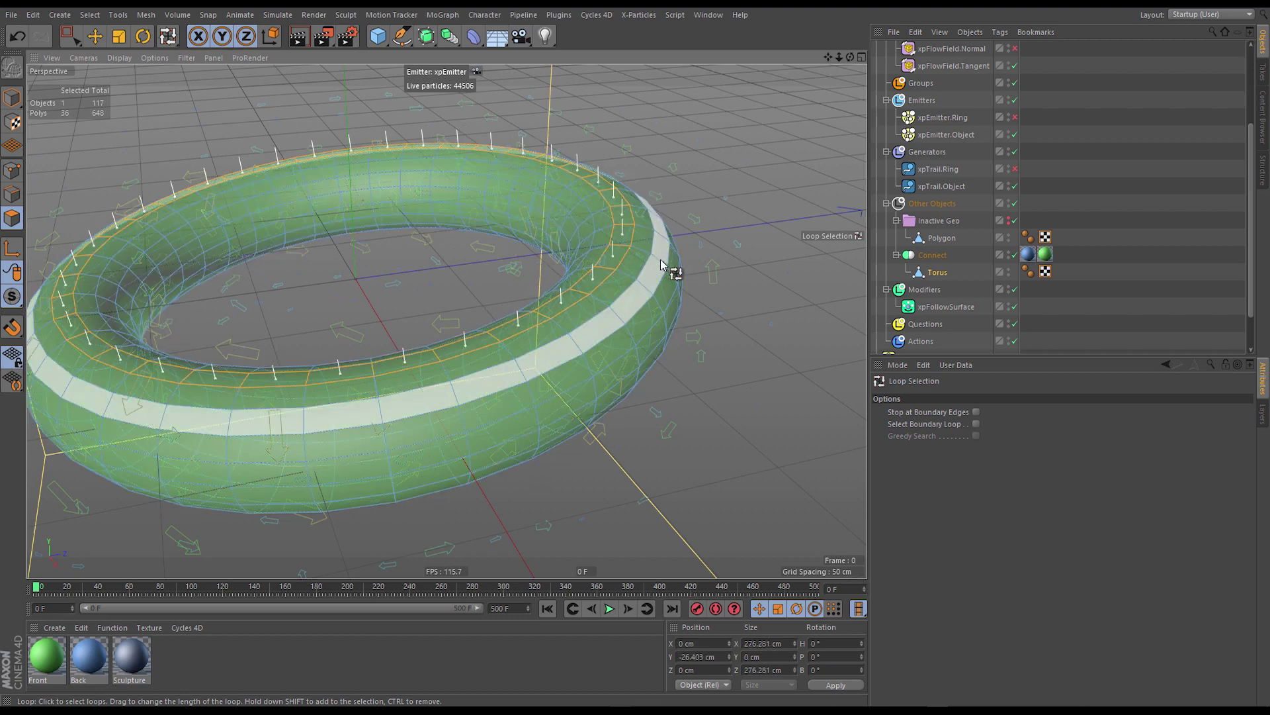
pyautogui.moveTo(670, 266)
pyautogui.keyDown('alt'); pyautogui.mouseDown()
pyautogui.moveTo(596, 261)
pyautogui.moveTo(661, 287)
pyautogui.mouseUp(); pyautogui.keyUp('alt')
pyautogui.keyDown('shift'); pyautogui.click(624, 307); pyautogui.keyUp('shift')
pyautogui.keyDown('shift'); pyautogui.click(595, 284); pyautogui.keyUp('shift')
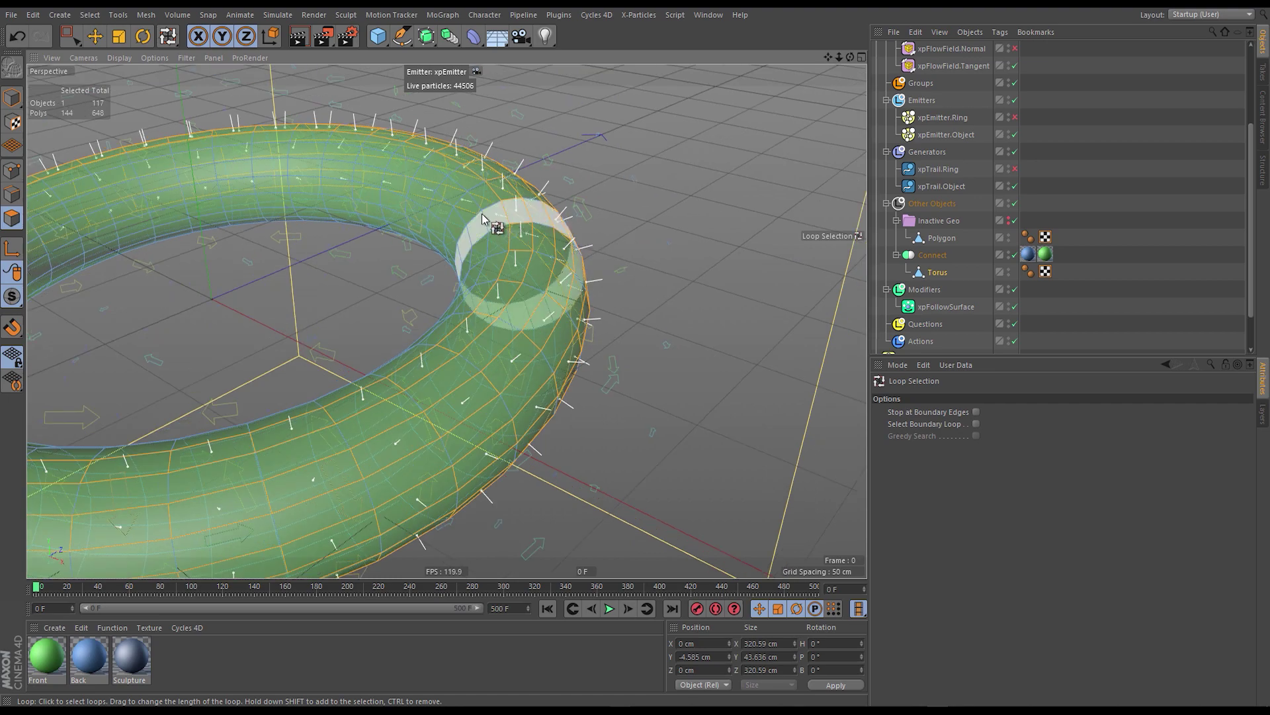
pyautogui.keyDown('shift'); pyautogui.click(470, 261); pyautogui.keyUp('shift')
pyautogui.keyDown('alt'); pyautogui.moveTo(470, 260); pyautogui.dragTo(604, 304); pyautogui.keyUp('alt')
pyautogui.keyDown('shift'); pyautogui.click(525, 397); pyautogui.keyUp('shift')
# Reverse the normals of the selected polygon loops on the torus.
pyautogui.hotkey('shift', 'c')
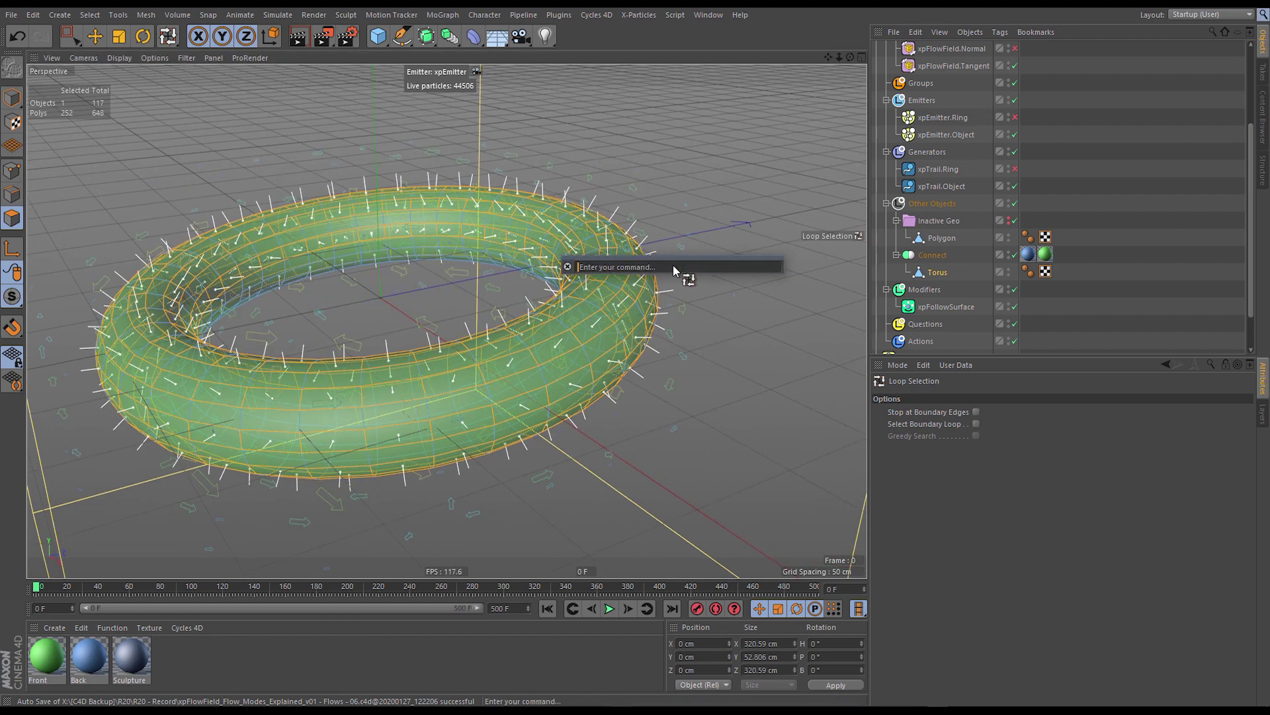
pyautogui.write('revers')
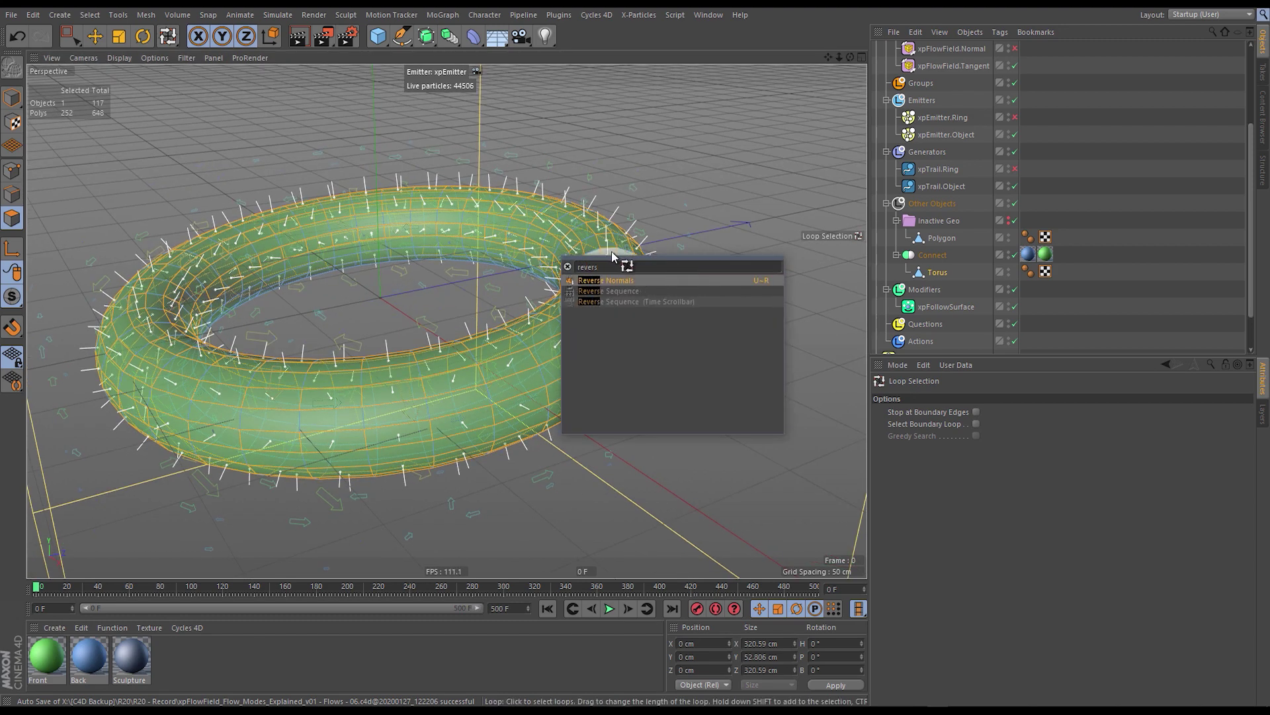
pyautogui.click(607, 283)
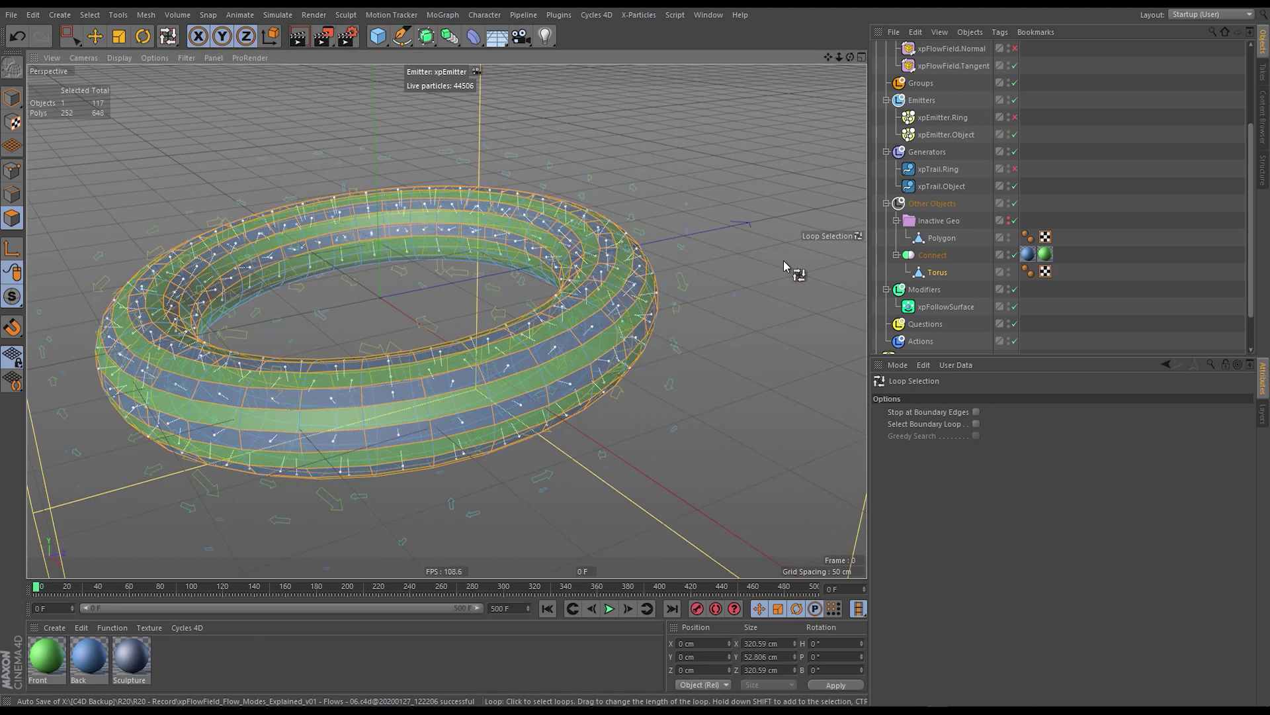
pyautogui.keyDown('alt'); pyautogui.moveTo(581, 334); pyautogui.dragTo(577, 277); pyautogui.keyUp('alt')
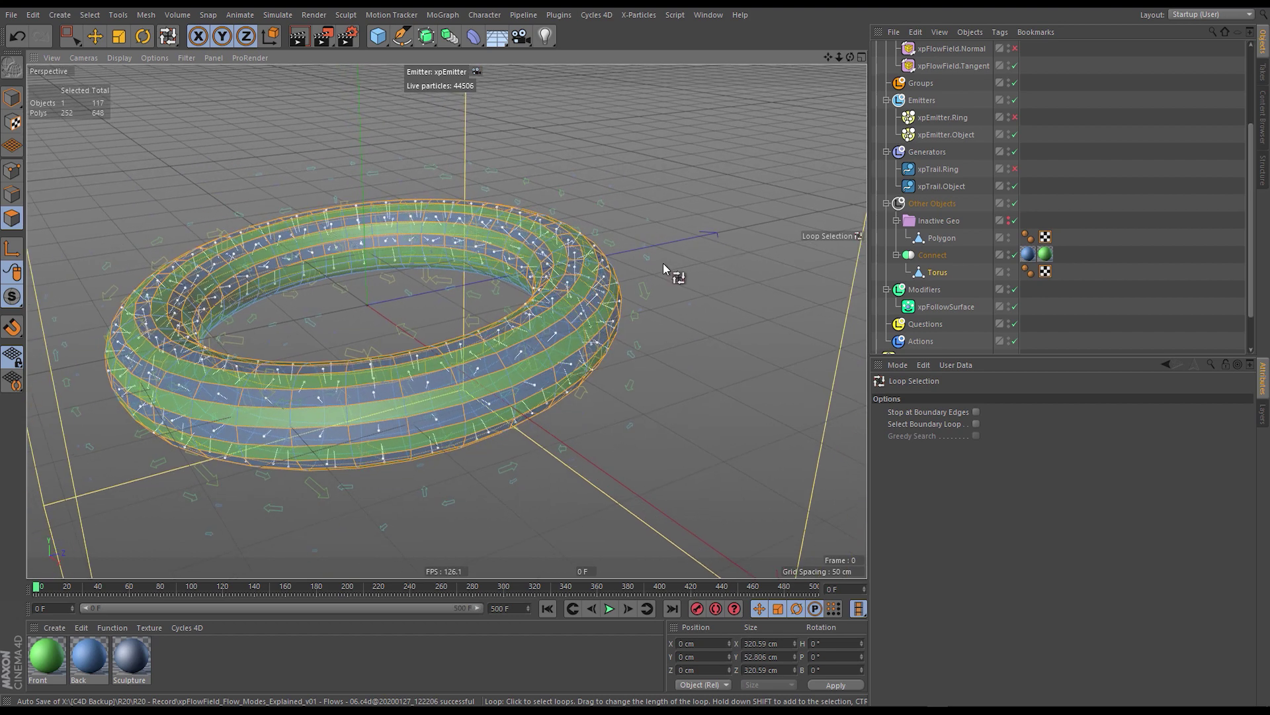
# Undo and redo the normal reversal several times to compare the torus with and without it.
pyautogui.hotkey('ctrl', 'z')
pyautogui.hotkey('ctrl', 'y')
pyautogui.hotkey('ctrl', 'z')
pyautogui.hotkey('ctrl', 'y')
pyautogui.hotkey('ctrl', 'z')
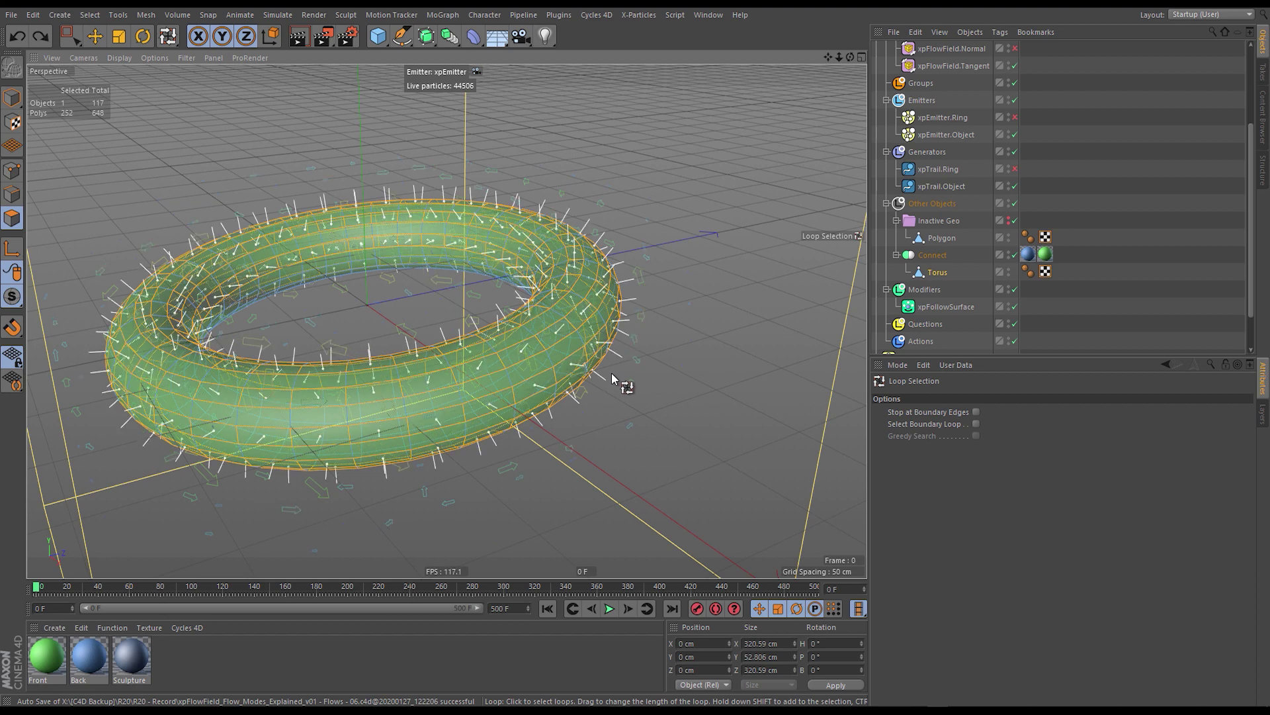
pyautogui.hotkey('ctrl', 'y')
# Deselect the torus, play the simulation to examine the trails over the reversed loops, and stop it.
pyautogui.keyDown('alt'); pyautogui.moveTo(613, 369); pyautogui.dragTo(543, 278); pyautogui.keyUp('alt')
pyautogui.click(1149, 191)
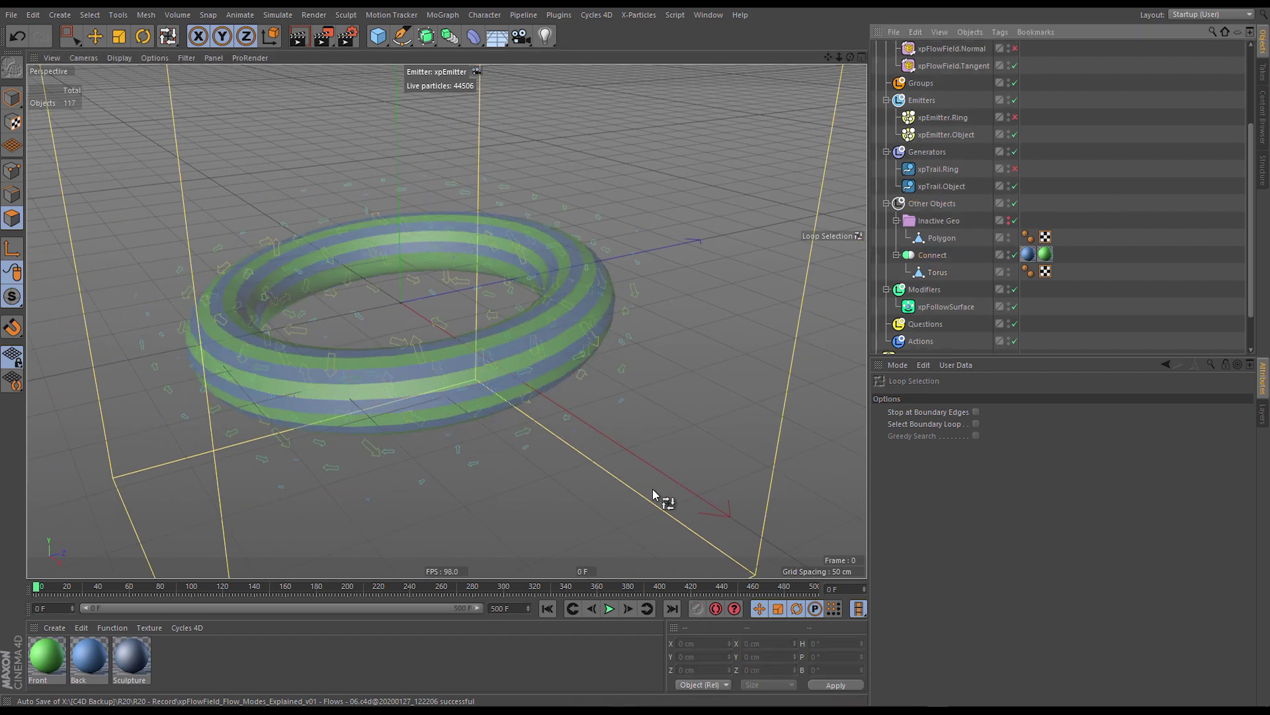
pyautogui.click(609, 609)
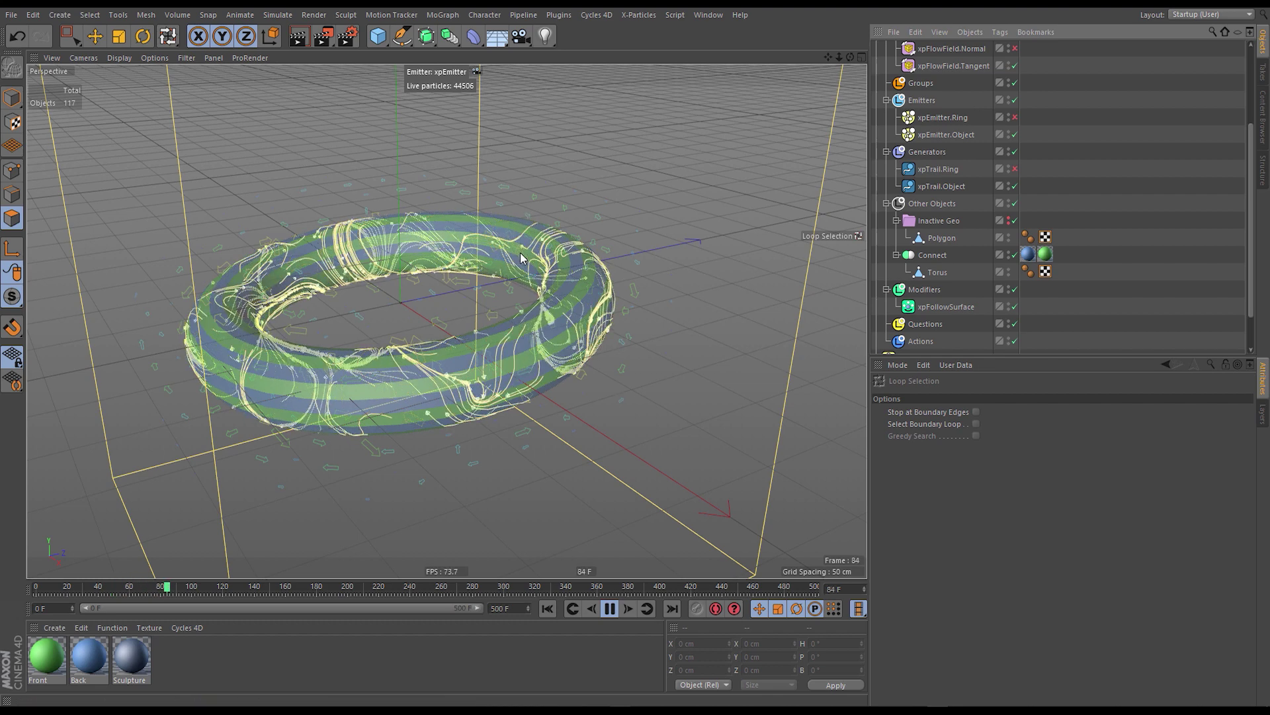
pyautogui.keyDown('alt'); pyautogui.moveTo(521, 258); pyautogui.dragTo(500, 246); pyautogui.keyUp('alt')
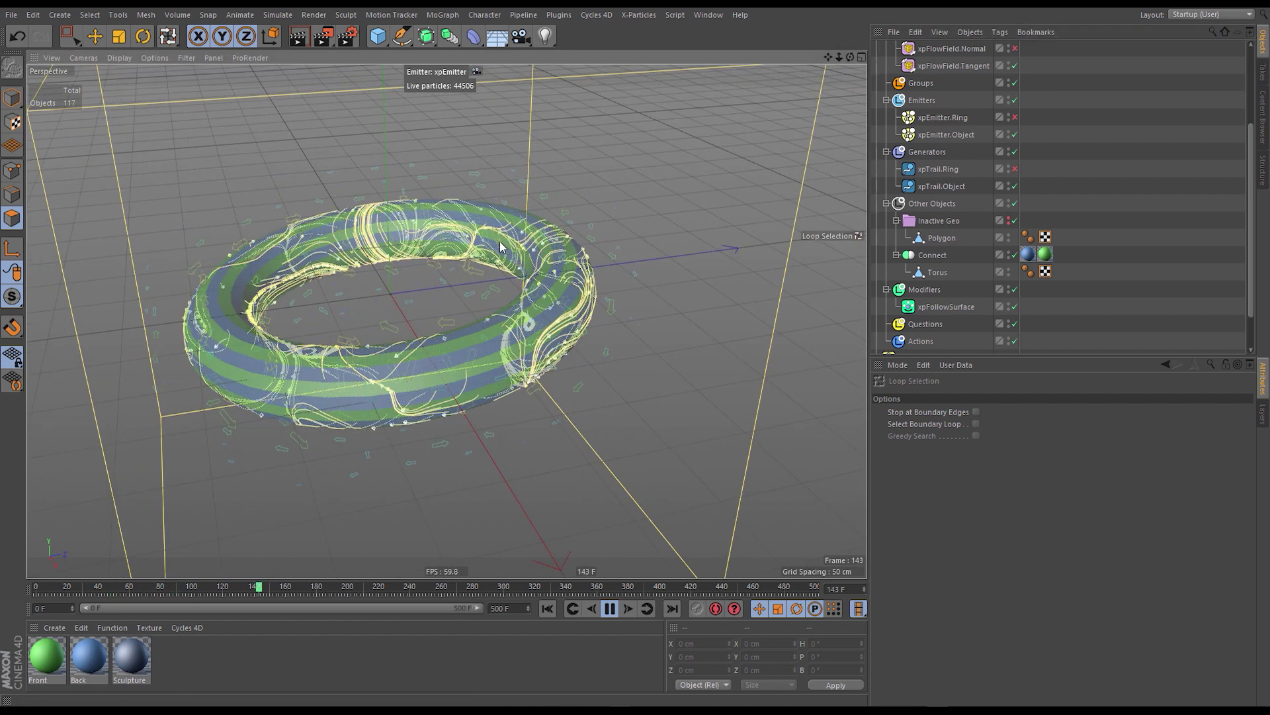
pyautogui.keyDown('alt'); pyautogui.moveTo(500, 246); pyautogui.dragTo(522, 378); pyautogui.keyUp('alt')
pyautogui.scroll(-5, 516, 296)
pyautogui.click(609, 608)
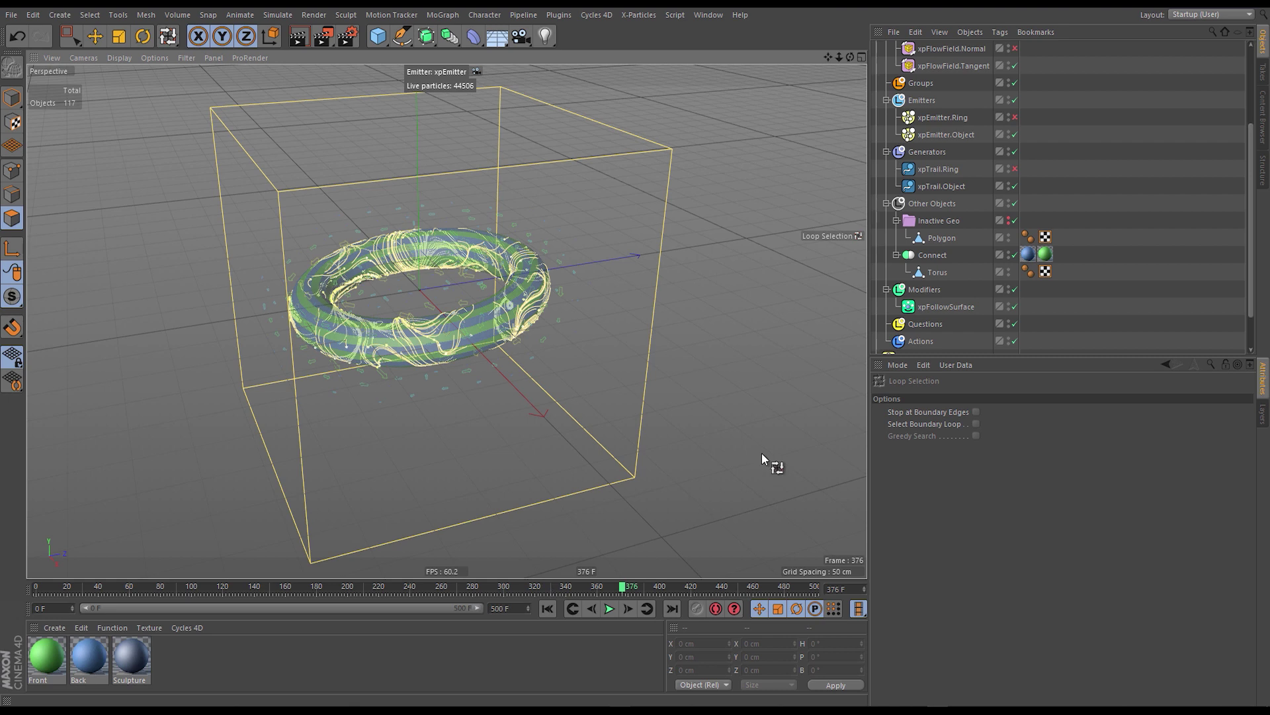
# Disable, hide and collapse the Surface Tangent & Normal system, and enable and expand Surface Flows.Head in its place.
pyautogui.scroll(3, 1039, 90)
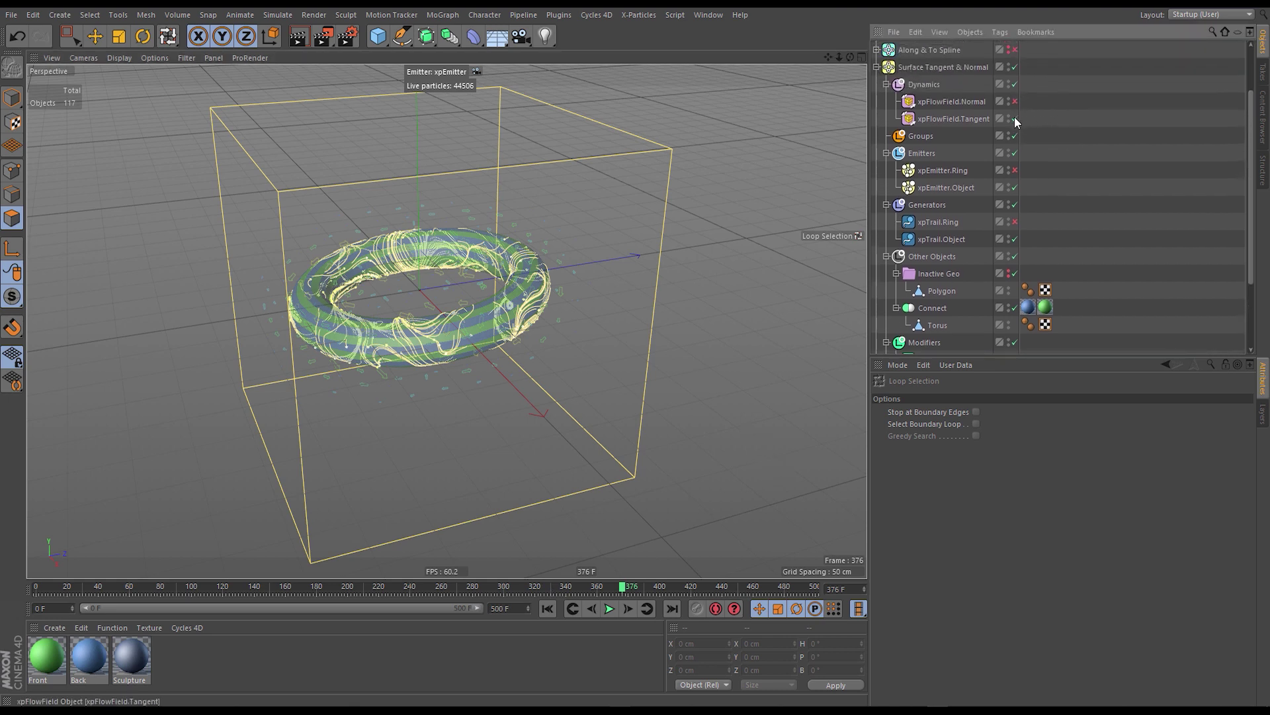
pyautogui.click(1014, 67)
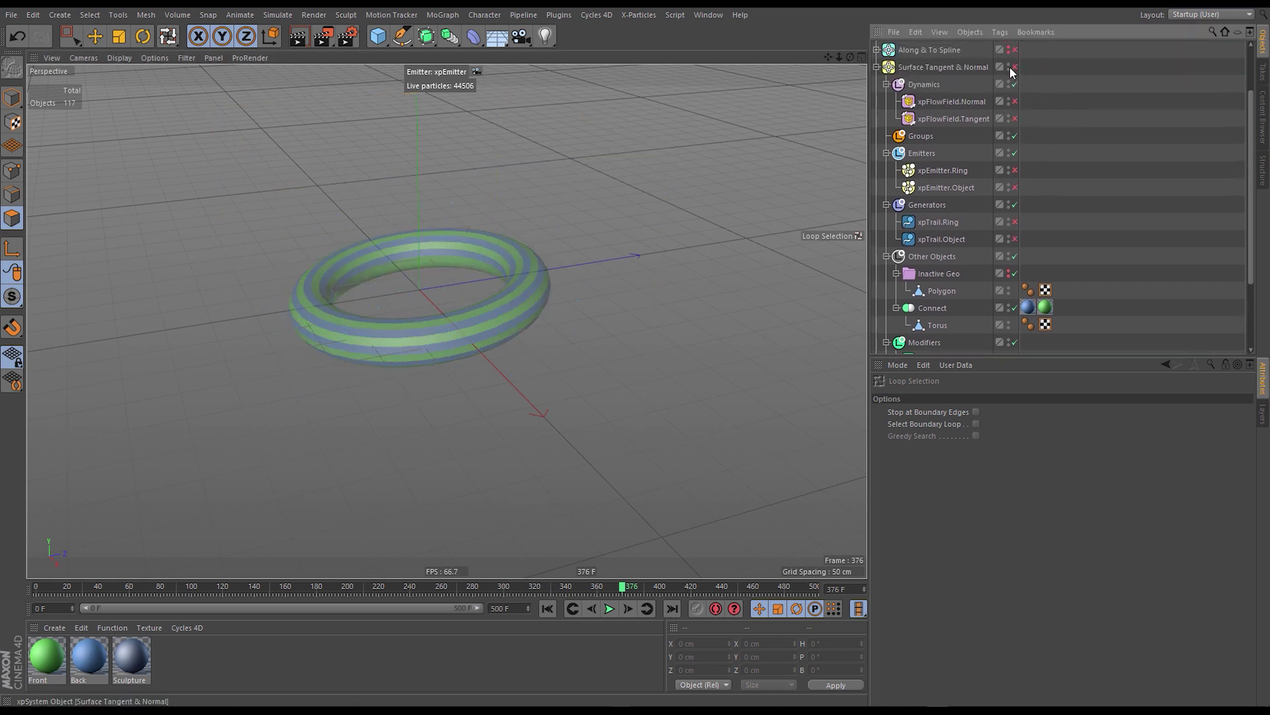
pyautogui.click(1009, 65)
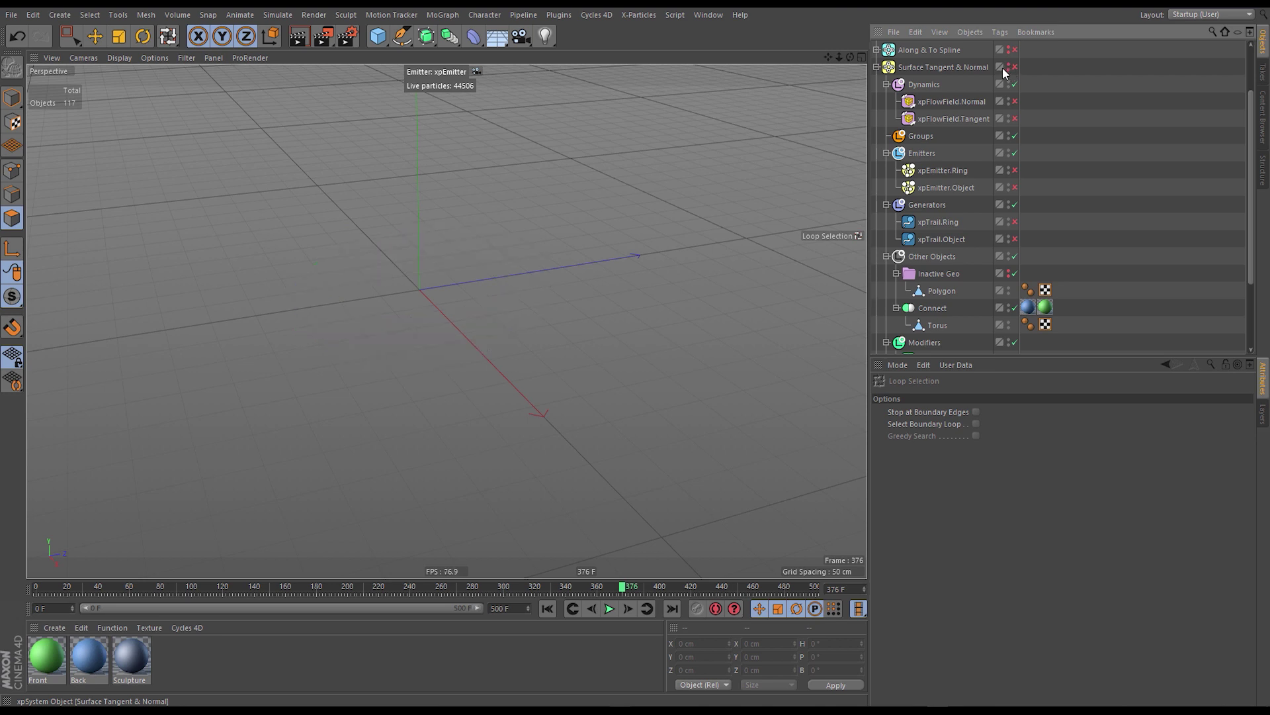
pyautogui.click(877, 68)
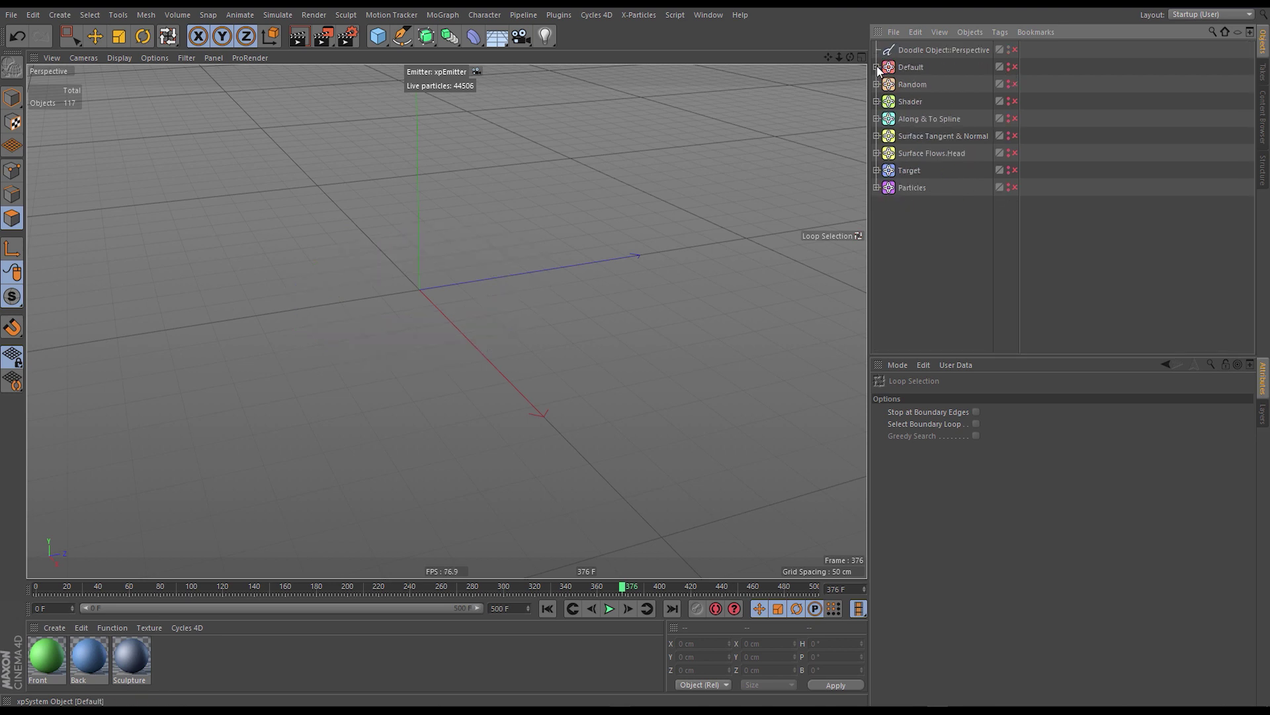
pyautogui.click(878, 154)
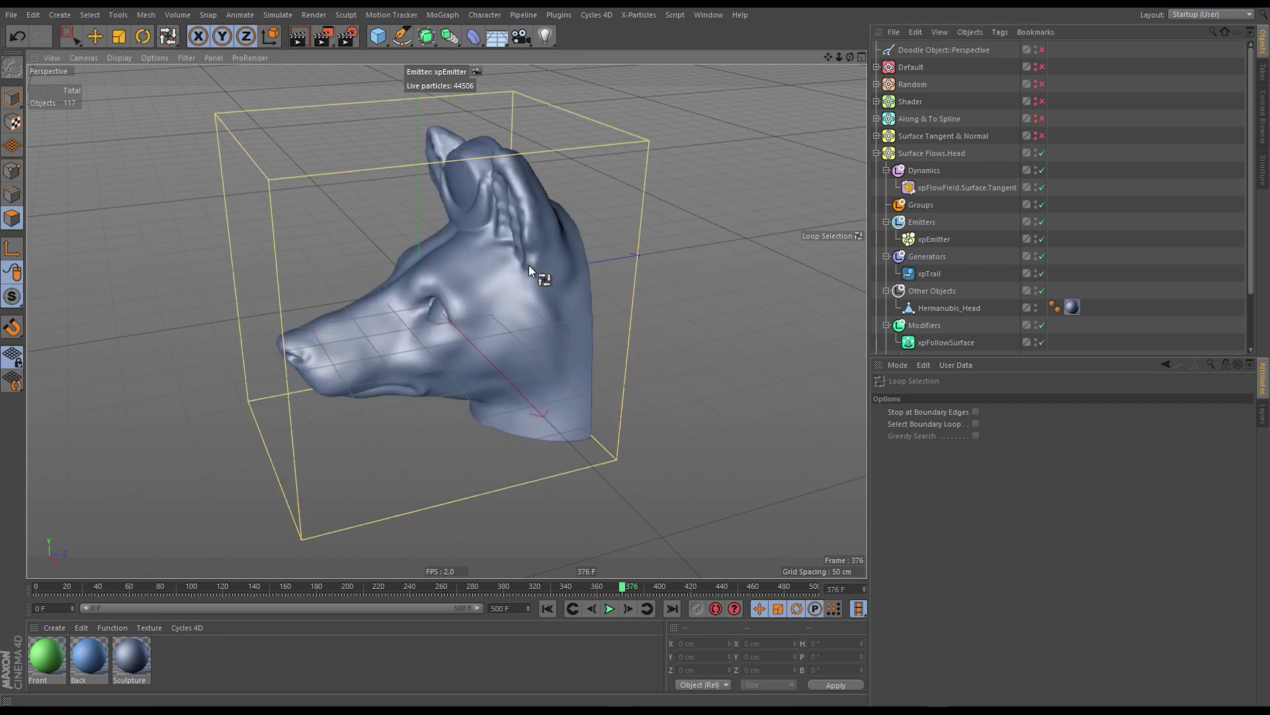
# Select the Hermanubis_Head mesh and preview its polygon loops around the eye and muzzle with Loop Selection.
pyautogui.keyDown('alt'); pyautogui.moveTo(416, 343); pyautogui.dragTo(513, 307); pyautogui.keyUp('alt')
pyautogui.press('e')
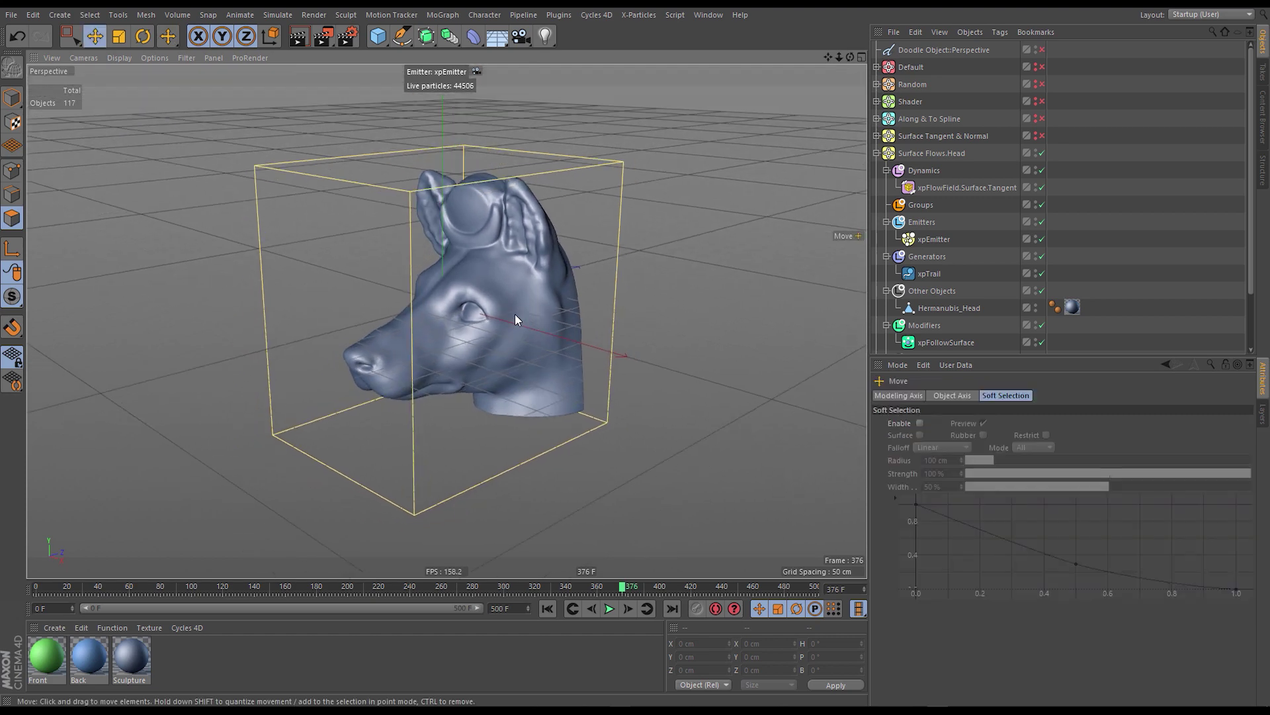
pyautogui.click(515, 314)
pyautogui.keyDown('alt'); pyautogui.moveTo(489, 252); pyautogui.dragTo(401, 341, button='right'); pyautogui.keyUp('alt')
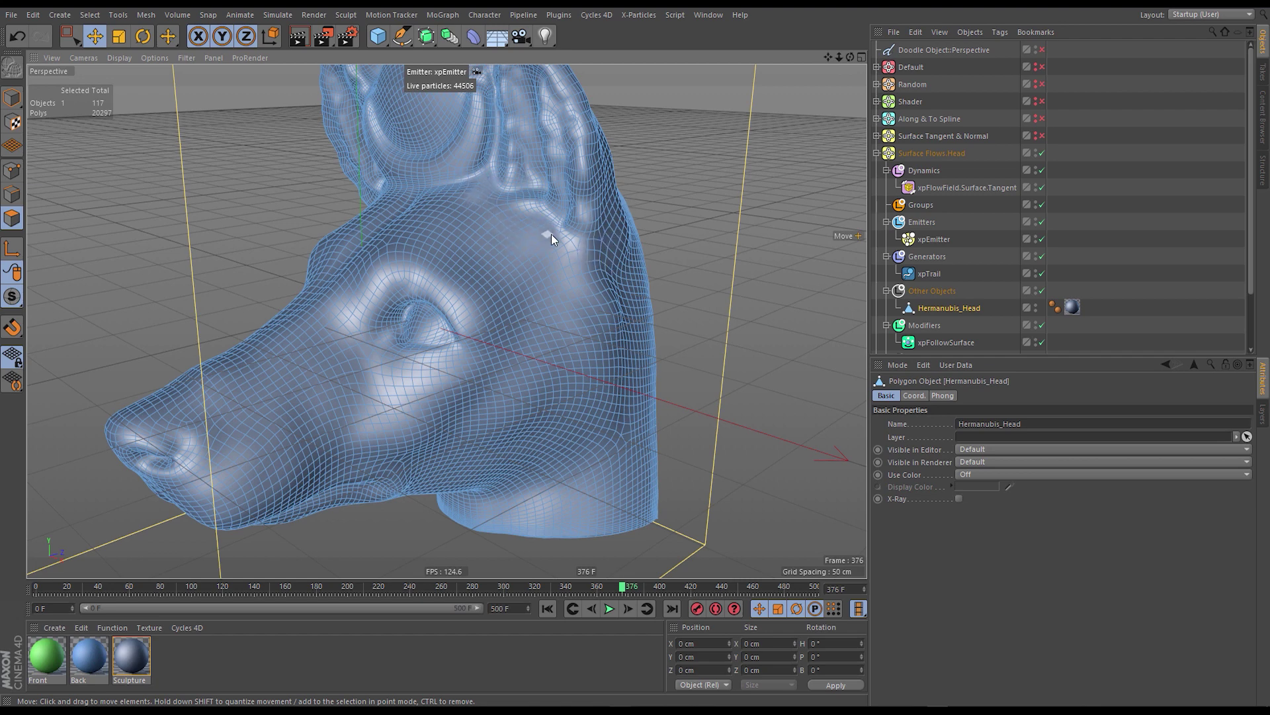
pyautogui.press('u')
pyautogui.press('l')
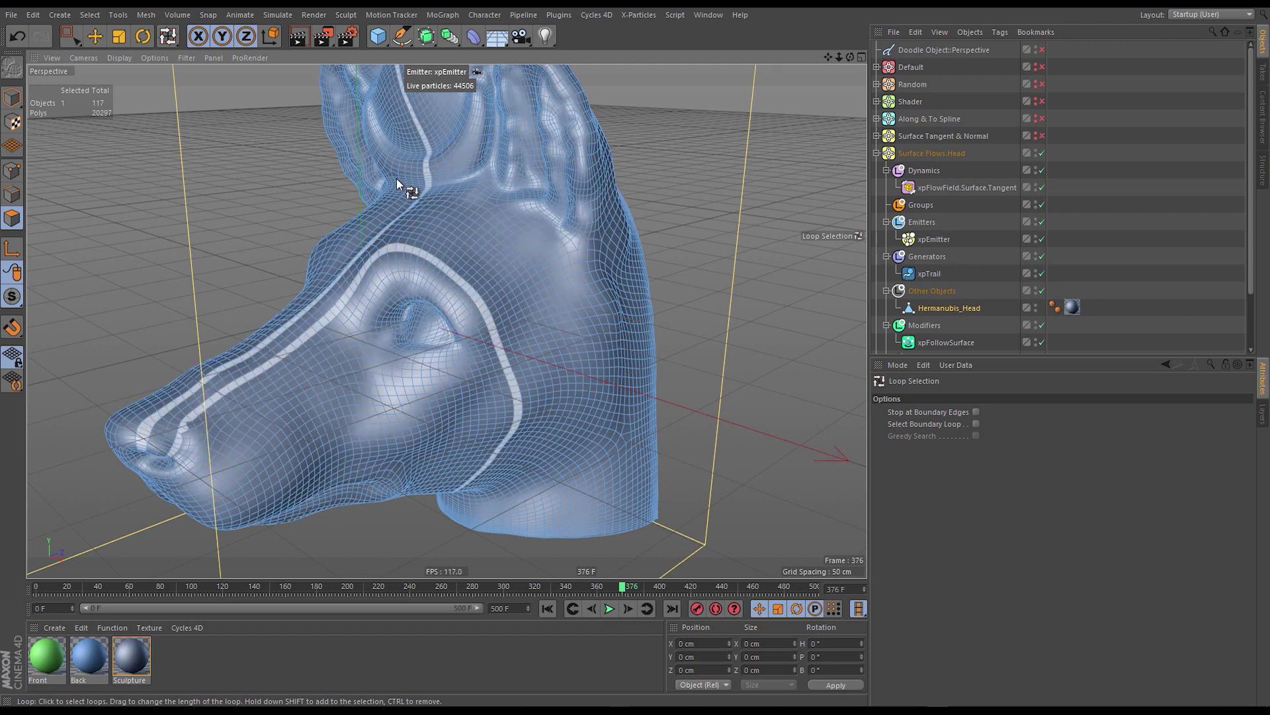
# Select all polygons of the Hermanubis_Head mesh with the Move tool active to examine the normals, and deselect the mesh.
pyautogui.scroll(-3, 524, 280)
pyautogui.keyDown('alt'); pyautogui.moveTo(496, 298); pyautogui.dragTo(507, 285); pyautogui.keyUp('alt')
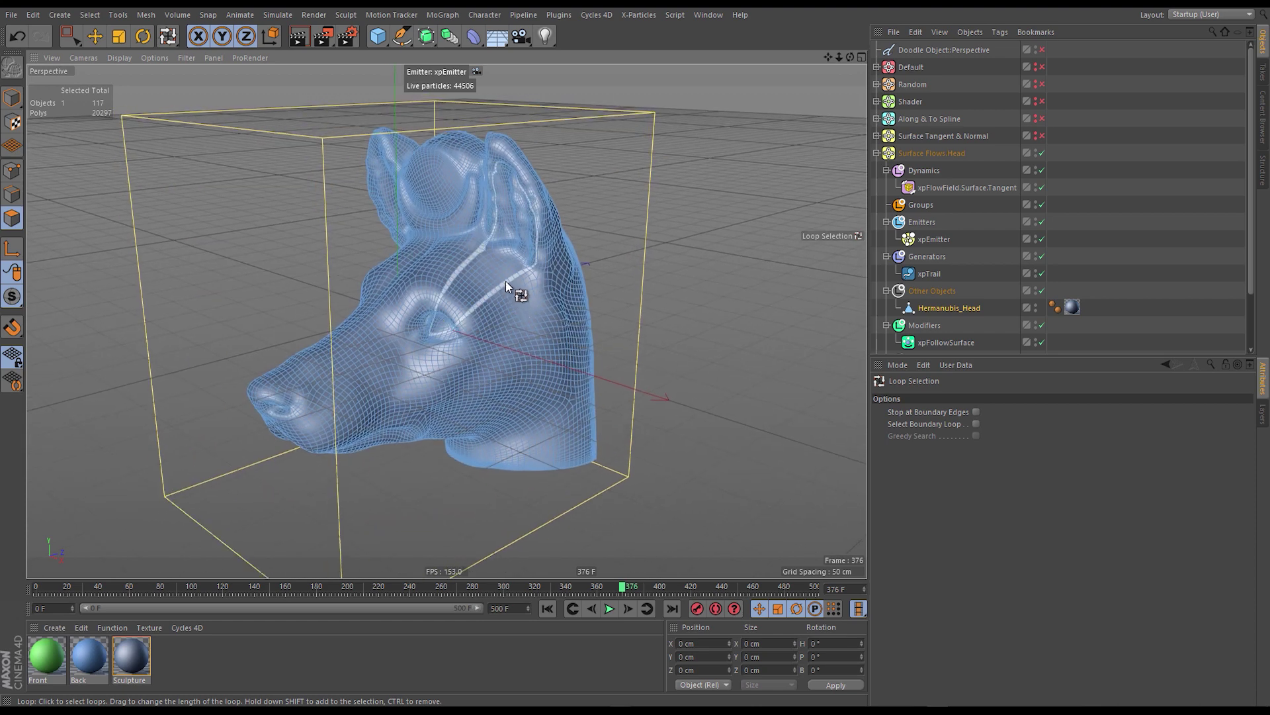
pyautogui.hotkey('ctrl', 'a')
pyautogui.press('e')
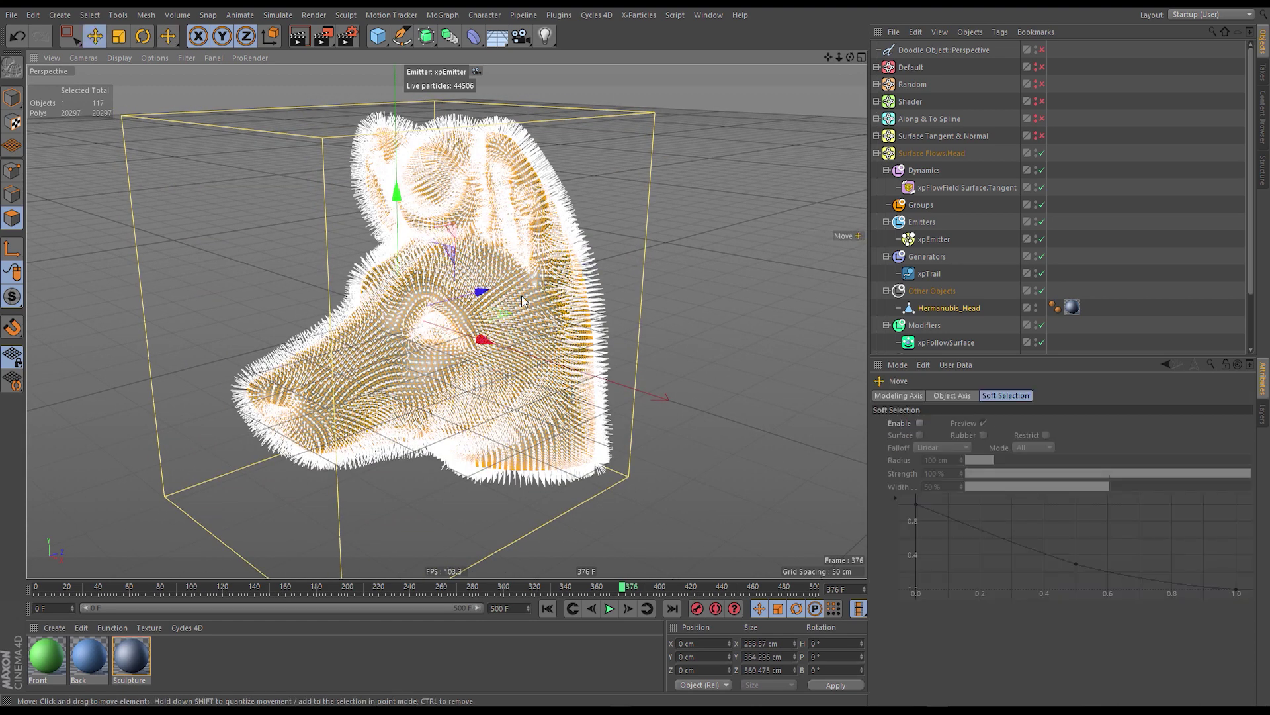
pyautogui.click(1074, 227)
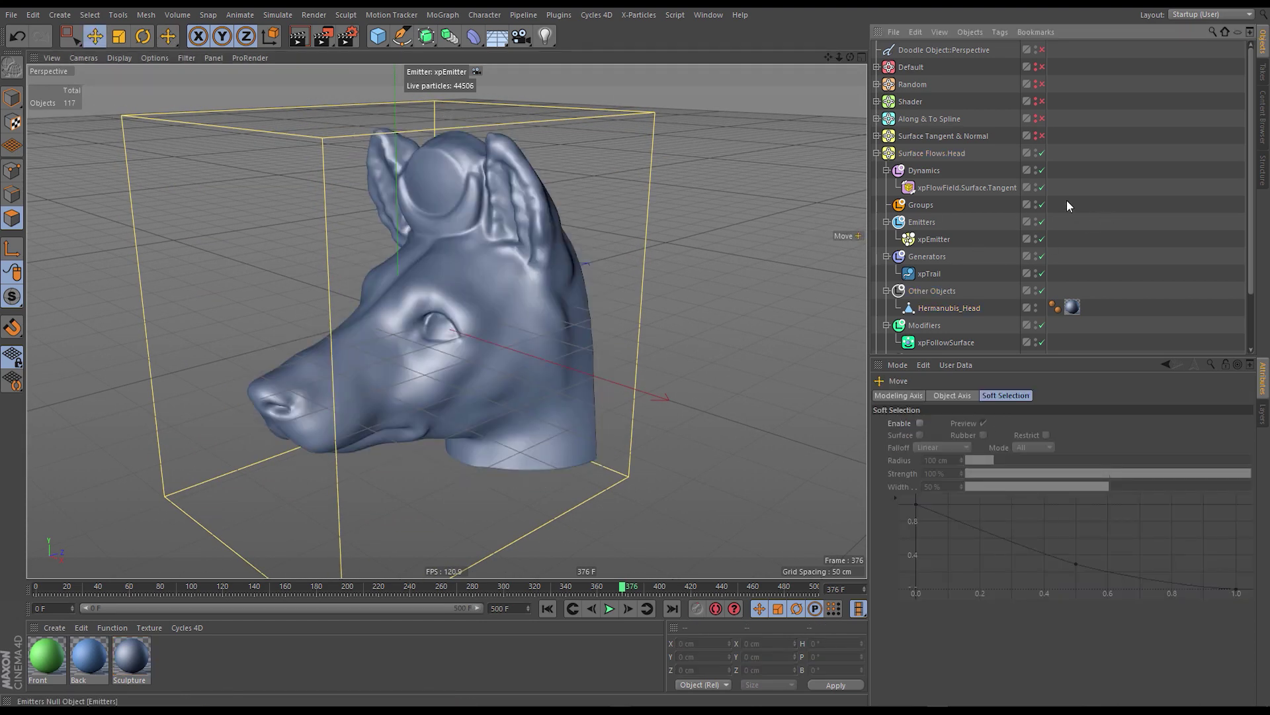
# Show the vectors of xpFlowField.Surface.Tangent to examine the flow around the head, hide them, and return to its general settings.
pyautogui.click(985, 185)
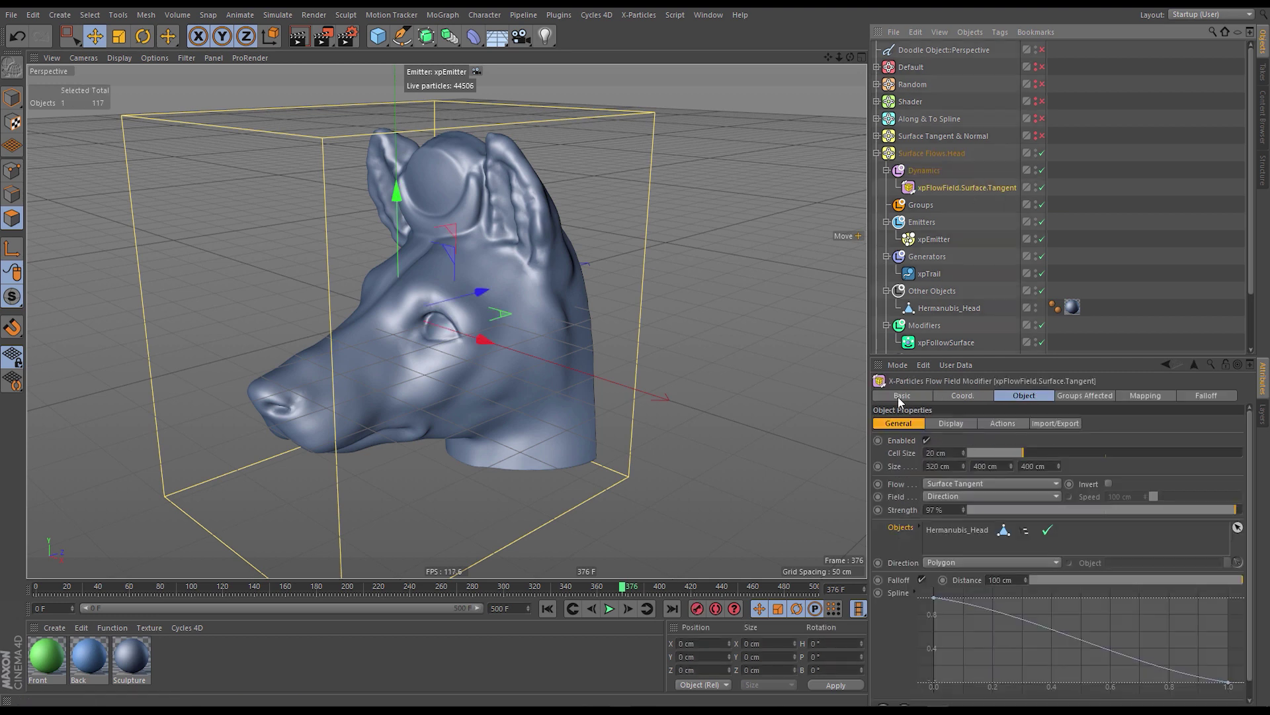
pyautogui.keyDown('shift'); pyautogui.click(939, 423); pyautogui.keyUp('shift')
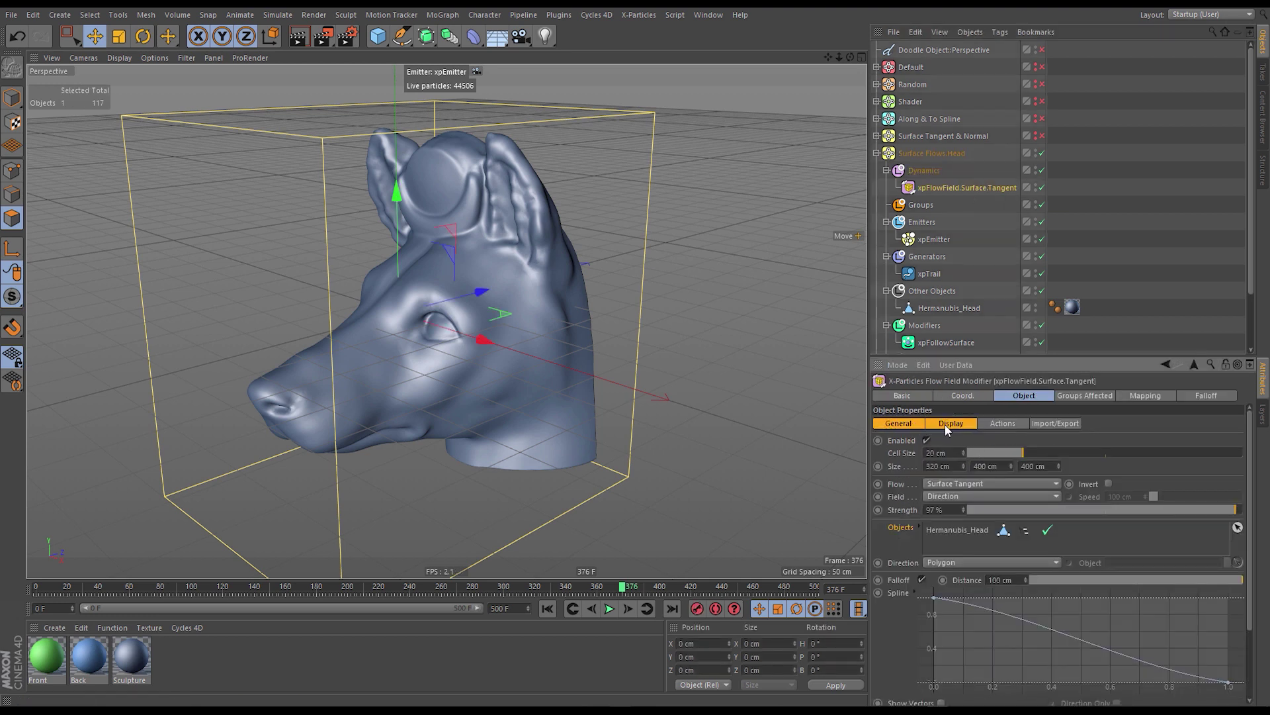
pyautogui.click(945, 423)
pyautogui.click(941, 440)
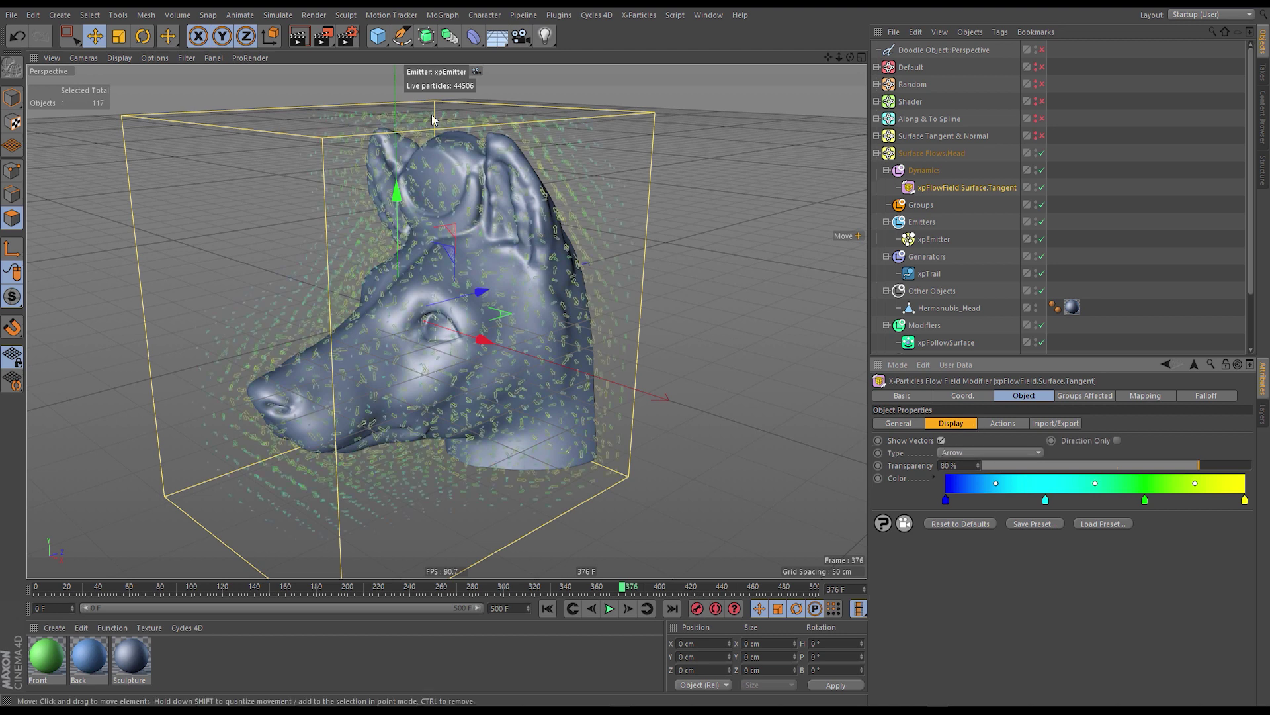
pyautogui.click(941, 440)
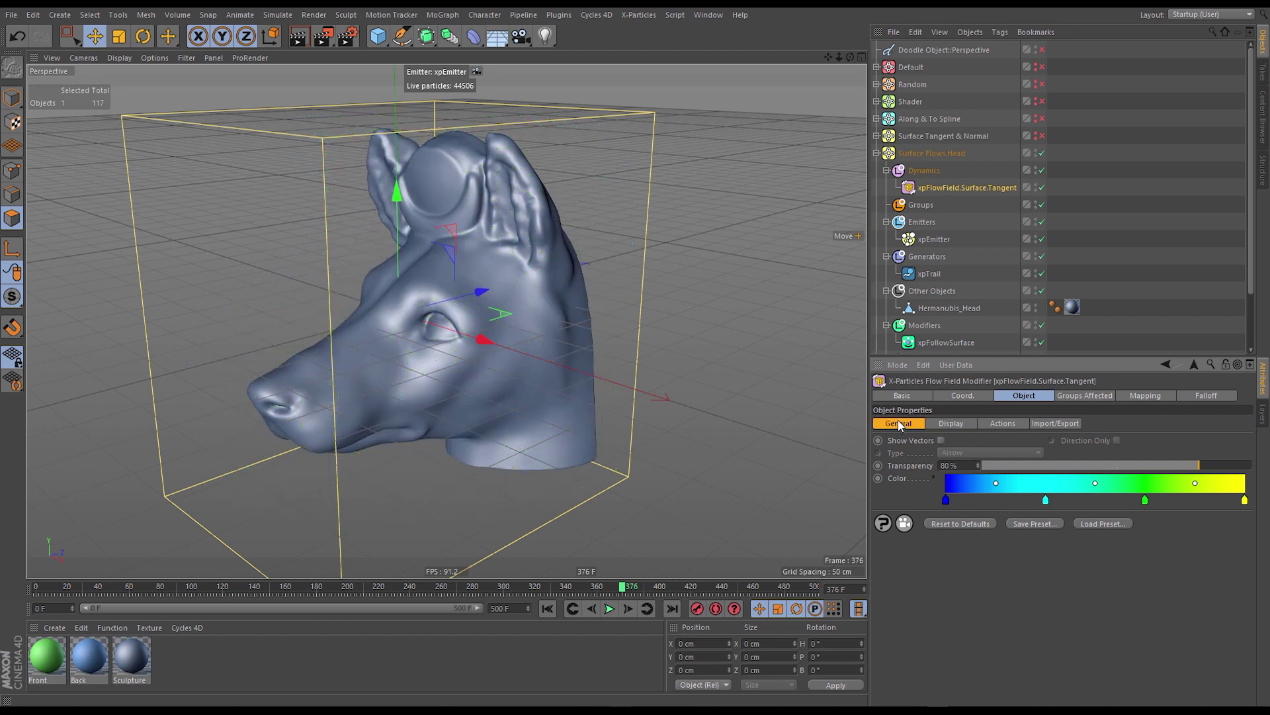
pyautogui.click(899, 423)
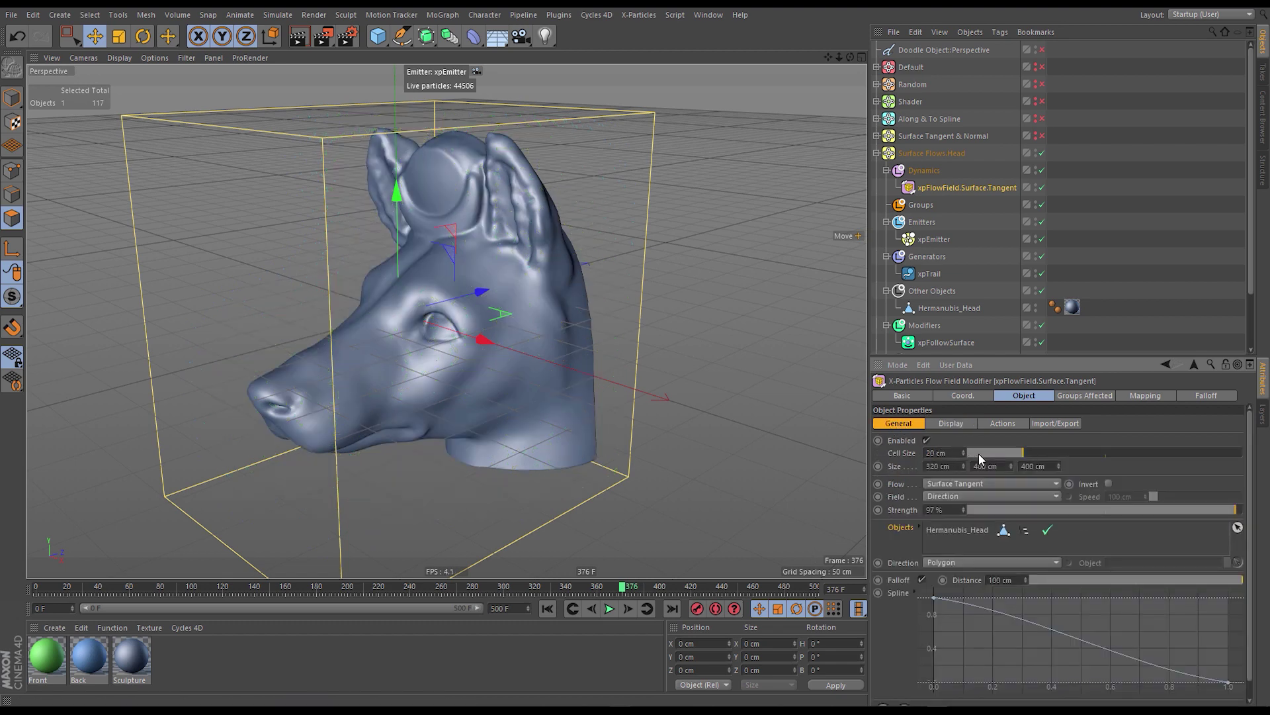
# Select the head's xpEmitter, play the simulation from frame 0 with pauses, and examine the trails on the front and back of the head.
pyautogui.click(933, 239)
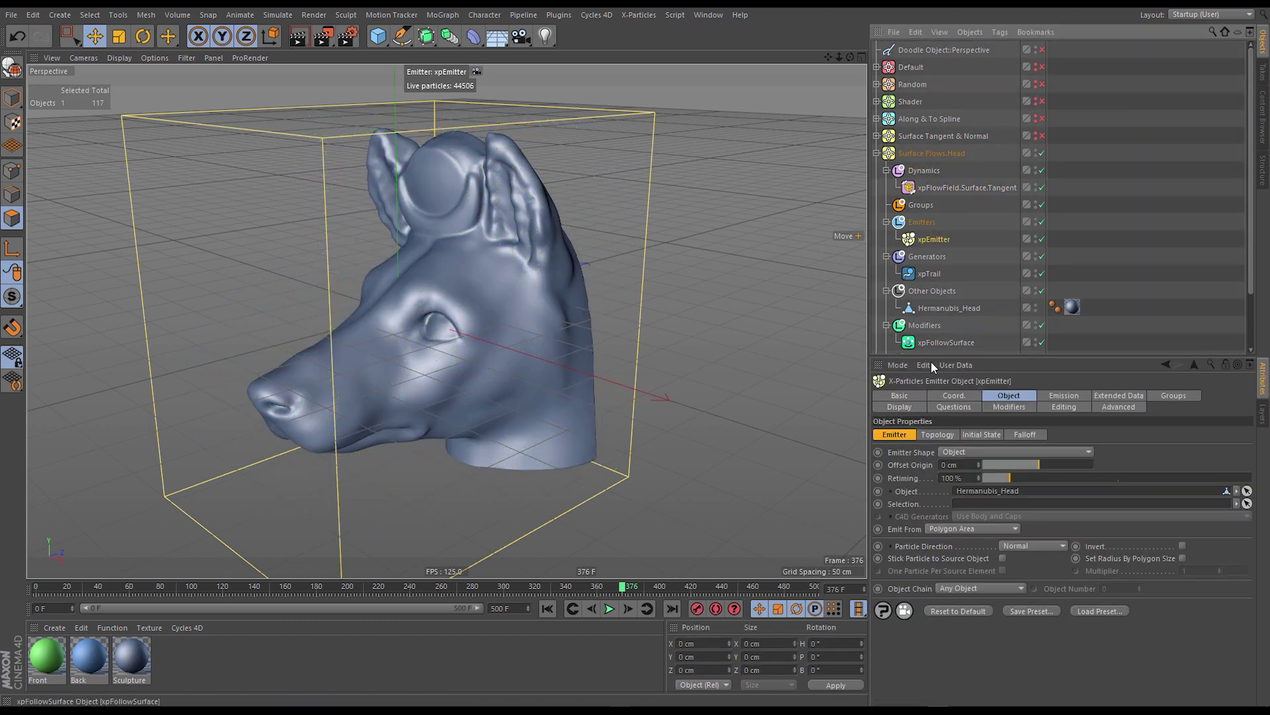
pyautogui.click(547, 608)
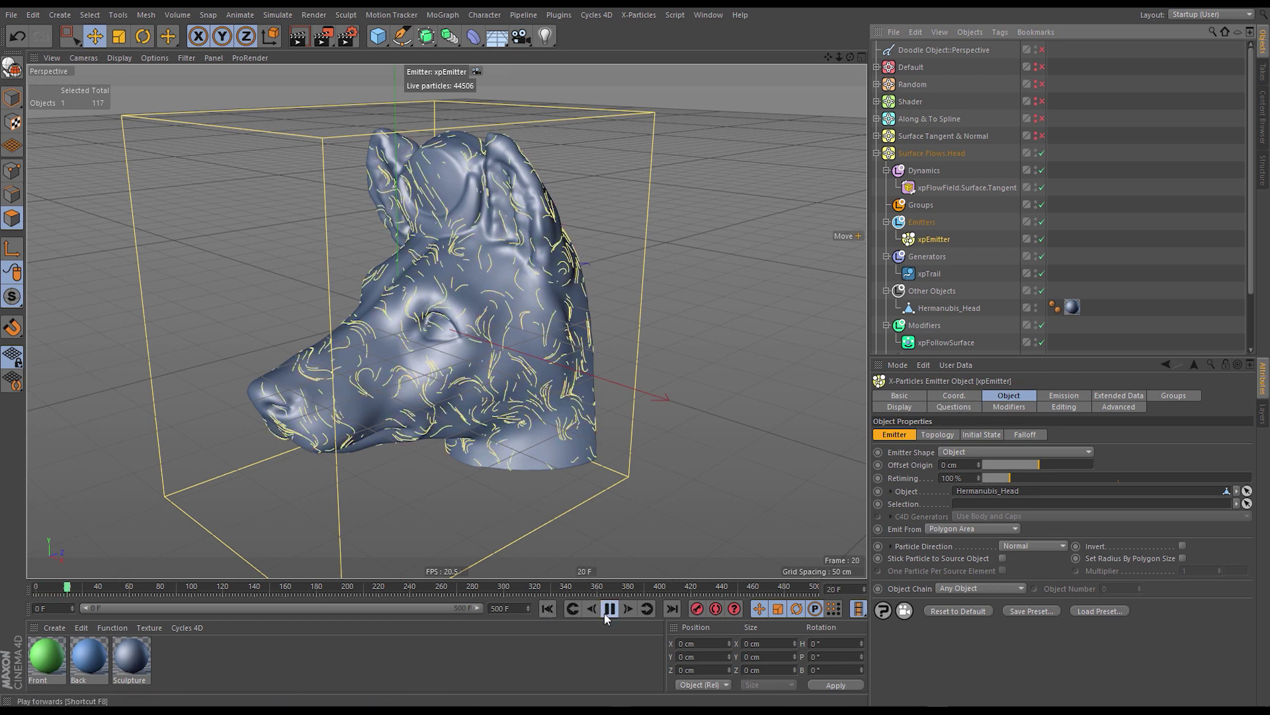
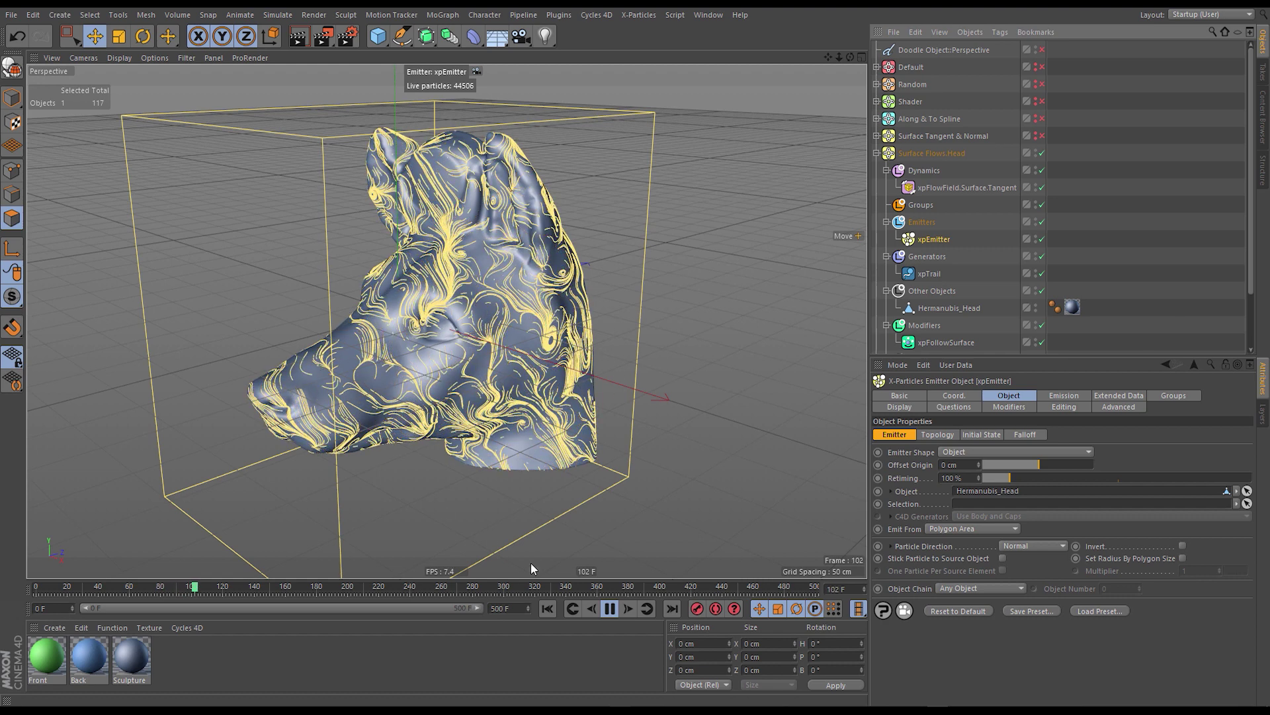
pyautogui.press('F8')
pyautogui.keyDown('alt'); pyautogui.moveTo(609, 295); pyautogui.dragTo(510, 295, button='middle'); pyautogui.keyUp('alt')
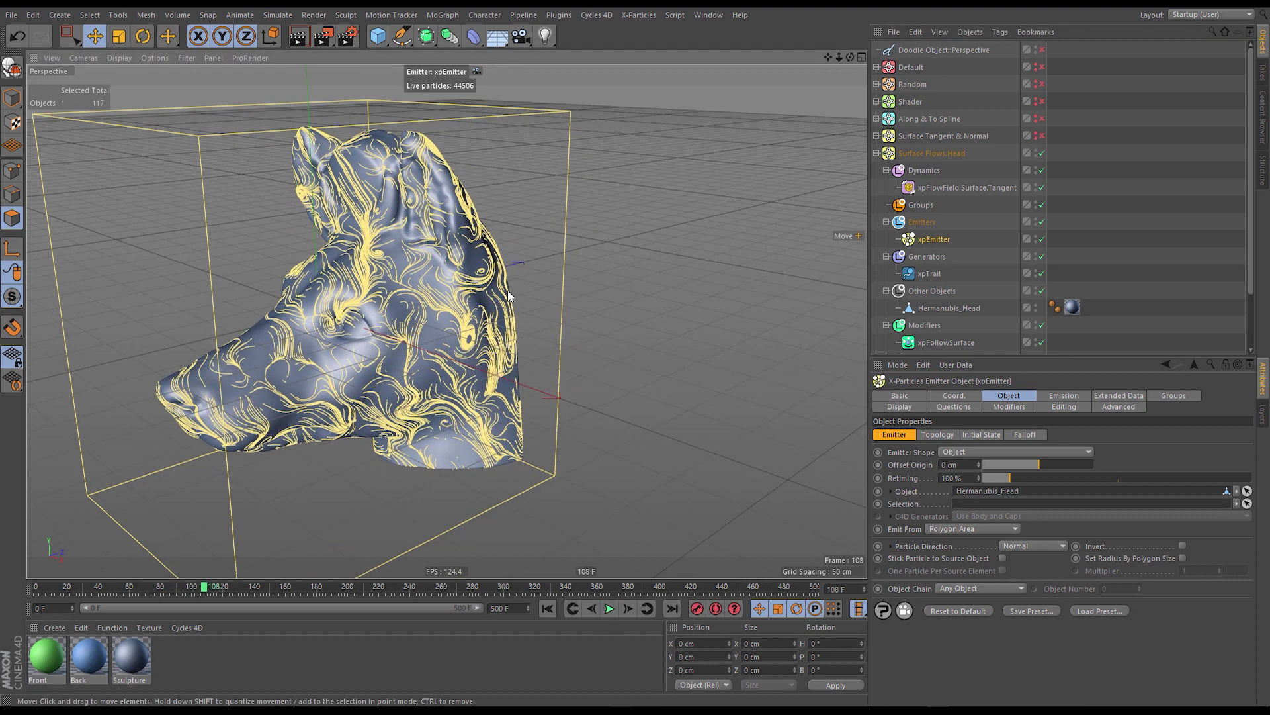
pyautogui.moveTo(508, 295)
pyautogui.keyDown('alt'); pyautogui.mouseDown()
pyautogui.moveTo(372, 250)
pyautogui.moveTo(387, 296)
pyautogui.moveTo(346, 299)
pyautogui.moveTo(578, 283)
pyautogui.moveTo(528, 300)
pyautogui.moveTo(503, 292)
pyautogui.mouseUp(); pyautogui.keyUp('alt')
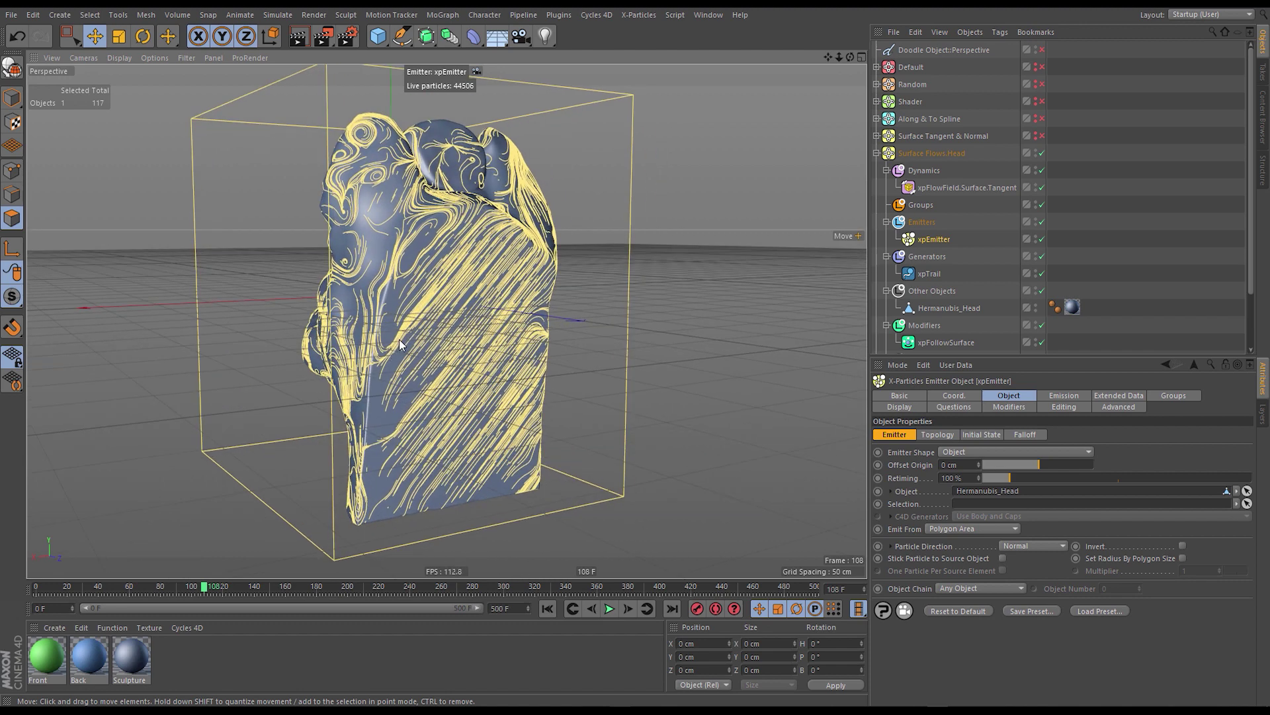
pyautogui.click(610, 608)
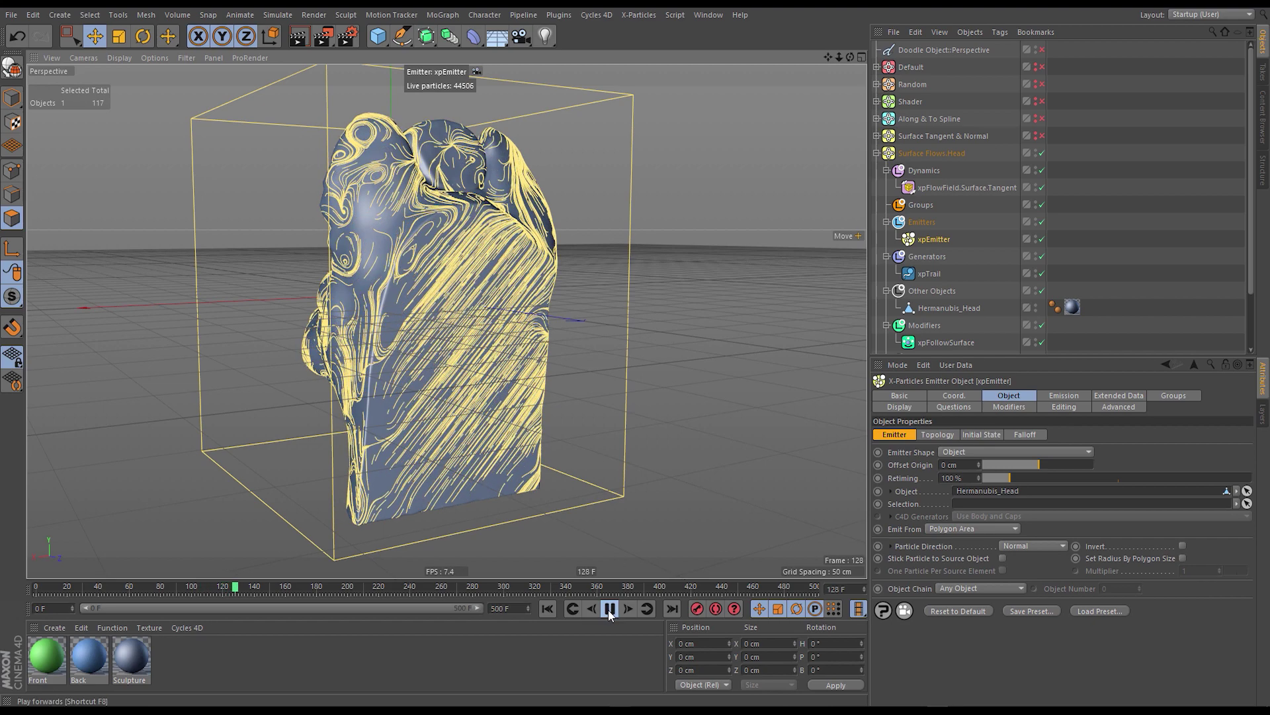
pyautogui.press('F8')
pyautogui.keyDown('alt'); pyautogui.moveTo(510, 371); pyautogui.dragTo(473, 258); pyautogui.keyUp('alt')
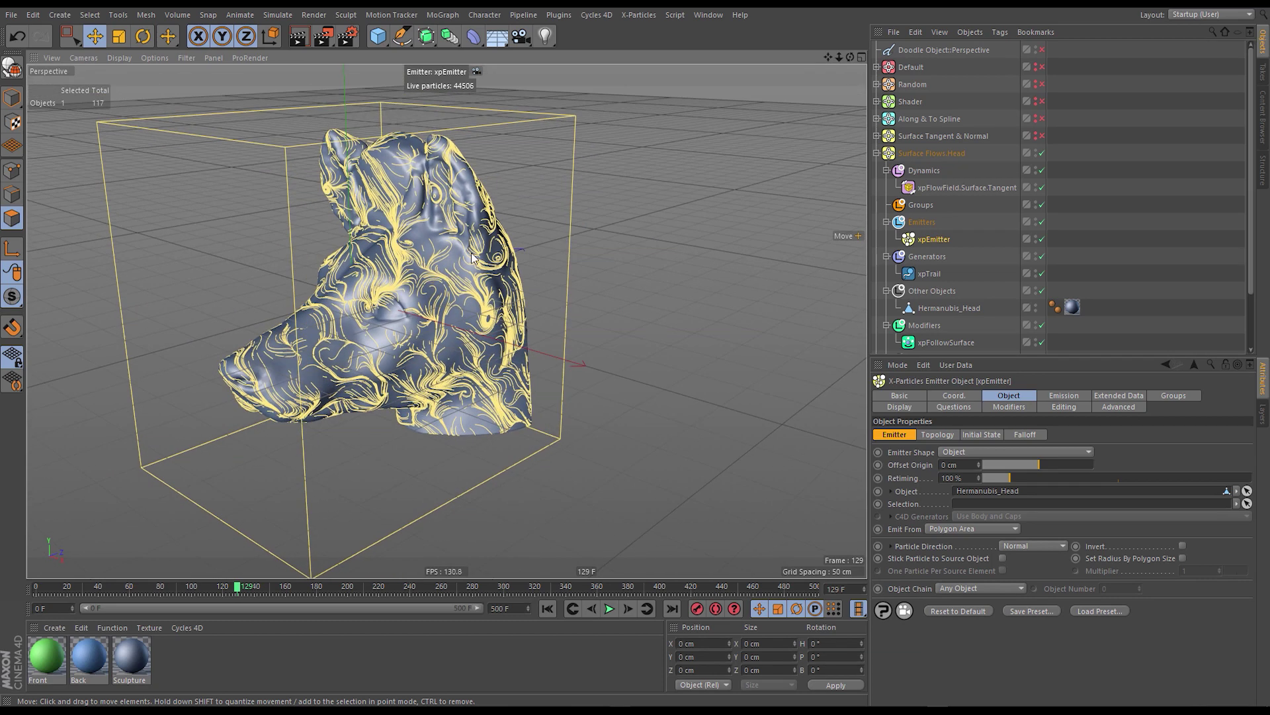
# Enable Show Vectors for xpFlowField.Surface.Tangent and rewind the timeline to frame 0.
pyautogui.click(970, 188)
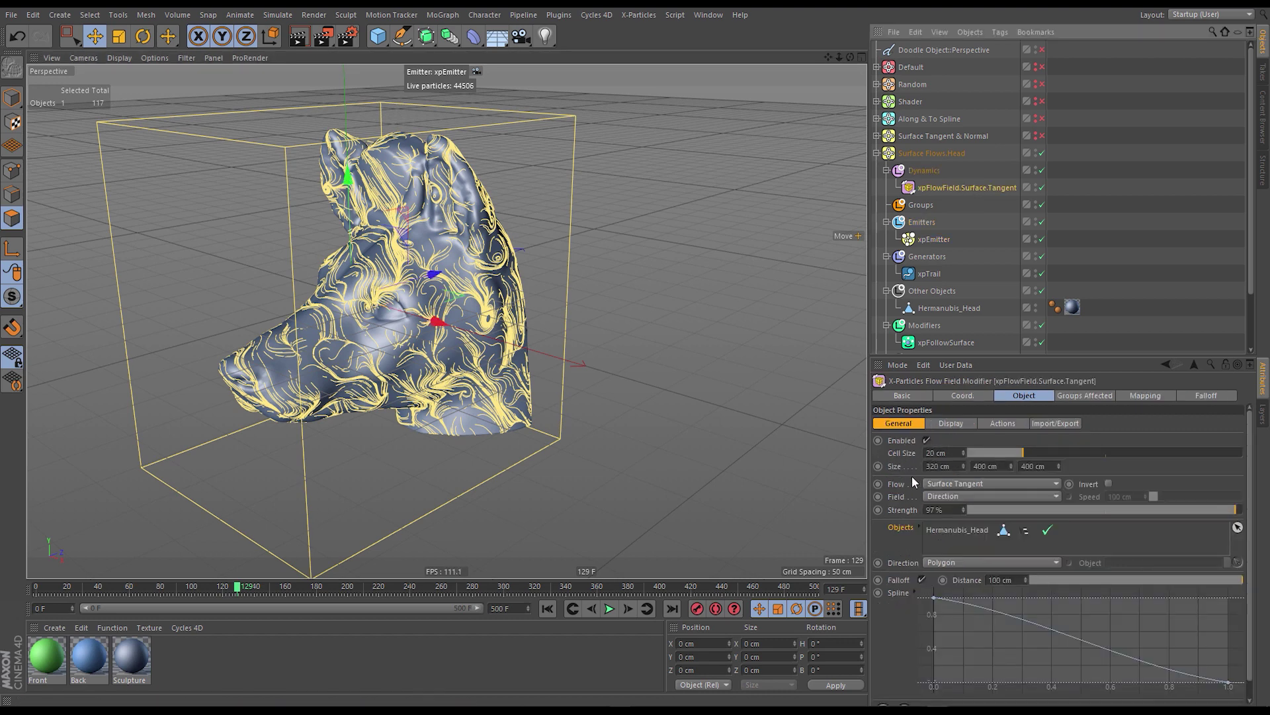
pyautogui.click(950, 424)
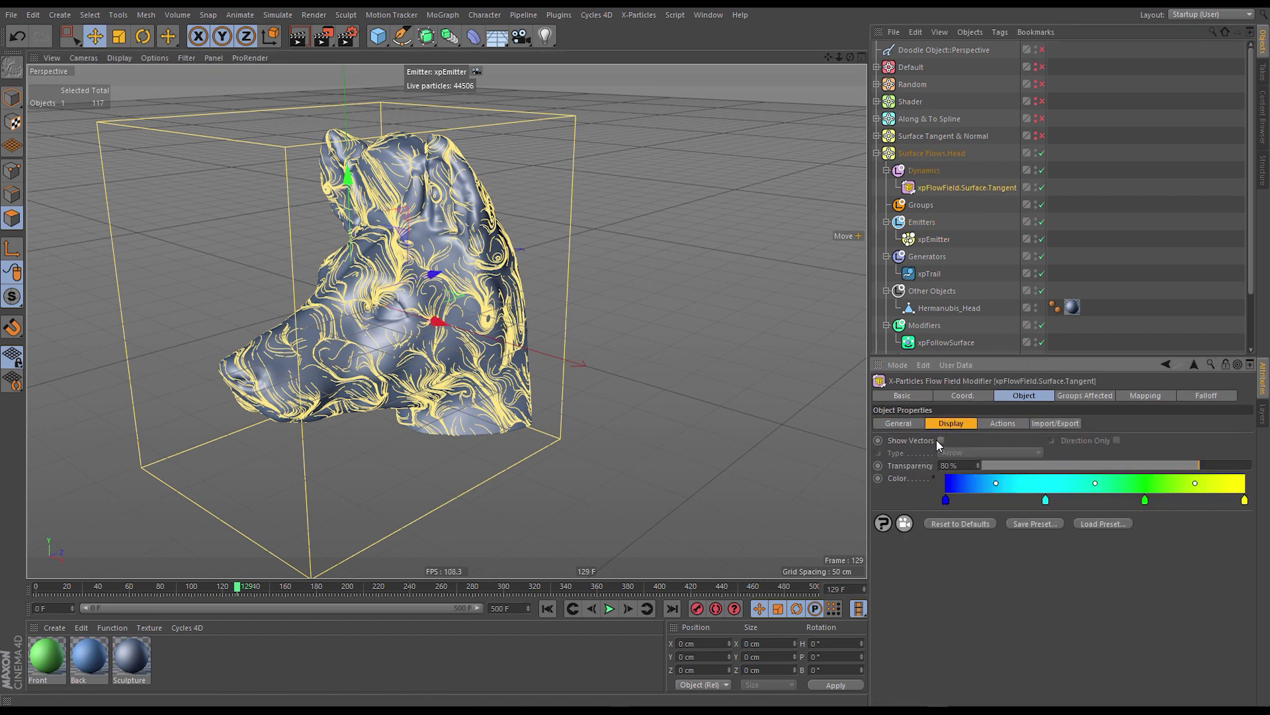
pyautogui.click(941, 440)
pyautogui.click(550, 610)
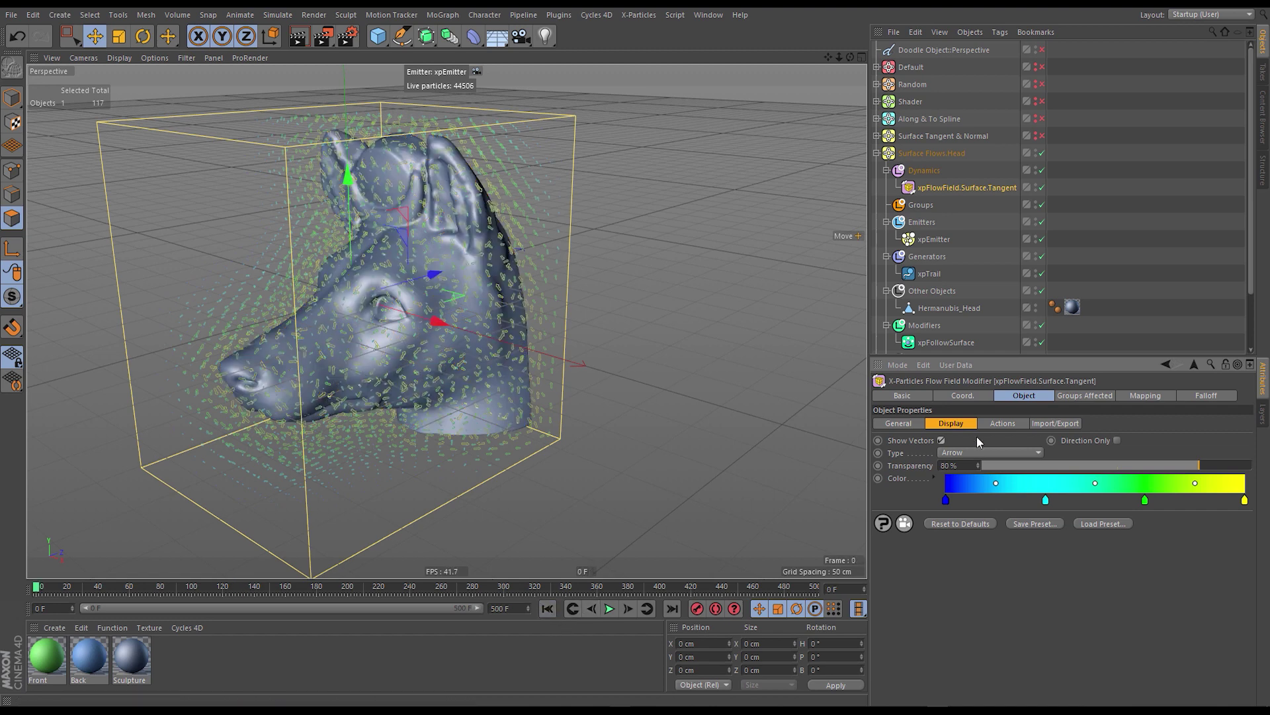
# Set the cell size of the Surface Tangent flow field to 60 cm.
pyautogui.click(915, 423)
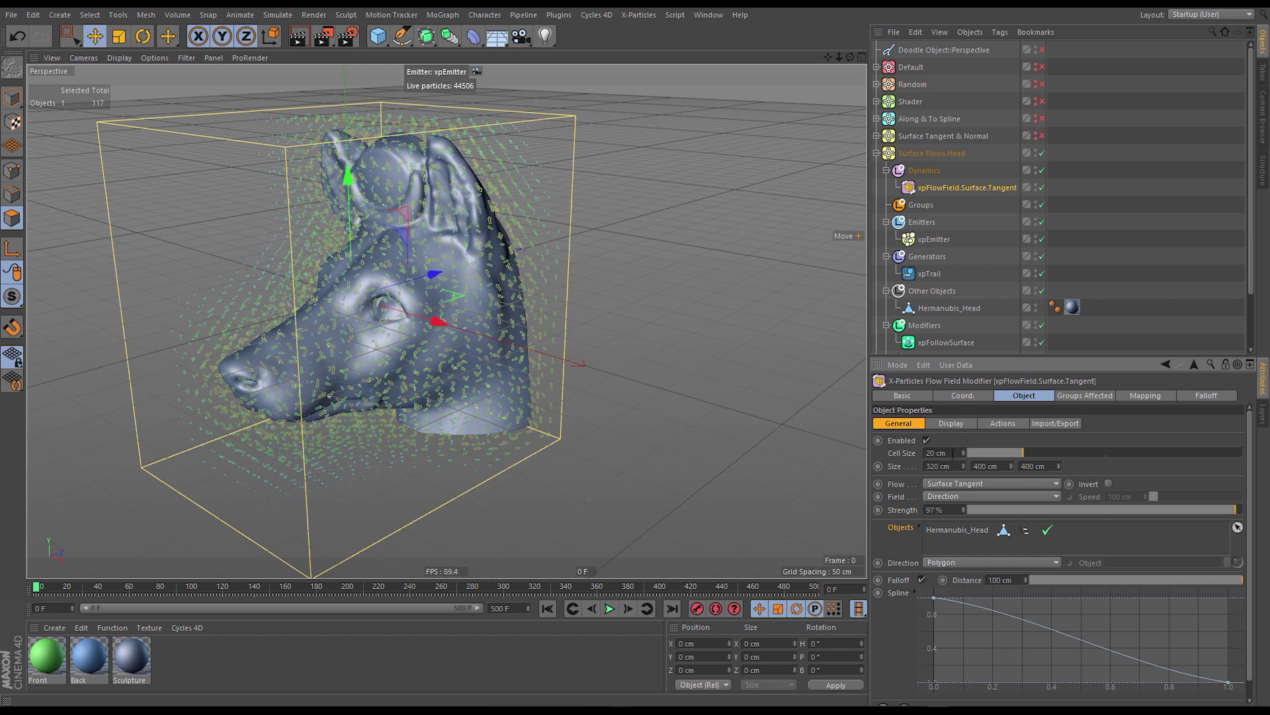
pyautogui.write('60')
pyautogui.press('Return')
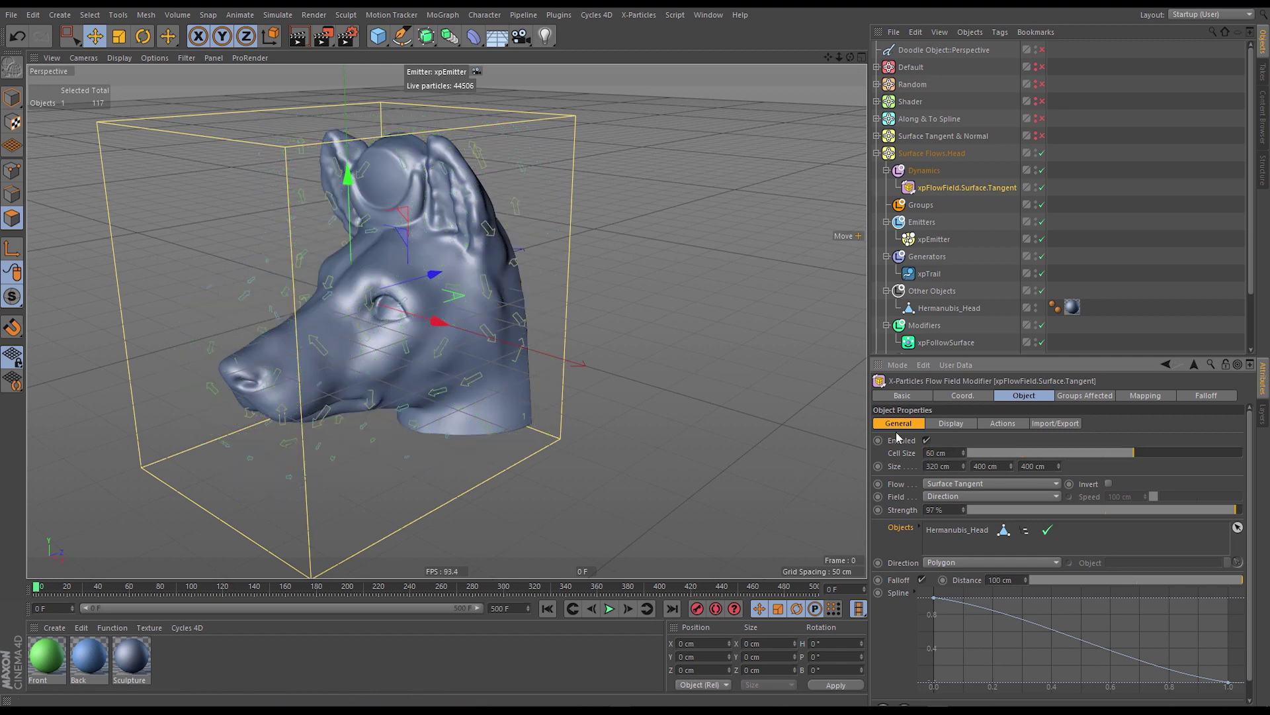
# Select the head's xpEmitter, play the simulation with the larger cells, stop it, and examine the trails from both sides of the head.
pyautogui.click(1065, 182)
pyautogui.click(927, 240)
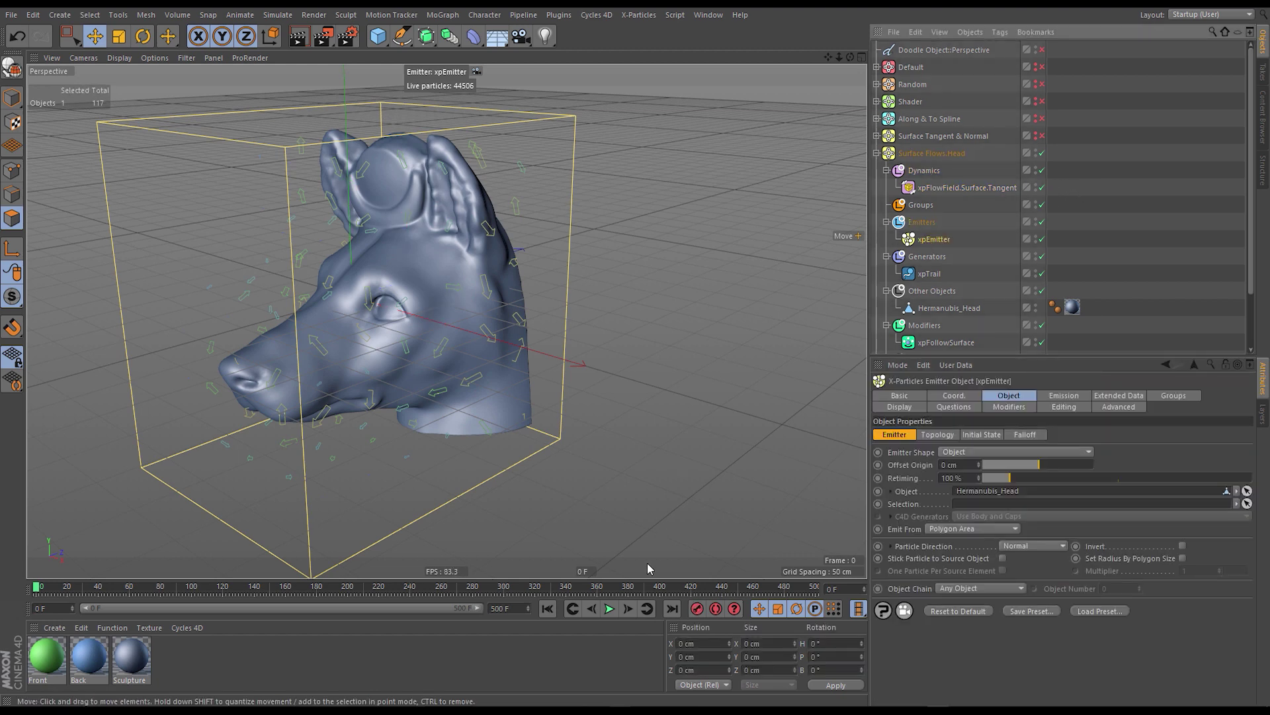
pyautogui.click(608, 608)
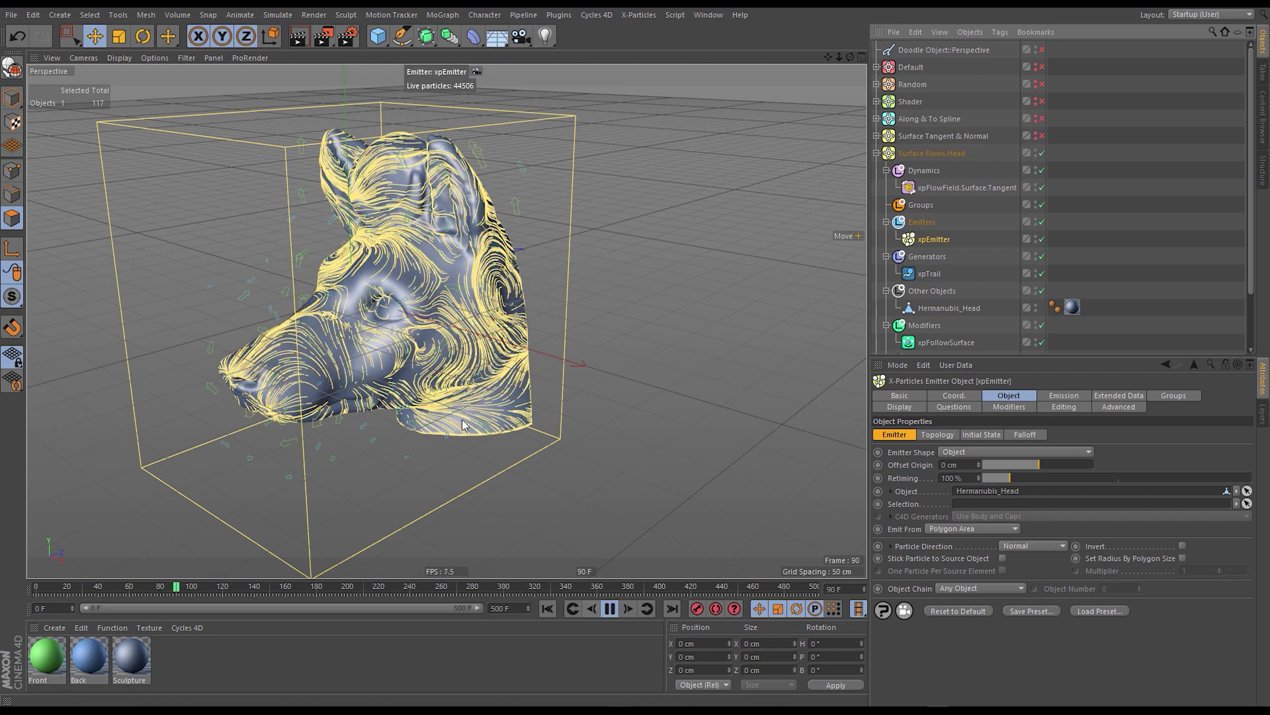
pyautogui.click(609, 608)
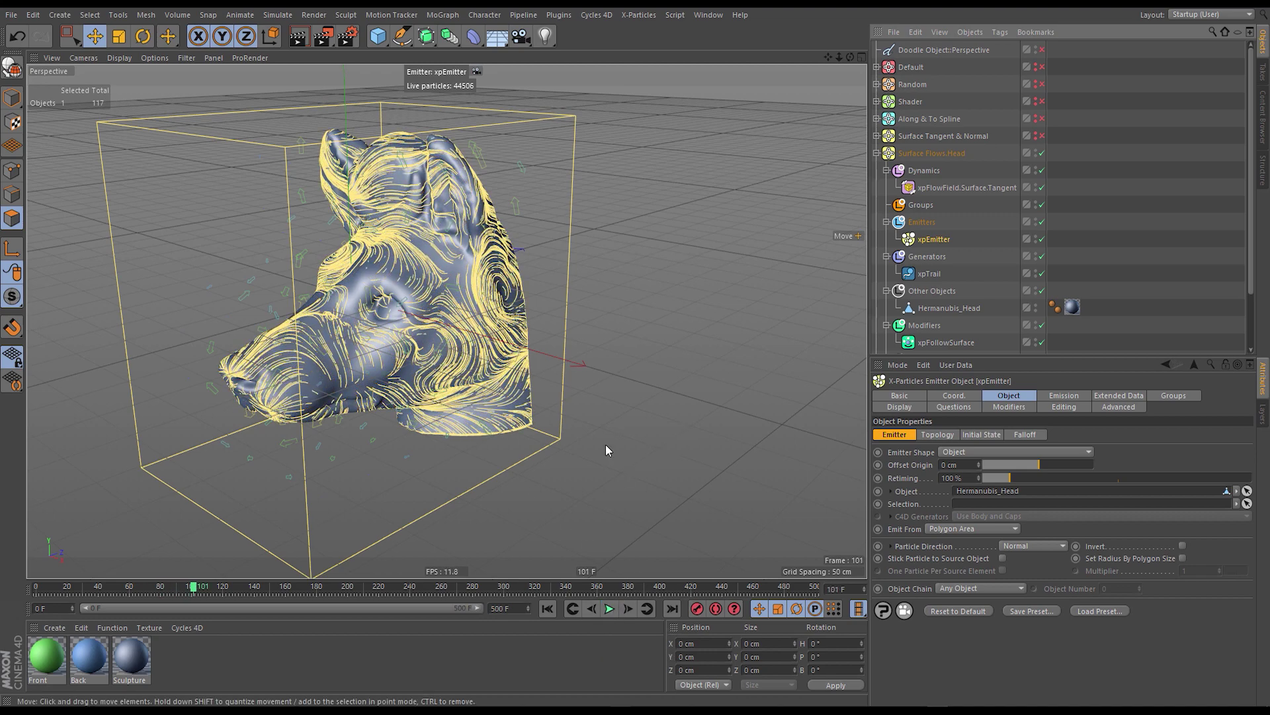
pyautogui.keyDown('alt'); pyautogui.moveTo(606, 445); pyautogui.dragTo(660, 288); pyautogui.keyUp('alt')
pyautogui.keyDown('alt'); pyautogui.moveTo(466, 297); pyautogui.dragTo(419, 270); pyautogui.keyUp('alt')
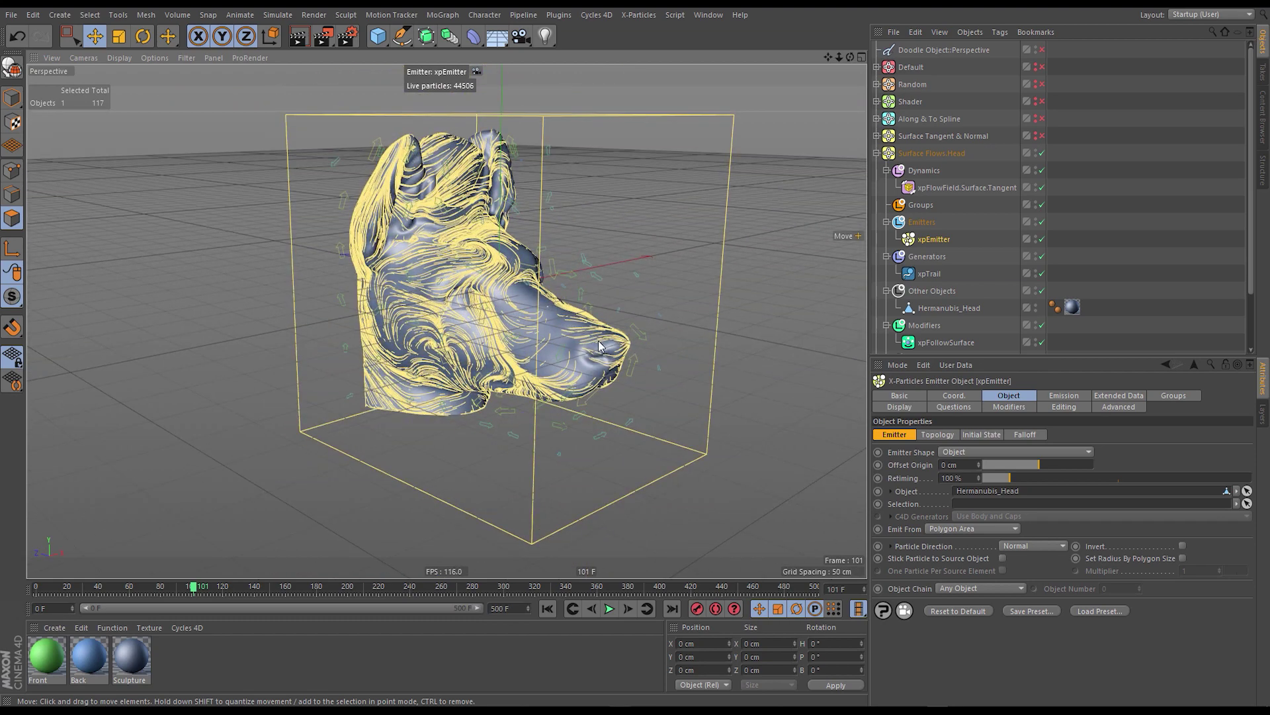
pyautogui.moveTo(541, 360)
pyautogui.keyDown('alt'); pyautogui.mouseDown()
pyautogui.moveTo(278, 344)
pyautogui.moveTo(521, 316)
pyautogui.moveTo(506, 313)
pyautogui.moveTo(538, 350)
pyautogui.mouseUp(); pyautogui.keyUp('alt')
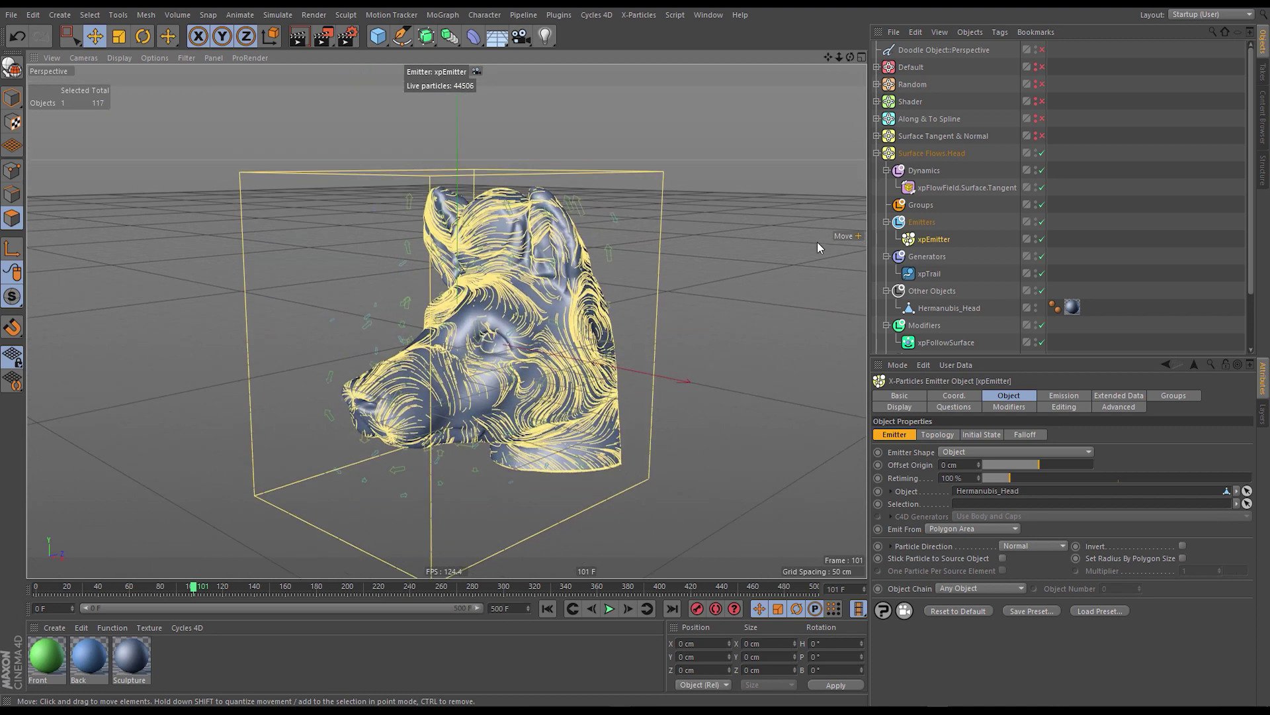
# Disable, collapse and hide the Surface Flows.Head system, and rewind the timeline to frame 0.
pyautogui.click(1041, 153)
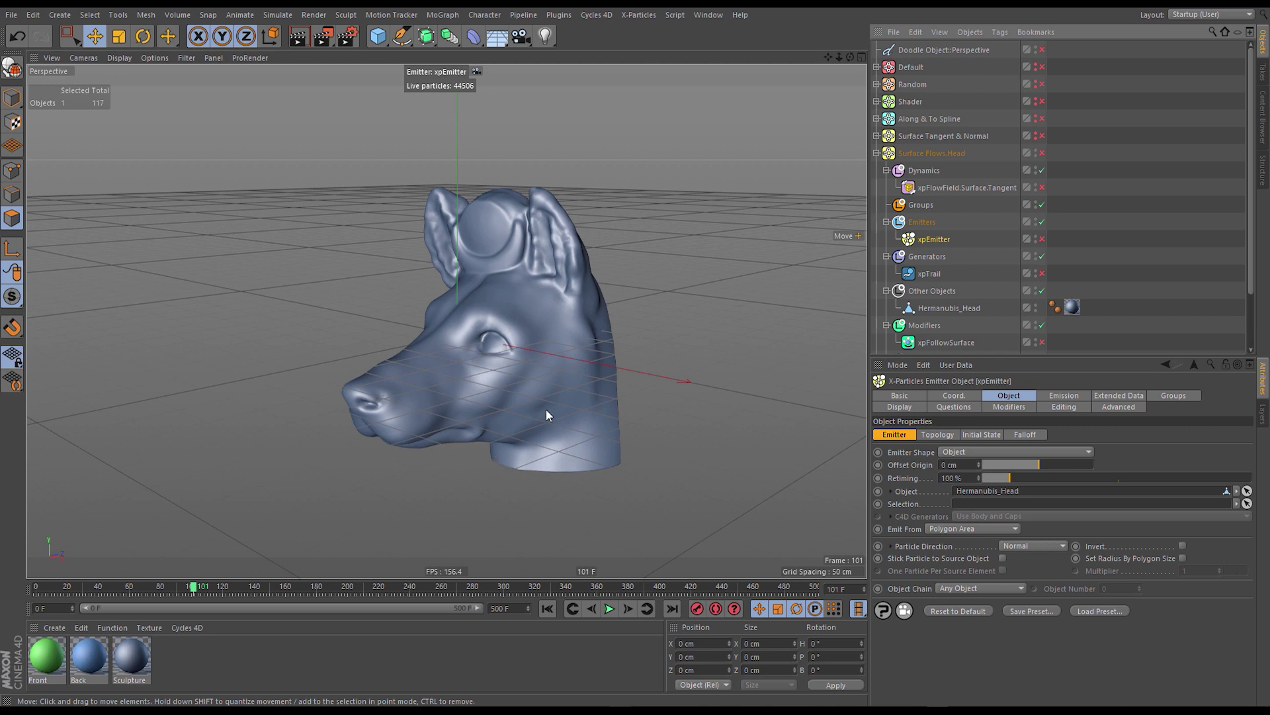
pyautogui.click(876, 153)
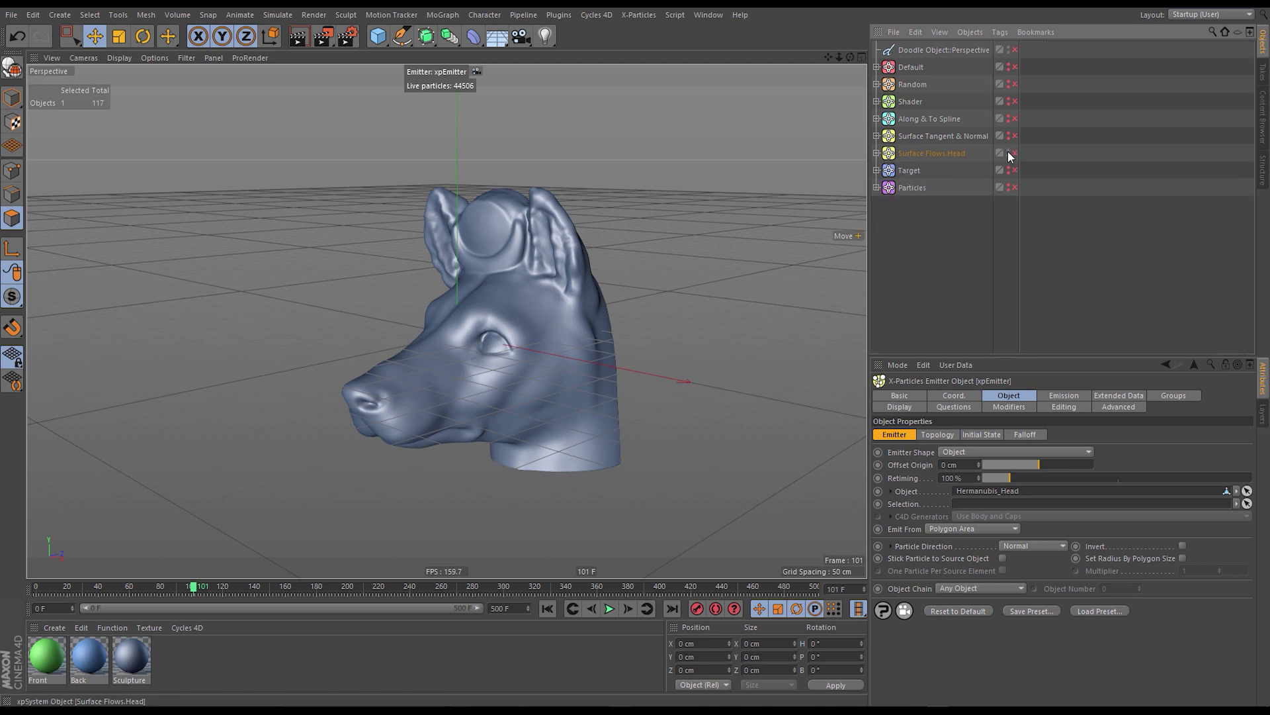
pyautogui.click(1009, 152)
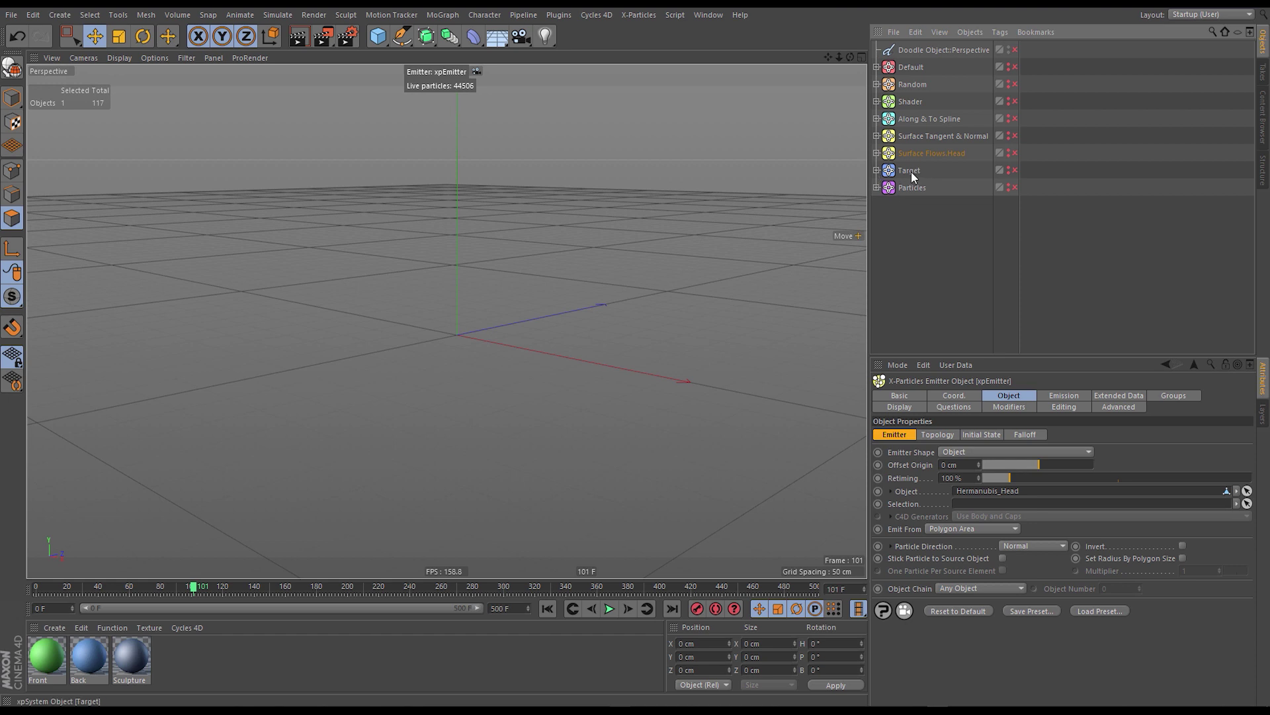
pyautogui.click(547, 608)
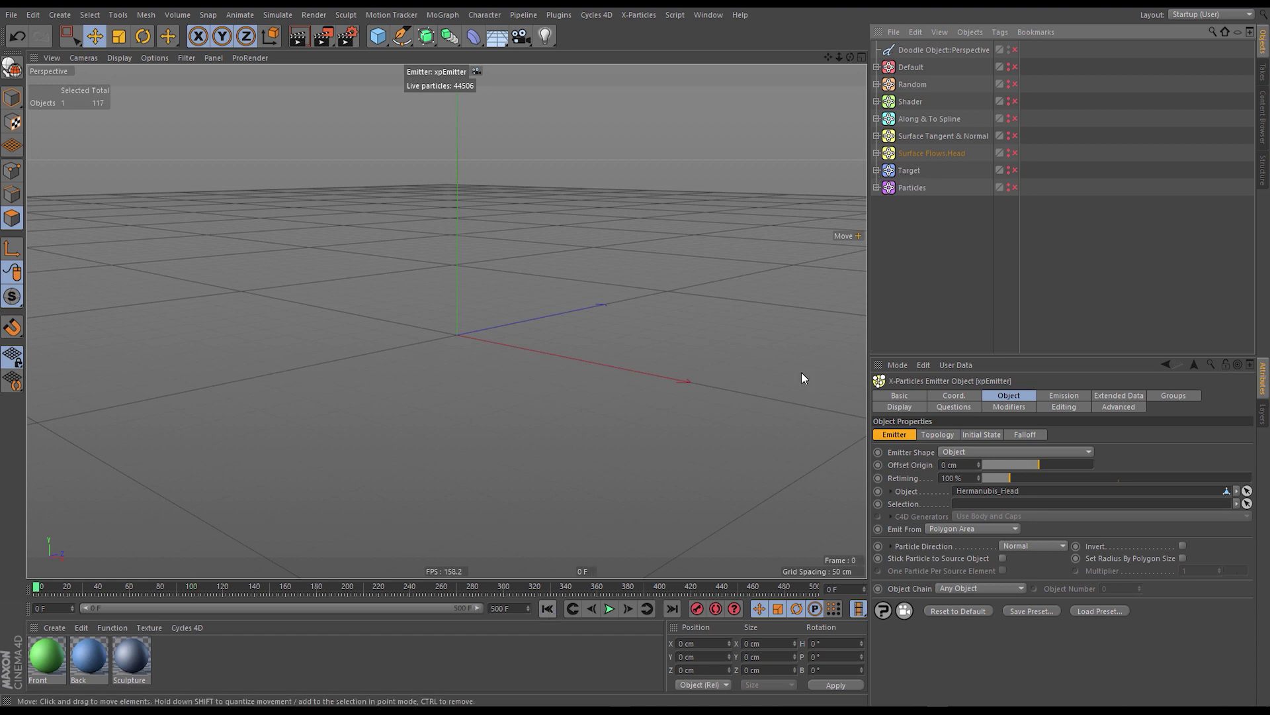
# Expand and enable the Target system, and expand its Emitters and Dynamics groups.
pyautogui.click(877, 170)
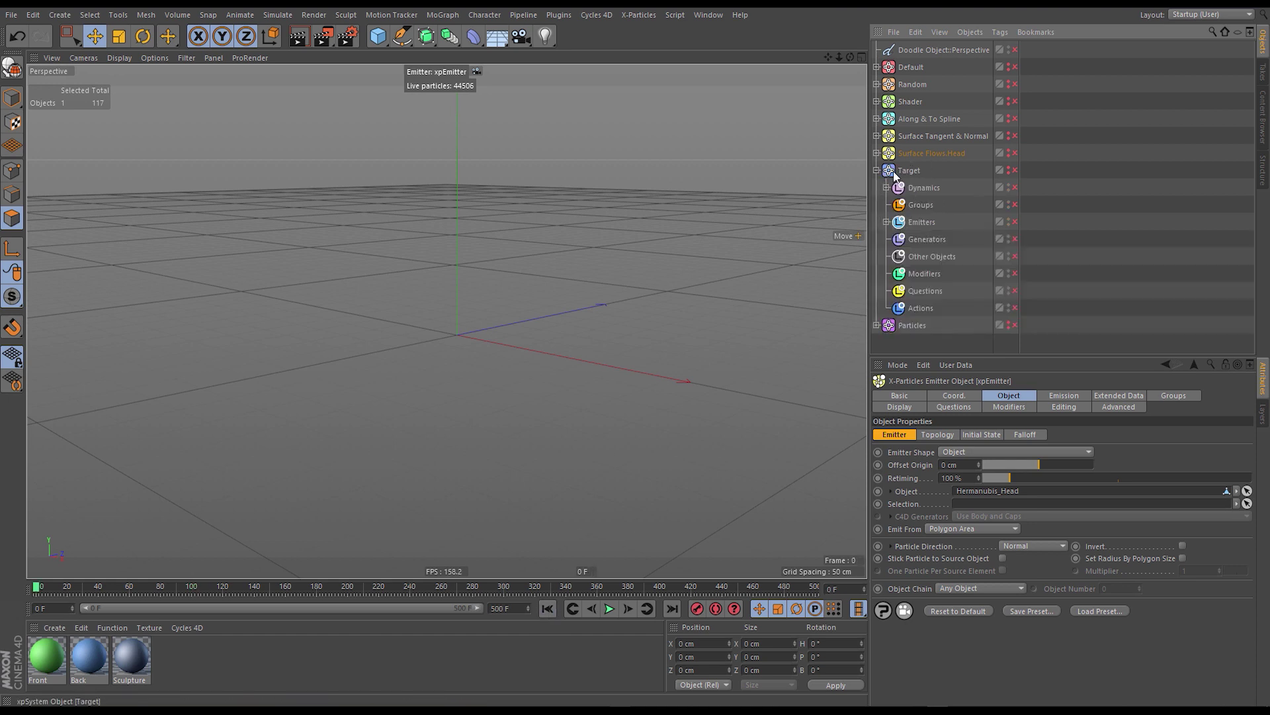
pyautogui.click(1016, 170)
pyautogui.click(886, 222)
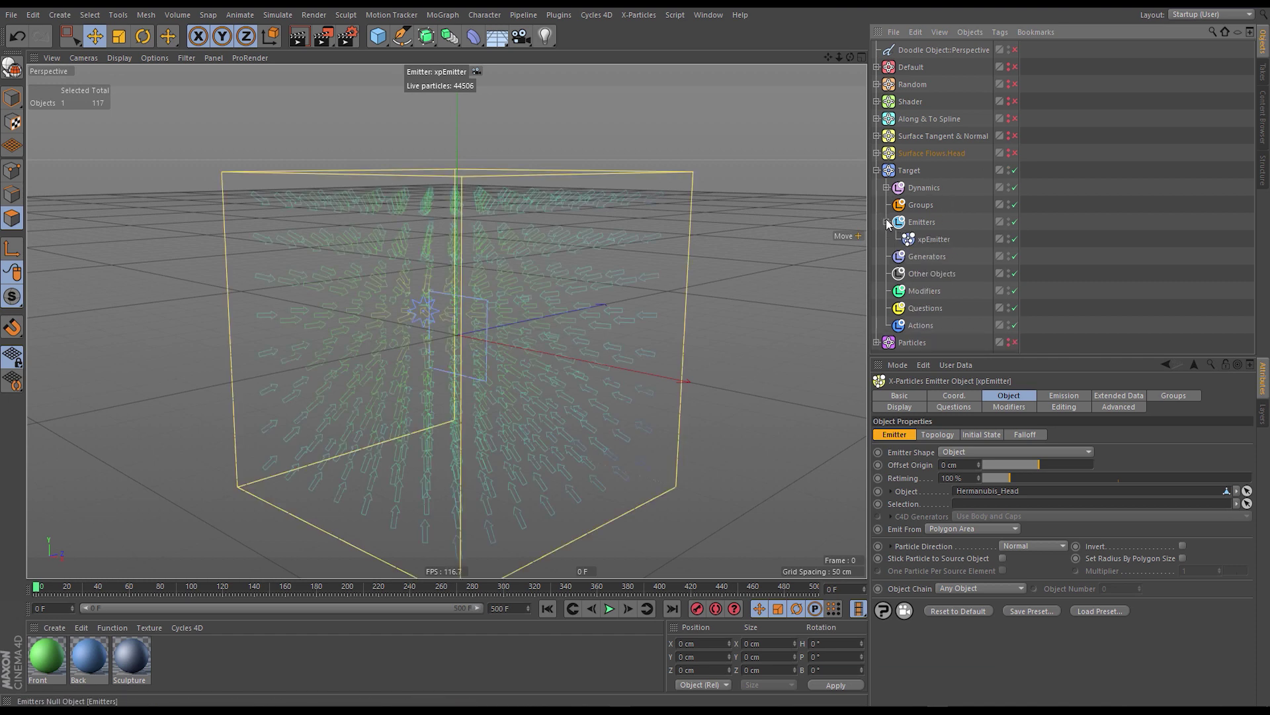
pyautogui.click(886, 187)
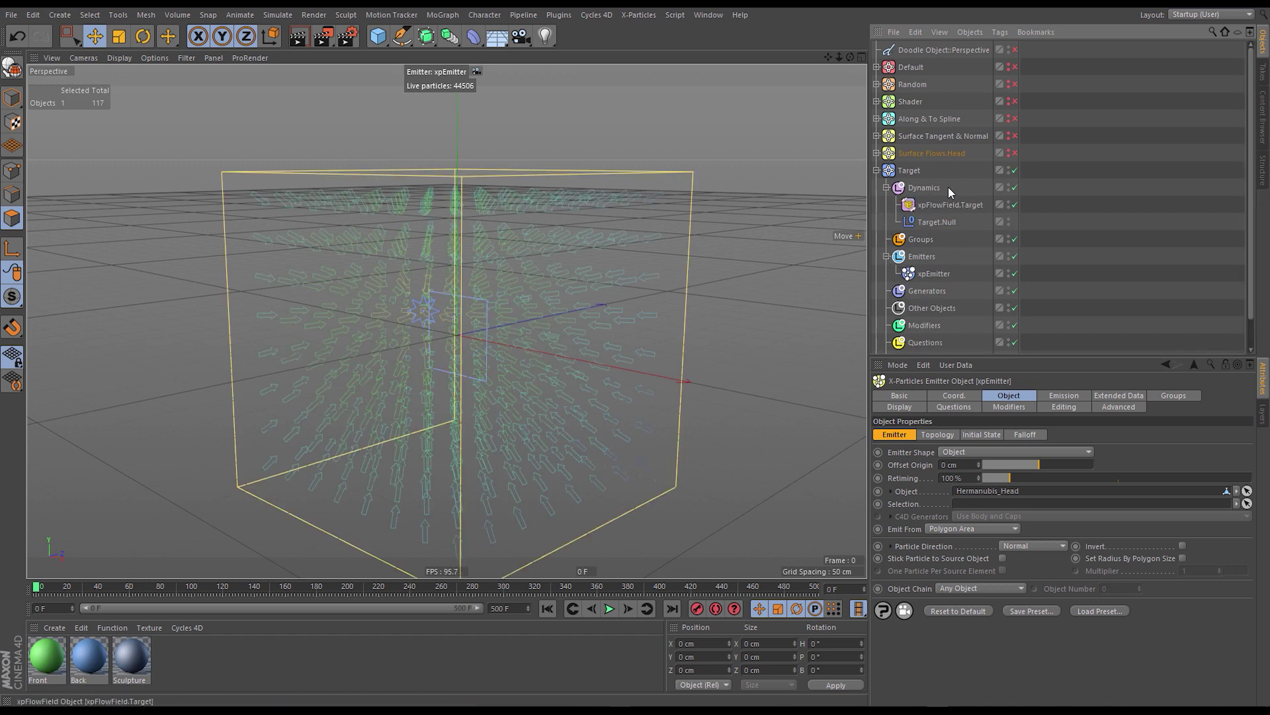
# Select Target.Null to locate it in the flow field, and select xpFlowField.Target to examine its target settings.
pyautogui.click(936, 222)
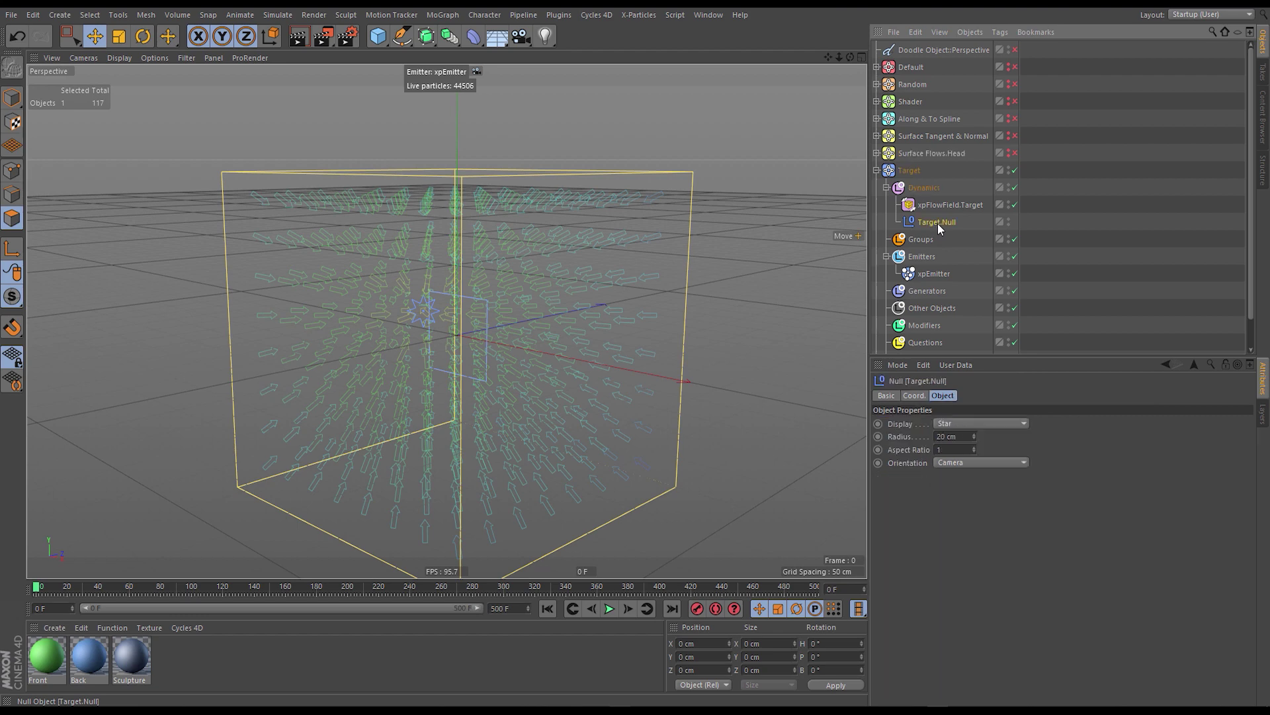
pyautogui.press('e')
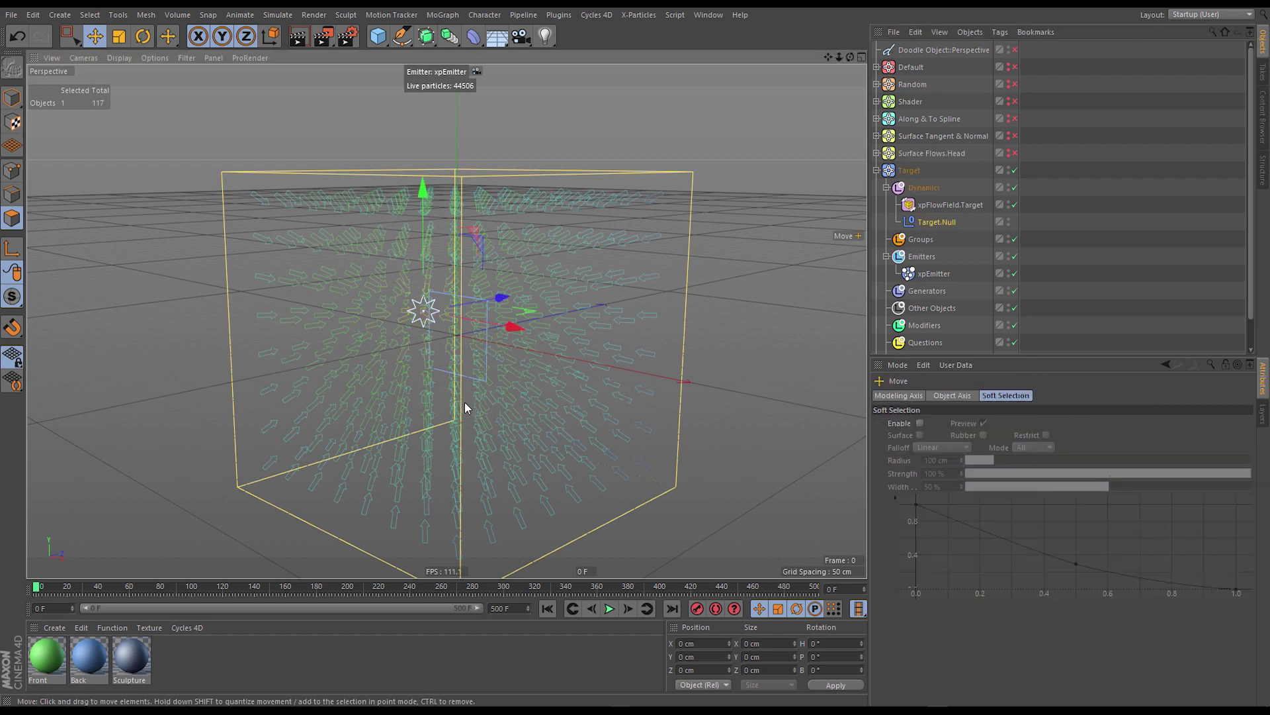
pyautogui.click(938, 204)
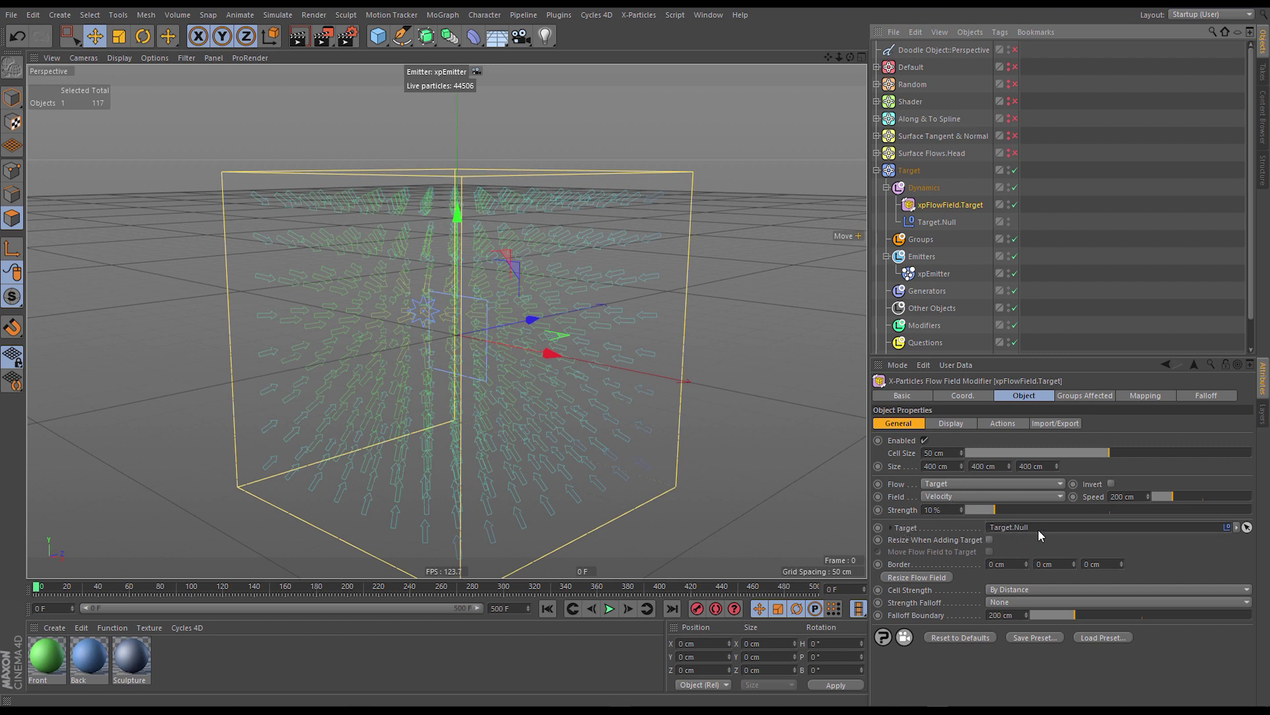
# Select Target.Null, play the simulation, and reposition the null inside the flow field to redirect the particles.
pyautogui.moveTo(1039, 533); pyautogui.dragTo(1011, 535)
pyautogui.click(936, 222)
pyautogui.moveTo(439, 411)
pyautogui.mouseDown()
pyautogui.moveTo(604, 452)
pyautogui.moveTo(623, 310)
pyautogui.moveTo(322, 305)
pyautogui.moveTo(355, 543)
pyautogui.moveTo(637, 517)
pyautogui.moveTo(618, 307)
pyautogui.moveTo(328, 319)
pyautogui.moveTo(431, 401)
pyautogui.mouseUp()
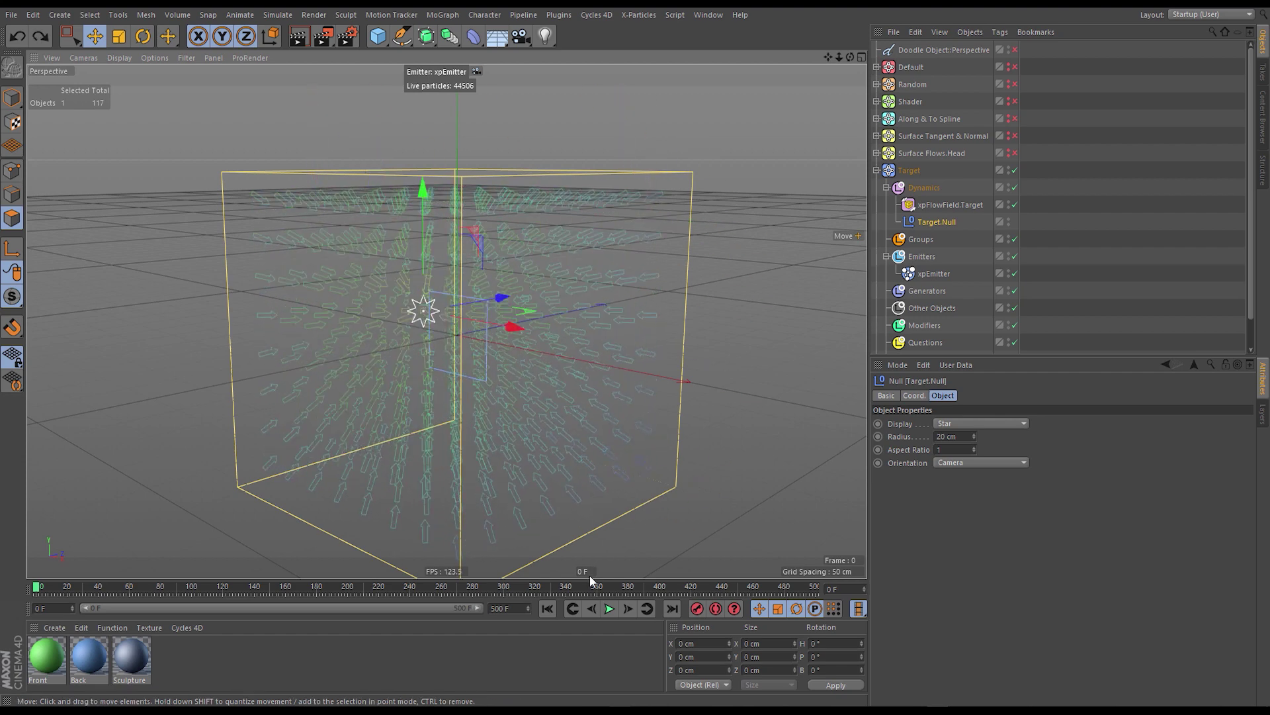
pyautogui.click(610, 608)
pyautogui.scroll(-2, 457, 342)
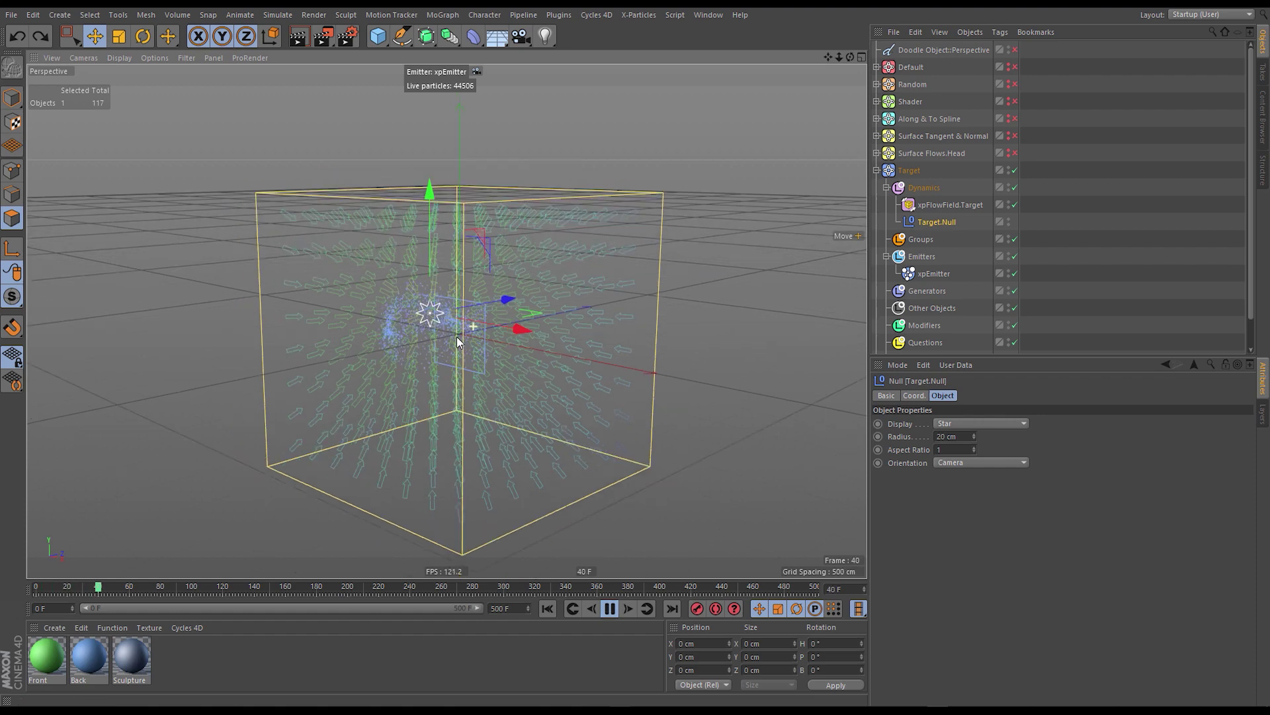
pyautogui.keyDown('alt'); pyautogui.moveTo(457, 342); pyautogui.dragTo(338, 340); pyautogui.keyUp('alt')
pyautogui.moveTo(649, 427); pyautogui.dragTo(577, 366)
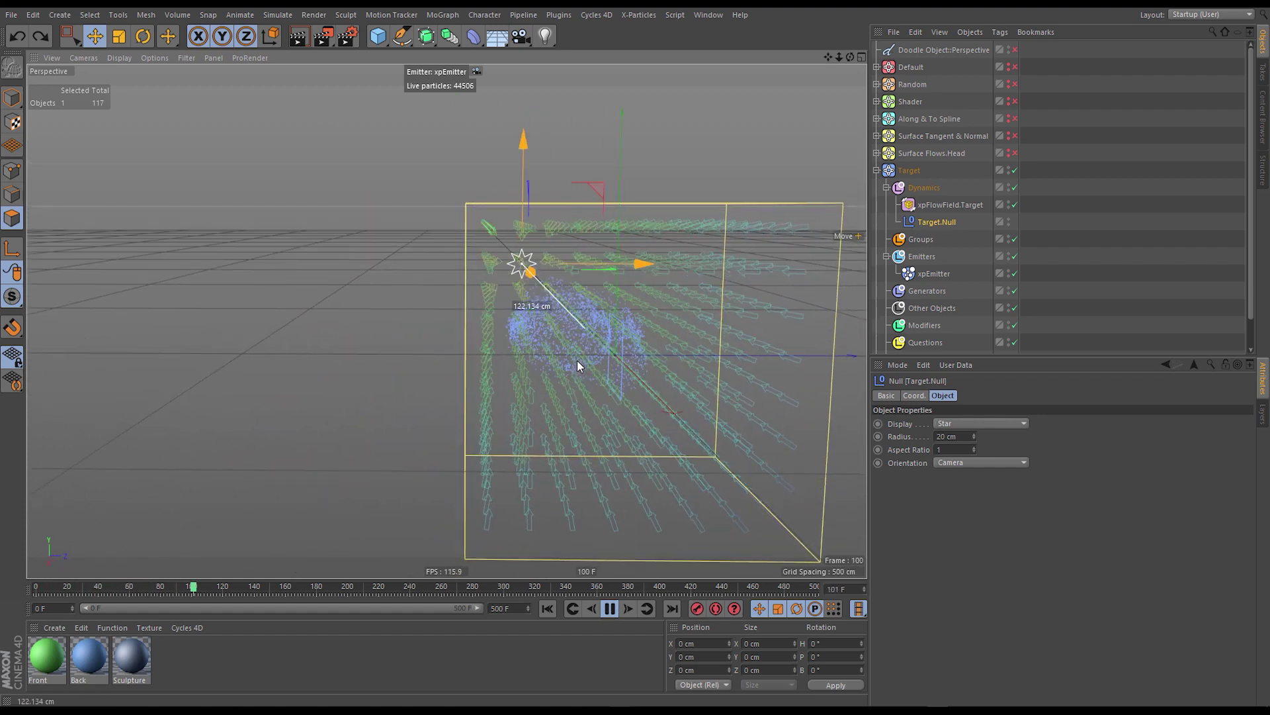
pyautogui.moveTo(539, 420); pyautogui.dragTo(749, 417)
pyautogui.keyDown('alt'); pyautogui.moveTo(662, 391); pyautogui.dragTo(602, 311); pyautogui.keyUp('alt')
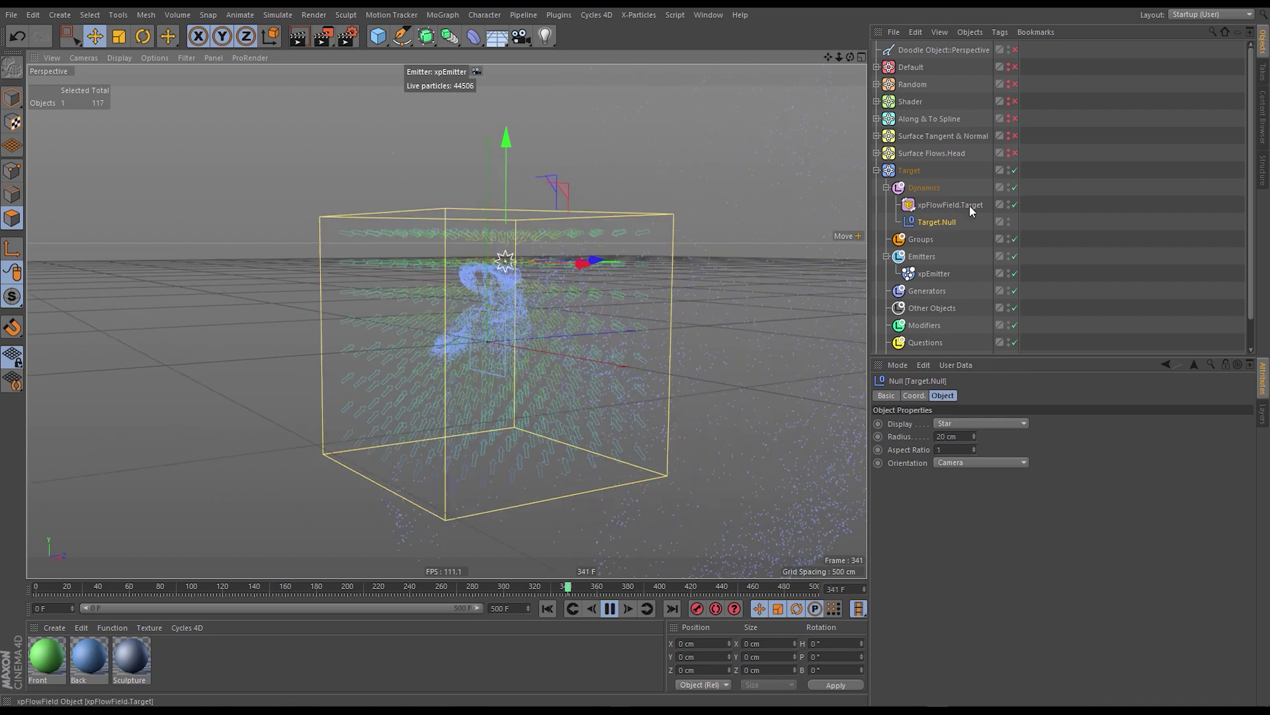
# Turn on Invert for xpFlowField.Target, select Target.Null, and view the outward particle flow around it from above and the side.
pyautogui.click(970, 206)
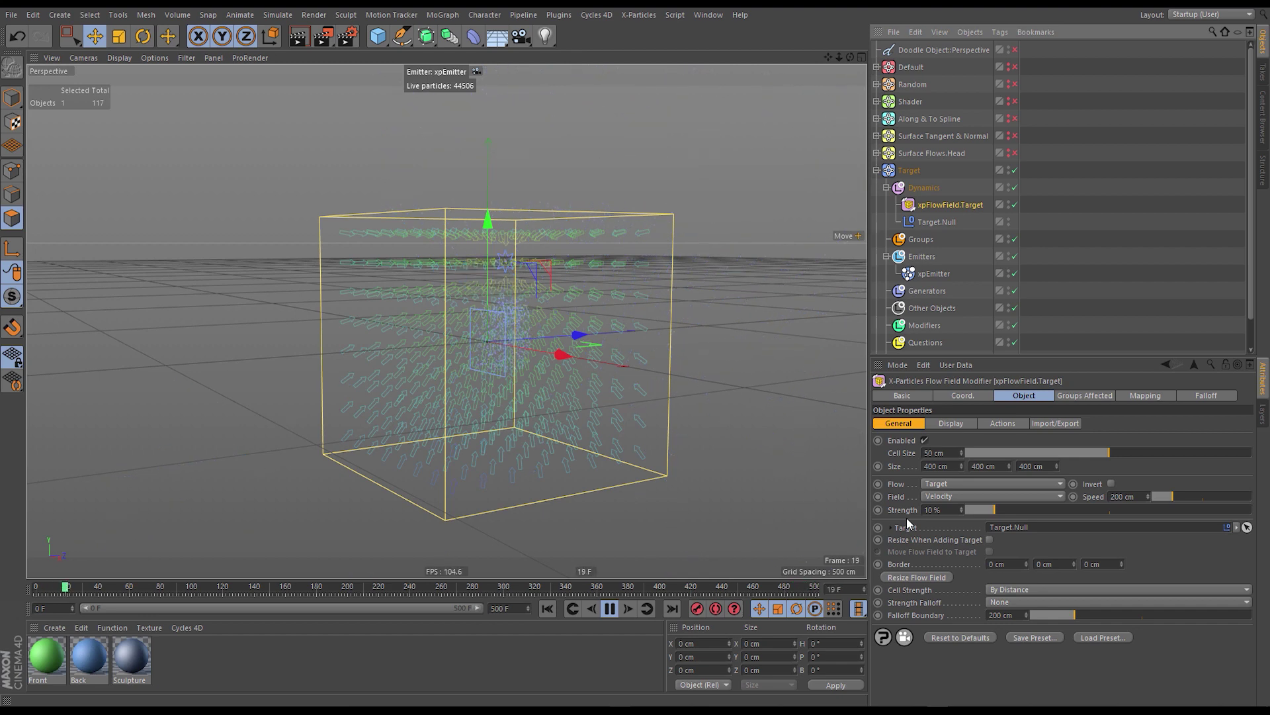
pyautogui.click(1112, 483)
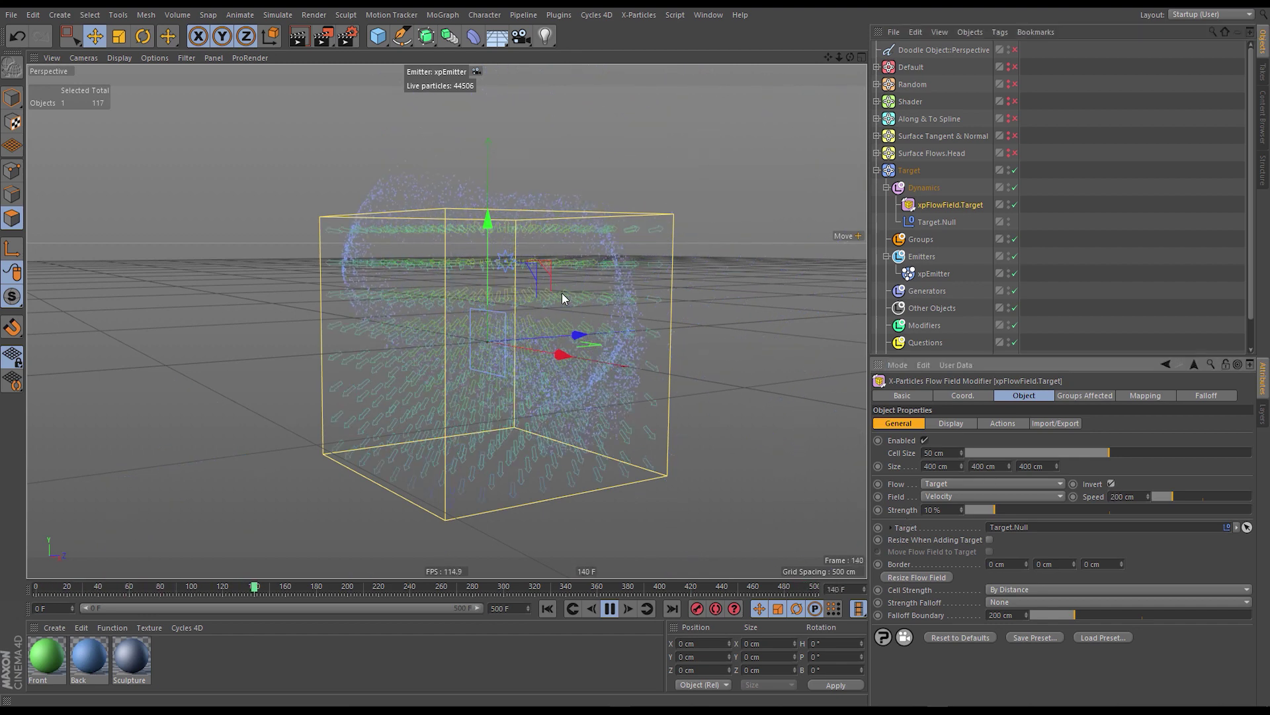
pyautogui.click(926, 223)
pyautogui.keyDown('alt'); pyautogui.moveTo(542, 292); pyautogui.dragTo(622, 516); pyautogui.keyUp('alt')
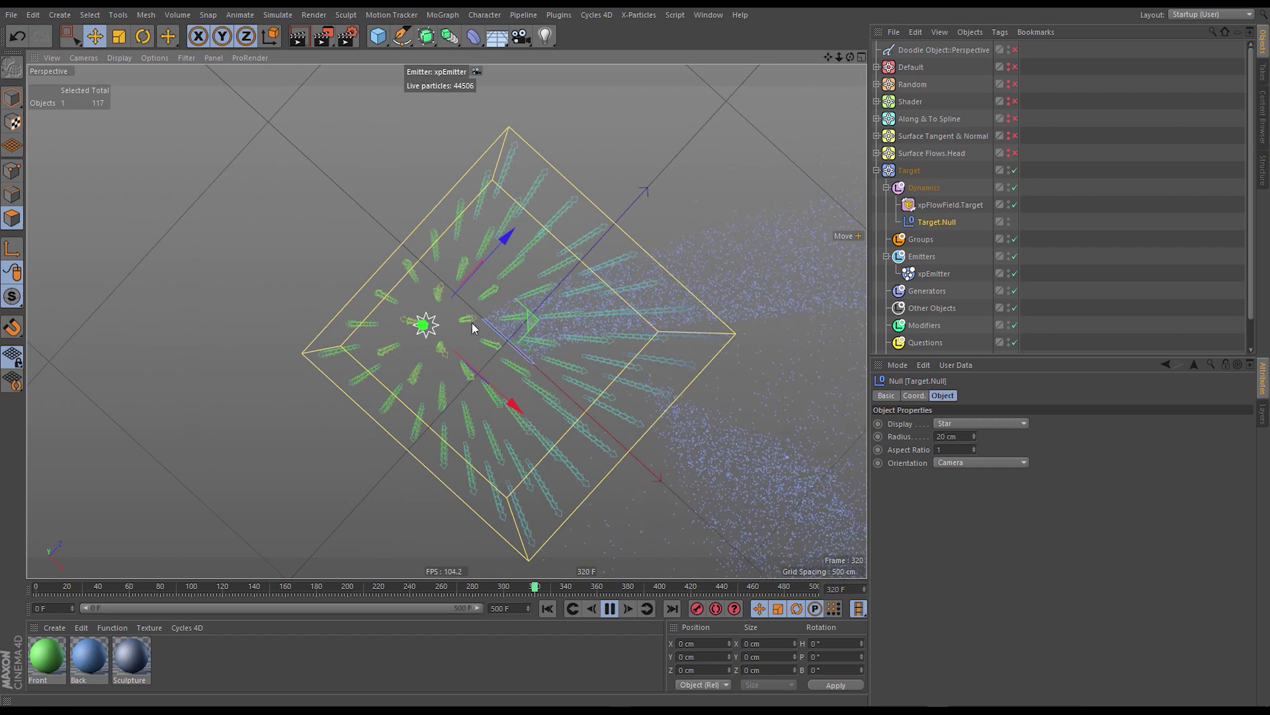
pyautogui.moveTo(570, 327); pyautogui.dragTo(629, 390)
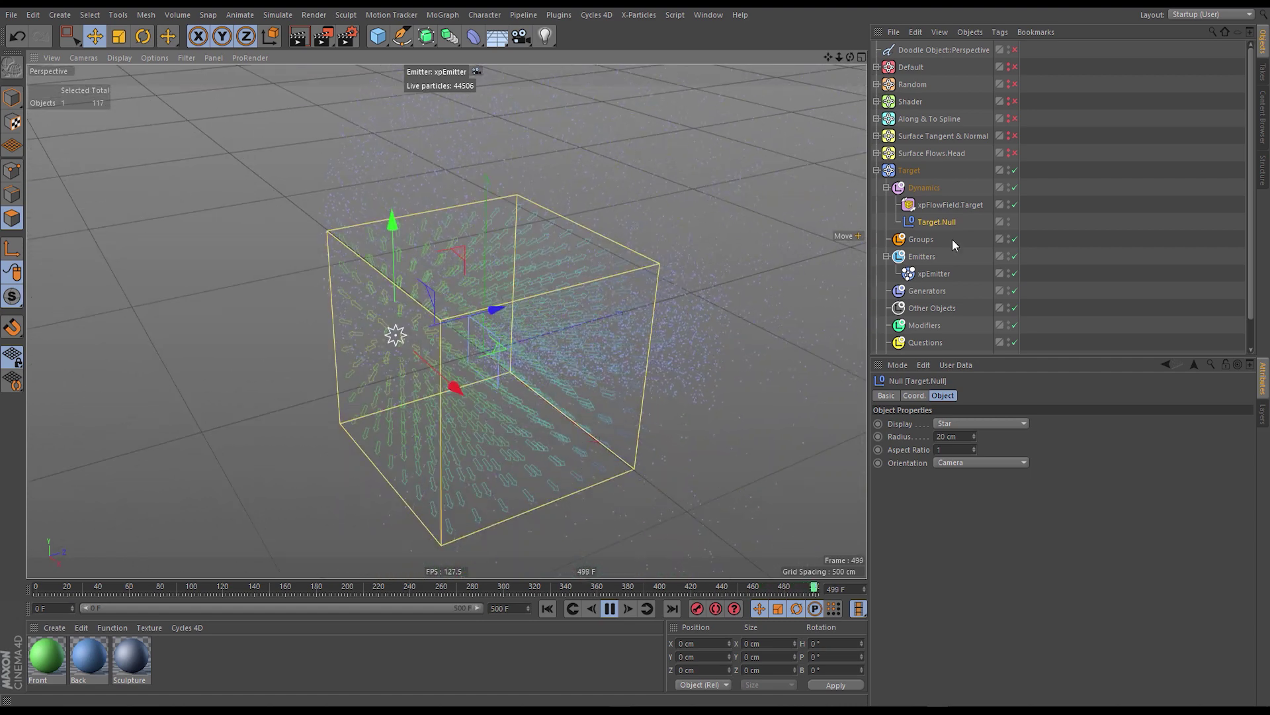
# Enable Resize When Adding Target and Move Flow Field to Target for xpFlowField.Target, and shift Target.Null slightly to test them.
pyautogui.click(940, 204)
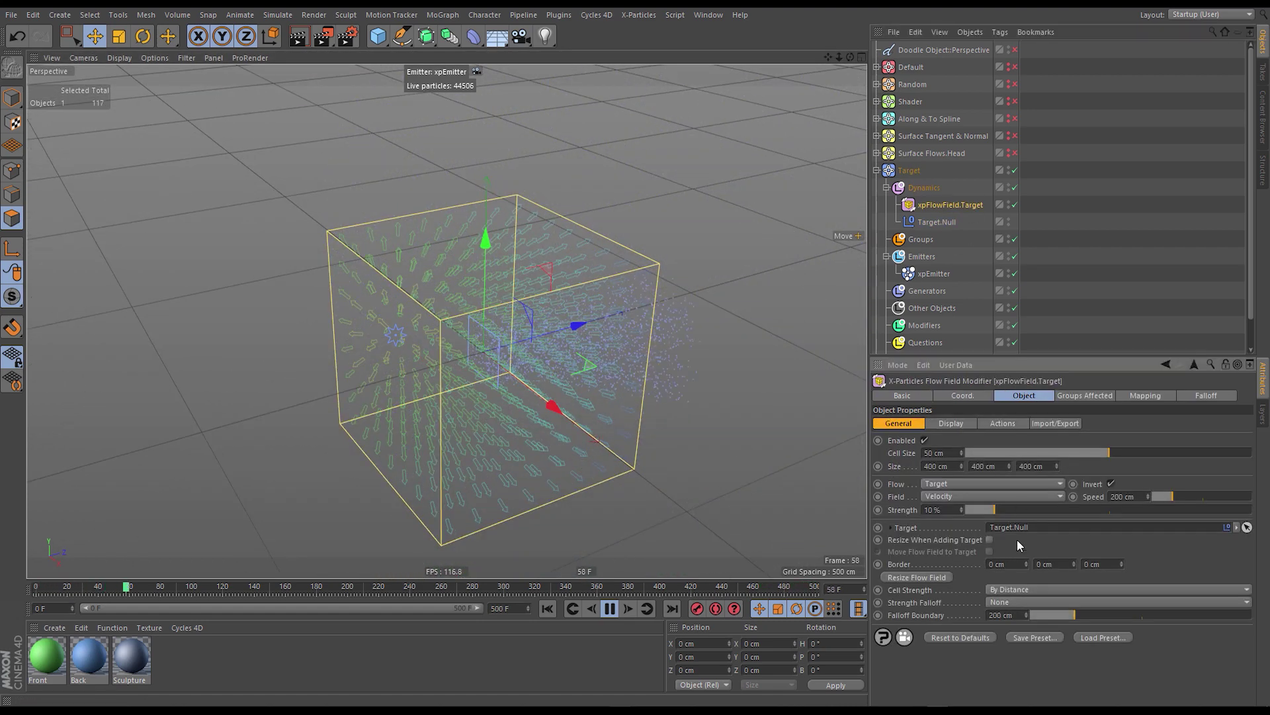
pyautogui.click(990, 540)
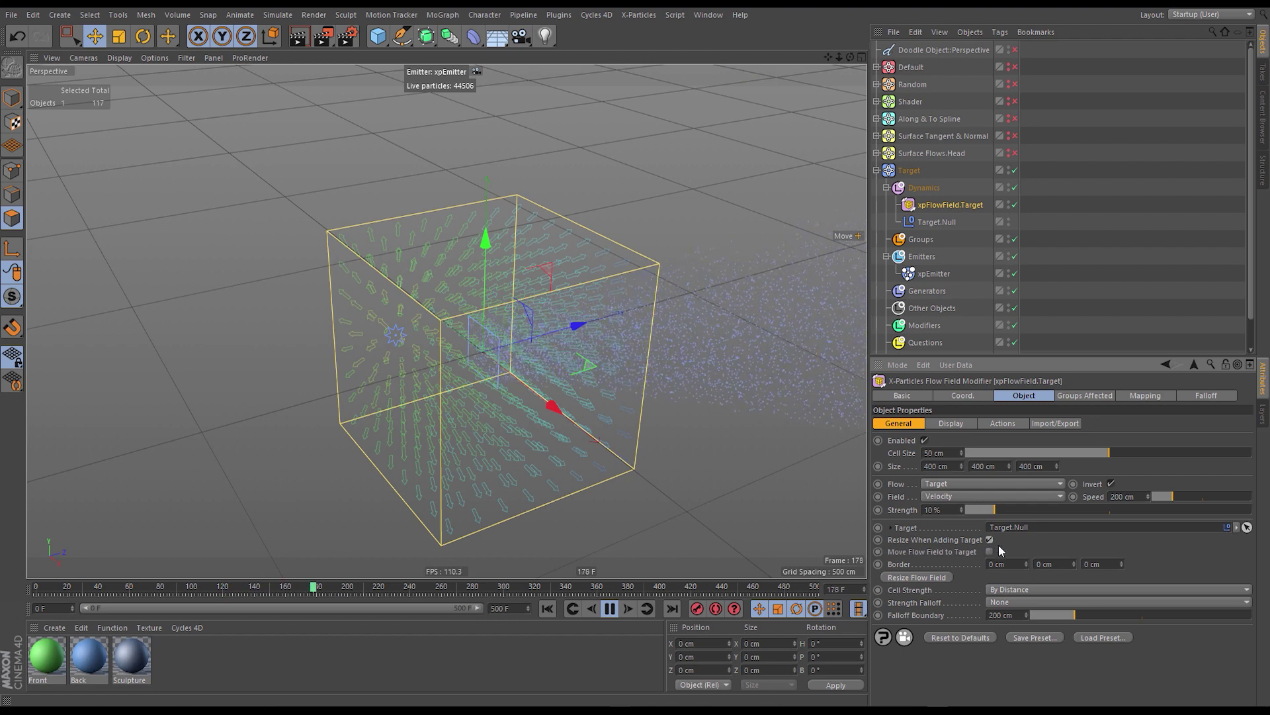
pyautogui.click(990, 551)
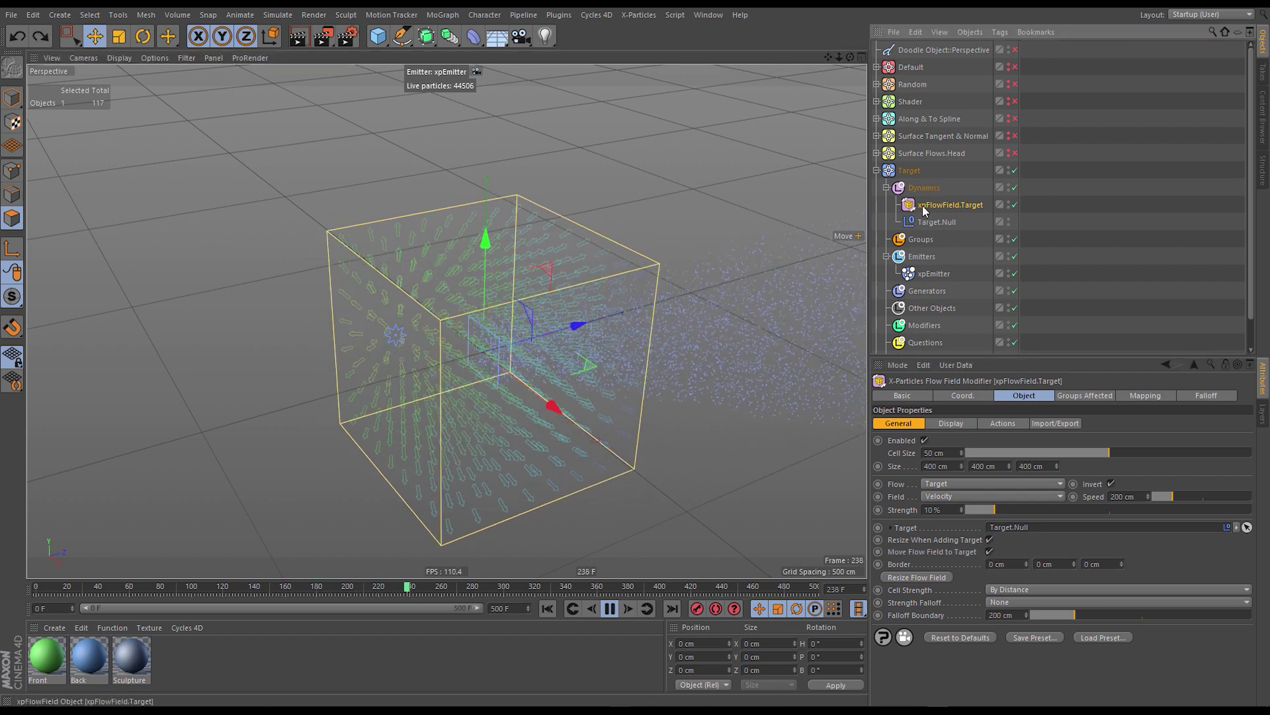
pyautogui.click(936, 222)
pyautogui.moveTo(624, 340); pyautogui.dragTo(622, 368)
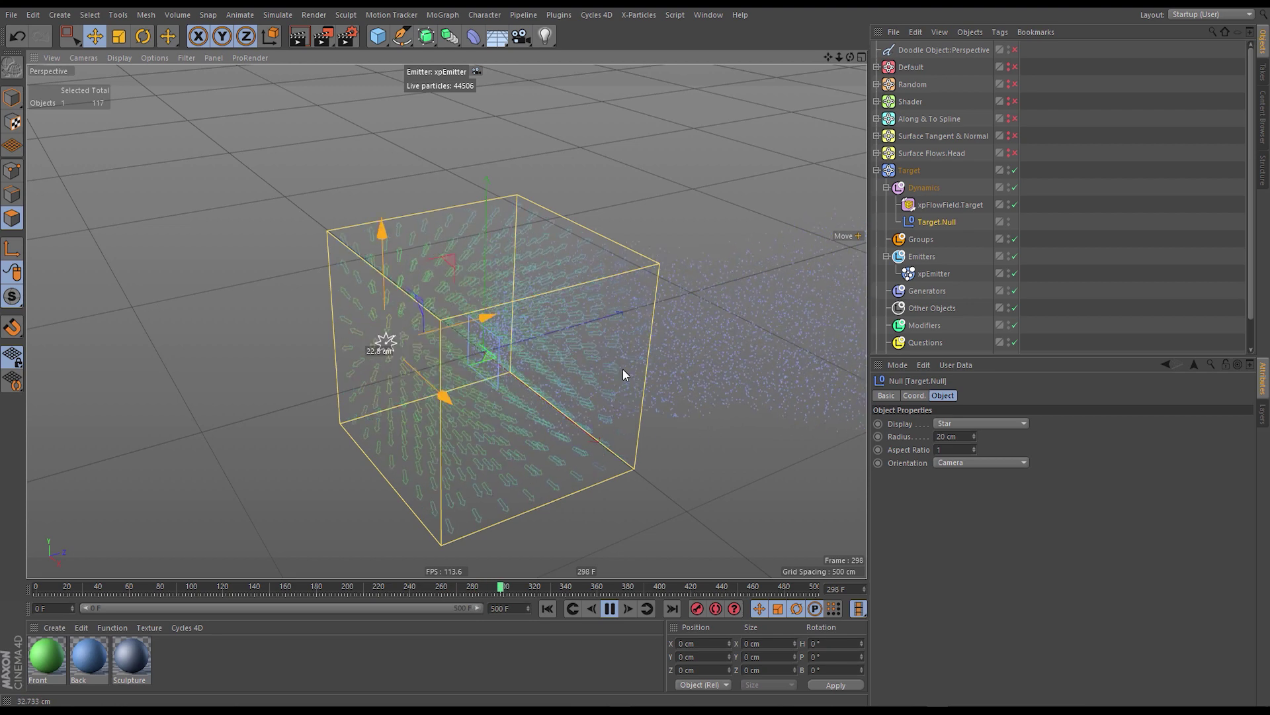
# Set xpFlowField.Target's strength to 100% and nudge Target.Null by about 11 cm while the simulation plays.
pyautogui.click(951, 205)
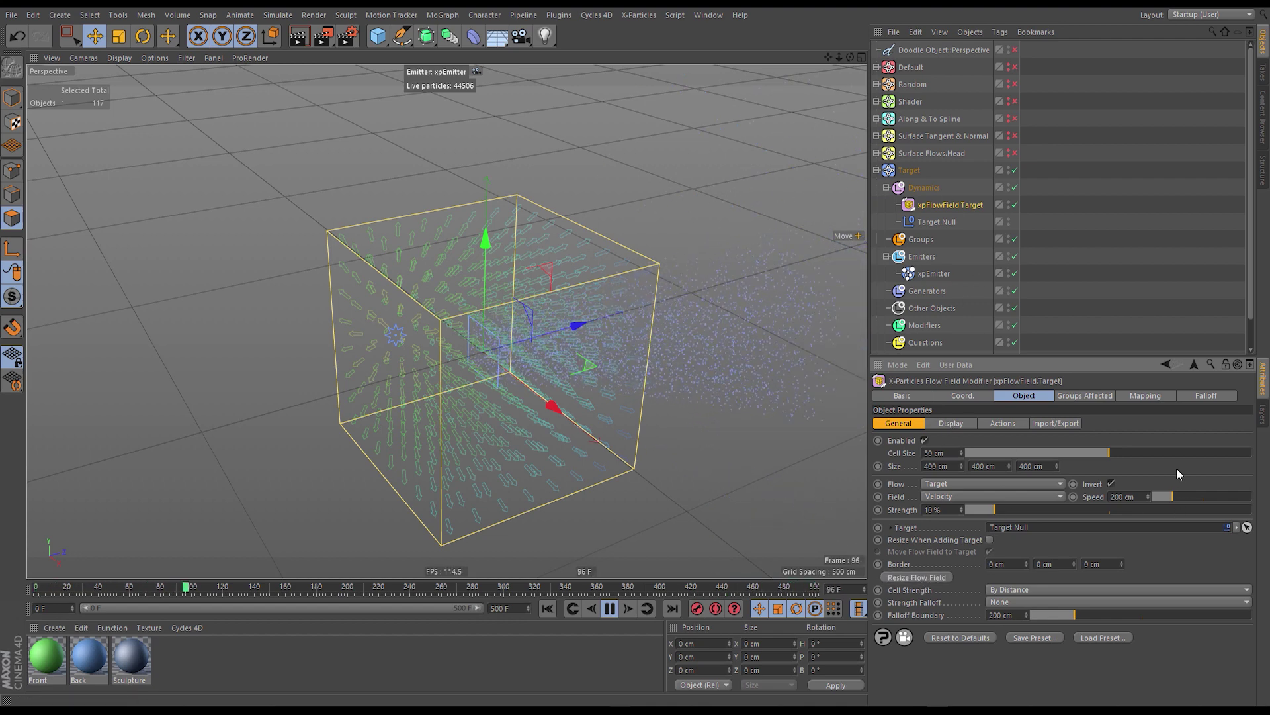
pyautogui.moveTo(998, 511); pyautogui.dragTo(1253, 511)
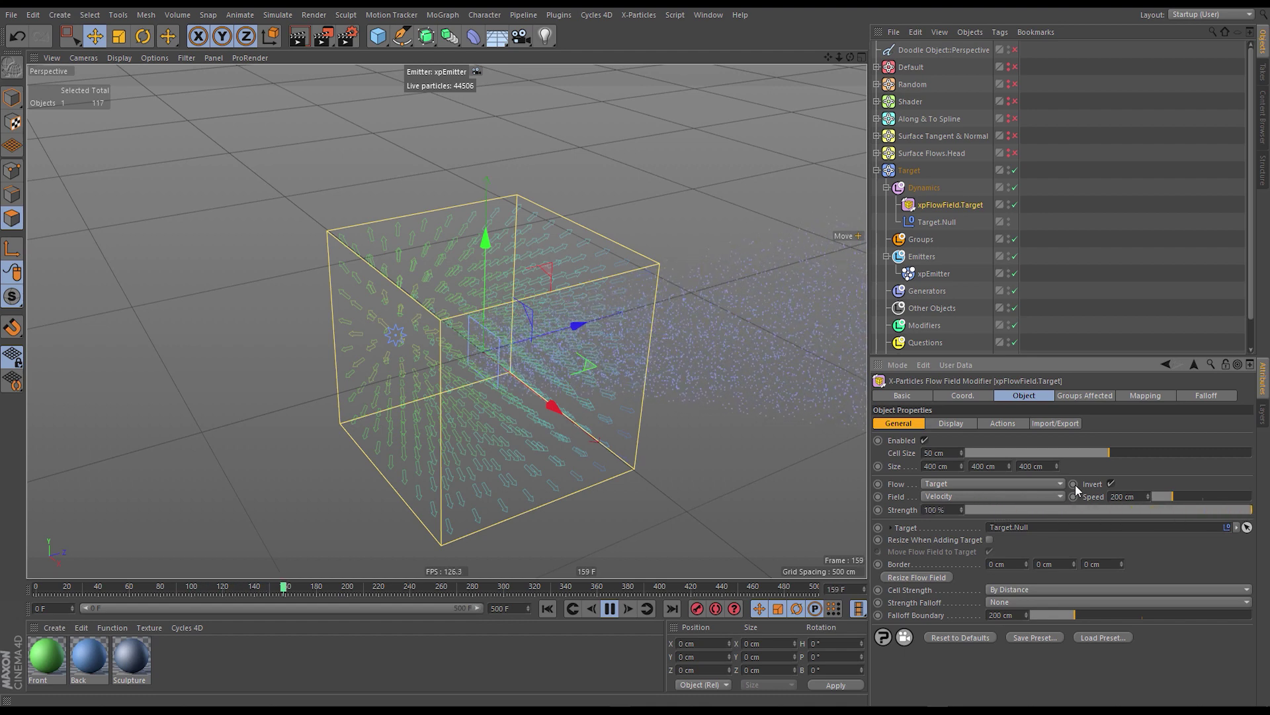
pyautogui.click(937, 222)
pyautogui.moveTo(541, 384)
pyautogui.mouseDown()
pyautogui.moveTo(740, 411)
pyautogui.moveTo(535, 381)
pyautogui.mouseUp()
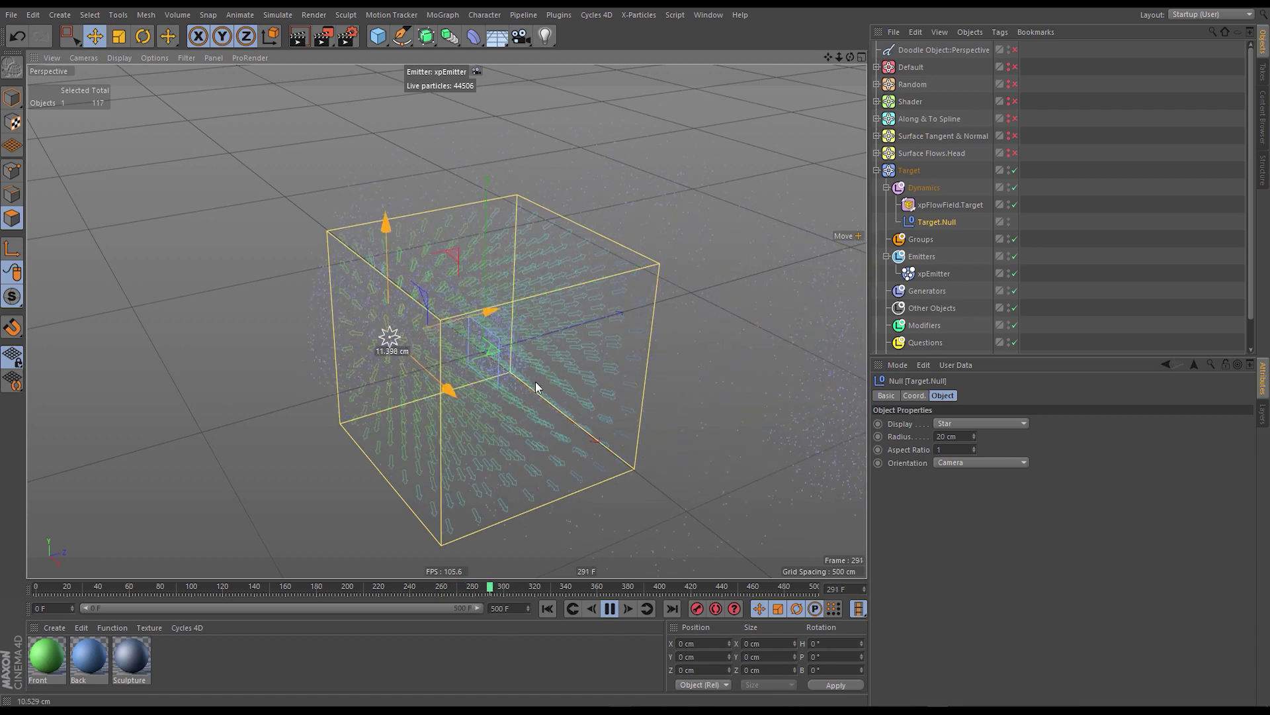
# Turn off Invert for xpFlowField.Target and set its Field type to Acceleration.
pyautogui.click(951, 205)
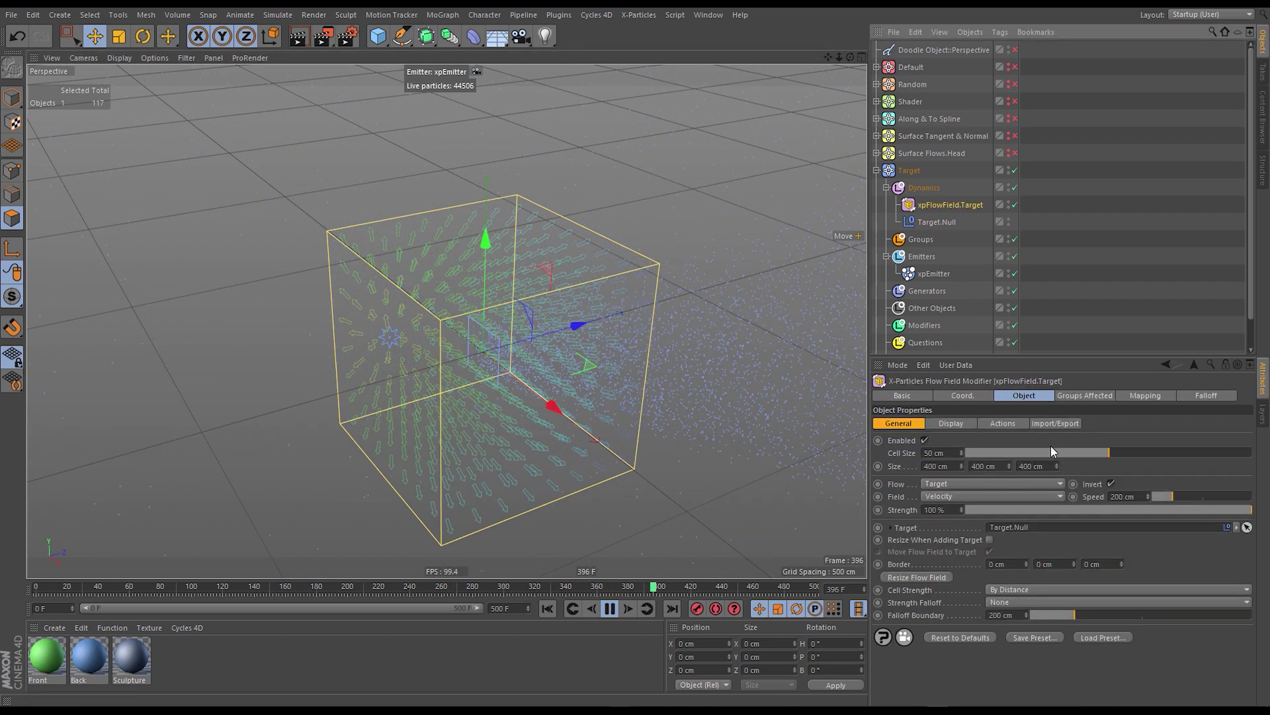
pyautogui.click(1111, 484)
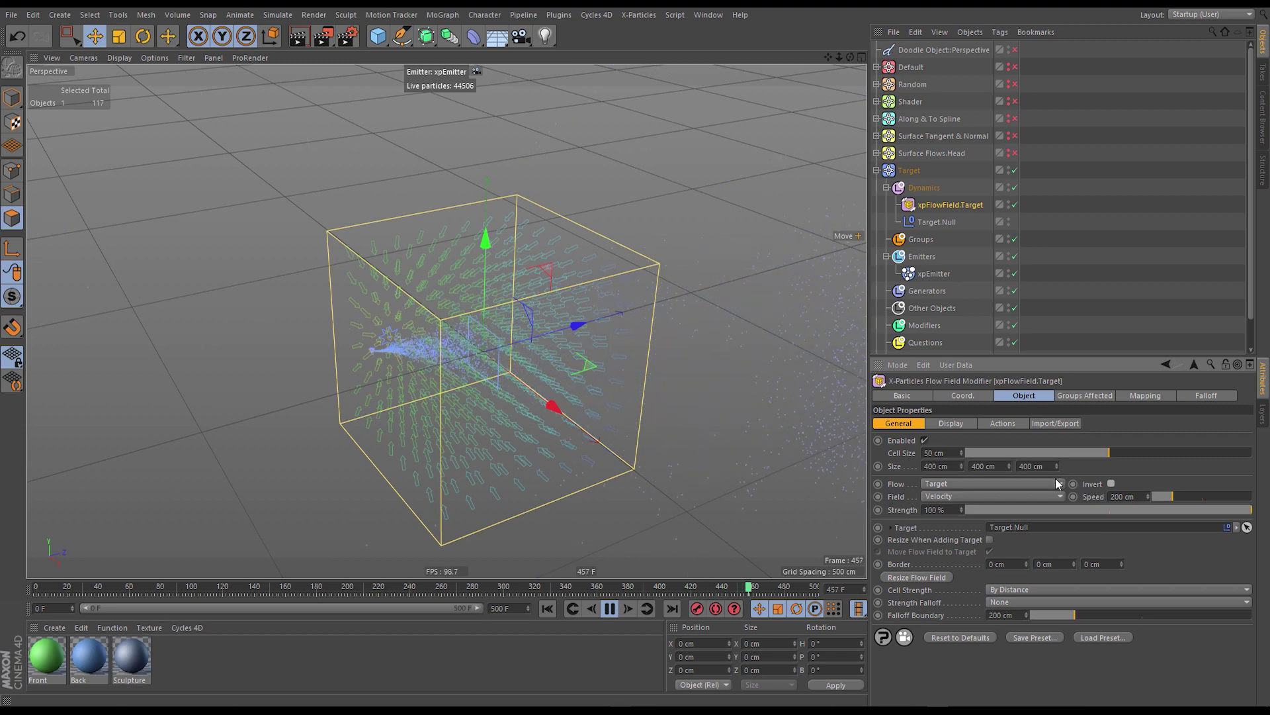
pyautogui.click(1005, 496)
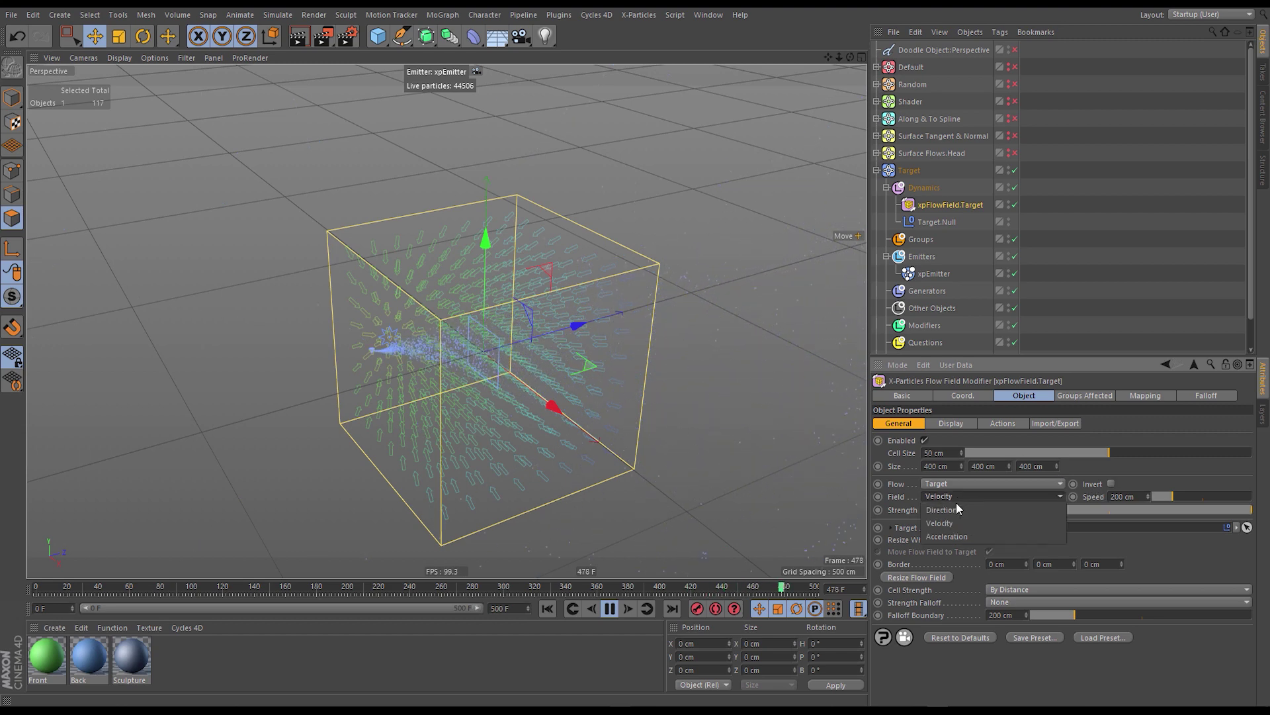
pyautogui.click(946, 536)
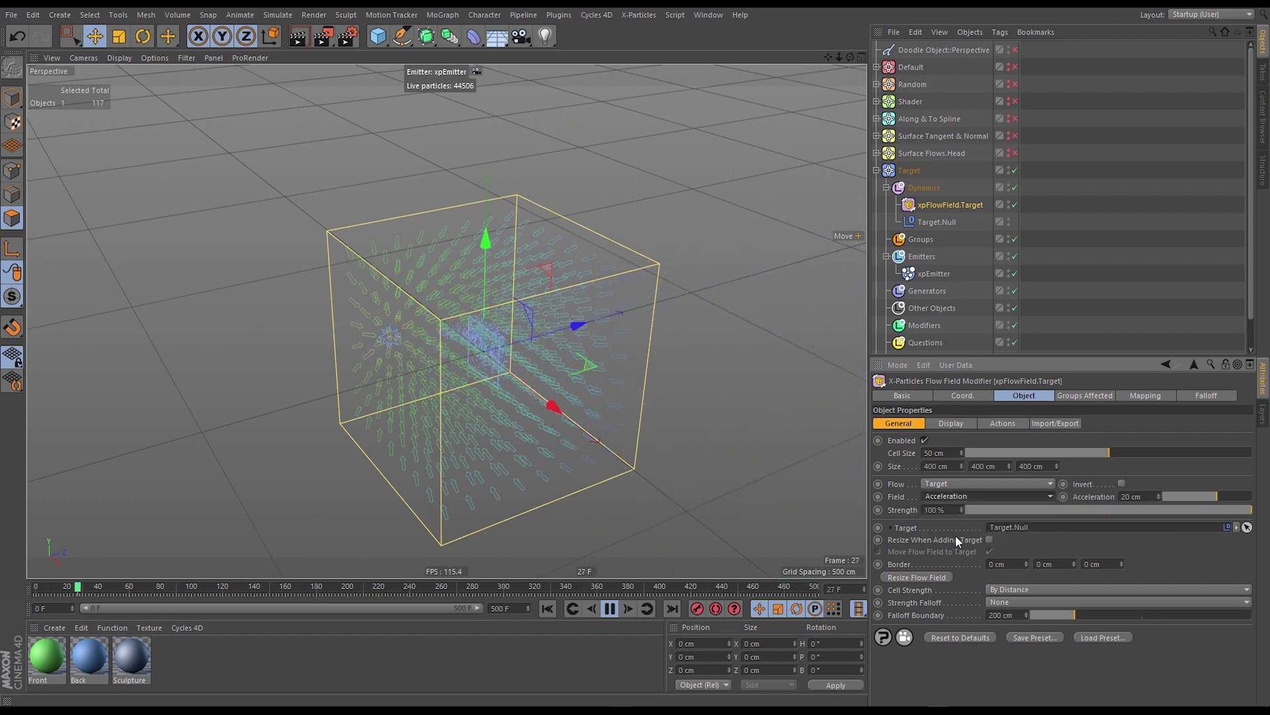
# Move Target.Null to the far side of the flow field and back to steer the accelerating particles.
pyautogui.click(936, 221)
pyautogui.moveTo(516, 389); pyautogui.dragTo(657, 344)
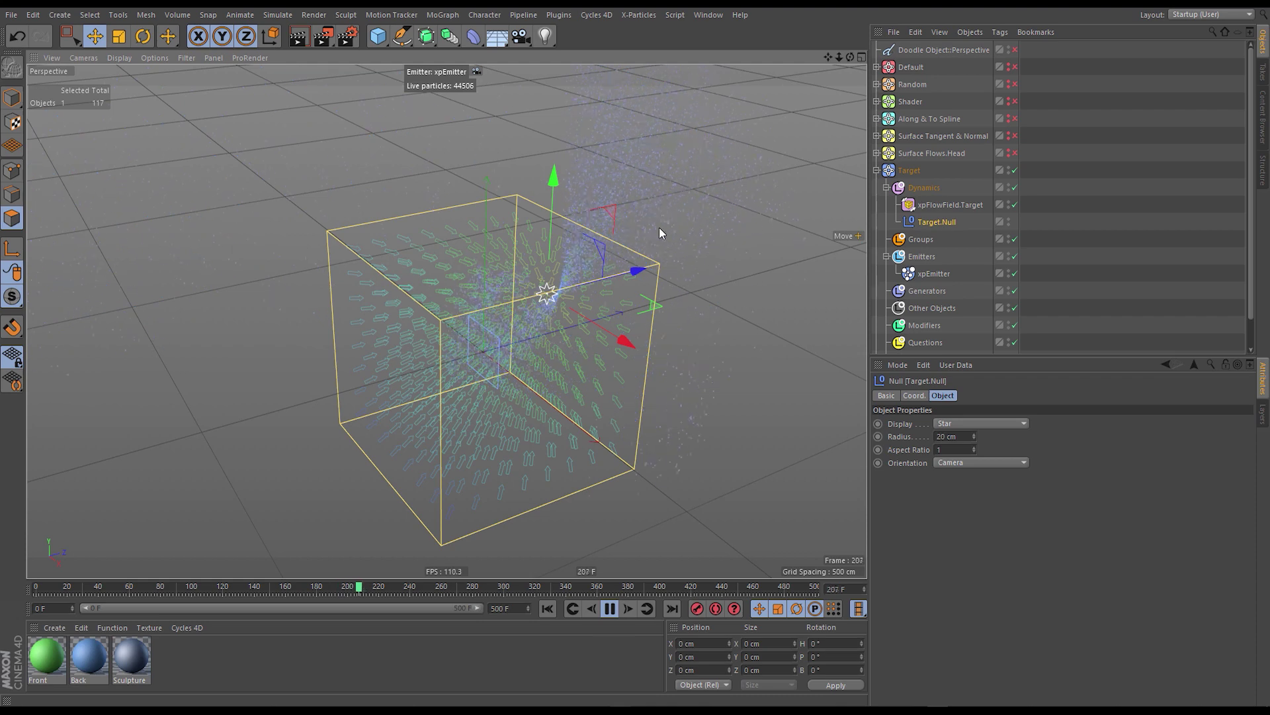
pyautogui.moveTo(575, 363); pyautogui.dragTo(417, 468)
# Add an xpTrail object for xpEmitter and place it in the Generators group.
pyautogui.click(935, 274)
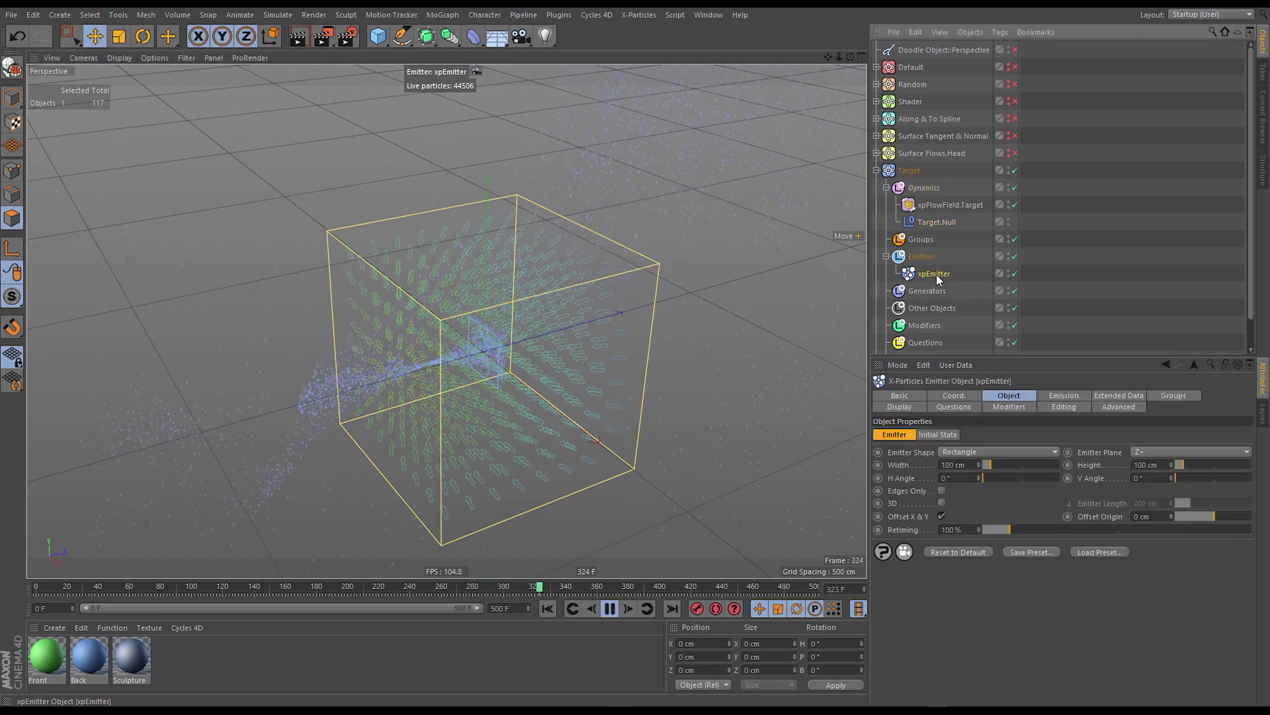
pyautogui.hotkey('shift', 'c')
pyautogui.write('trai')
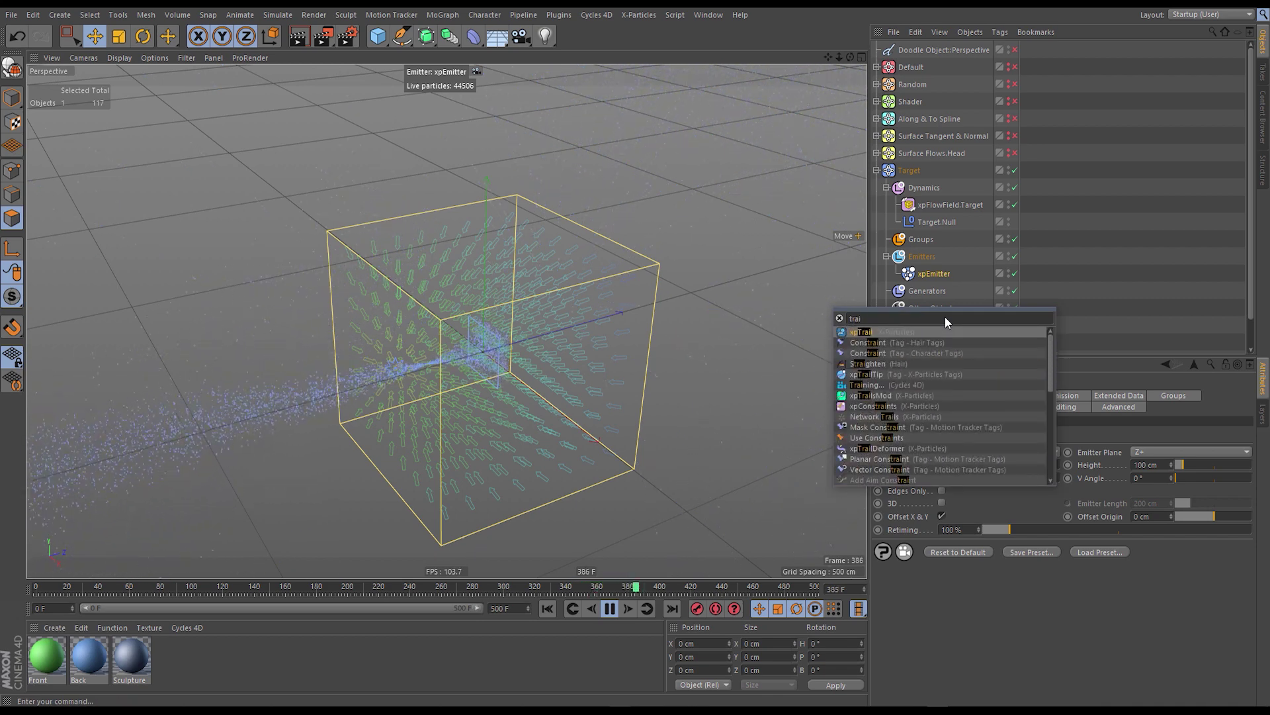
pyautogui.press('Return')
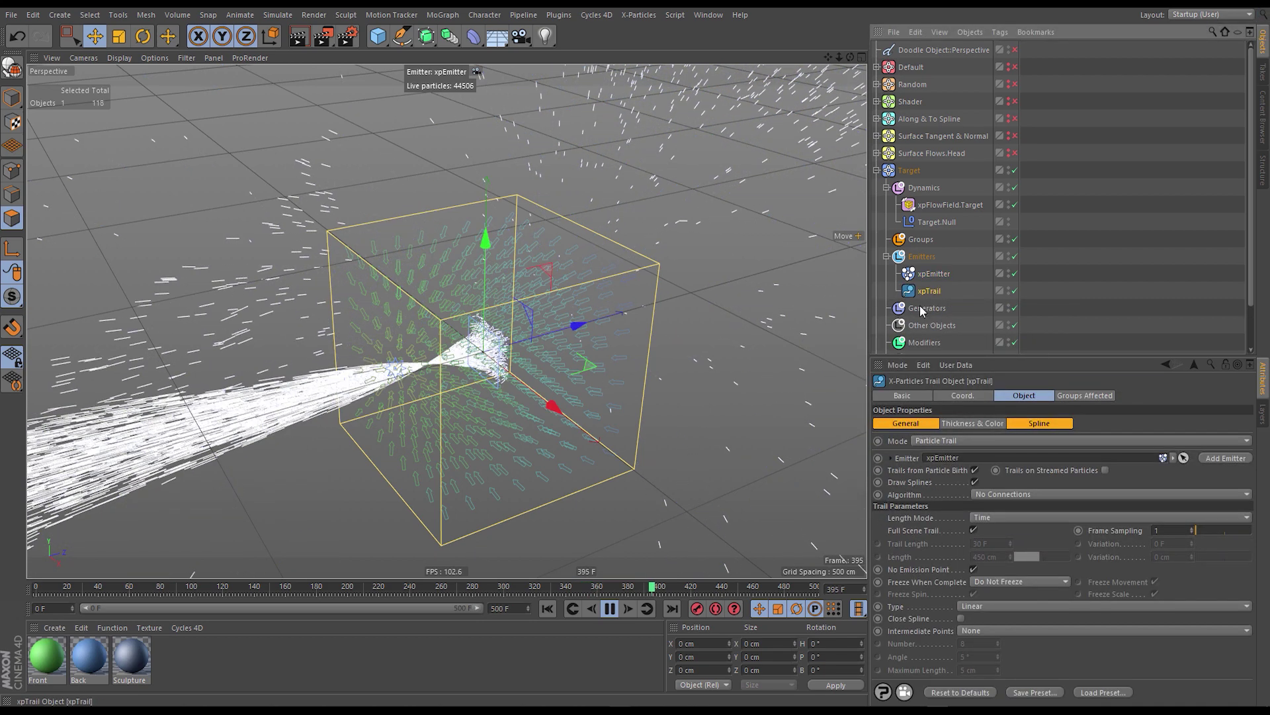
pyautogui.moveTo(922, 311); pyautogui.dragTo(926, 309)
# Replay the trails from the start, and examine xpTrail's Thickness & Color settings and xpEmitter's Emission settings.
pyautogui.click(547, 608)
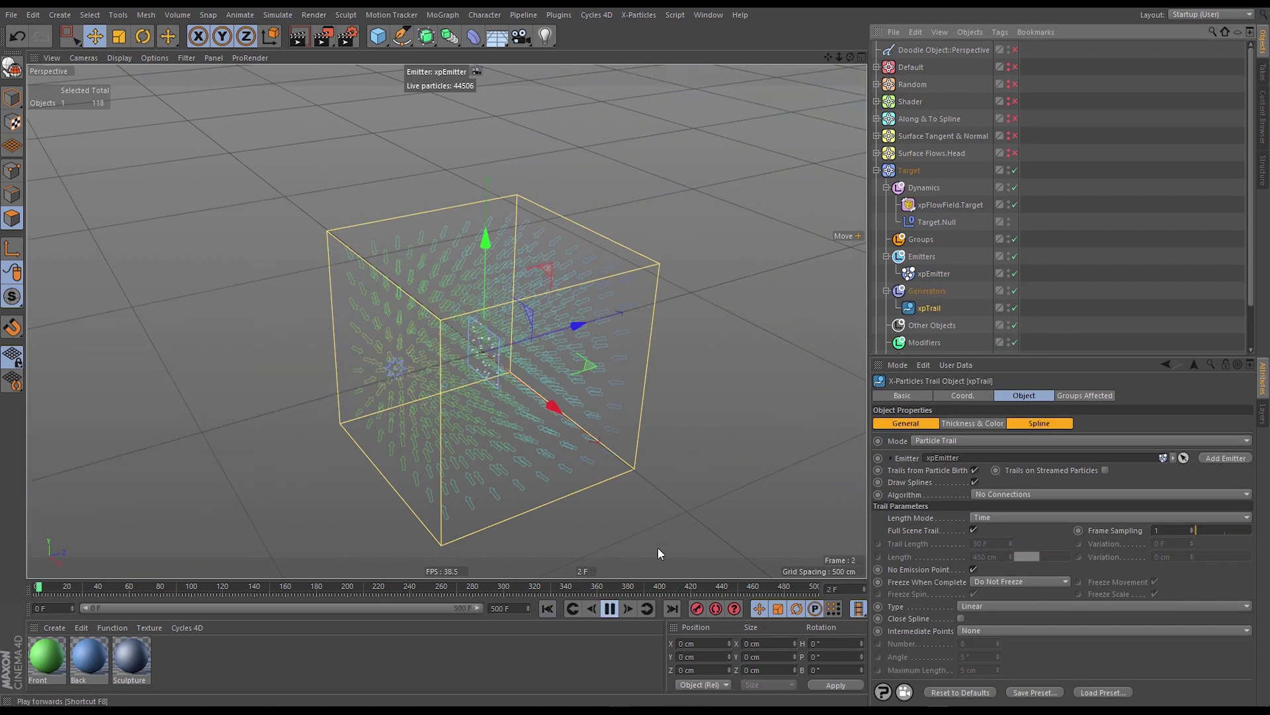
pyautogui.click(972, 425)
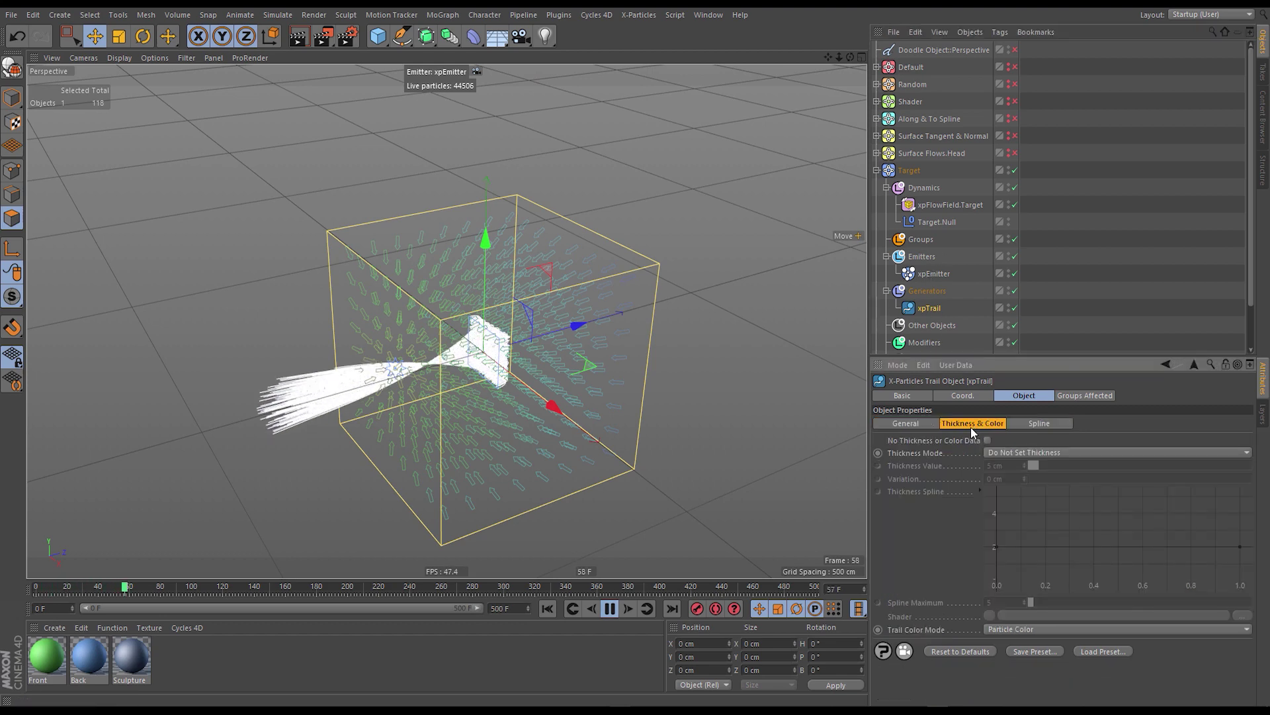
pyautogui.click(937, 278)
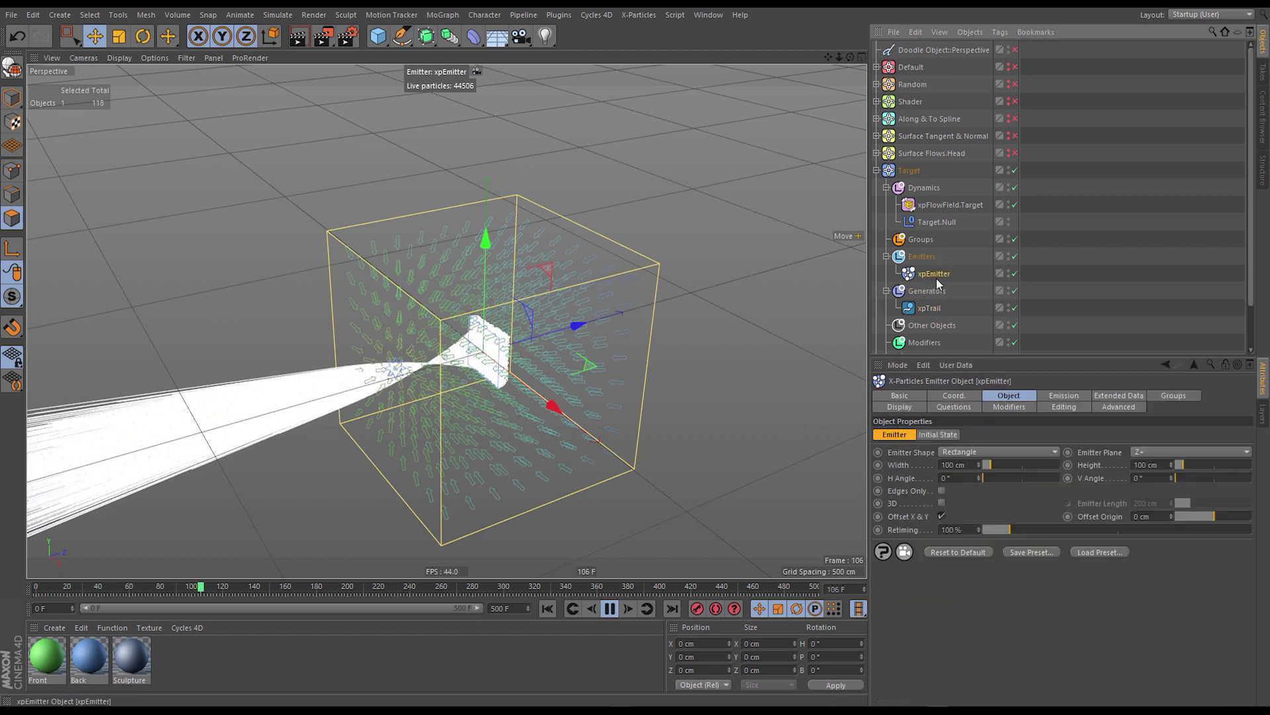
pyautogui.click(1062, 396)
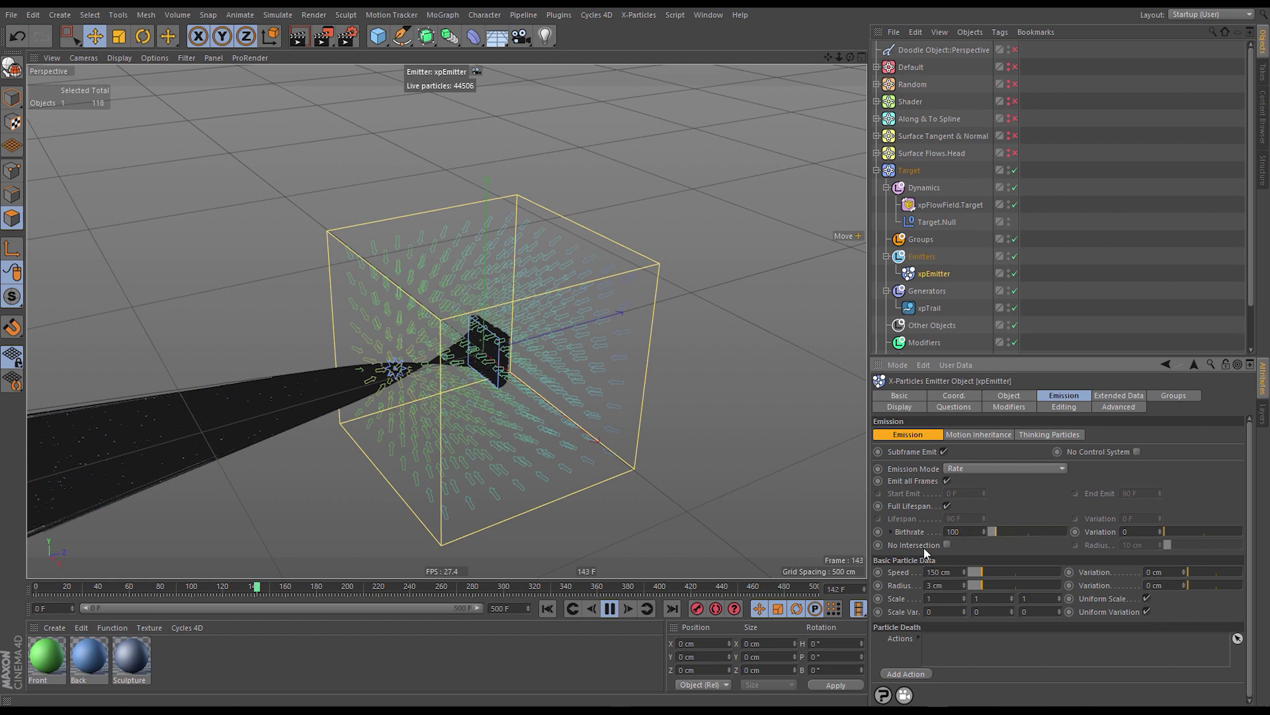
pyautogui.click(546, 609)
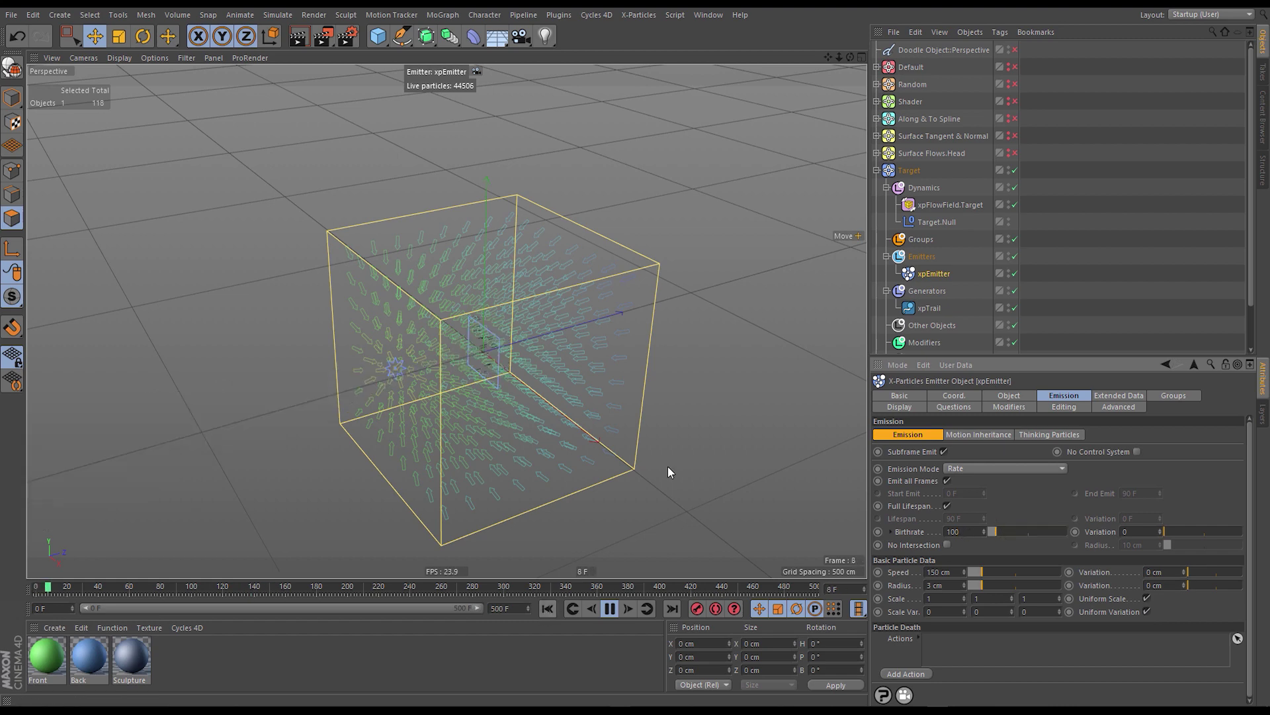
# Move Target.Null around the flow field to bend the growing trails, and stop and rewind the simulation to frame 0.
pyautogui.click(939, 223)
pyautogui.moveTo(519, 352); pyautogui.dragTo(582, 539)
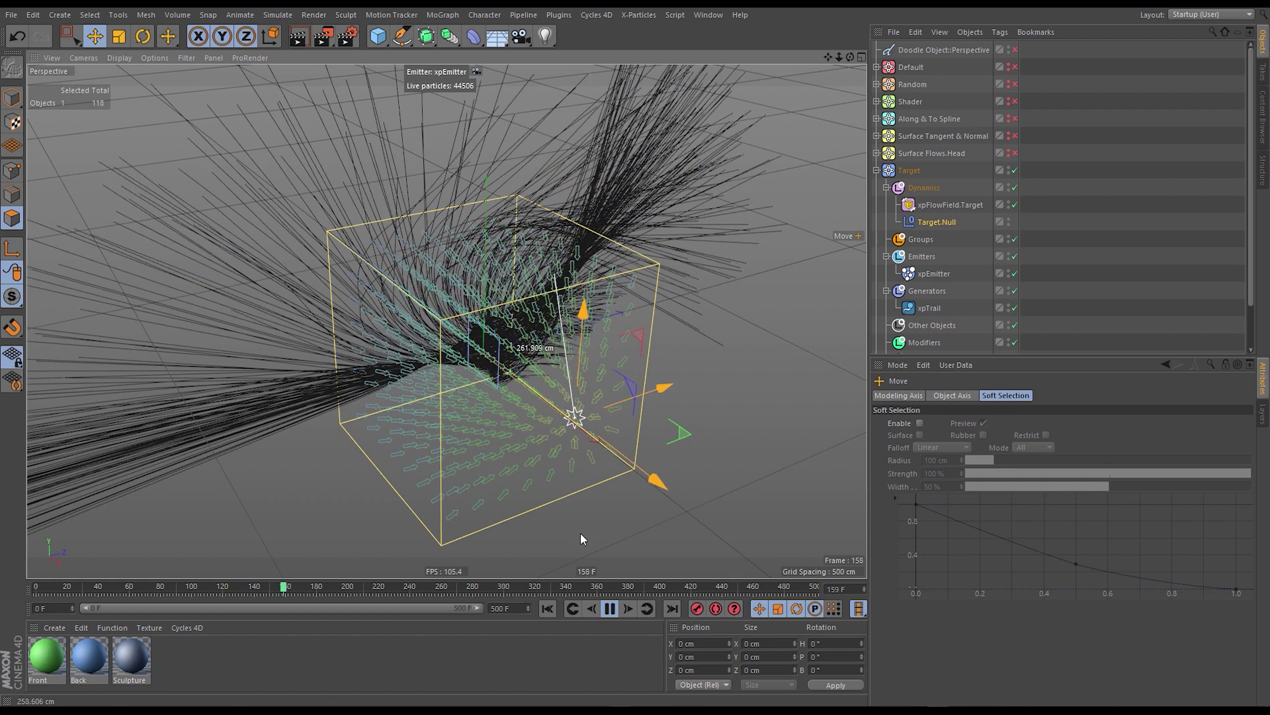
pyautogui.moveTo(624, 368); pyautogui.dragTo(471, 288)
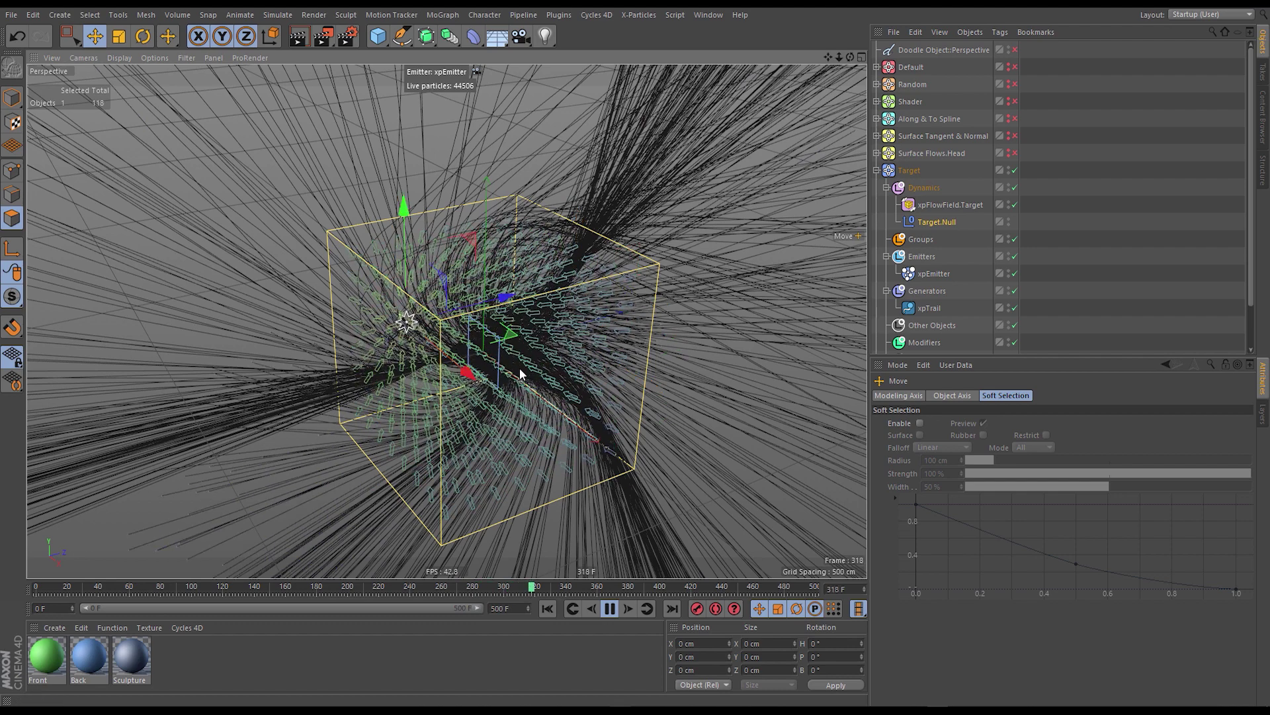
pyautogui.click(606, 610)
pyautogui.click(547, 608)
pyautogui.keyDown('alt'); pyautogui.moveTo(447, 360); pyautogui.dragTo(473, 343); pyautogui.keyUp('alt')
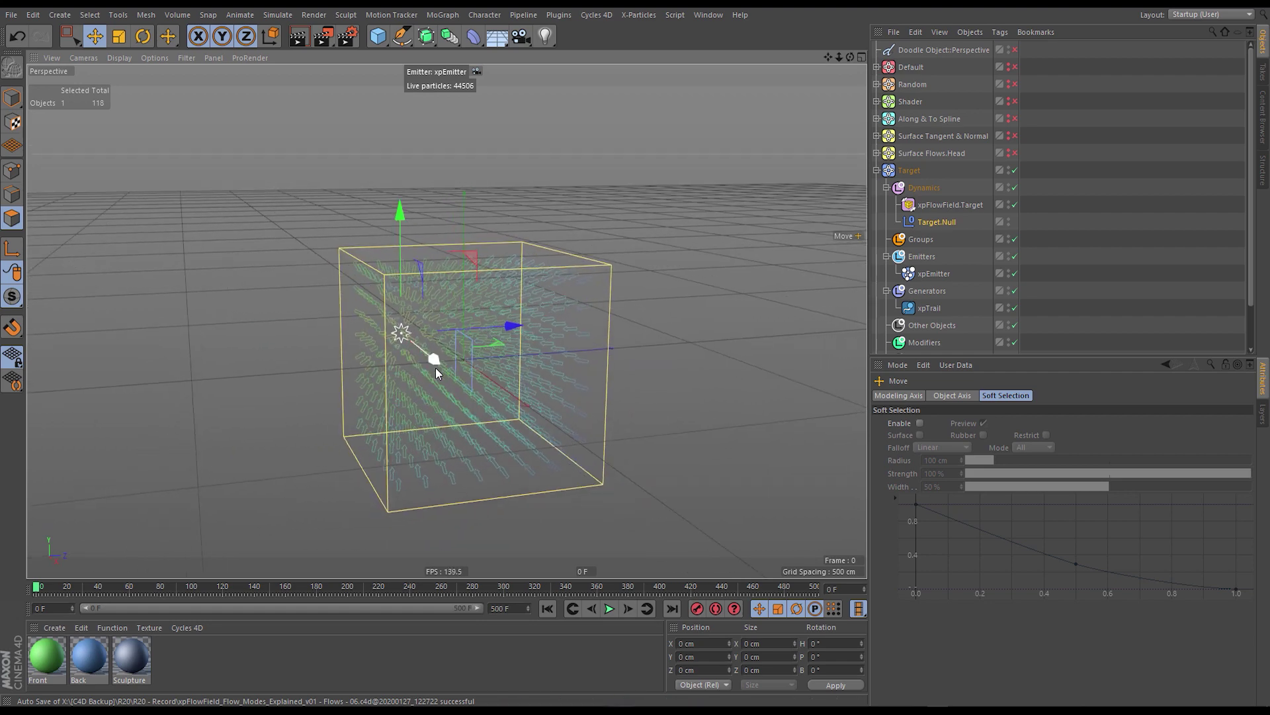
# Collapse, disable and hide the Target system, and clear the object selection.
pyautogui.click(877, 170)
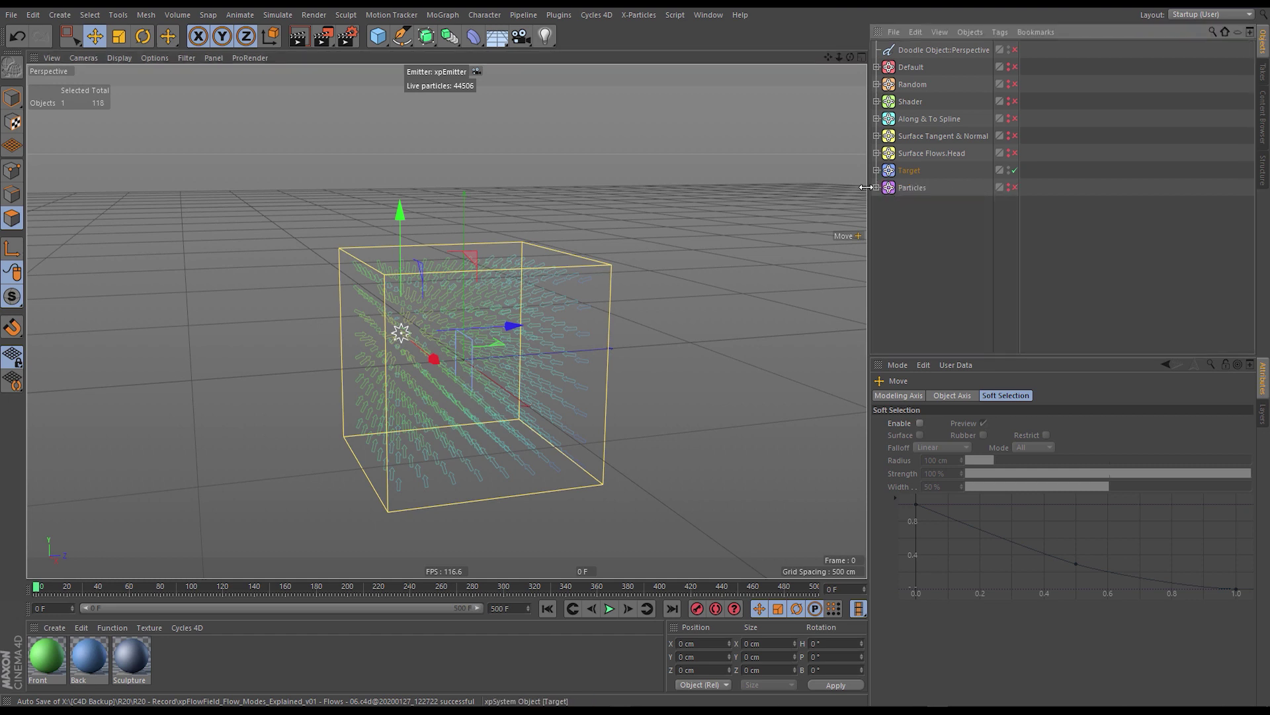
pyautogui.click(1014, 170)
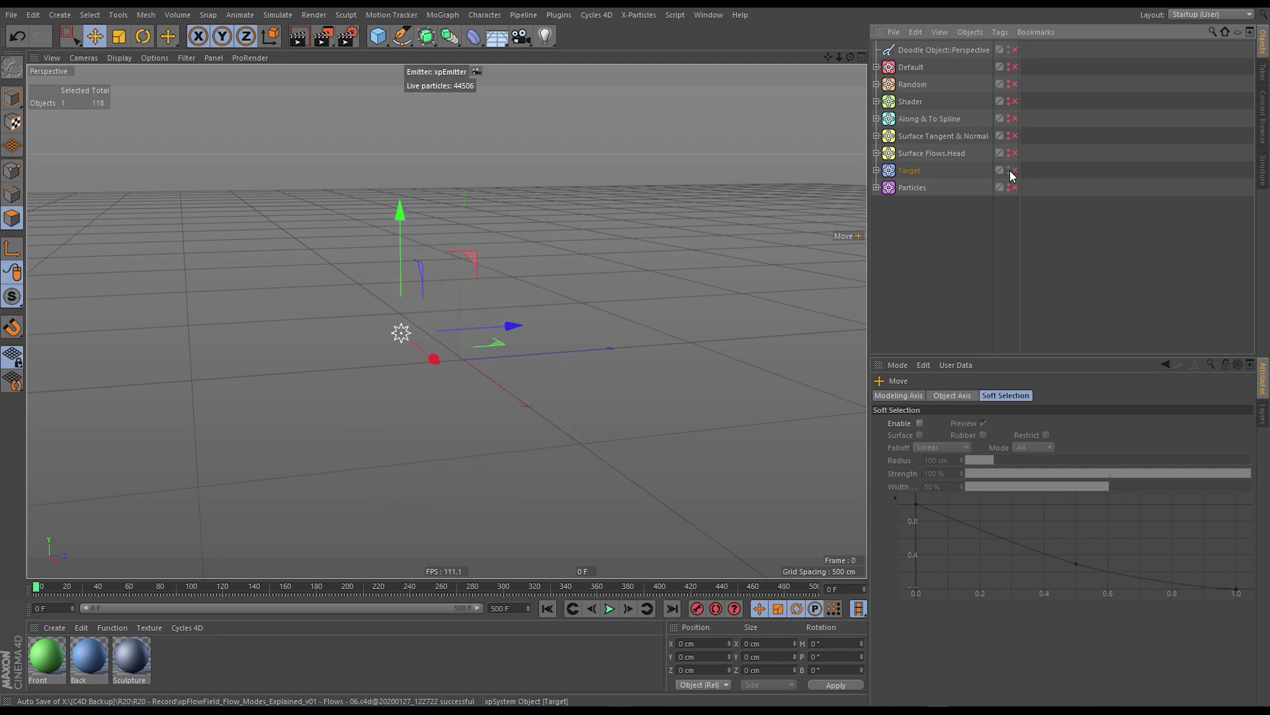
pyautogui.click(1009, 168)
pyautogui.click(1009, 170)
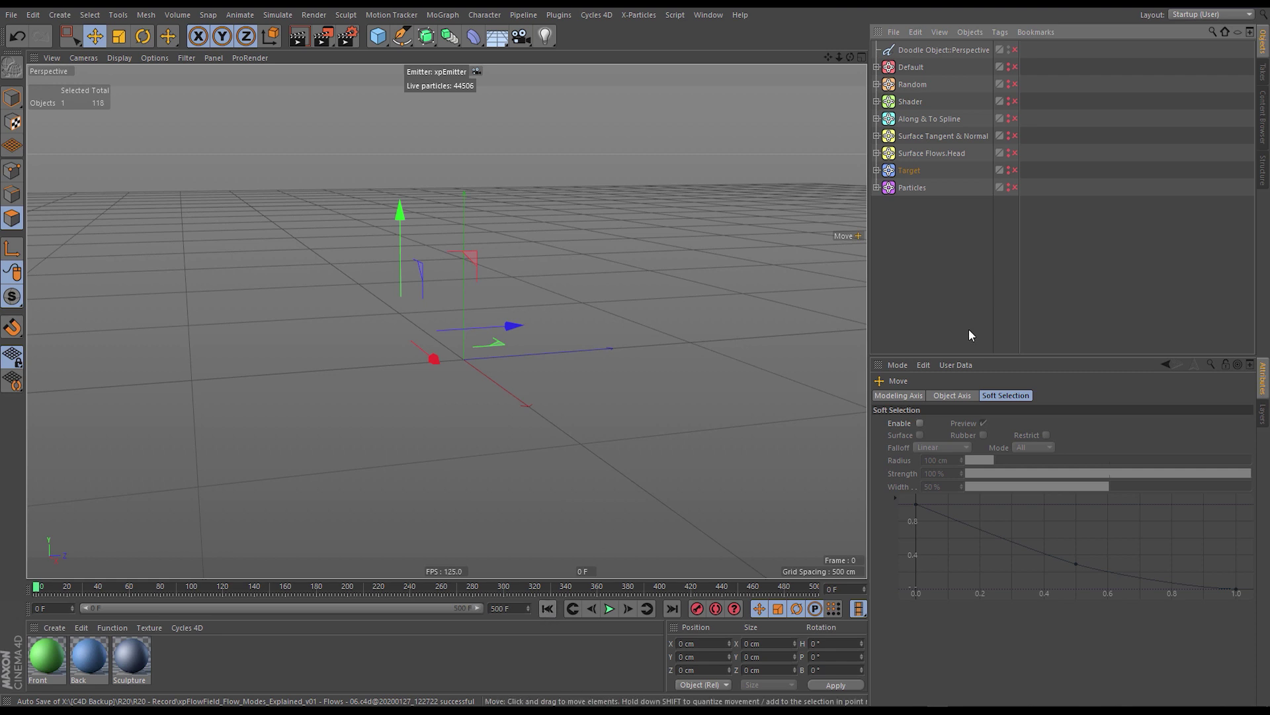
pyautogui.click(1122, 248)
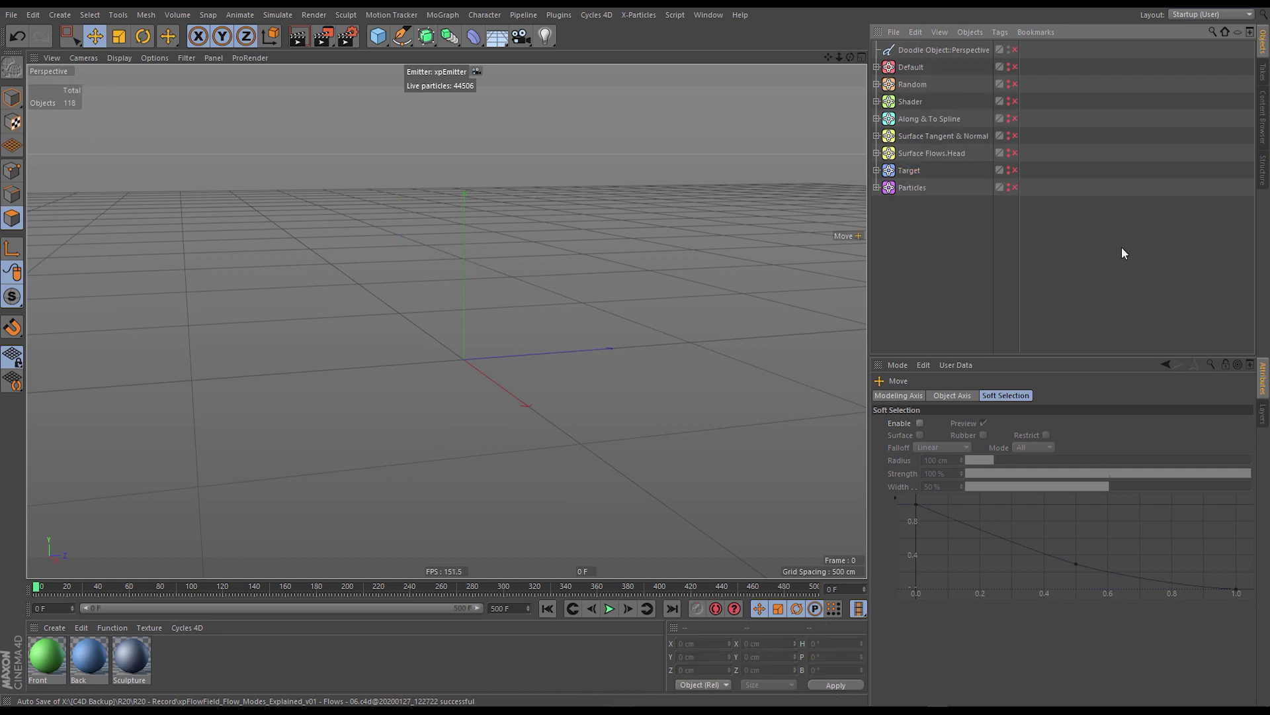
# Expand and enable the Particles system, and disable its xpFlowField modifier.
pyautogui.click(876, 187)
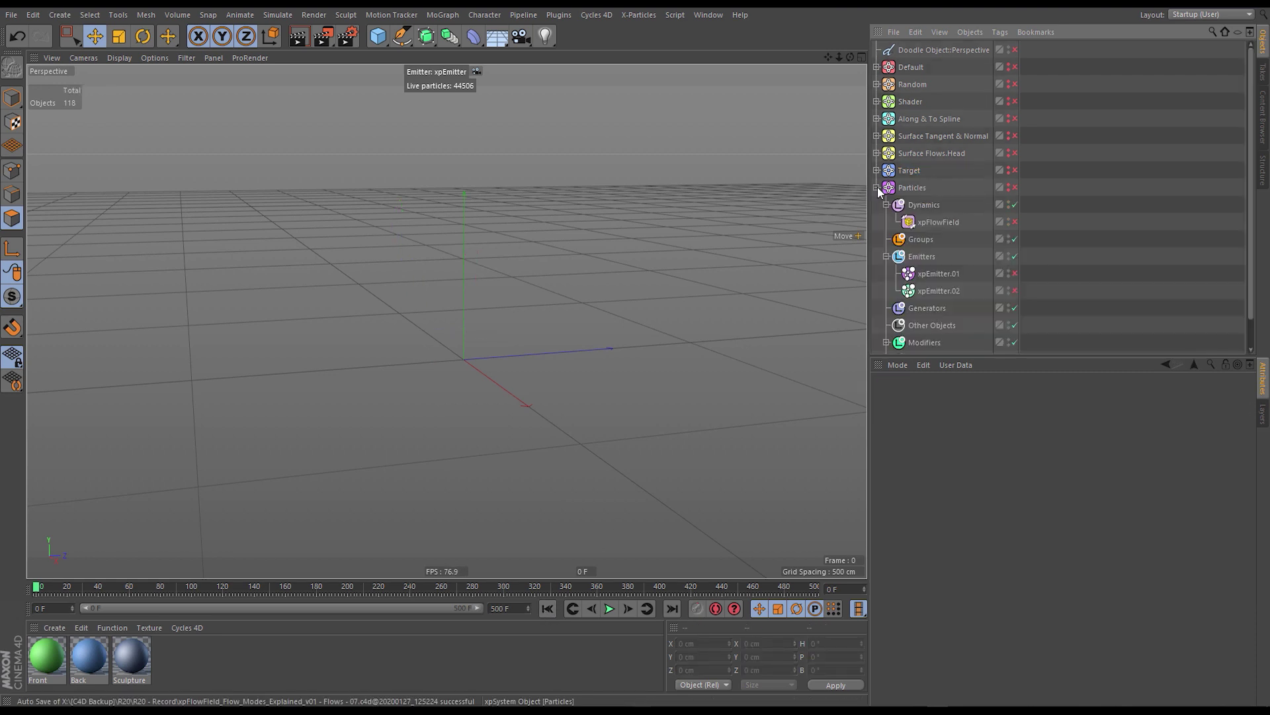
pyautogui.click(1009, 186)
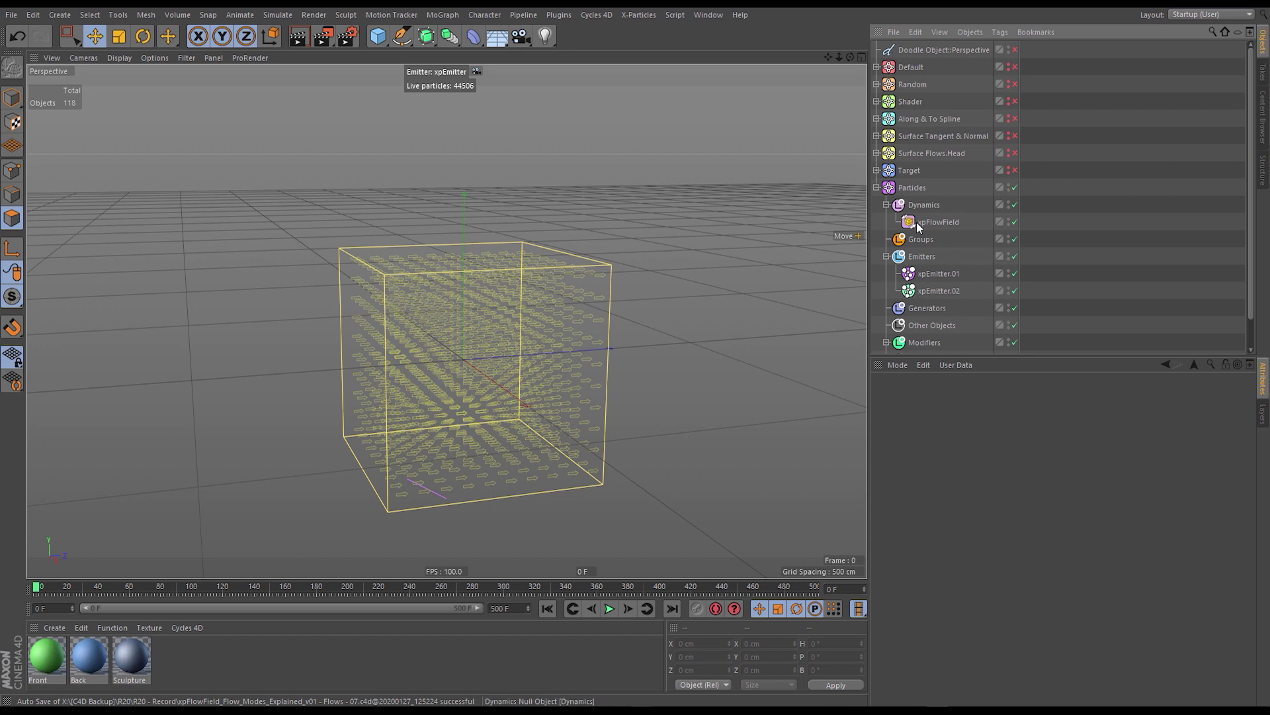
pyautogui.click(938, 221)
pyautogui.click(1015, 222)
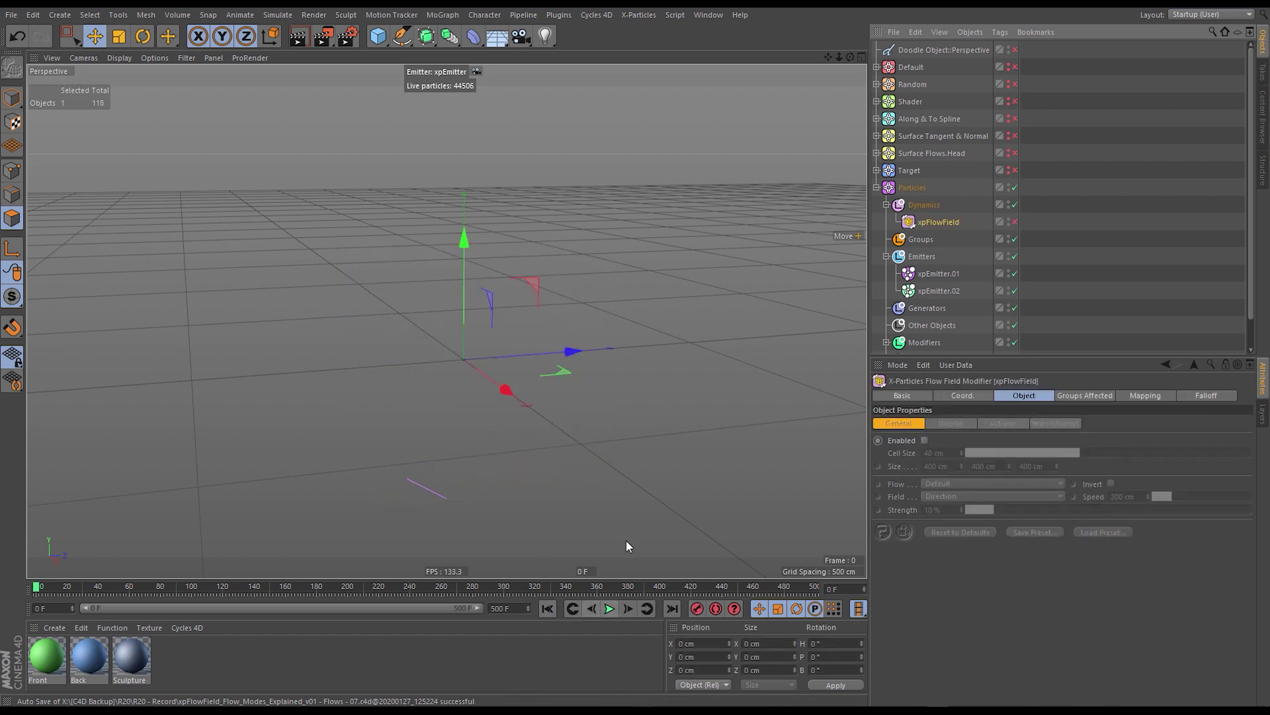
# Play the simulation and compare the particles of xpEmitter.02 and xpEmitter.01.
pyautogui.click(942, 291)
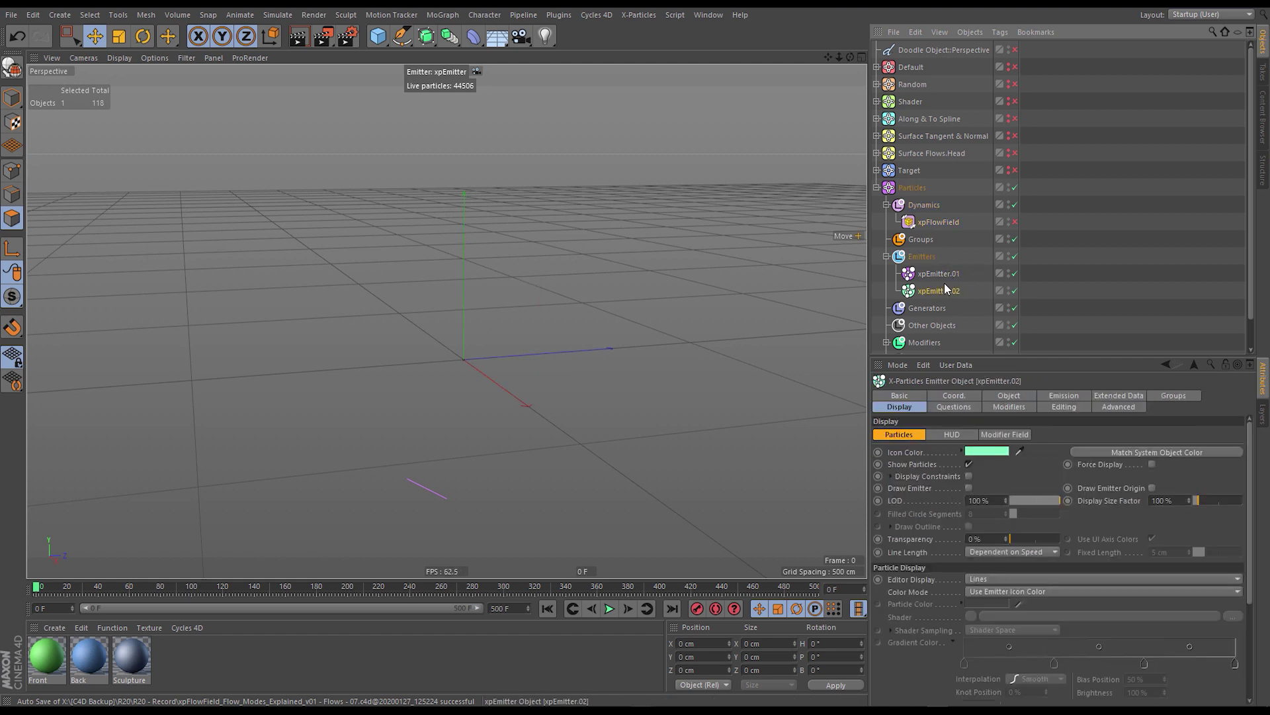
pyautogui.click(608, 610)
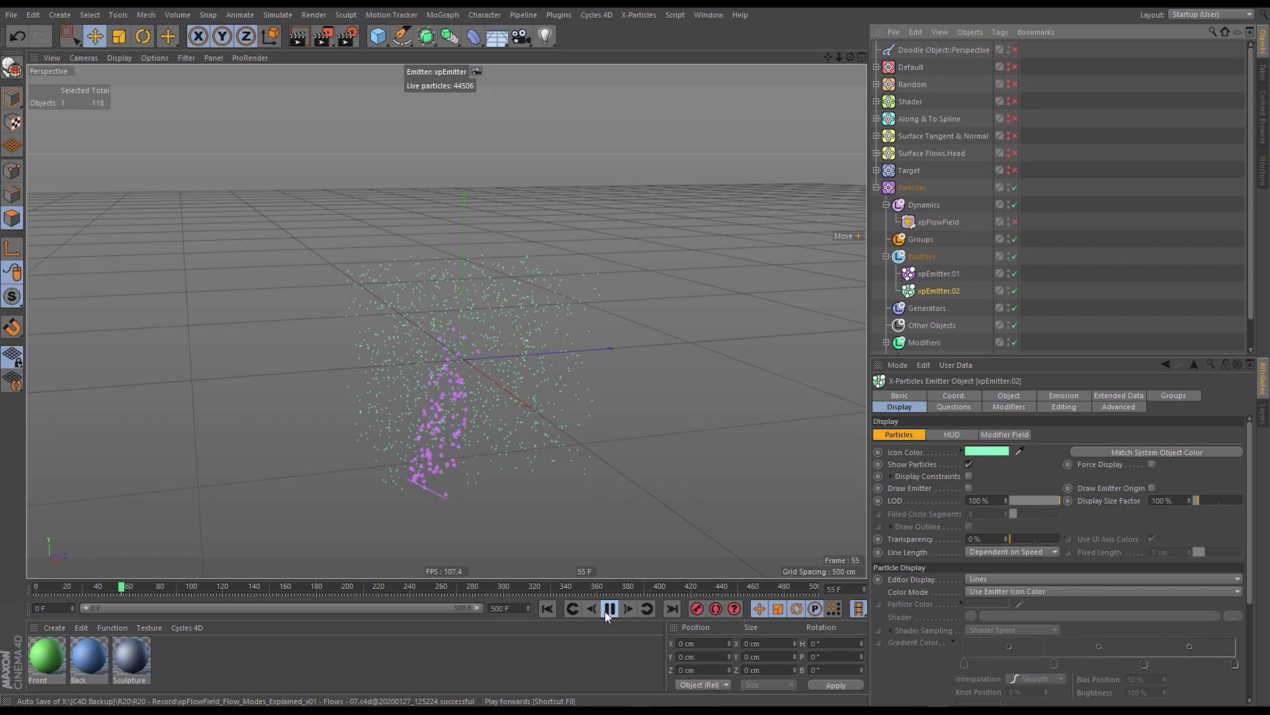
pyautogui.click(947, 273)
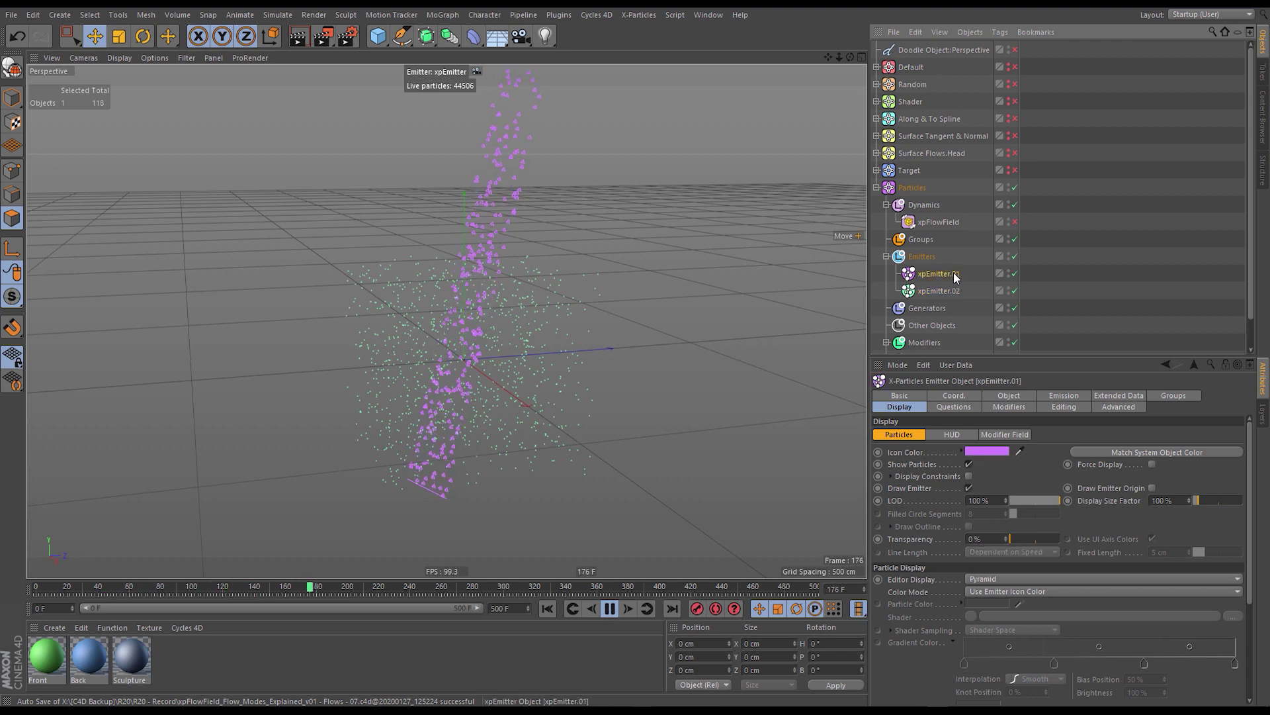
# Rename xpEmitter.01 as xpEmitter.Moving and xpEmitter.02 as xpEmitter.Static.
pyautogui.doubleClick(953, 272)
pyautogui.press('End')
pyautogui.press('BackSpace')
pyautogui.press('BackSpace')
pyautogui.write('Moving')
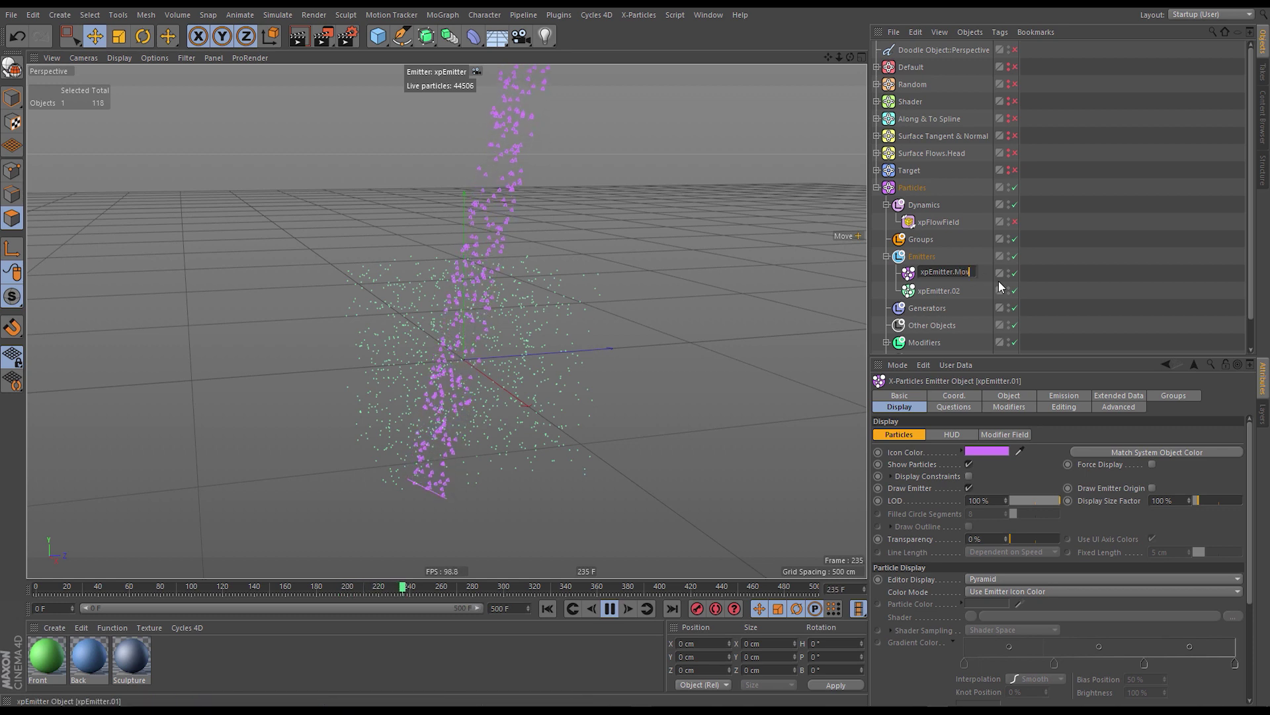
pyautogui.press('Return')
pyautogui.doubleClick(938, 291)
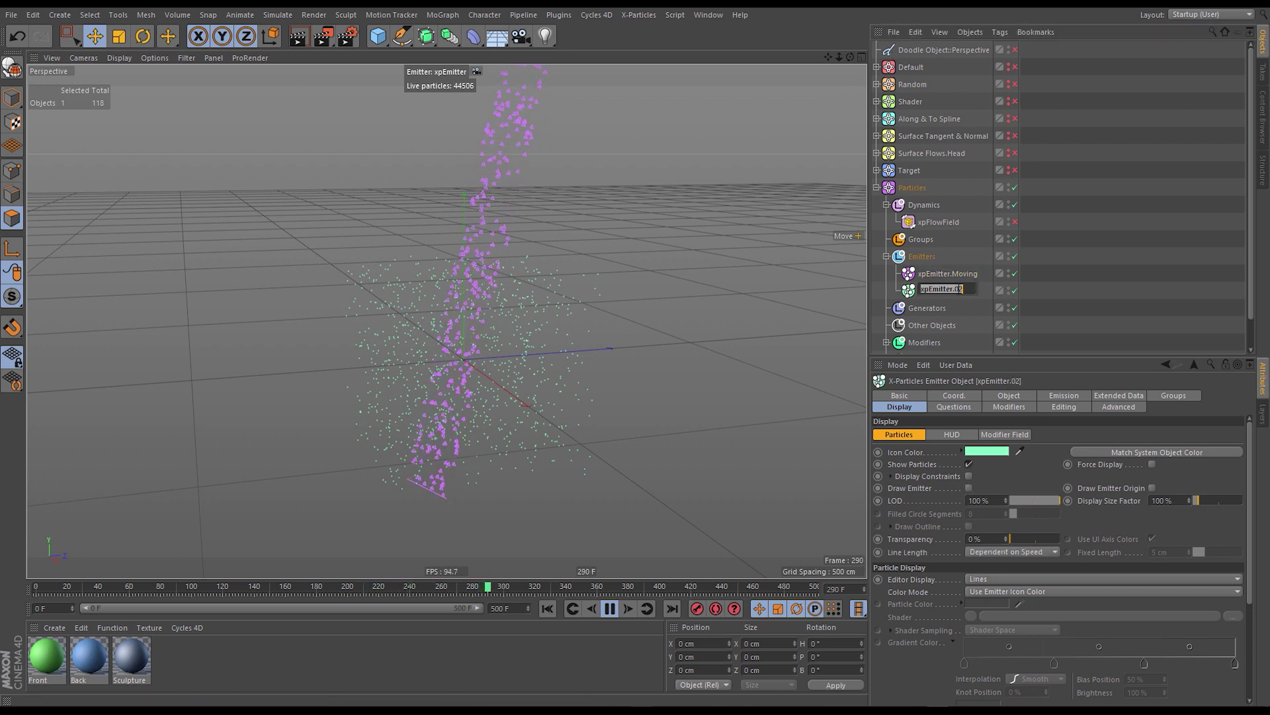
pyautogui.write('xpEmitter.Static')
pyautogui.press('Return')
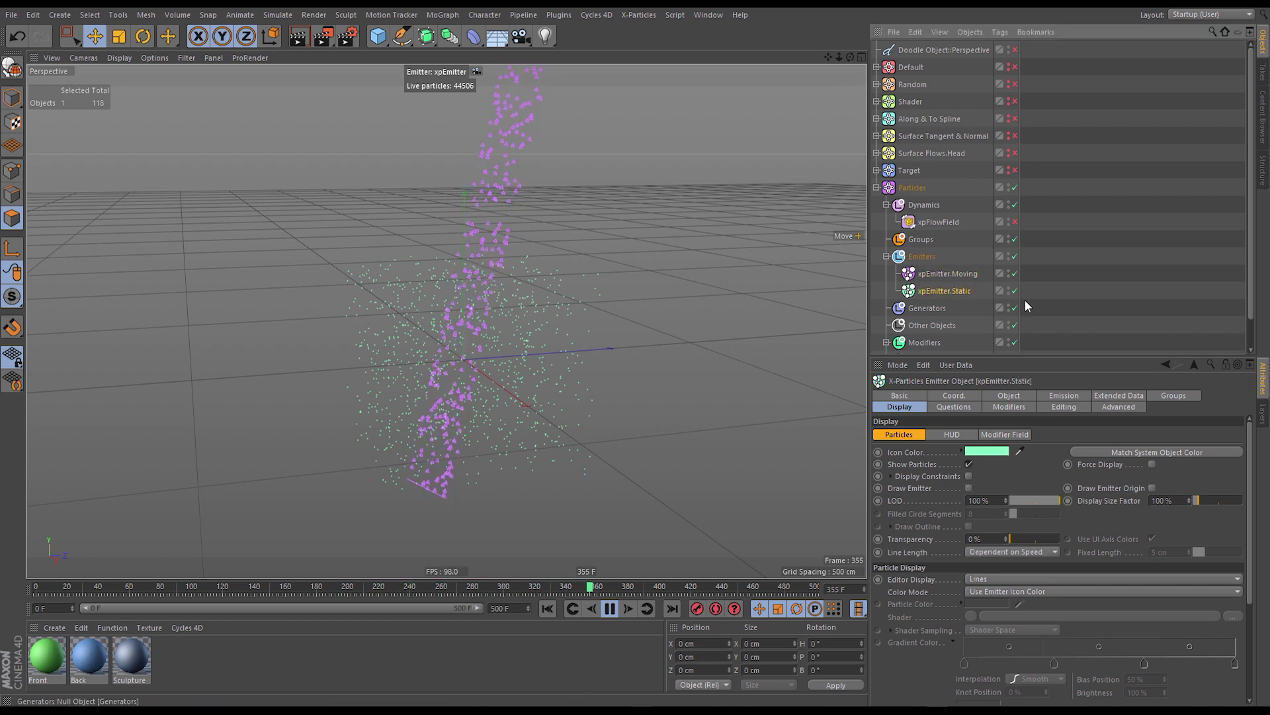
# Pause the playback and set xpEmitter.Static's shot count to 10000 in its Emission settings.
pyautogui.click(963, 274)
pyautogui.click(610, 608)
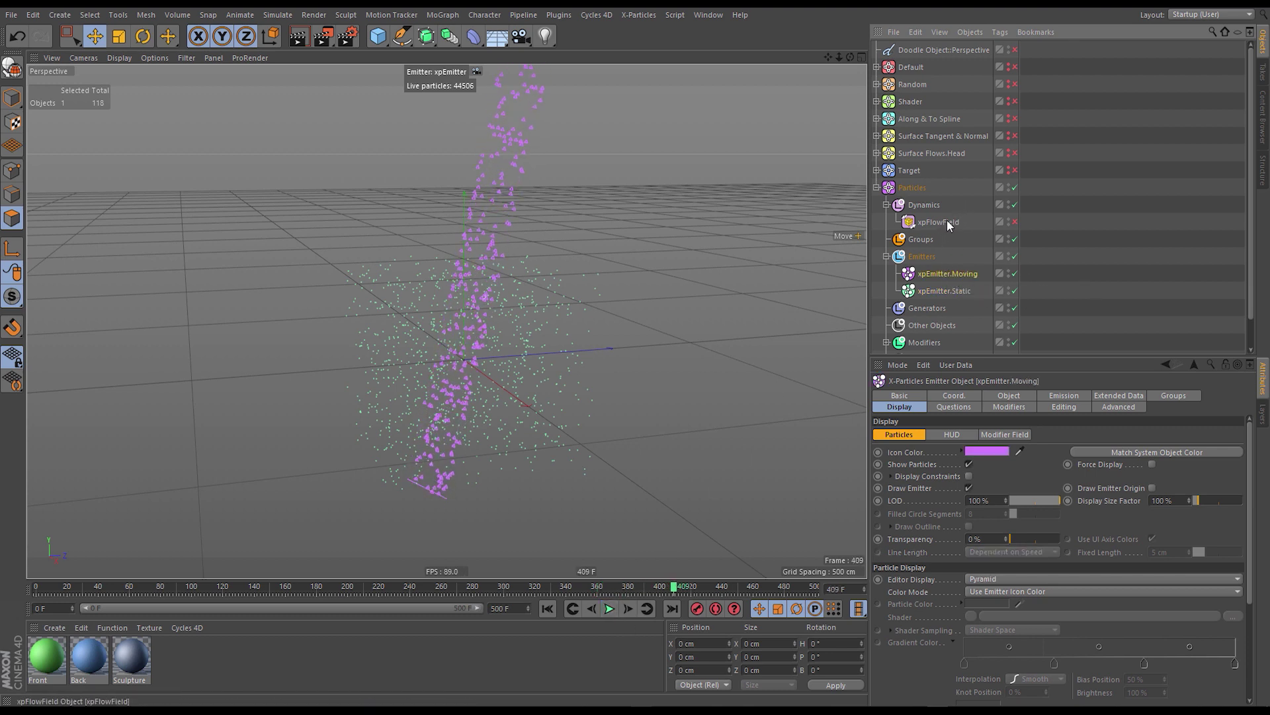
pyautogui.click(950, 291)
pyautogui.click(1055, 398)
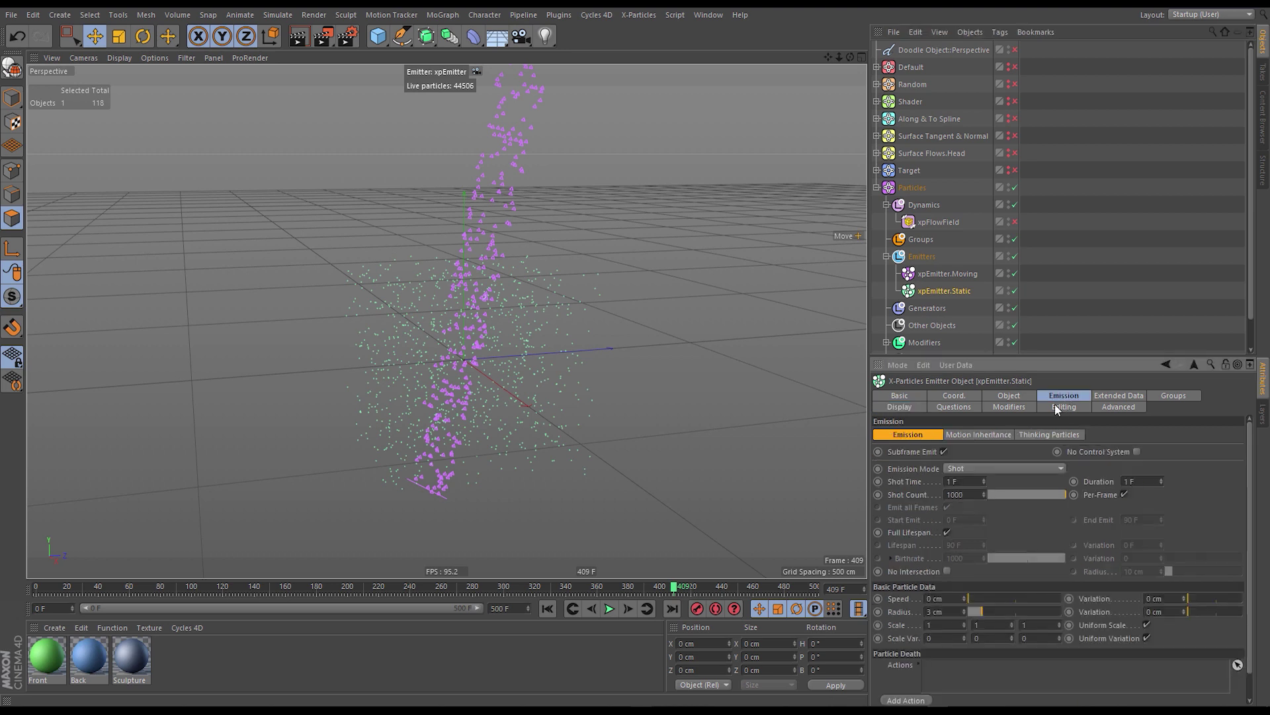
pyautogui.write('0')
pyautogui.press('Return')
# Replay the simulation from frame 0 to preview both emitters, and pause it at frame 32.
pyautogui.click(548, 609)
pyautogui.click(610, 609)
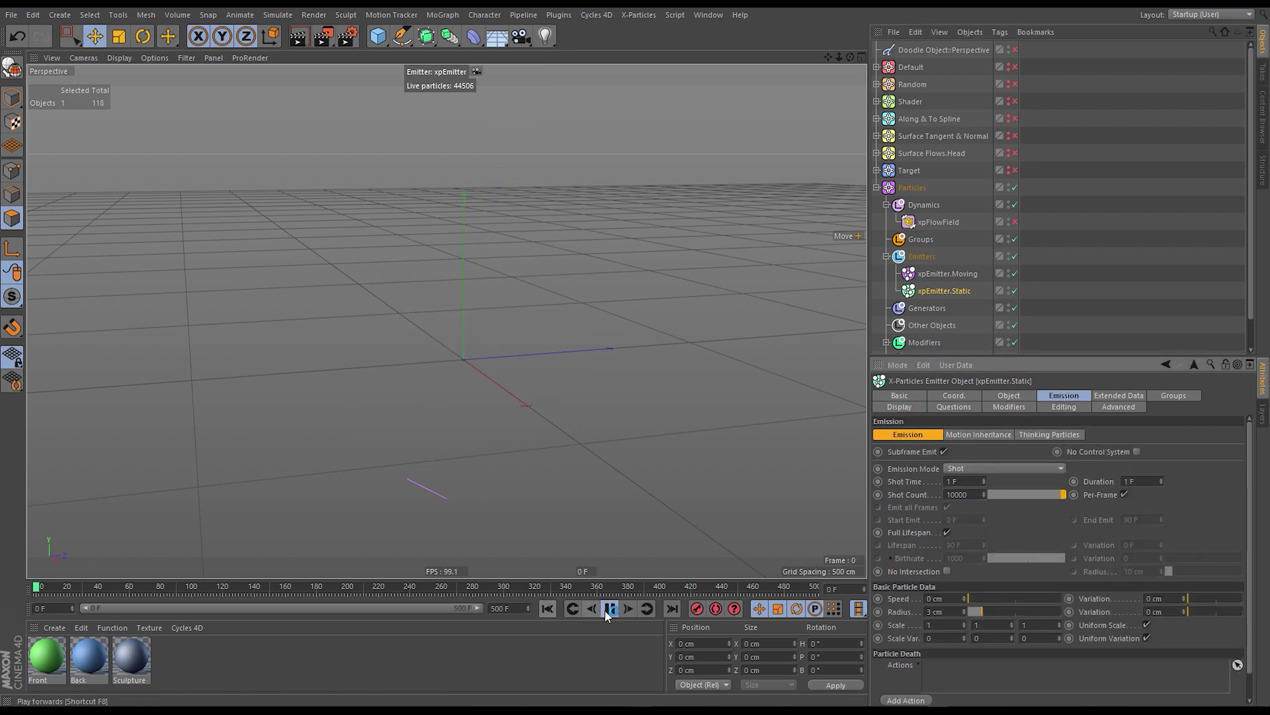
pyautogui.click(608, 610)
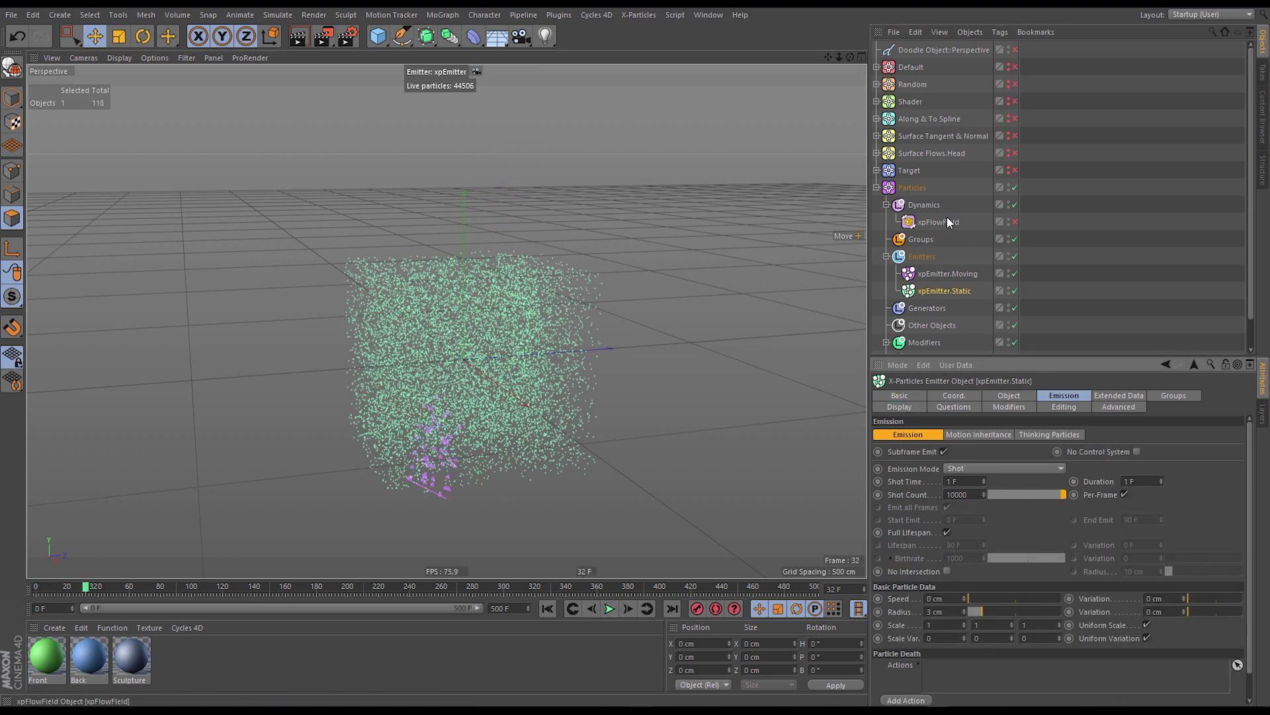
# Disable xpEmitter.Static and enable xpFlowField in the Particles system.
pyautogui.click(1015, 292)
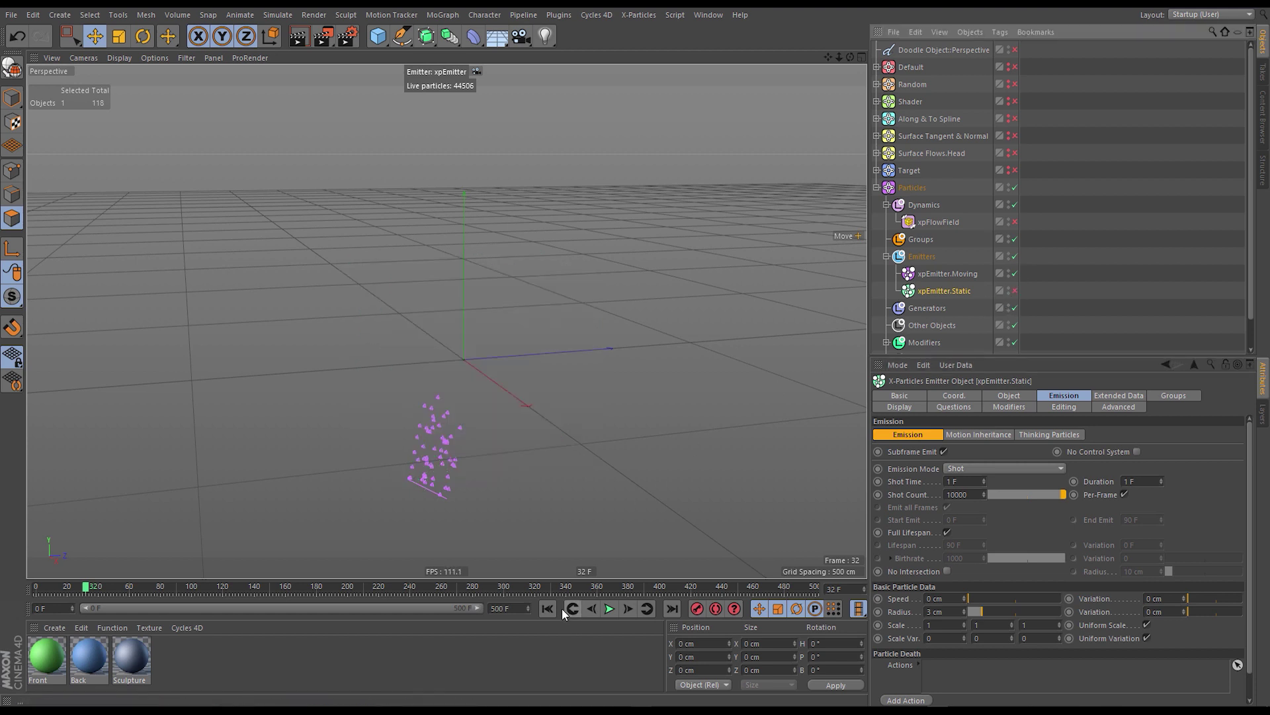
pyautogui.click(938, 223)
pyautogui.click(1015, 222)
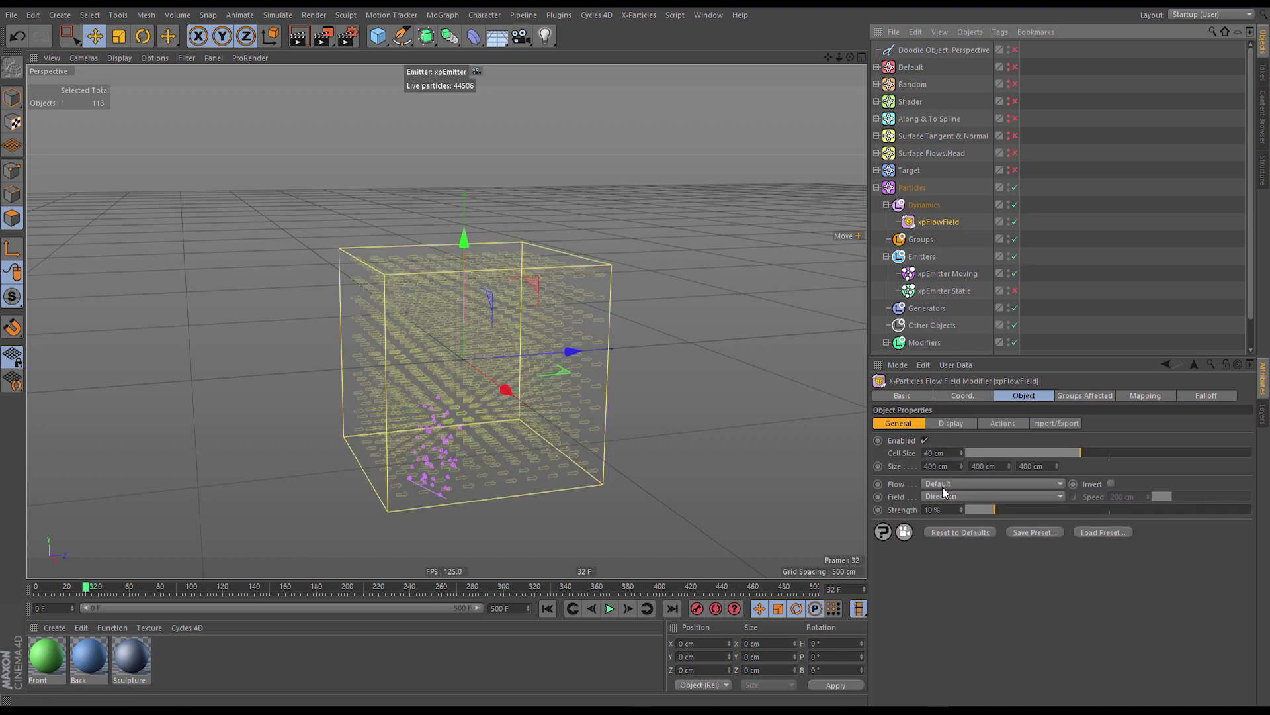
# Set xpFlowField's flow mode to Particles and assign xpEmitter.Moving as its source object.
pyautogui.click(1054, 485)
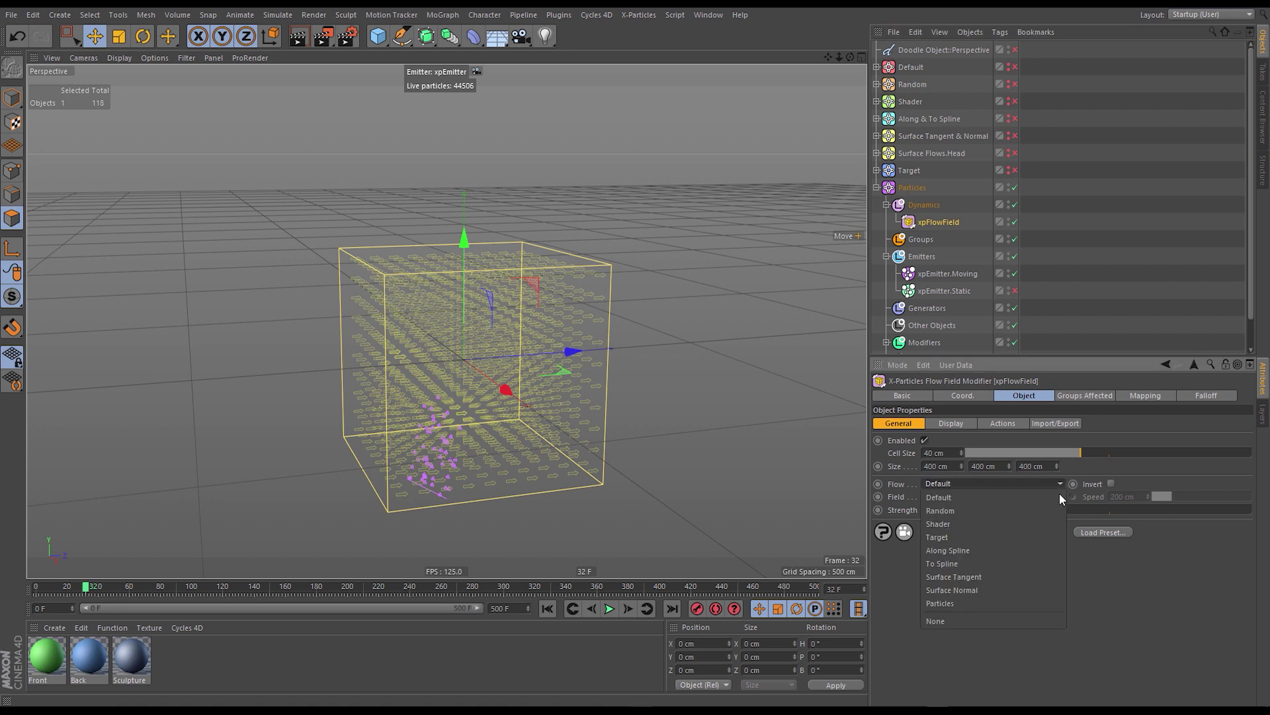
pyautogui.click(989, 601)
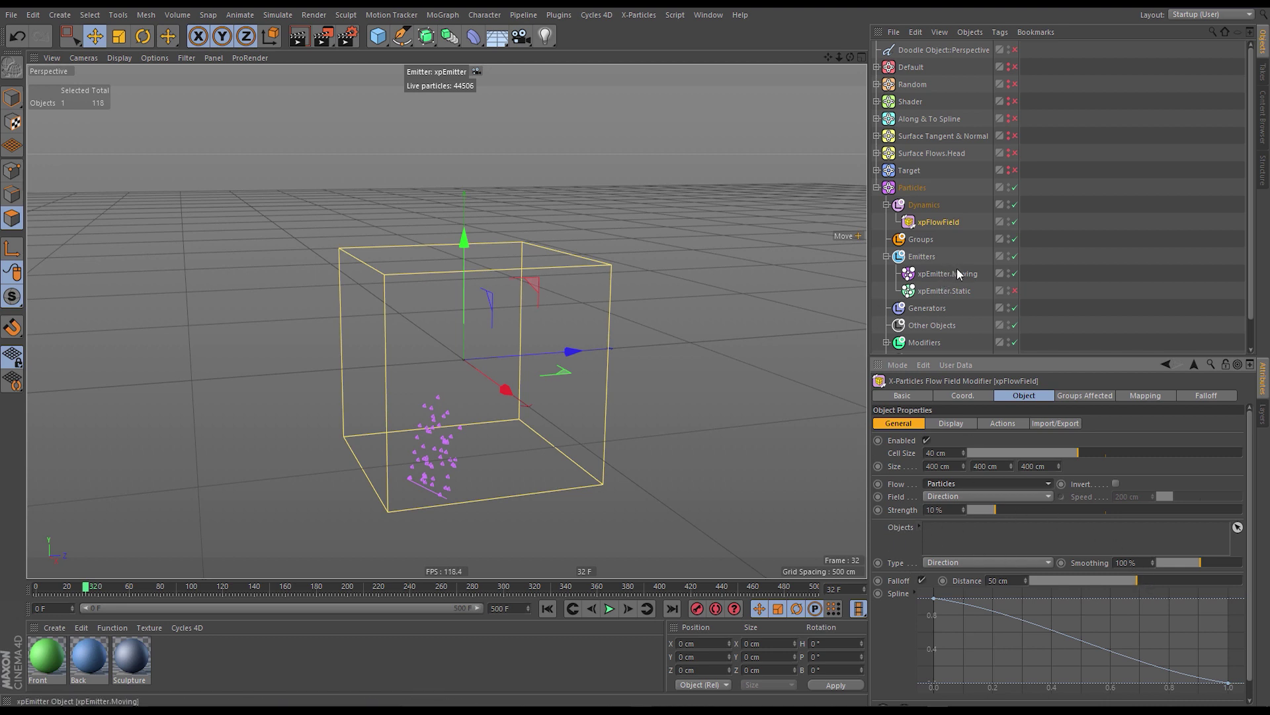
pyautogui.moveTo(953, 275); pyautogui.dragTo(994, 401)
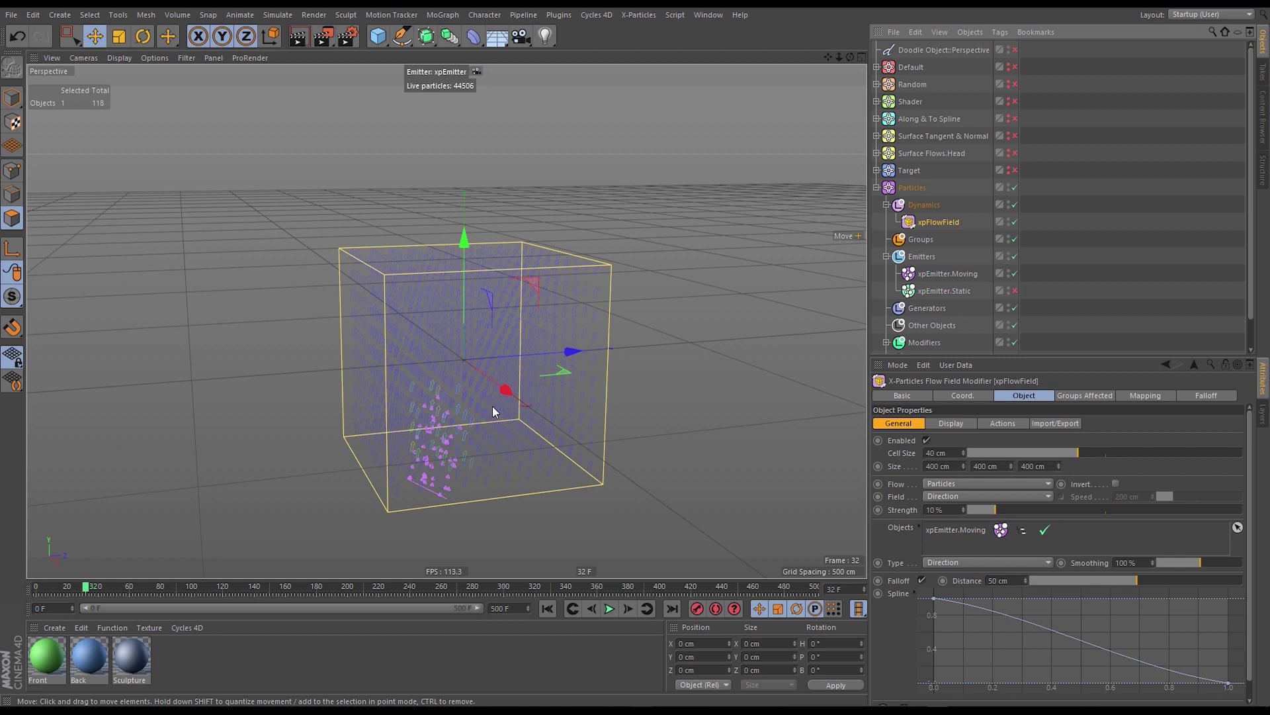
# Set xpFlowField's display transparency to 0%, turn off Direction Only, and inspect the vector arrows around the particles.
pyautogui.click(954, 423)
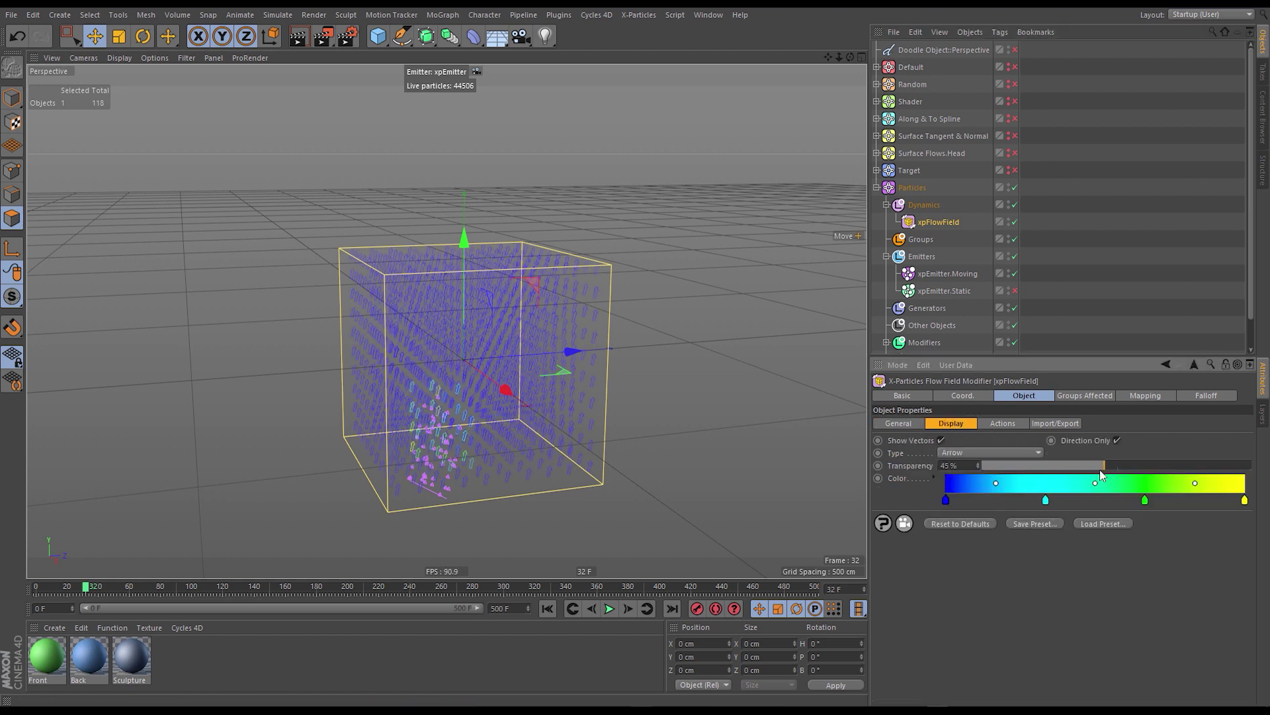
pyautogui.moveTo(1101, 472); pyautogui.dragTo(981, 467)
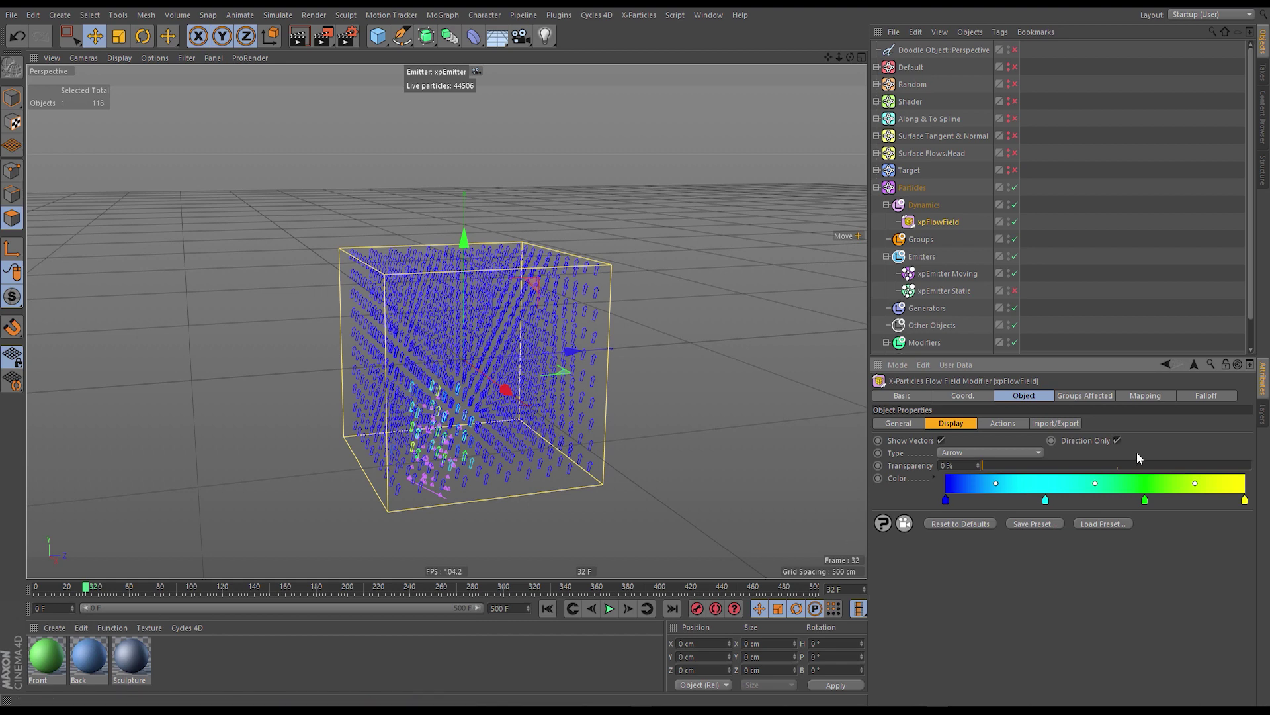
pyautogui.click(1117, 440)
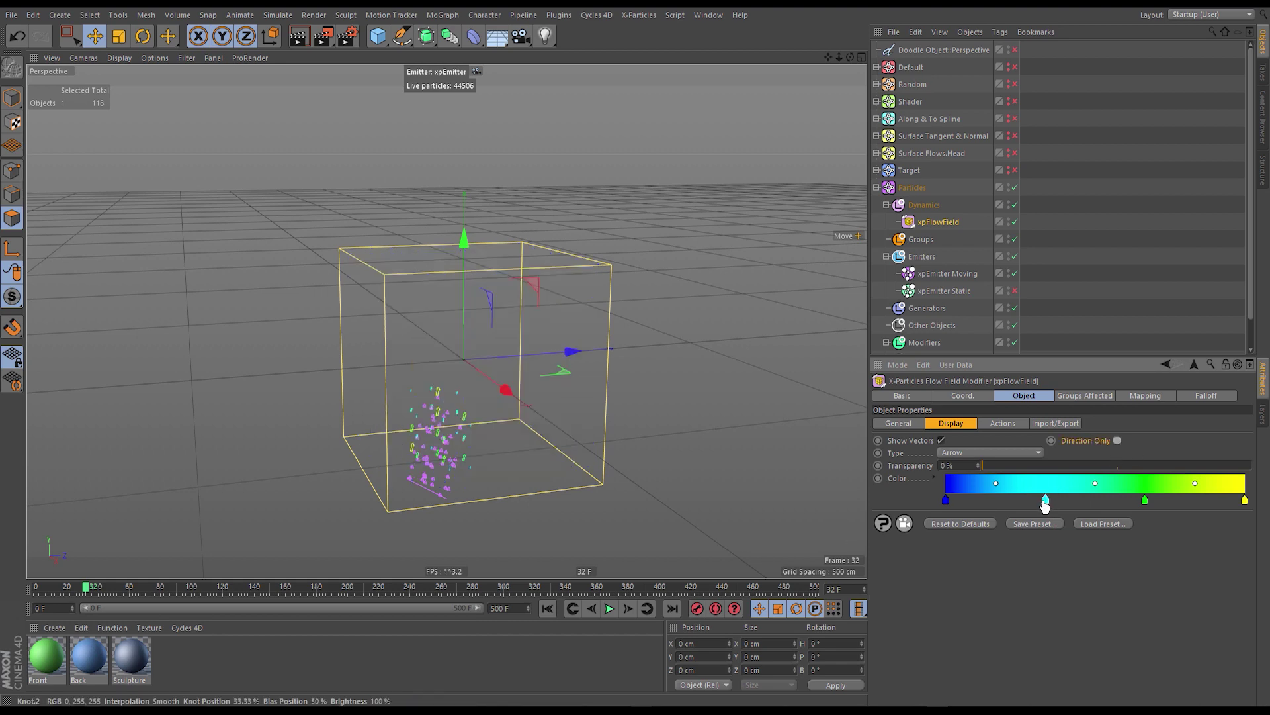
pyautogui.scroll(8, 564, 391)
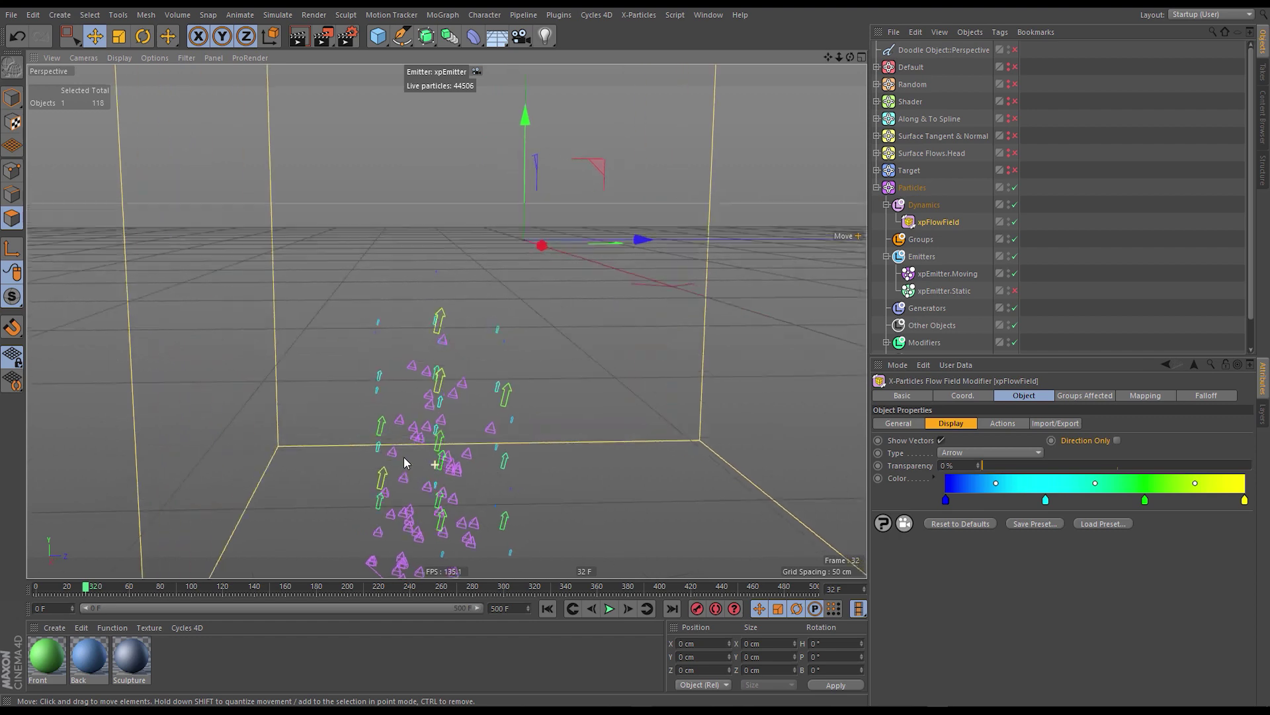
pyautogui.keyDown('alt'); pyautogui.moveTo(404, 458); pyautogui.dragTo(464, 444); pyautogui.keyUp('alt')
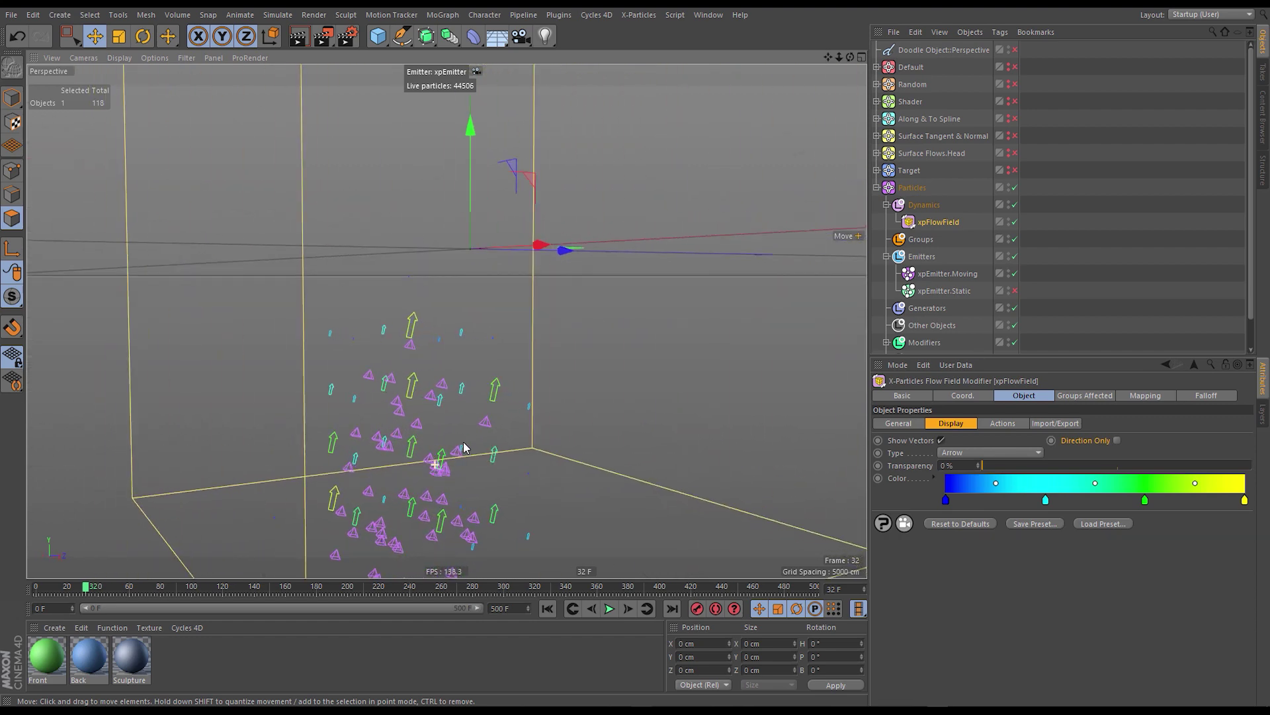
pyautogui.keyDown('alt'); pyautogui.moveTo(424, 339); pyautogui.dragTo(446, 425); pyautogui.keyUp('alt')
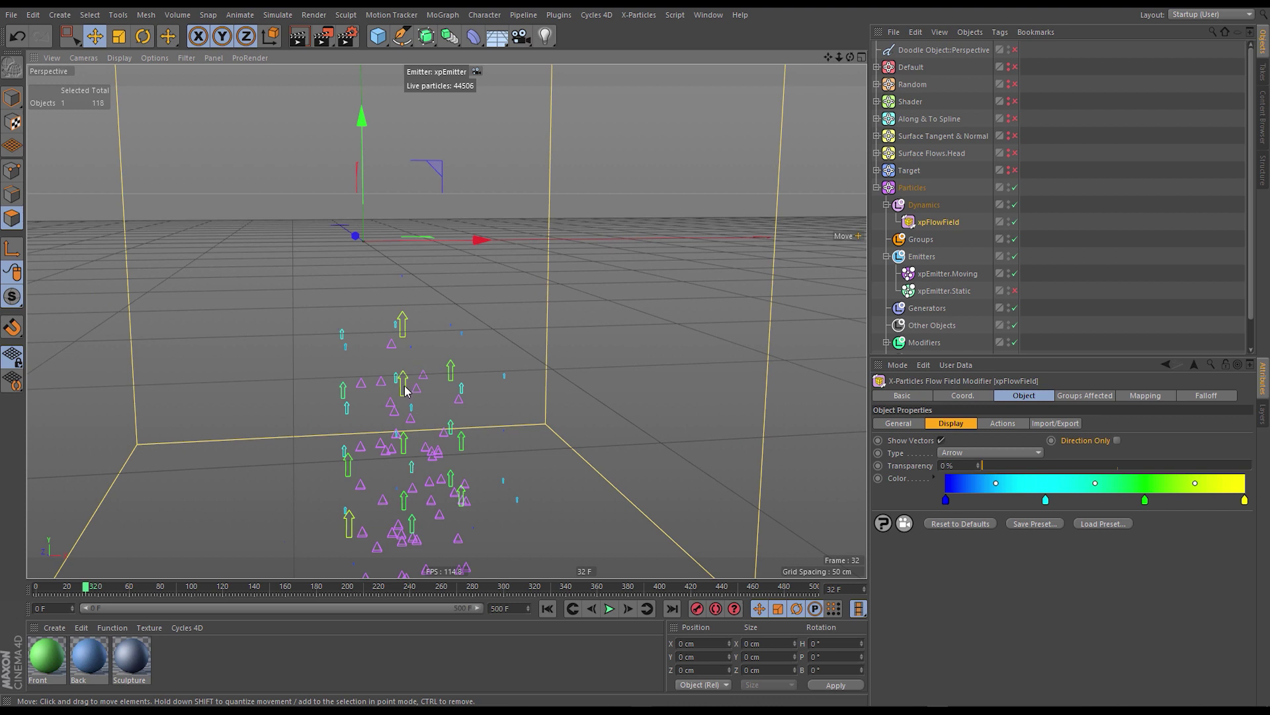
pyautogui.scroll(-5, 447, 377)
pyautogui.scroll(1, 452, 393)
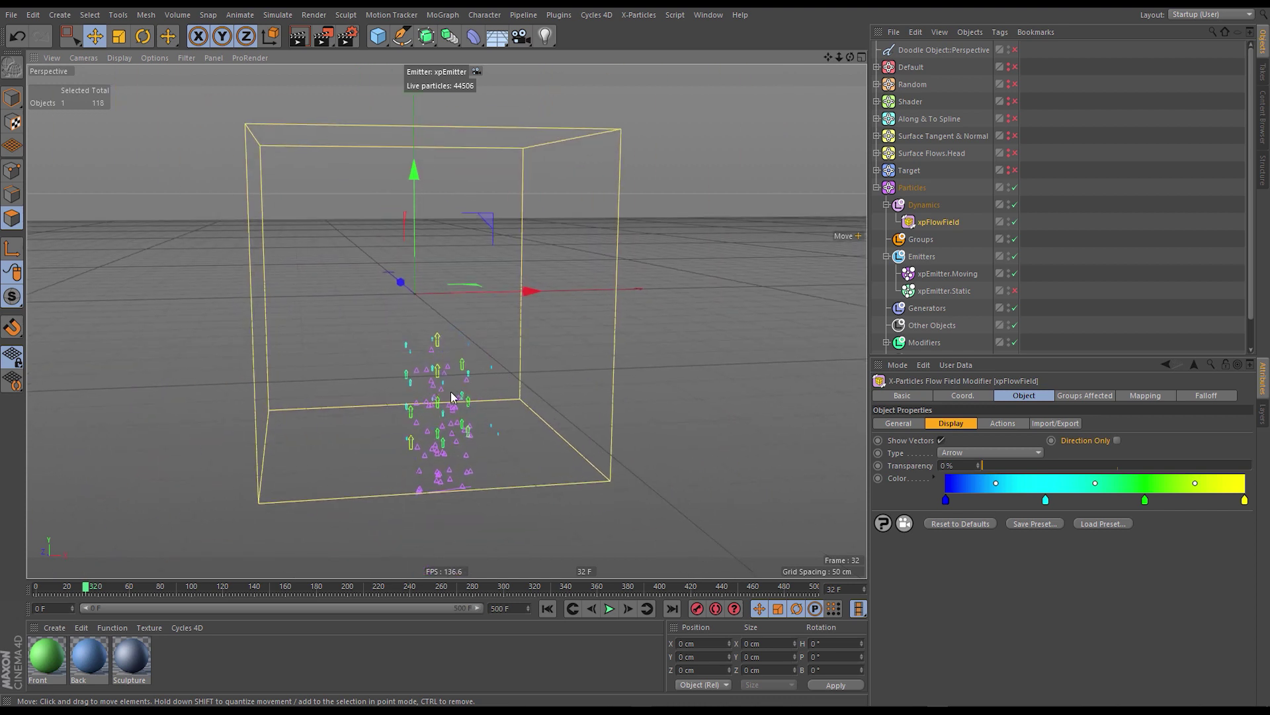
# Switch to Model mode, replay the simulation, and move xpEmitter.Moving to about X 130, Y -173, Z -91 cm.
pyautogui.click(947, 273)
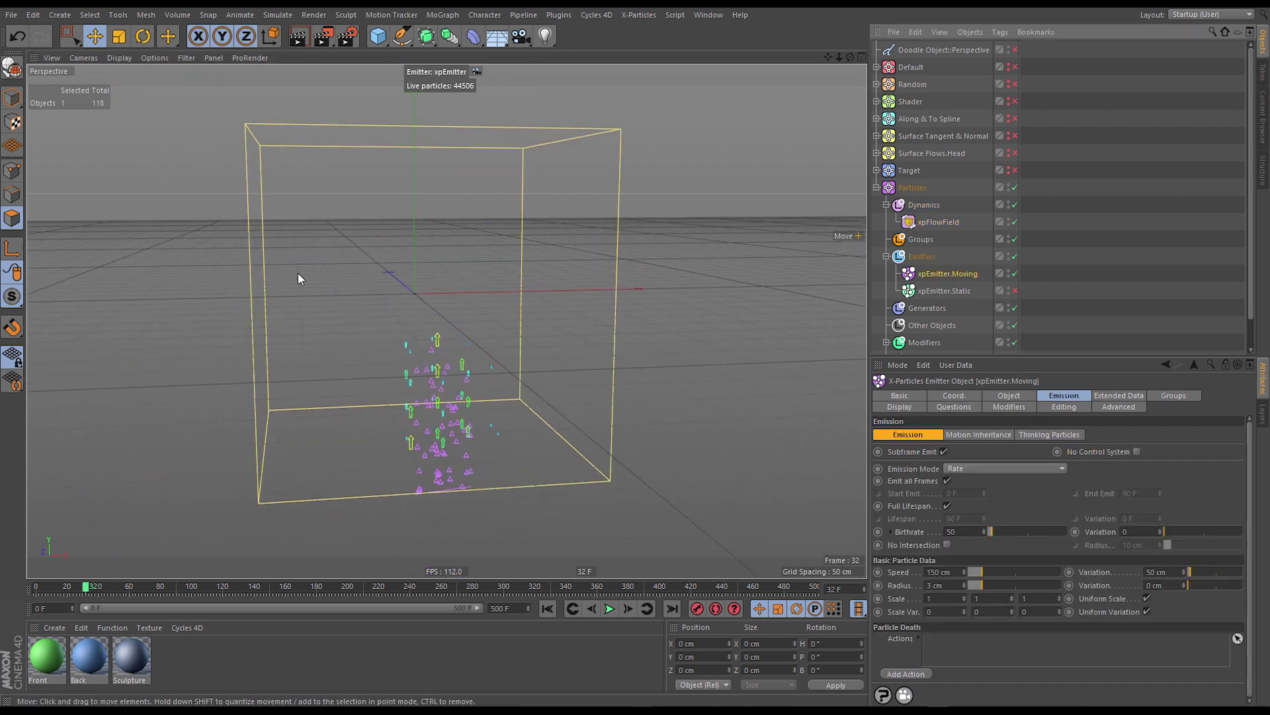
pyautogui.click(13, 98)
pyautogui.click(548, 608)
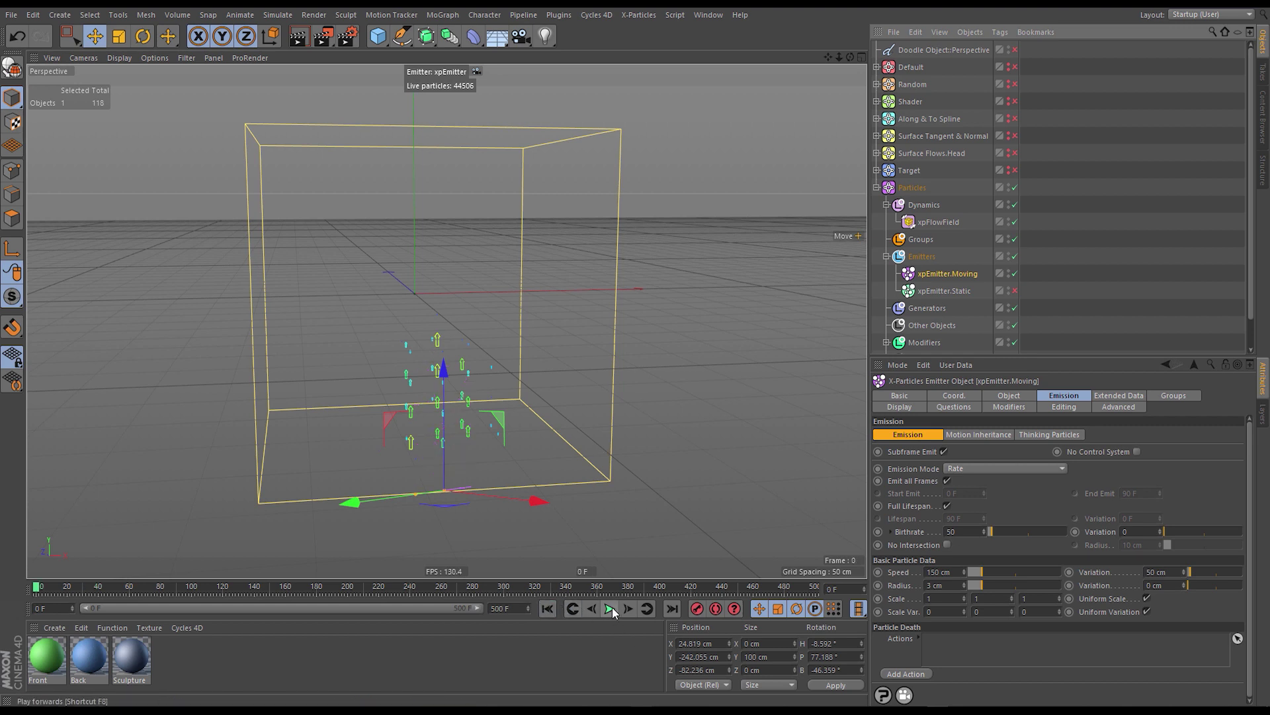
pyautogui.click(610, 608)
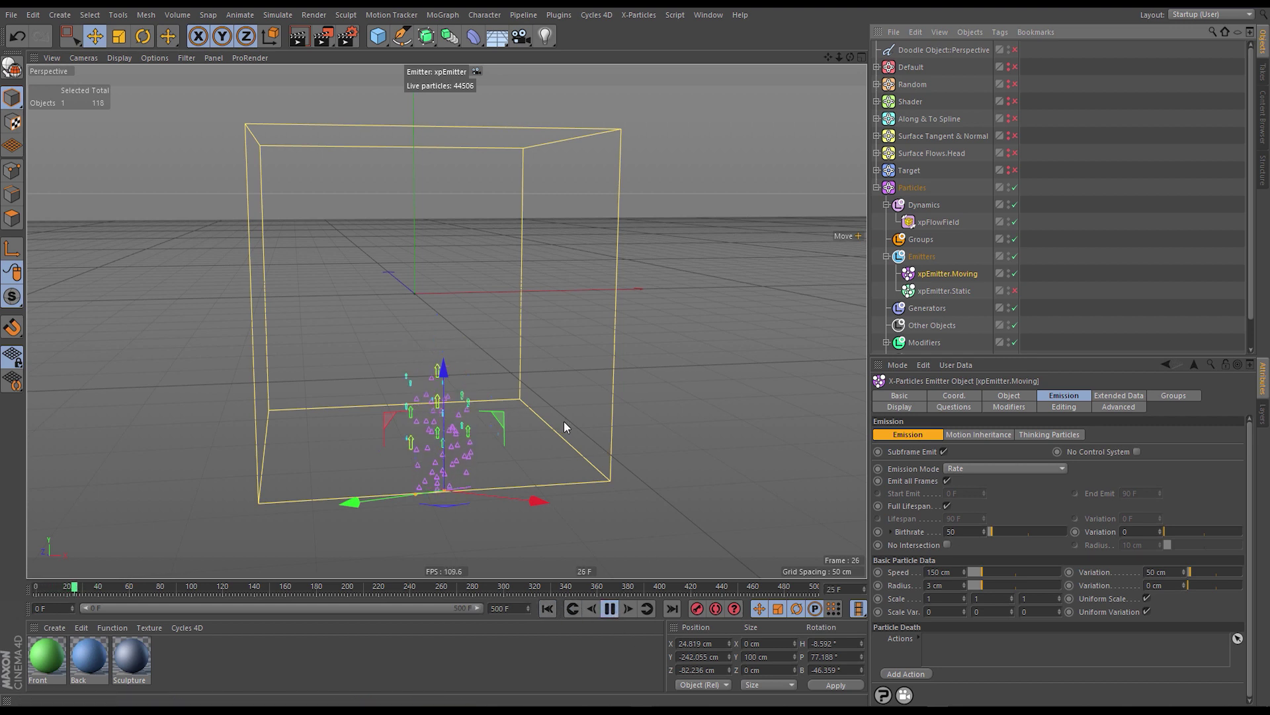
pyautogui.moveTo(561, 425); pyautogui.dragTo(646, 369)
# Rotate xpEmitter.Moving to about H 32°, P 73°, B -87° and move it to about X 105, Y -186, Z -56 cm.
pyautogui.press('r')
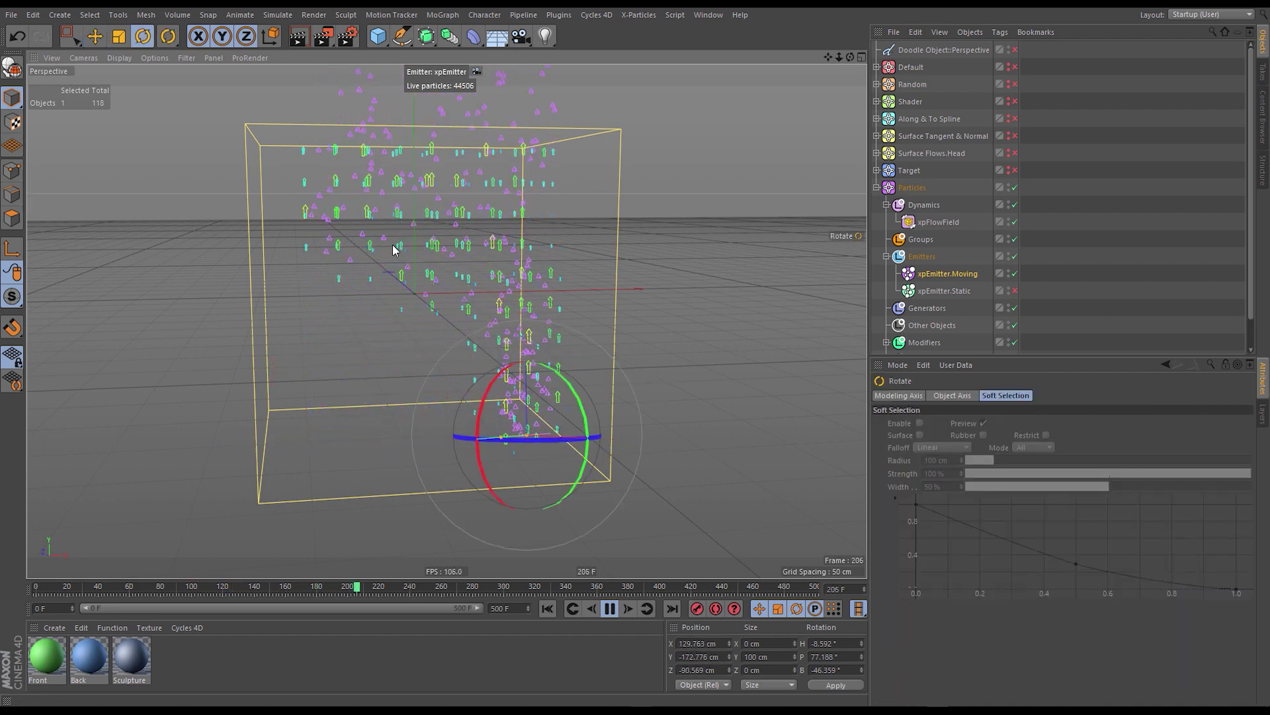
pyautogui.moveTo(394, 225); pyautogui.dragTo(496, 347)
pyautogui.press('e')
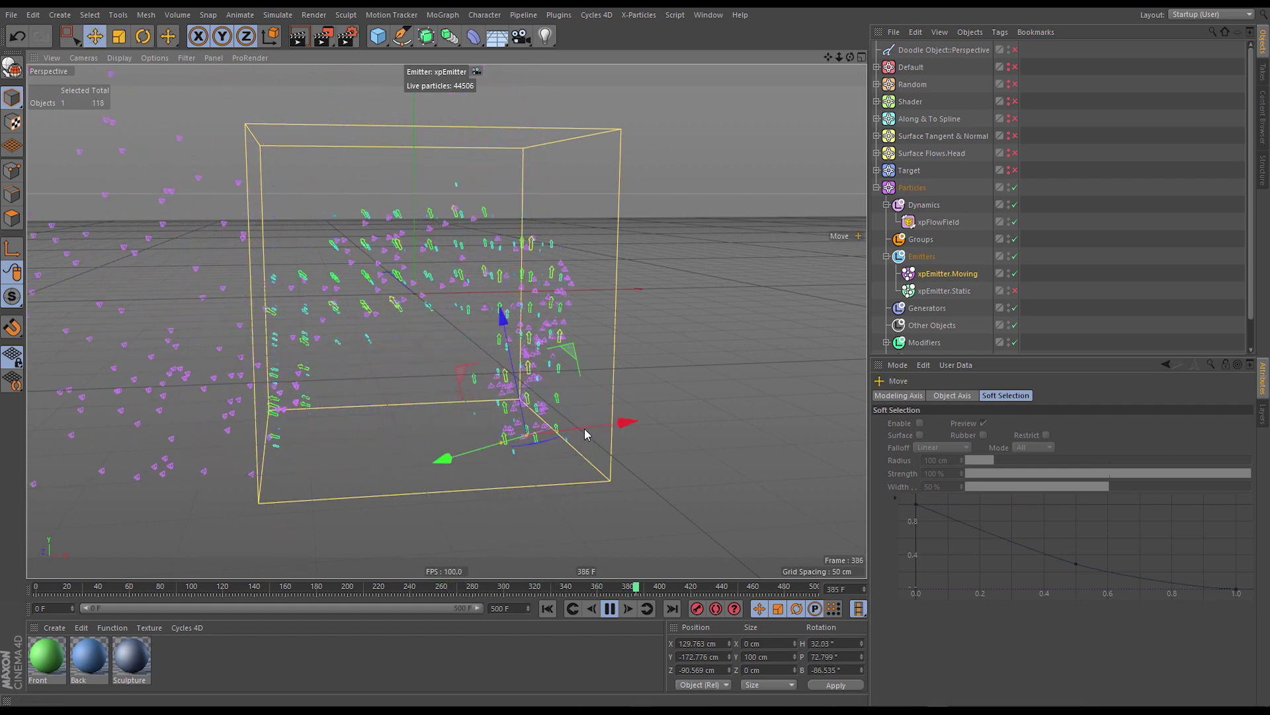
pyautogui.moveTo(510, 448); pyautogui.dragTo(577, 442)
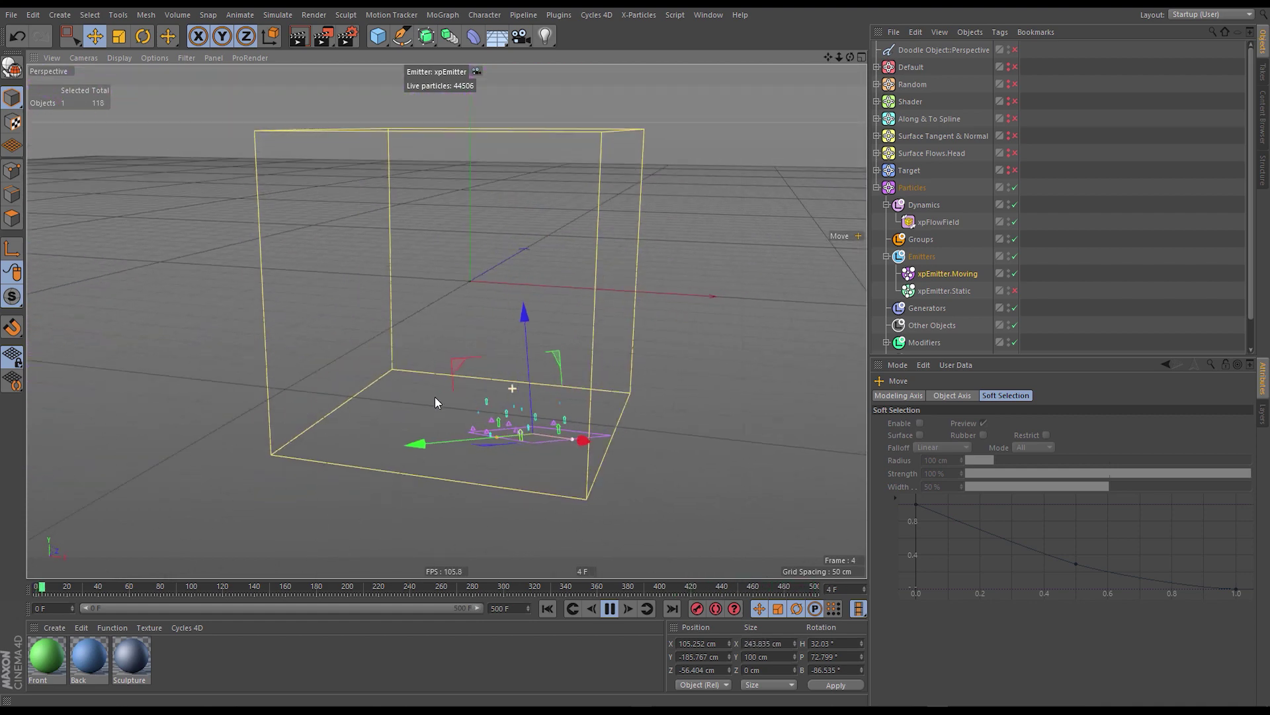
pyautogui.keyDown('alt'); pyautogui.moveTo(435, 396); pyautogui.dragTo(529, 413); pyautogui.keyUp('alt')
# Set xpEmitter.Moving's V Angle to 70° and H Angle to 74° to spread its particles, and view the resulting flow vectors.
pyautogui.click(948, 273)
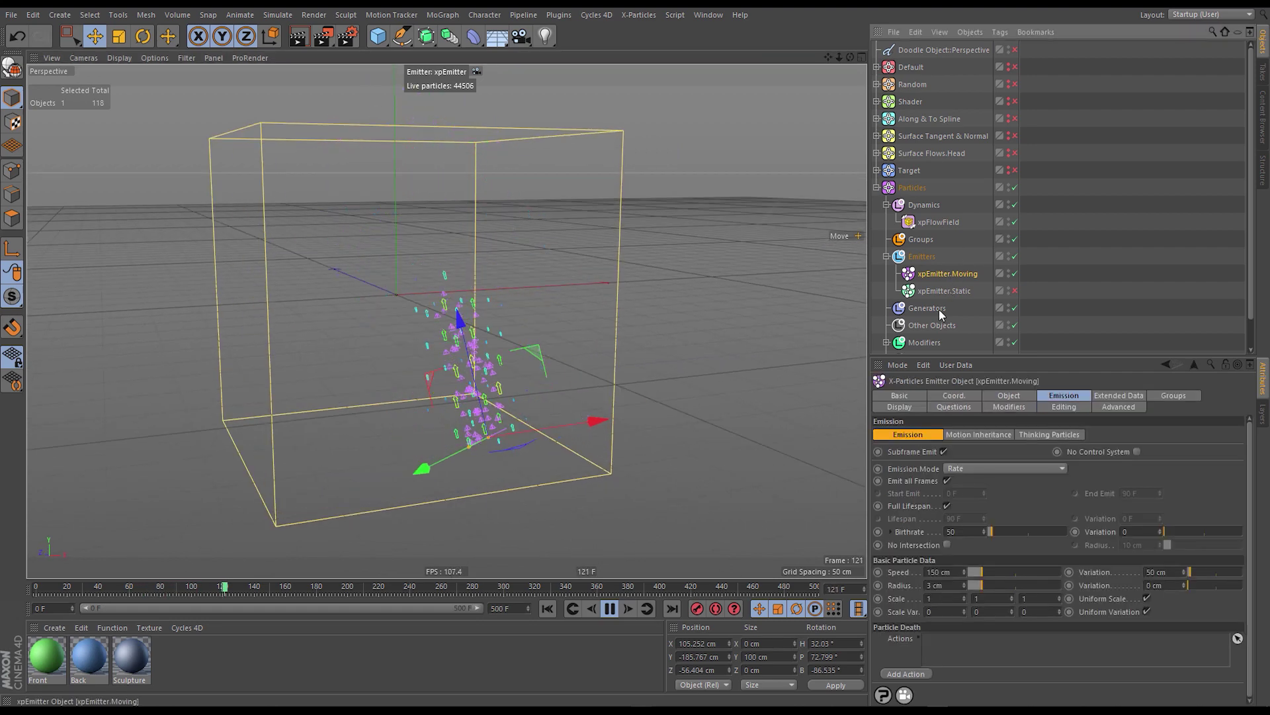
pyautogui.click(1008, 395)
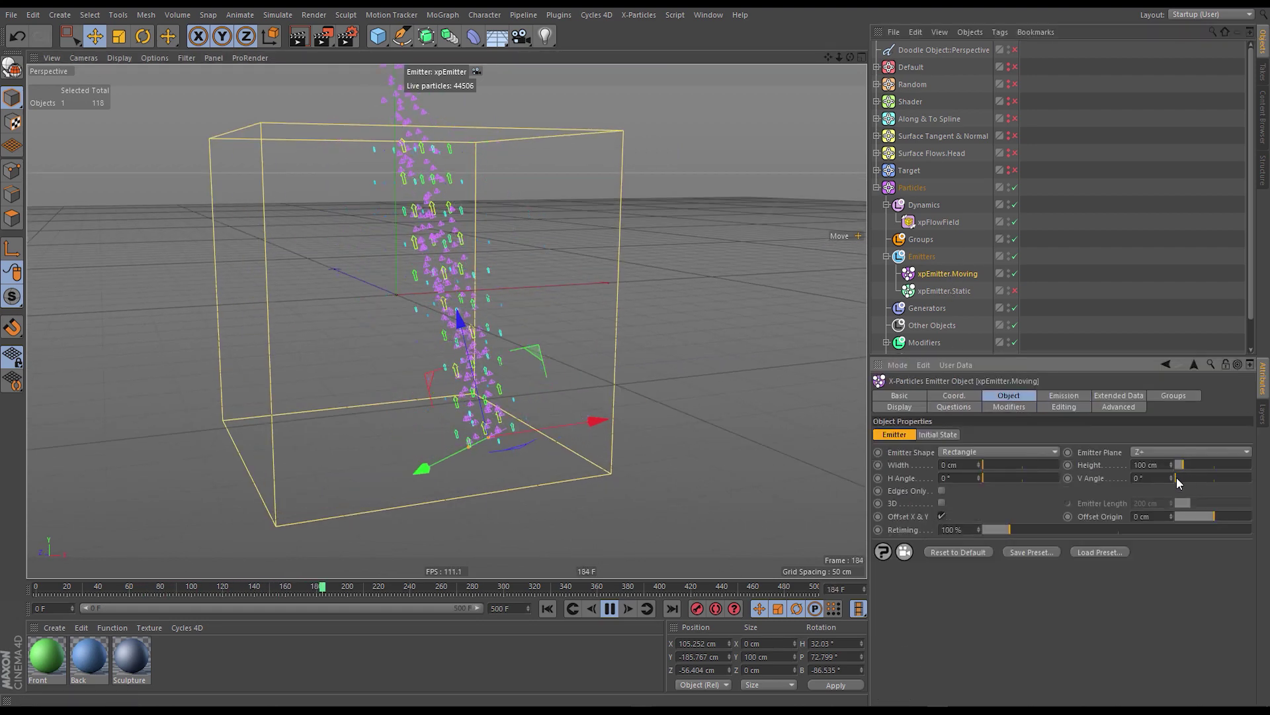
pyautogui.moveTo(1177, 478); pyautogui.dragTo(1235, 478)
pyautogui.moveTo(1011, 476); pyautogui.dragTo(1049, 476)
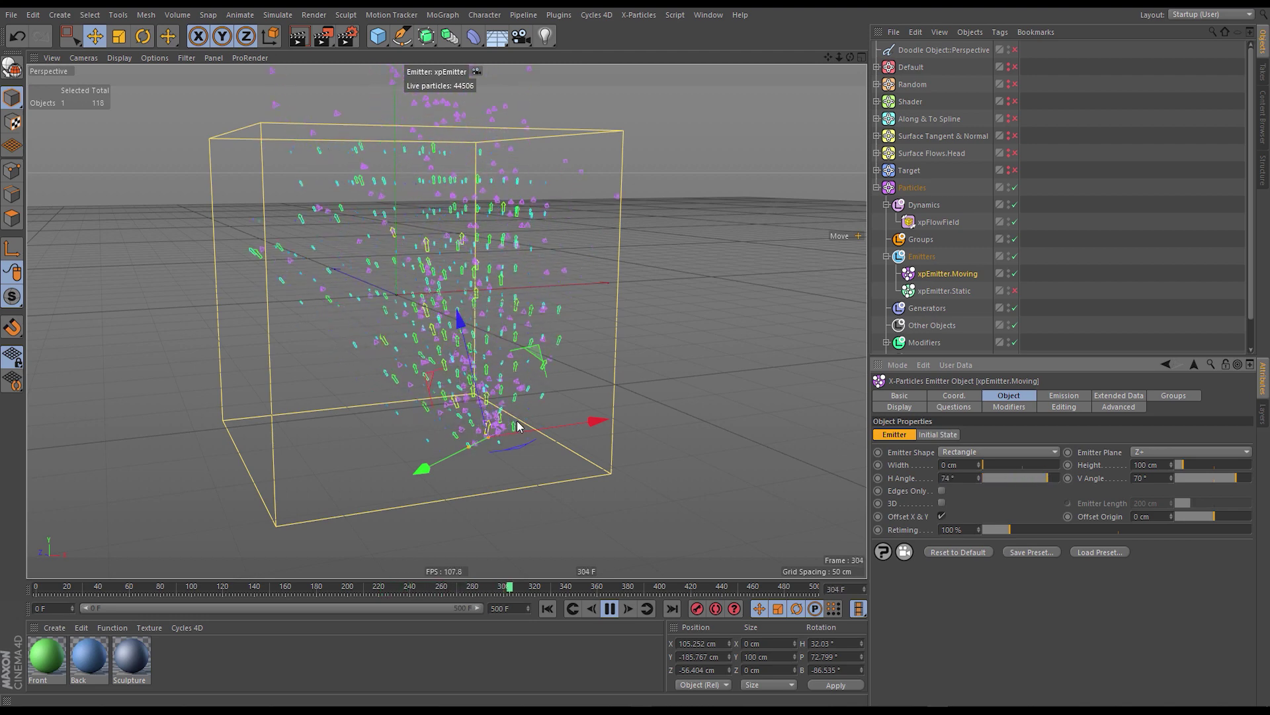
pyautogui.moveTo(463, 416)
pyautogui.keyDown('alt'); pyautogui.mouseDown()
pyautogui.moveTo(384, 411)
pyautogui.moveTo(456, 434)
pyautogui.mouseUp(); pyautogui.keyUp('alt')
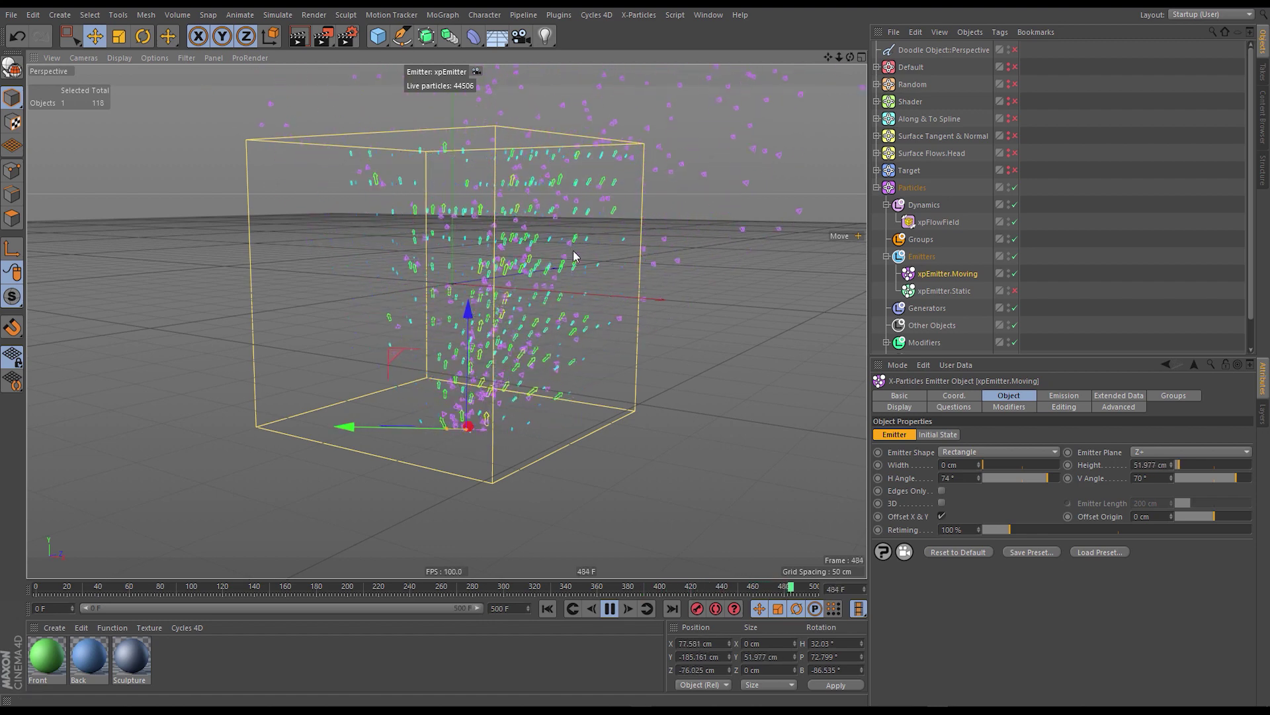
# Re-enable xpEmitter.Static and replay the simulation with both emitters active.
pyautogui.click(609, 608)
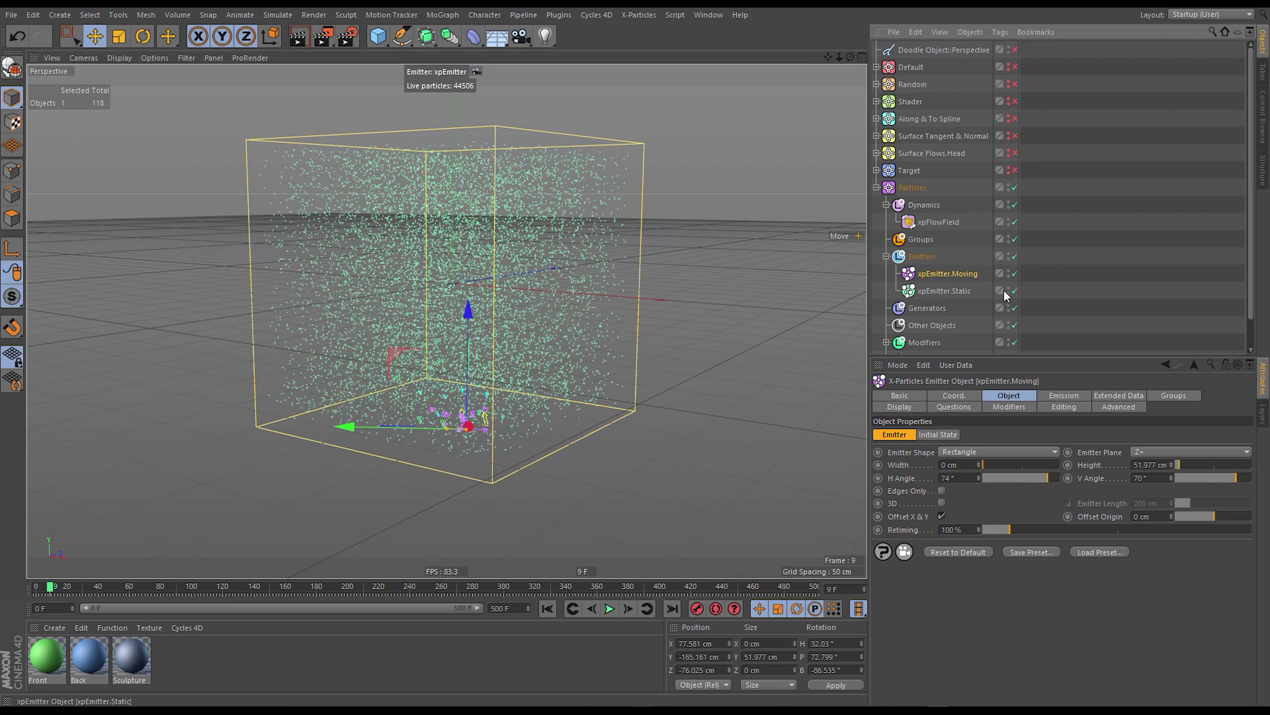
pyautogui.click(560, 608)
pyautogui.click(610, 608)
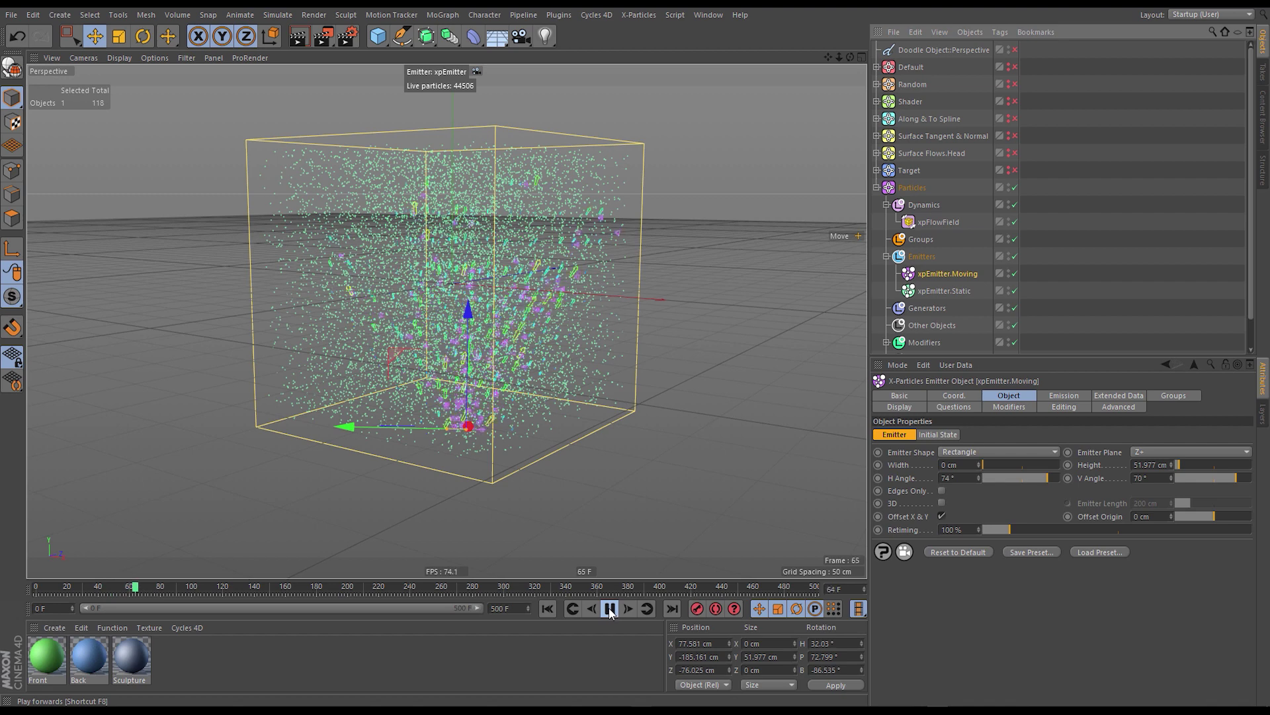
pyautogui.click(610, 609)
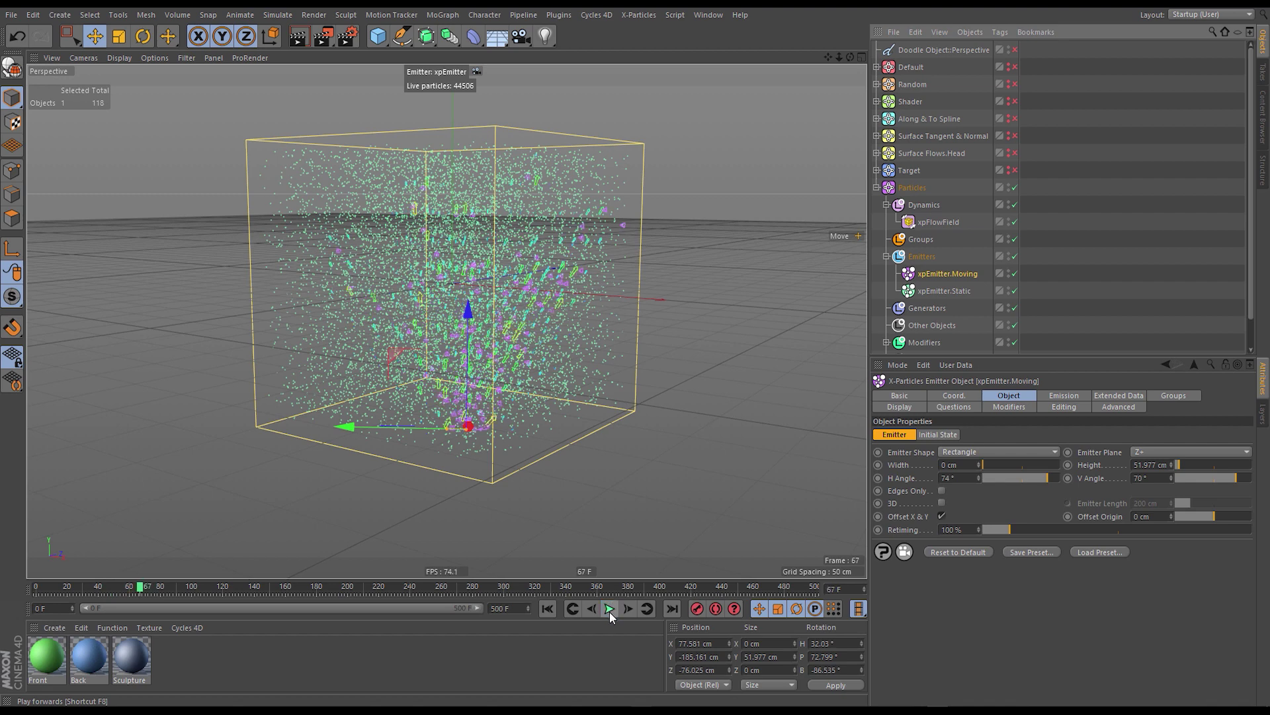
# Set xpFlowField's Field to Velocity and its Strength to 100%, and replay the simulation from the start.
pyautogui.click(936, 223)
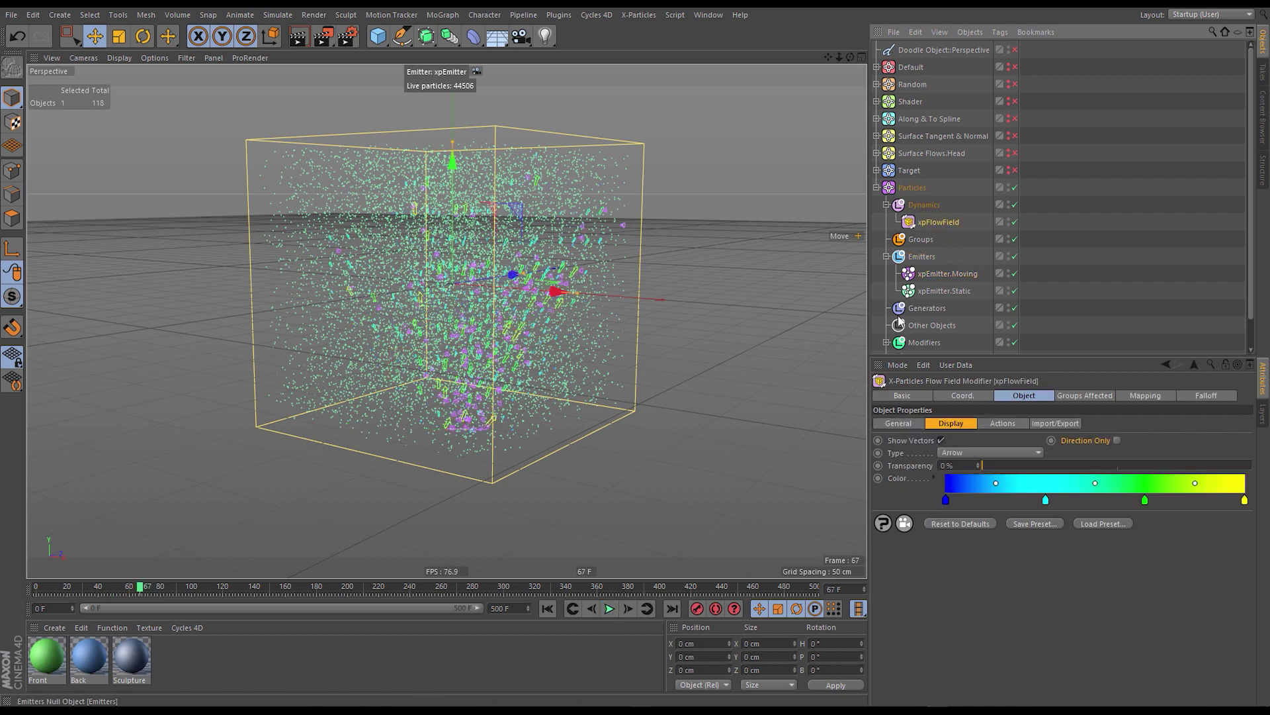
pyautogui.click(901, 422)
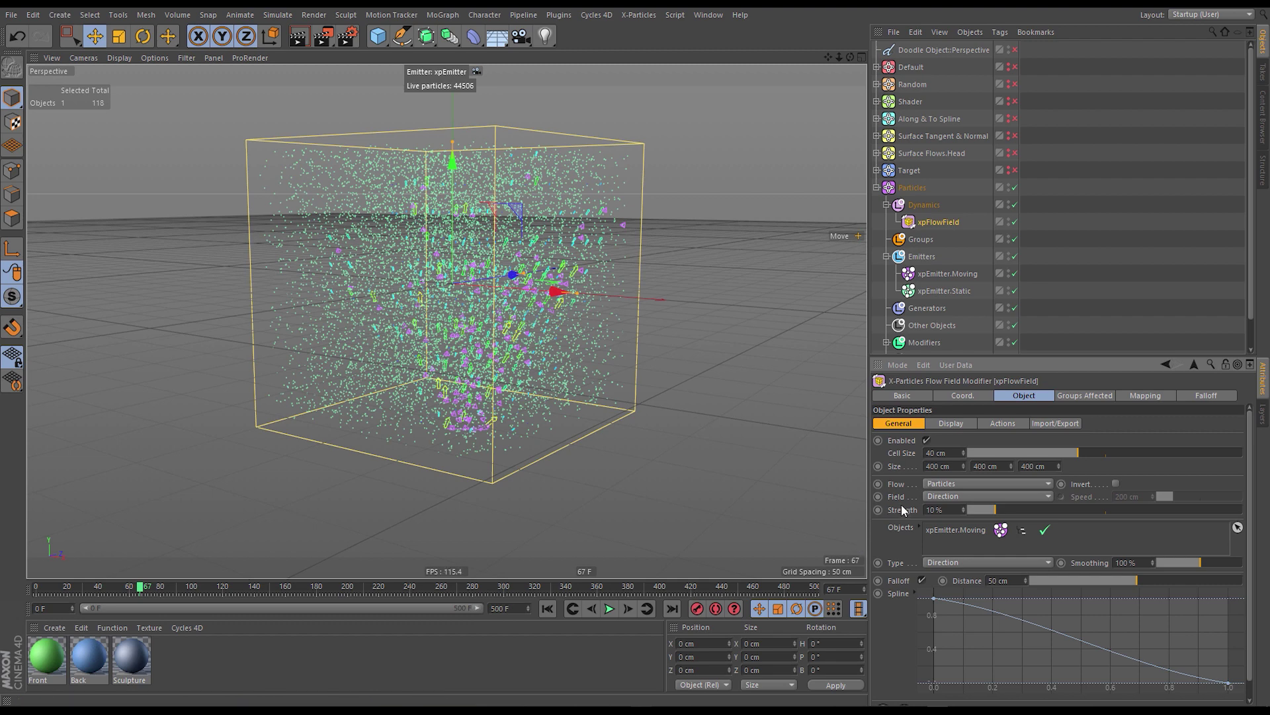
pyautogui.click(1048, 496)
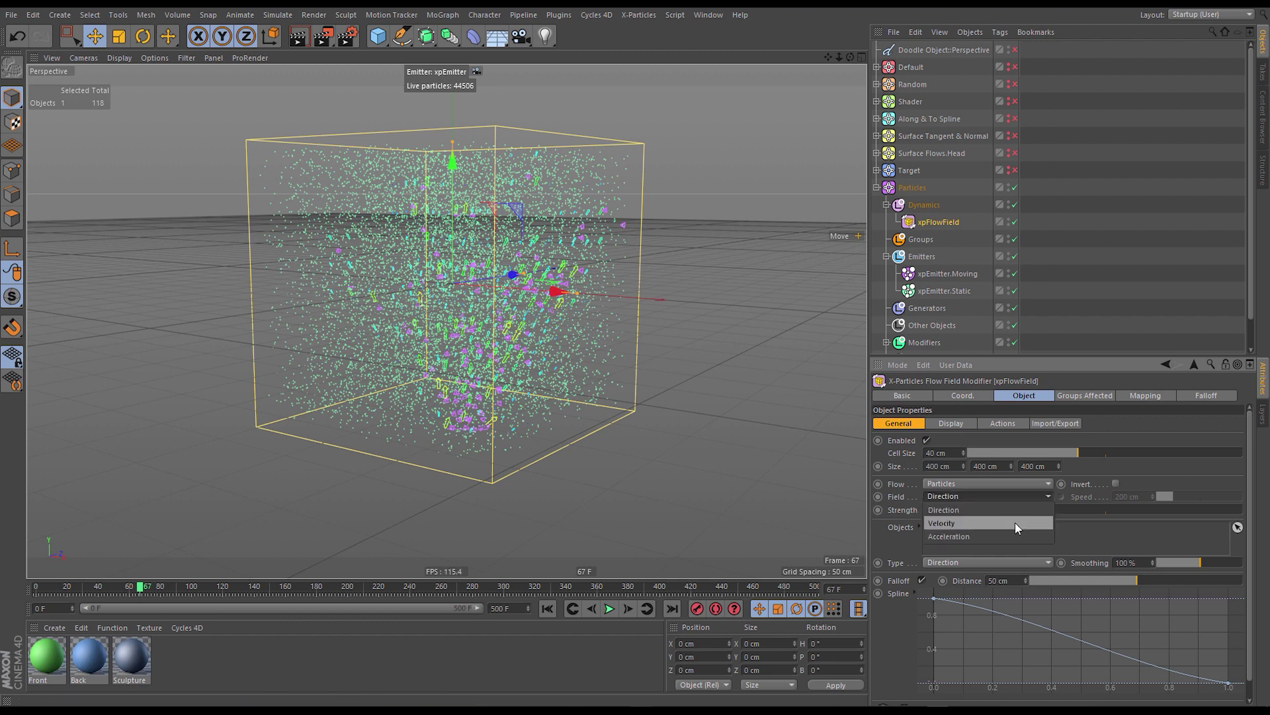
pyautogui.click(1016, 522)
pyautogui.moveTo(986, 508); pyautogui.dragTo(1152, 510)
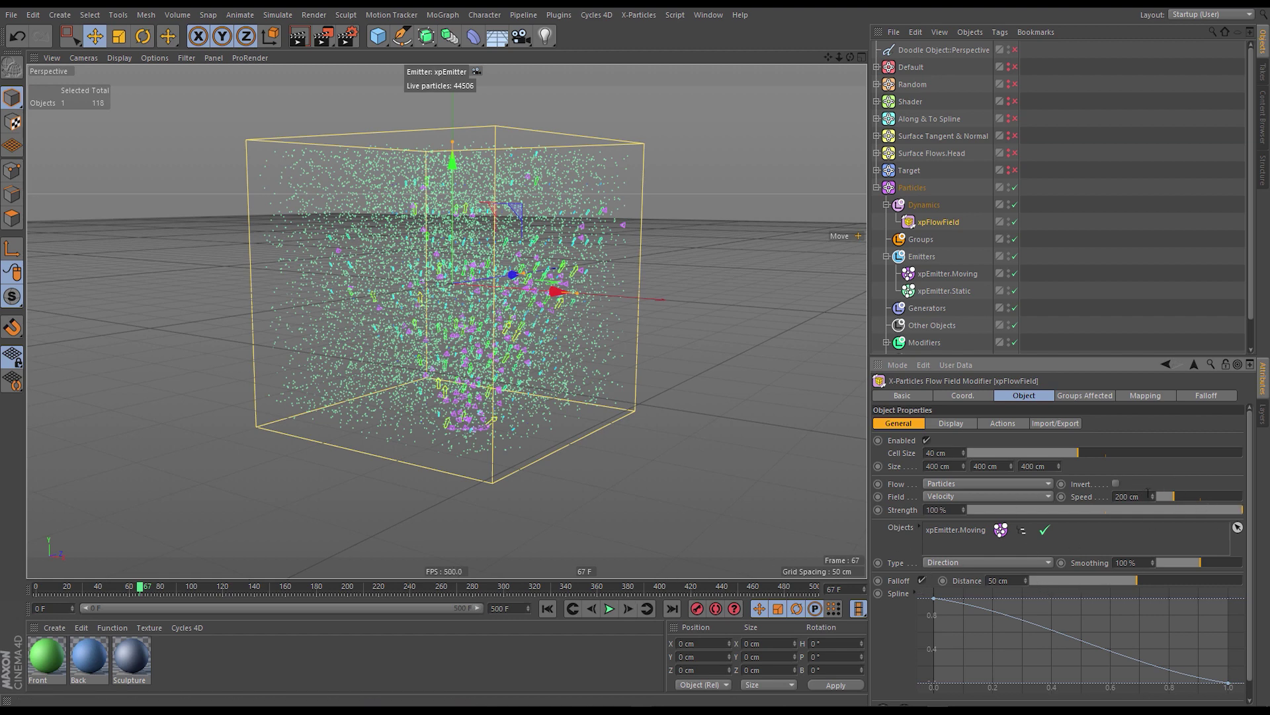
pyautogui.click(548, 608)
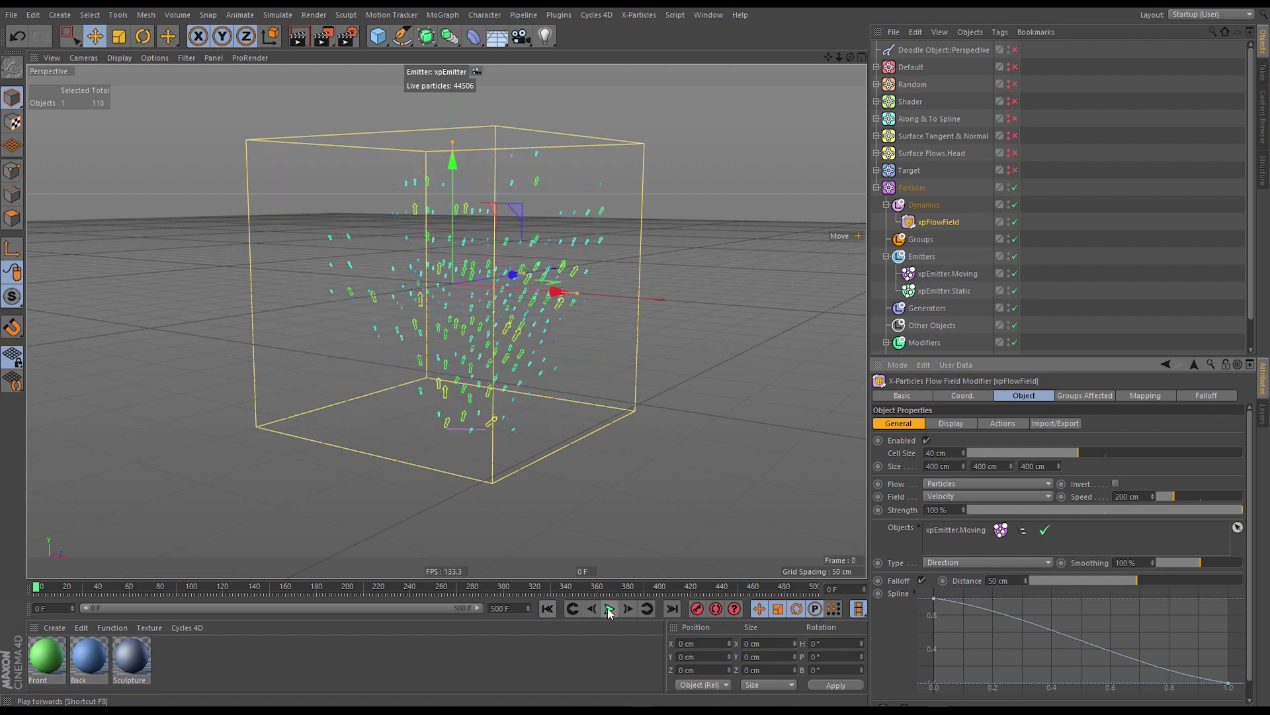
pyautogui.click(558, 609)
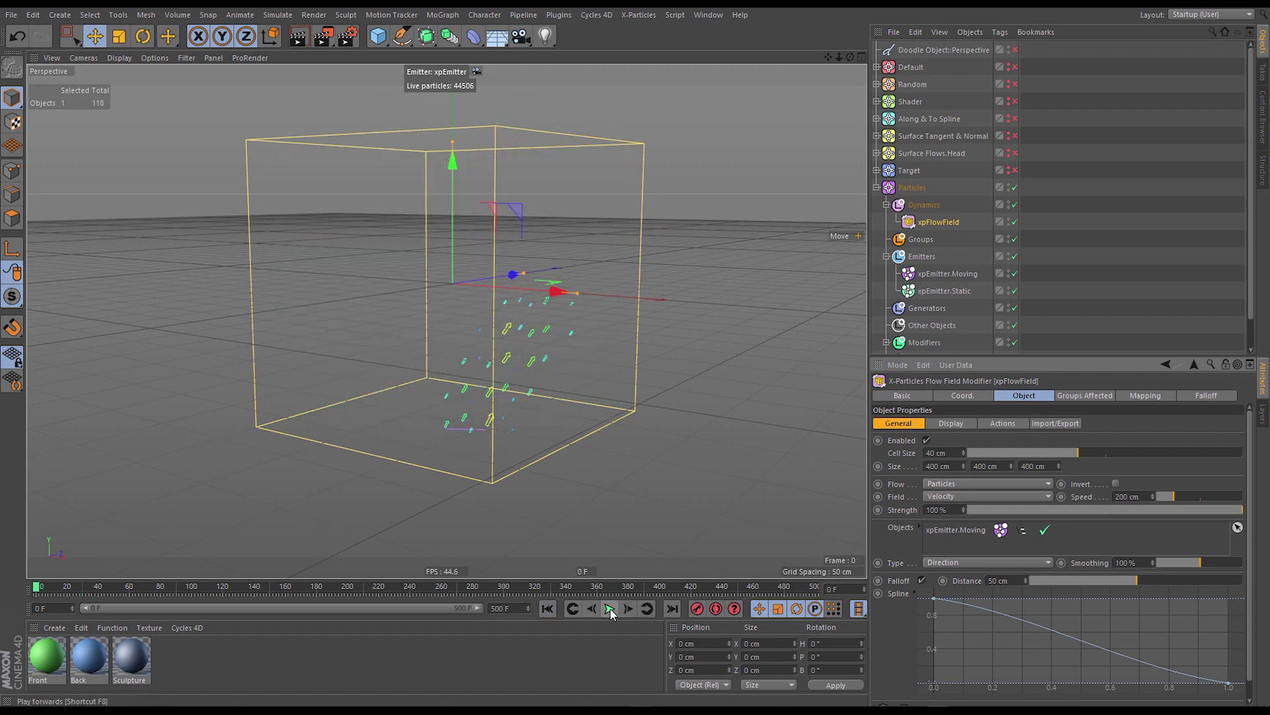
pyautogui.click(613, 609)
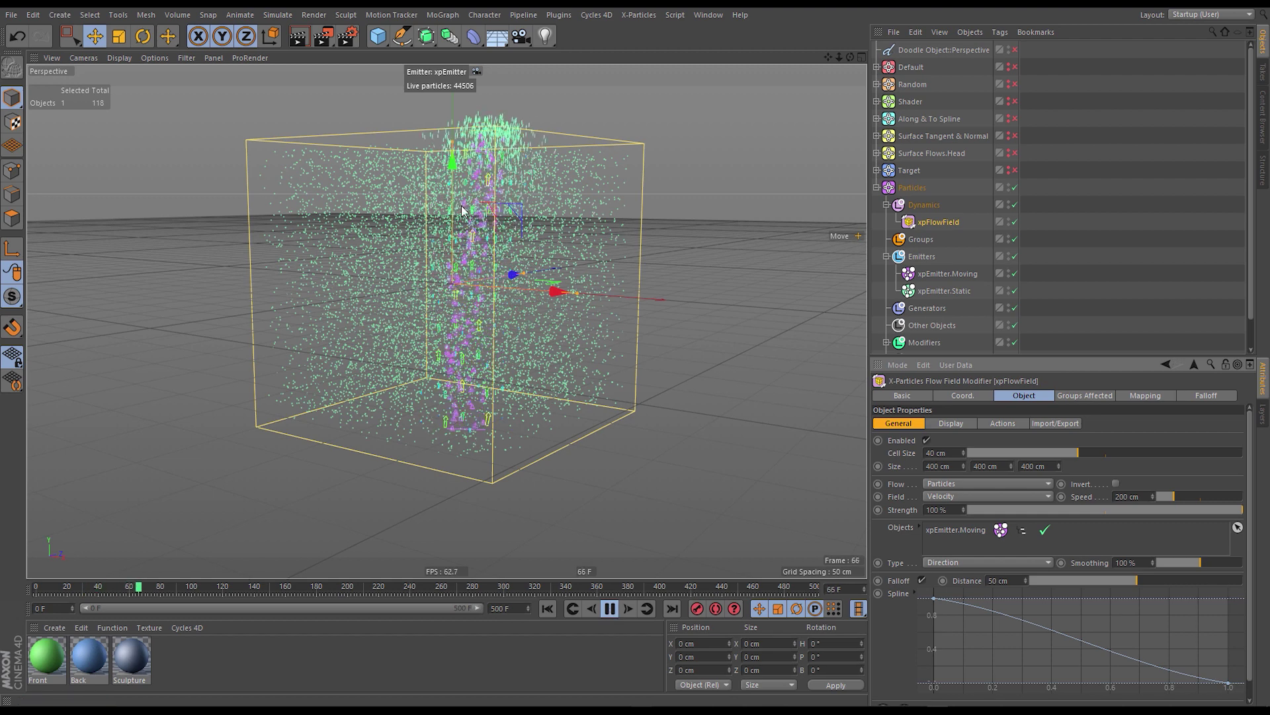
# Rotate xpEmitter.Moving to about H -7°, P 67°, B -48° while the simulation plays, and stop playback.
pyautogui.click(933, 273)
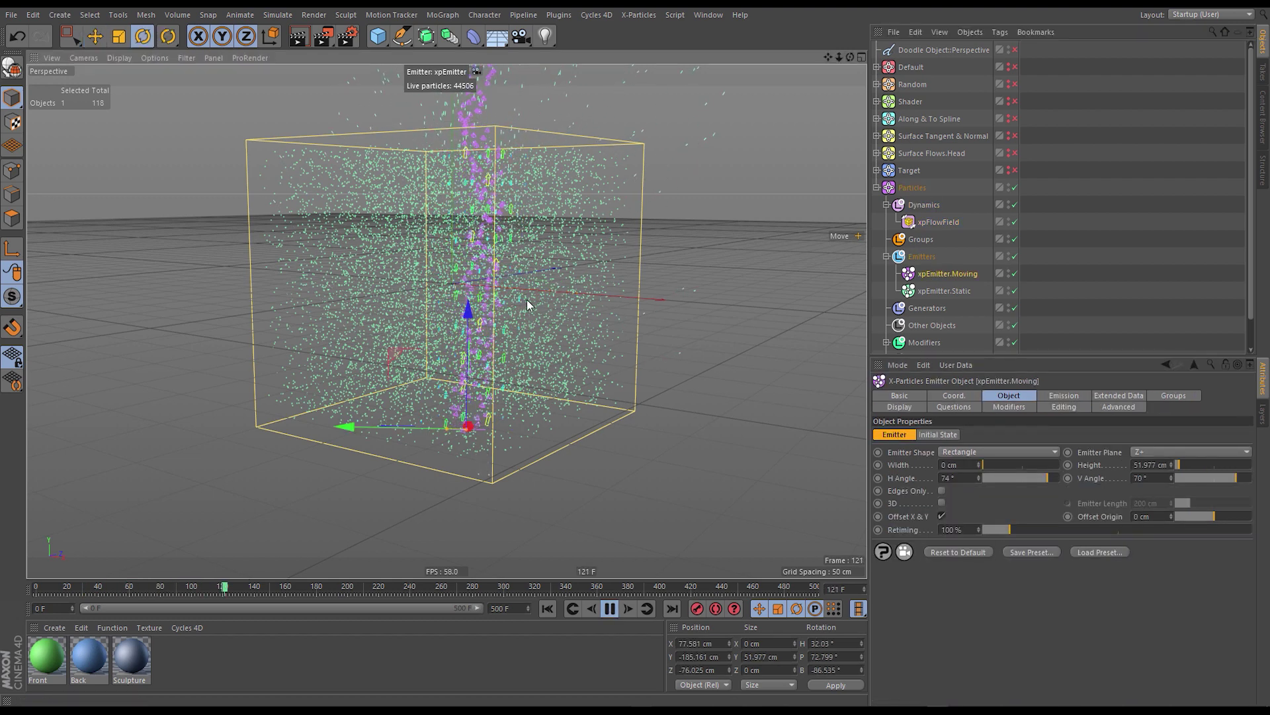
pyautogui.press('r')
pyautogui.moveTo(468, 272); pyautogui.dragTo(583, 371)
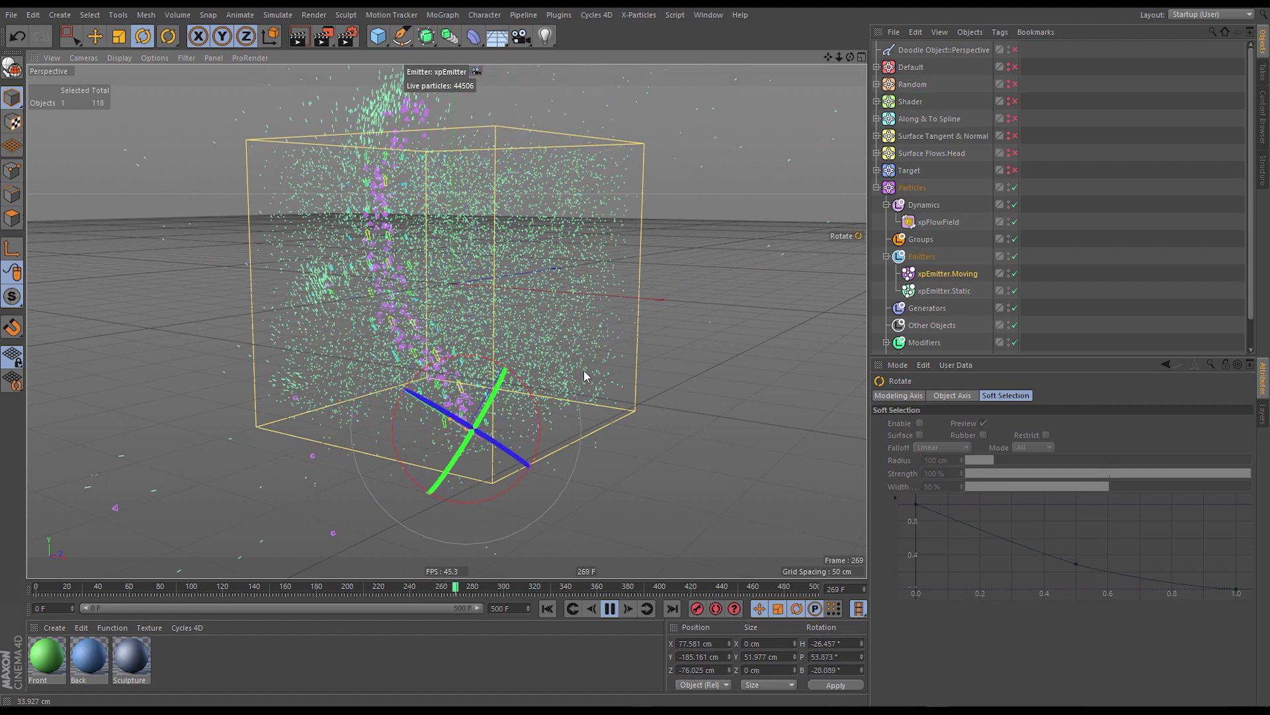
pyautogui.click(610, 605)
# Add xpFlowField to xpEmitter.Moving's excluded particle modifiers.
pyautogui.click(947, 275)
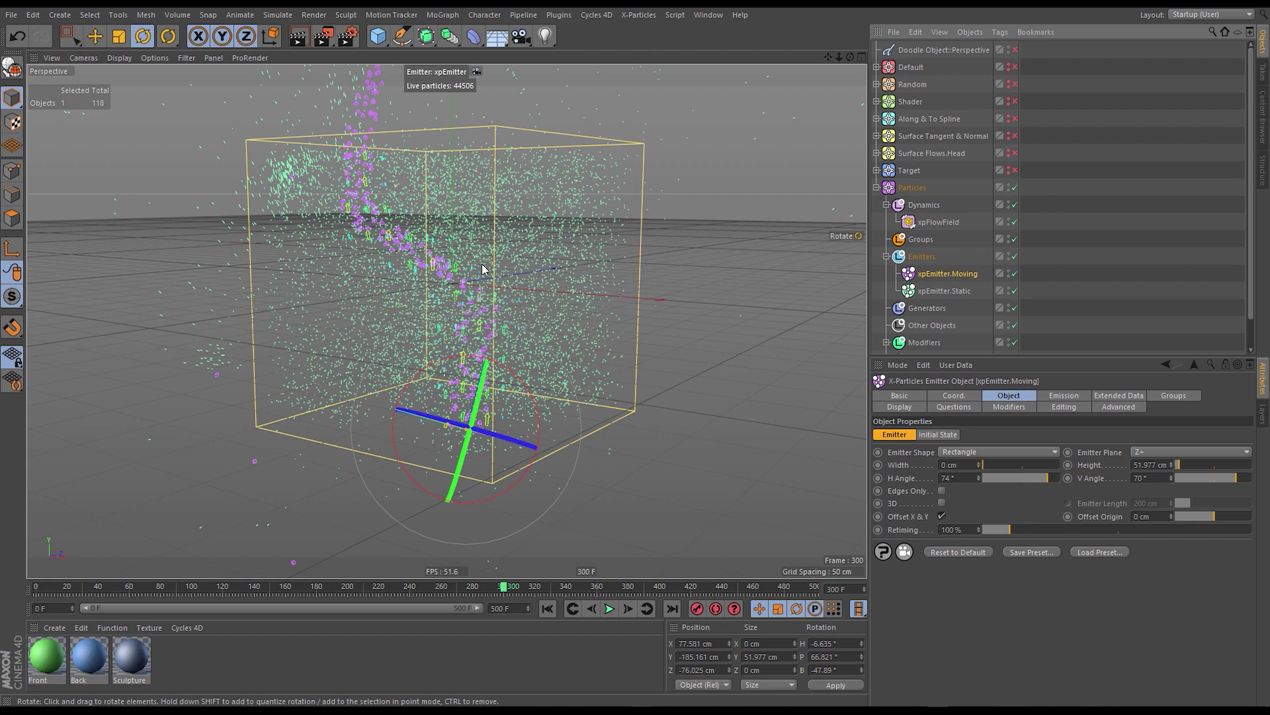
pyautogui.click(1009, 408)
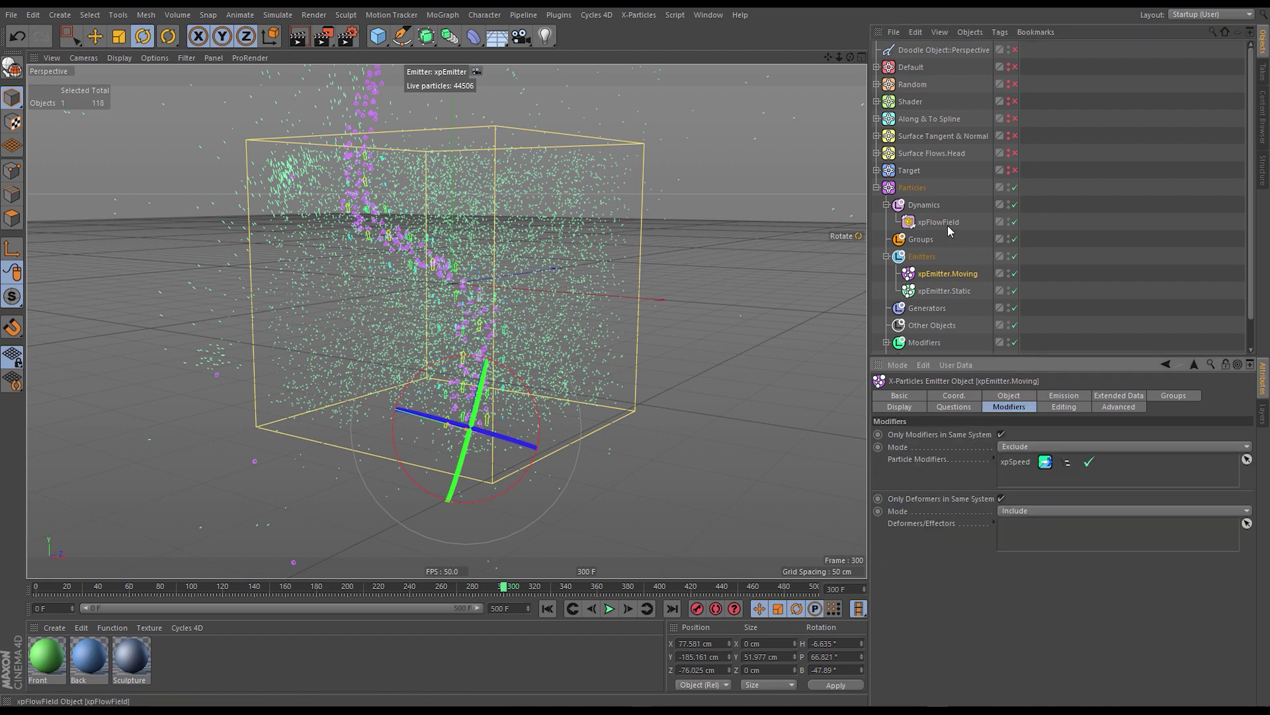
pyautogui.moveTo(948, 227); pyautogui.dragTo(1007, 413)
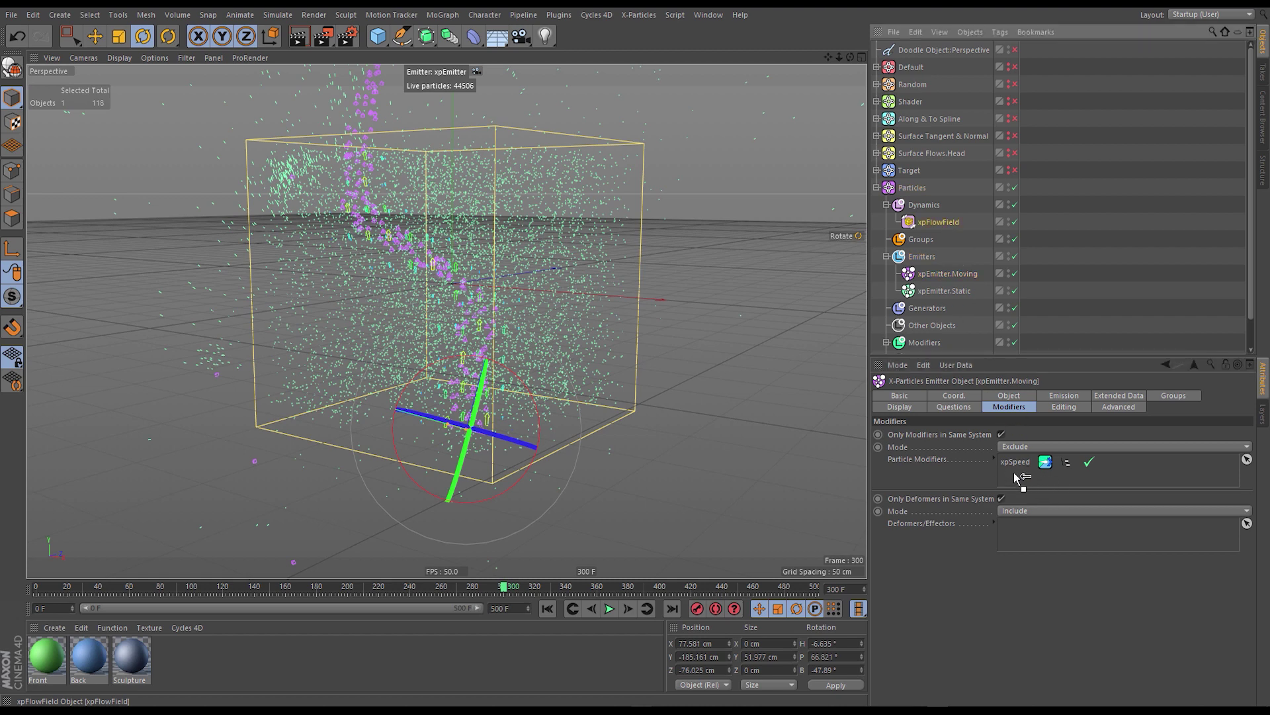
pyautogui.moveTo(1017, 477); pyautogui.dragTo(1019, 478)
pyautogui.click(1084, 259)
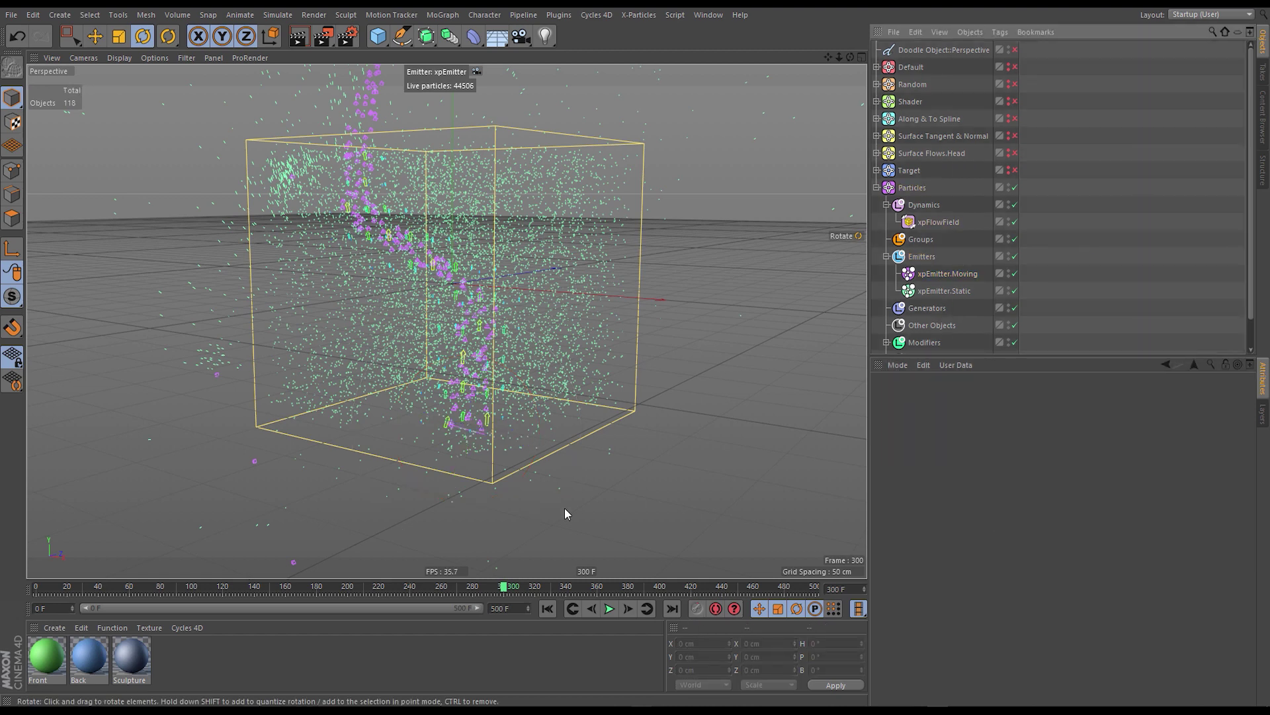
# Replay the simulation and examine how xpEmitter.Moving's particles drive the static particles with the flow field excluded from the moving emitter.
pyautogui.click(548, 608)
pyautogui.click(609, 608)
pyautogui.click(610, 608)
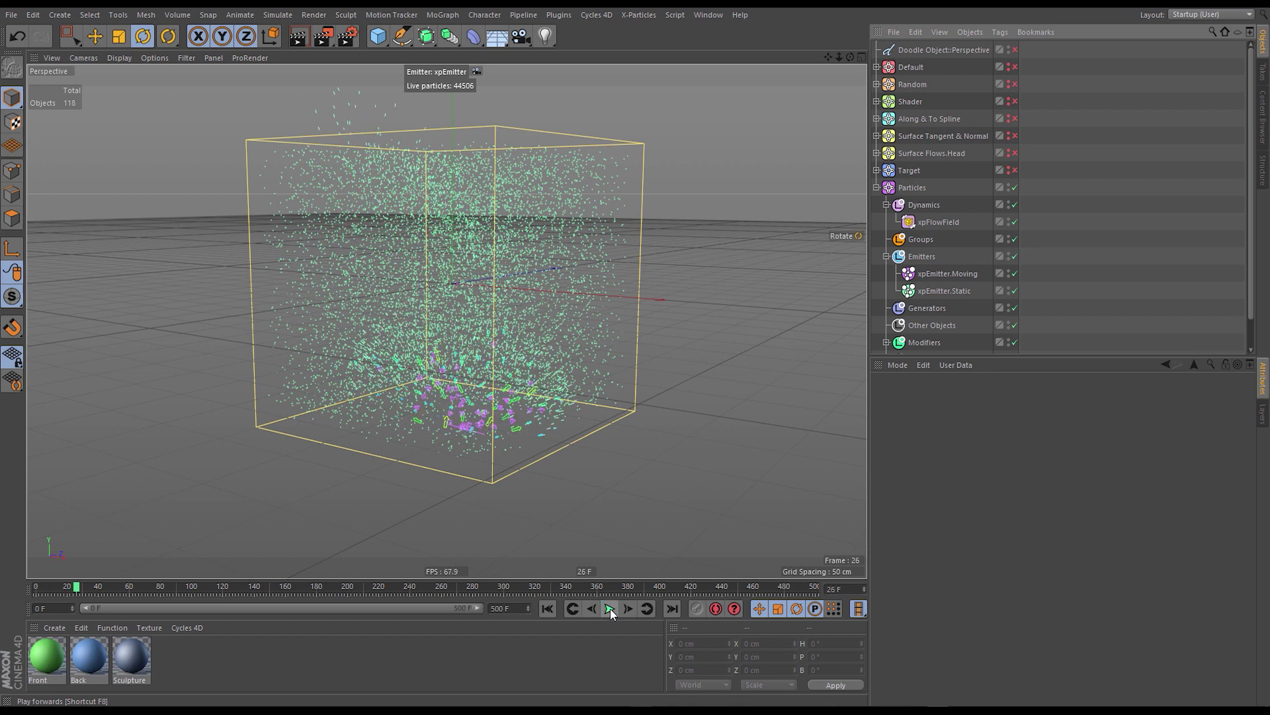
pyautogui.click(548, 608)
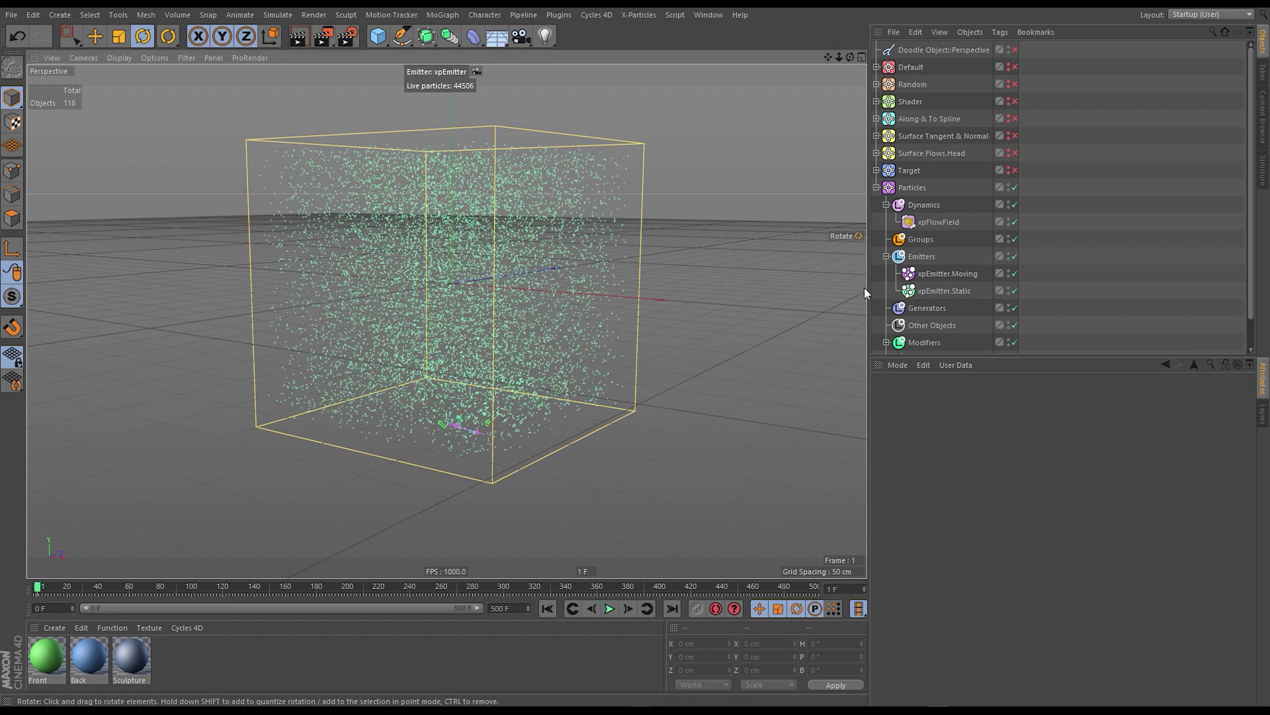
pyautogui.click(947, 273)
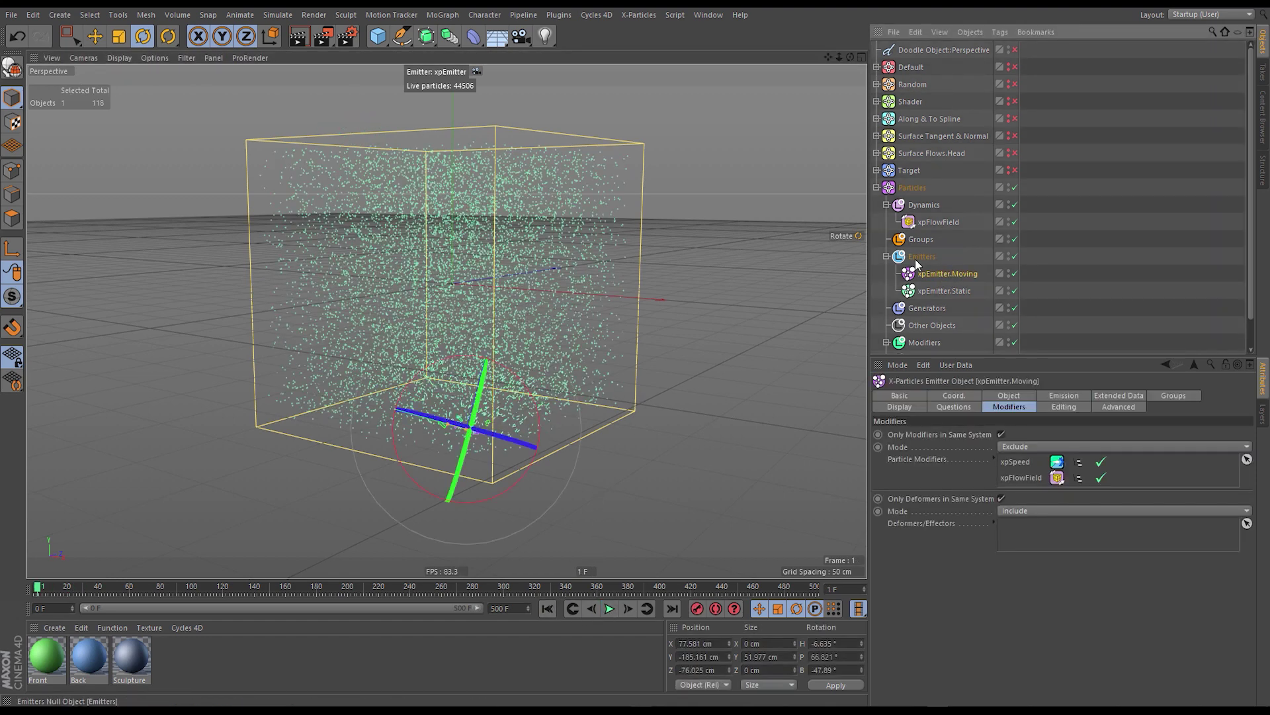
pyautogui.click(609, 609)
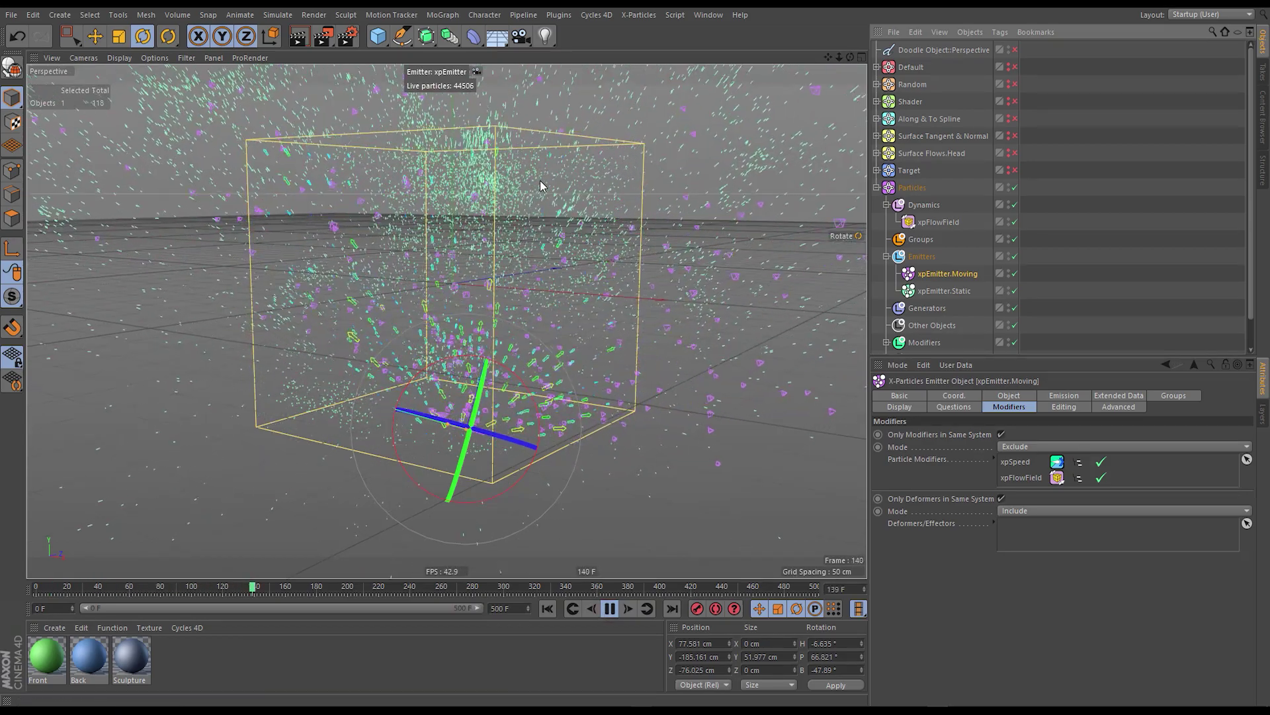
pyautogui.click(610, 610)
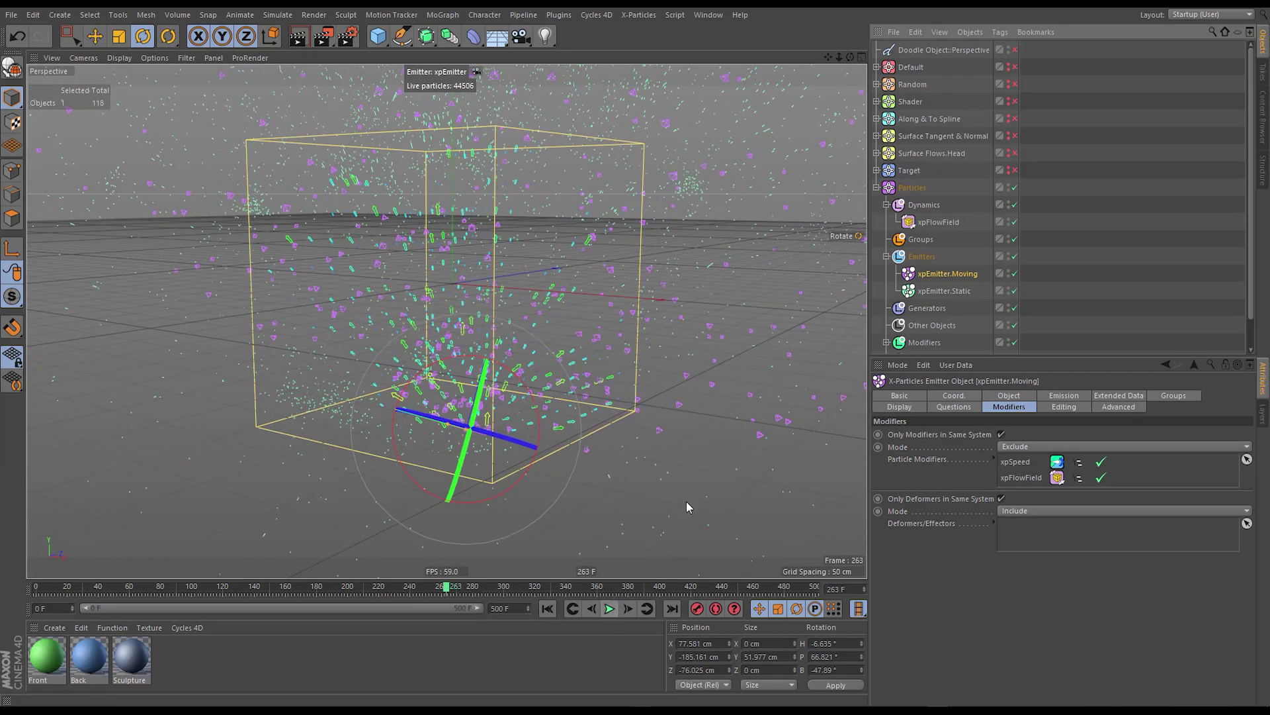
# Turn on Invert for xpFlowField's flow and replay the simulation from the start.
pyautogui.click(1009, 395)
pyautogui.click(940, 222)
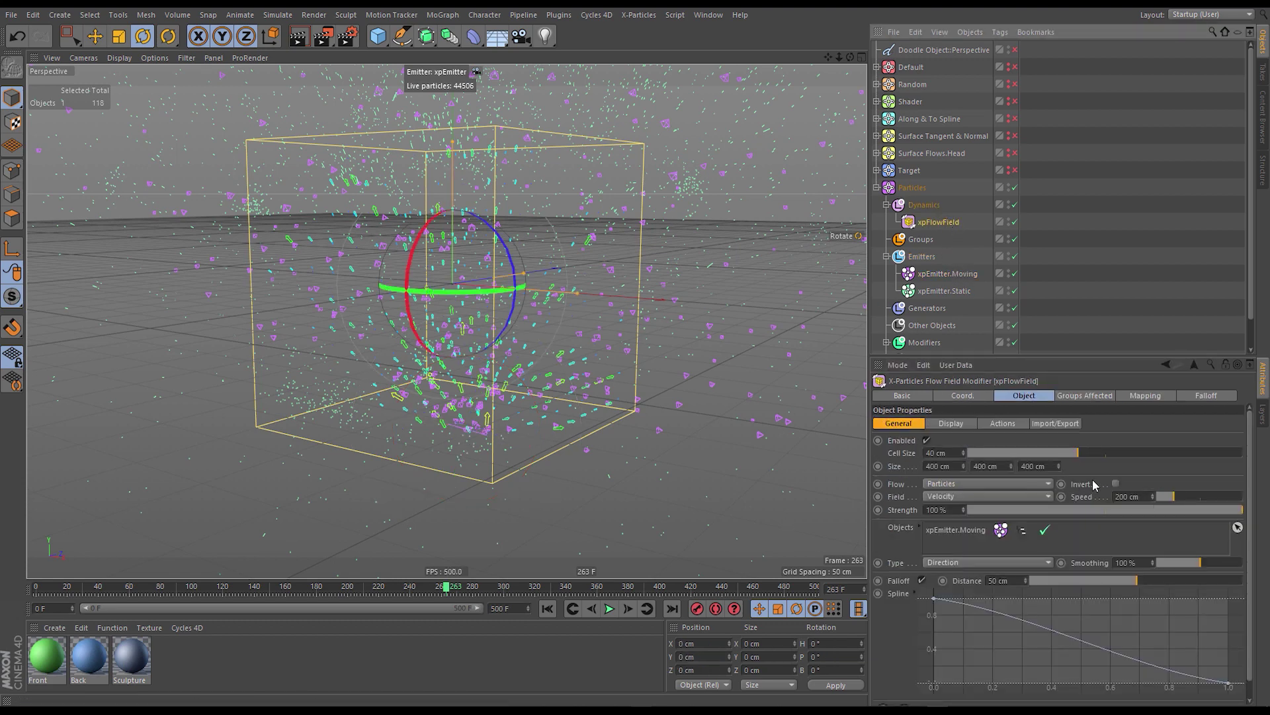
pyautogui.click(1116, 483)
pyautogui.click(550, 610)
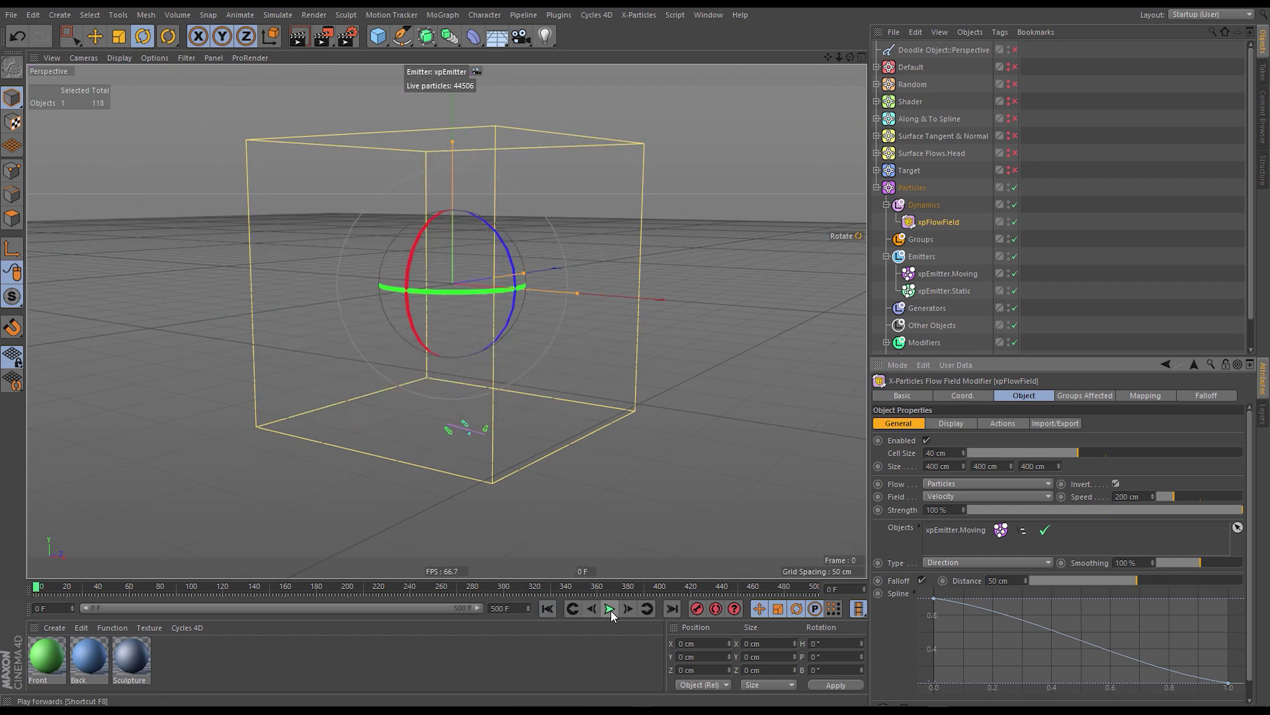
pyautogui.click(610, 608)
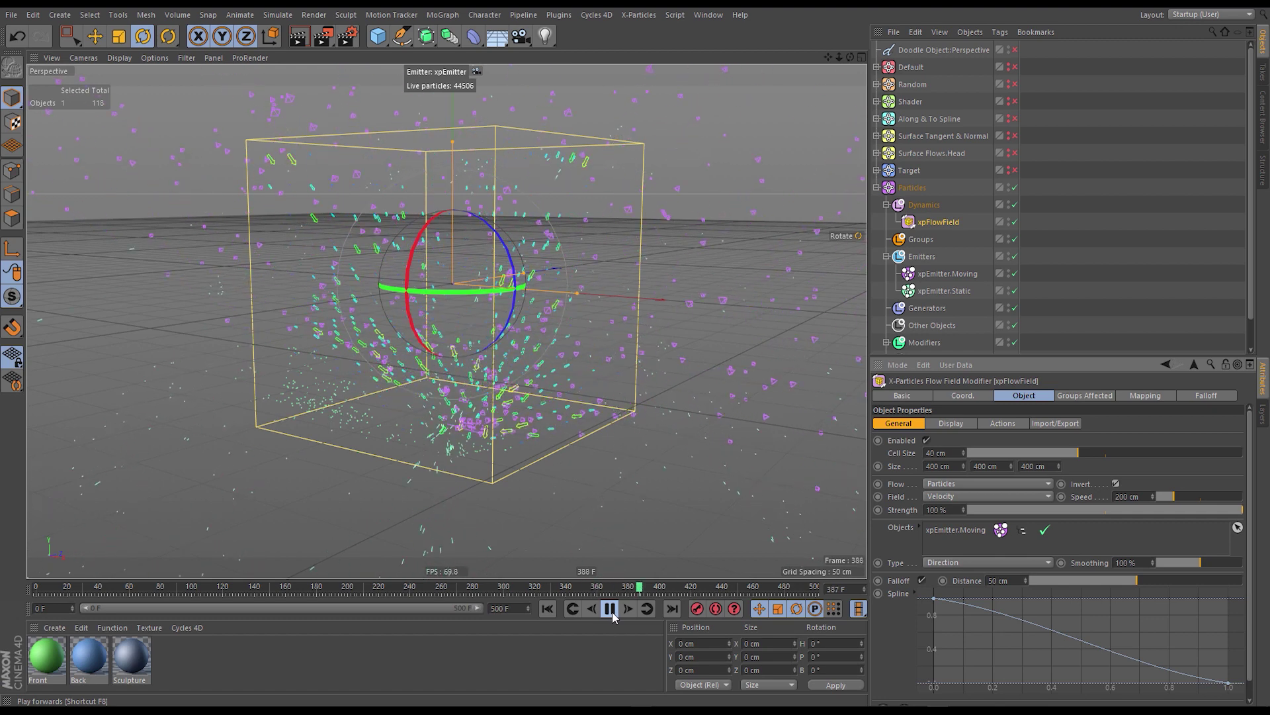
pyautogui.click(611, 612)
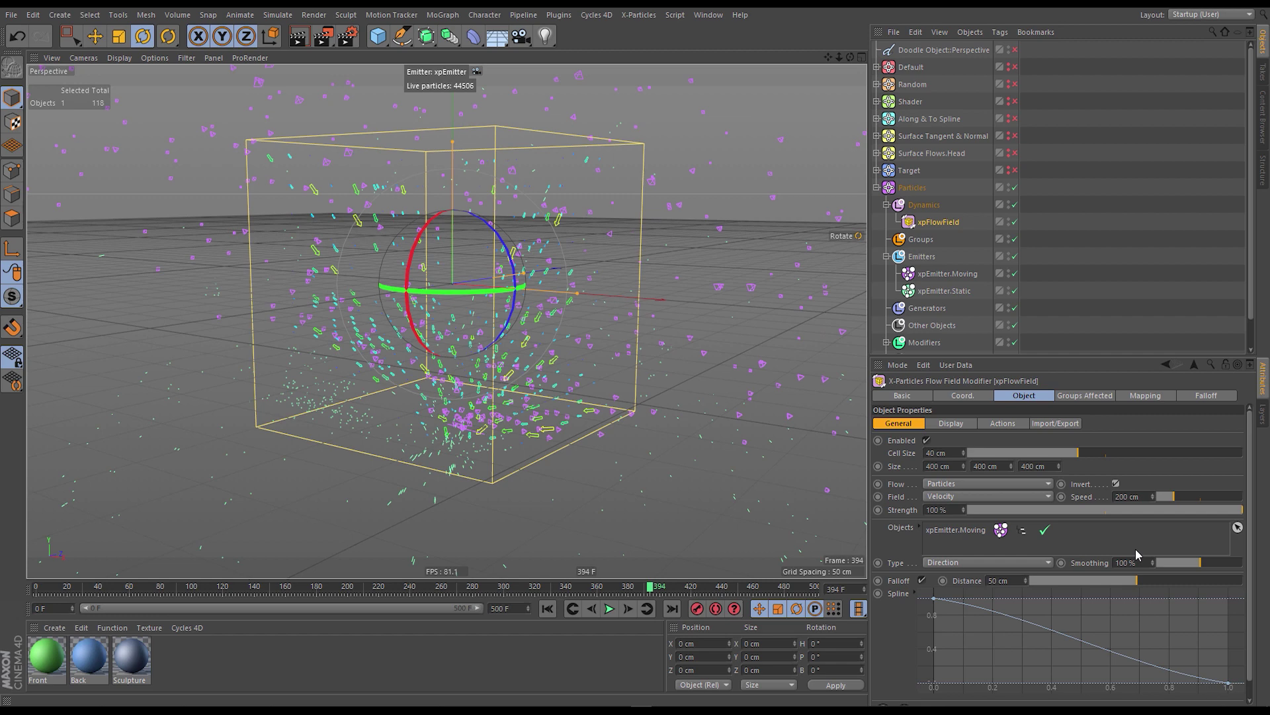
# Rewind the simulation, add an xpDirection modifier and place it in the Modifiers group above xpSpeed.
pyautogui.click(942, 275)
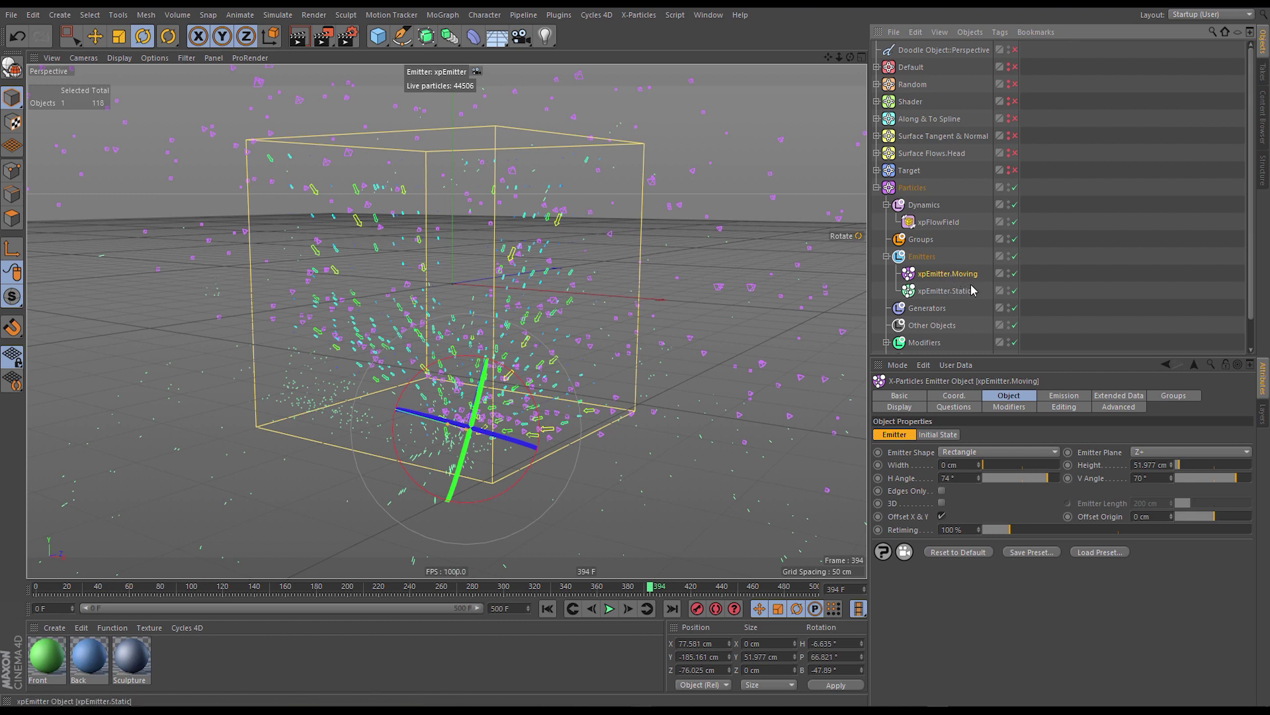
pyautogui.click(547, 609)
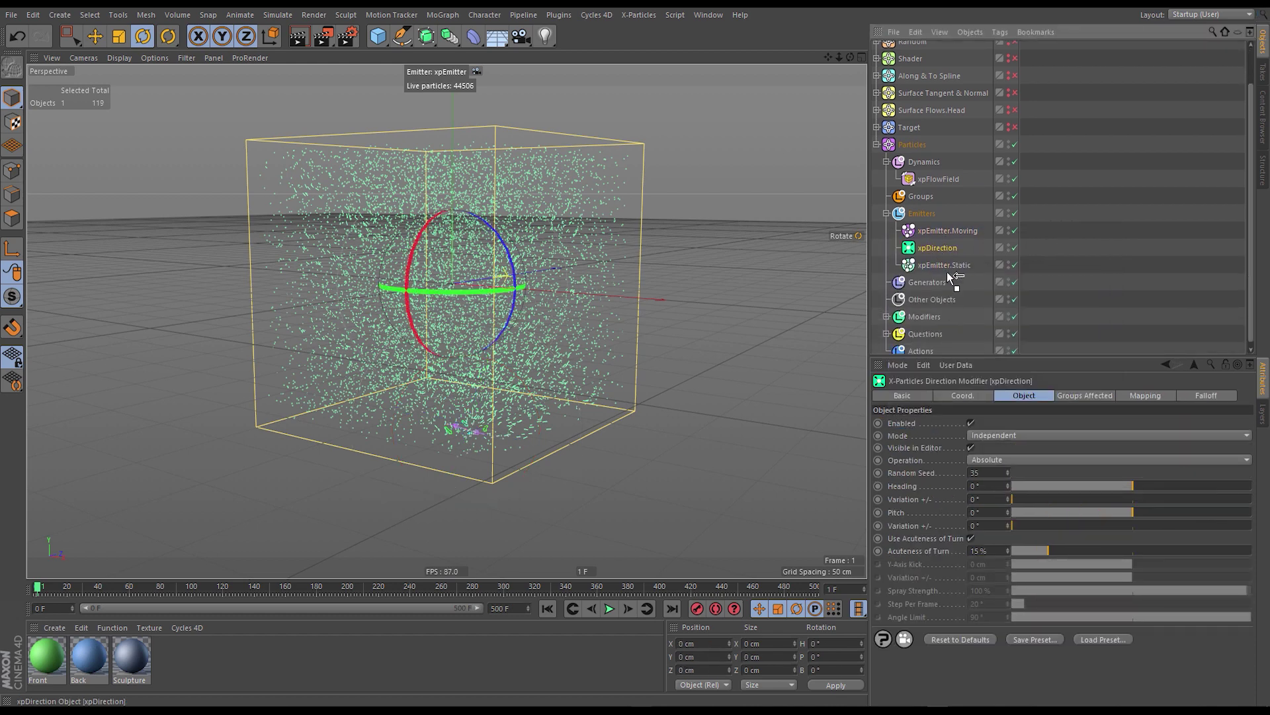
pyautogui.moveTo(927, 316); pyautogui.dragTo(930, 320)
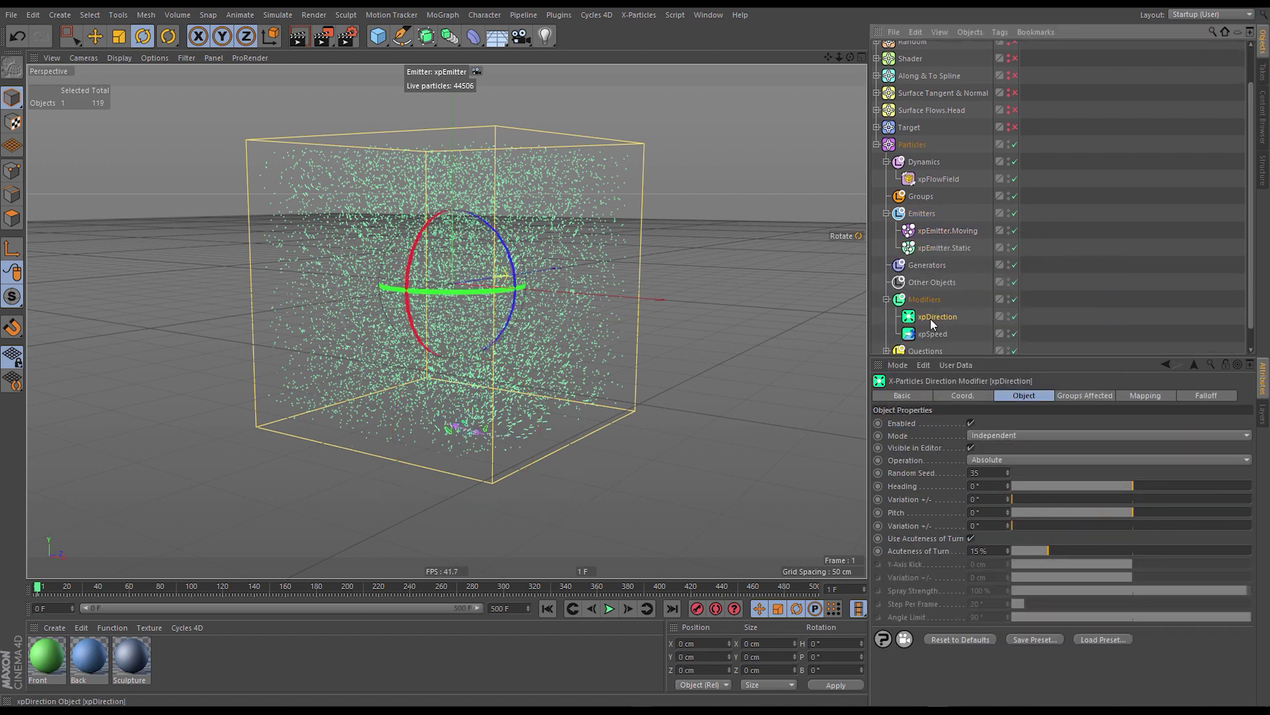
# Add xpDirection to xpEmitter.Static's excluded particle modifiers.
pyautogui.click(947, 248)
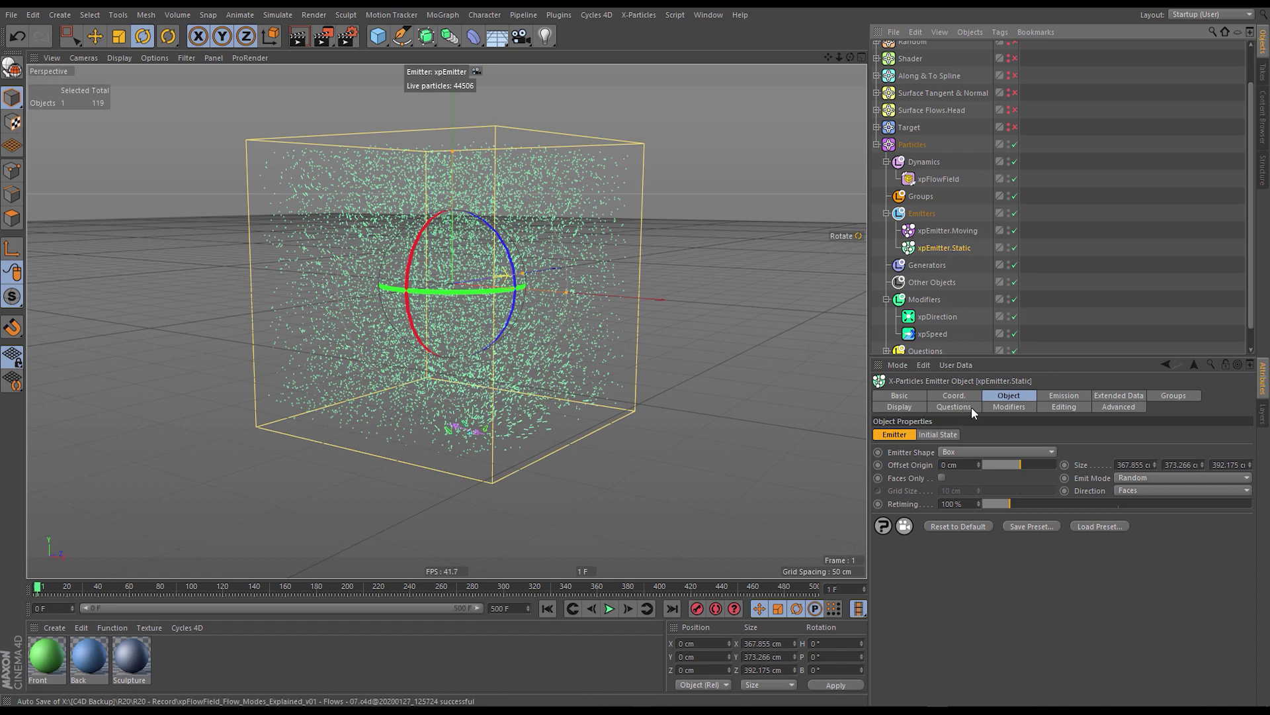
pyautogui.click(1012, 408)
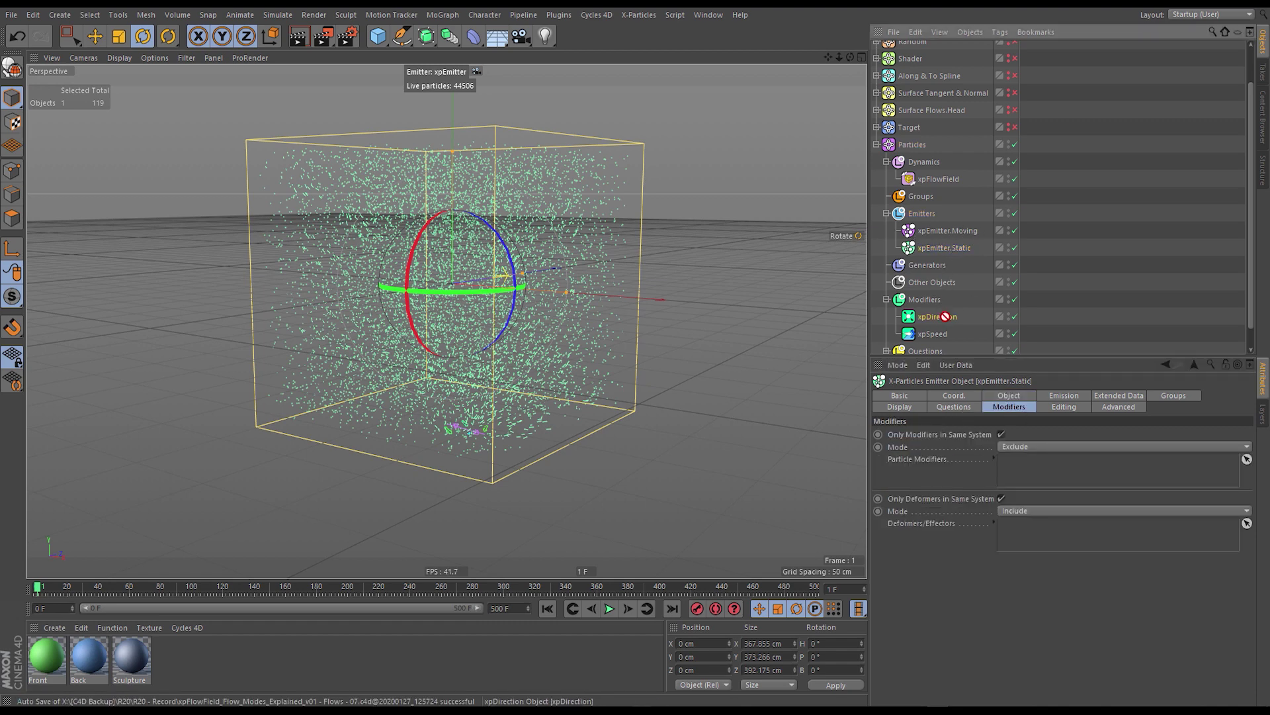
pyautogui.moveTo(940, 315); pyautogui.dragTo(932, 320)
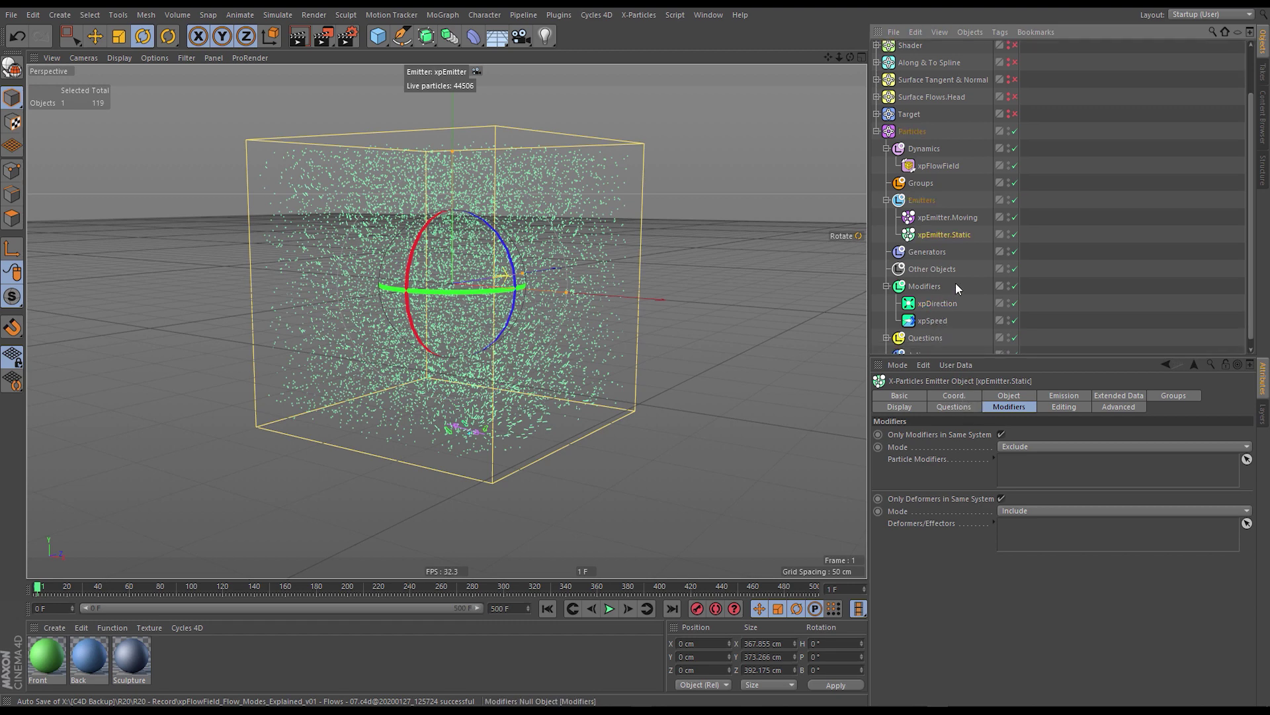
pyautogui.moveTo(943, 303); pyautogui.dragTo(1010, 470)
# Select xpDirection and replay the simulation to examine how it steers xpEmitter.Moving's particles.
pyautogui.click(933, 303)
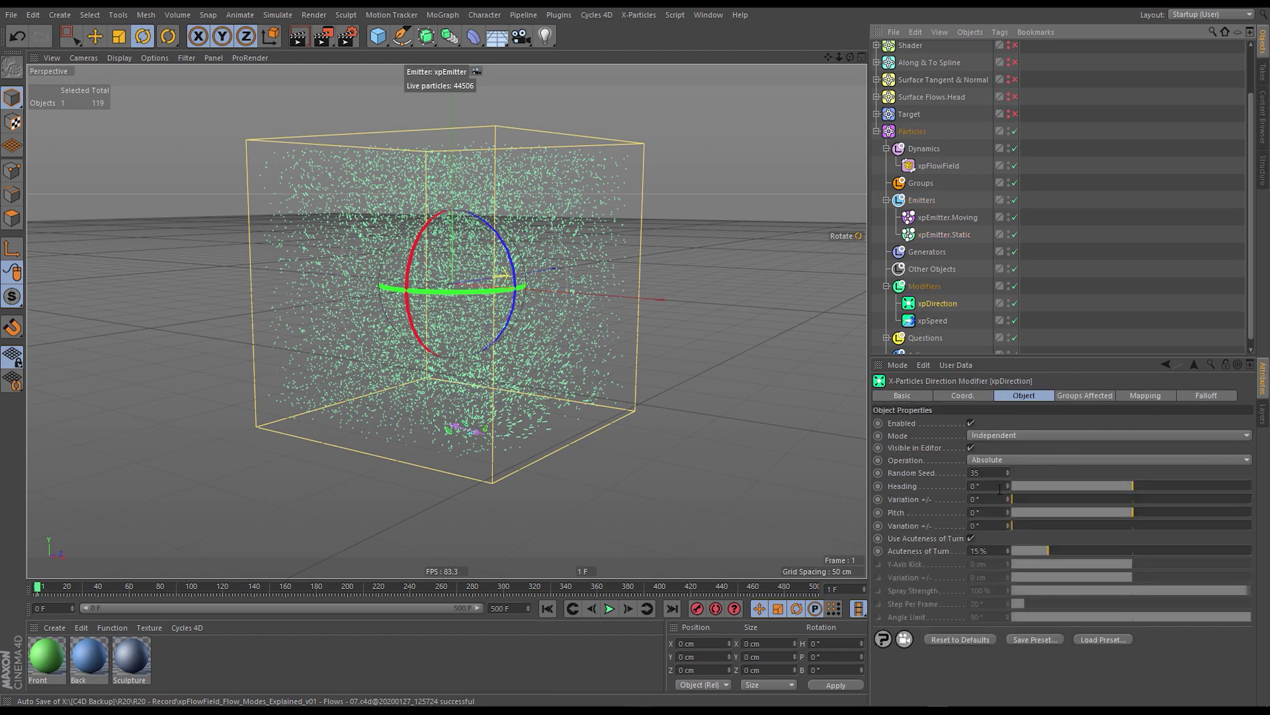
pyautogui.click(549, 608)
pyautogui.click(611, 609)
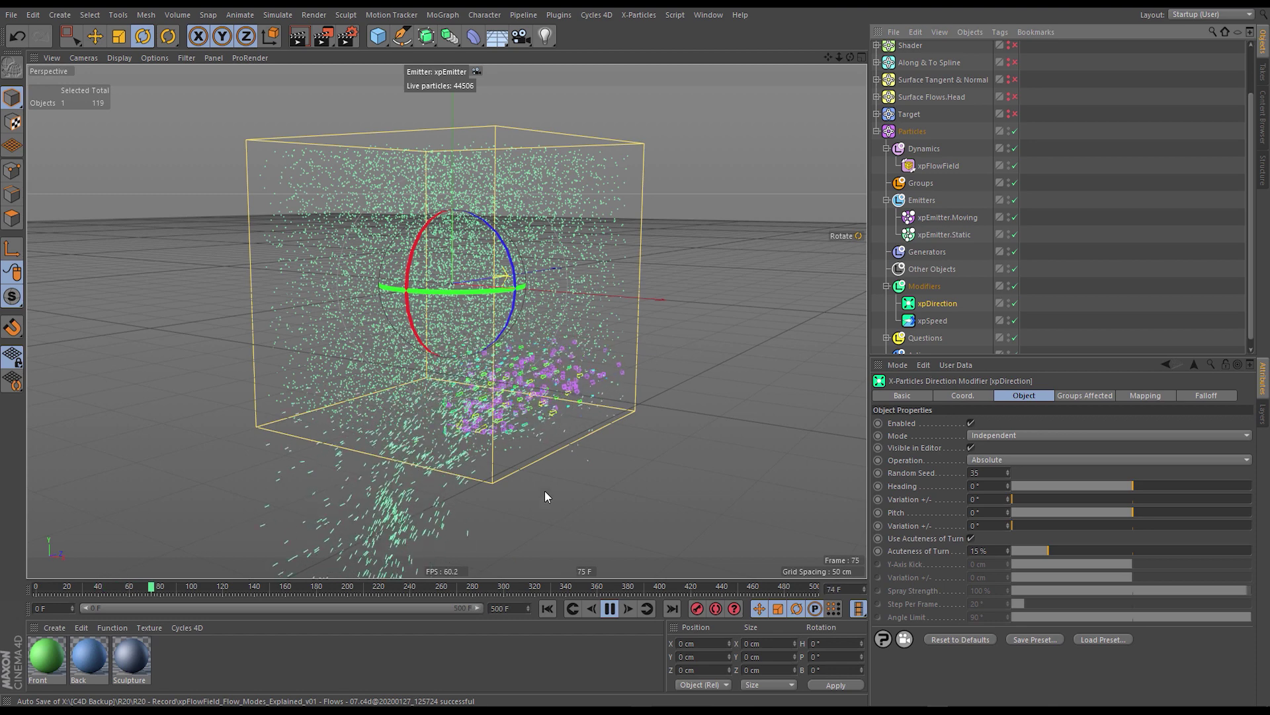
pyautogui.click(609, 608)
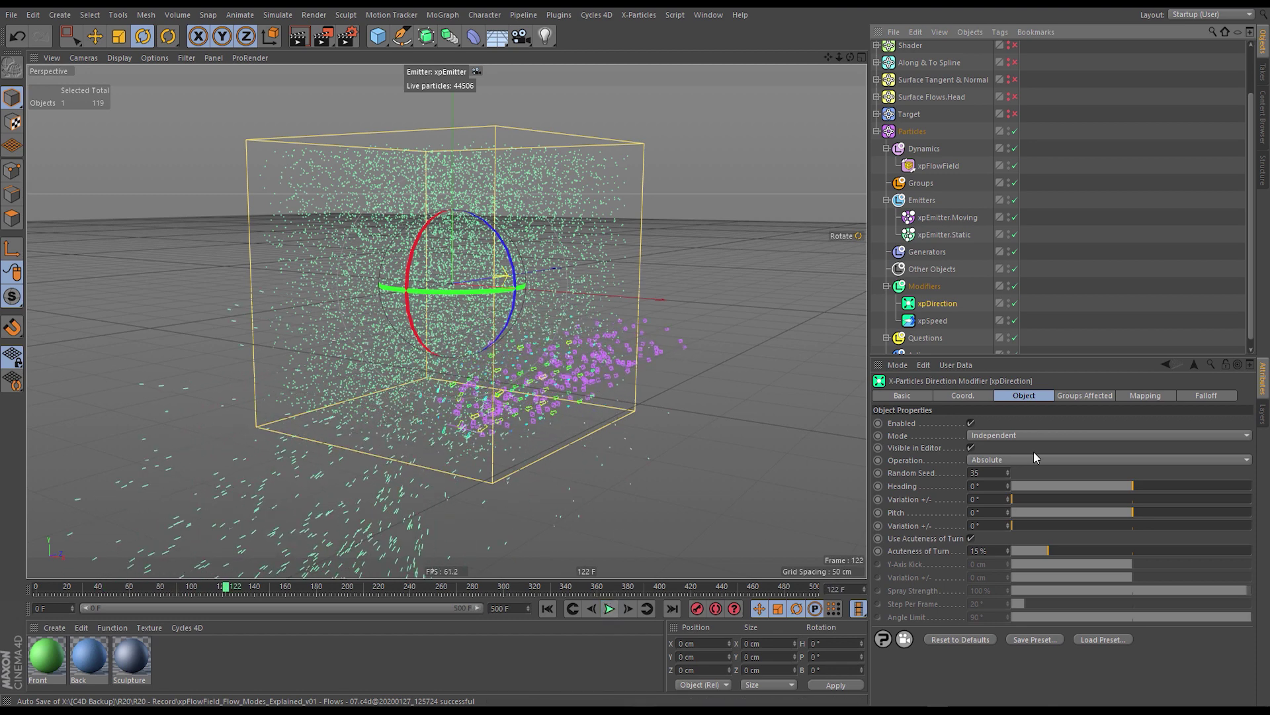
# Add a Linear Field falloff to xpDirection and set the field's direction to Y+.
pyautogui.click(1211, 396)
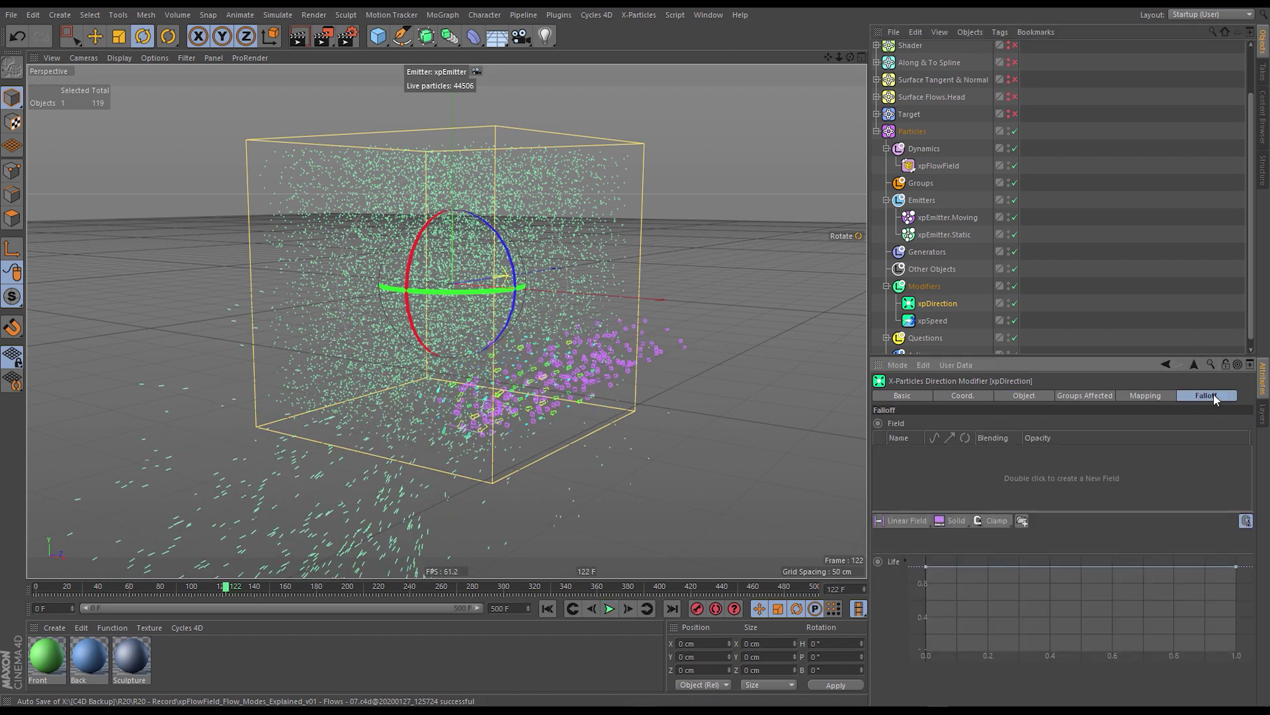
pyautogui.click(905, 521)
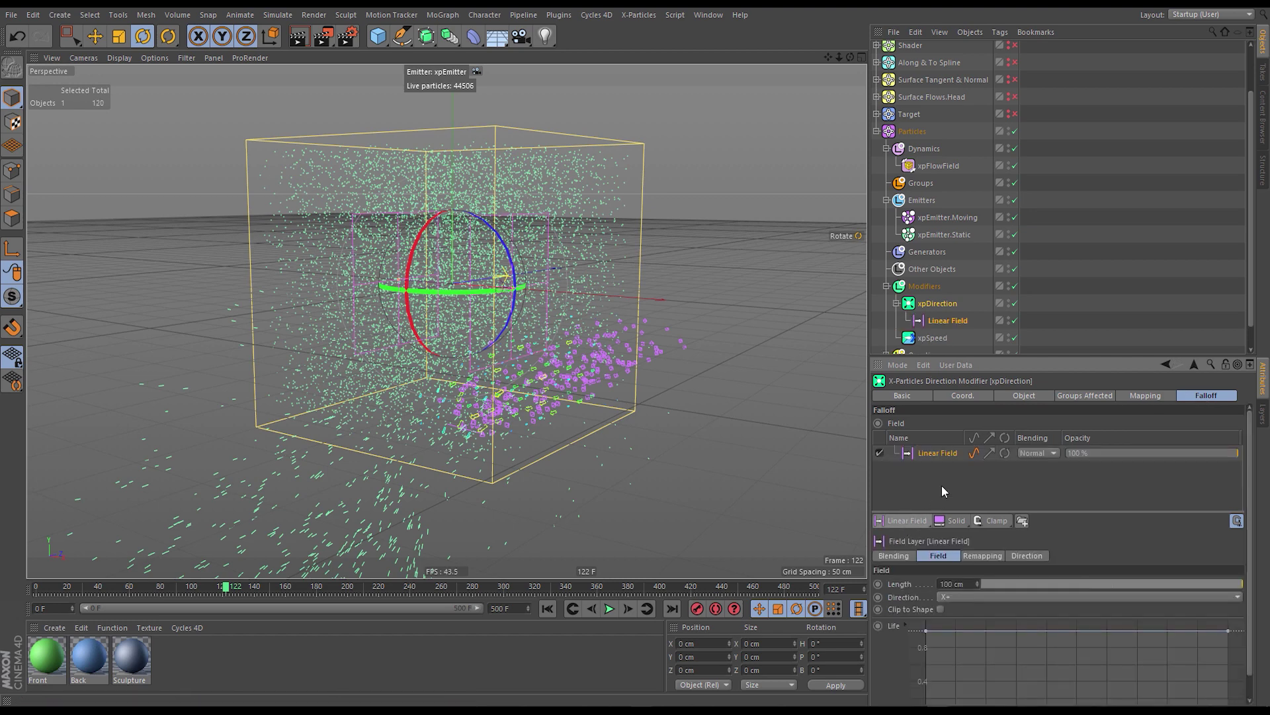
pyautogui.click(947, 319)
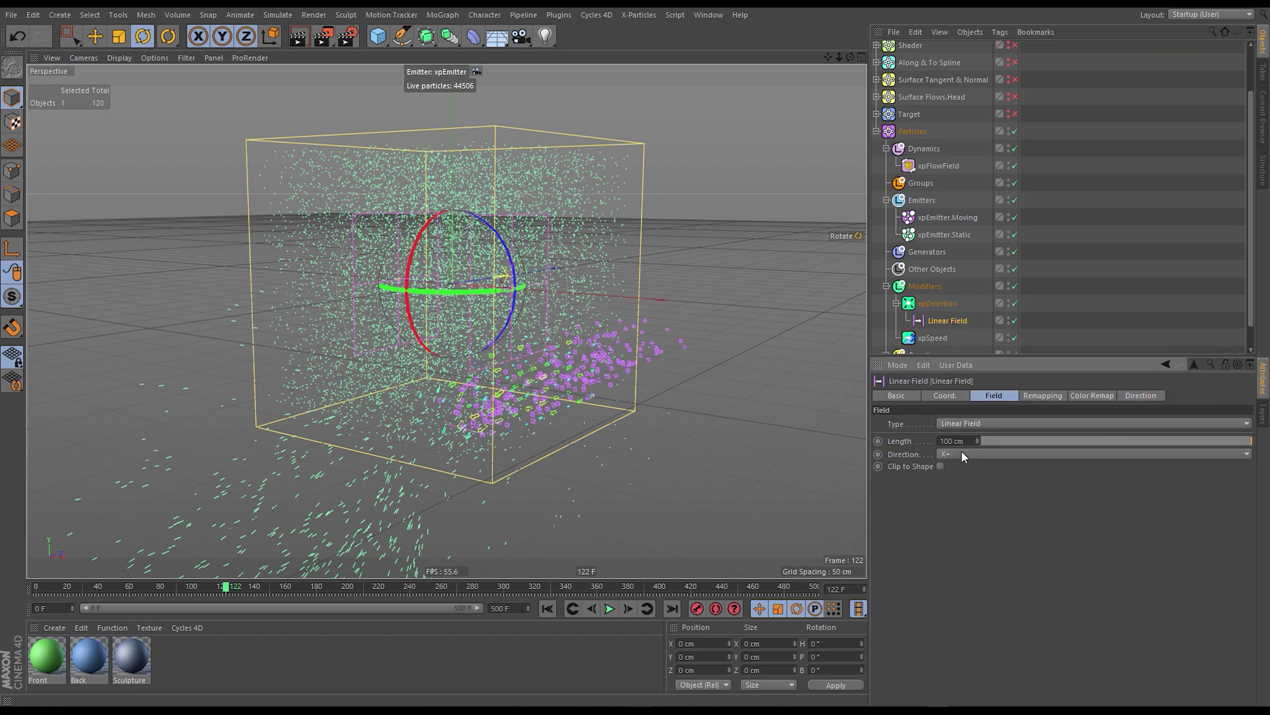
pyautogui.click(962, 454)
pyautogui.click(956, 494)
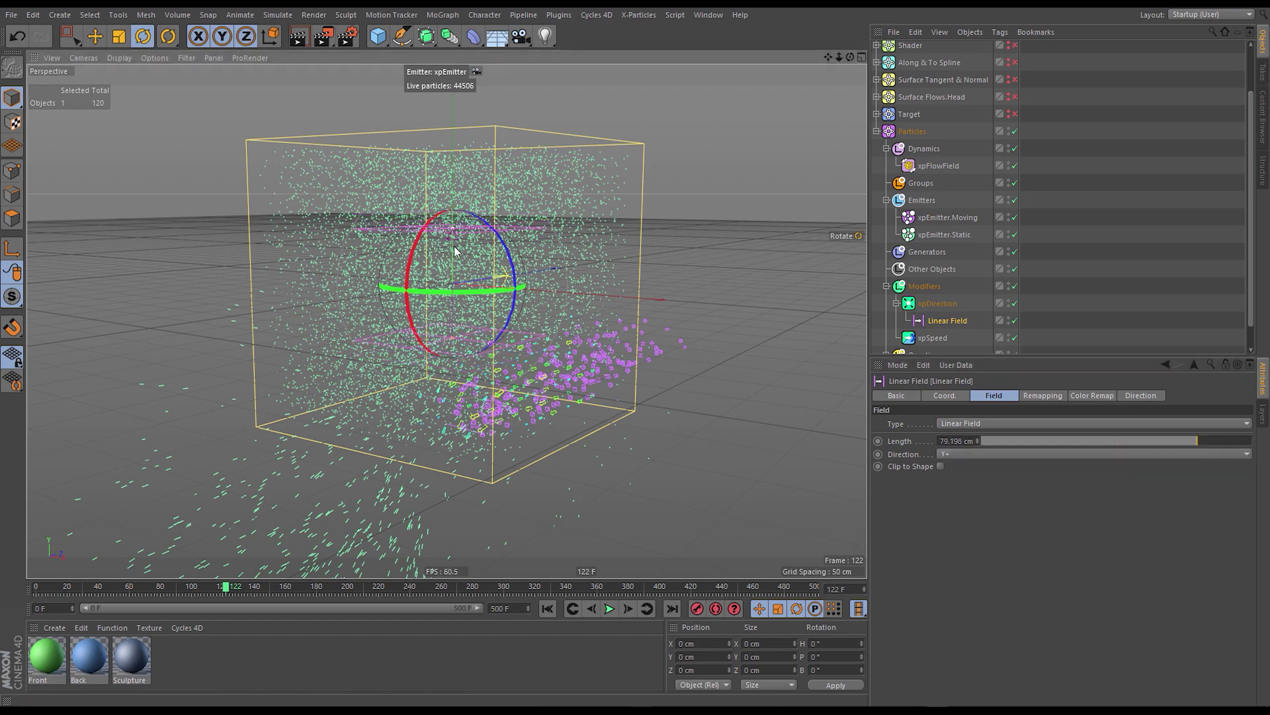
# Shorten the Linear Field's length to about 7.6 cm and replay the simulation from the start.
pyautogui.moveTo(452, 233); pyautogui.dragTo(457, 279)
pyautogui.click(547, 608)
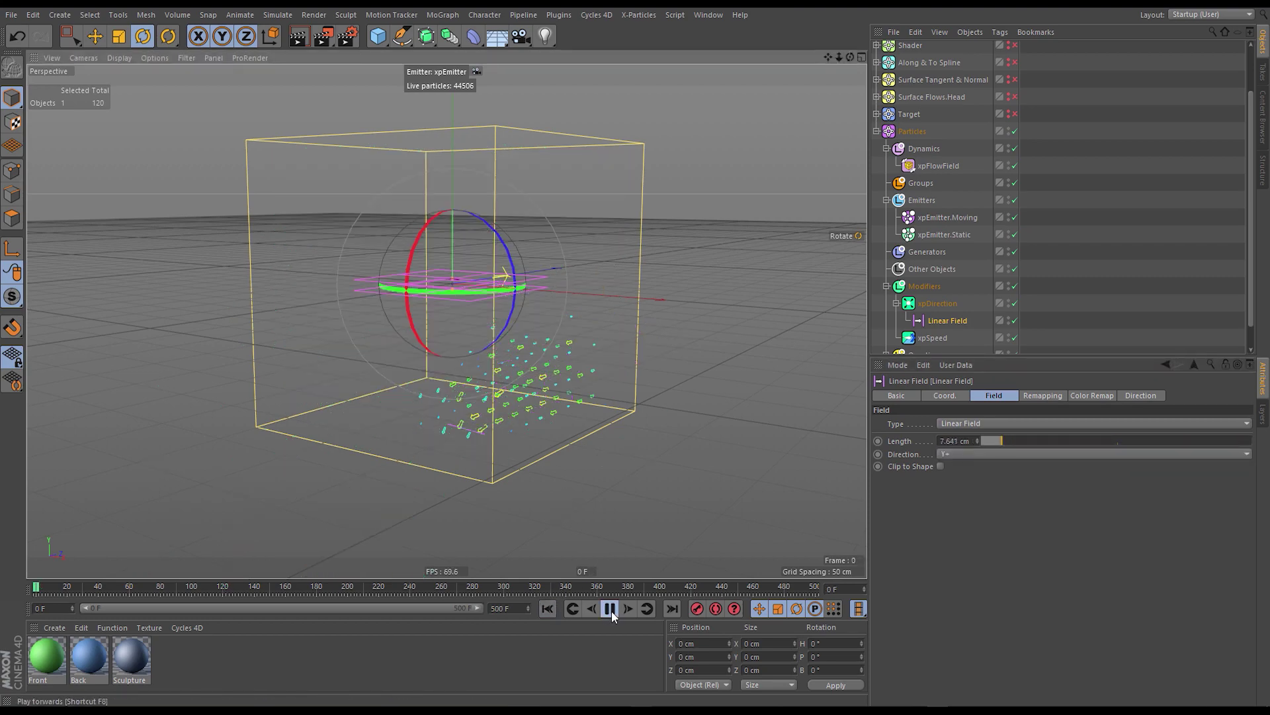
pyautogui.click(609, 609)
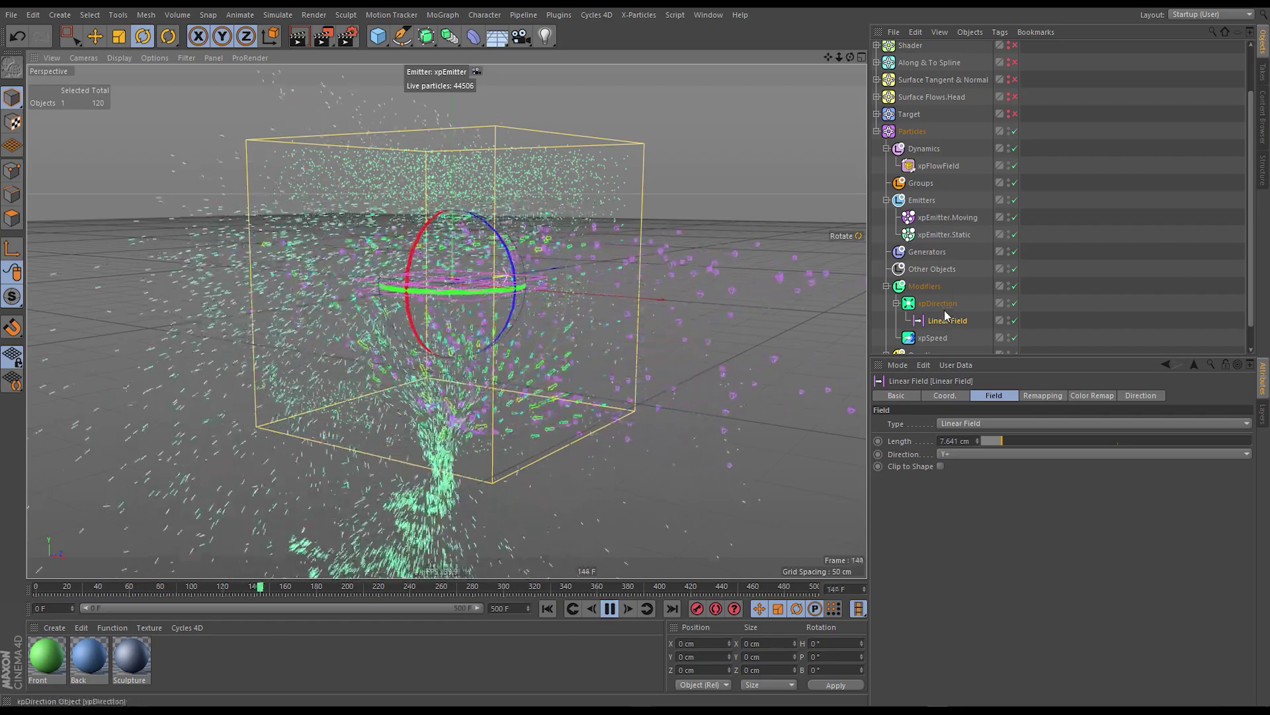
# Set xpEmitter.Moving's H Angle and V Angle to 0° and briefly replay the simulation from the start.
pyautogui.click(953, 219)
pyautogui.click(1003, 396)
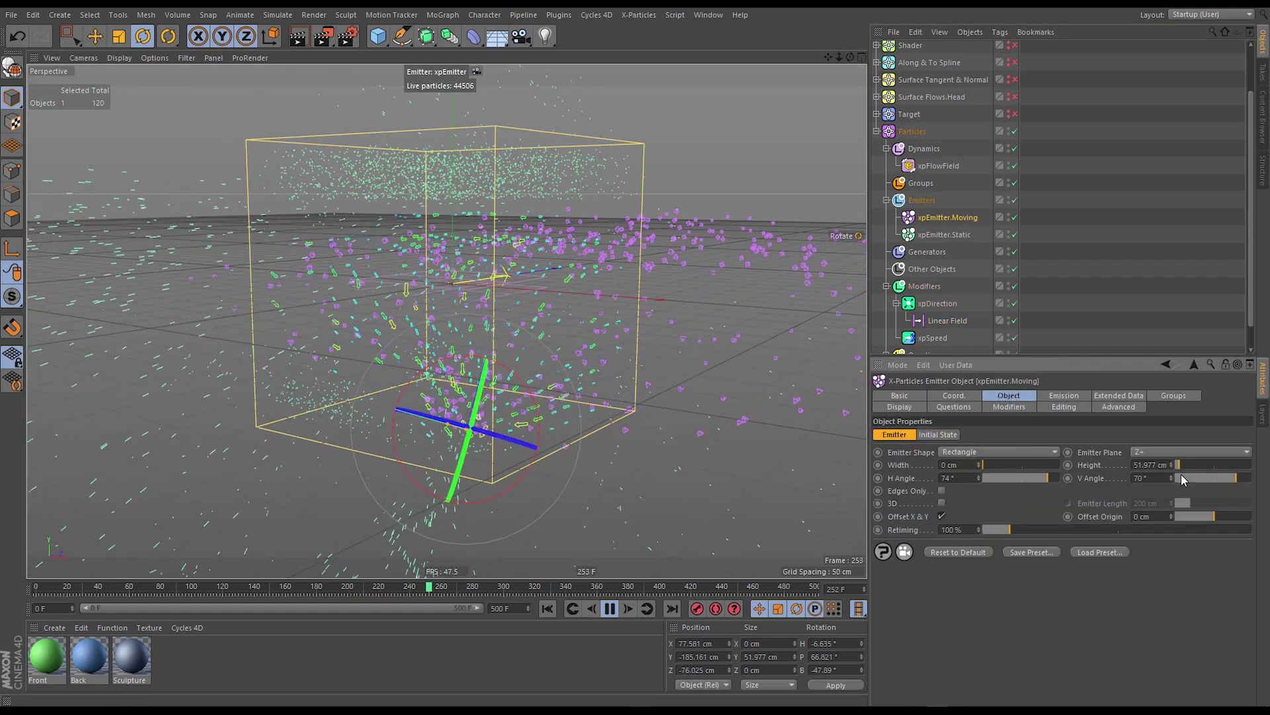
pyautogui.press('Return')
pyautogui.doubleClick(960, 477)
pyautogui.write('0')
pyautogui.press('Return')
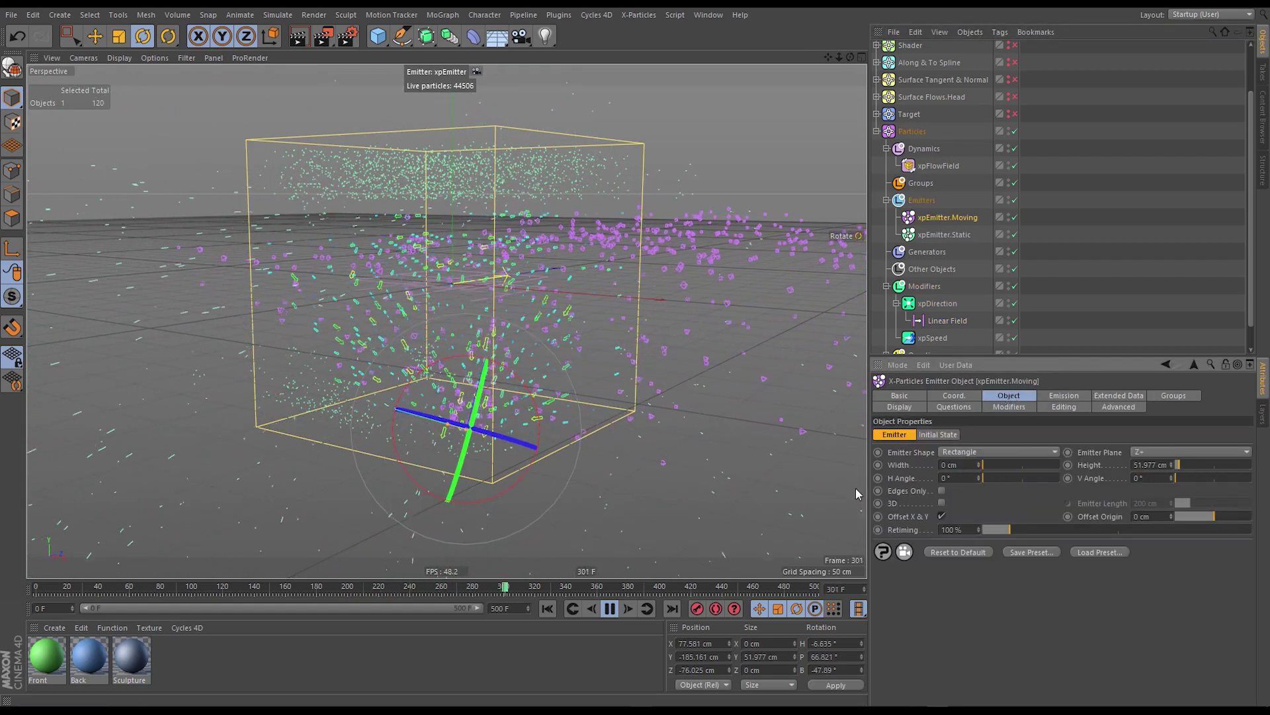
pyautogui.click(541, 612)
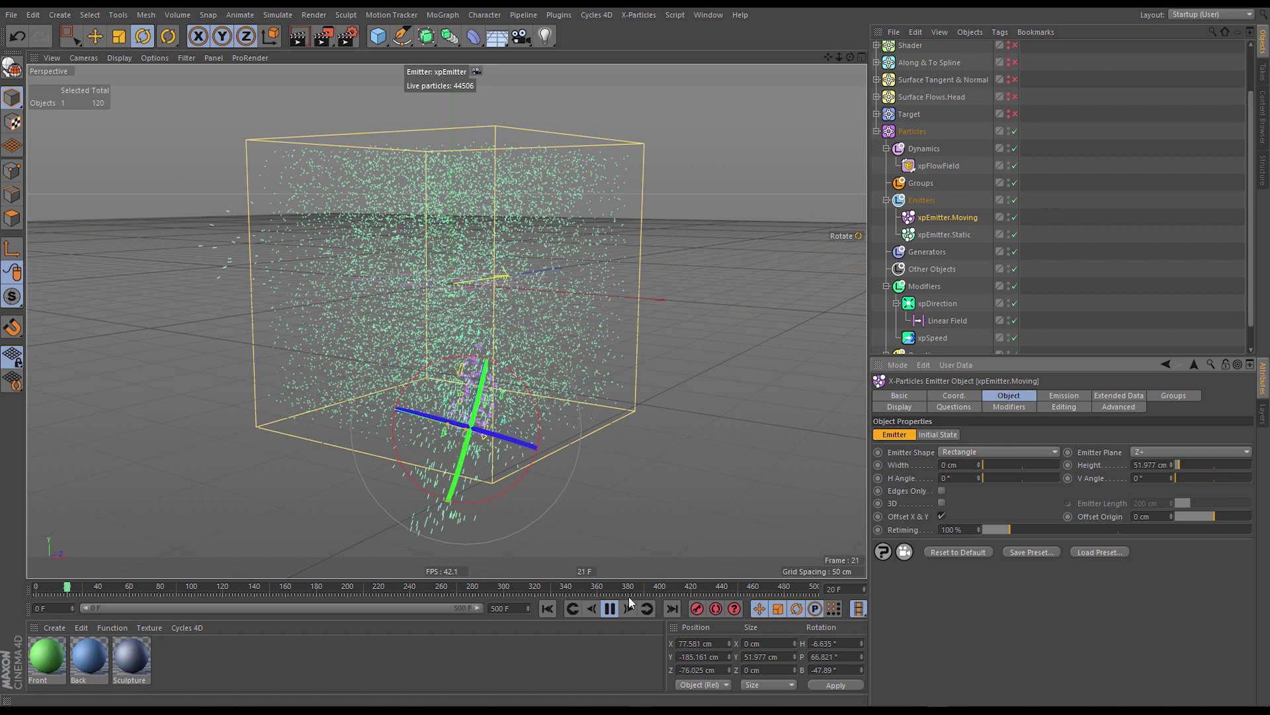
pyautogui.click(463, 467)
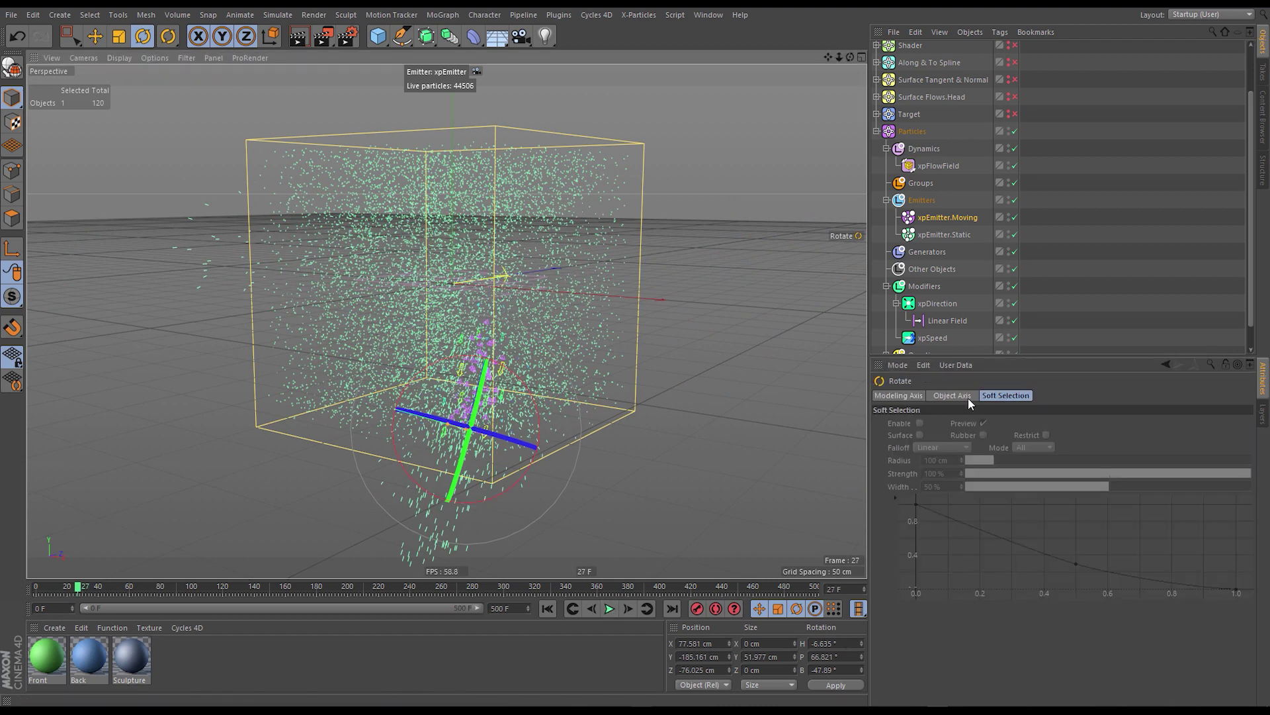
# Rewind, set xpEmitter.Moving's rotation to H 0°, P 90° and B 0°, and shift it about 26 cm along X toward the centre.
pyautogui.click(547, 608)
pyautogui.moveTo(485, 388)
pyautogui.mouseDown()
pyautogui.moveTo(468, 406)
pyautogui.moveTo(476, 414)
pyautogui.moveTo(491, 385)
pyautogui.mouseUp()
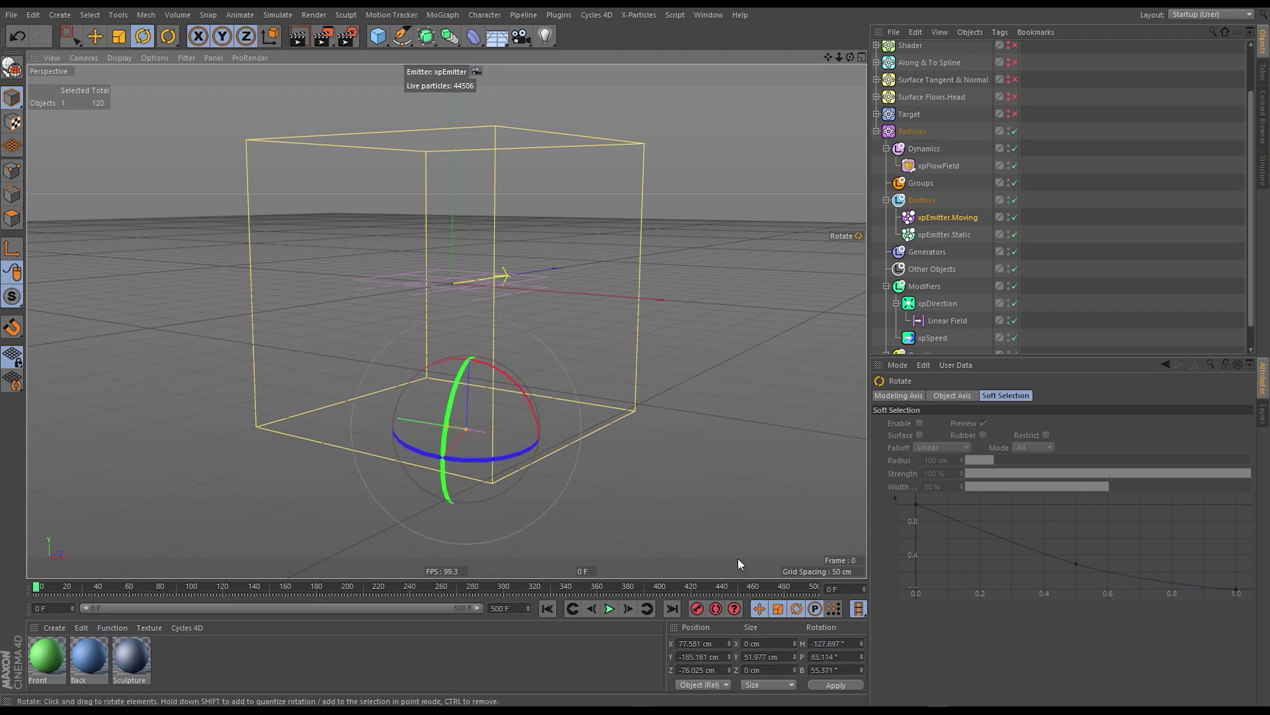
pyautogui.write('90')
pyautogui.press('Return')
pyautogui.doubleClick(835, 643)
pyautogui.write('0')
pyautogui.press('Return')
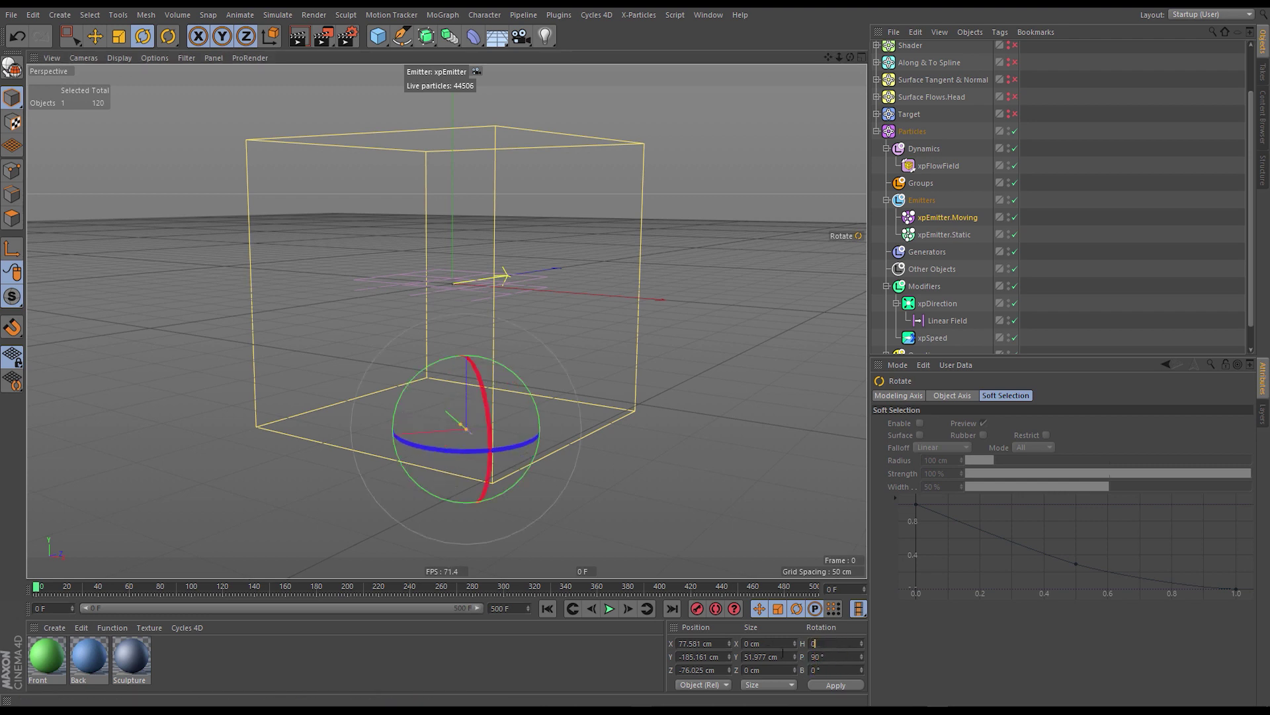
pyautogui.press('e')
pyautogui.moveTo(524, 451); pyautogui.dragTo(509, 452)
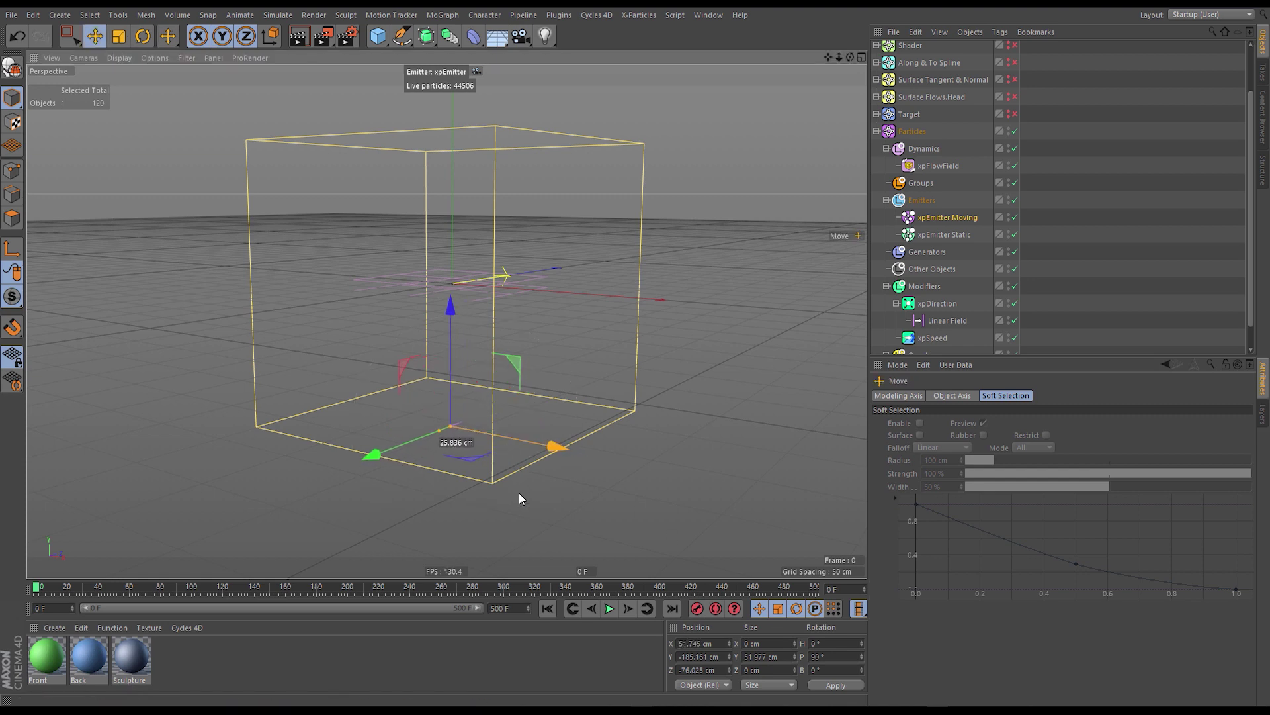
# Play the simulation with xpFlowField and xpEmitter.Static disabled, and raise xpDirection's Acuteness of Turn to 100%.
pyautogui.click(1015, 165)
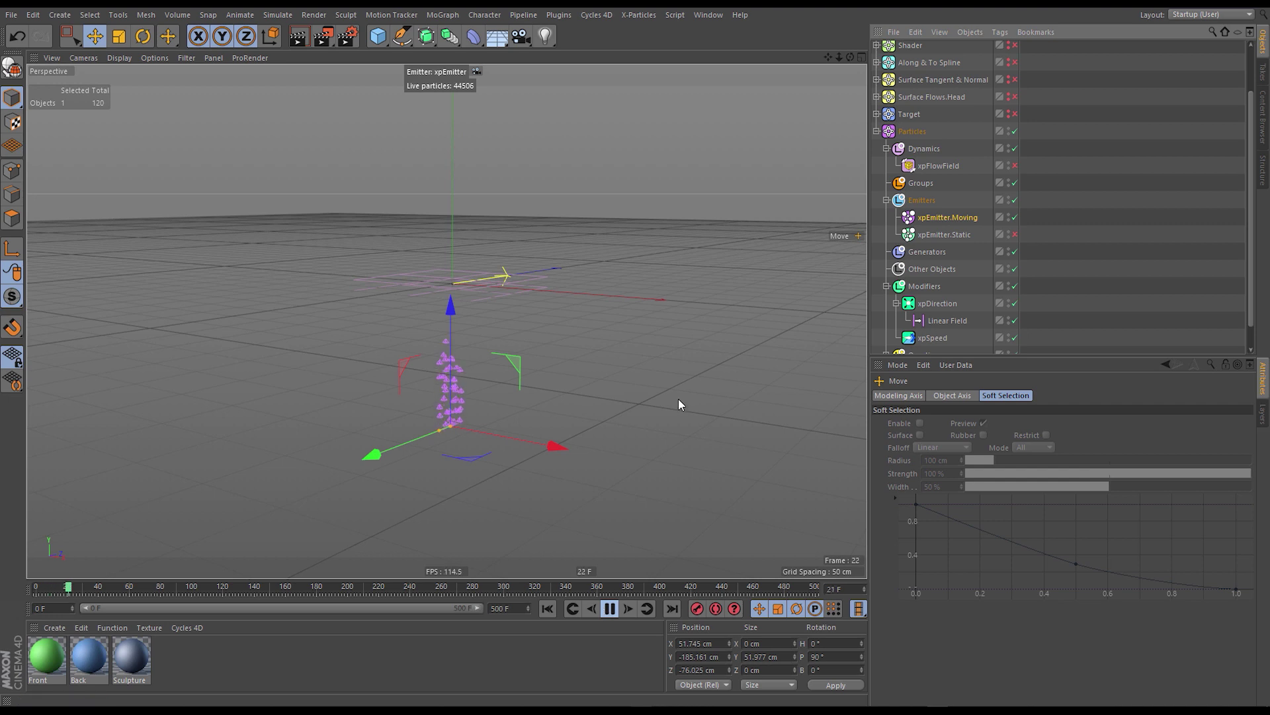
pyautogui.keyDown('alt'); pyautogui.moveTo(677, 398); pyautogui.dragTo(693, 264); pyautogui.keyUp('alt')
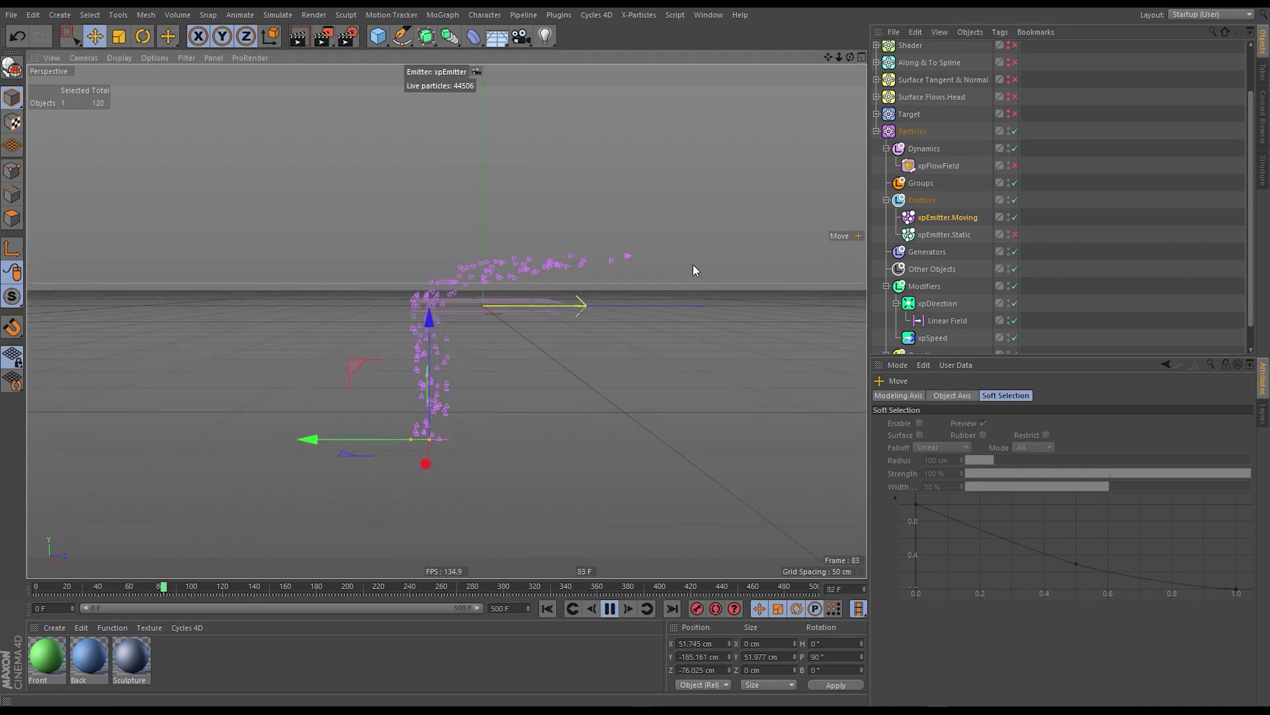
pyautogui.click(937, 303)
pyautogui.moveTo(1056, 498); pyautogui.dragTo(1244, 497)
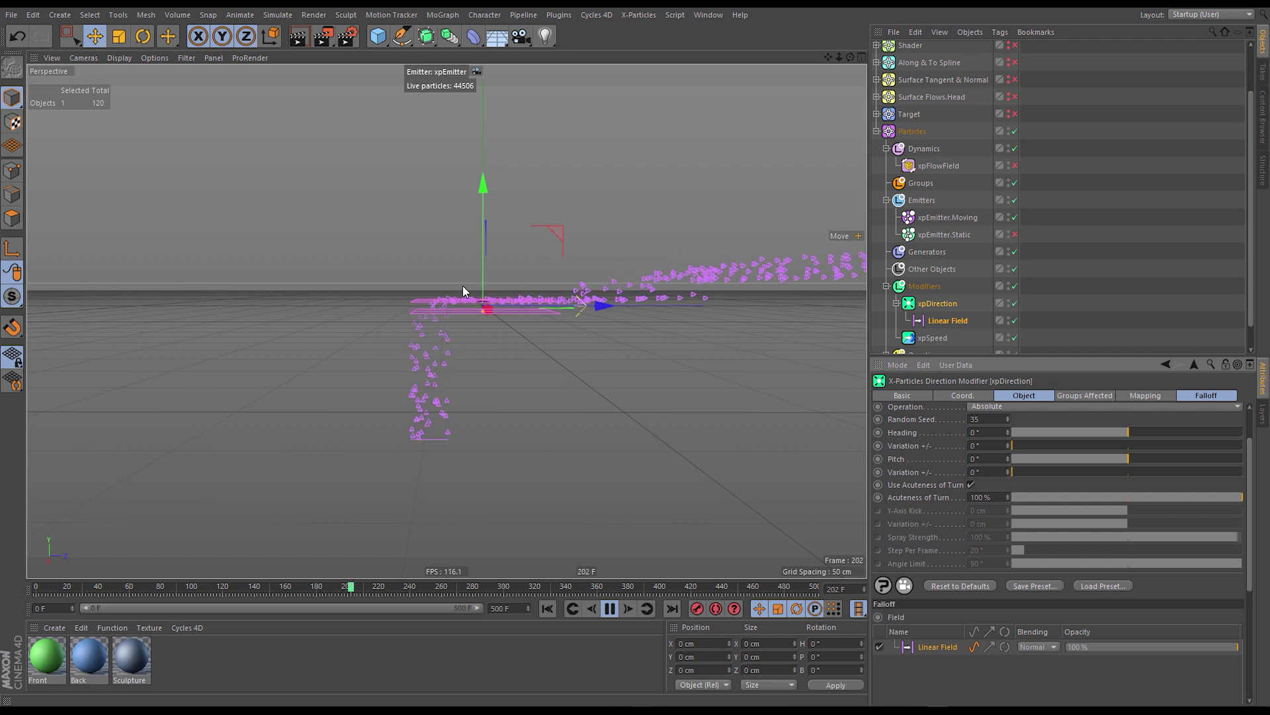
pyautogui.keyDown('alt'); pyautogui.moveTo(430, 309); pyautogui.dragTo(591, 288); pyautogui.keyUp('alt')
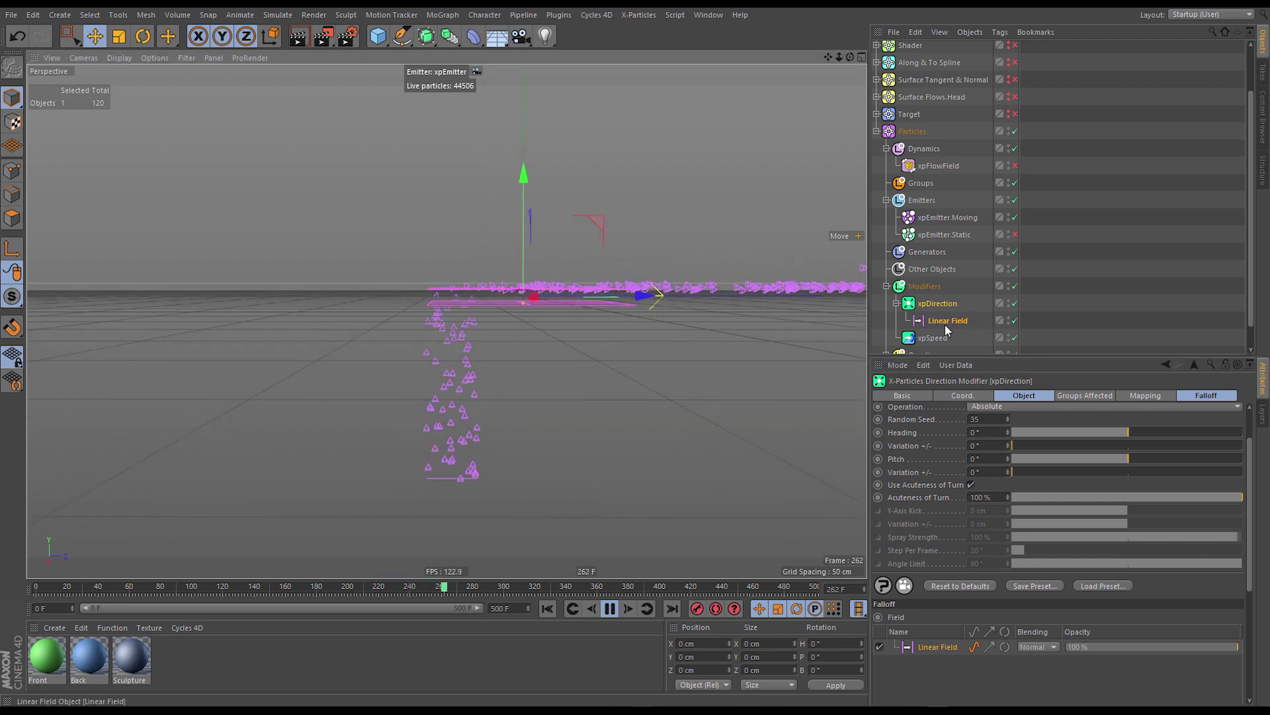
# Rewind, re-enable xpEmitter.Static and xpFlowField, and replay the simulation with xpFlowField selected.
pyautogui.click(610, 608)
pyautogui.click(548, 608)
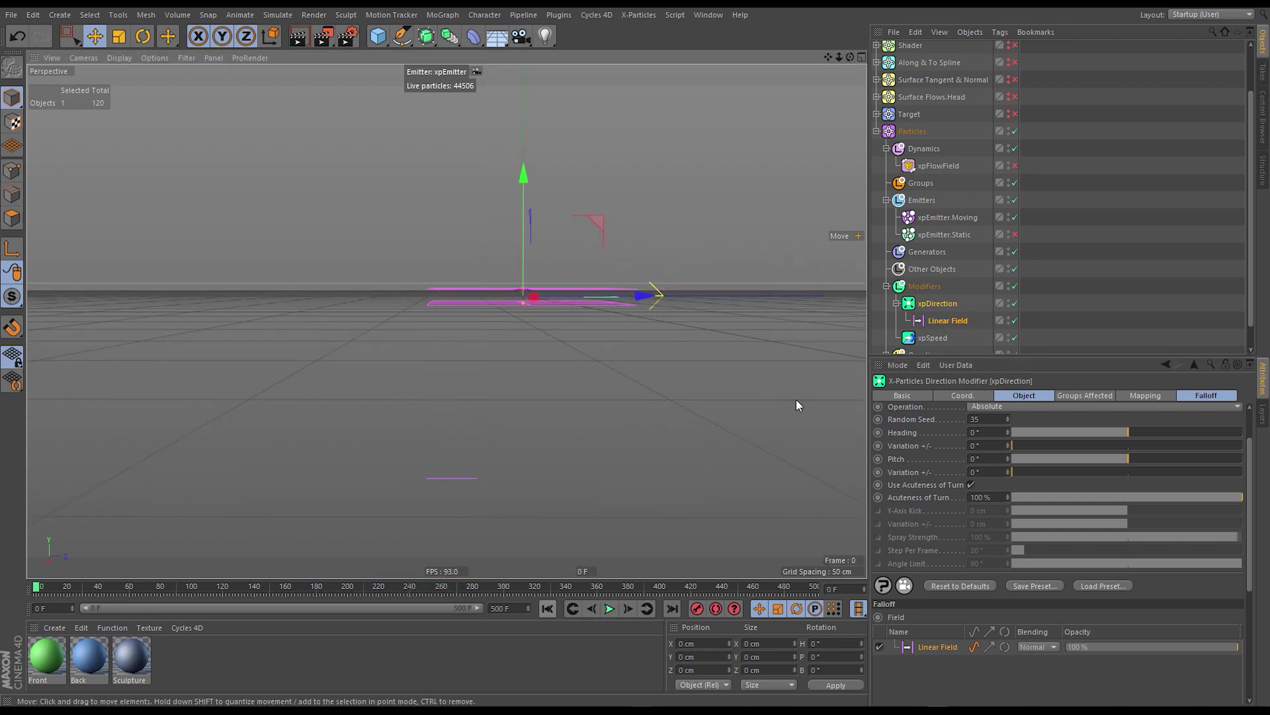
pyautogui.click(1014, 234)
pyautogui.click(1015, 166)
pyautogui.click(938, 166)
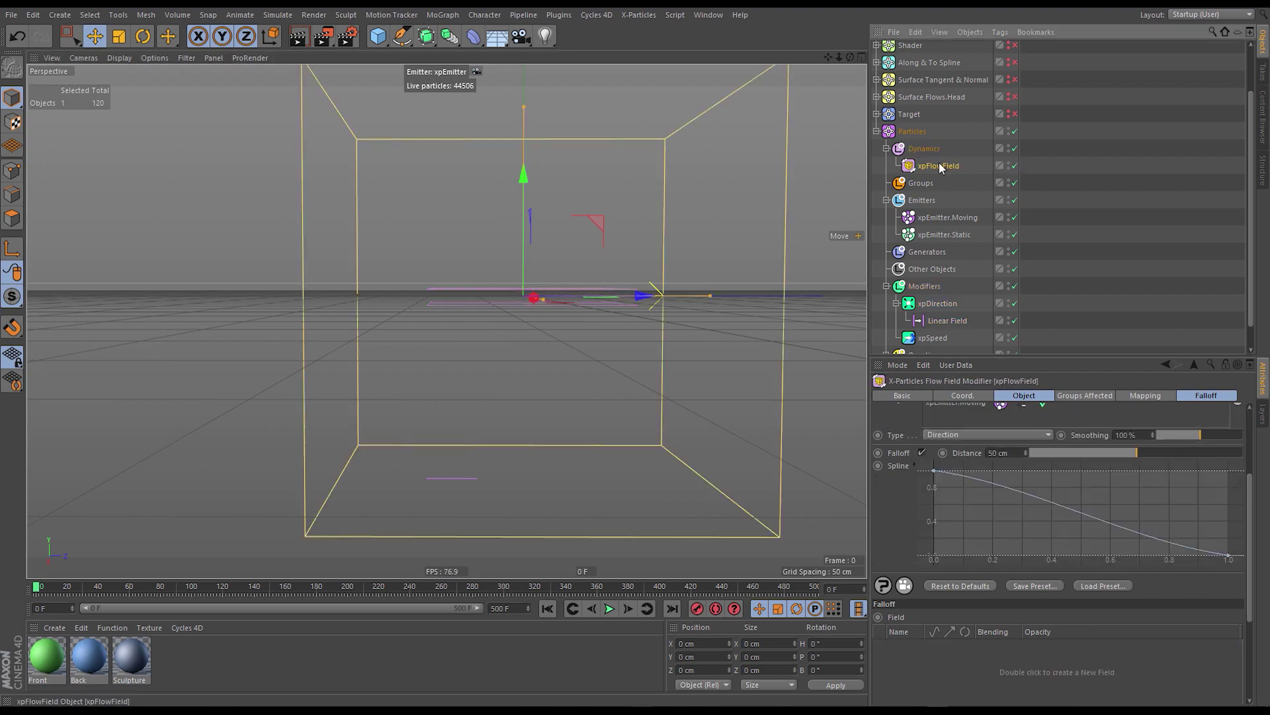
pyautogui.click(609, 608)
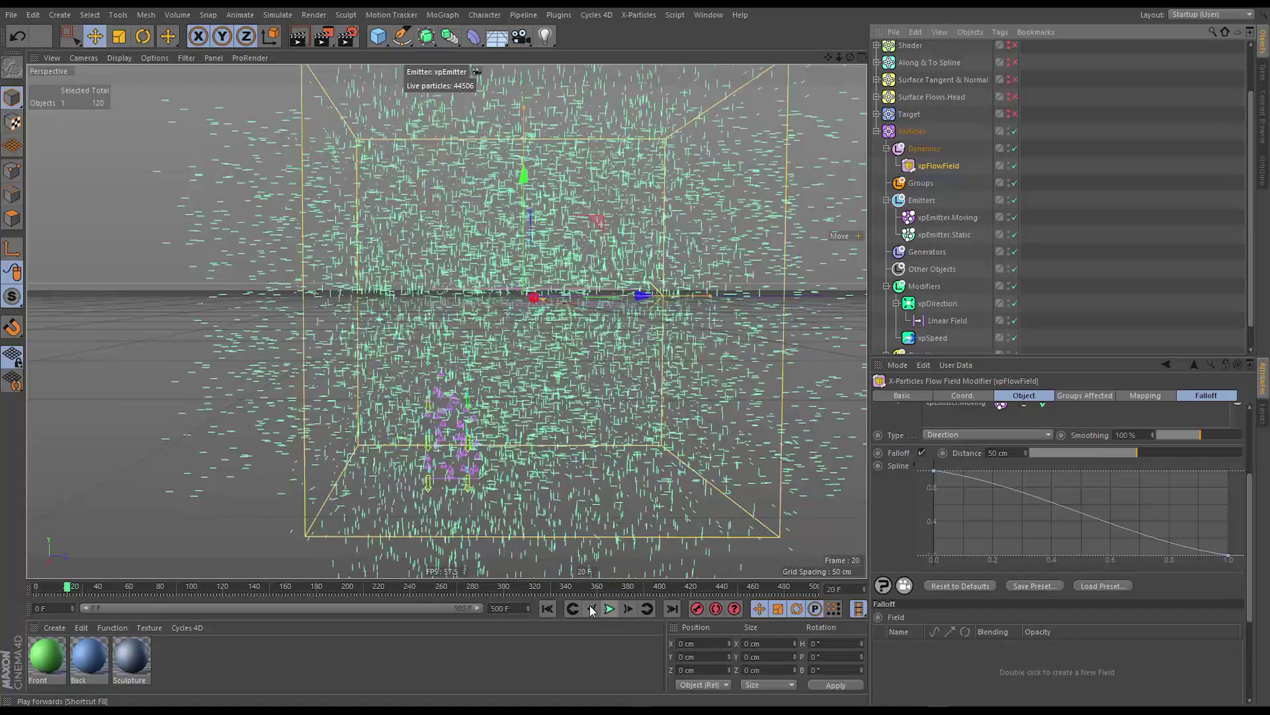
pyautogui.click(550, 609)
pyautogui.click(609, 609)
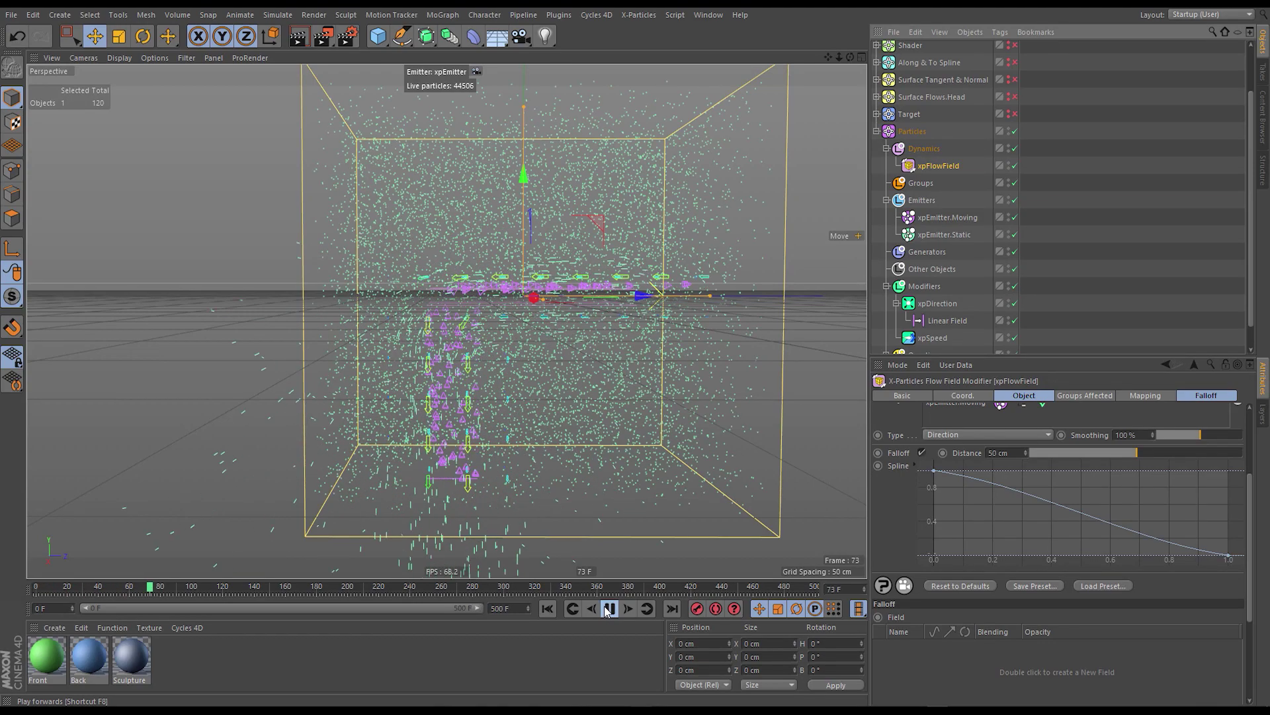
# Turn off Invert for xpFlowField's flow and replay the simulation from the start.
pyautogui.scroll(5, 1118, 479)
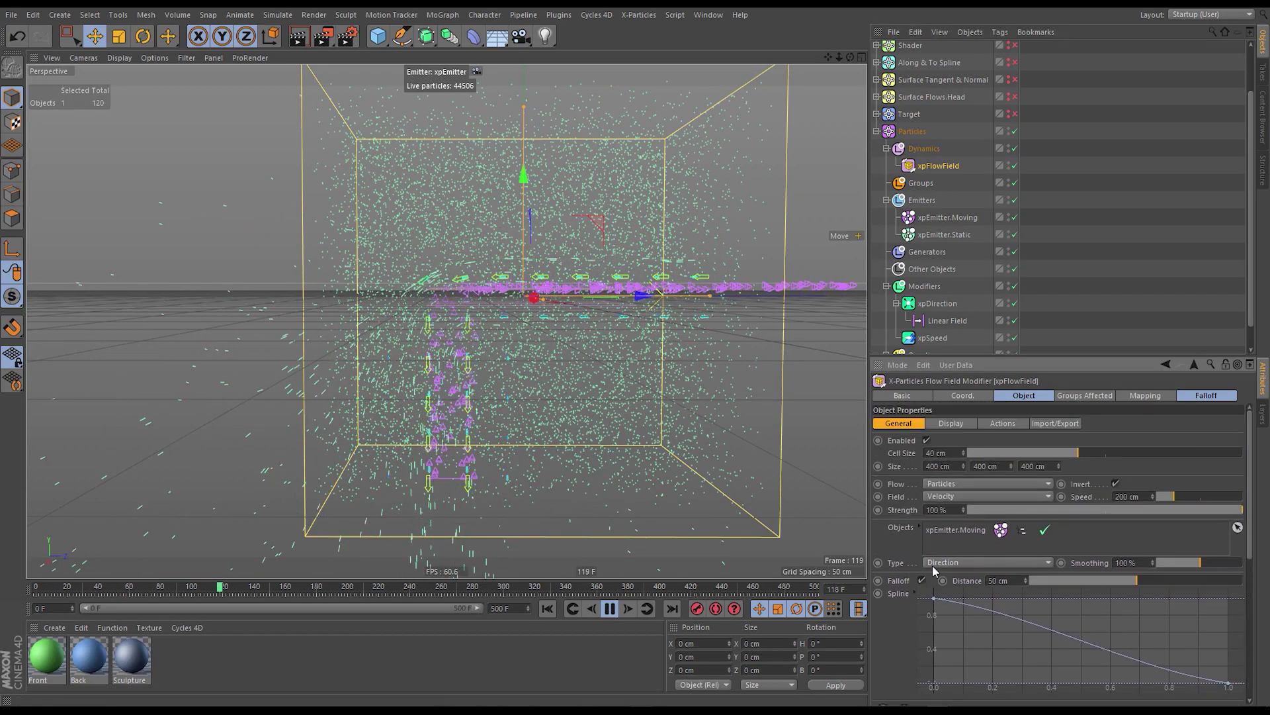
pyautogui.click(1116, 483)
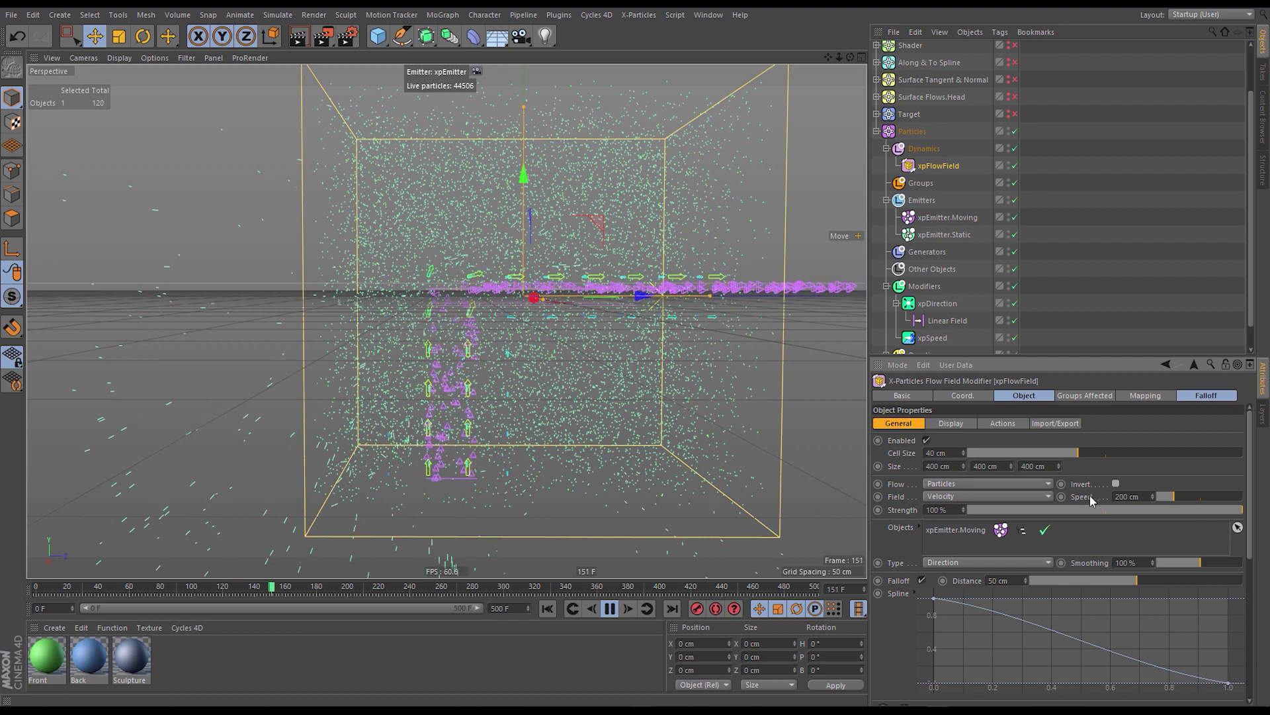
pyautogui.click(548, 610)
pyautogui.click(548, 608)
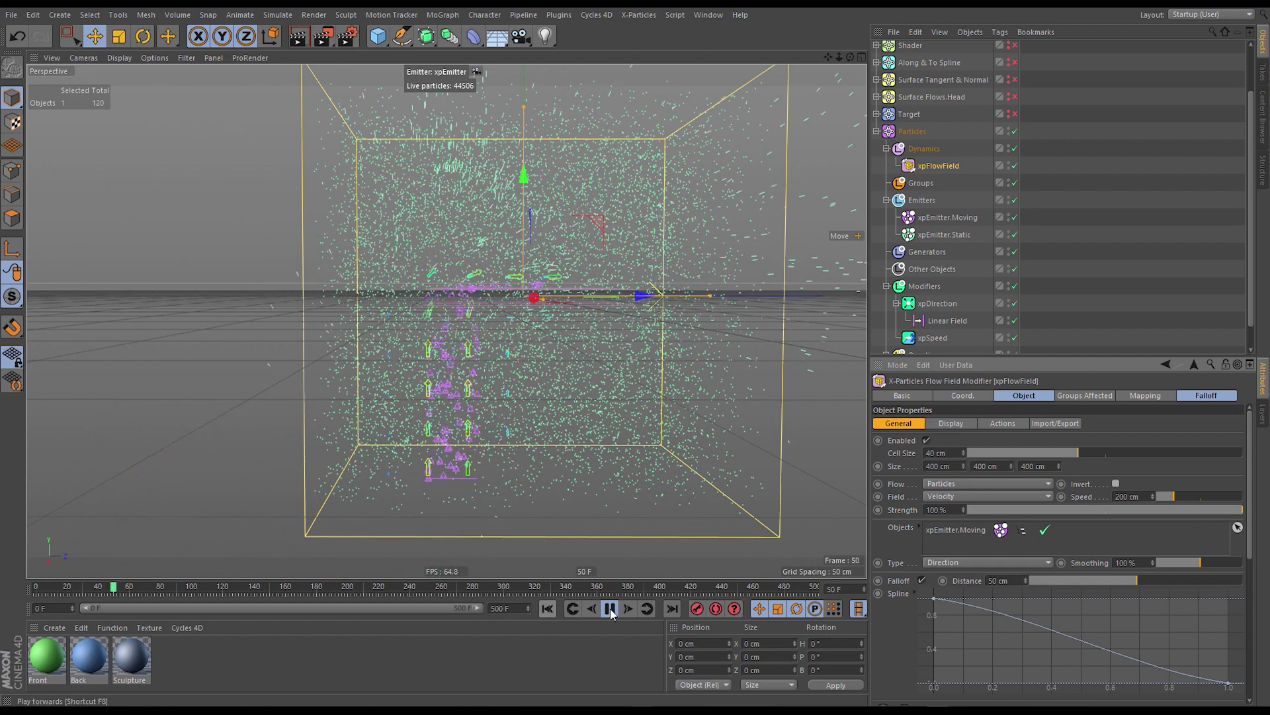
pyautogui.click(609, 609)
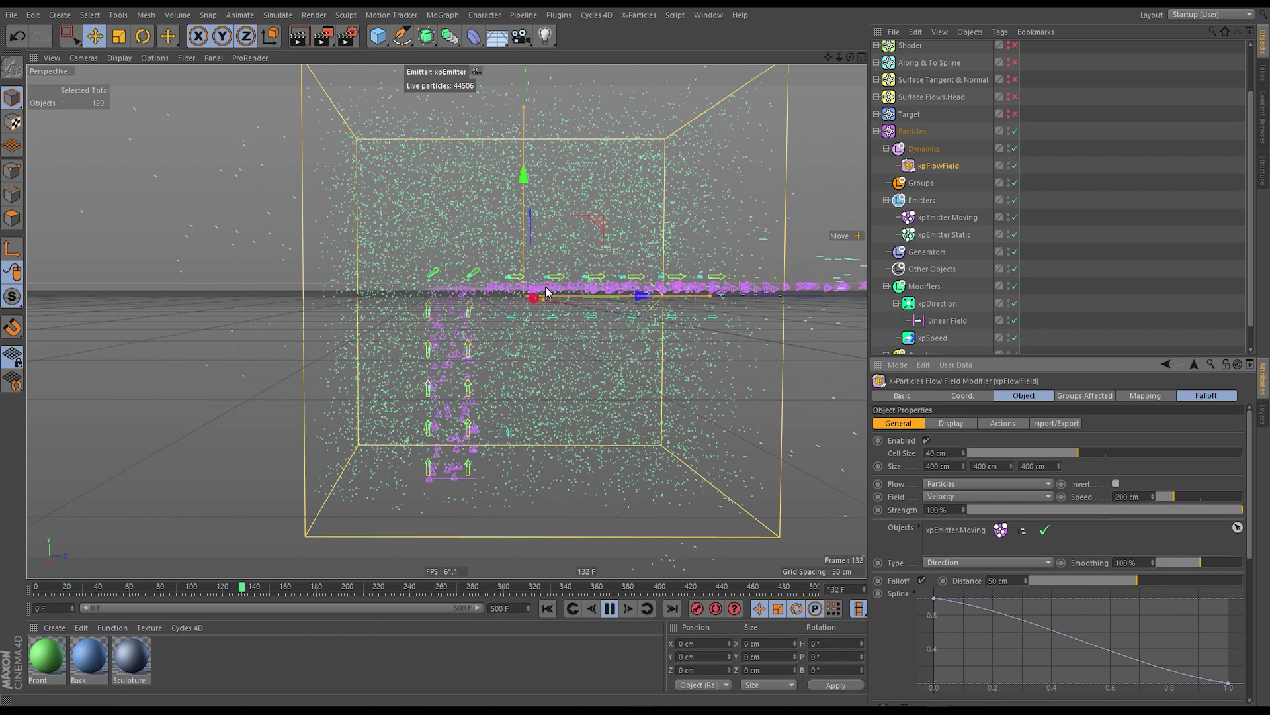
# Set xpFlowField's Smoothing to 0% and replay the simulation from the start.
pyautogui.click(610, 612)
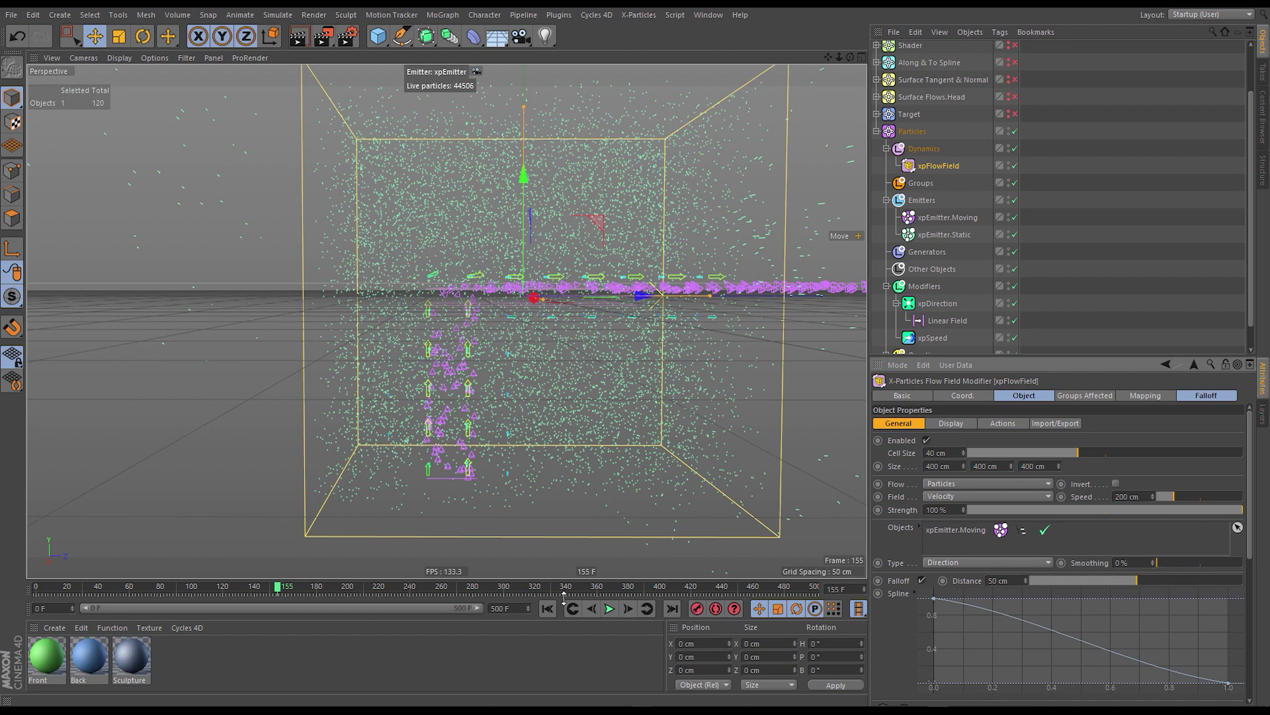
pyautogui.hotkey('shift', 'f')
pyautogui.click(609, 608)
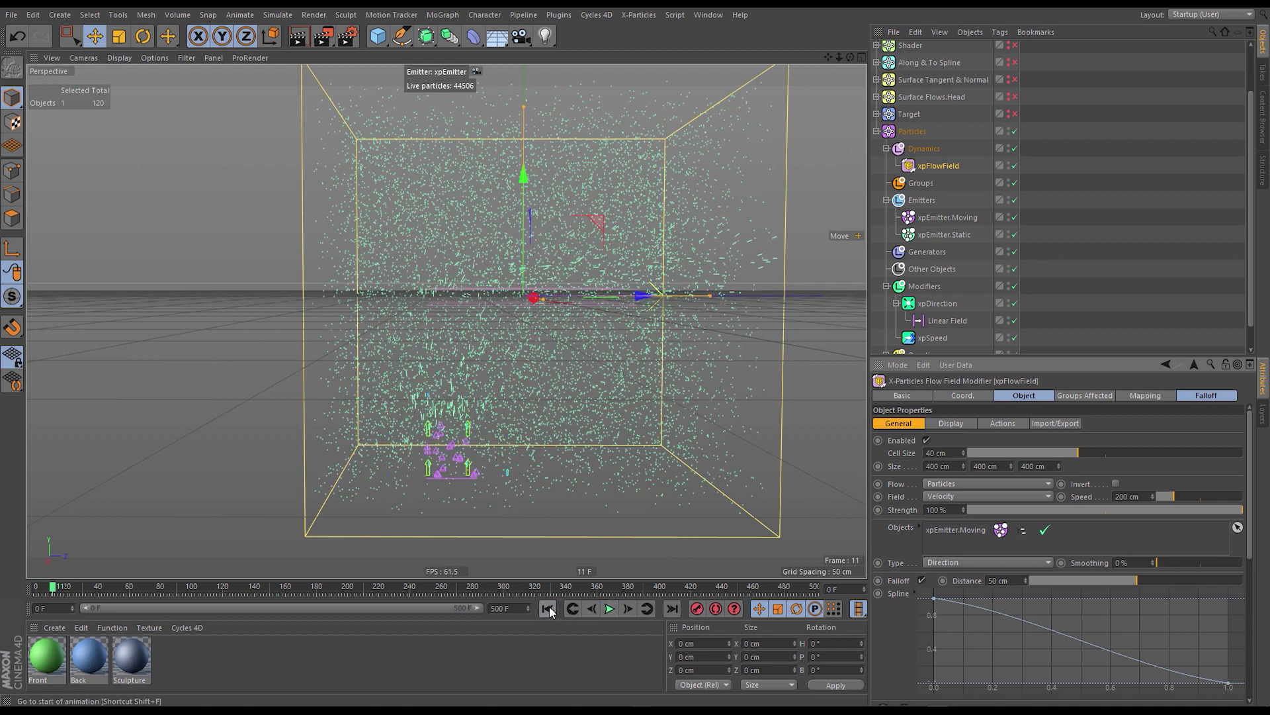
pyautogui.click(550, 606)
pyautogui.click(606, 613)
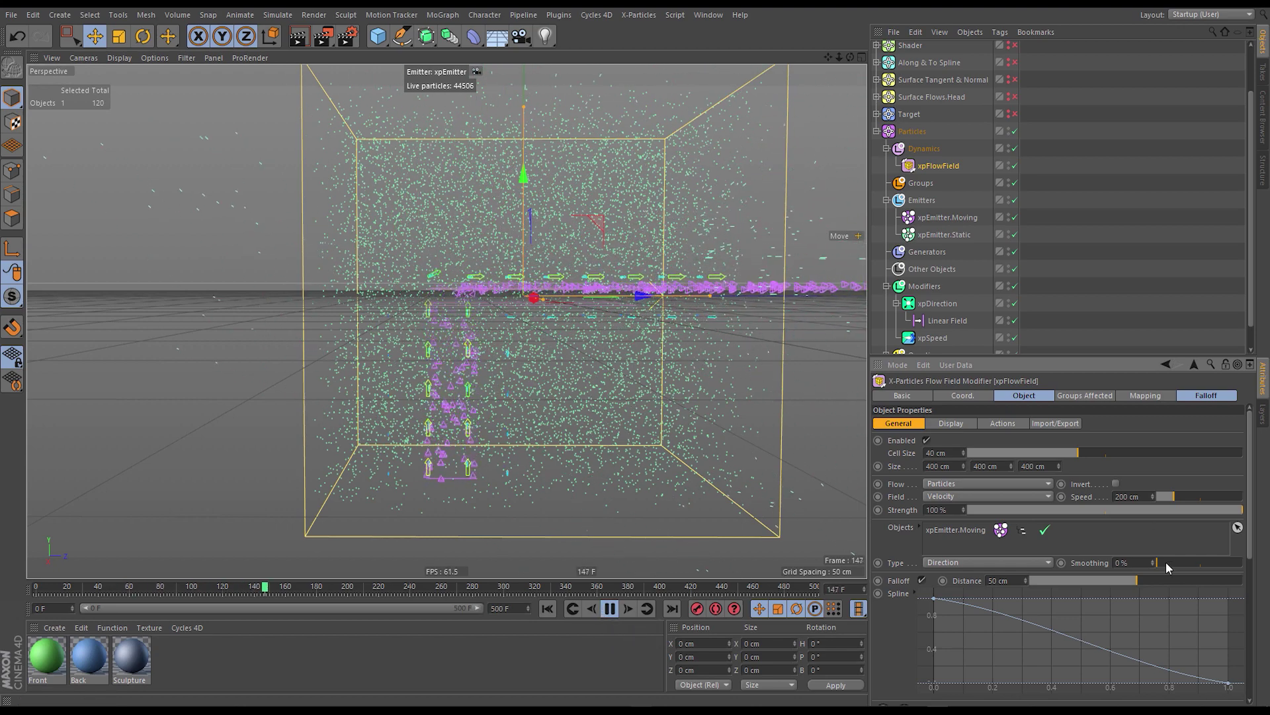
# Raise xpFlowField's Smoothing to 200%, replay the simulation from the start and stop it.
pyautogui.click(547, 608)
pyautogui.click(547, 608)
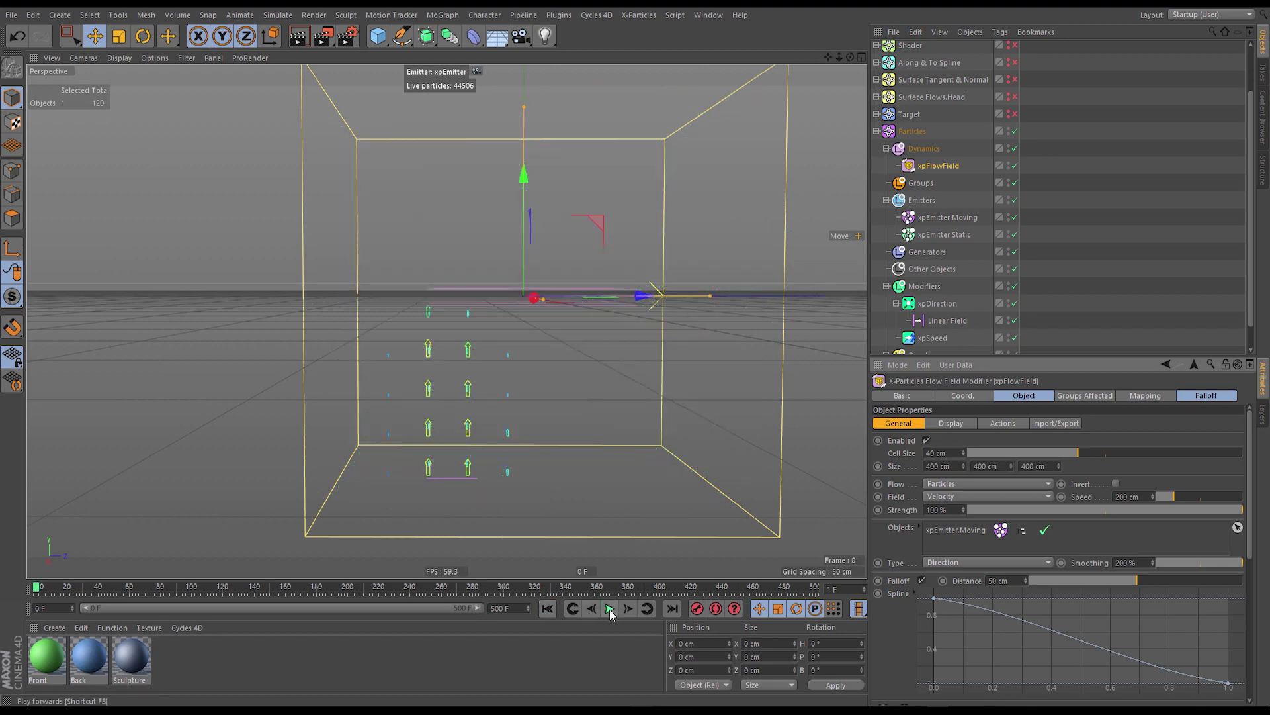
pyautogui.click(609, 609)
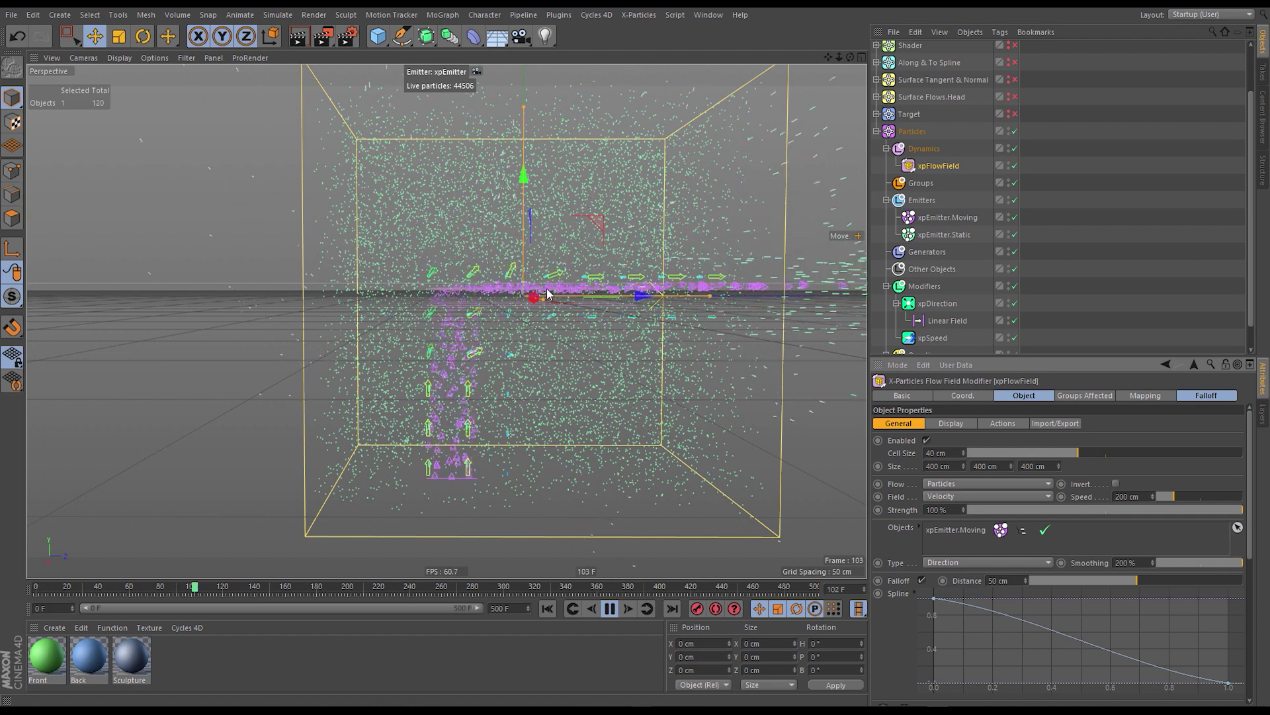
pyautogui.click(610, 608)
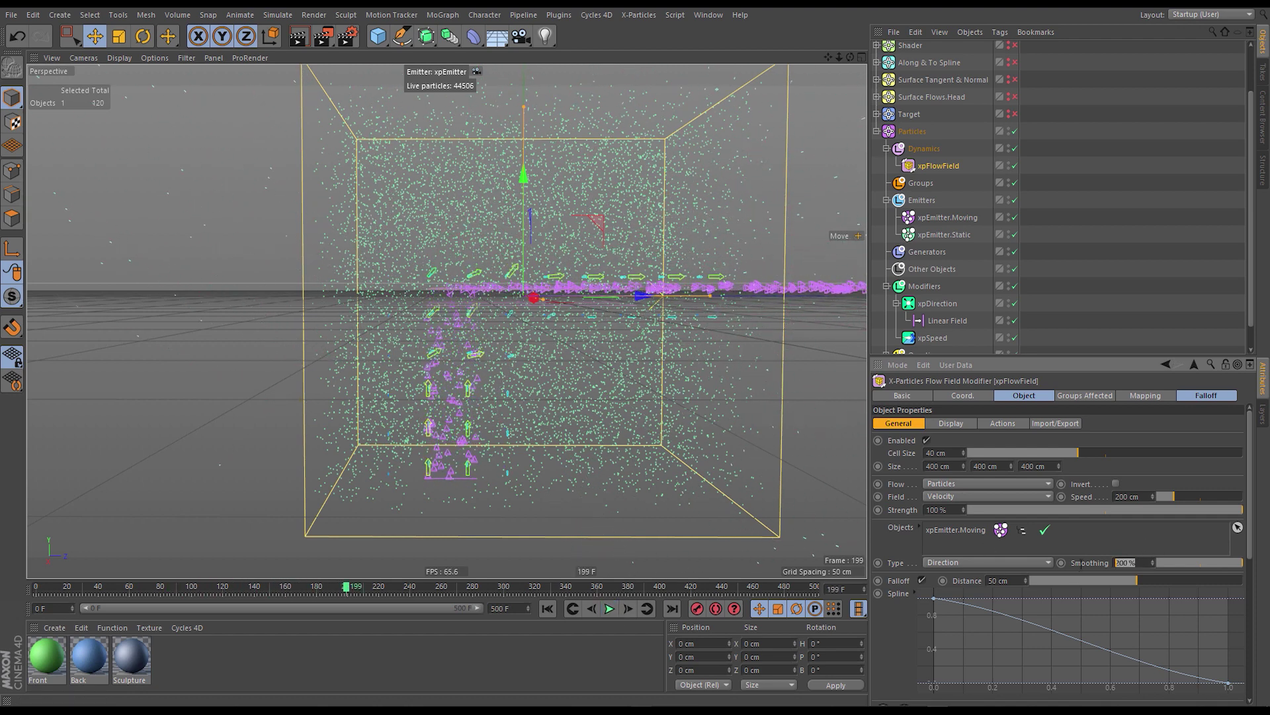
# Set xpFlowField's Smoothing to 100% and, after trying different values, its falloff Distance to 100 cm.
pyautogui.press('Return')
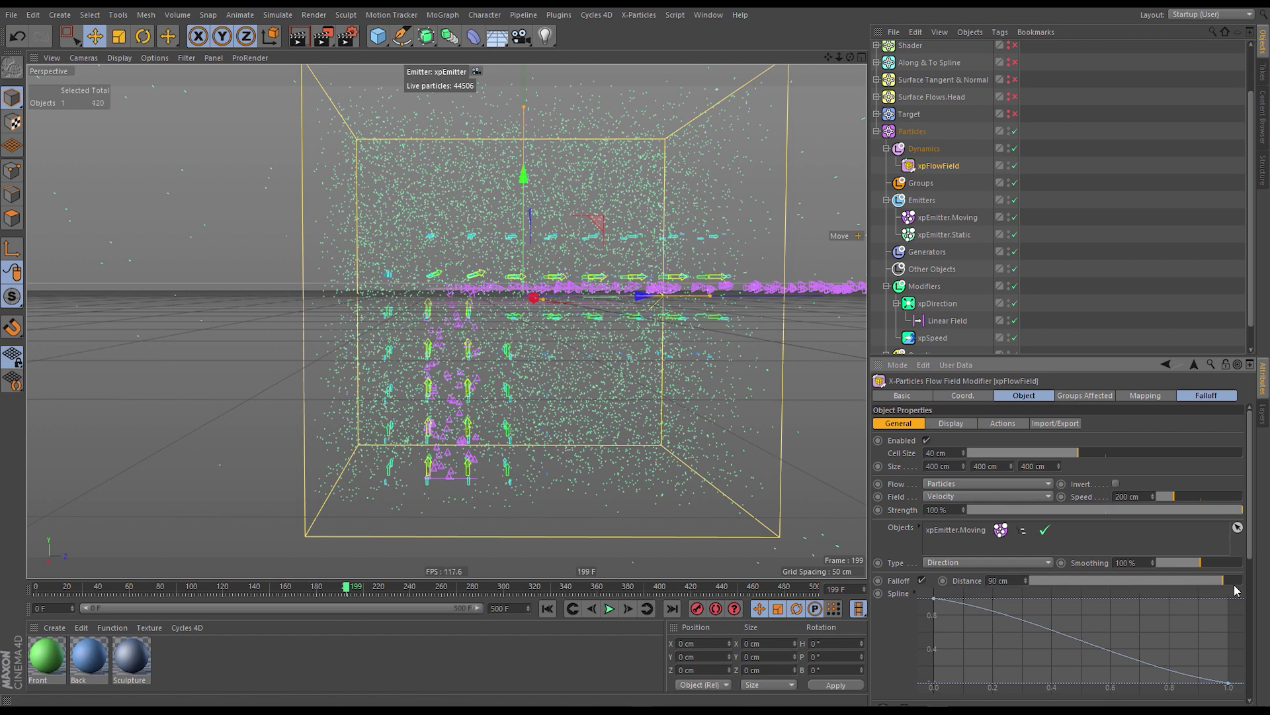
pyautogui.moveTo(1235, 586); pyautogui.dragTo(1066, 578)
pyautogui.moveTo(1241, 580); pyautogui.dragTo(1016, 563)
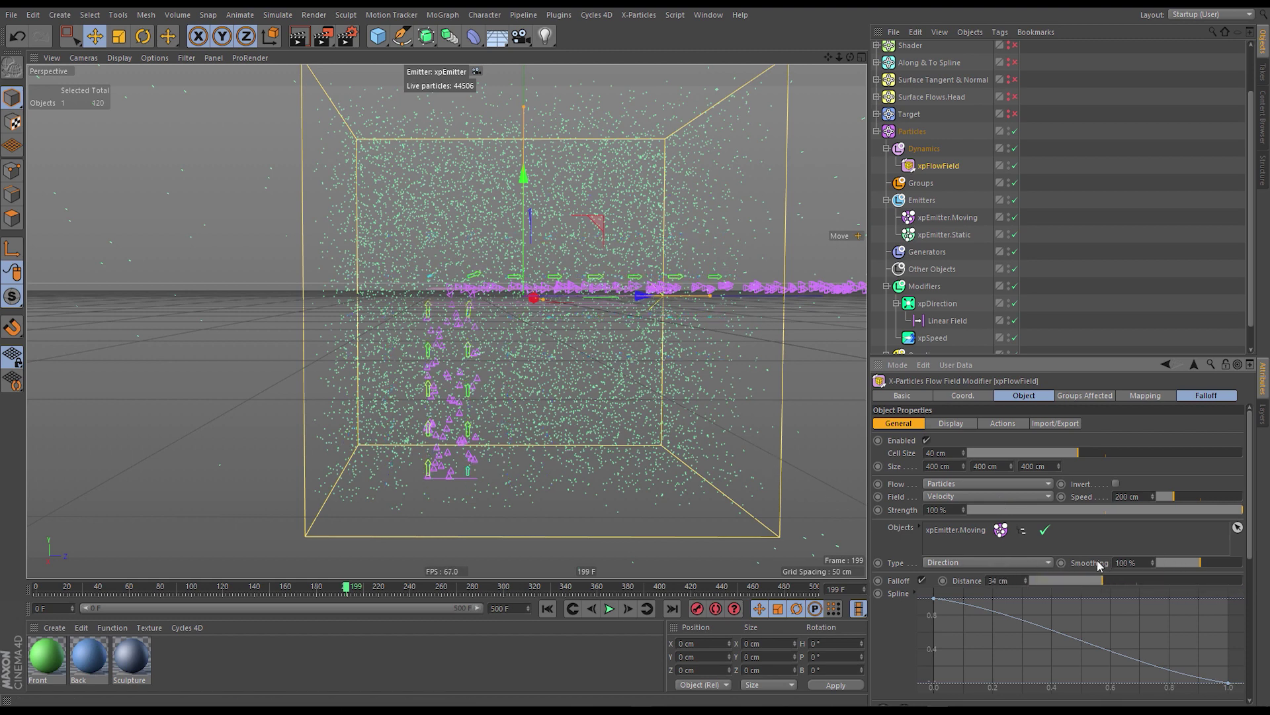
pyautogui.moveTo(1168, 581); pyautogui.dragTo(1244, 581)
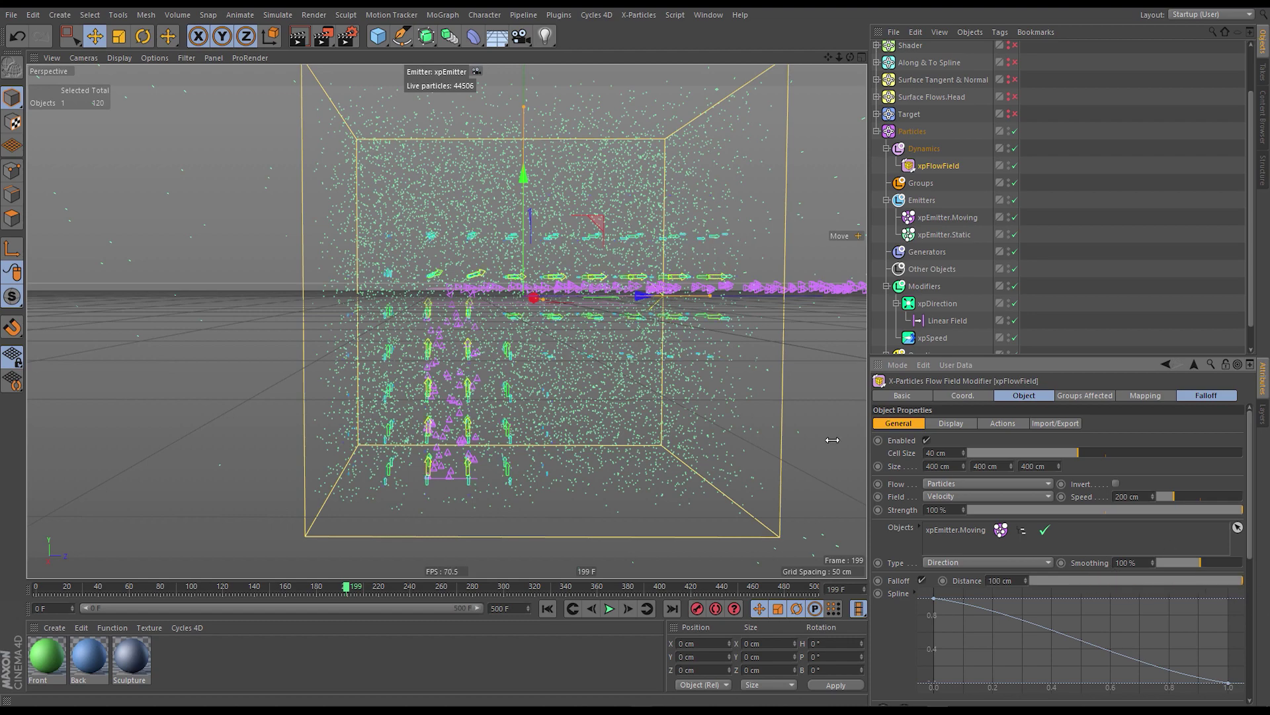
pyautogui.scroll(-3, 435, 294)
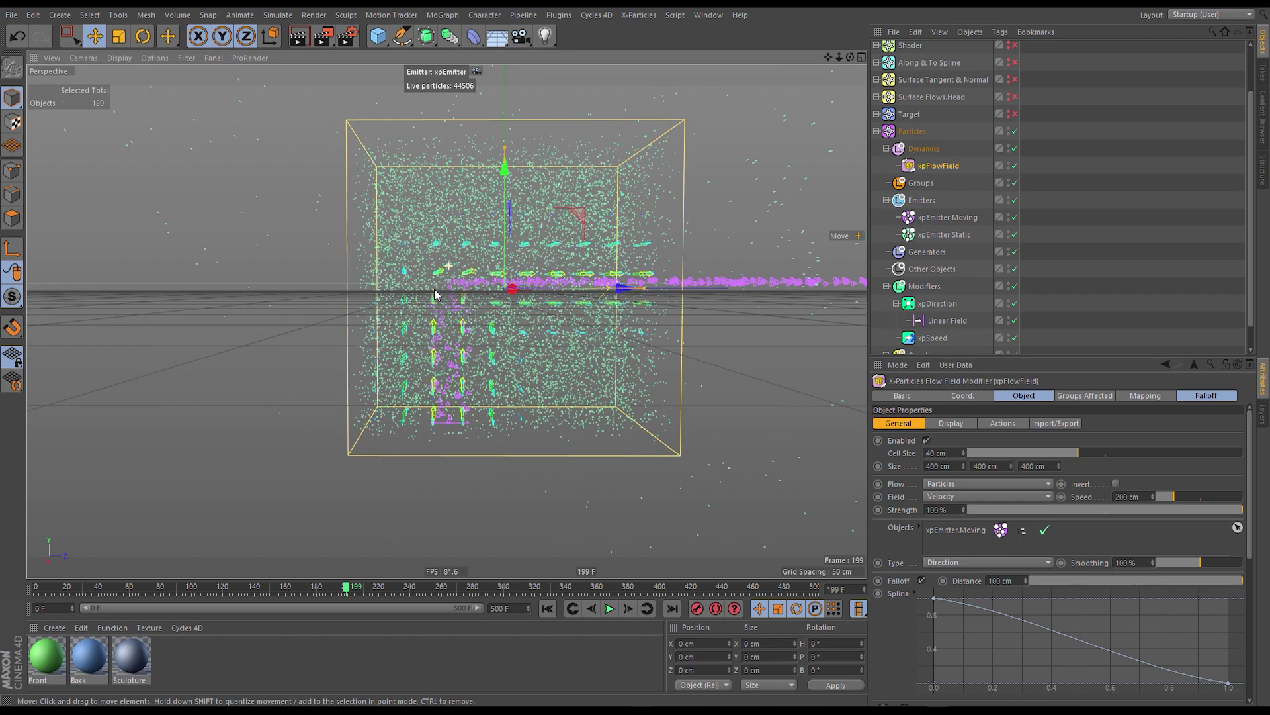
# Replay the simulation from the start to examine the particle flow with the 100 cm falloff, and rewind it to frame 0.
pyautogui.keyDown('alt'); pyautogui.moveTo(435, 294); pyautogui.dragTo(503, 331); pyautogui.keyUp('alt')
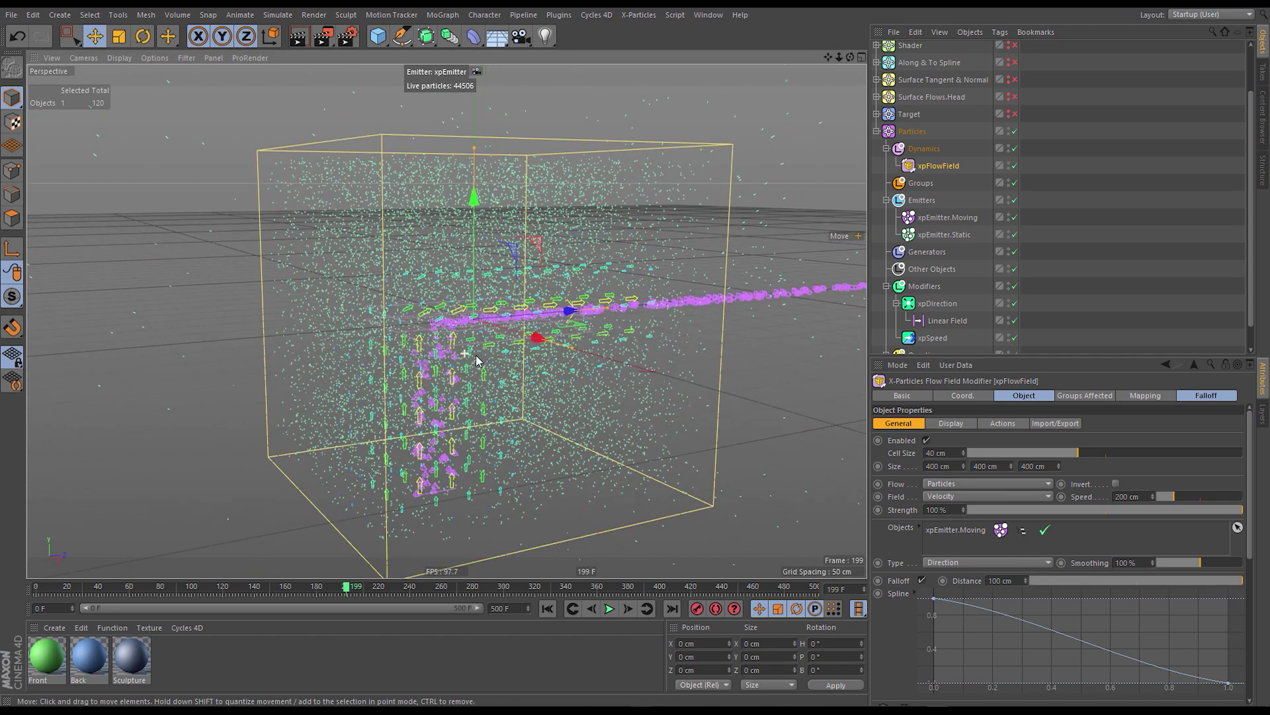
pyautogui.click(546, 610)
pyautogui.click(609, 609)
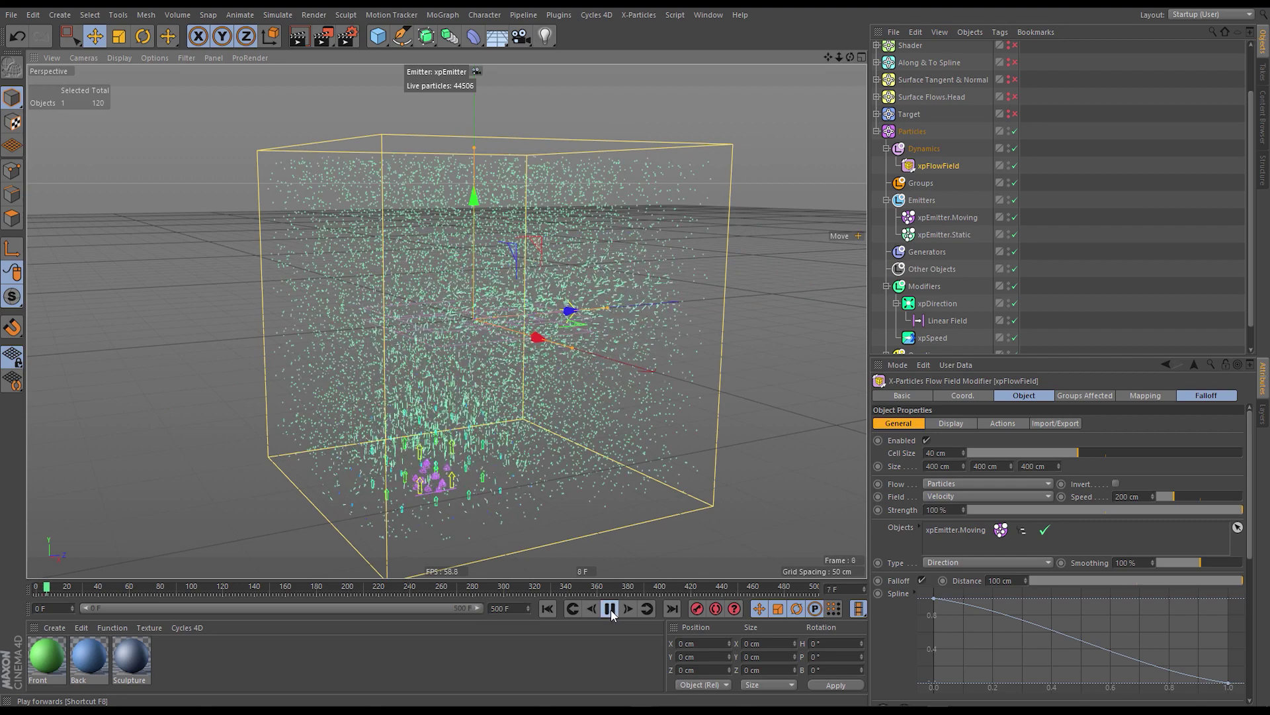
pyautogui.click(548, 609)
pyautogui.click(609, 609)
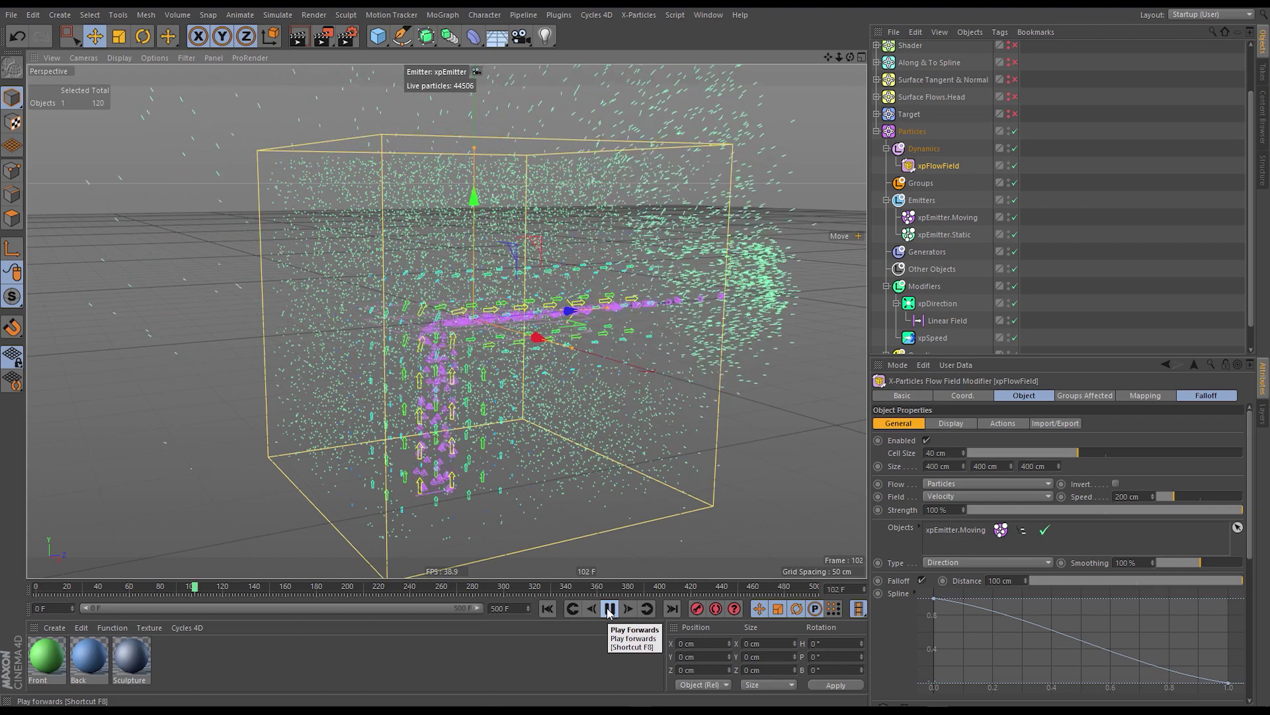
pyautogui.keyDown('alt'); pyautogui.moveTo(576, 431); pyautogui.dragTo(547, 354); pyautogui.keyUp('alt')
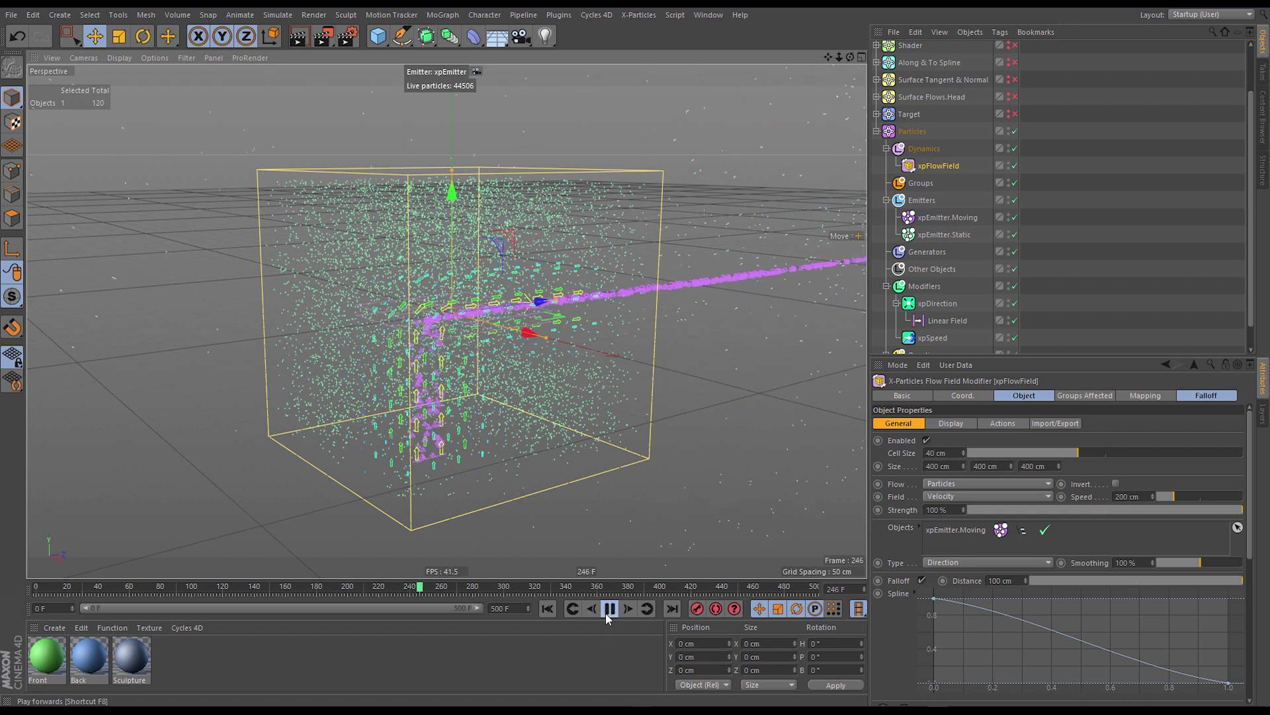
pyautogui.click(608, 609)
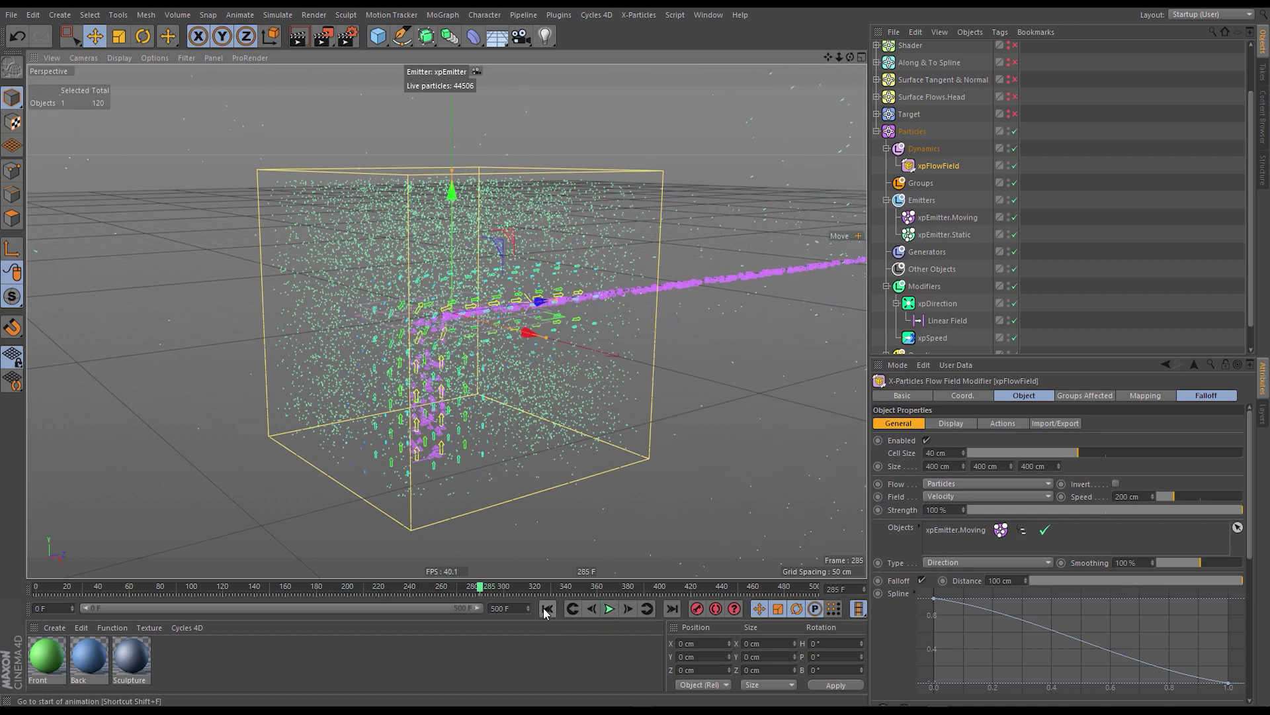
pyautogui.click(547, 608)
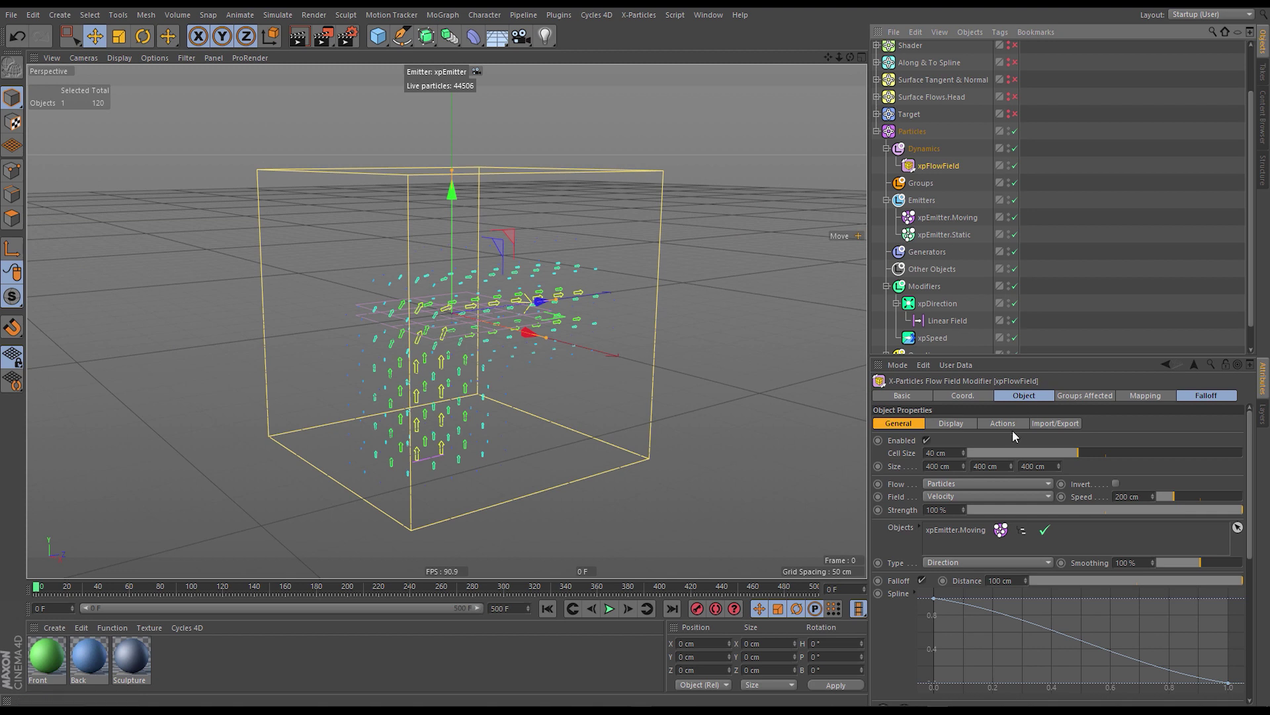